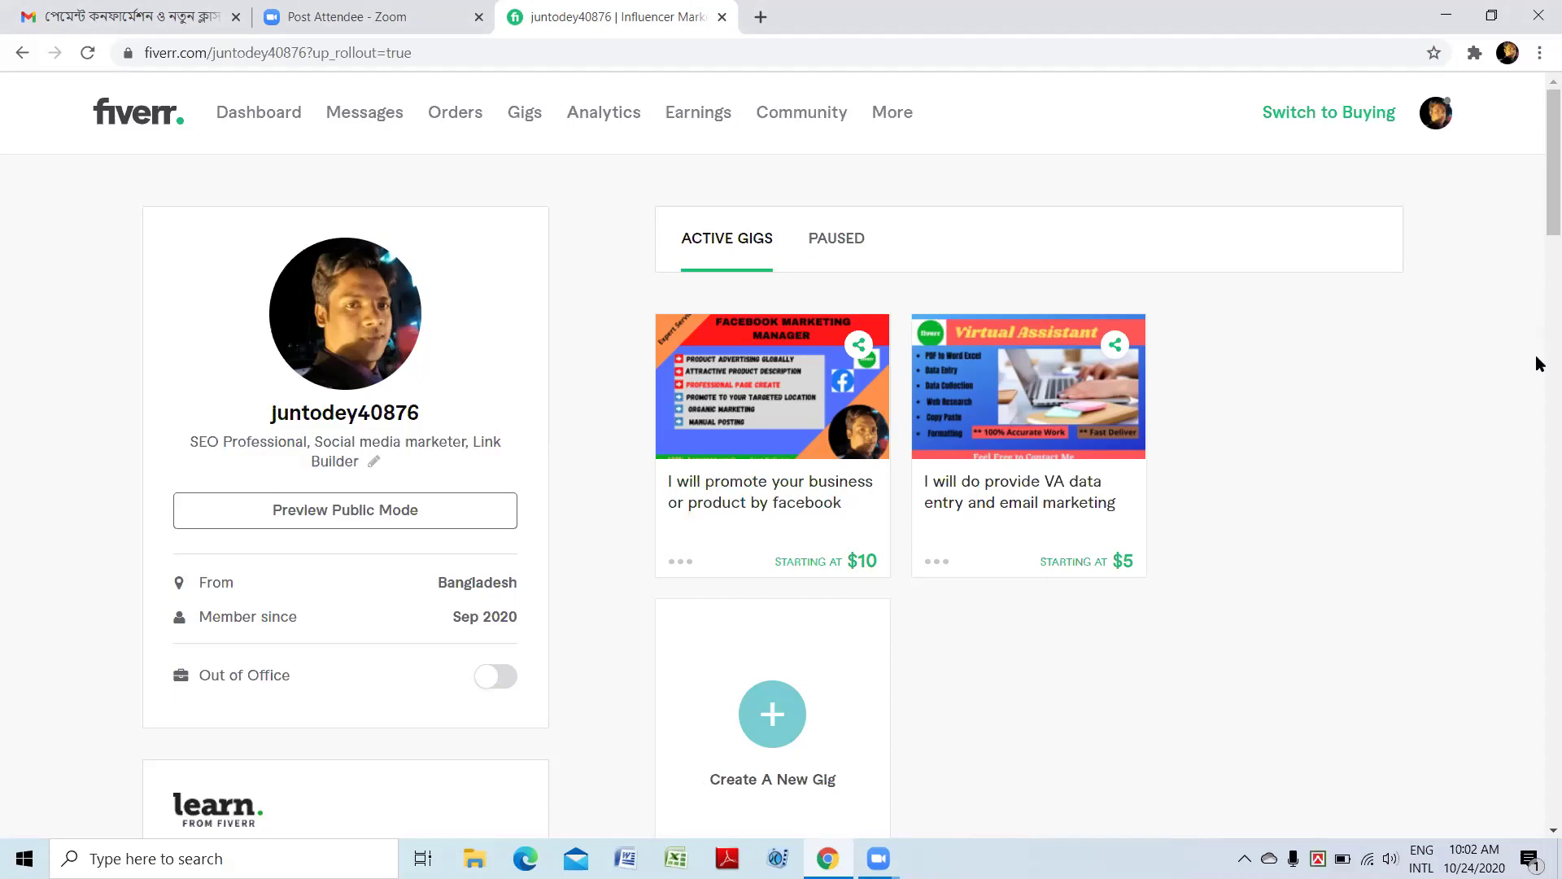
- Review the seller profile page, including the description, languages, linked accounts, skills, education, certification and active gigs
scroll(637, 380, "down", 4)
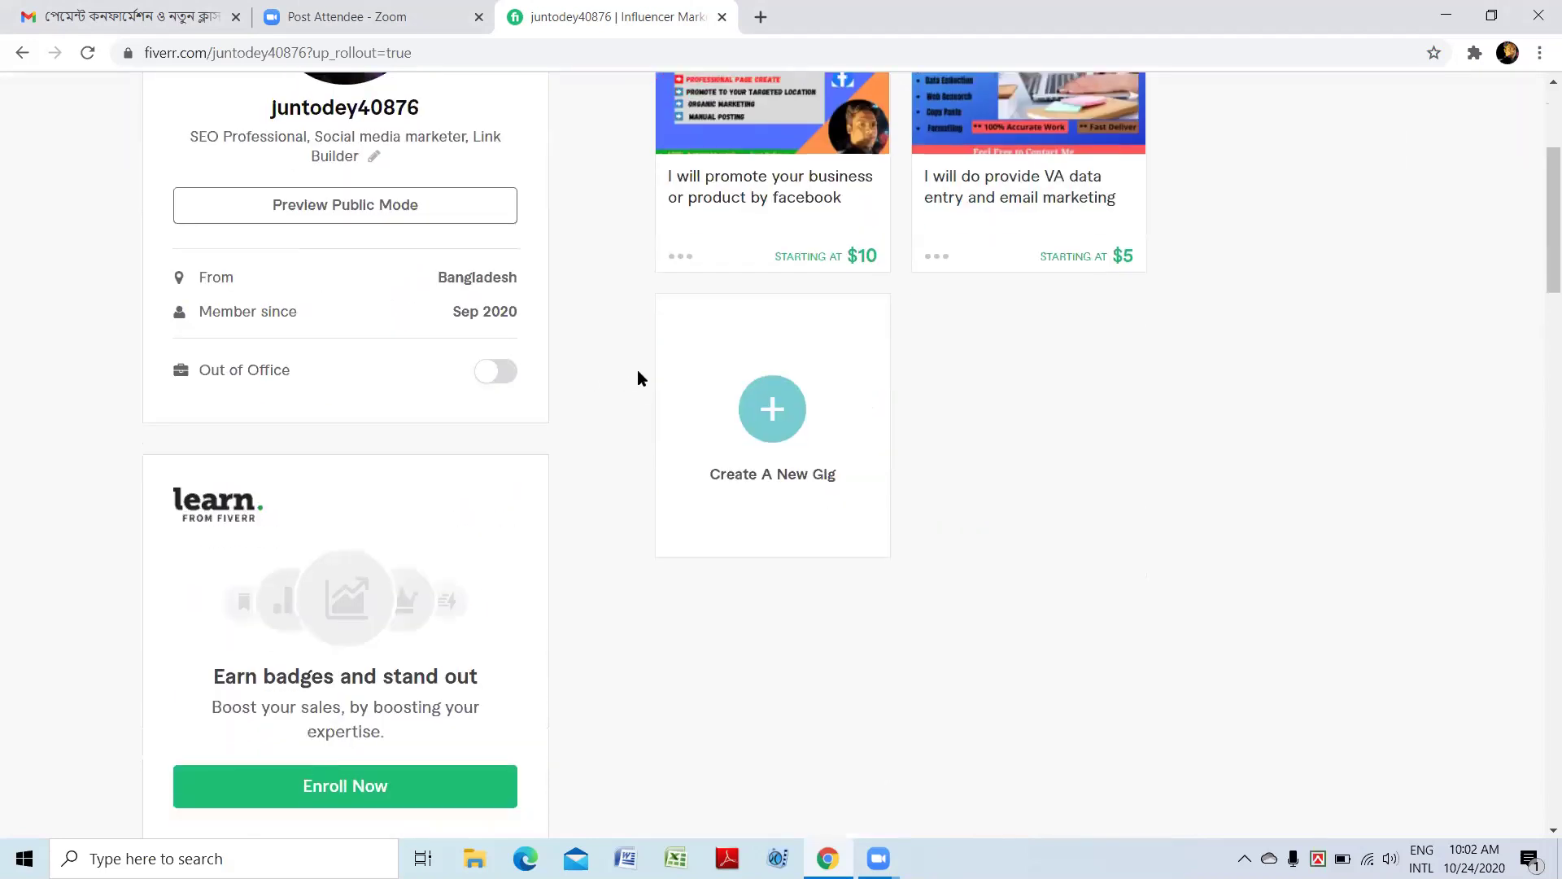
scroll(639, 378, "down", 4)
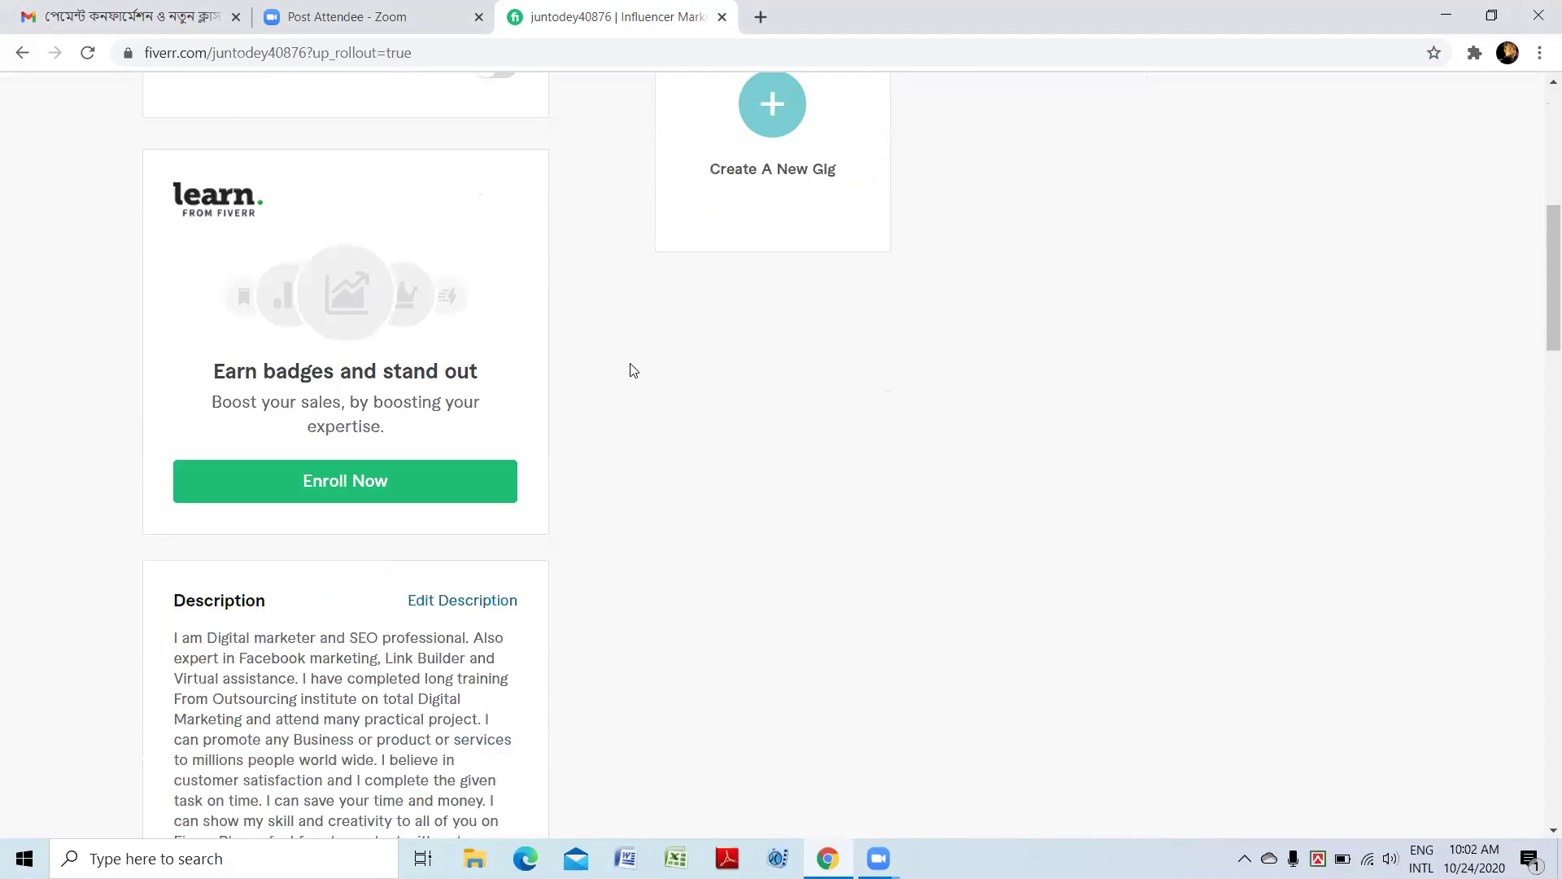
scroll(634, 371, "down", 3)
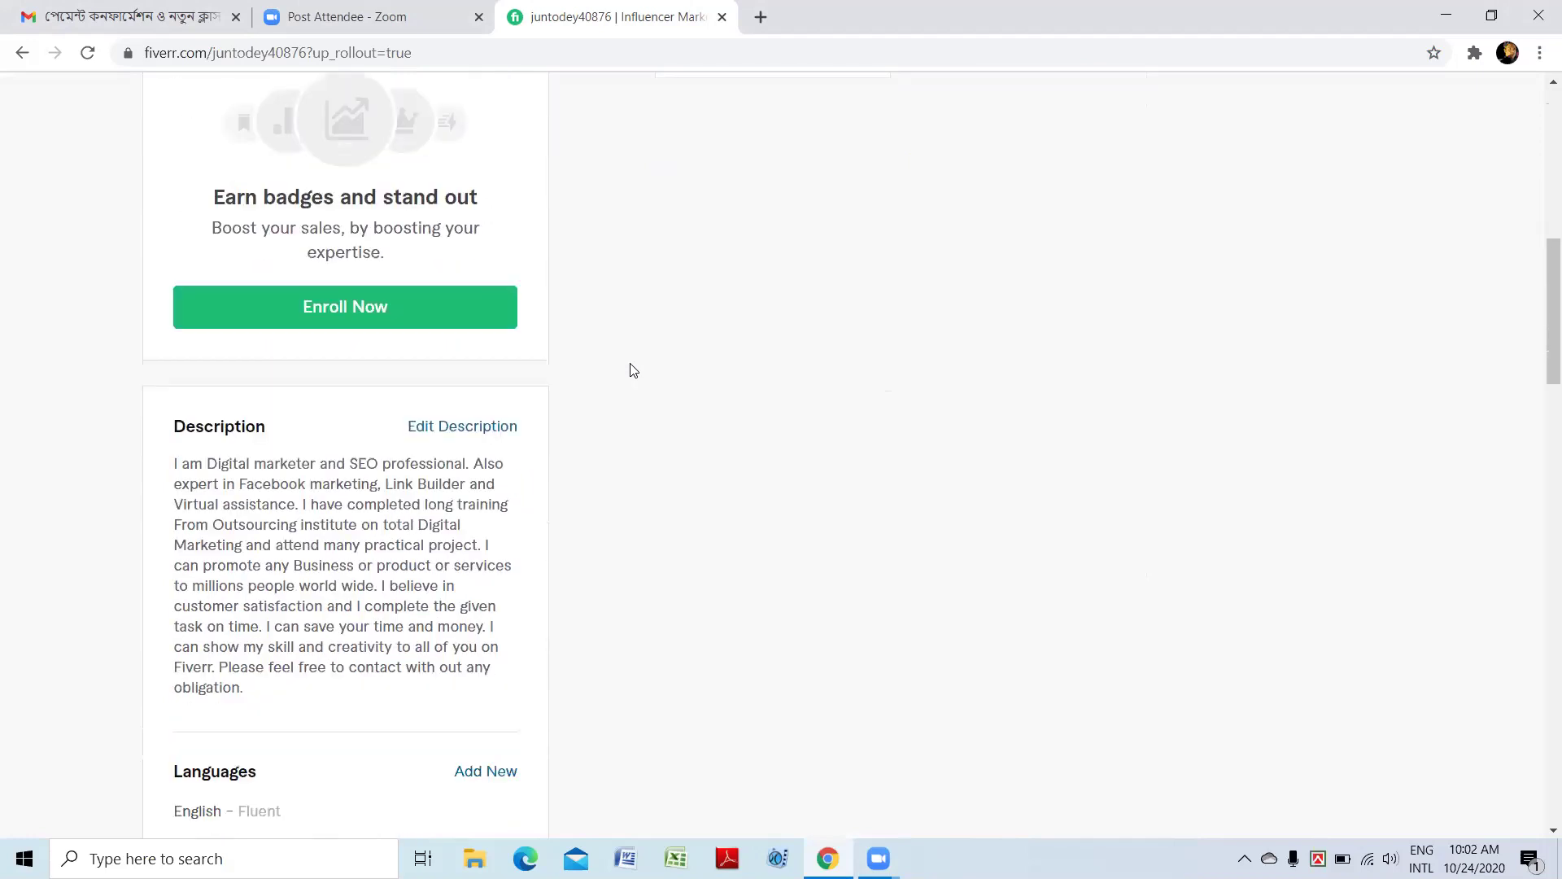
scroll(634, 371, "down", 3)
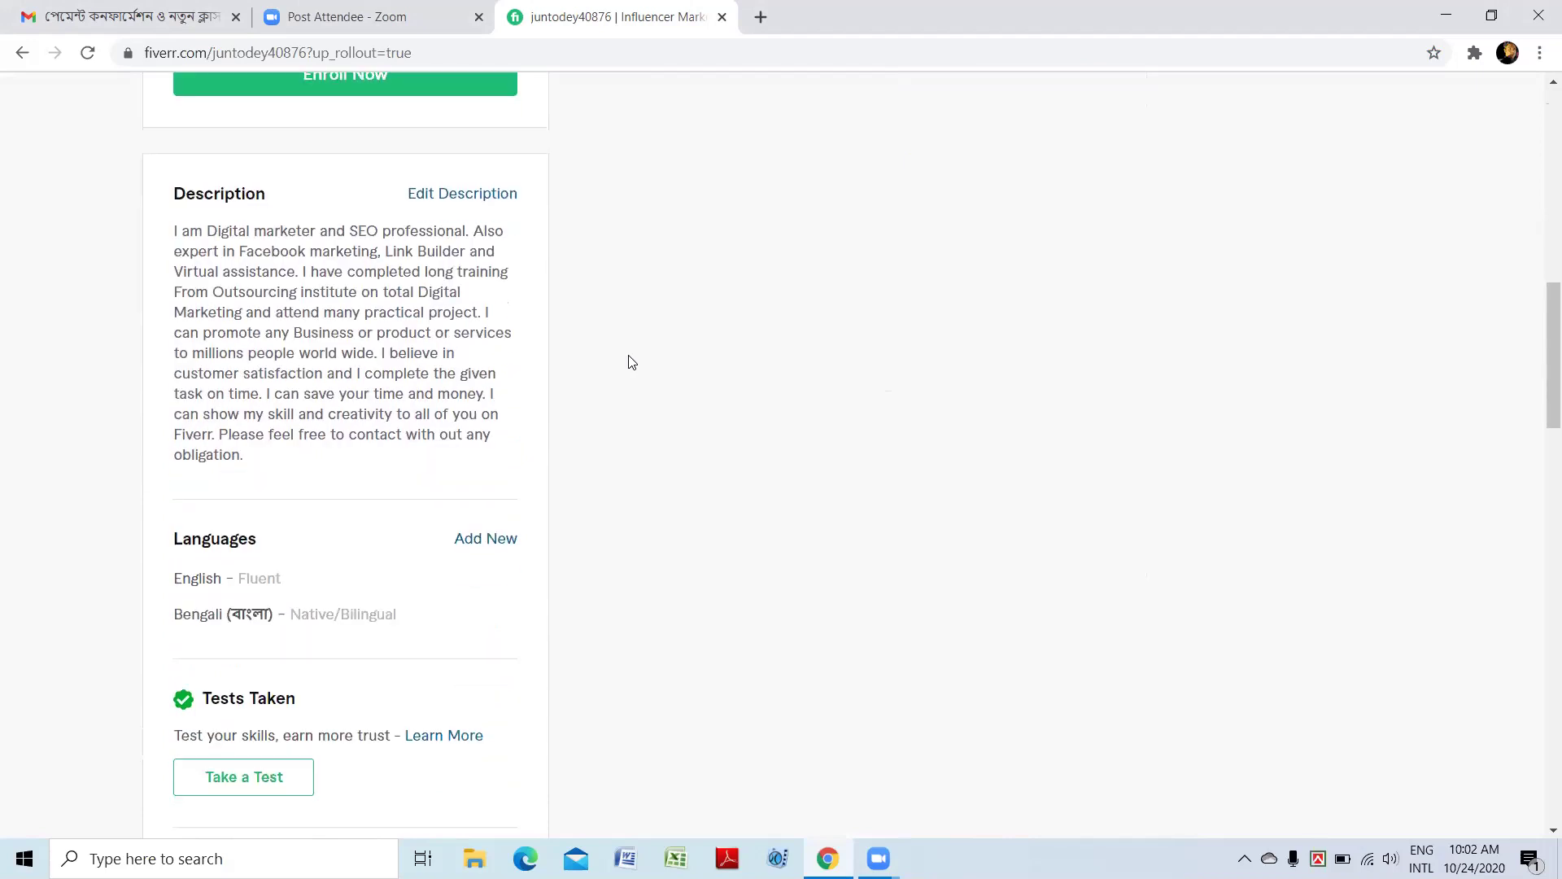
scroll(634, 371, "down", 3)
scroll(632, 362, "down", 2)
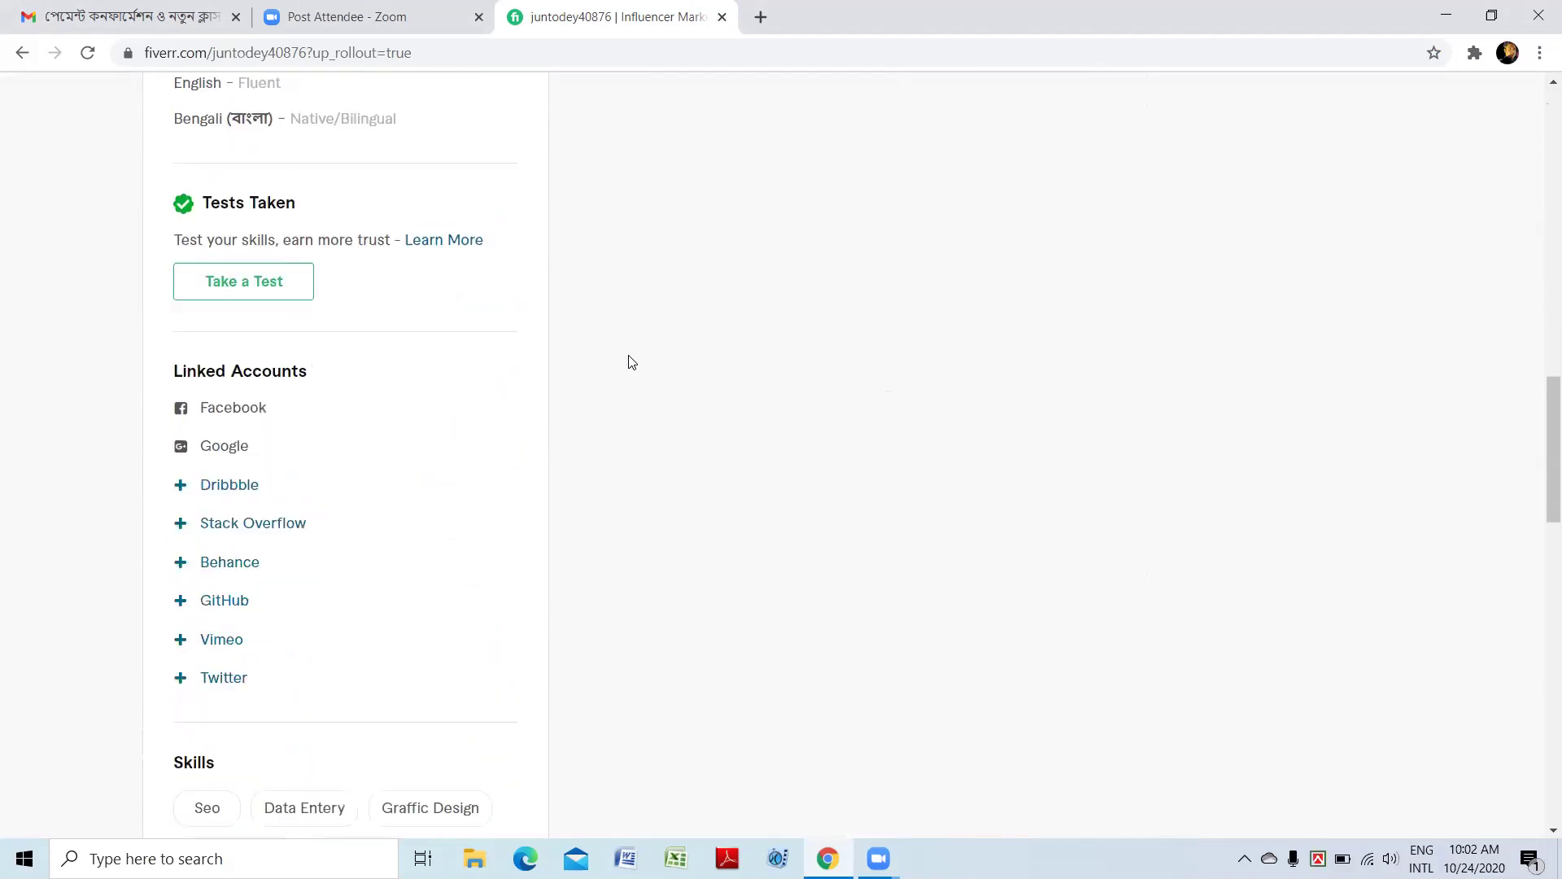
scroll(632, 362, "down", 3)
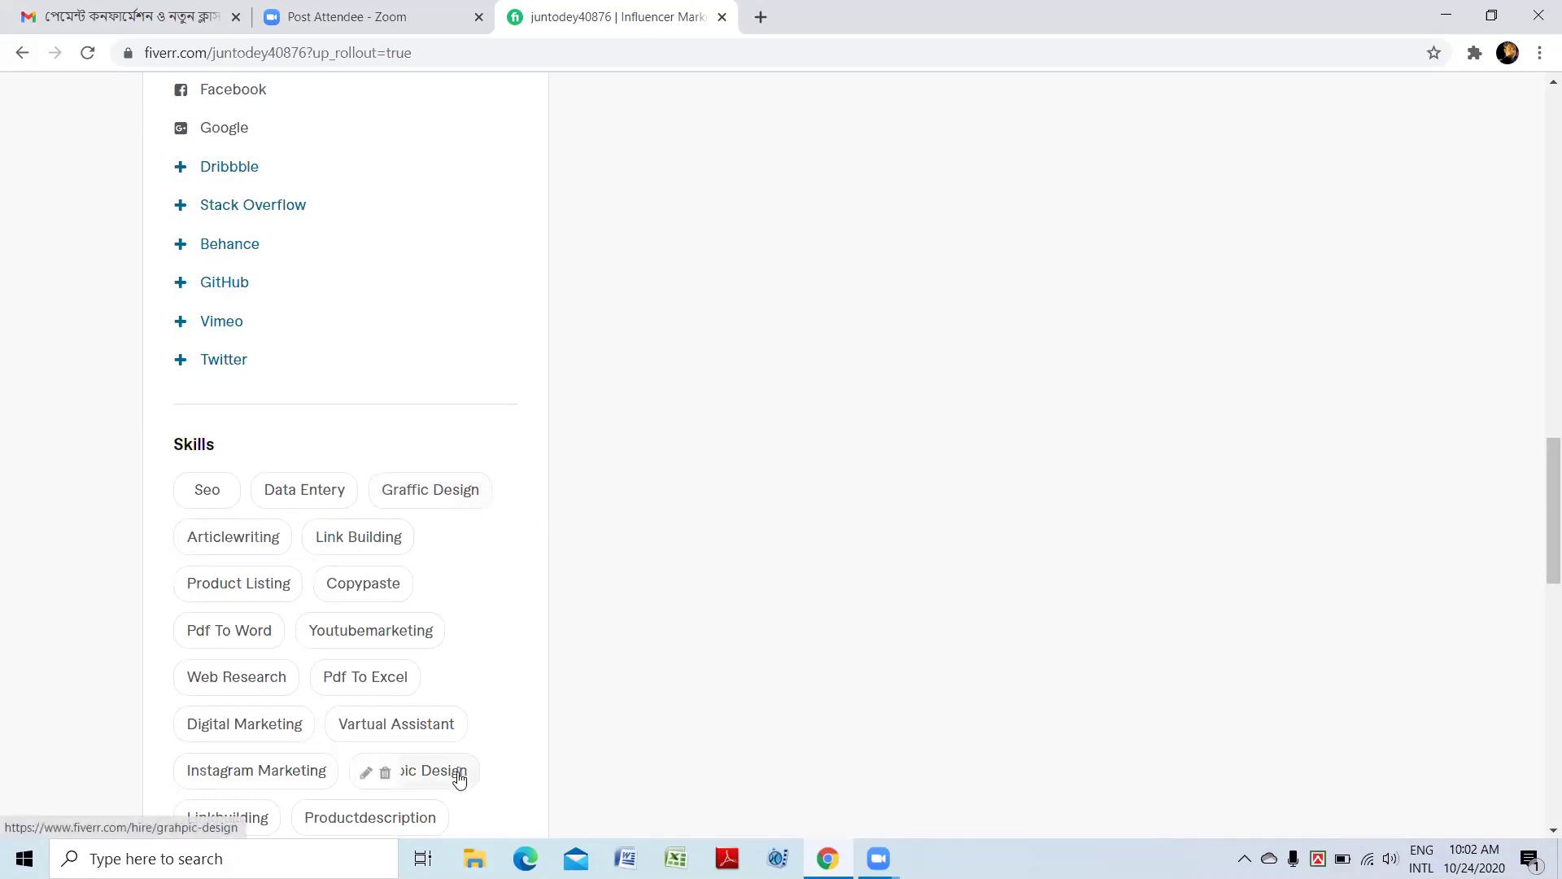
scroll(480, 502, "down", 1)
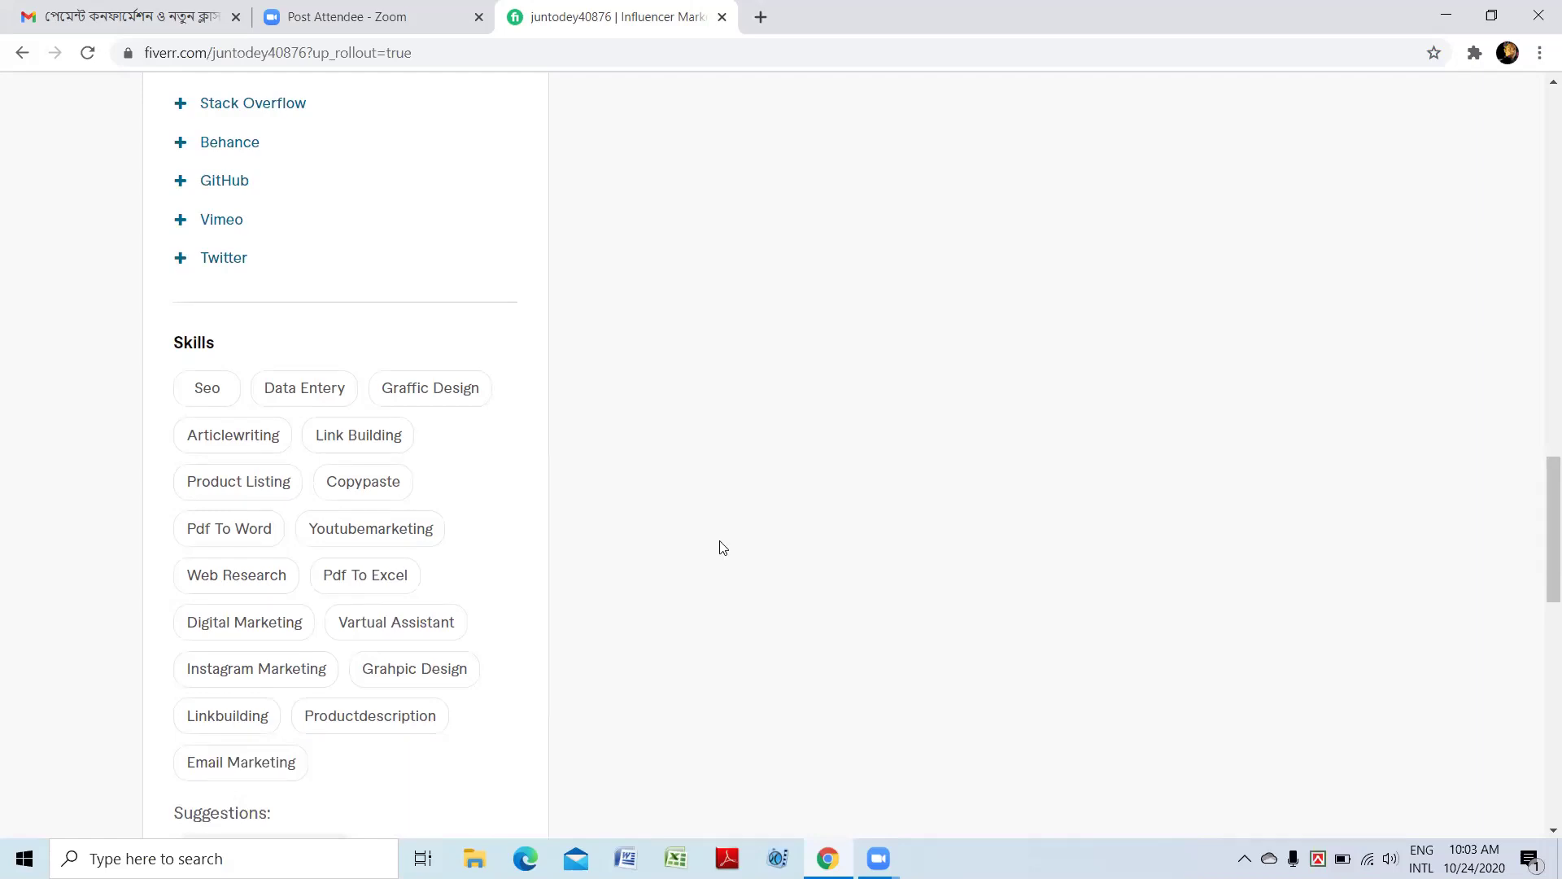
scroll(714, 544, "down", 2)
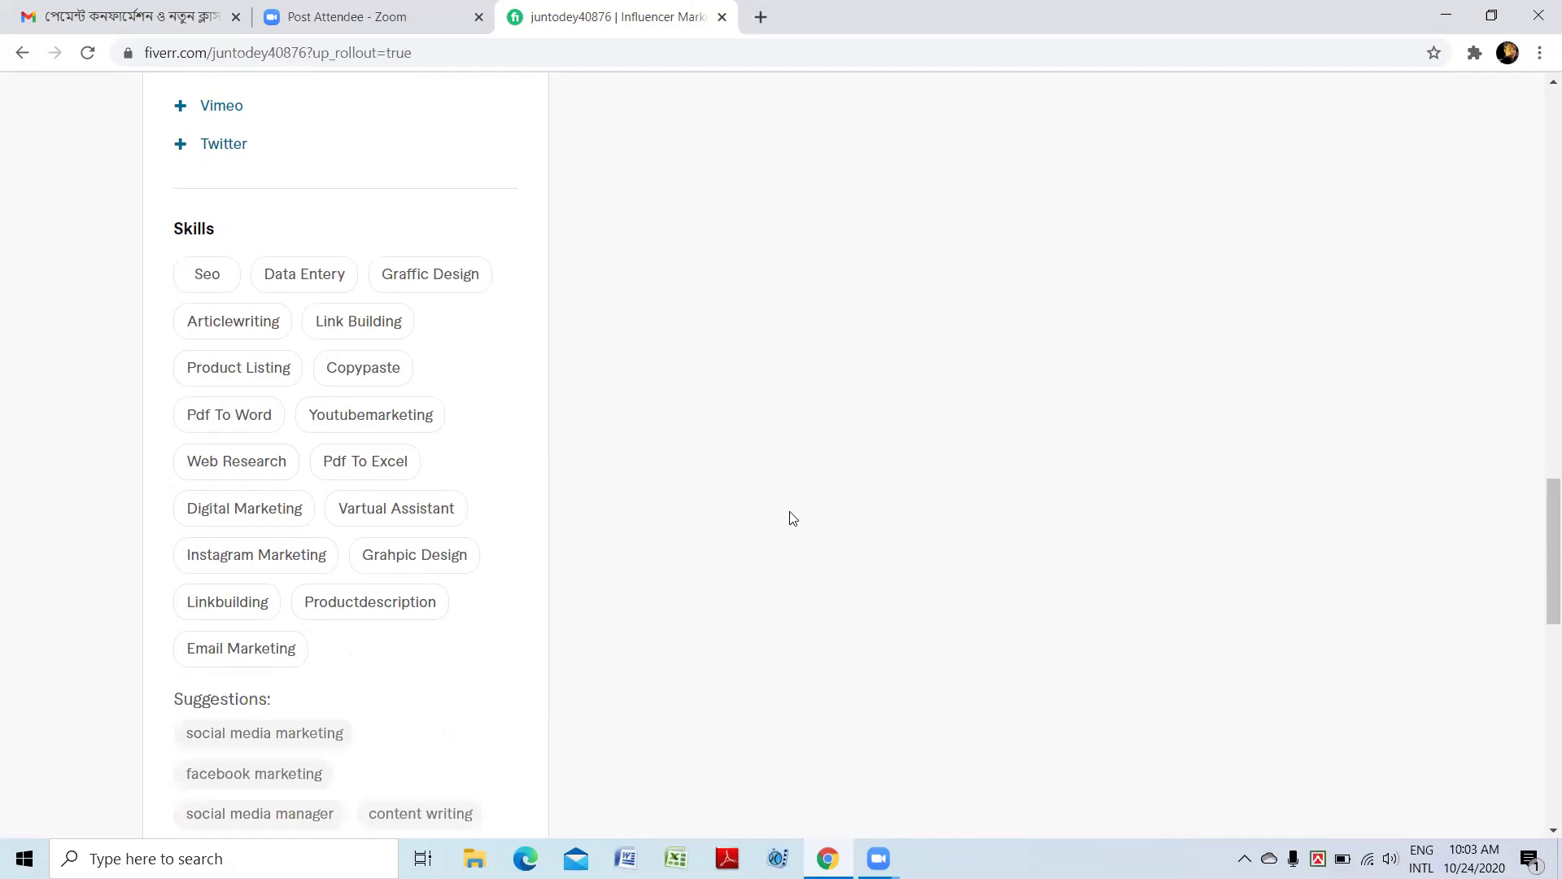
scroll(895, 514, "down", 3)
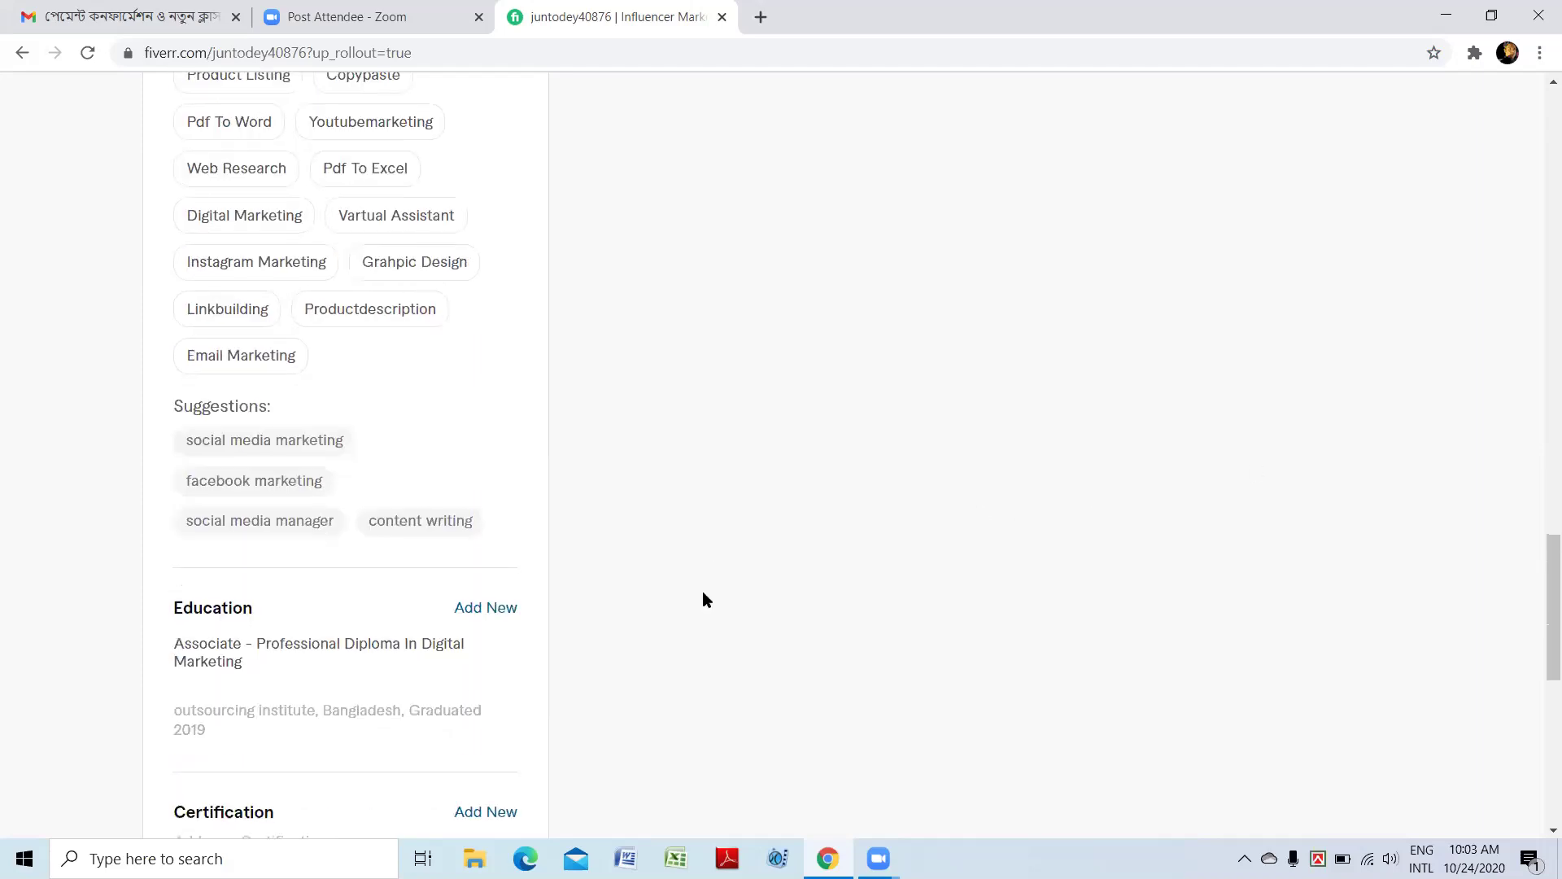
scroll(702, 599, "down", 3)
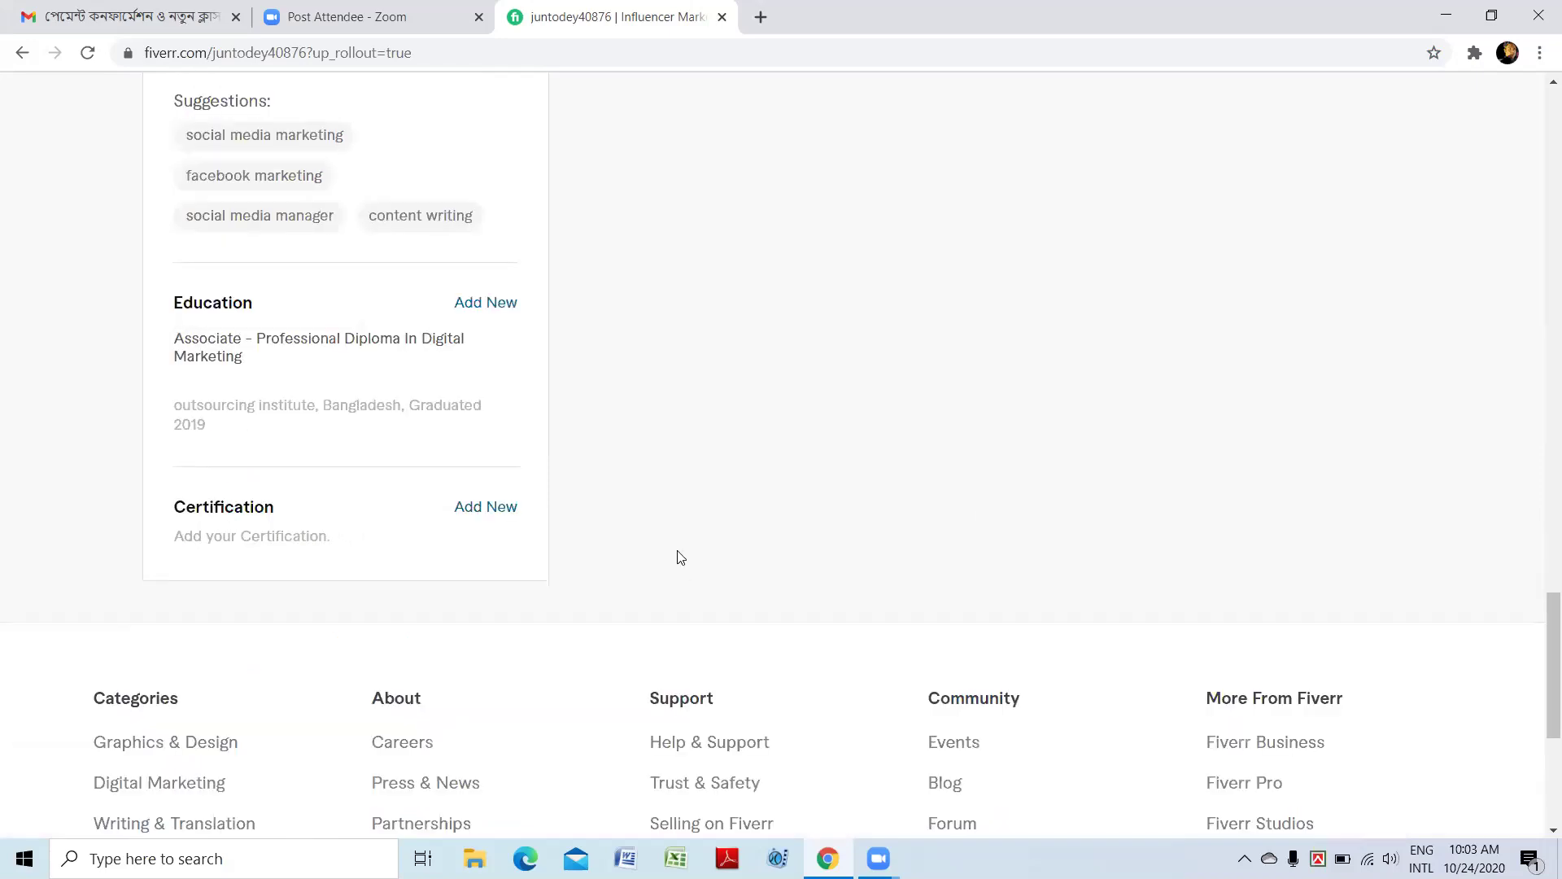
scroll(681, 556, "up", 15)
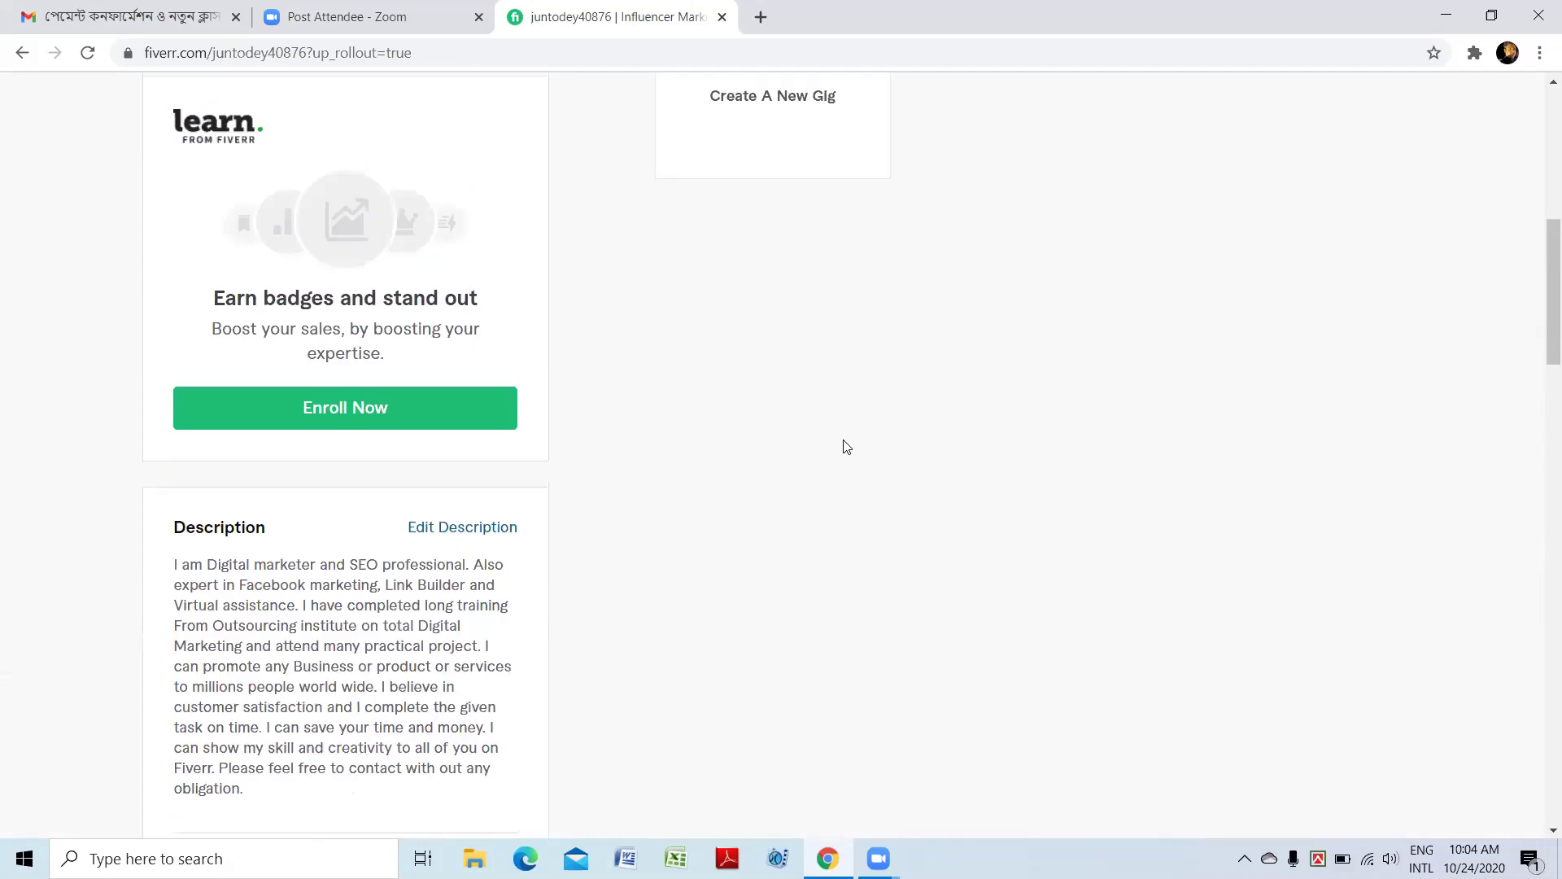
scroll(846, 446, "up", 6)
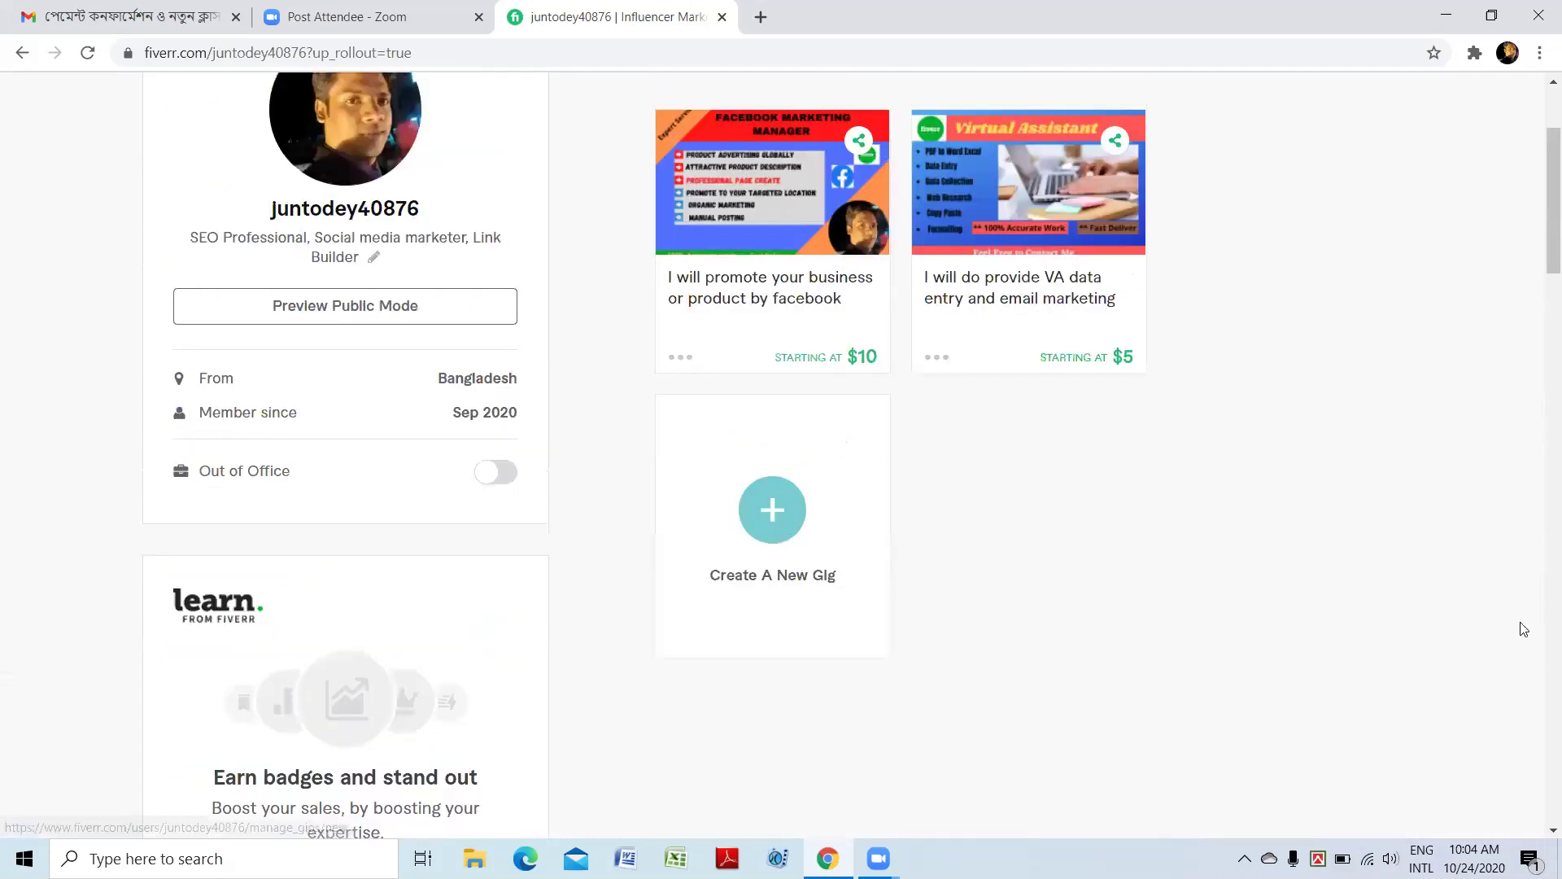
scroll(1031, 481, "up", 3)
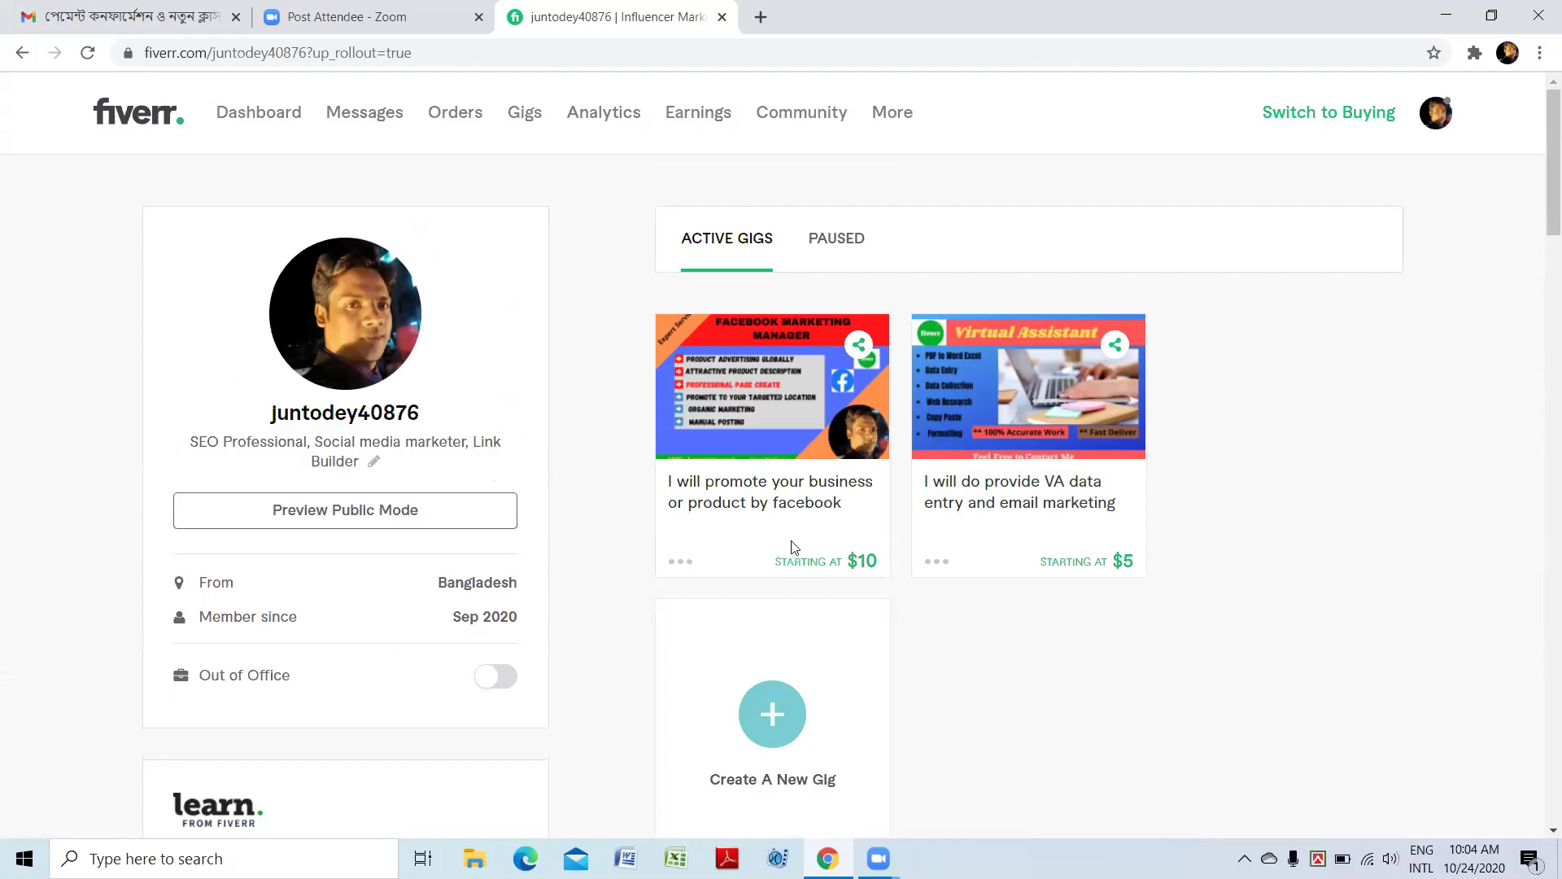
- Open the gig about promoting a business or product by Facebook for editing and read through its full title
left_click(679, 562)
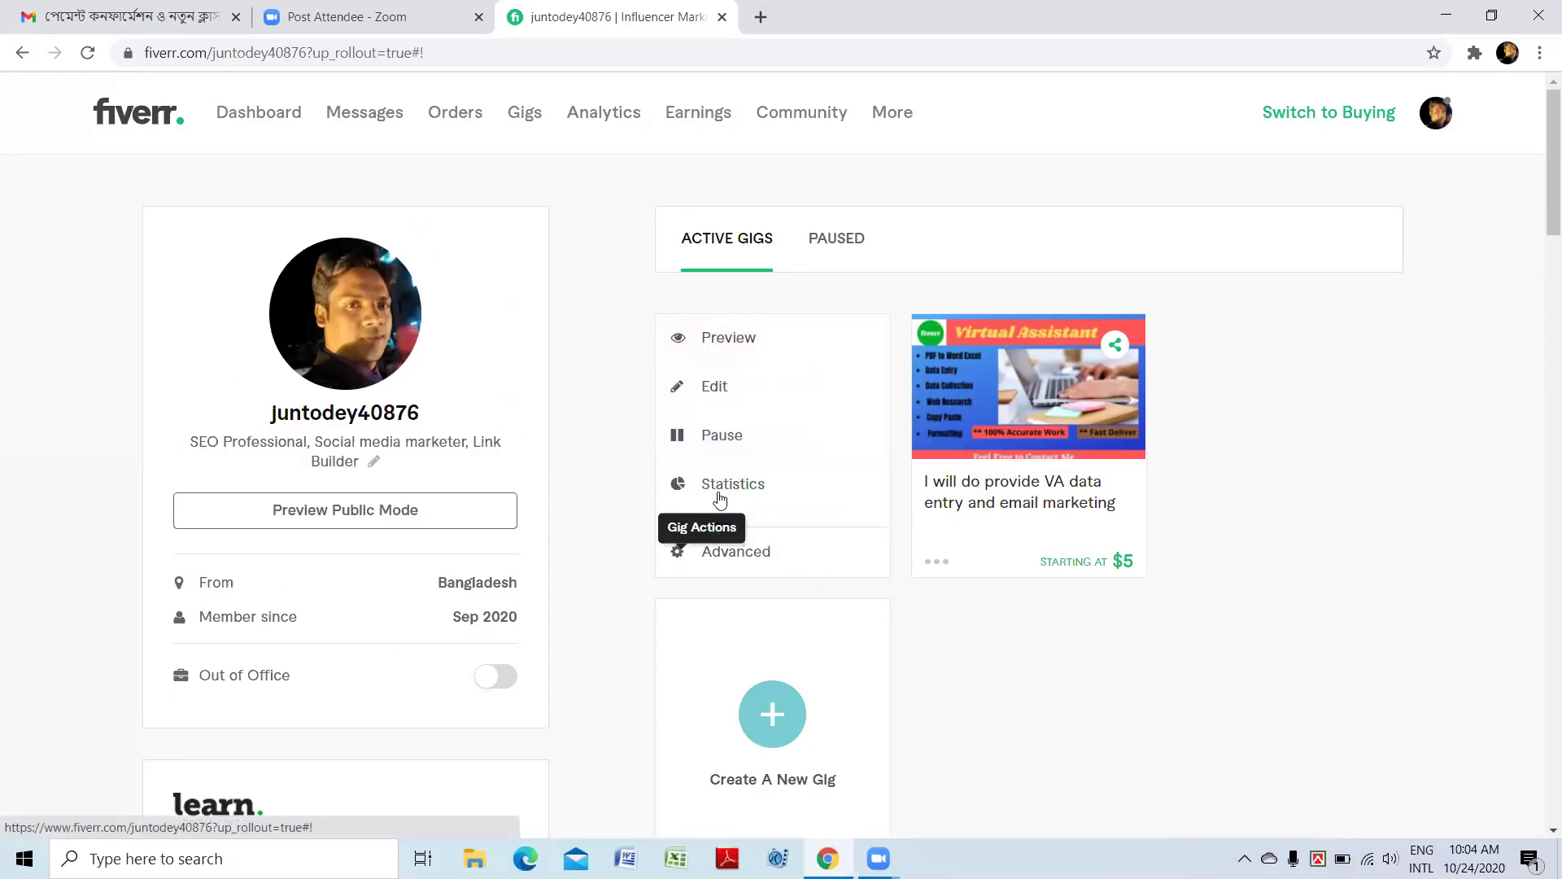
left_click(713, 385)
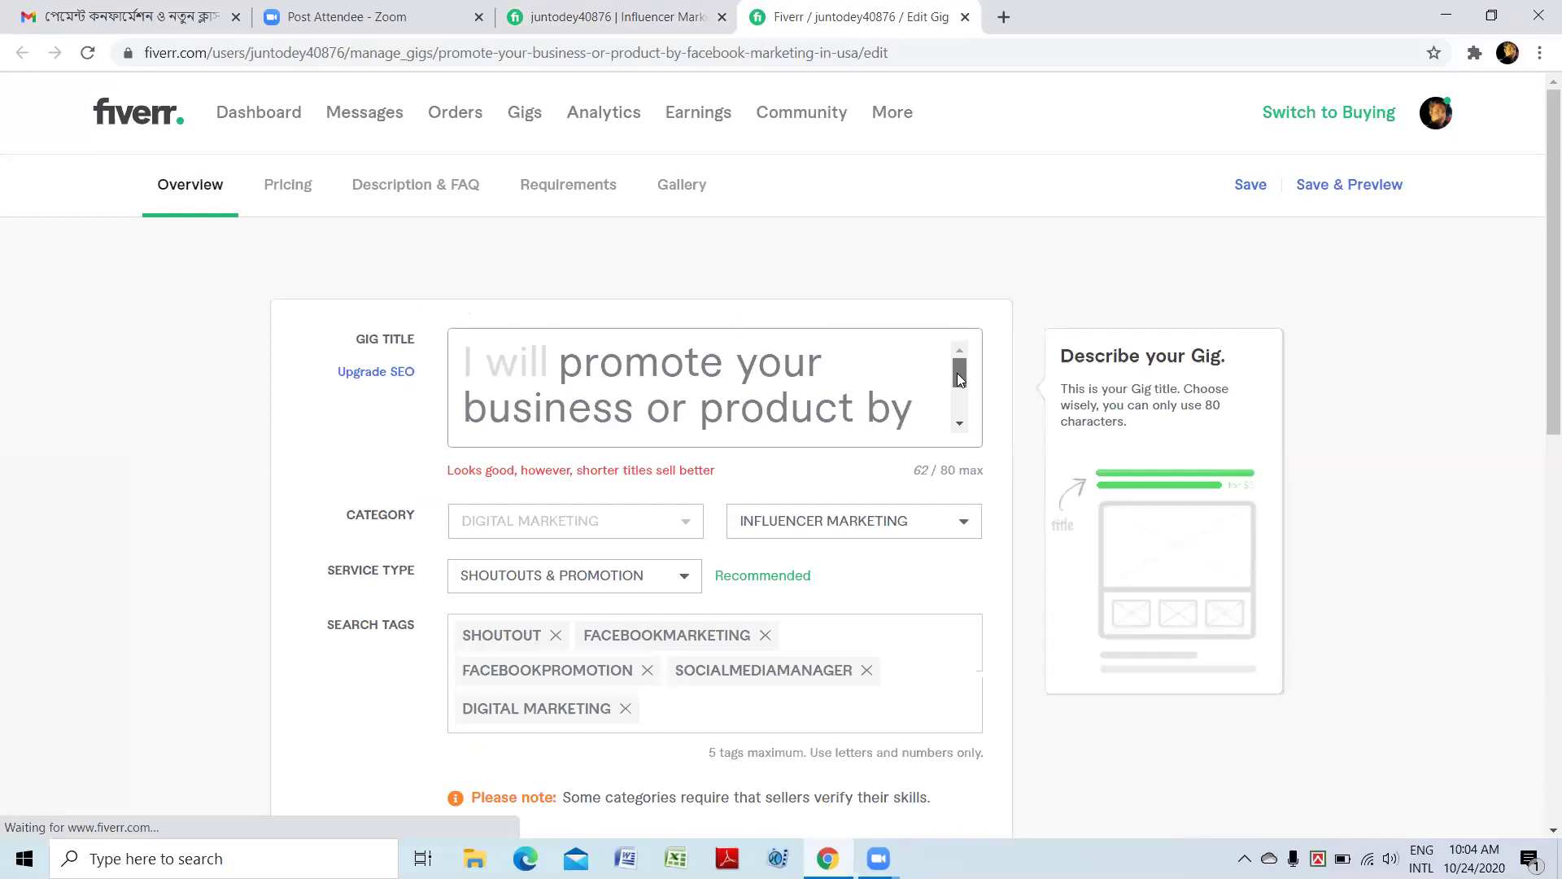
left_click_drag(957, 374, 956, 435)
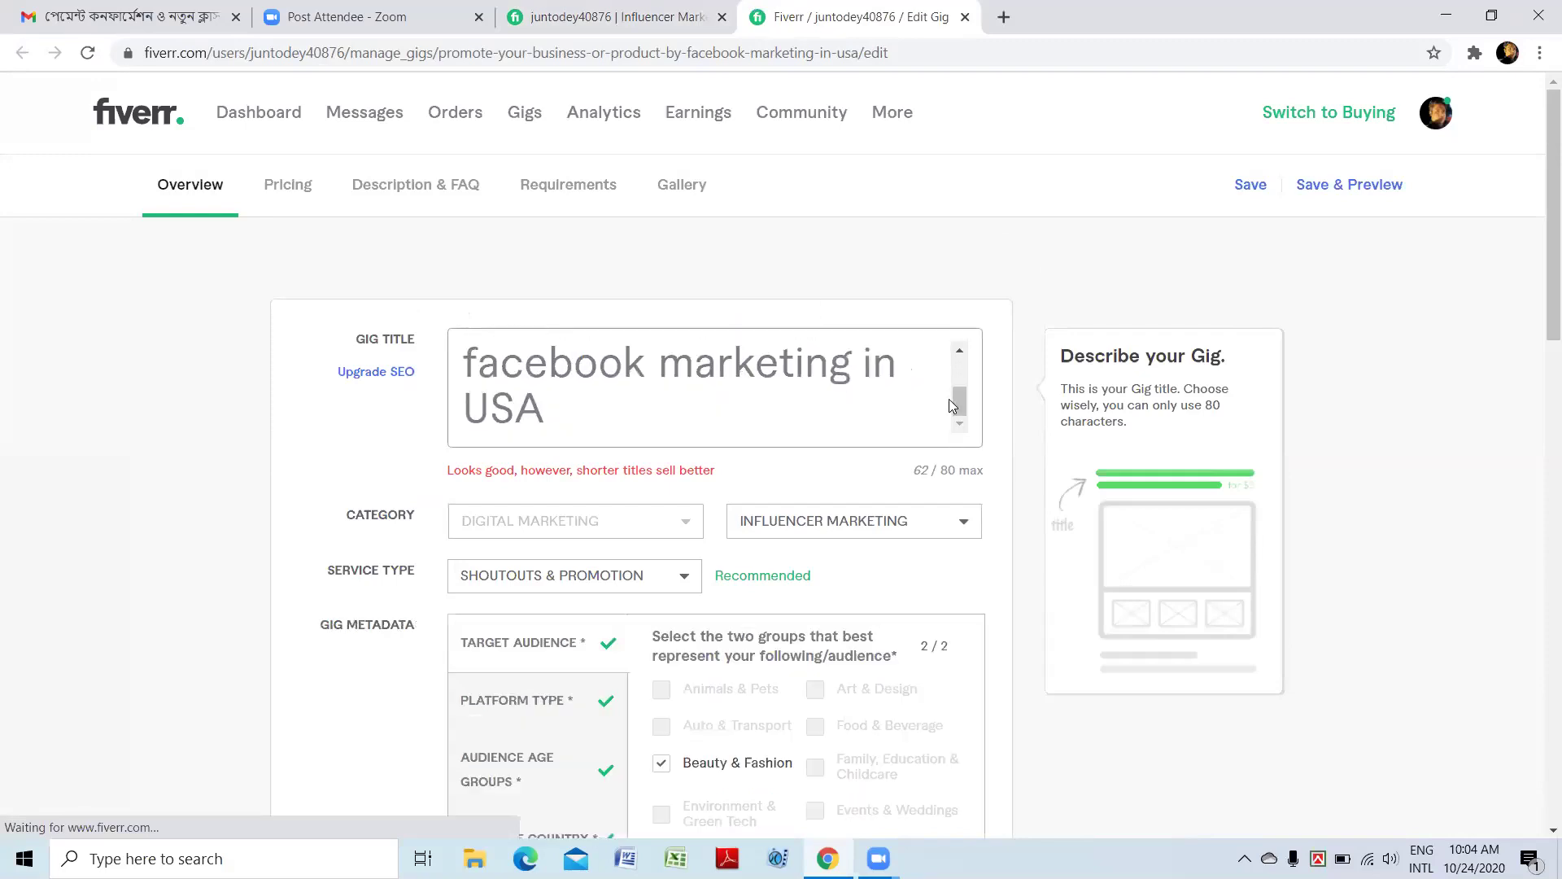
scroll(960, 354, "up", 2)
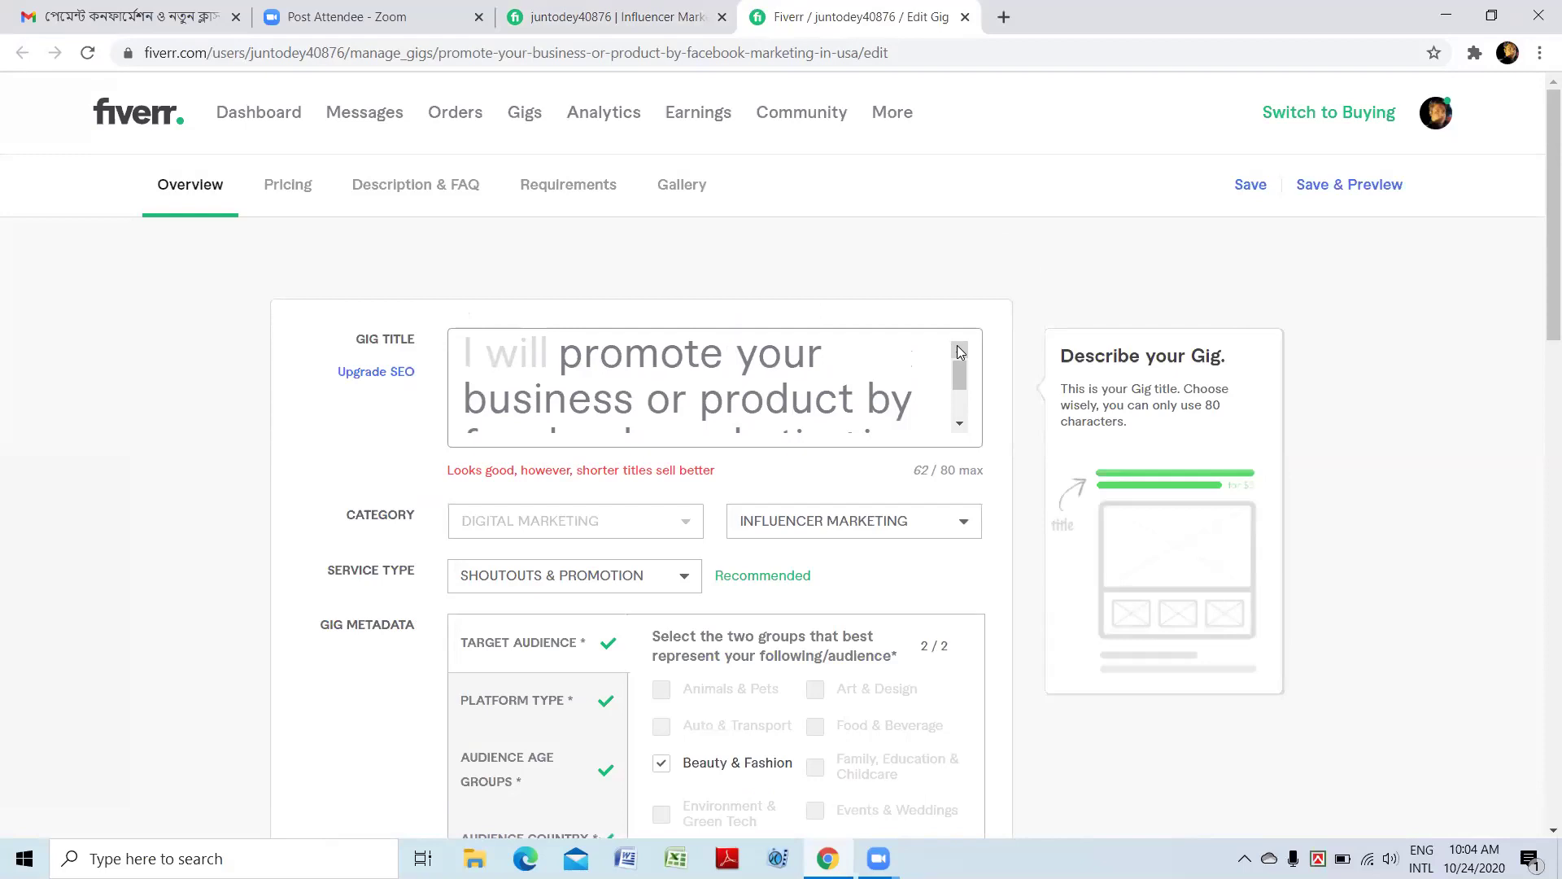
left_click(961, 424)
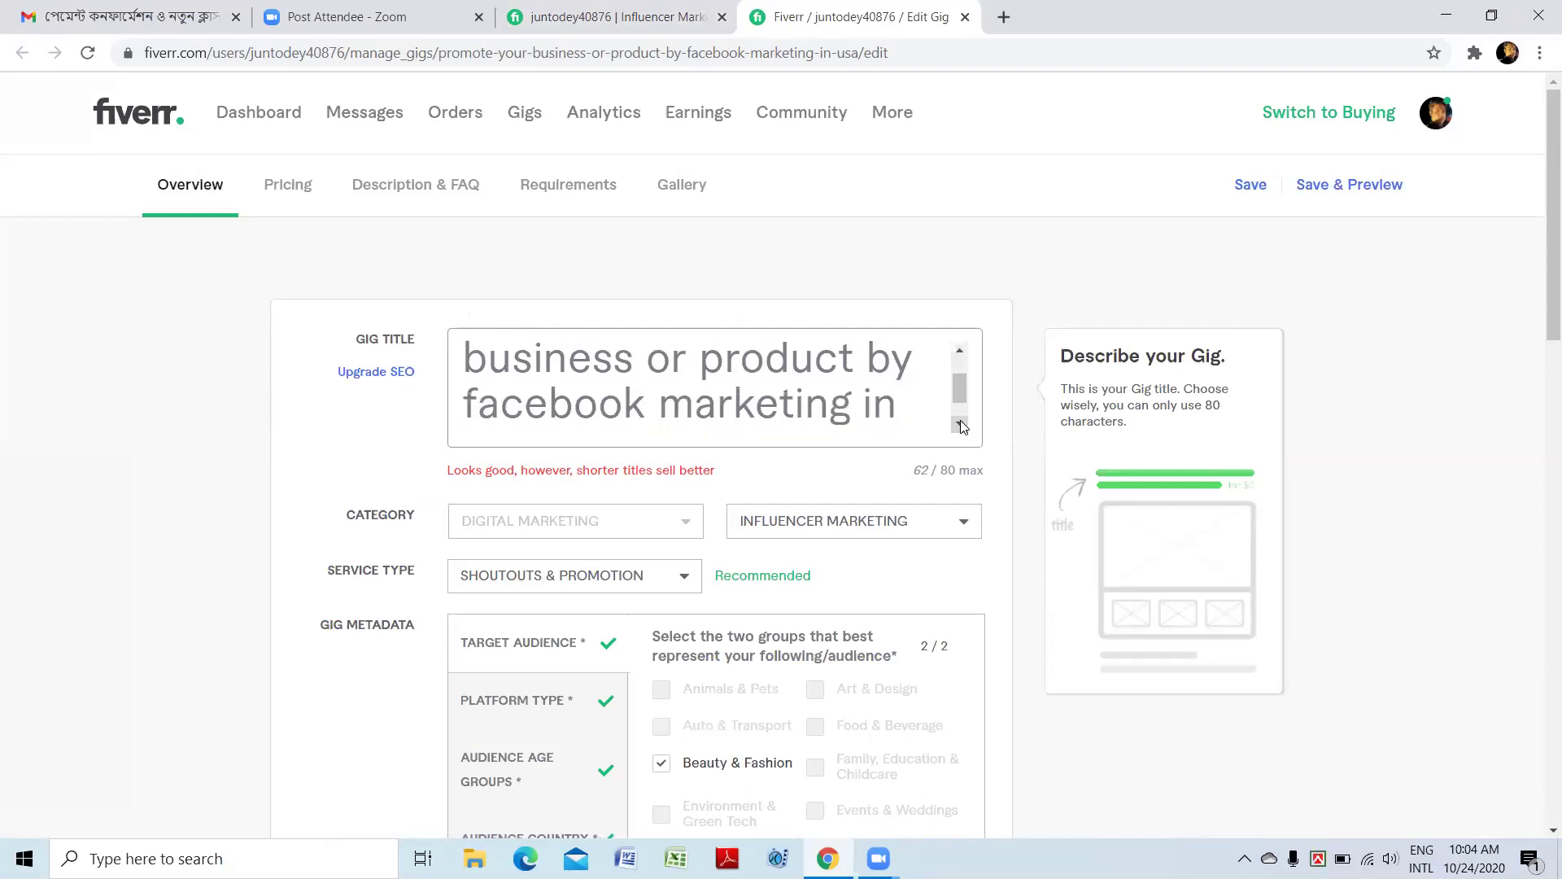
left_click(961, 424)
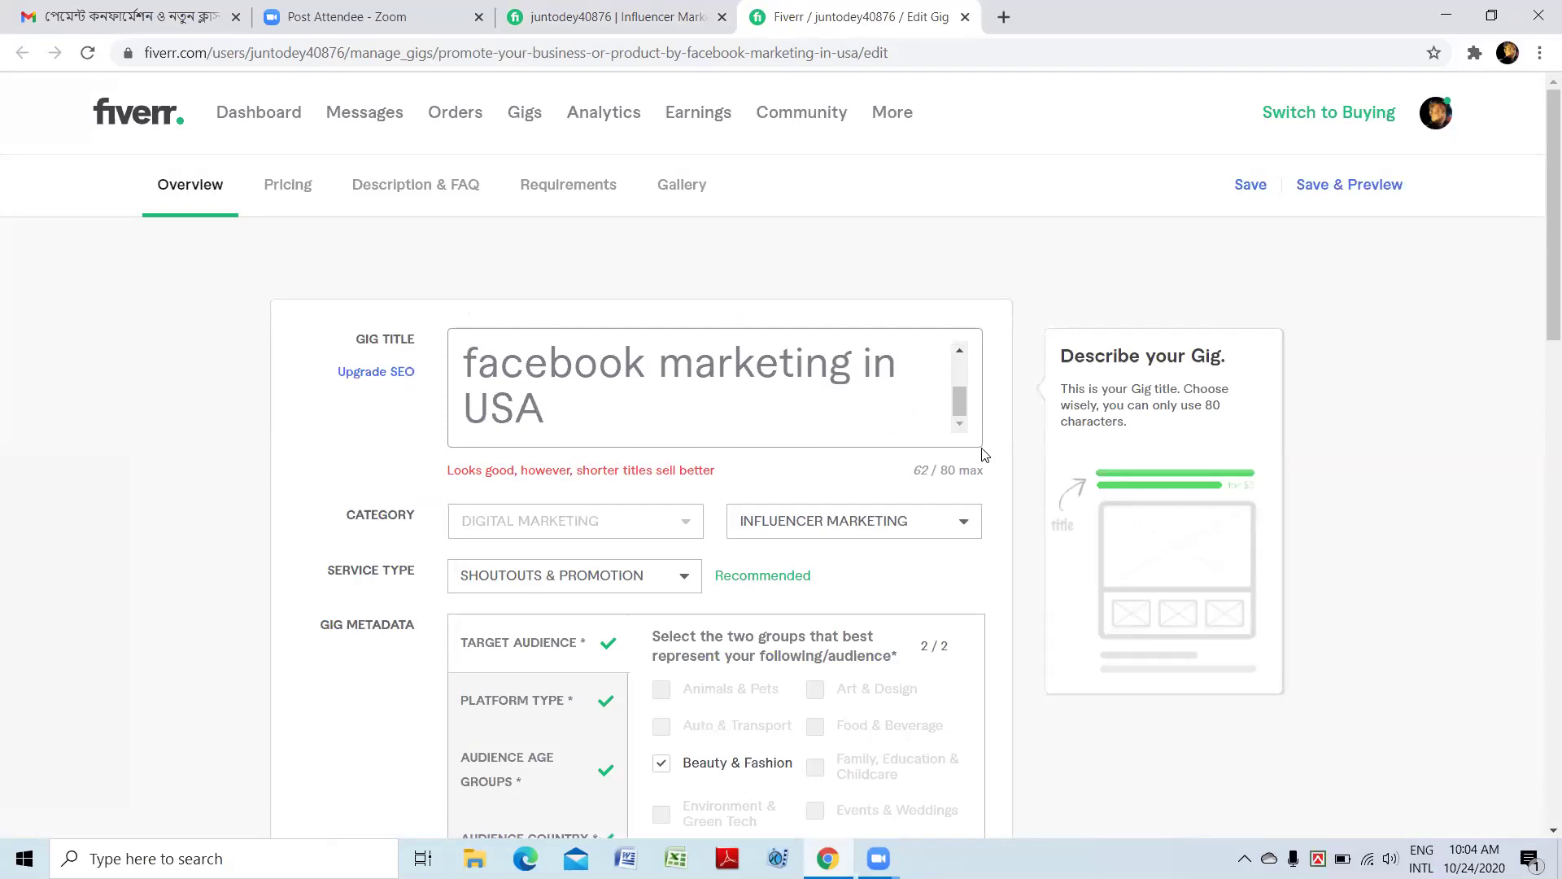
- Change the gig's subcategory to Social Media Marketing and its service type to Social Media Management
scroll(936, 456, "down", 3)
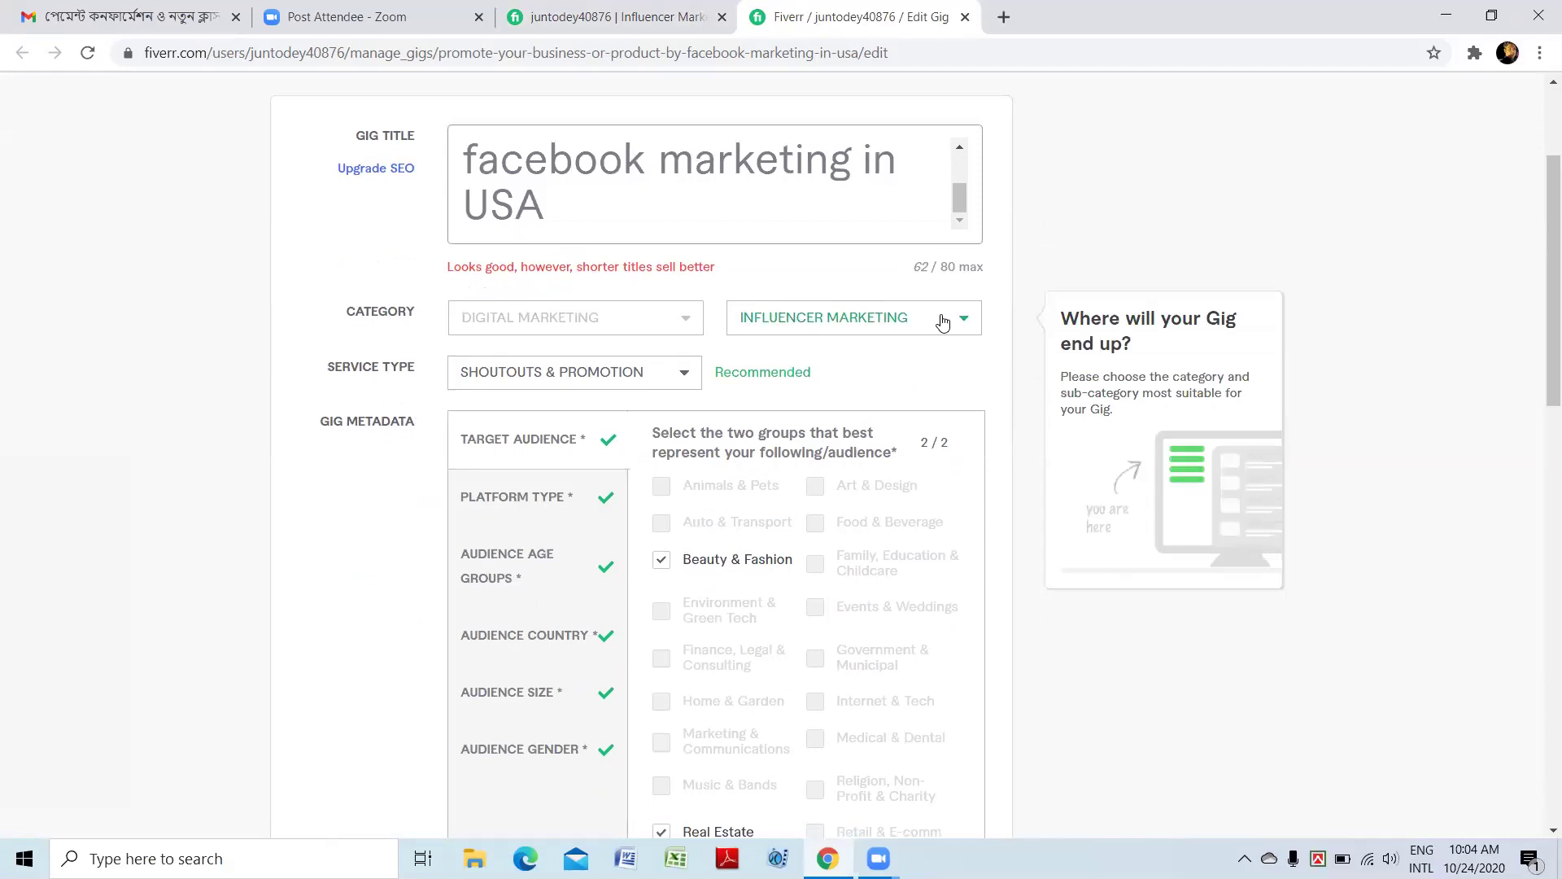
left_click(943, 330)
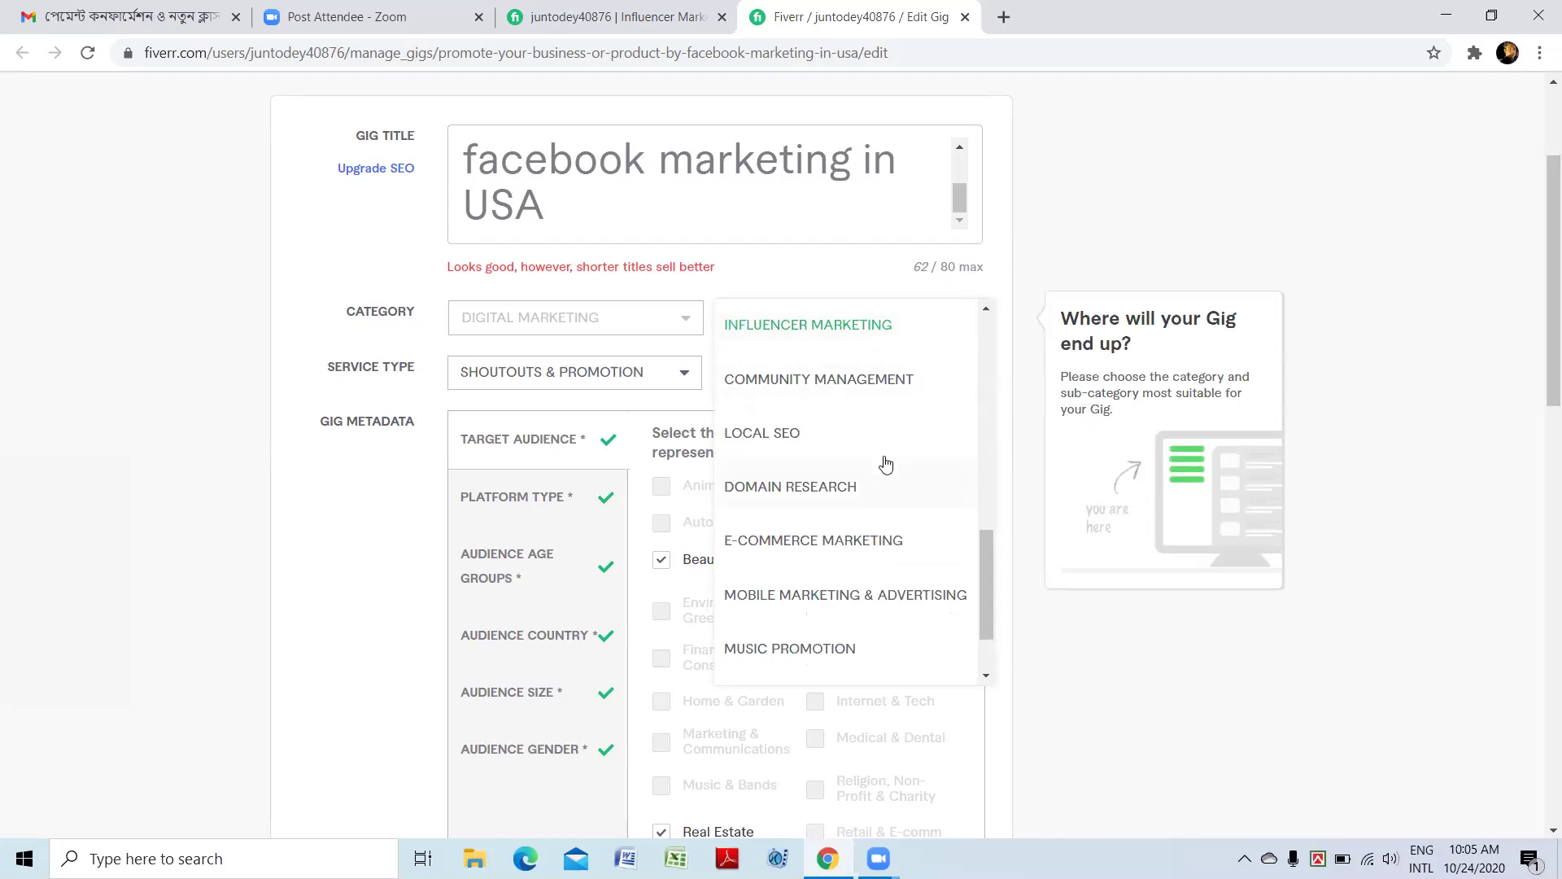
scroll(885, 466, "down", 2)
scroll(885, 461, "up", 2)
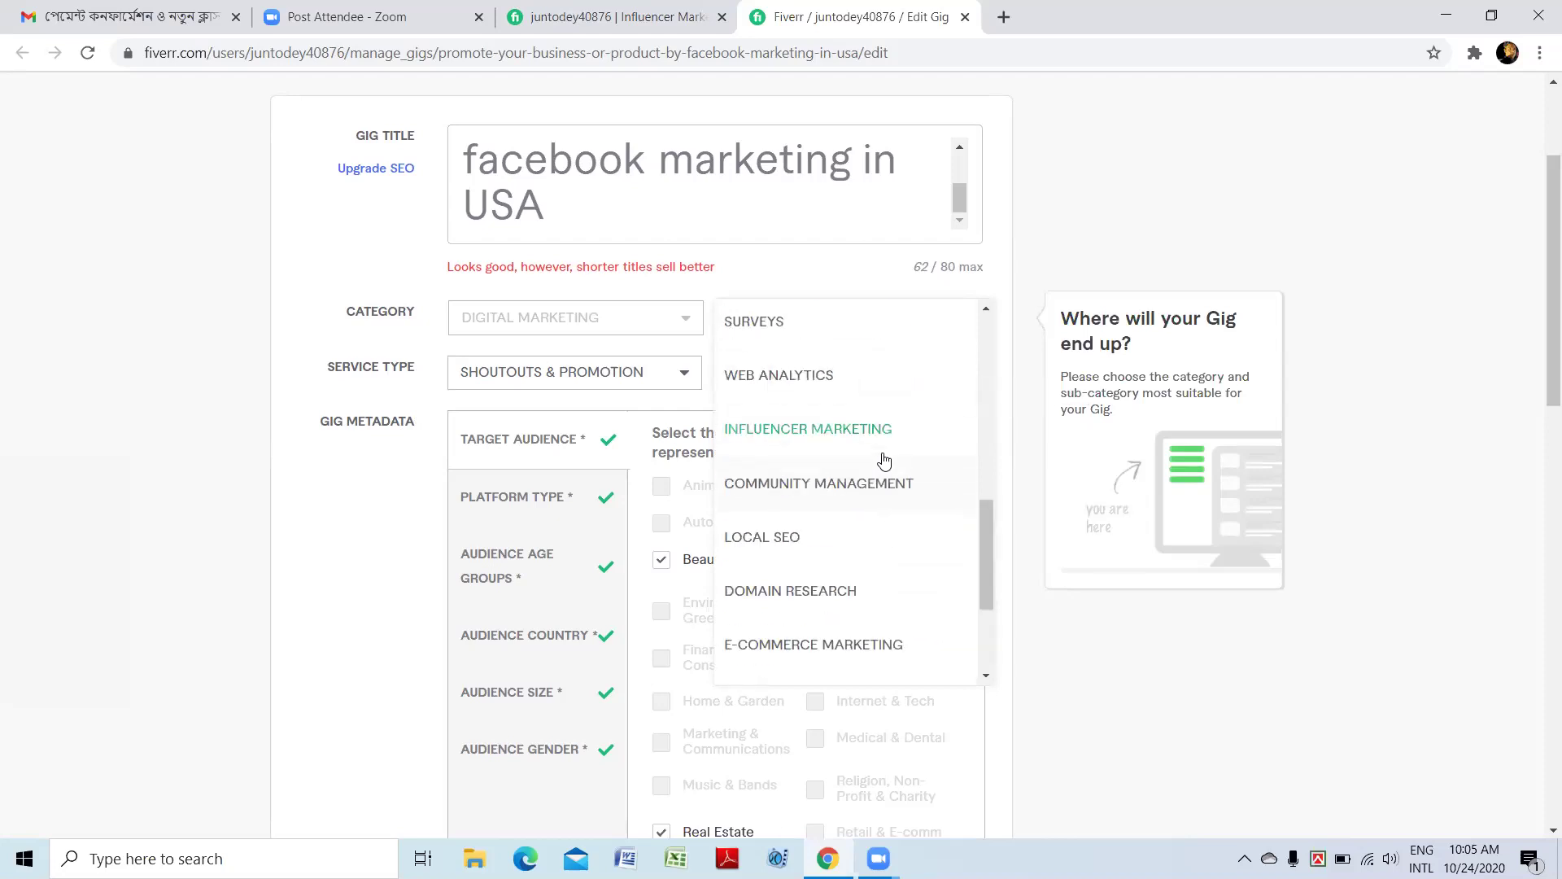
scroll(886, 462, "up", 2)
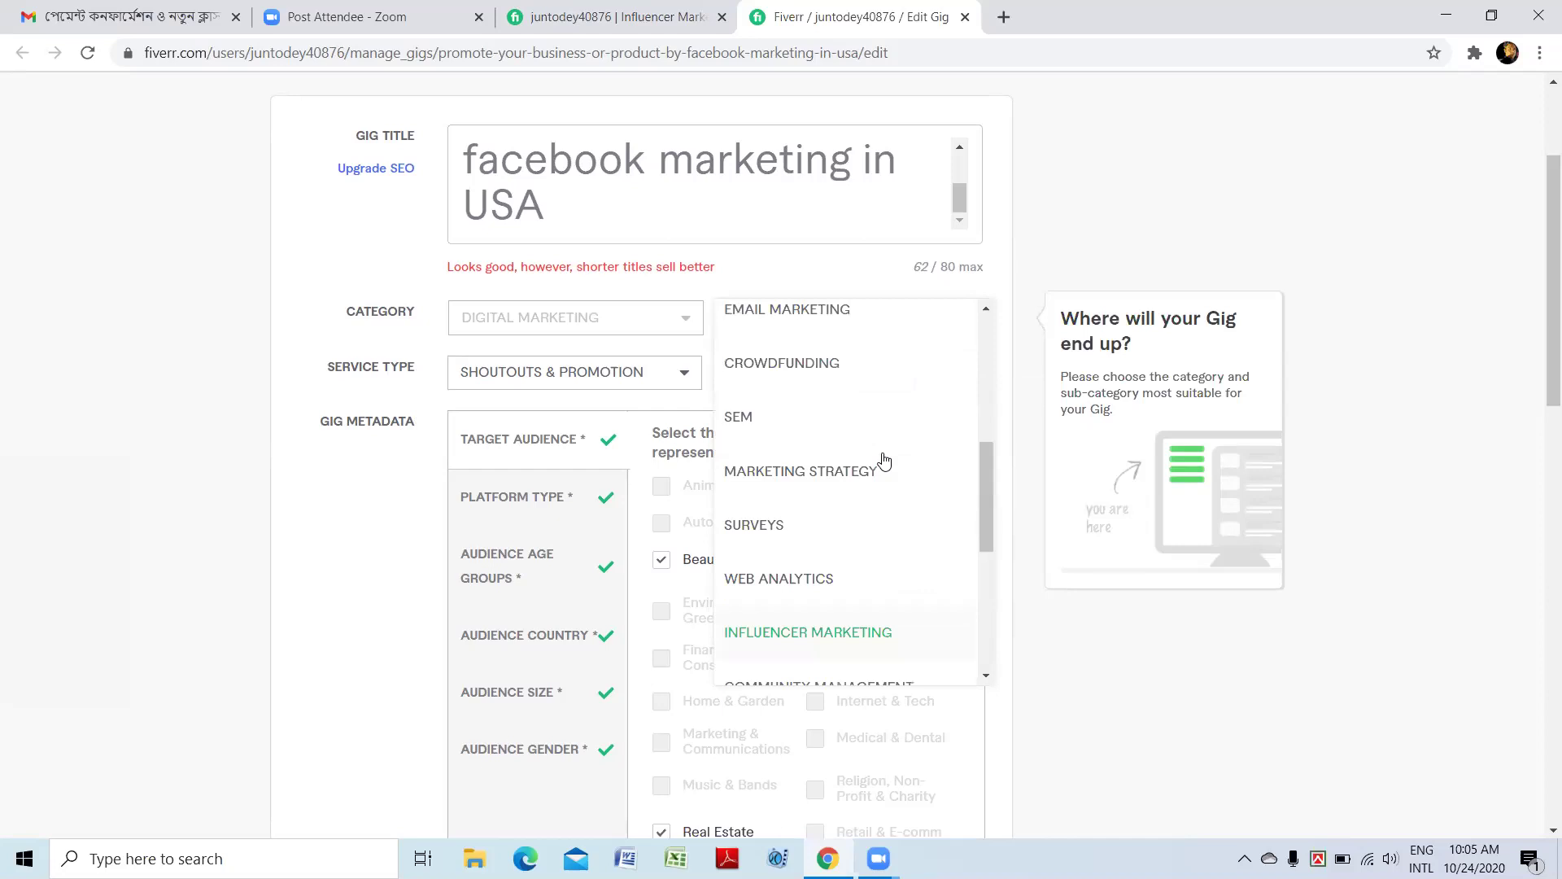
scroll(883, 461, "up", 1)
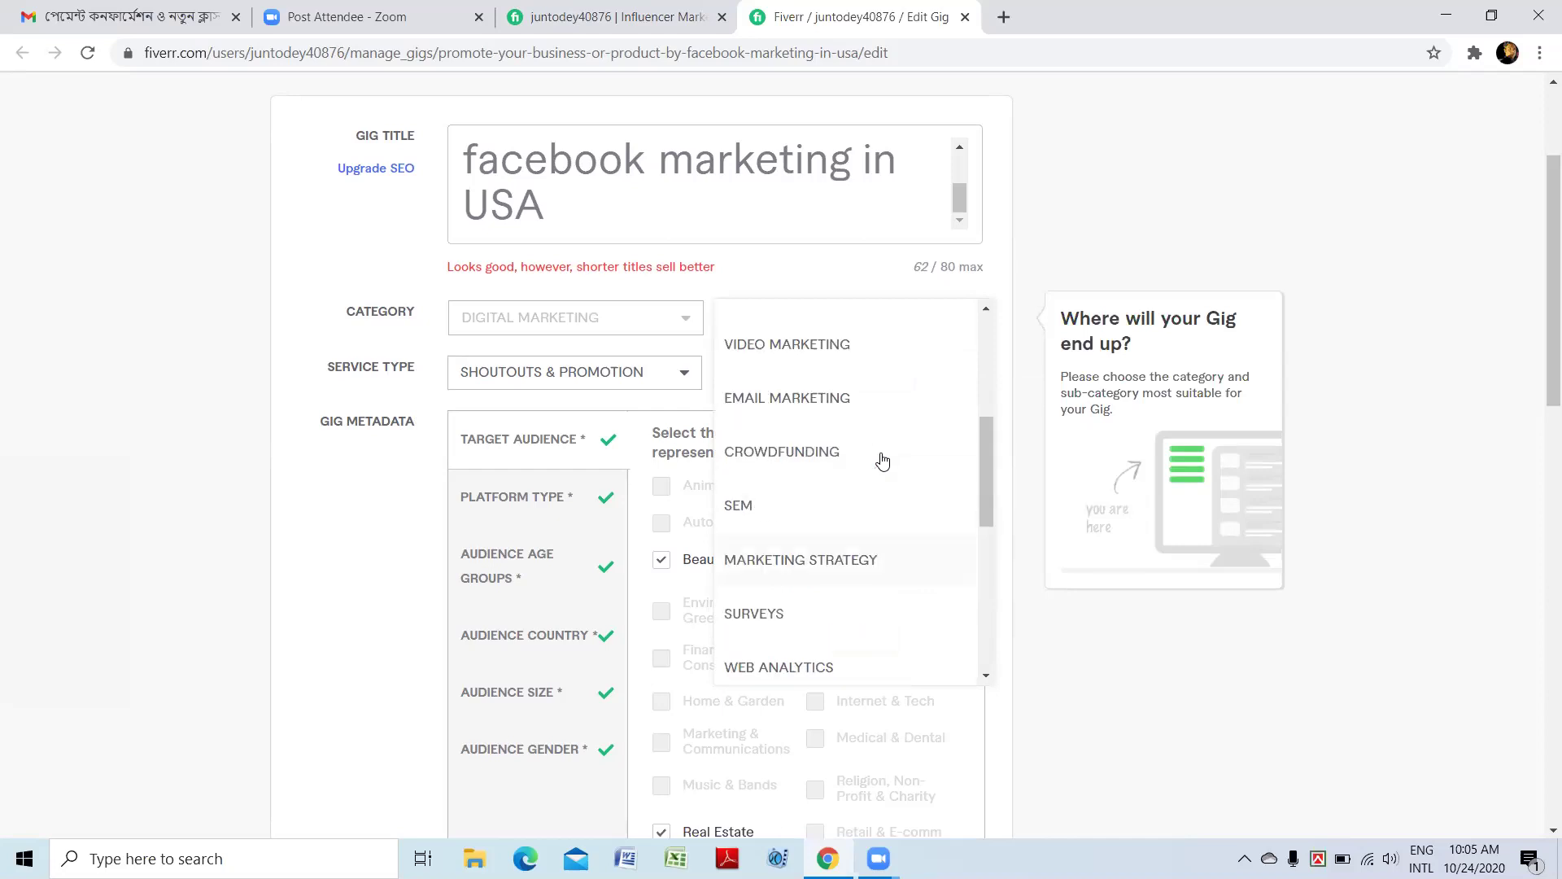
scroll(883, 461, "up", 1)
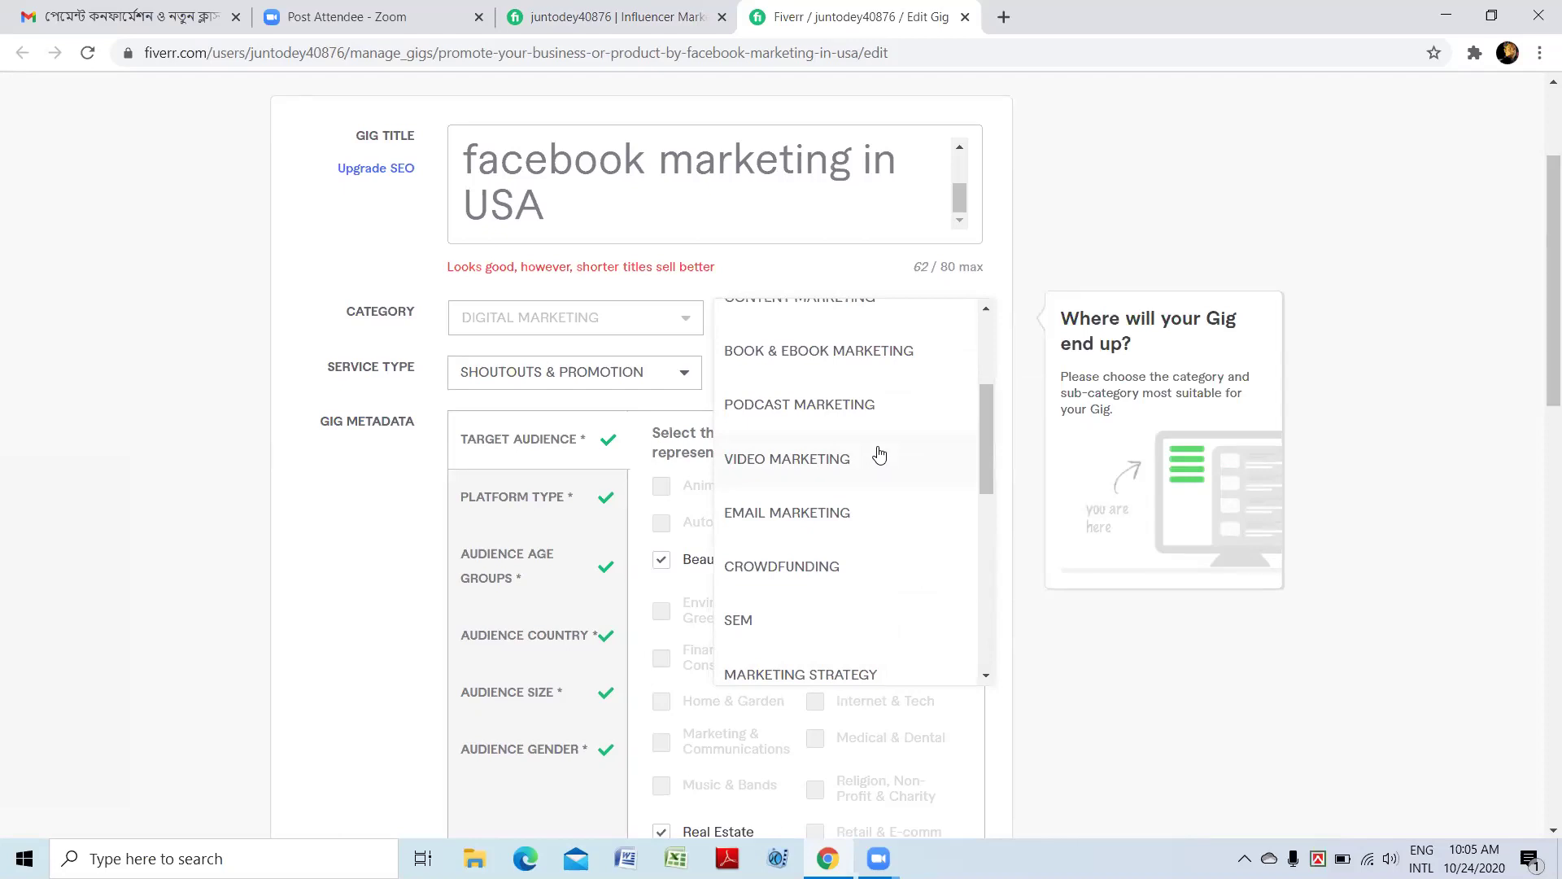
scroll(880, 458, "up", 3)
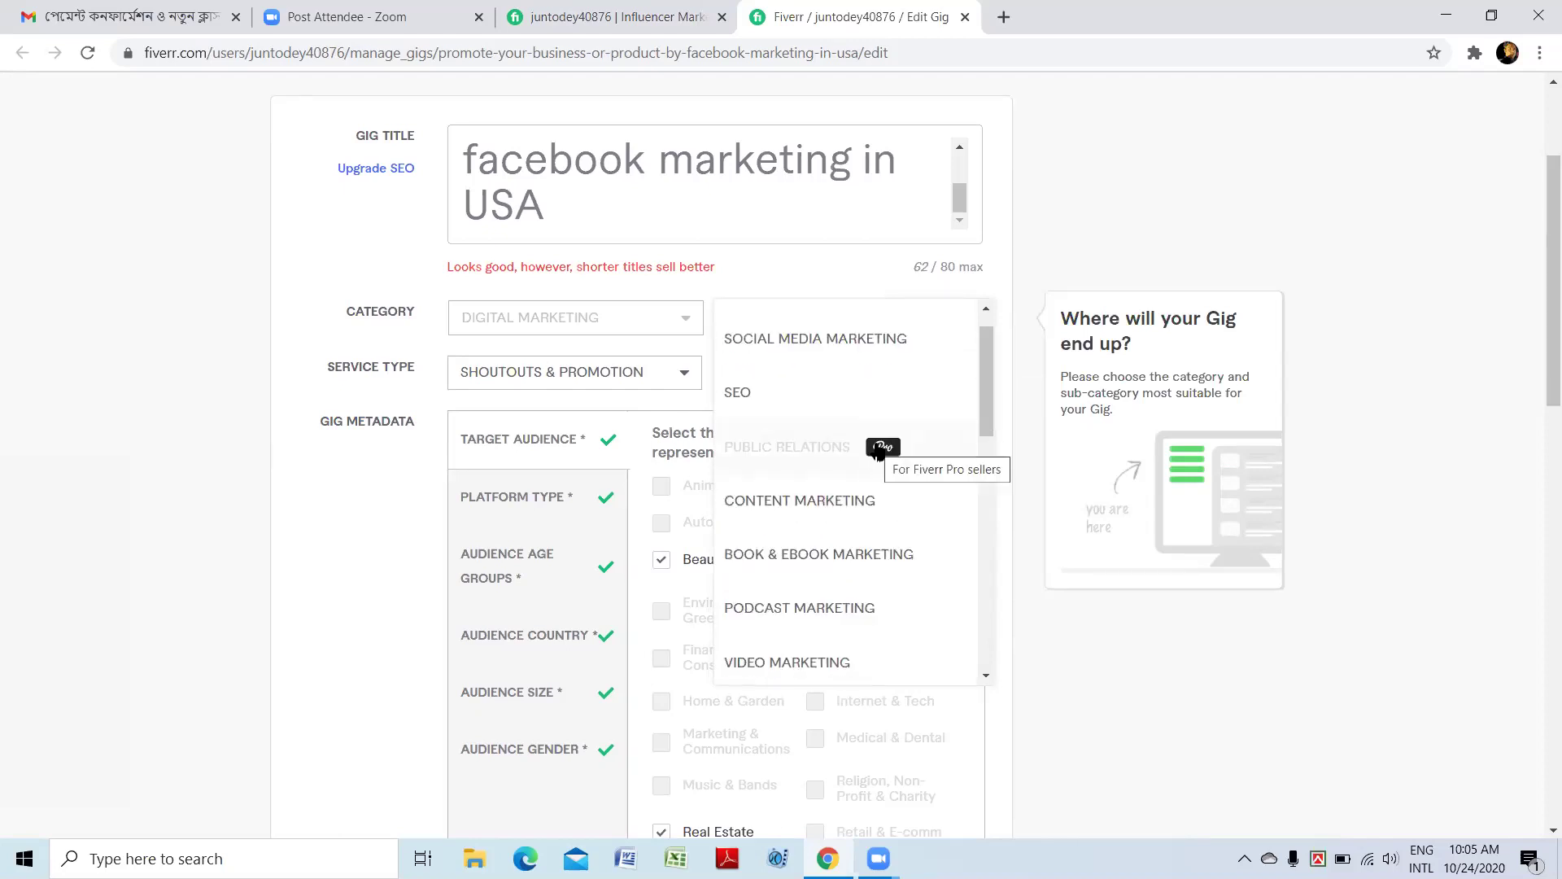
left_click(883, 342)
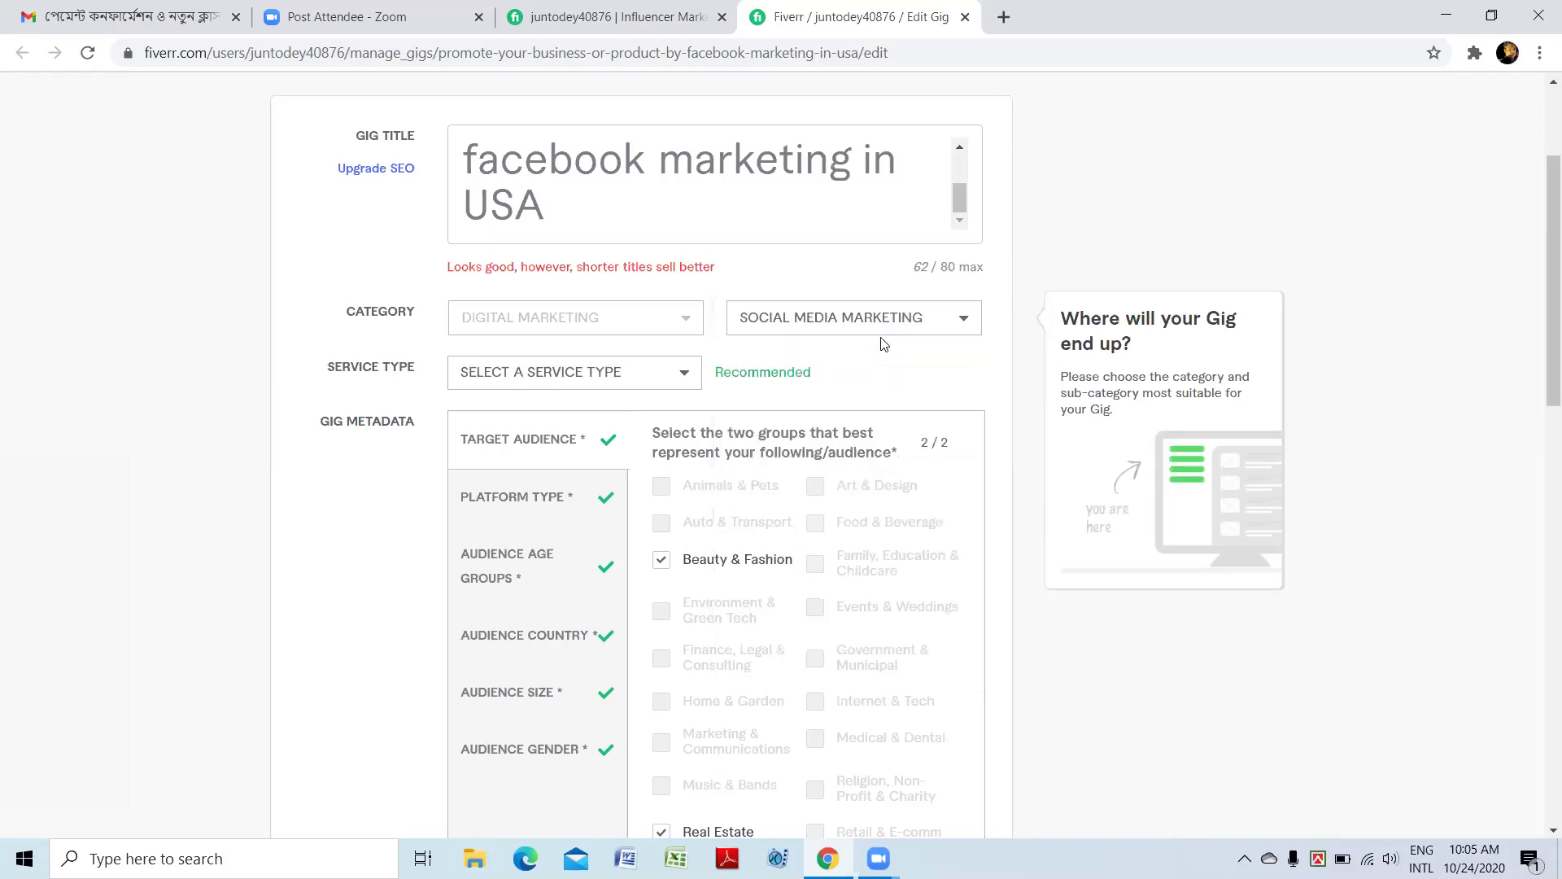
left_click(685, 379)
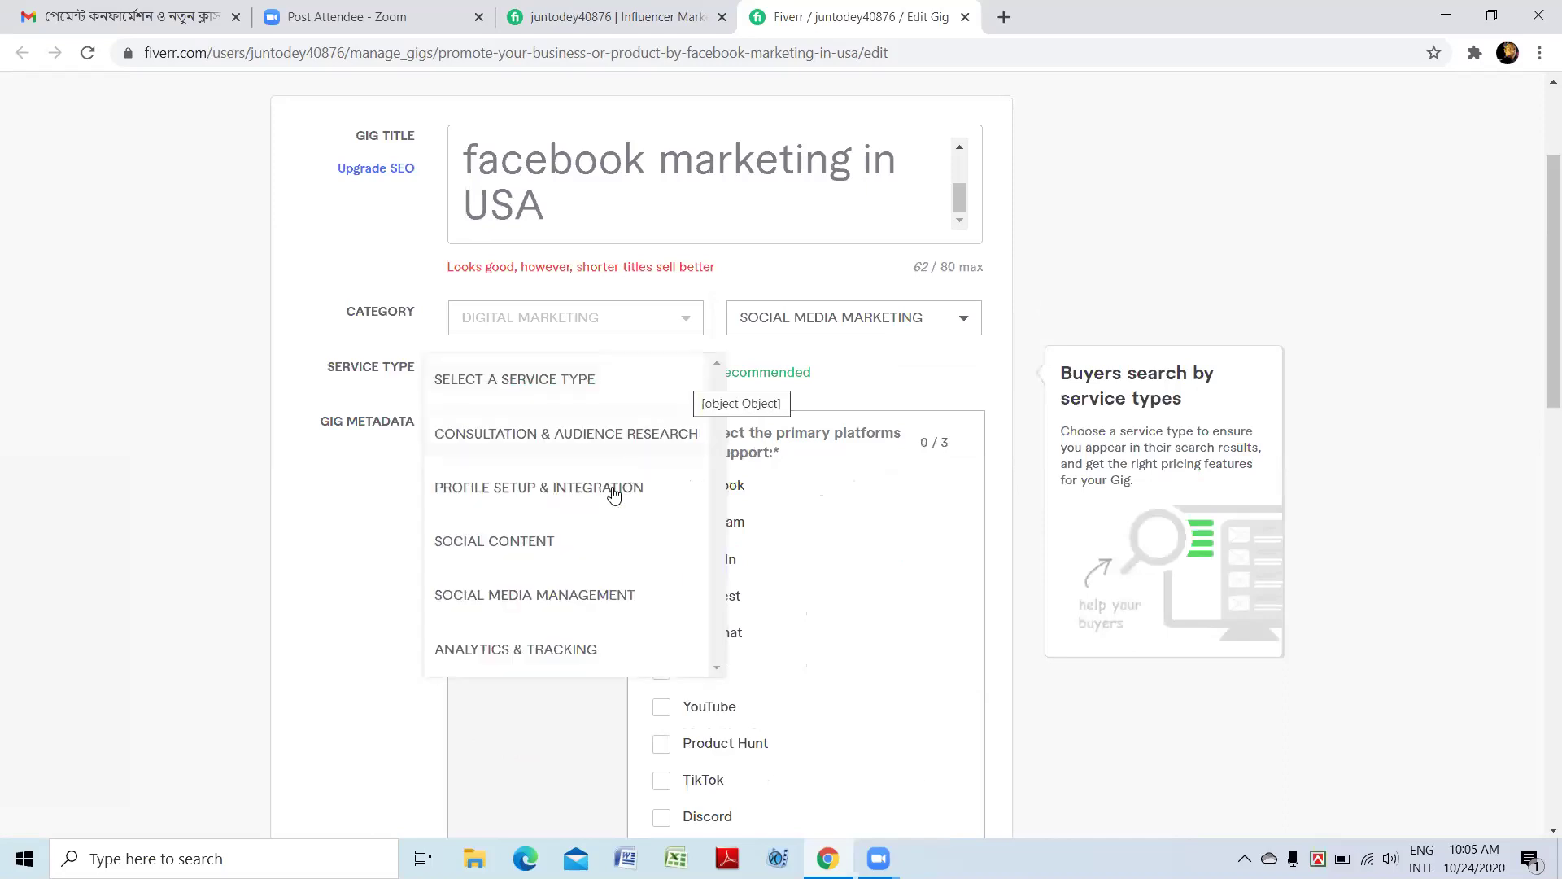
left_click(552, 596)
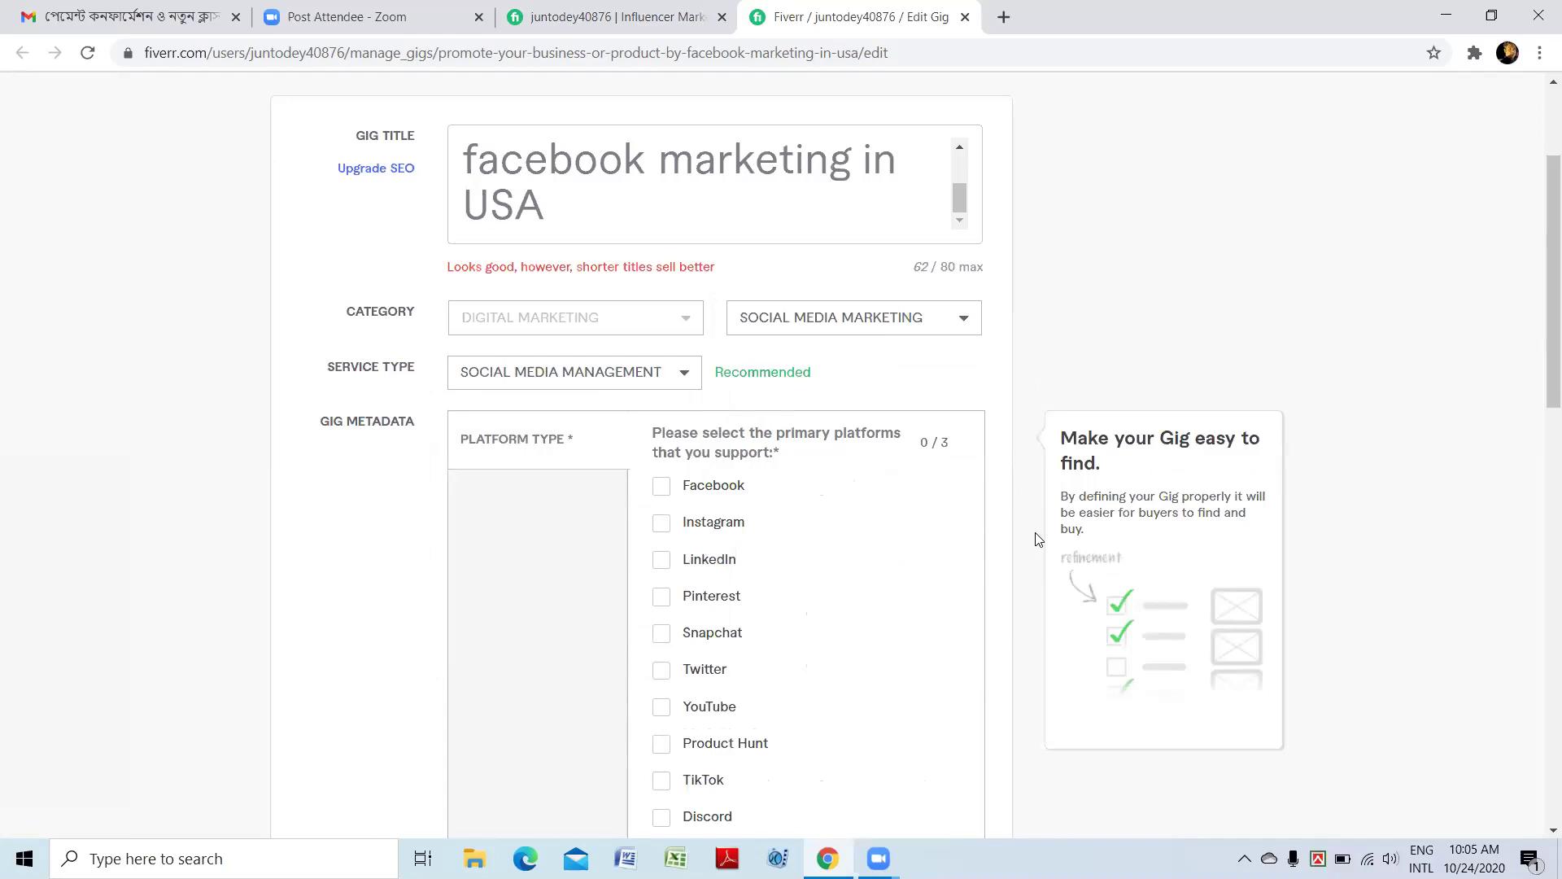
- Select Facebook, Instagram and LinkedIn as the supported platform types in the gig metadata and save the gig overview
scroll(1020, 391, "down", 1)
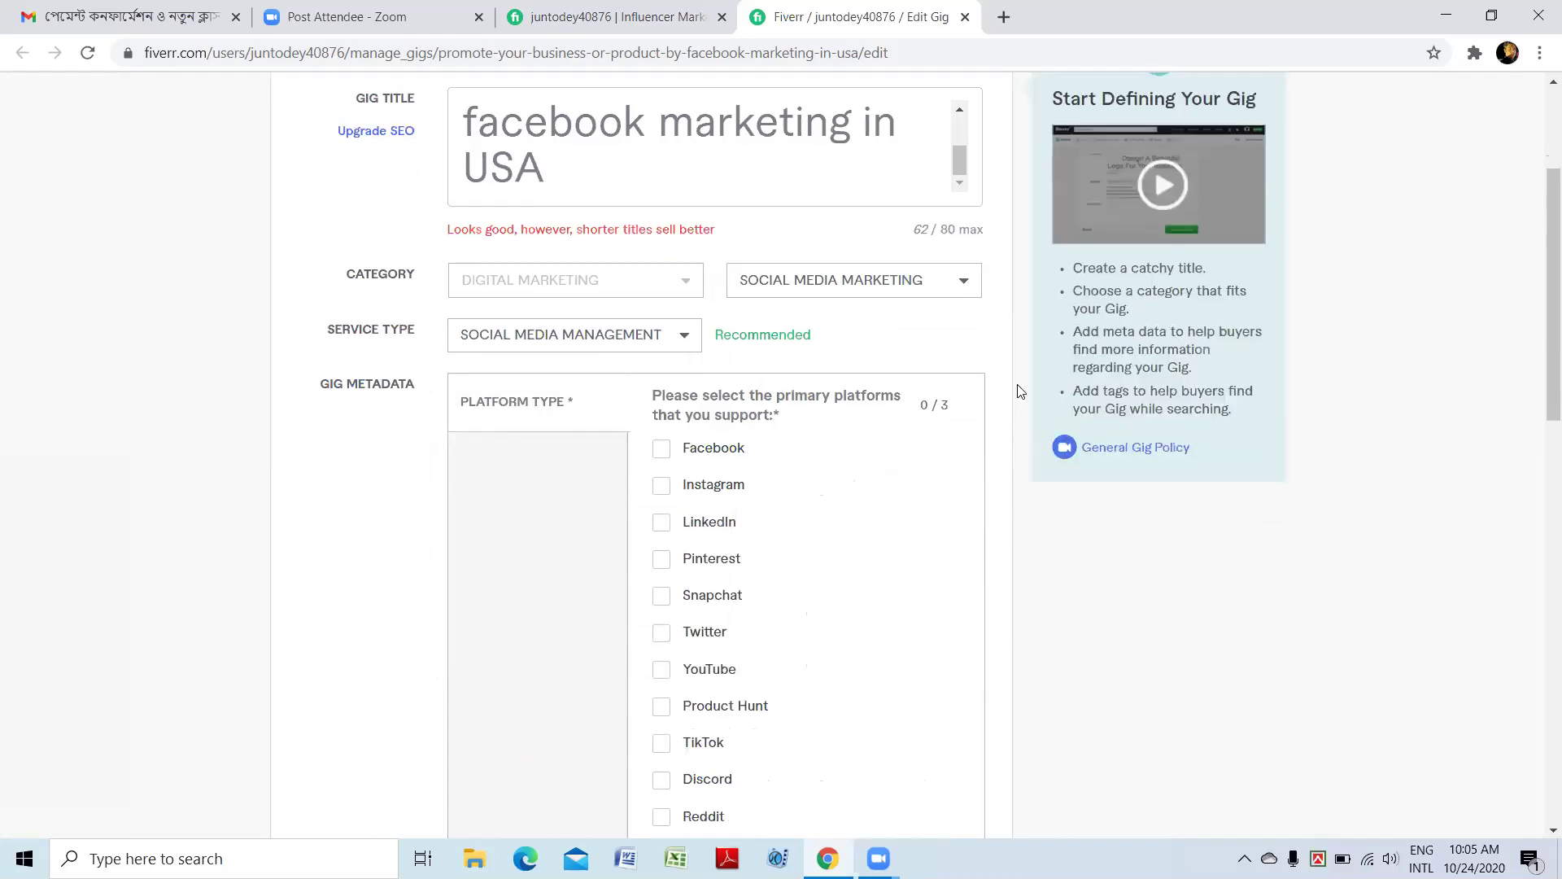
scroll(1022, 403, "down", 2)
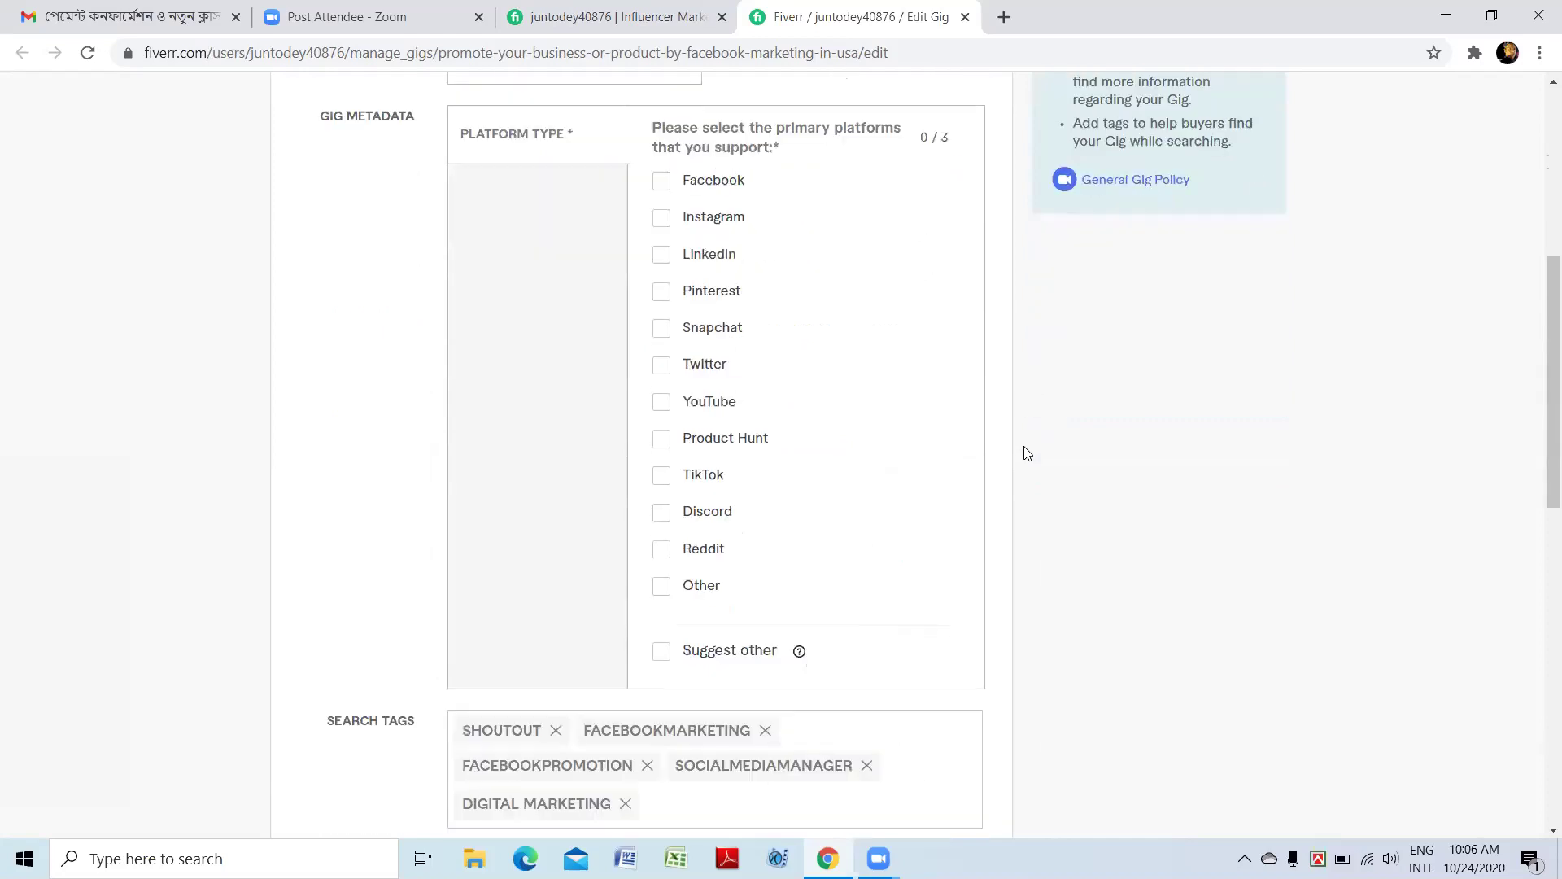
scroll(1027, 454, "up", 2)
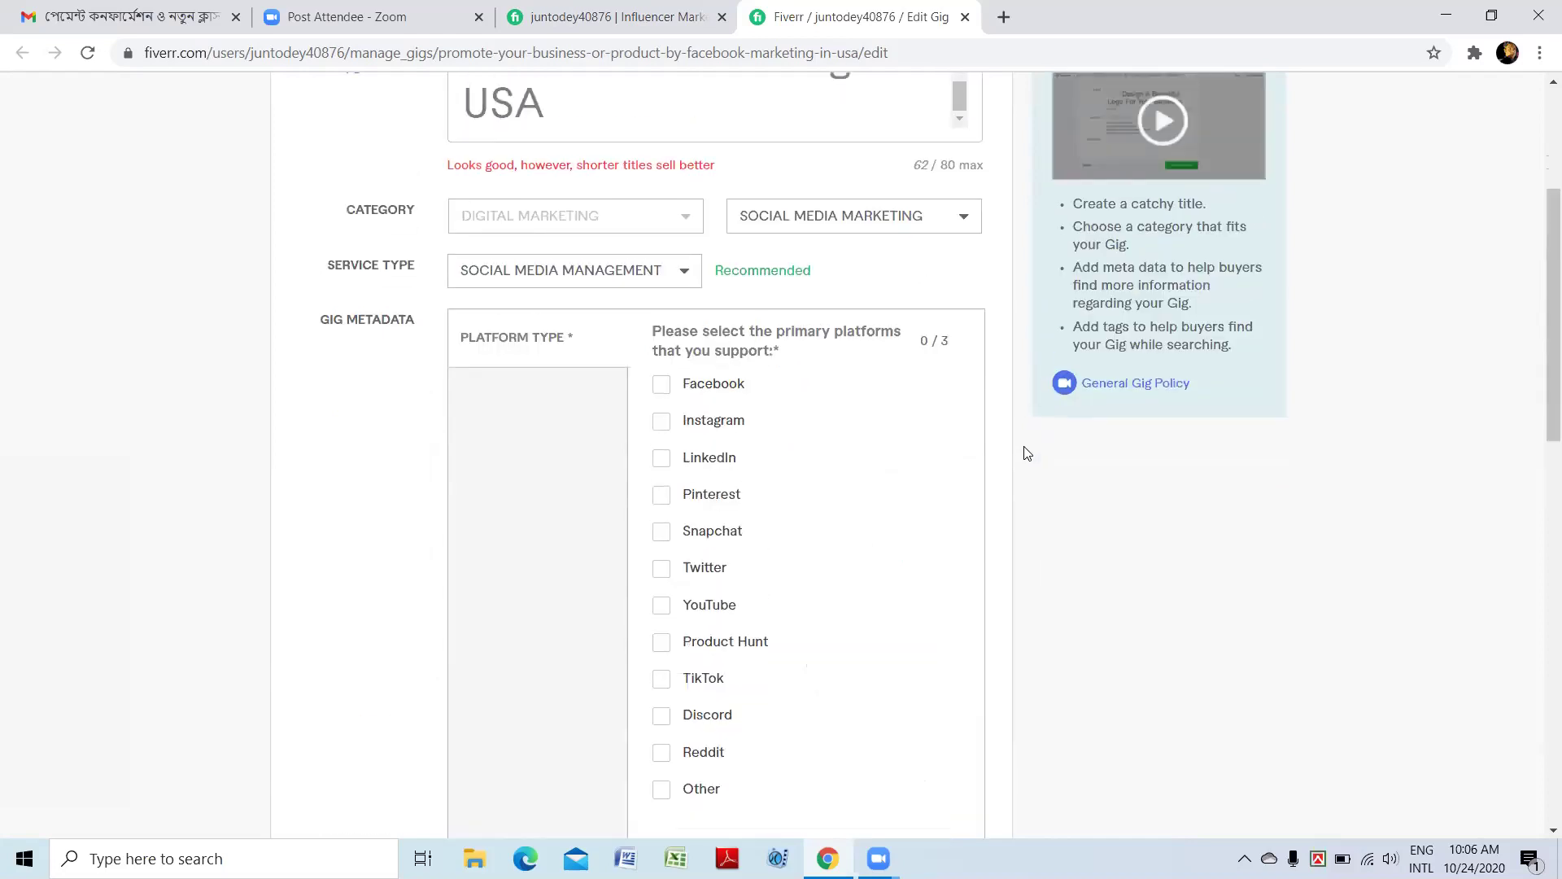
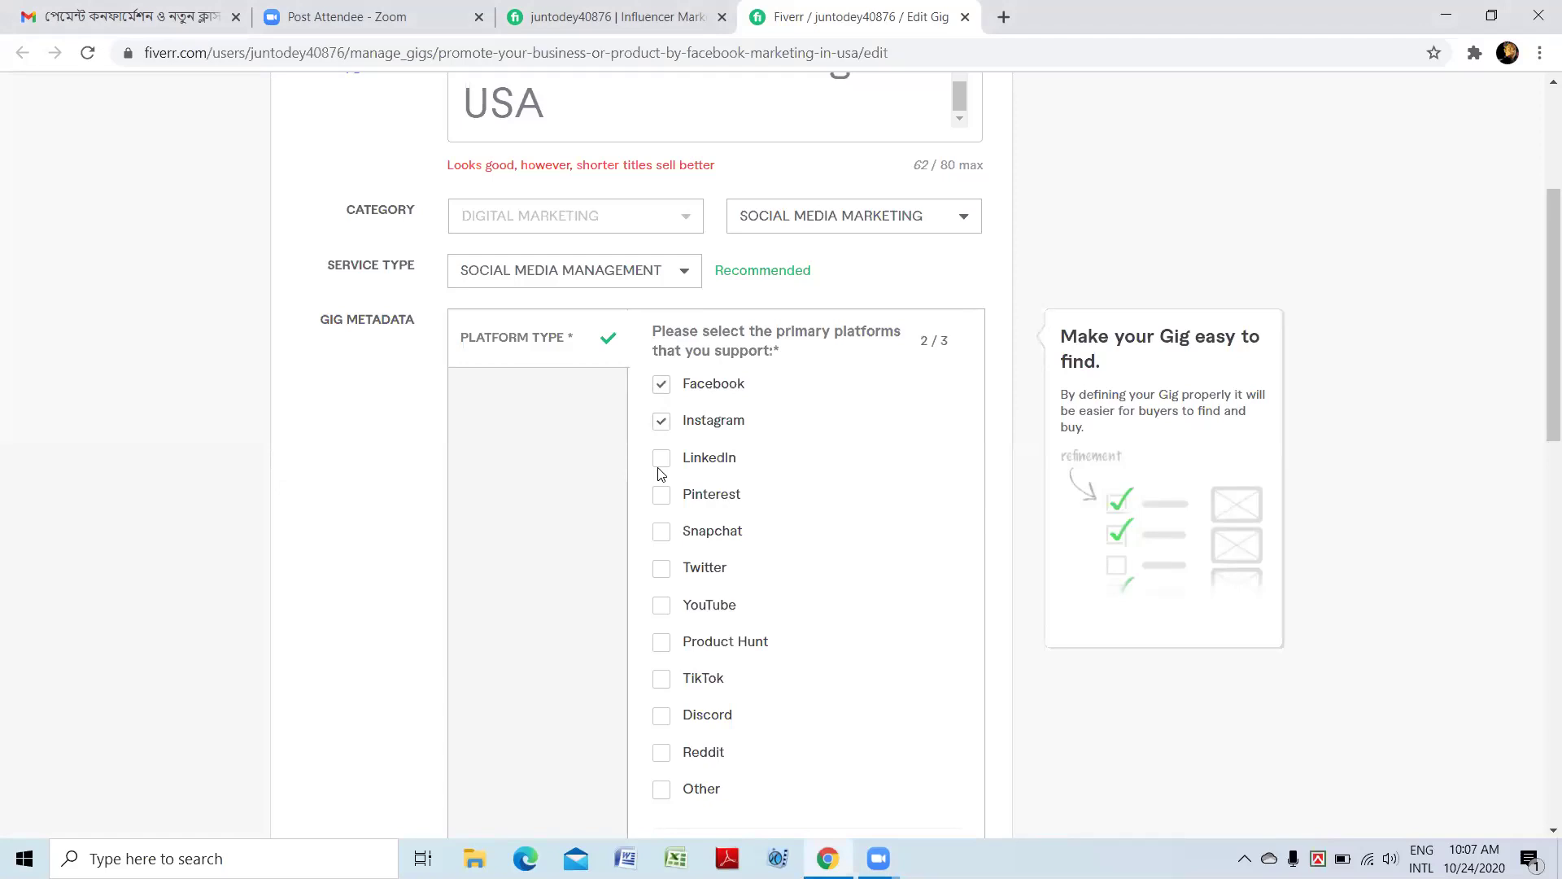
left_click(660, 459)
scroll(942, 615, "down", 8)
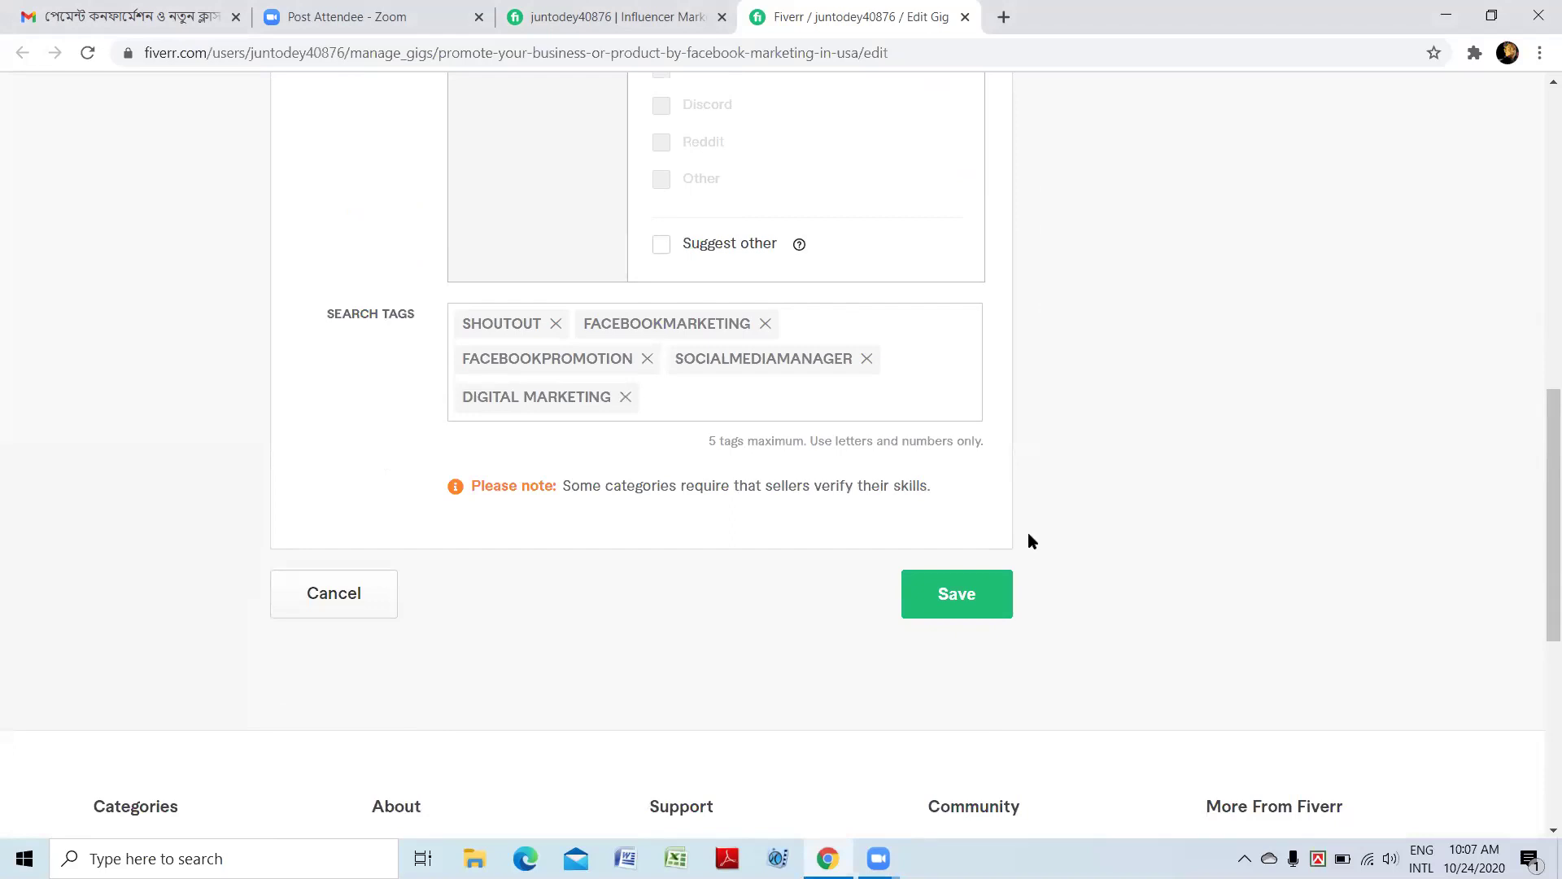
left_click(935, 591)
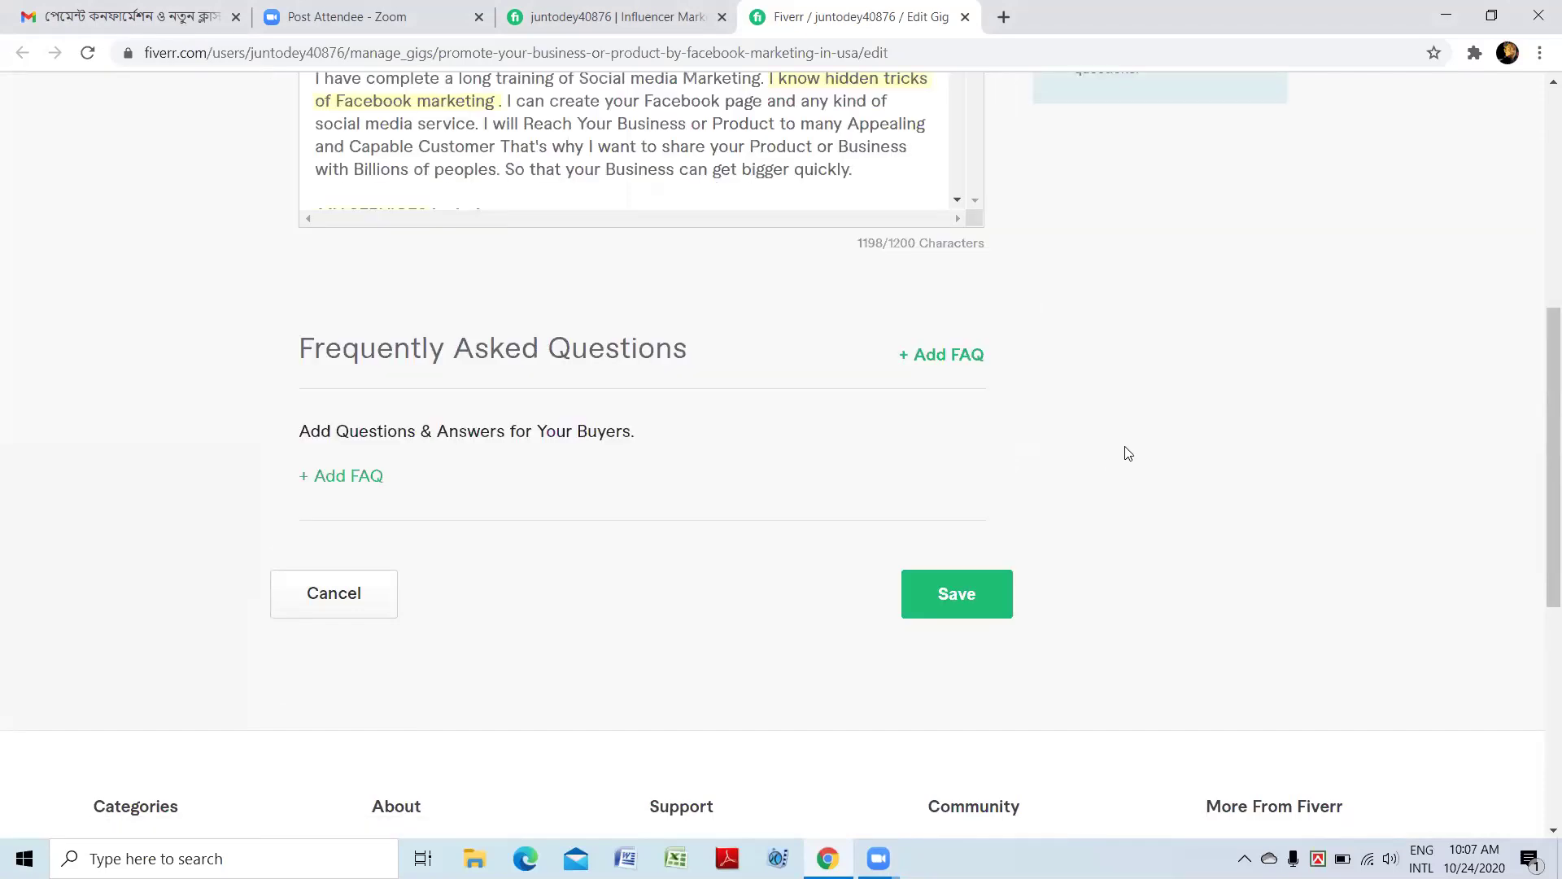
- Review the gig's Basic, Standard and Premium packages, prices and extra services, and save the pricing section
scroll(1046, 395, "up", 2)
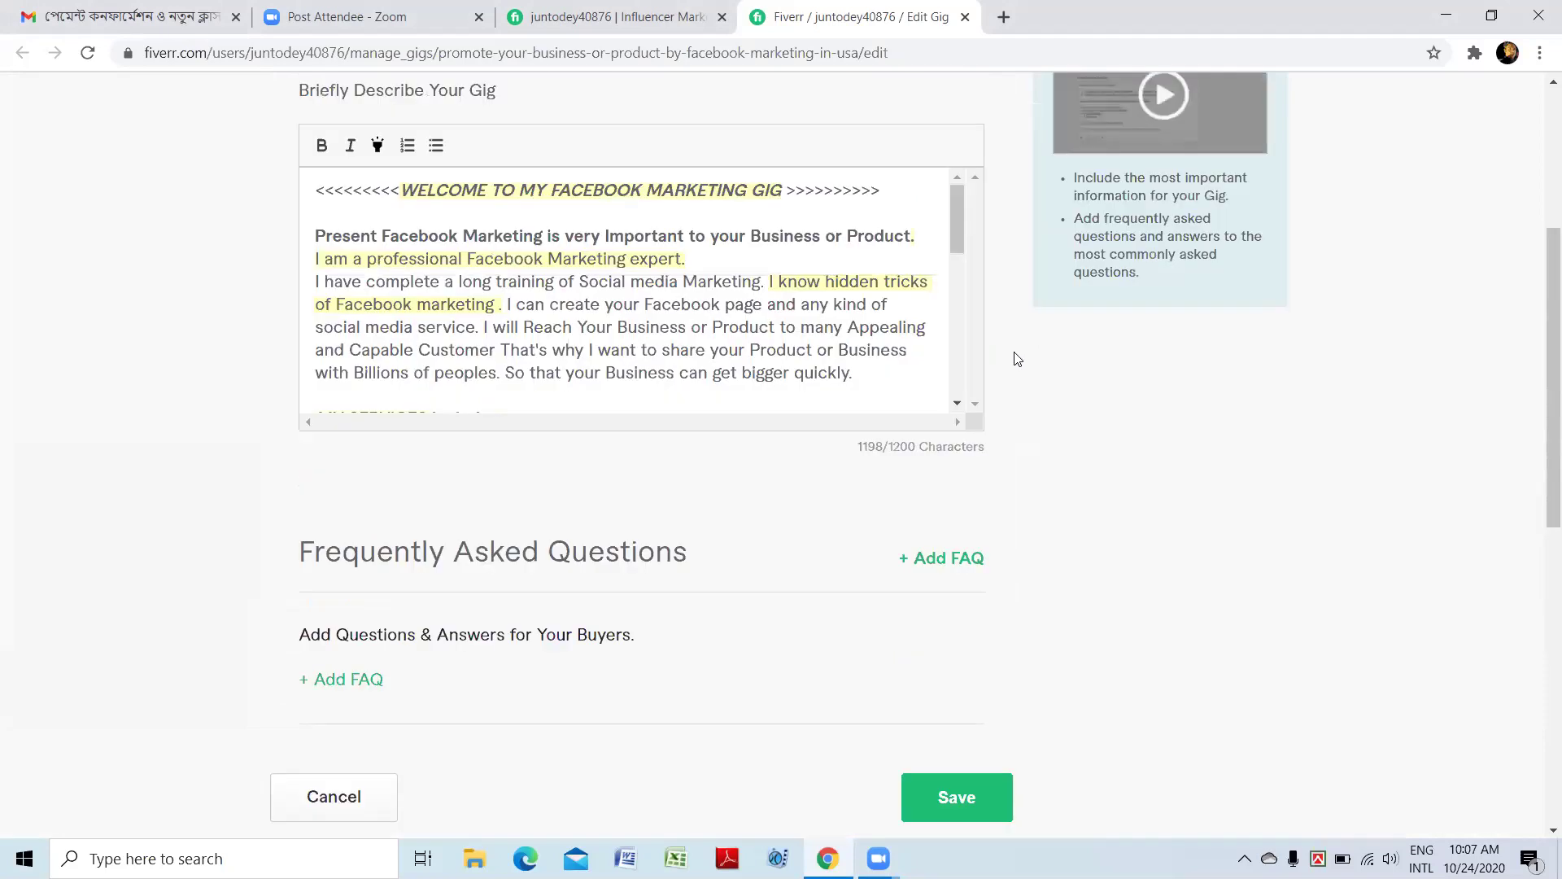
scroll(932, 305, "up", 4)
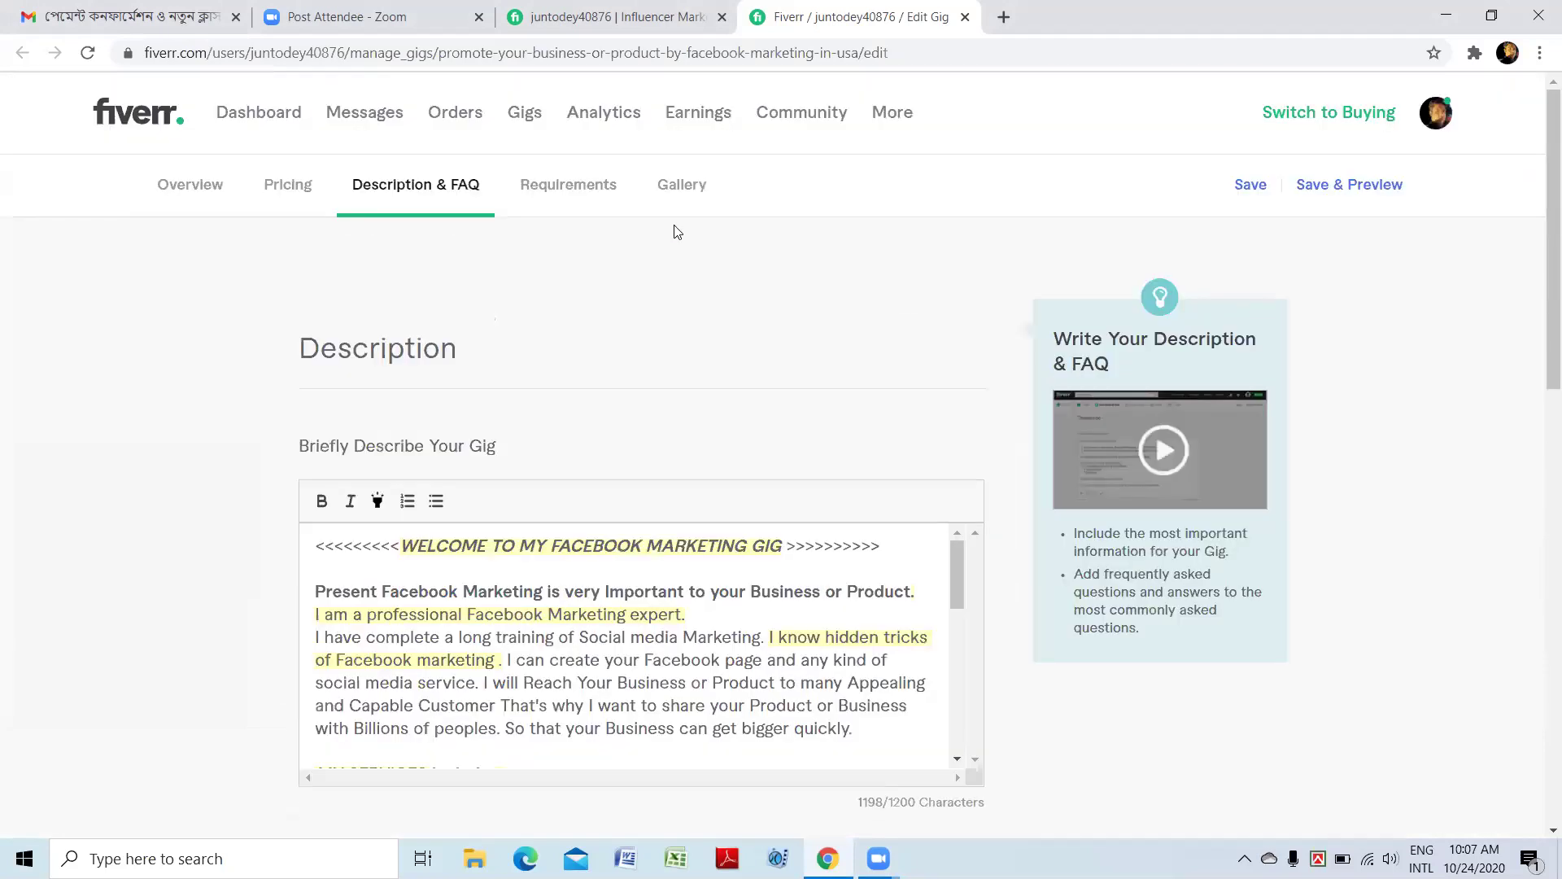
left_click(273, 188)
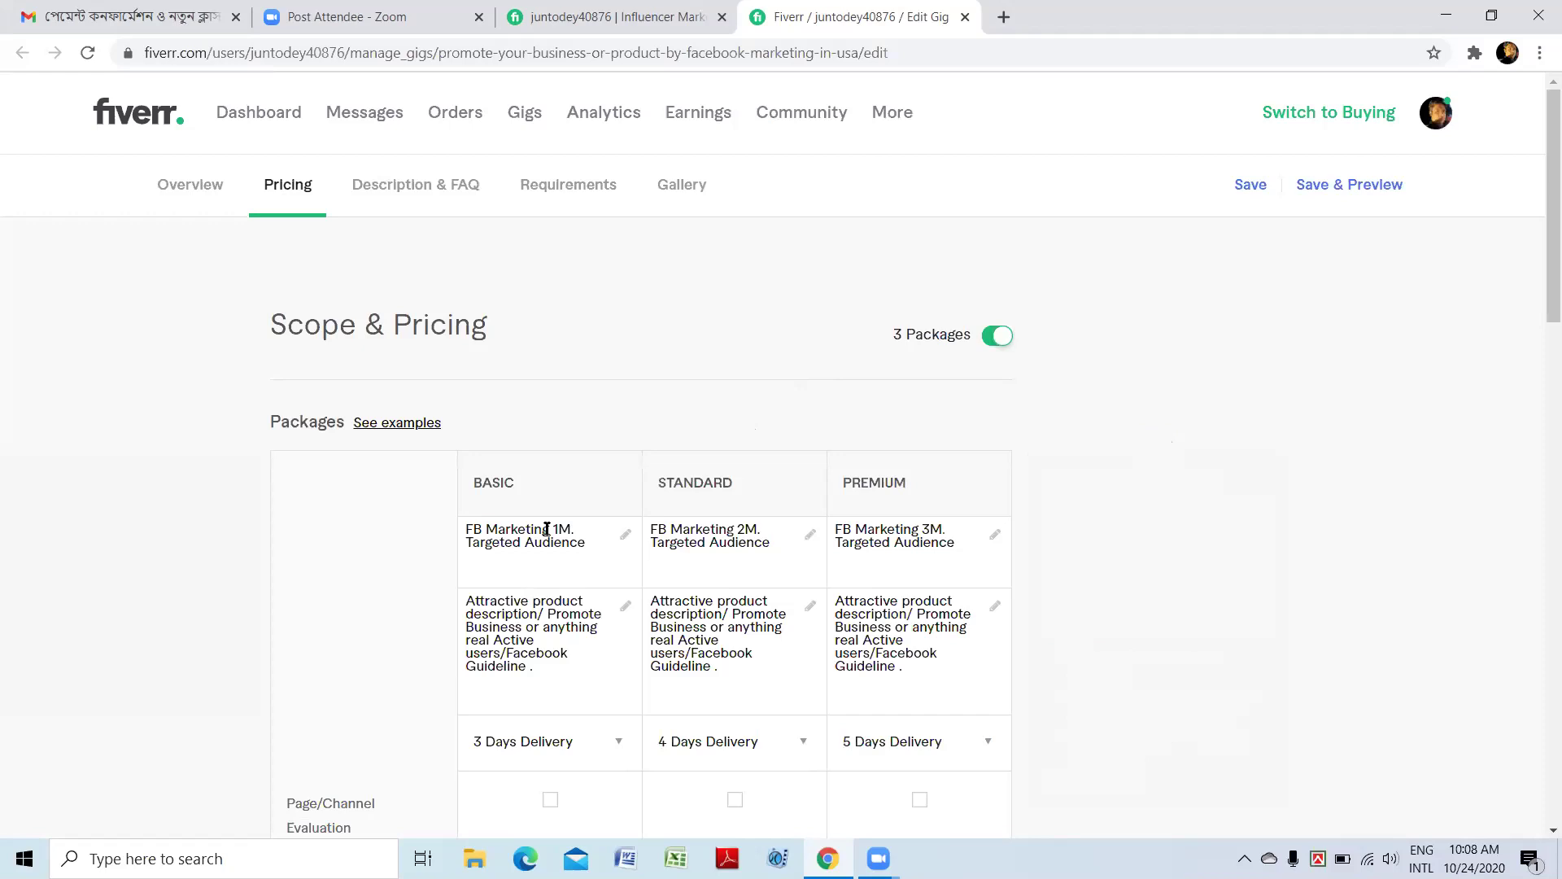
mouse_move(556, 524)
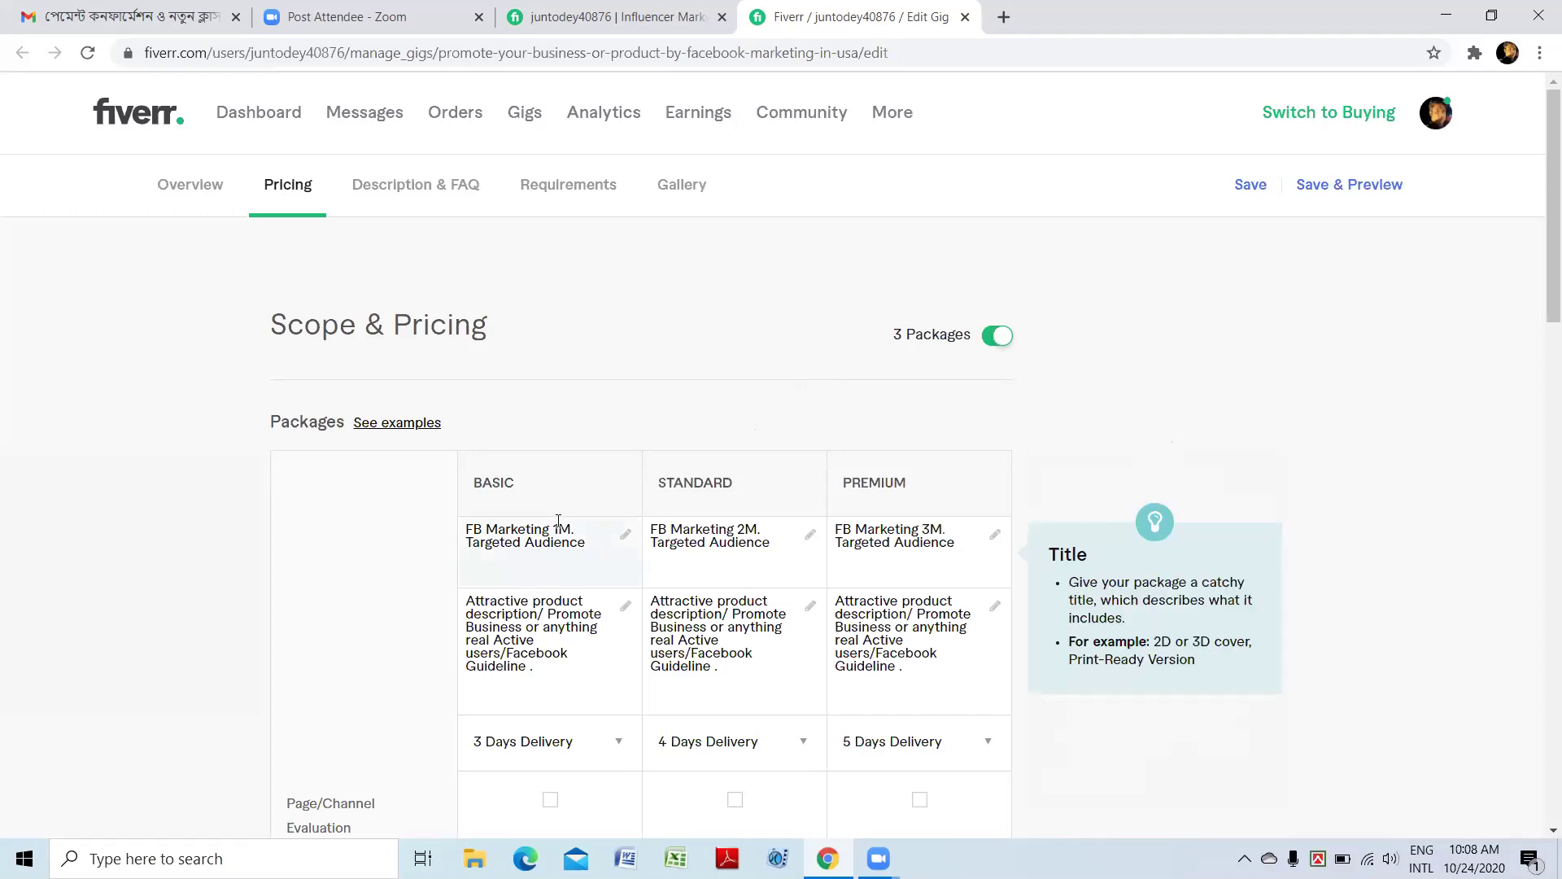
scroll(651, 519, "down", 1)
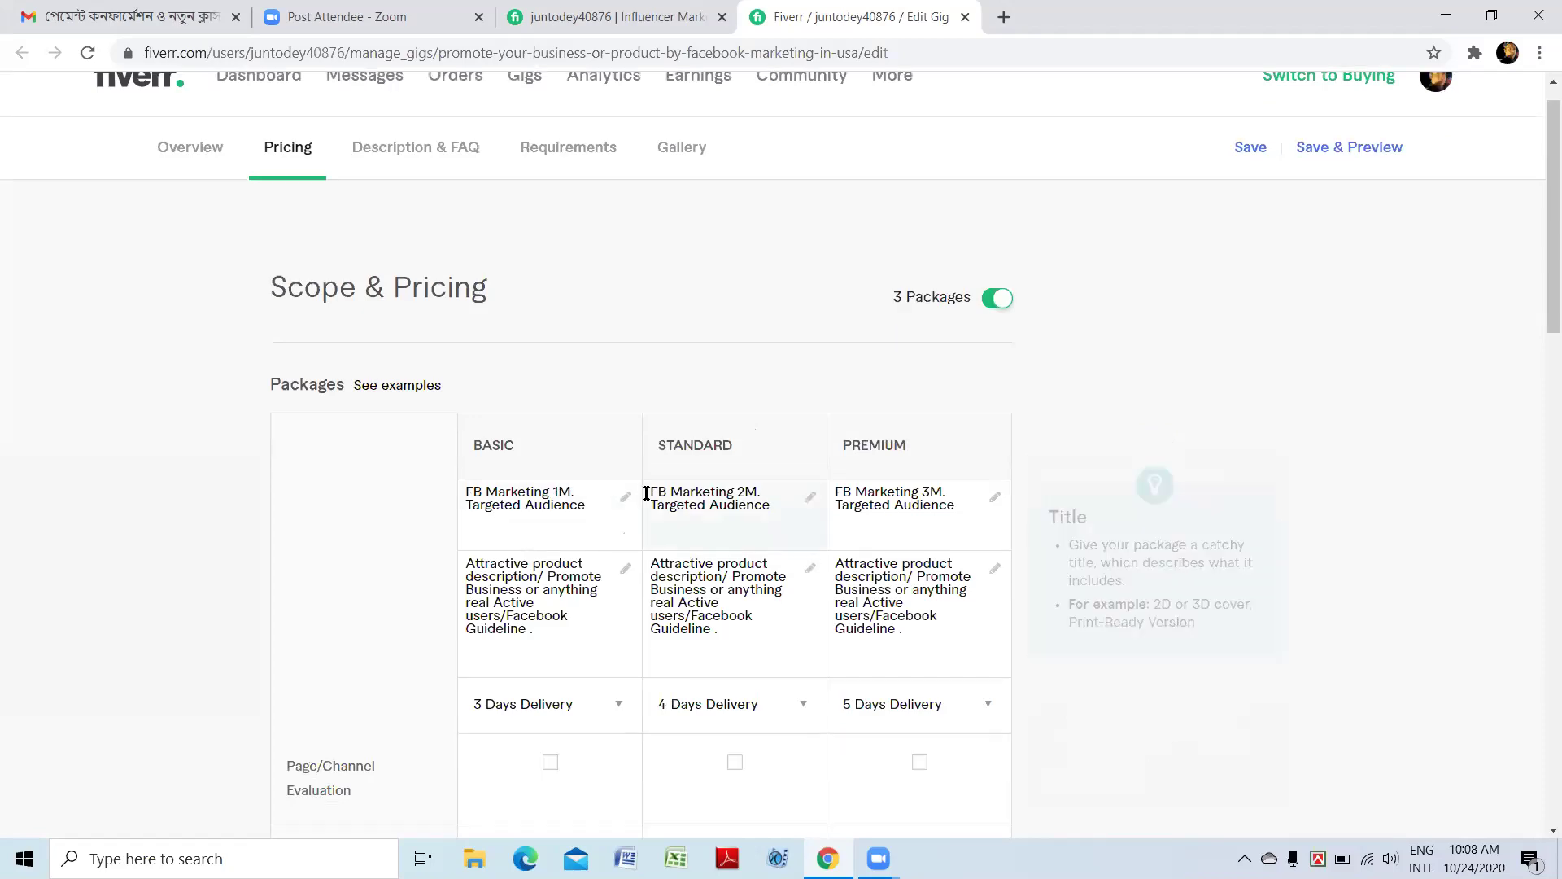
scroll(575, 459, "down", 2)
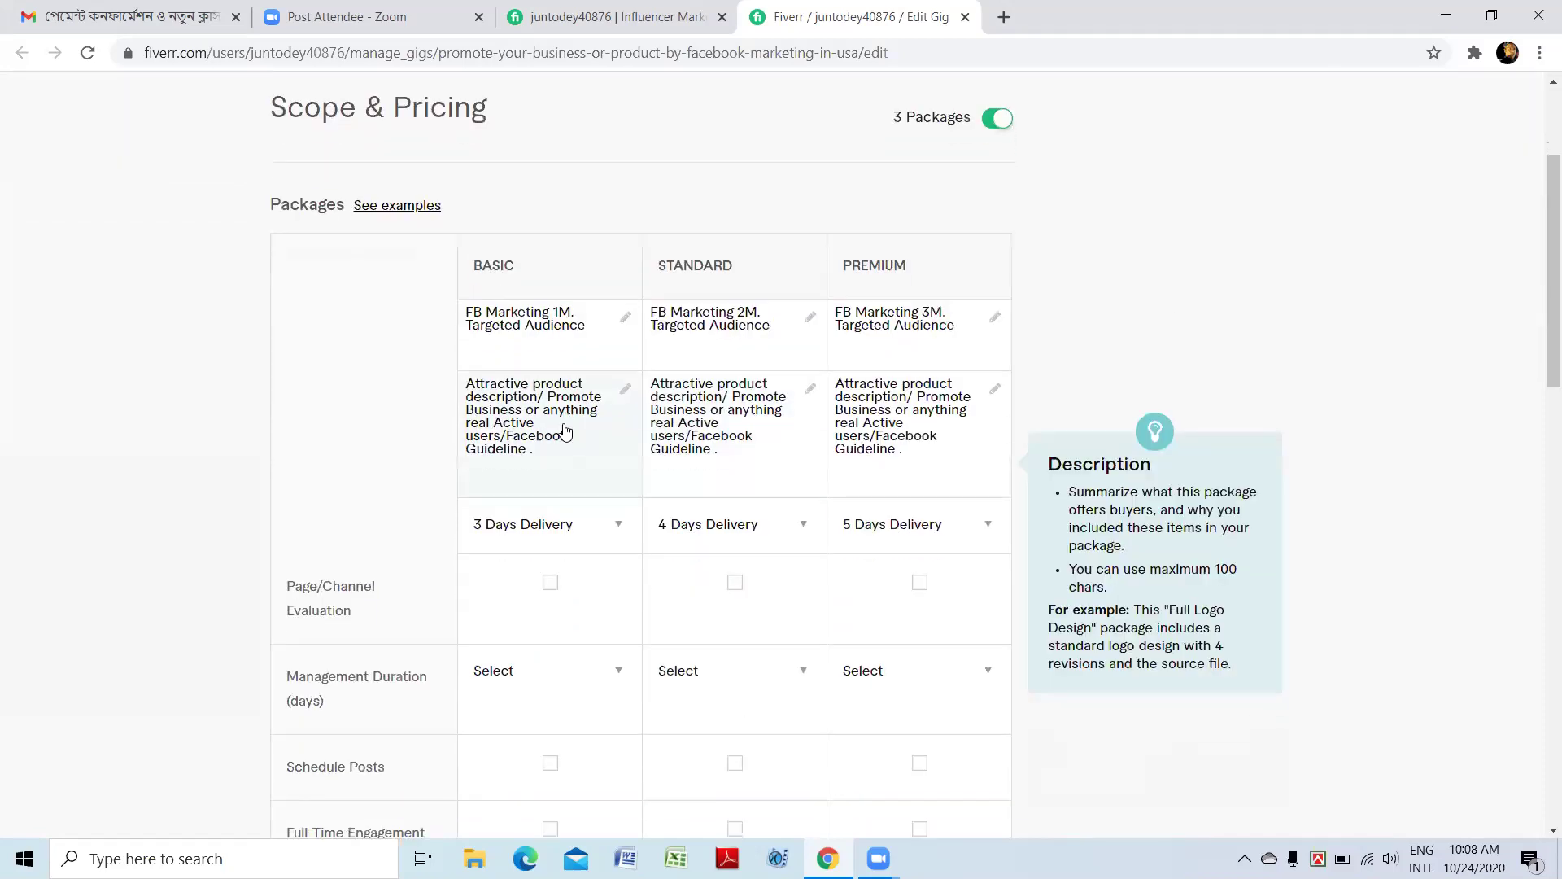
scroll(788, 509, "down", 2)
scroll(787, 508, "down", 9)
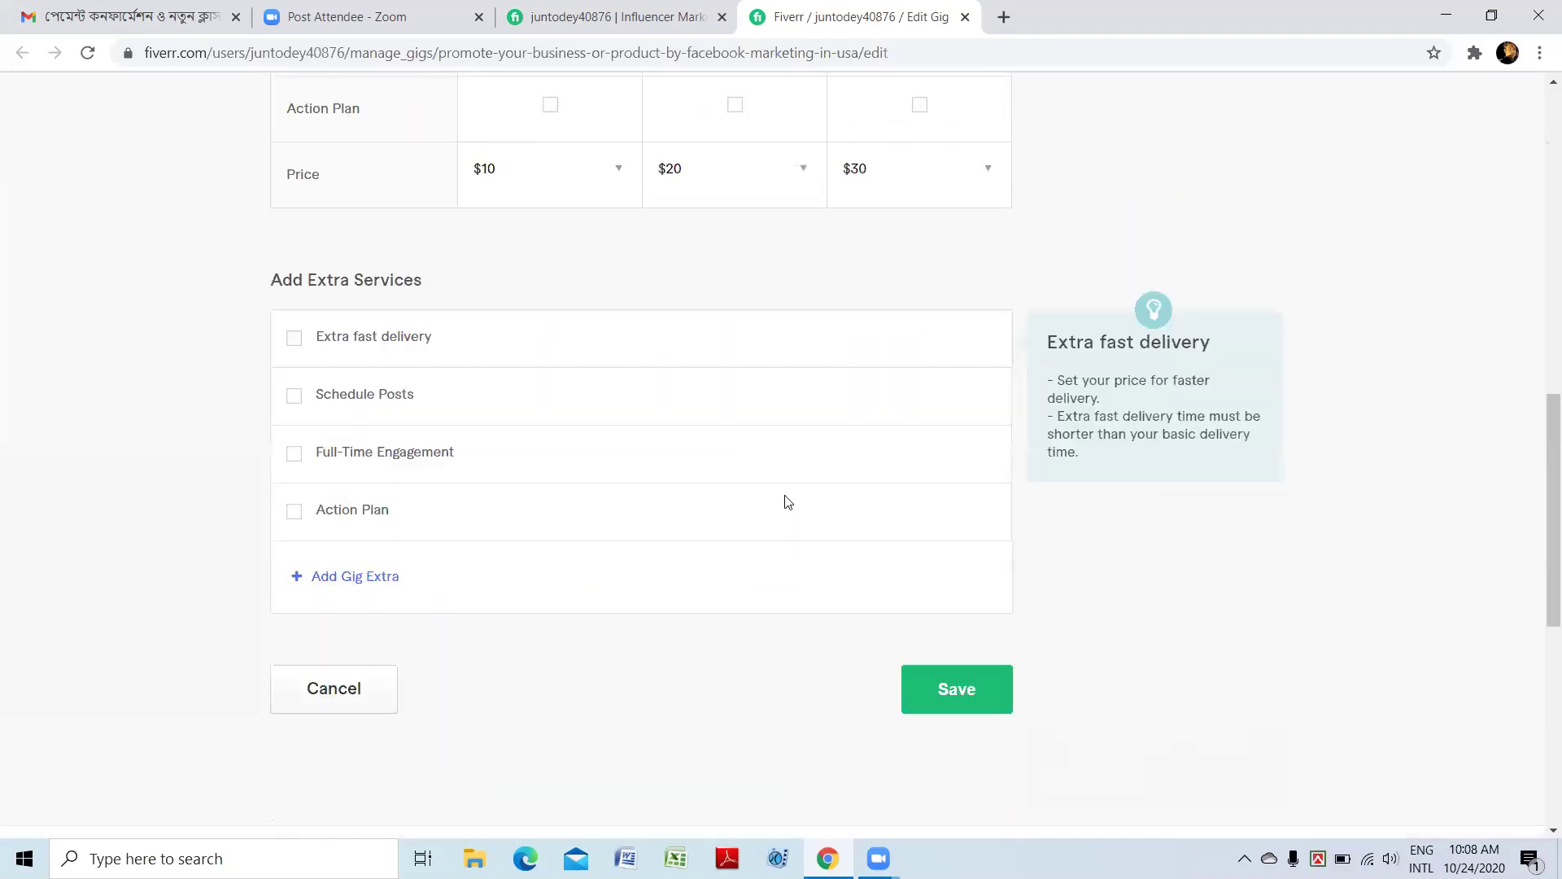
scroll(966, 671, "down", 3)
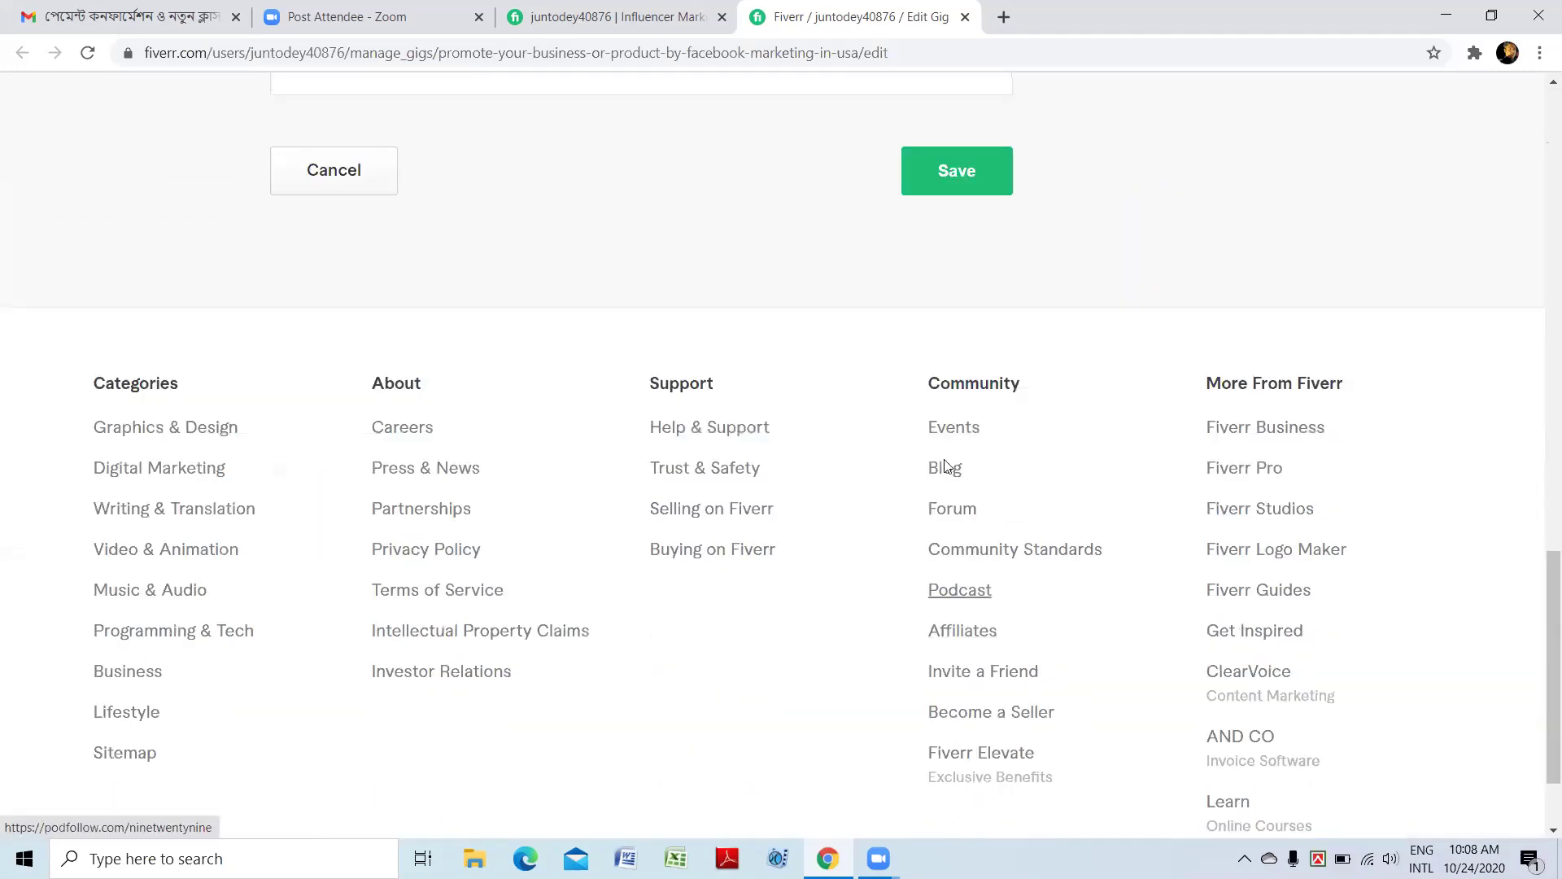
left_click(937, 184)
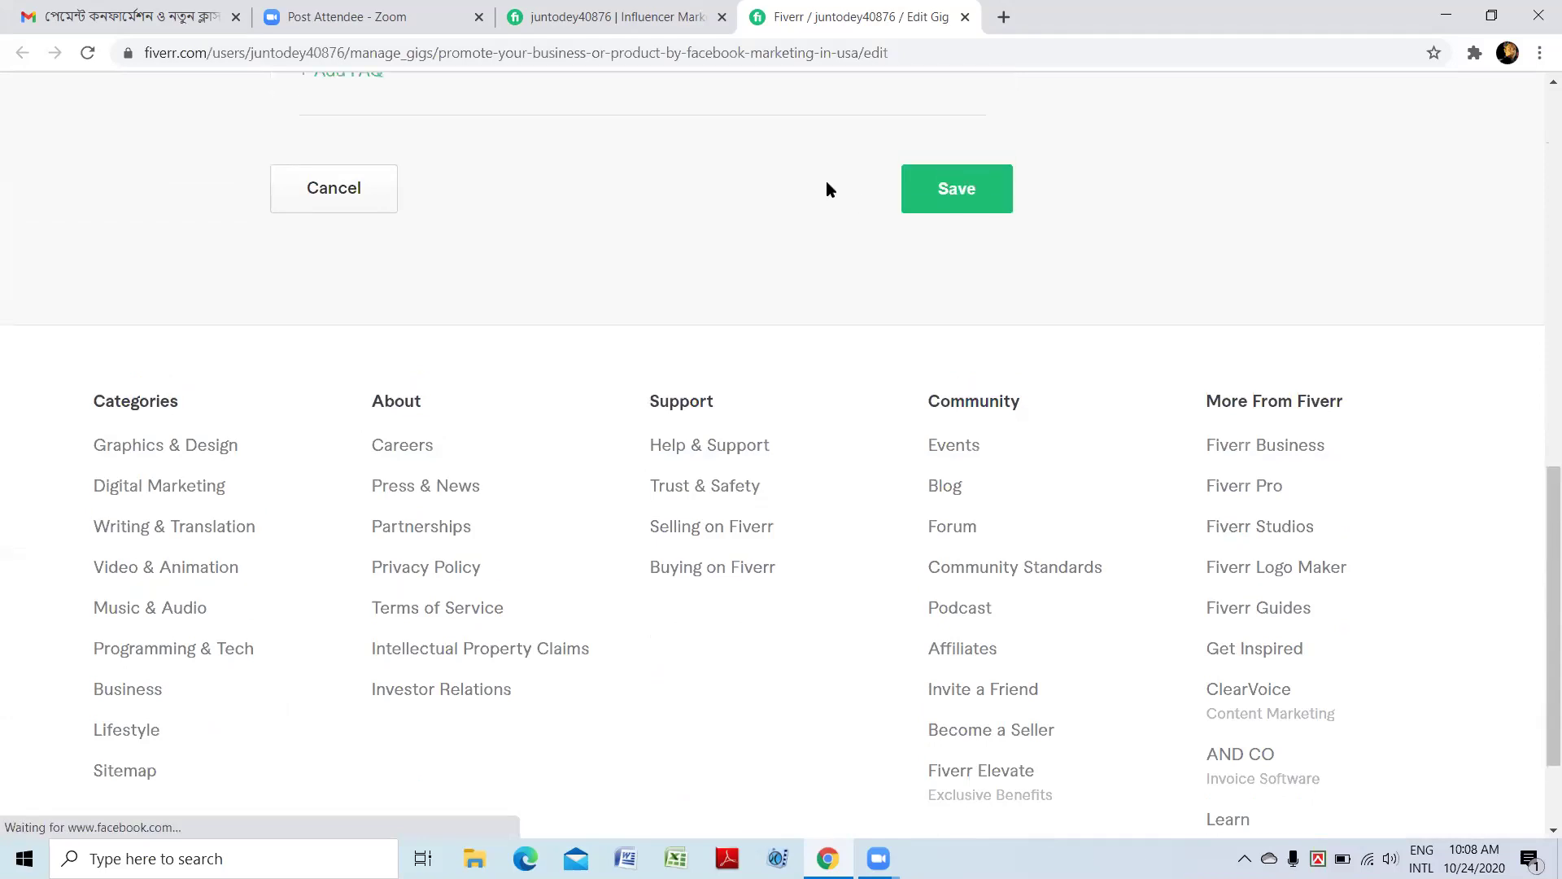
- Insert a blank line in the gig description after "I am a professional Facebook Marketing expert."
scroll(826, 189, "up", 3)
scroll(827, 189, "up", 1)
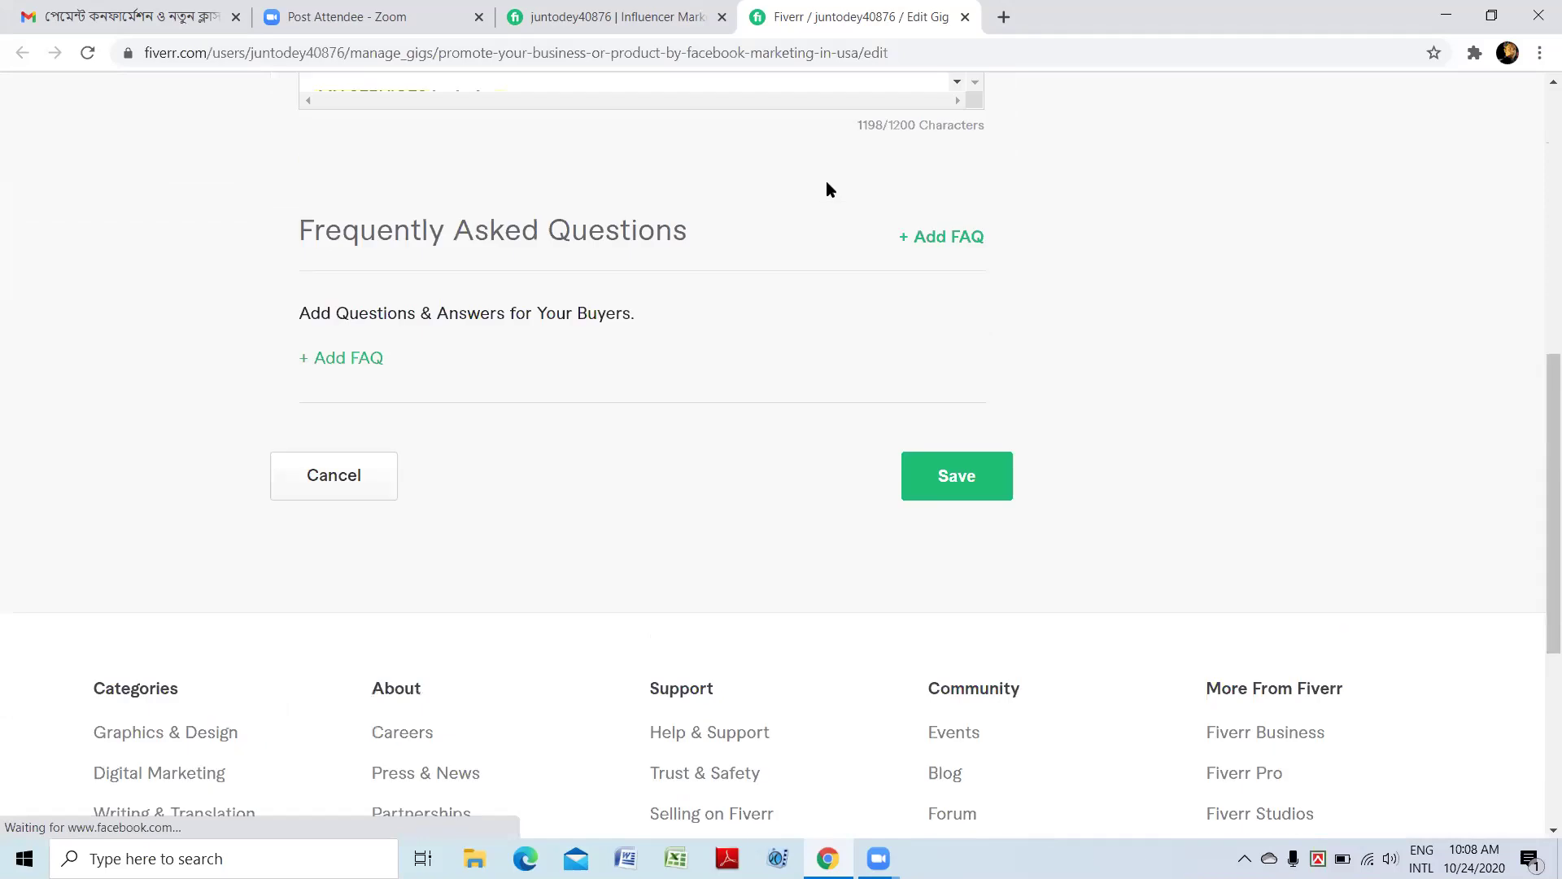
scroll(827, 189, "up", 1)
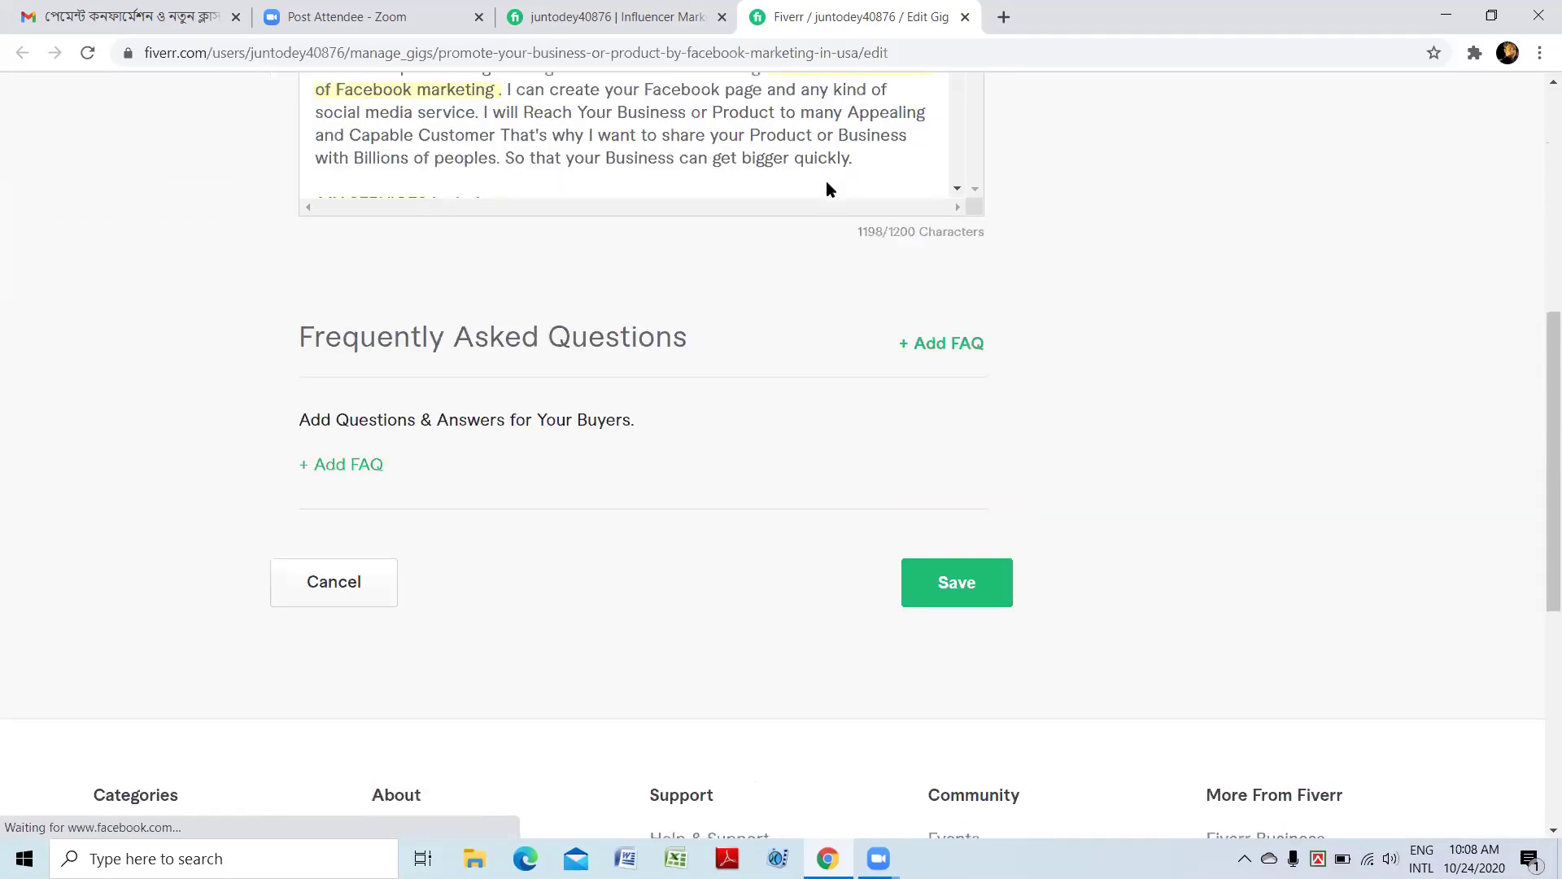
scroll(827, 183, "up", 3)
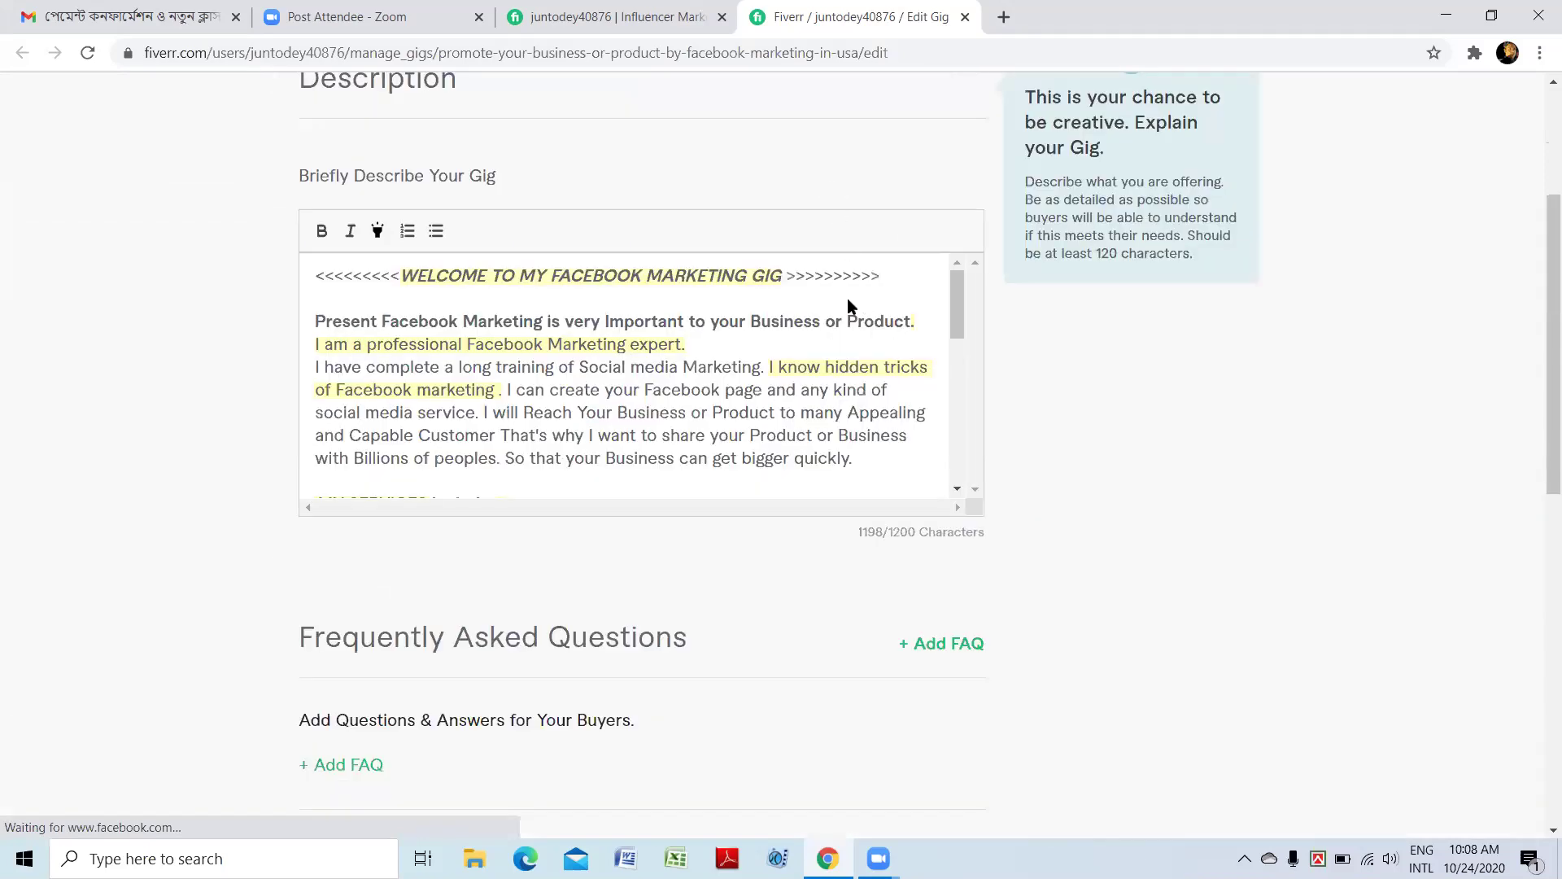
scroll(889, 280, "up", 3)
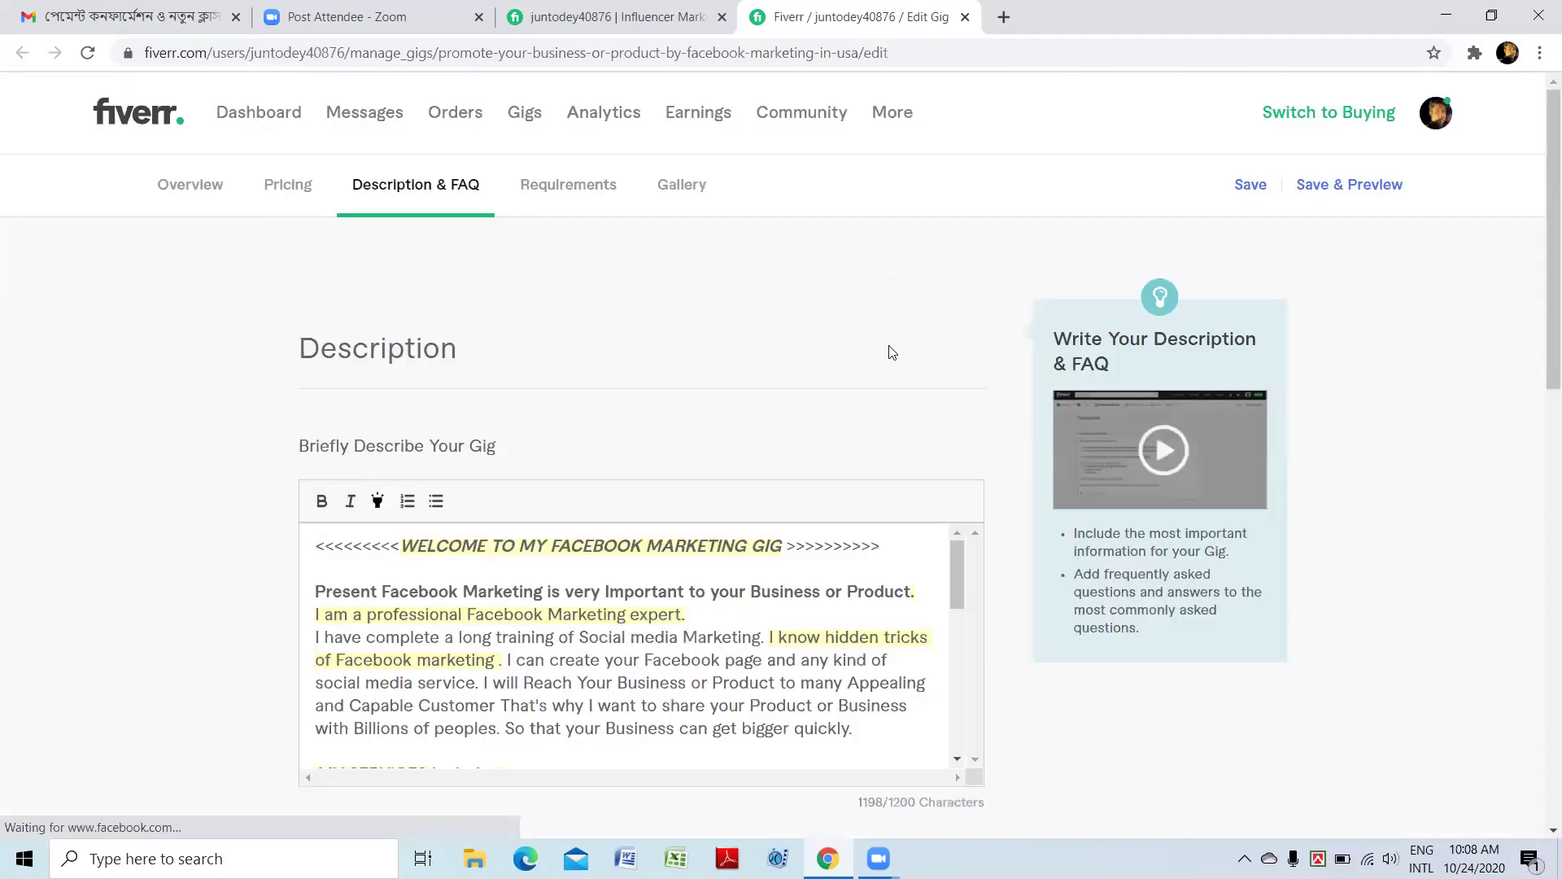
left_click(885, 546)
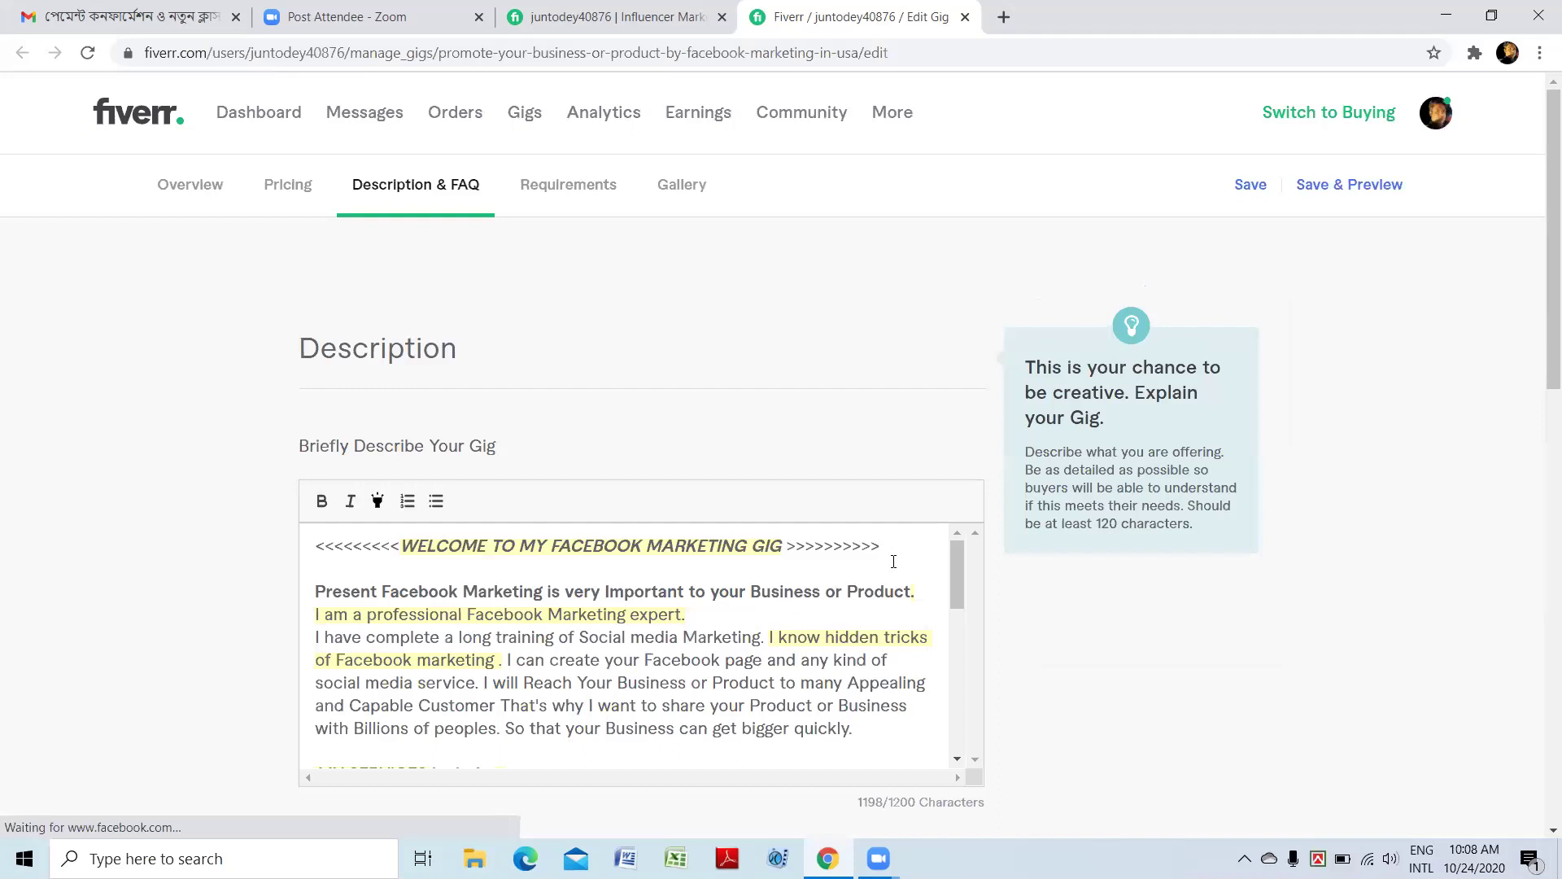
scroll(893, 562, "down", 3)
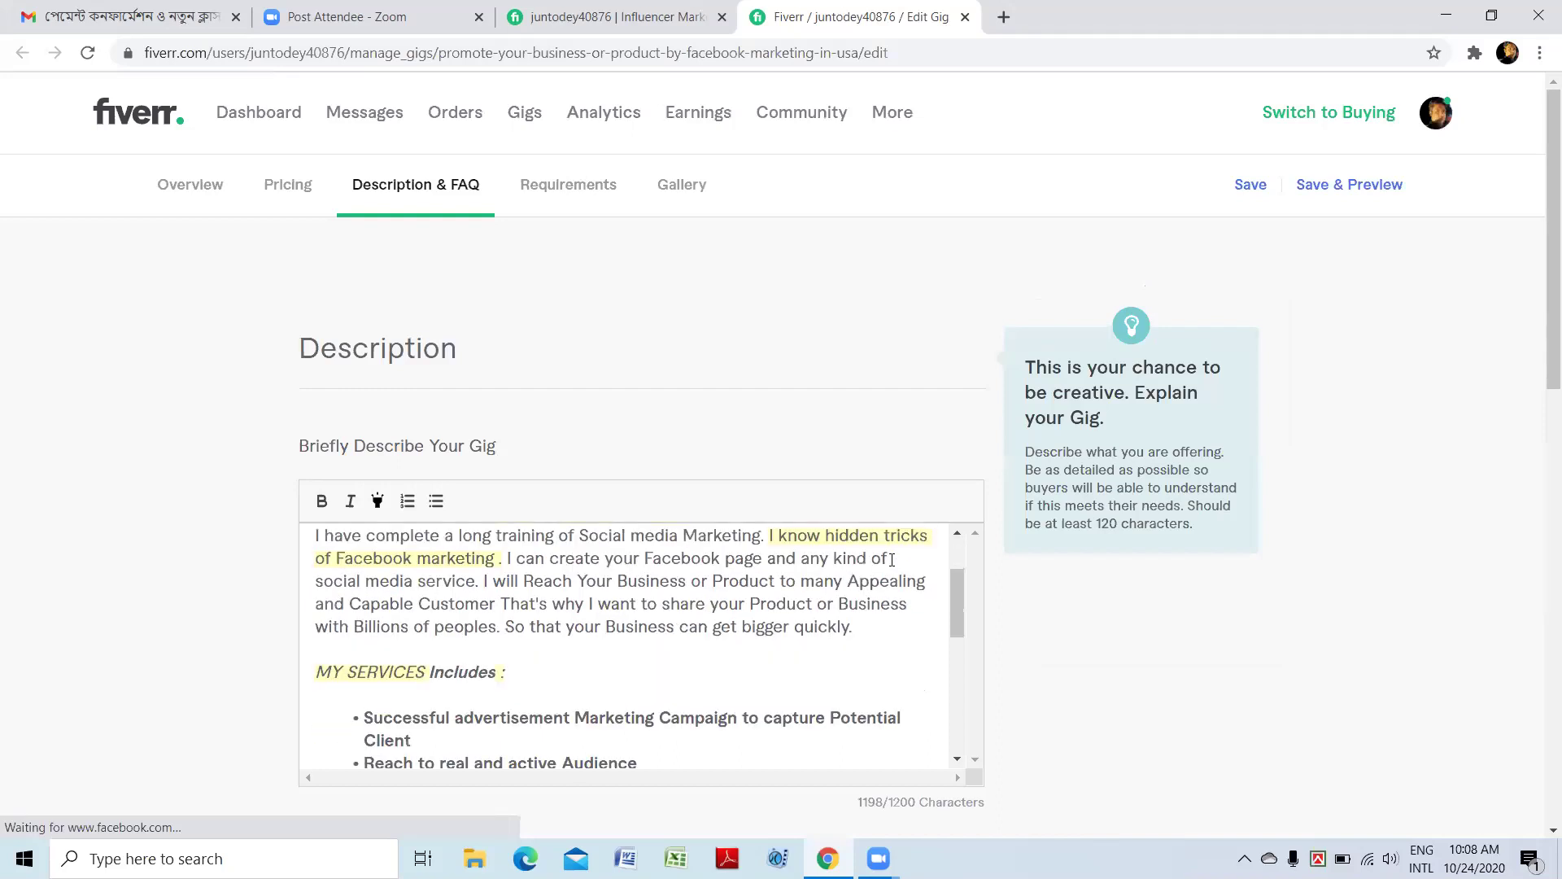
scroll(891, 561, "up", 3)
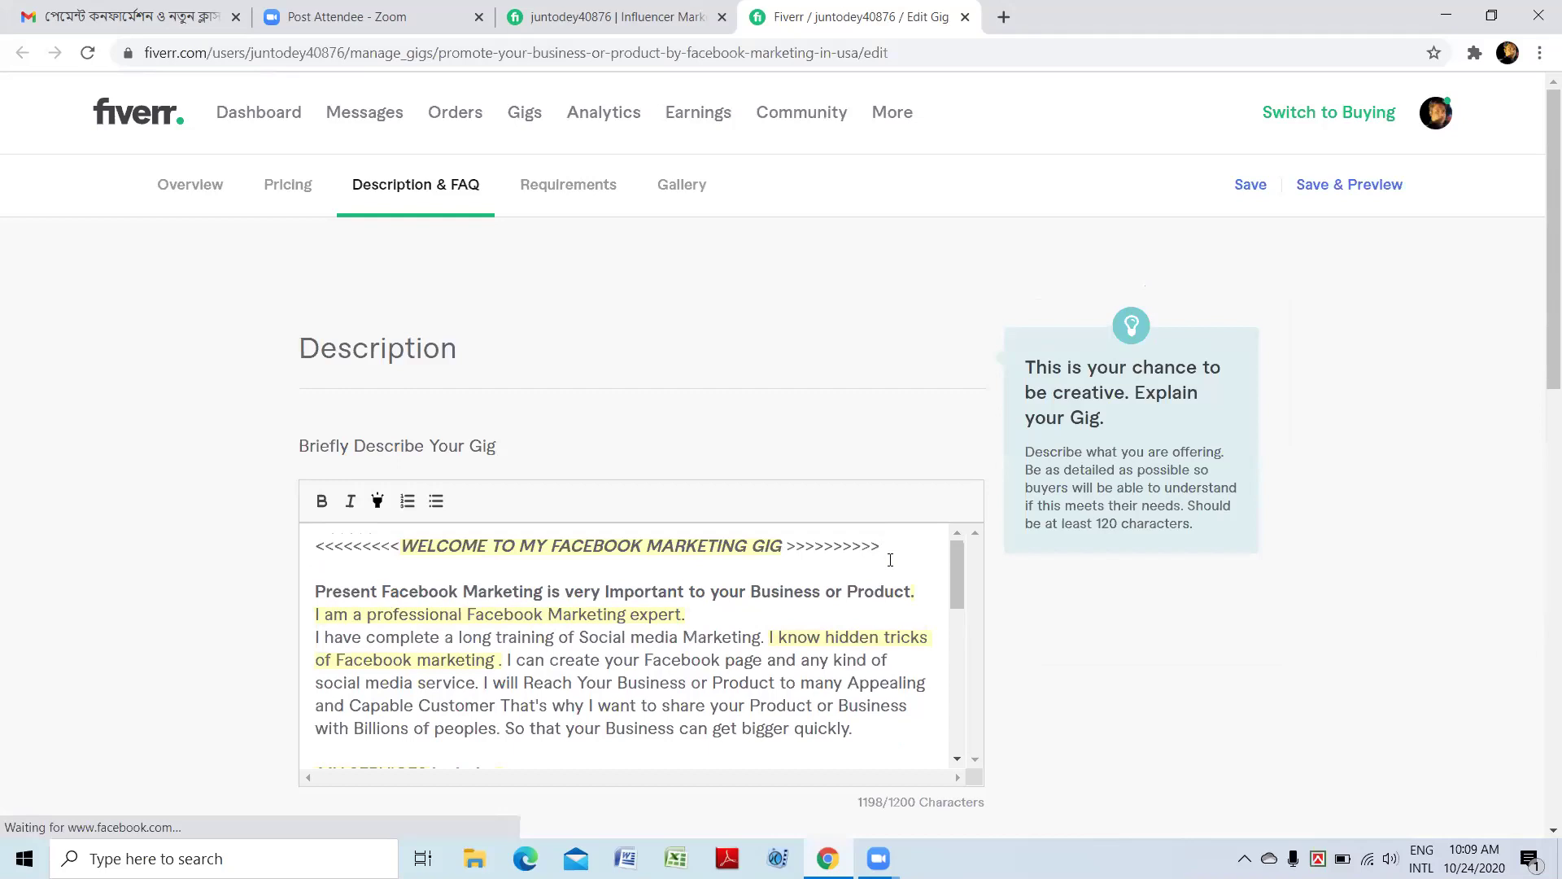
left_click(699, 614)
key("Return")
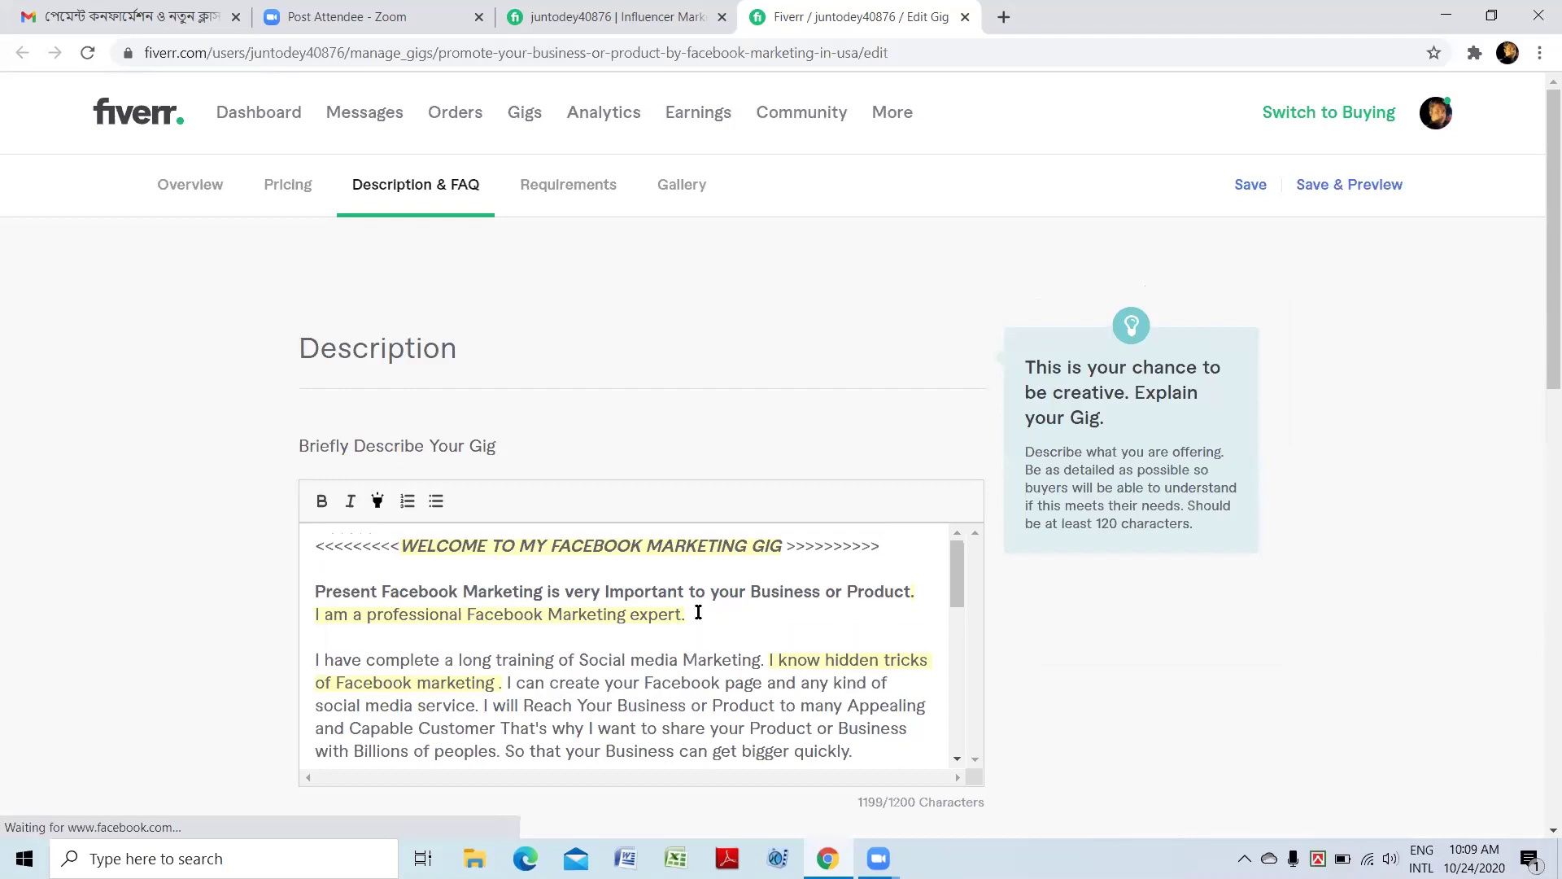
- Read through the rest of the gig description, covering the services list, the "Why you Select me ?" reasons and the closing message
scroll(724, 611, "down", 1)
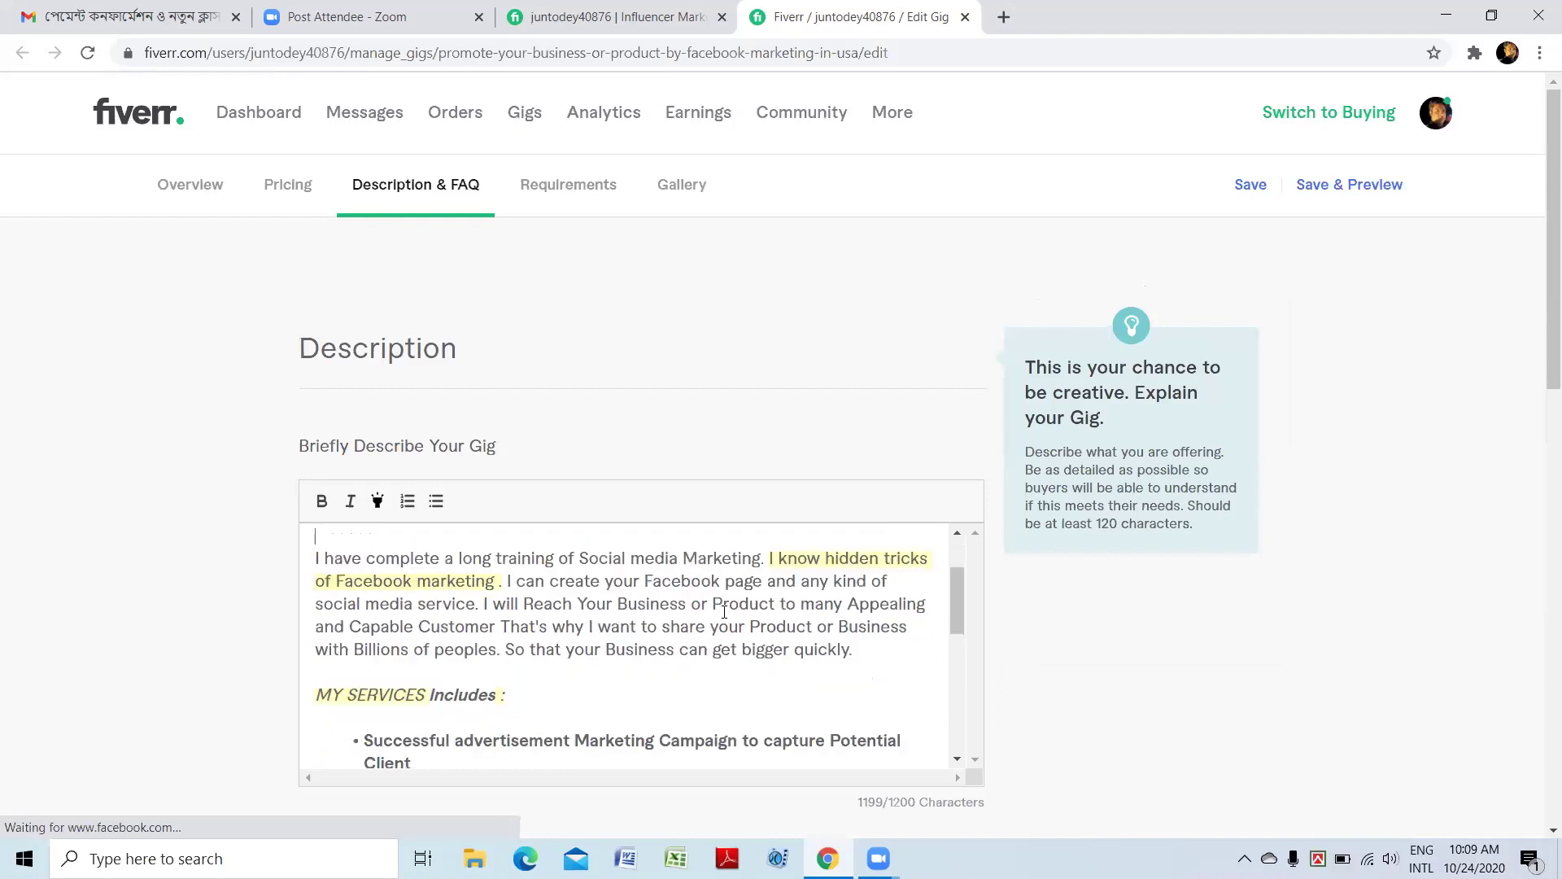
scroll(725, 611, "down", 1)
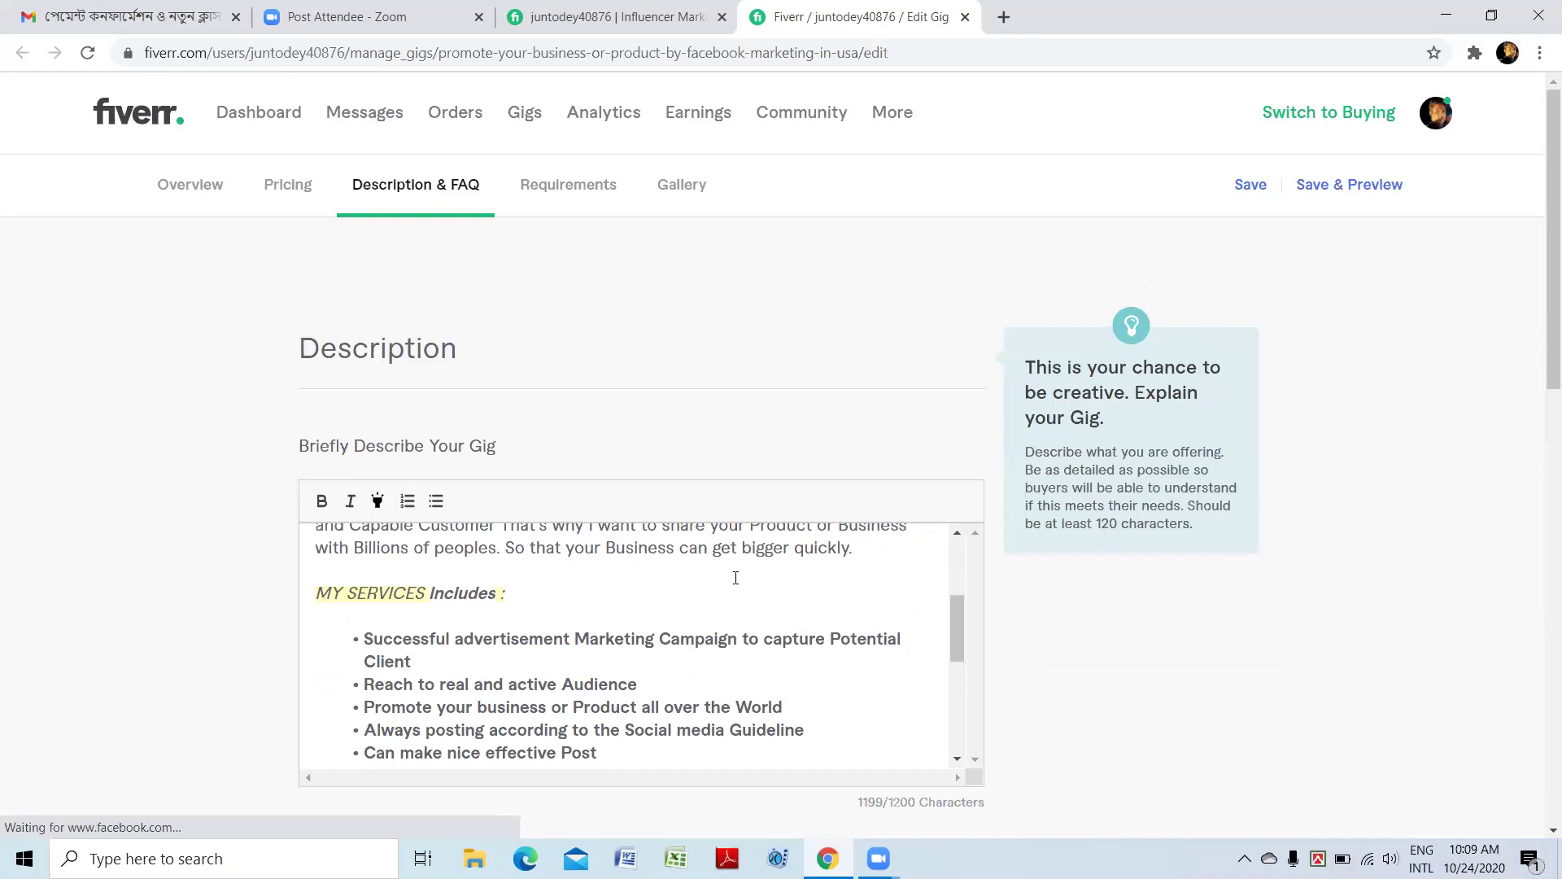
left_click(610, 552)
scroll(593, 596, "down", 2)
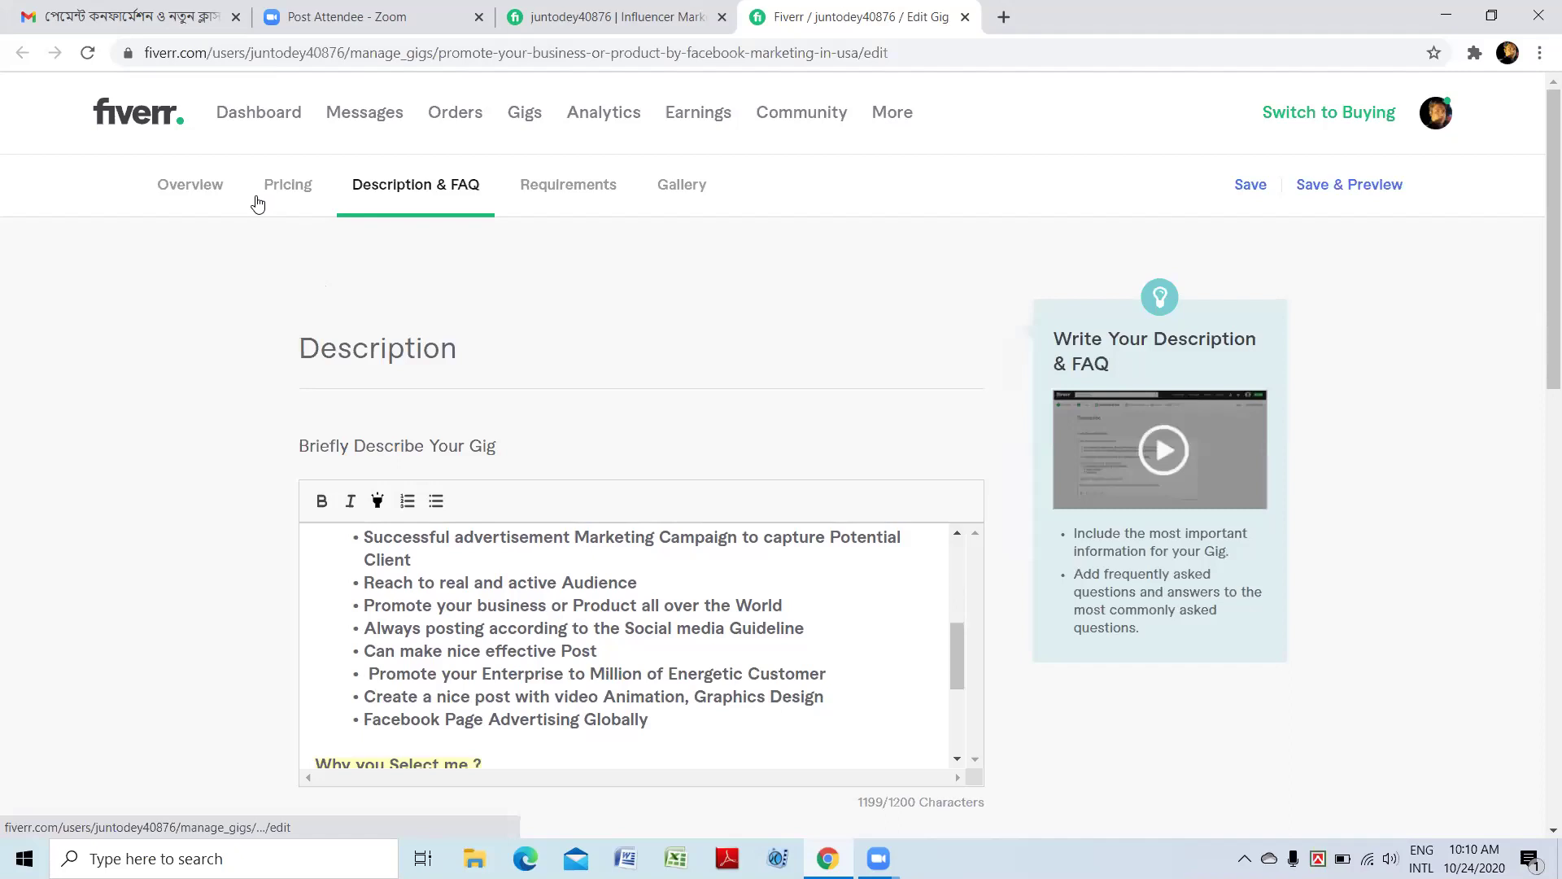
scroll(597, 590, "up", 1)
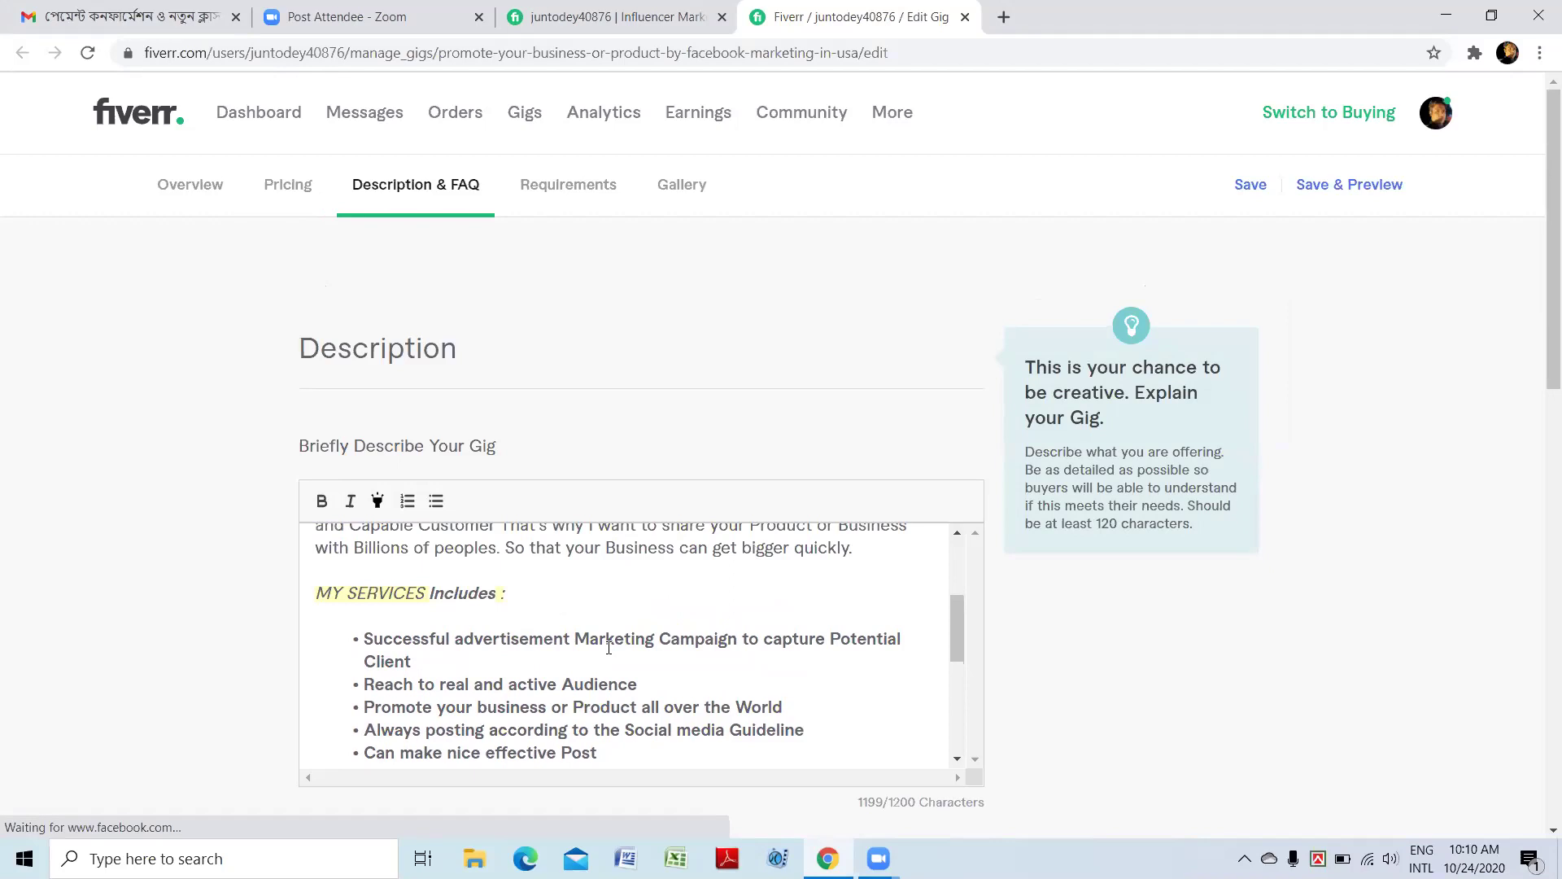
scroll(609, 648, "down", 1)
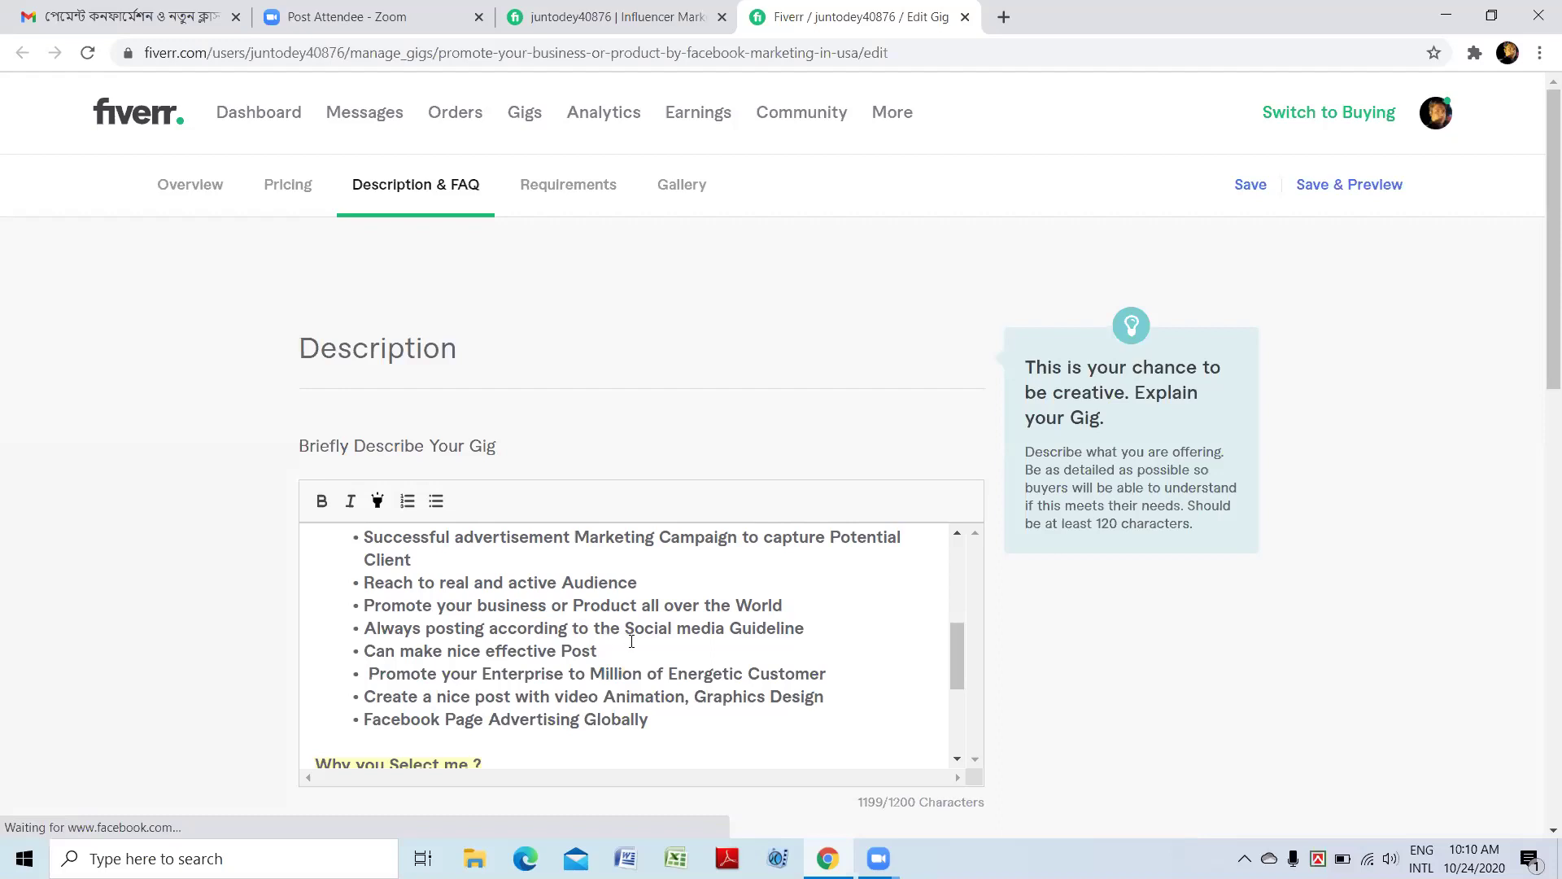
scroll(631, 641, "down", 3)
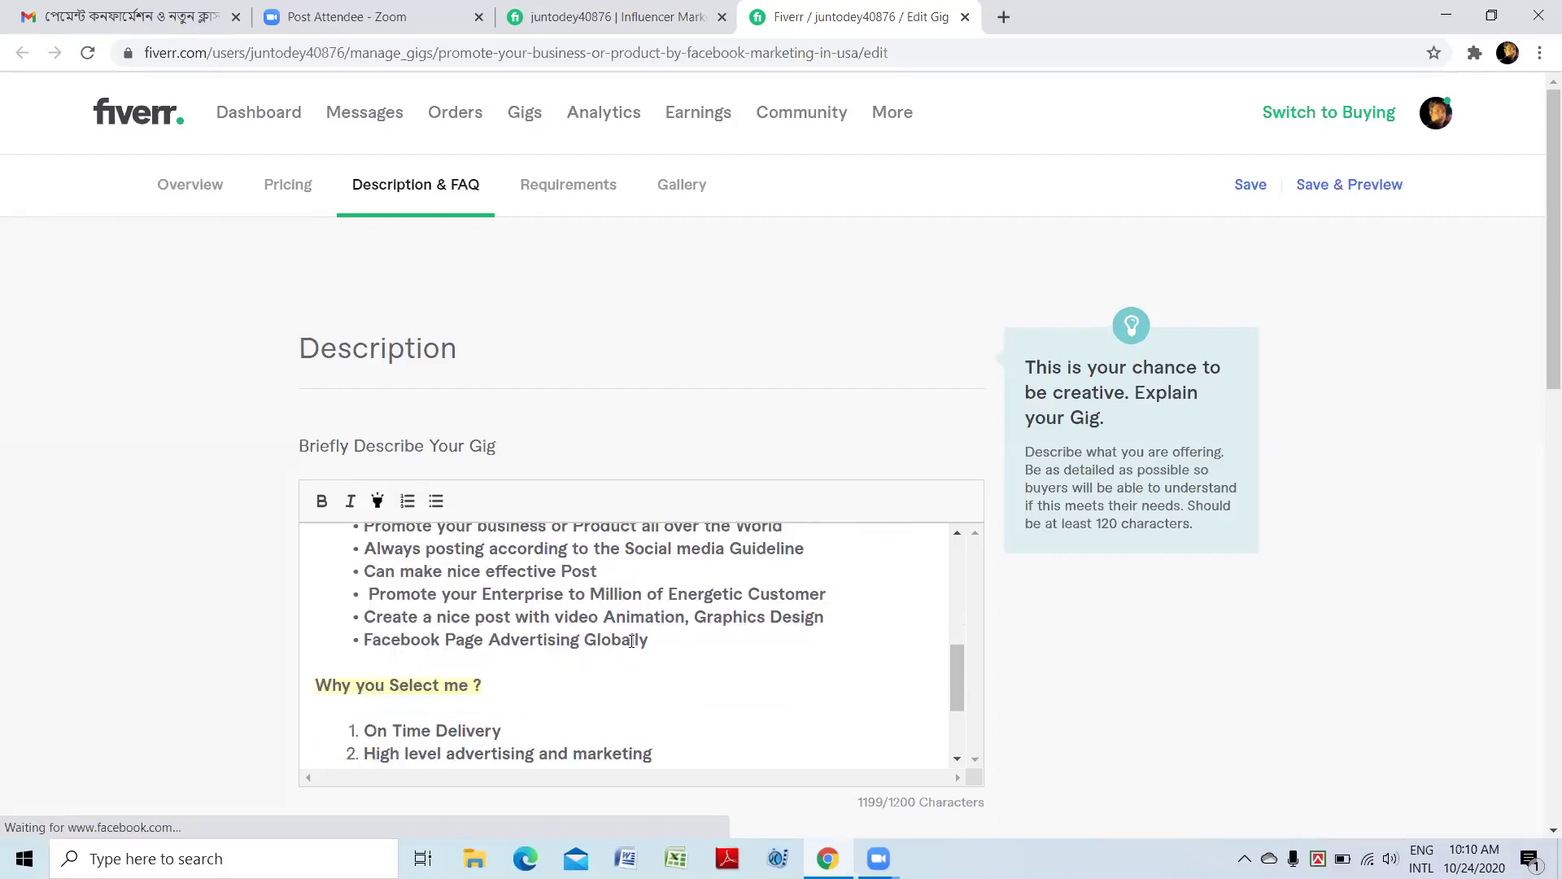
scroll(631, 641, "down", 2)
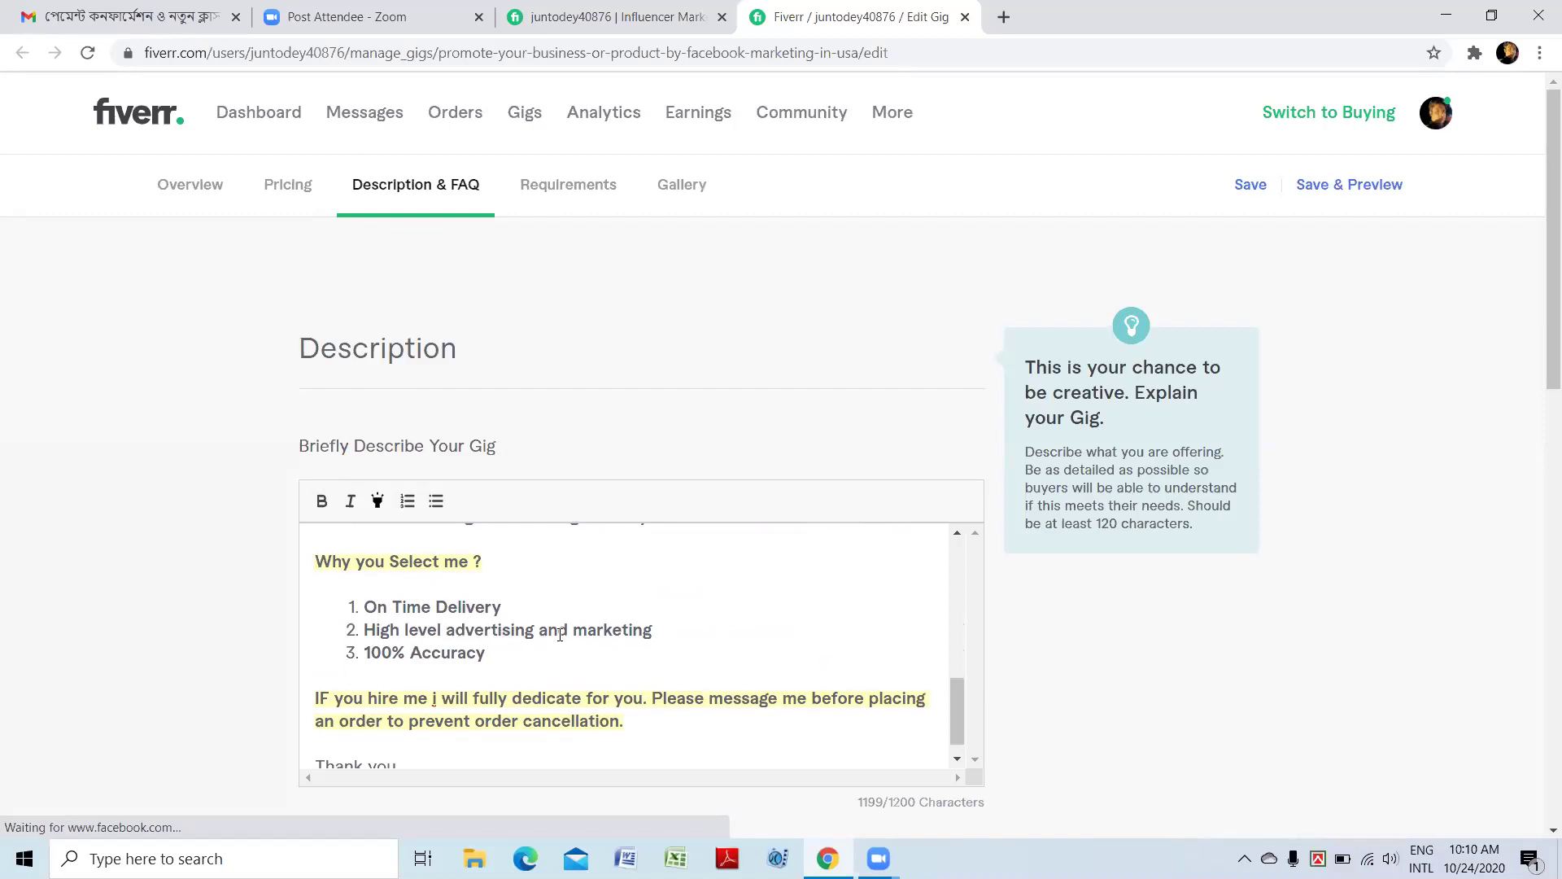
scroll(559, 633, "down", 1)
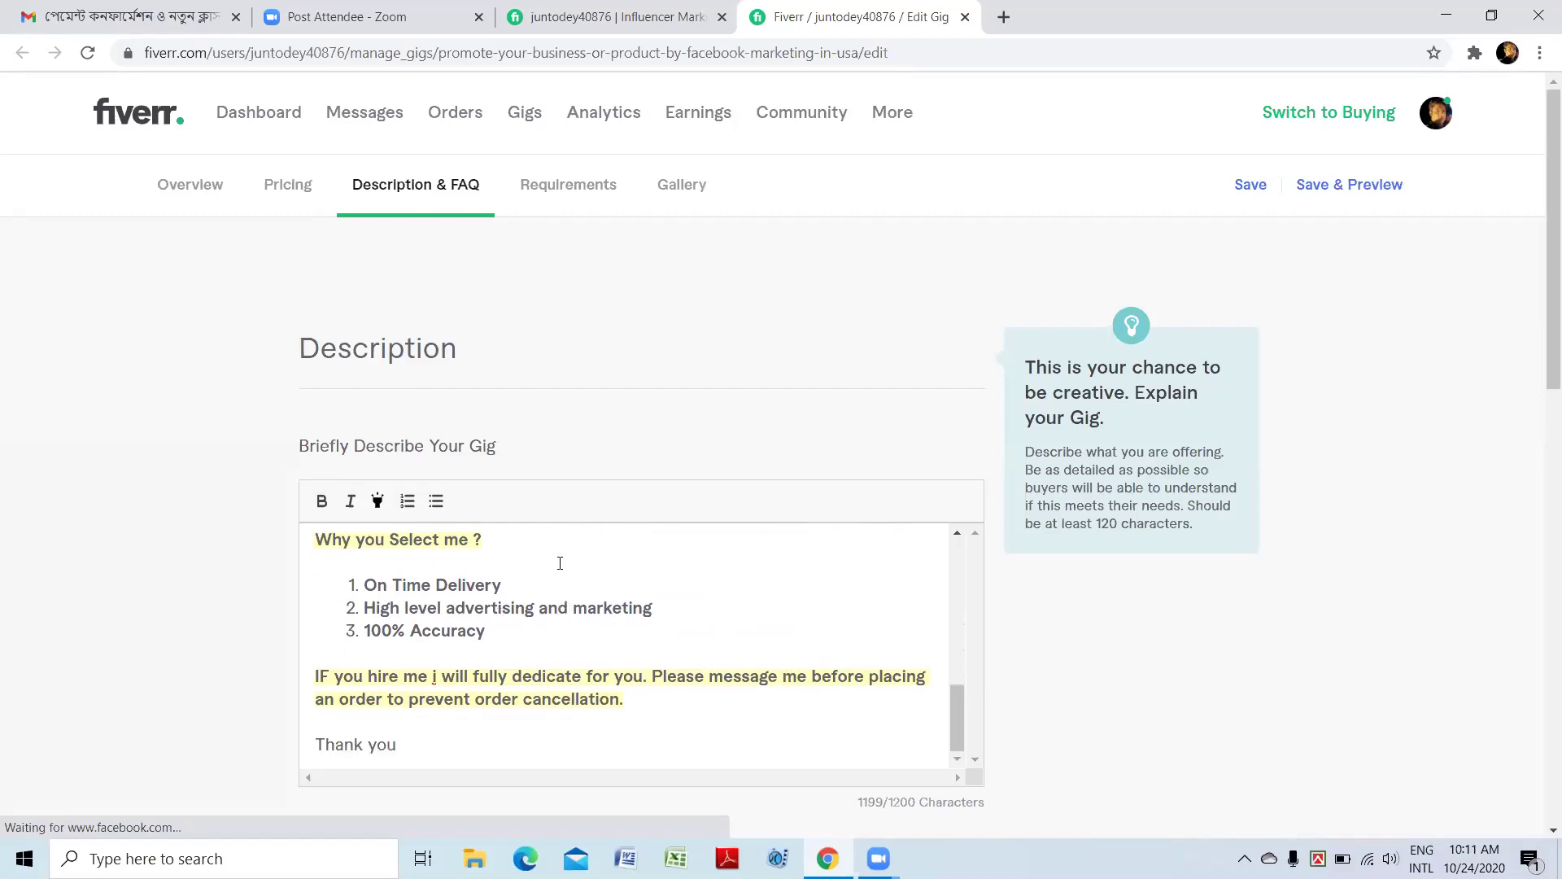
scroll(560, 563, "up", 10)
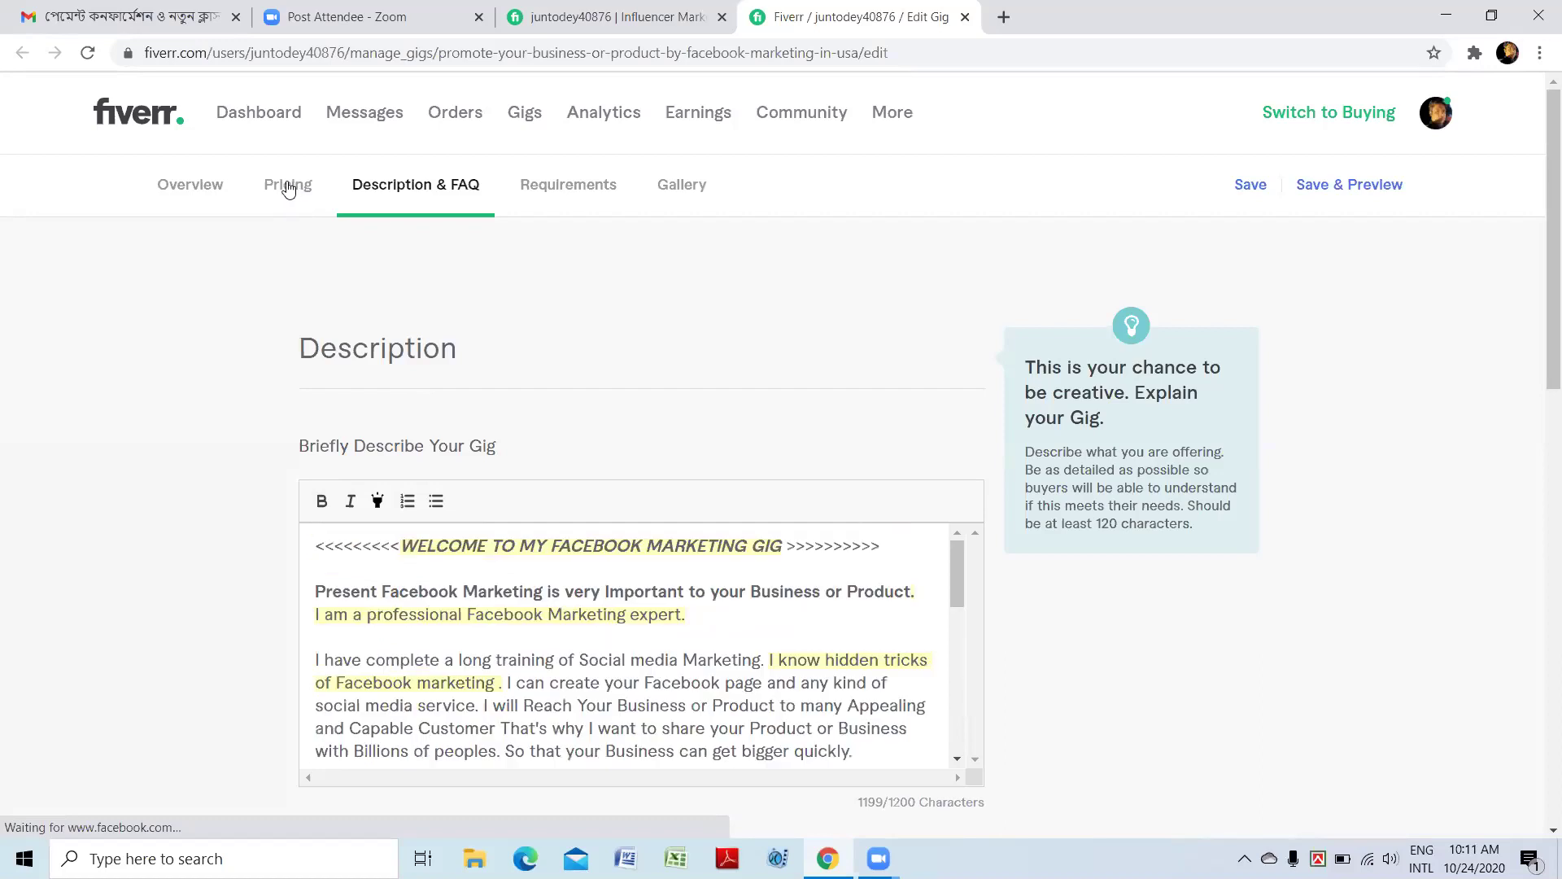
- Include Page/Channel Evaluation and Schedule Posts in the gig's Basic and Standard packages, plus Full-Time Engagement in Standard
mouse_move(661, 337)
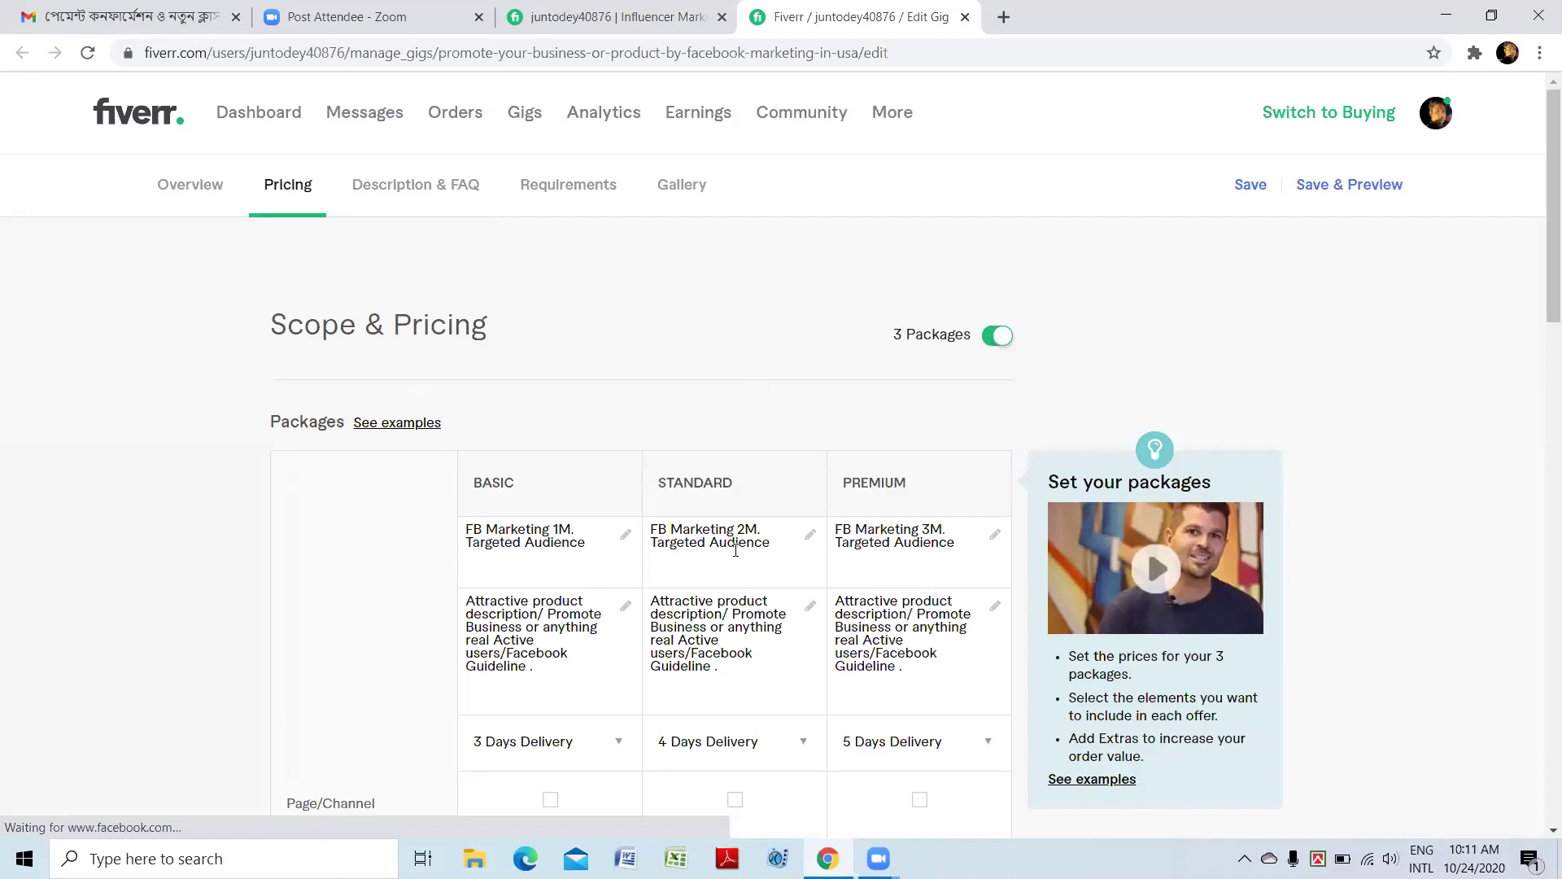
mouse_move(727, 555)
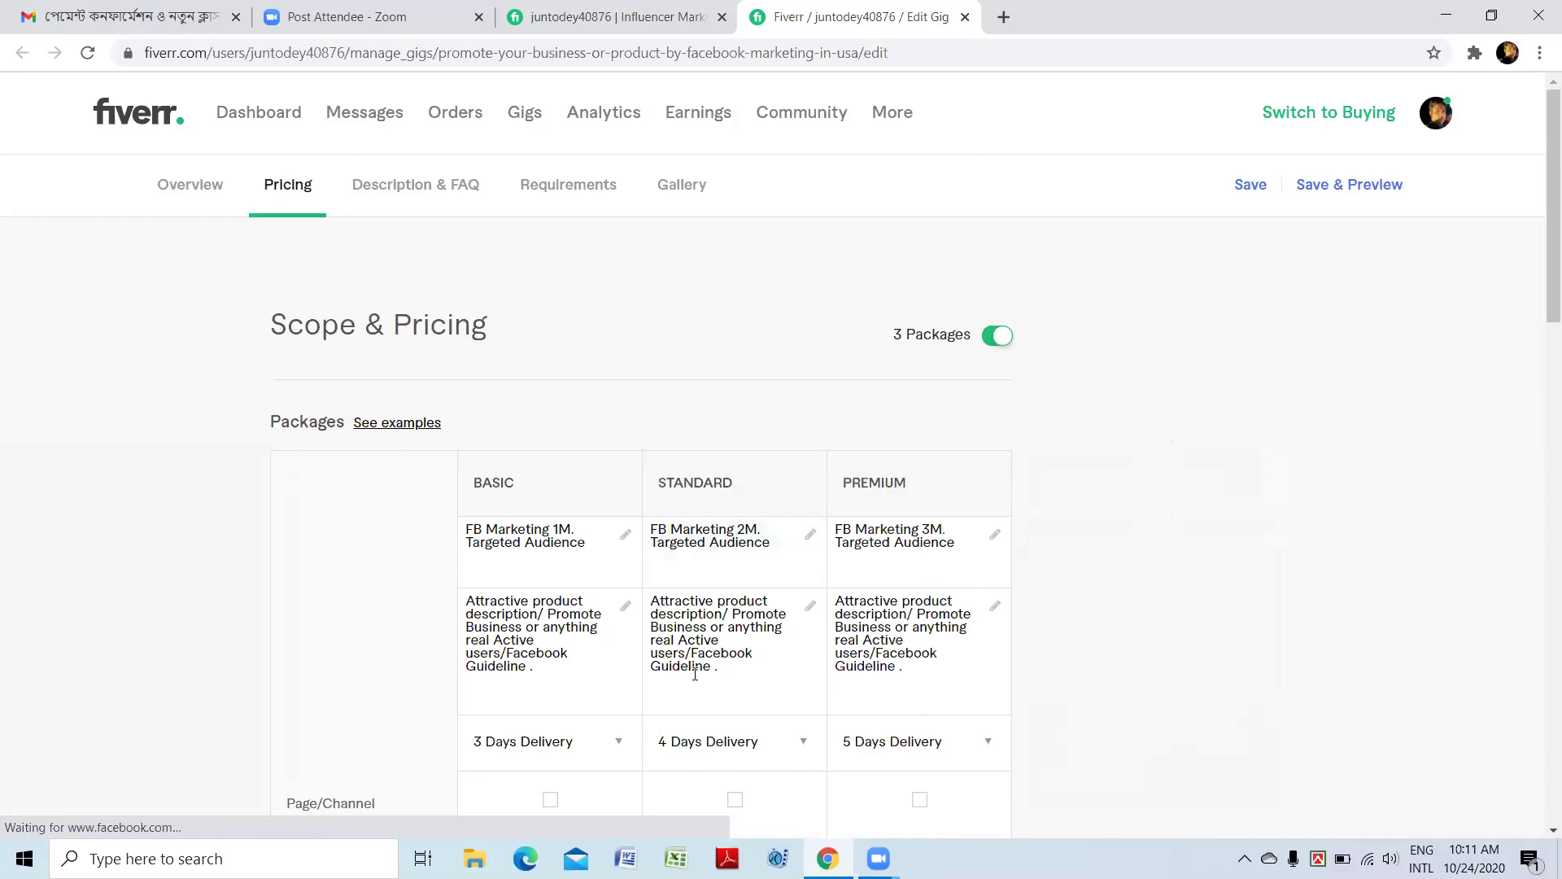
scroll(727, 551, "down", 1)
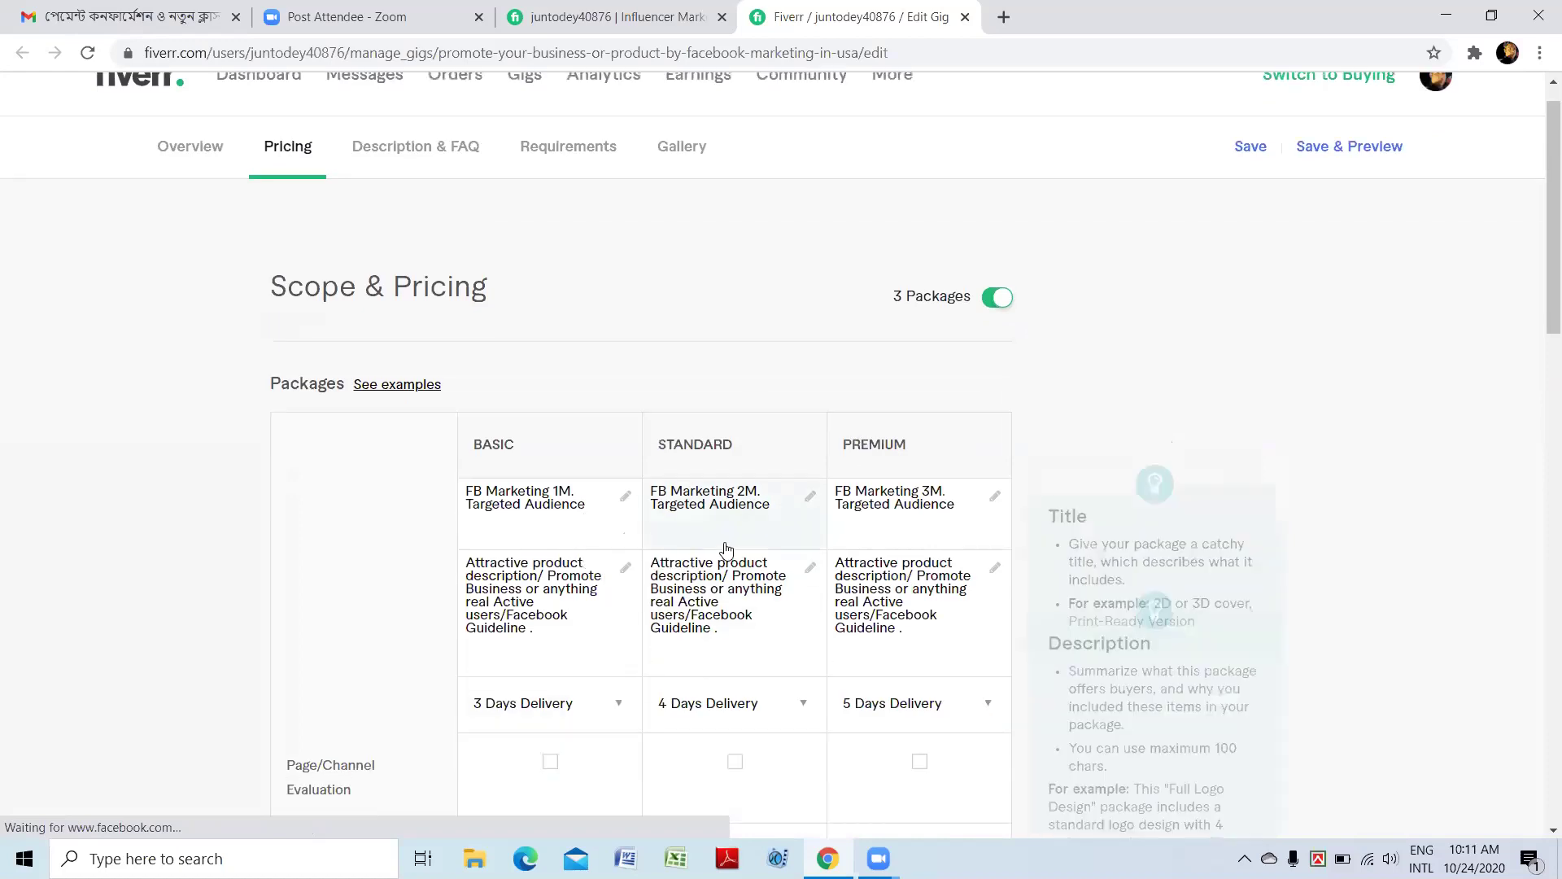
scroll(671, 550, "down", 2)
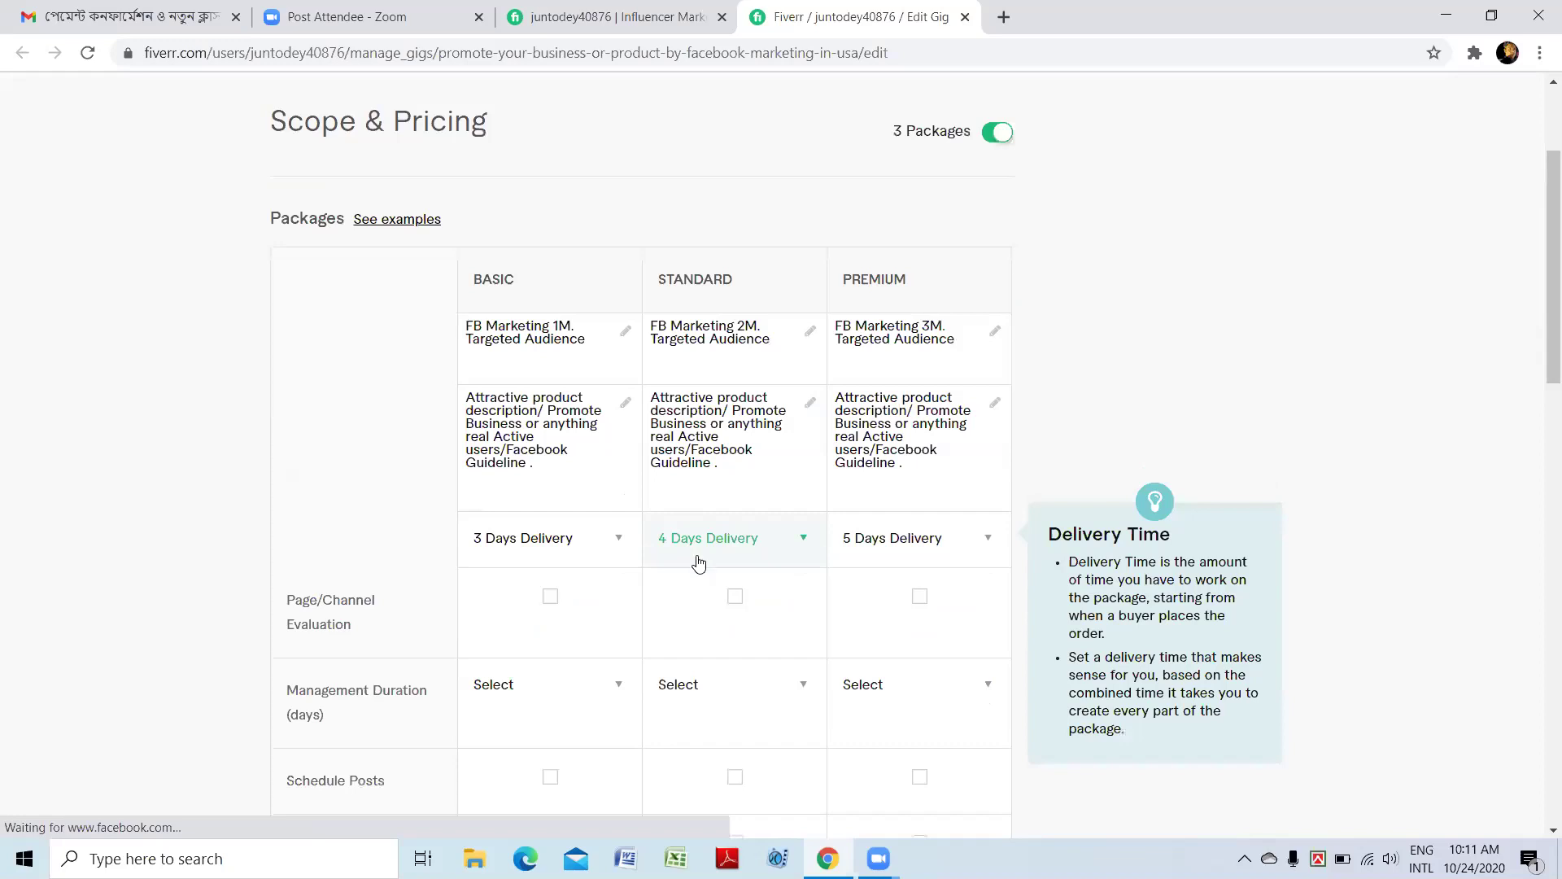
scroll(693, 560, "down", 1)
scroll(548, 524, "down", 2)
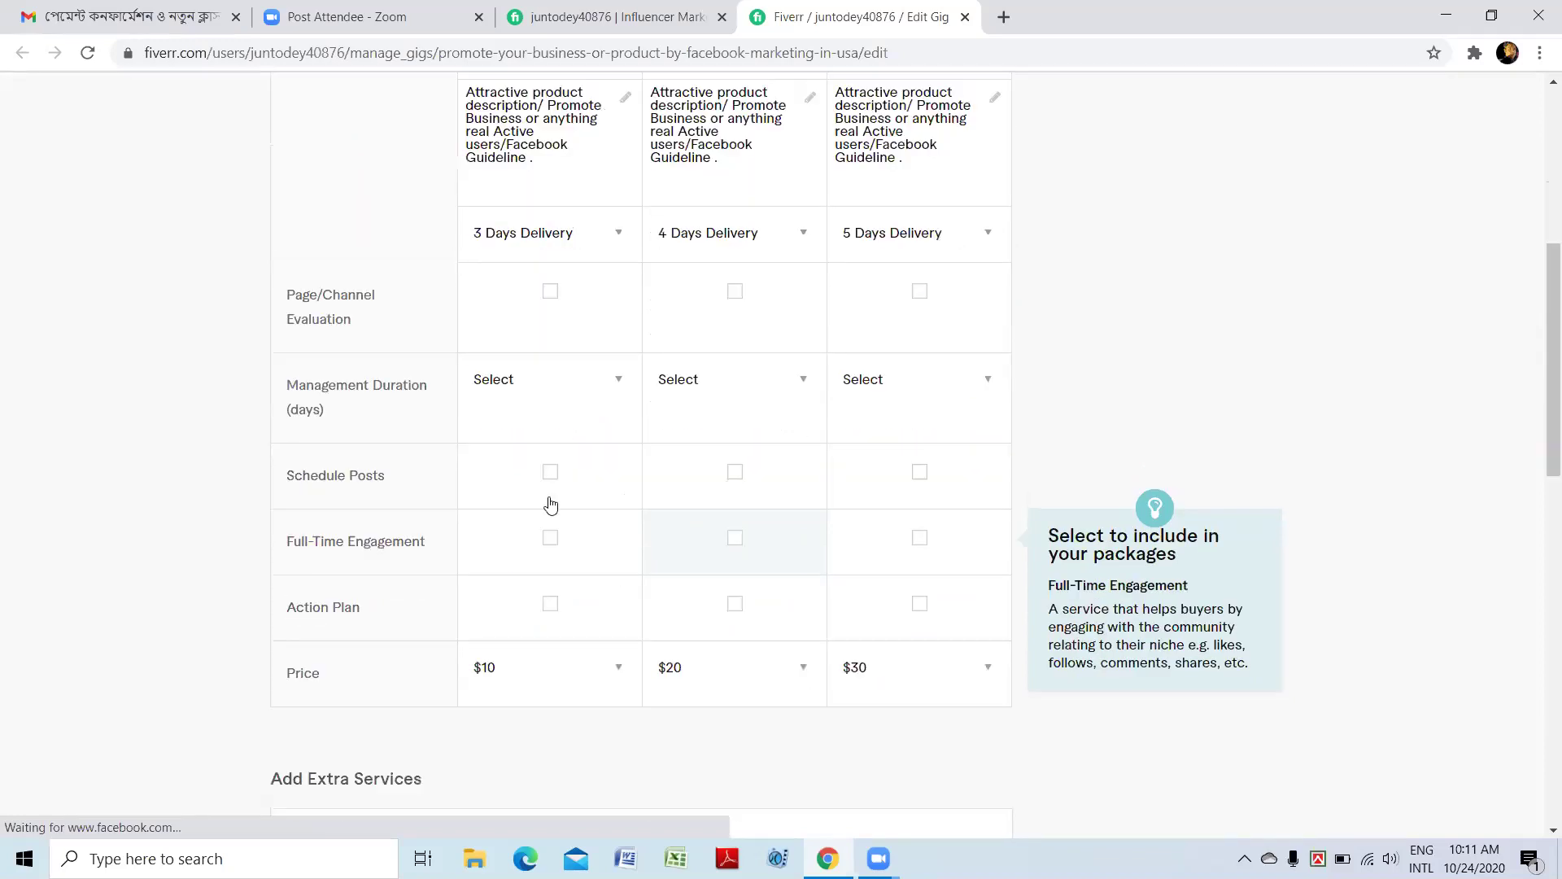
left_click(545, 495)
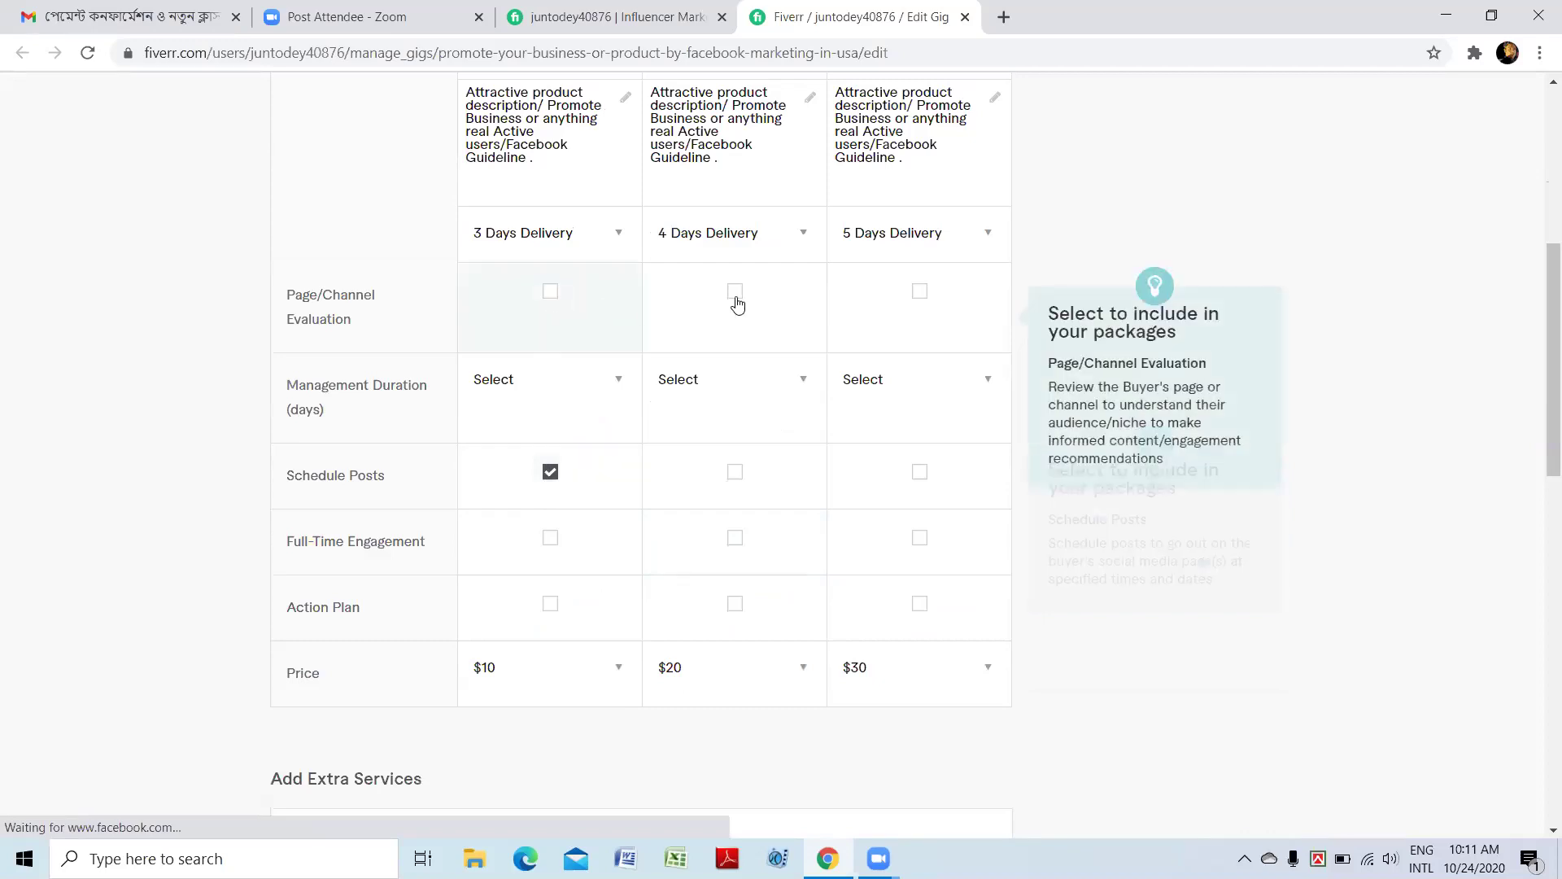
left_click(734, 539)
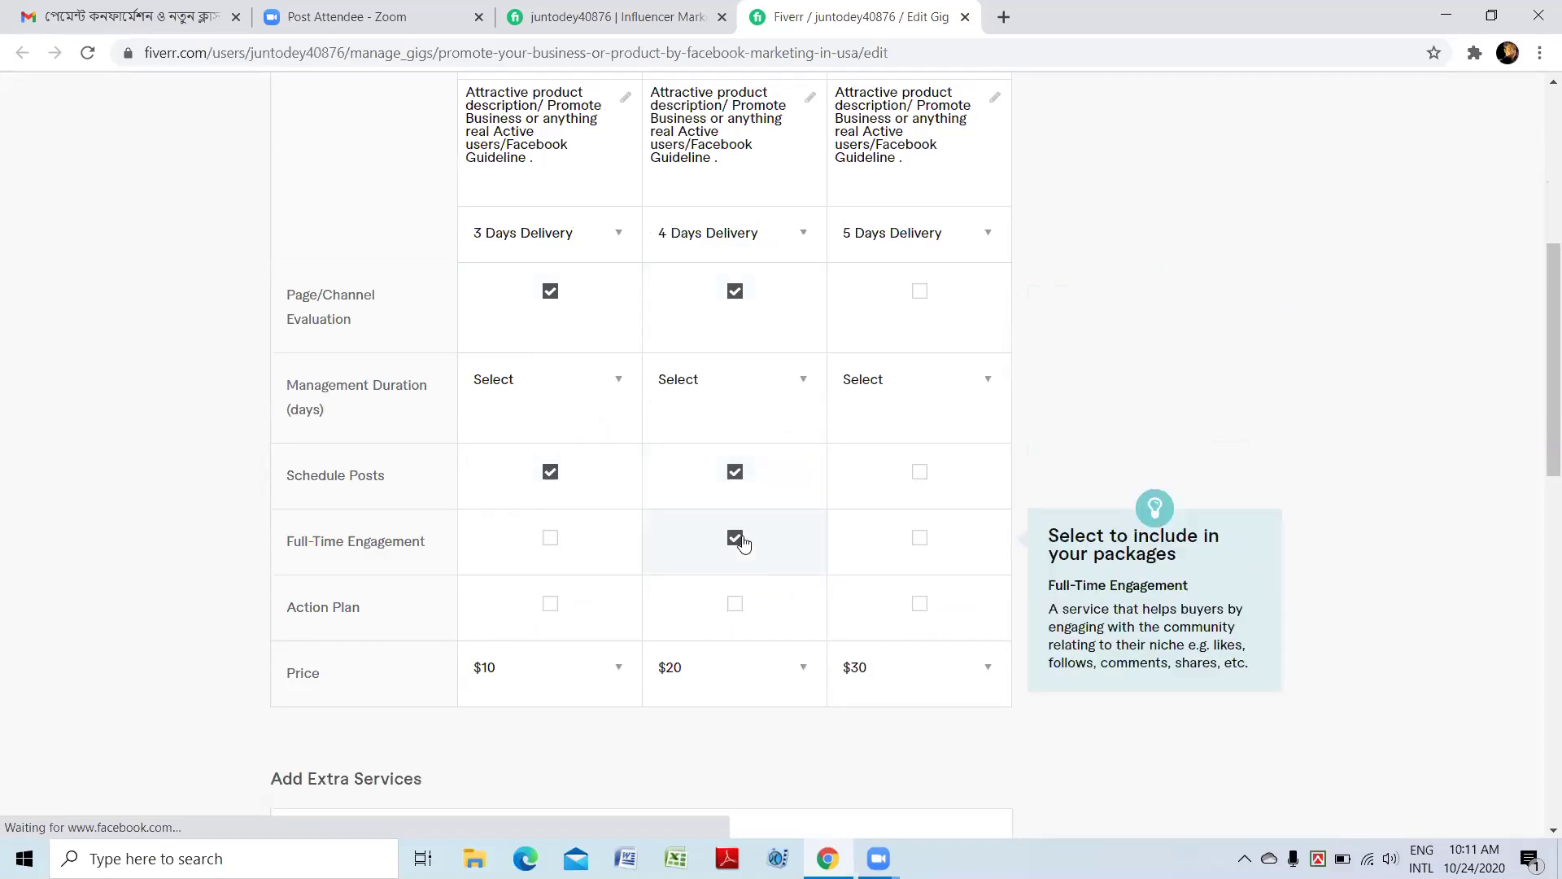
- Include Page/Channel Evaluation, Schedule Posts, Full-Time Engagement and Action Plan in the Premium package
left_click(919, 293)
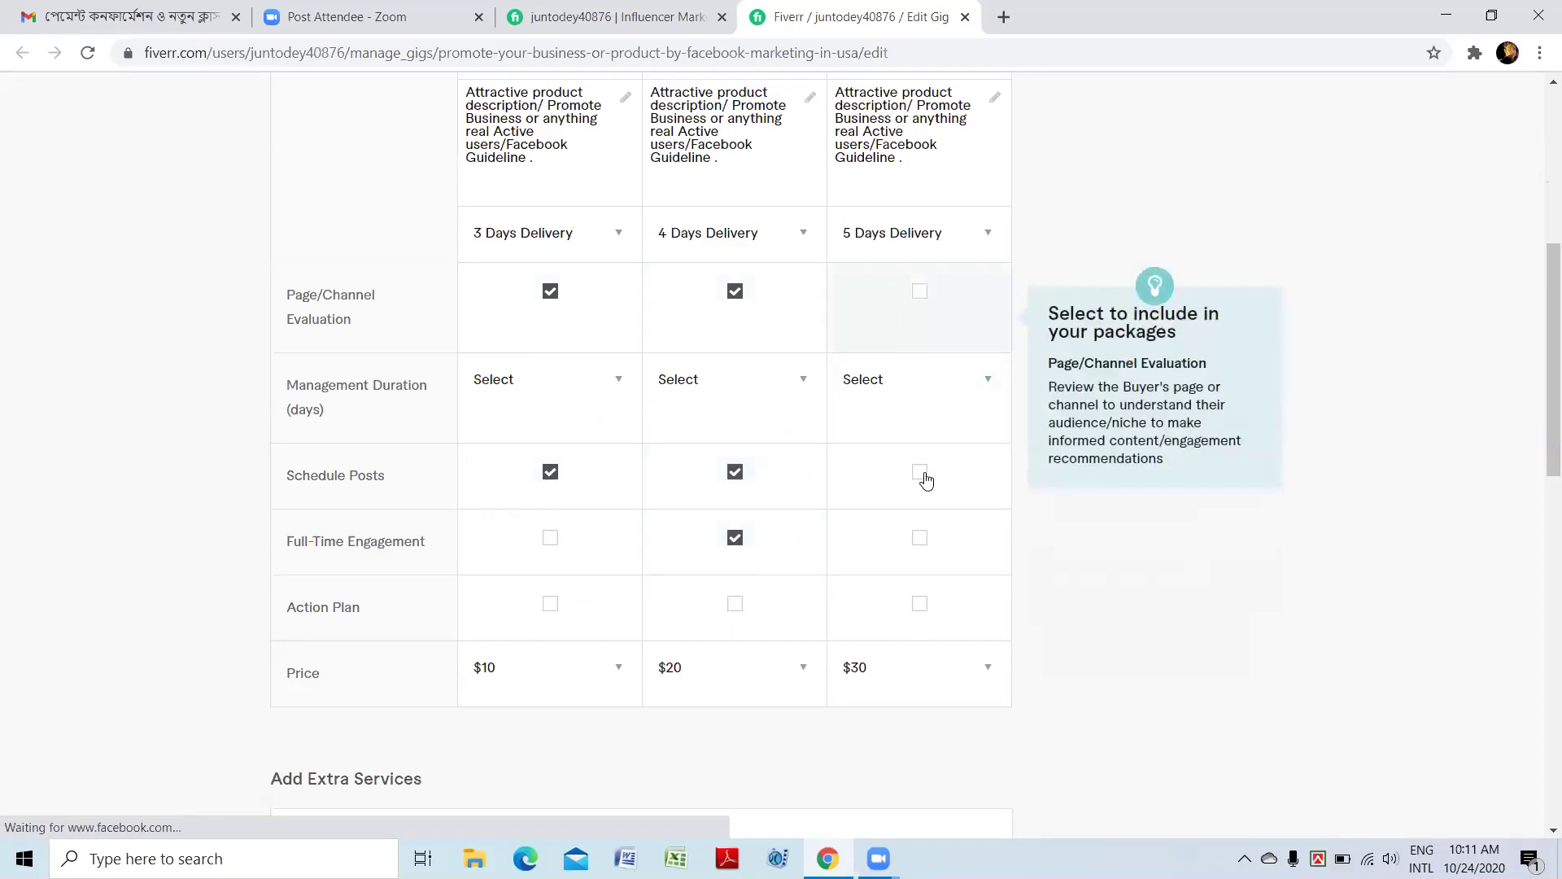
left_click(918, 541)
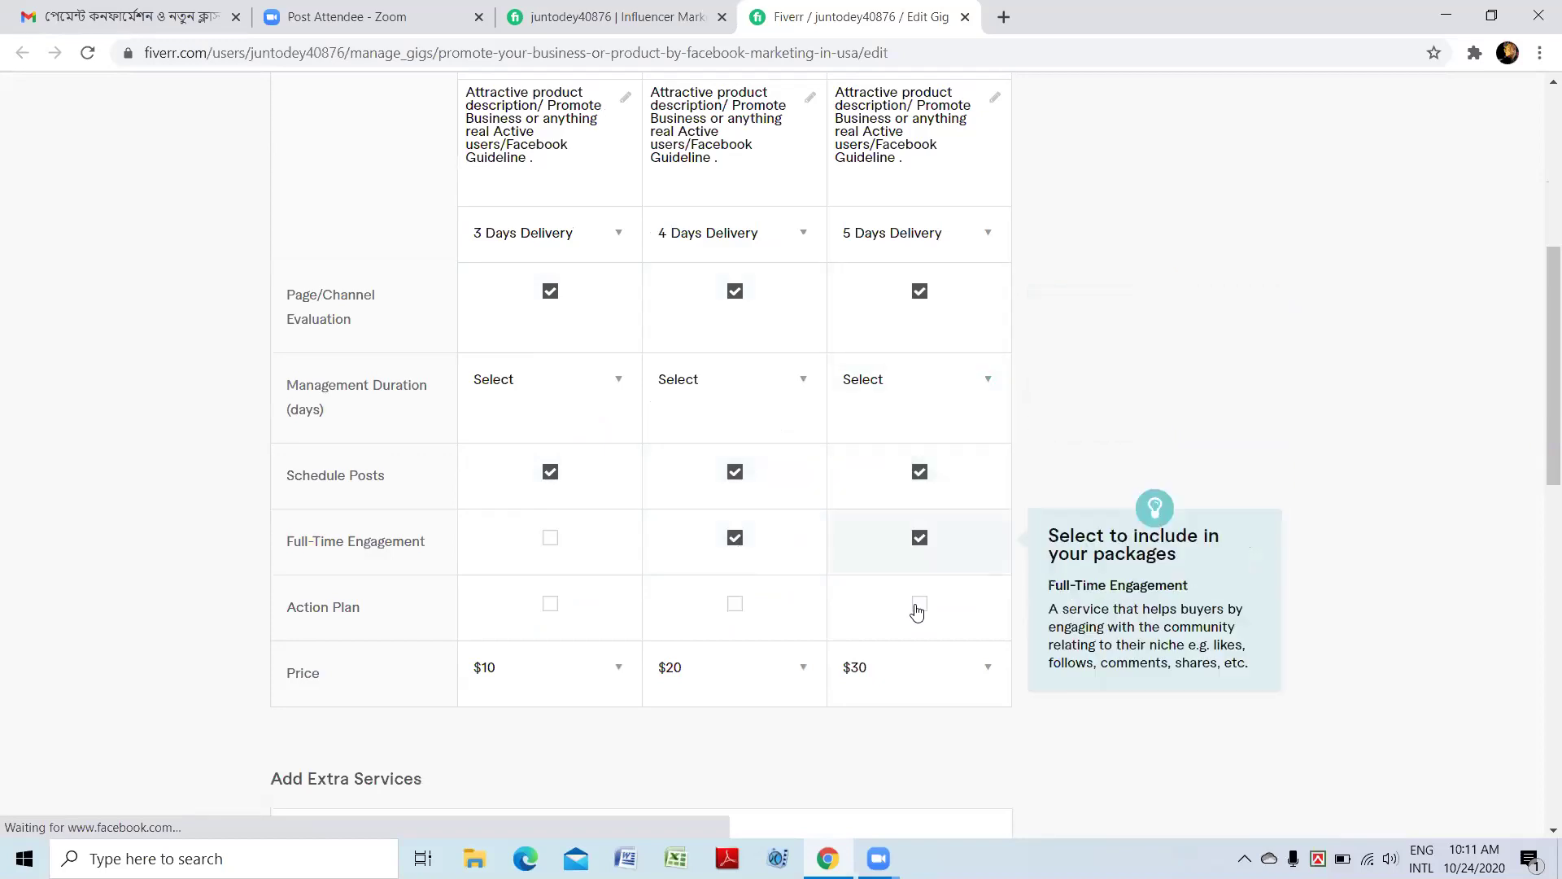
left_click(914, 603)
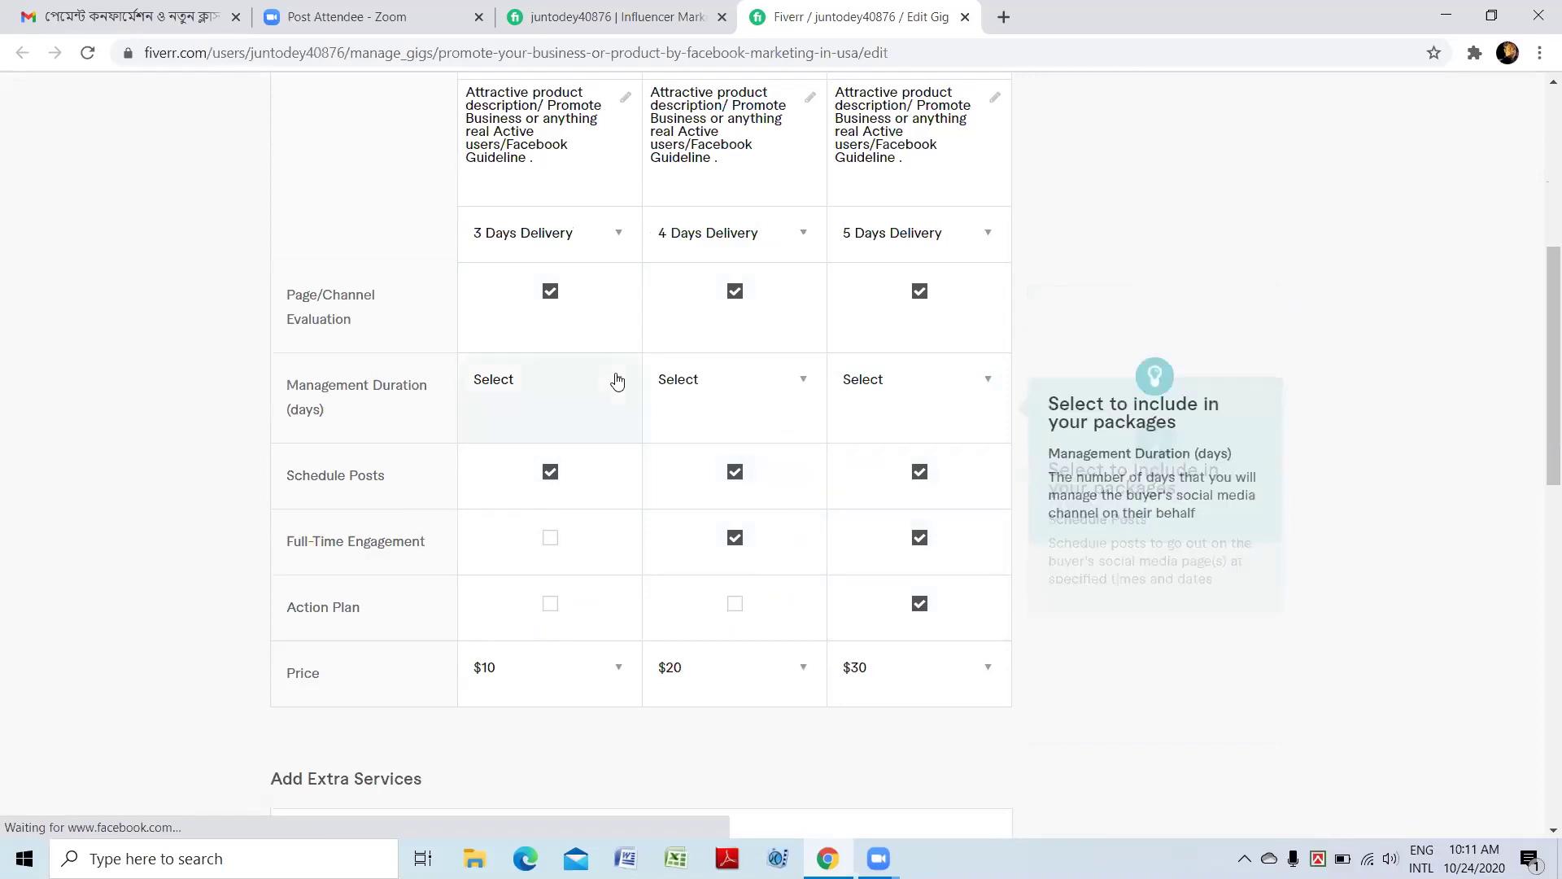
- Set the Basic package's management duration to 2 days and save the pricing section
left_click(617, 380)
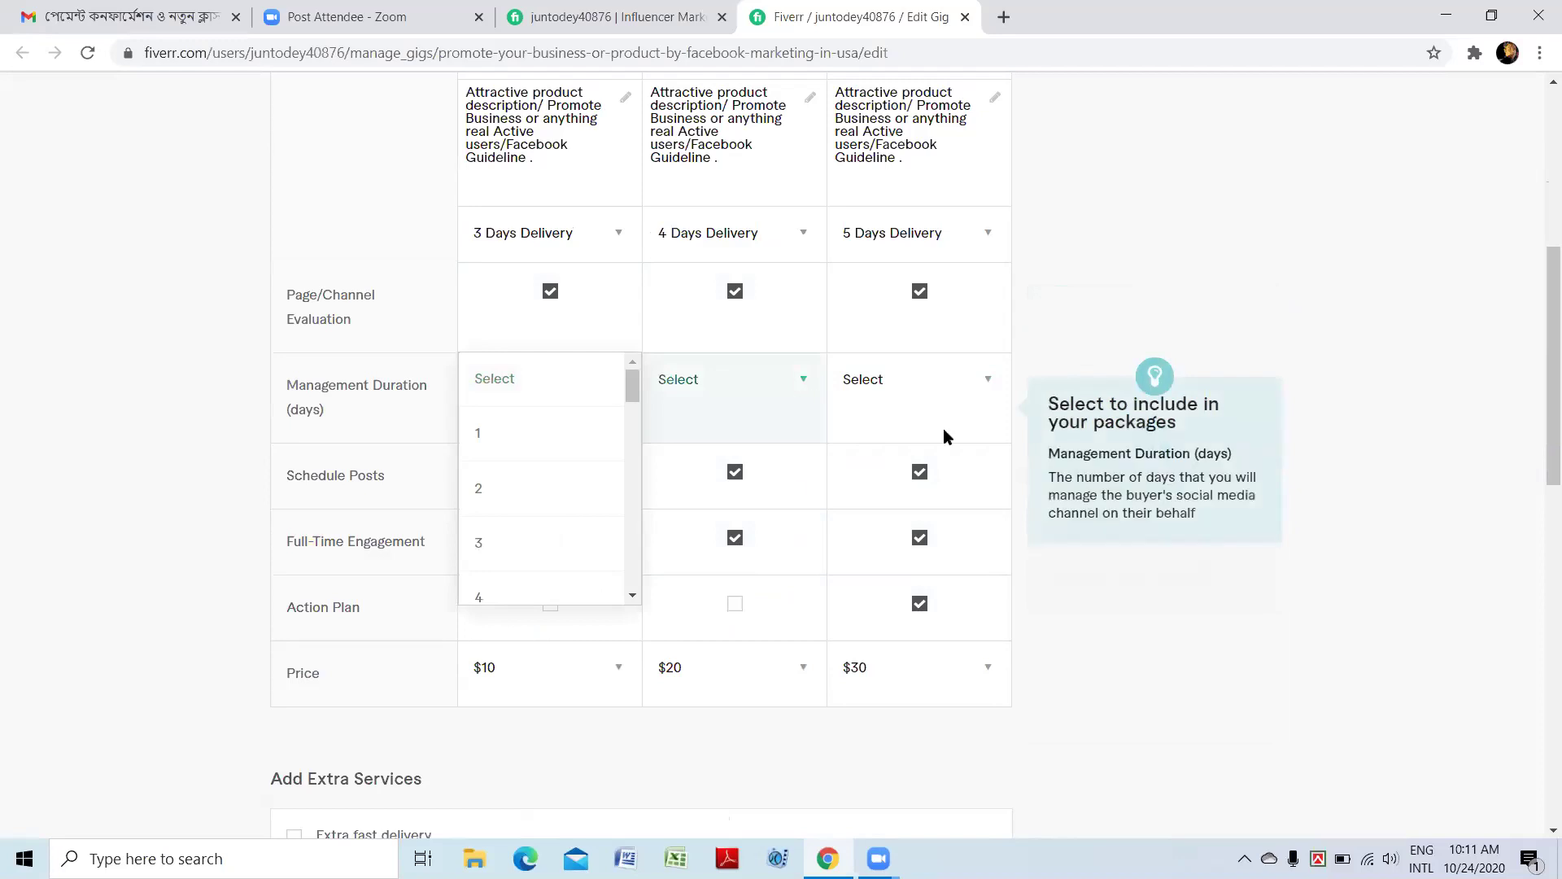
left_click(502, 495)
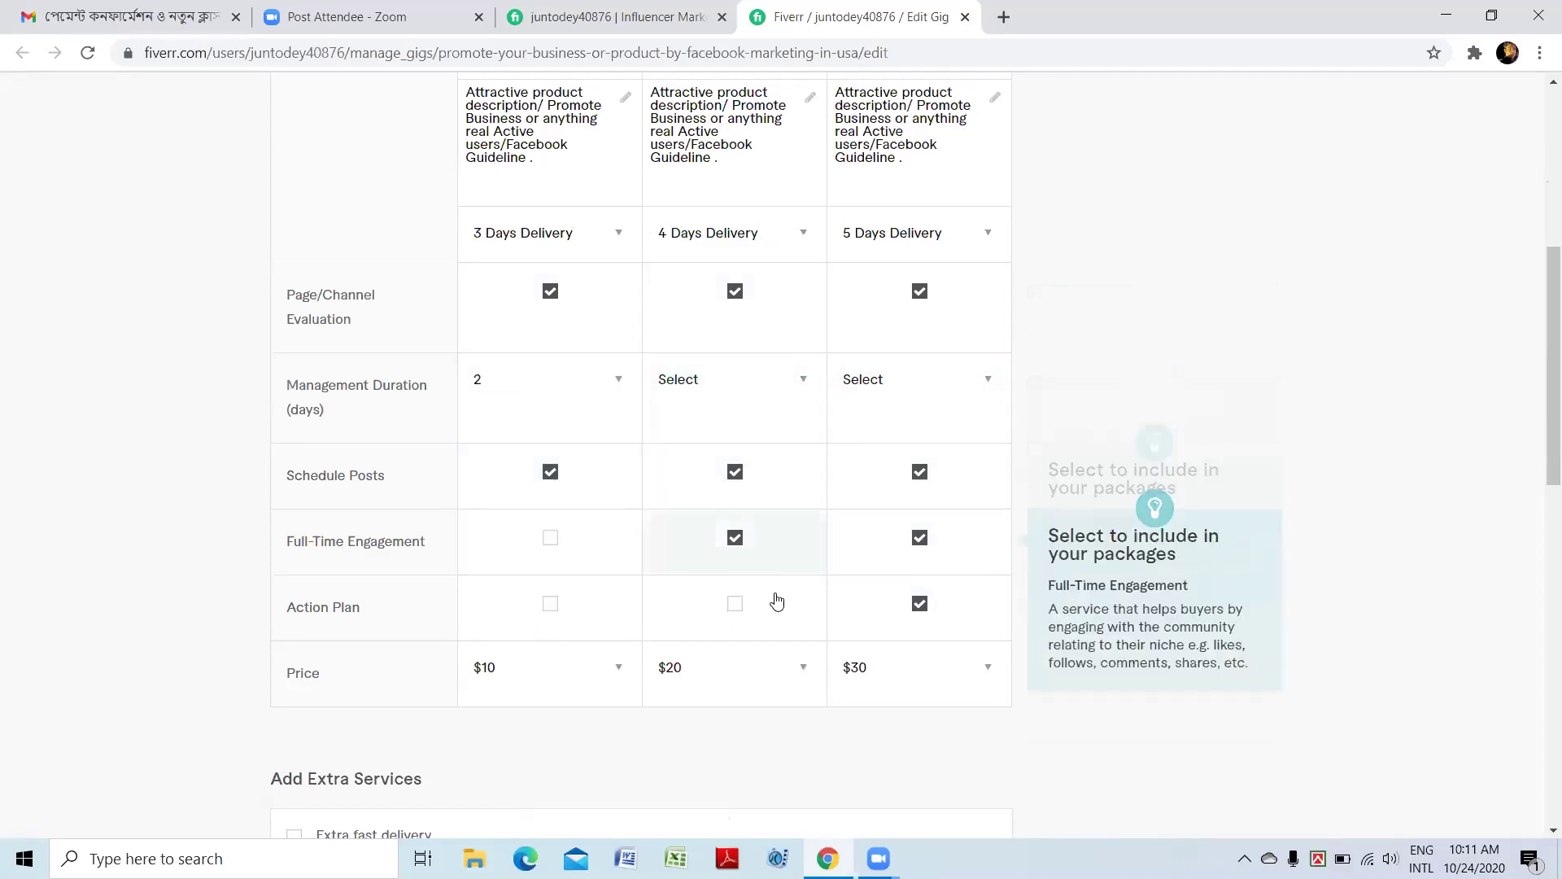
scroll(823, 663, "down", 1)
scroll(897, 675, "down", 2)
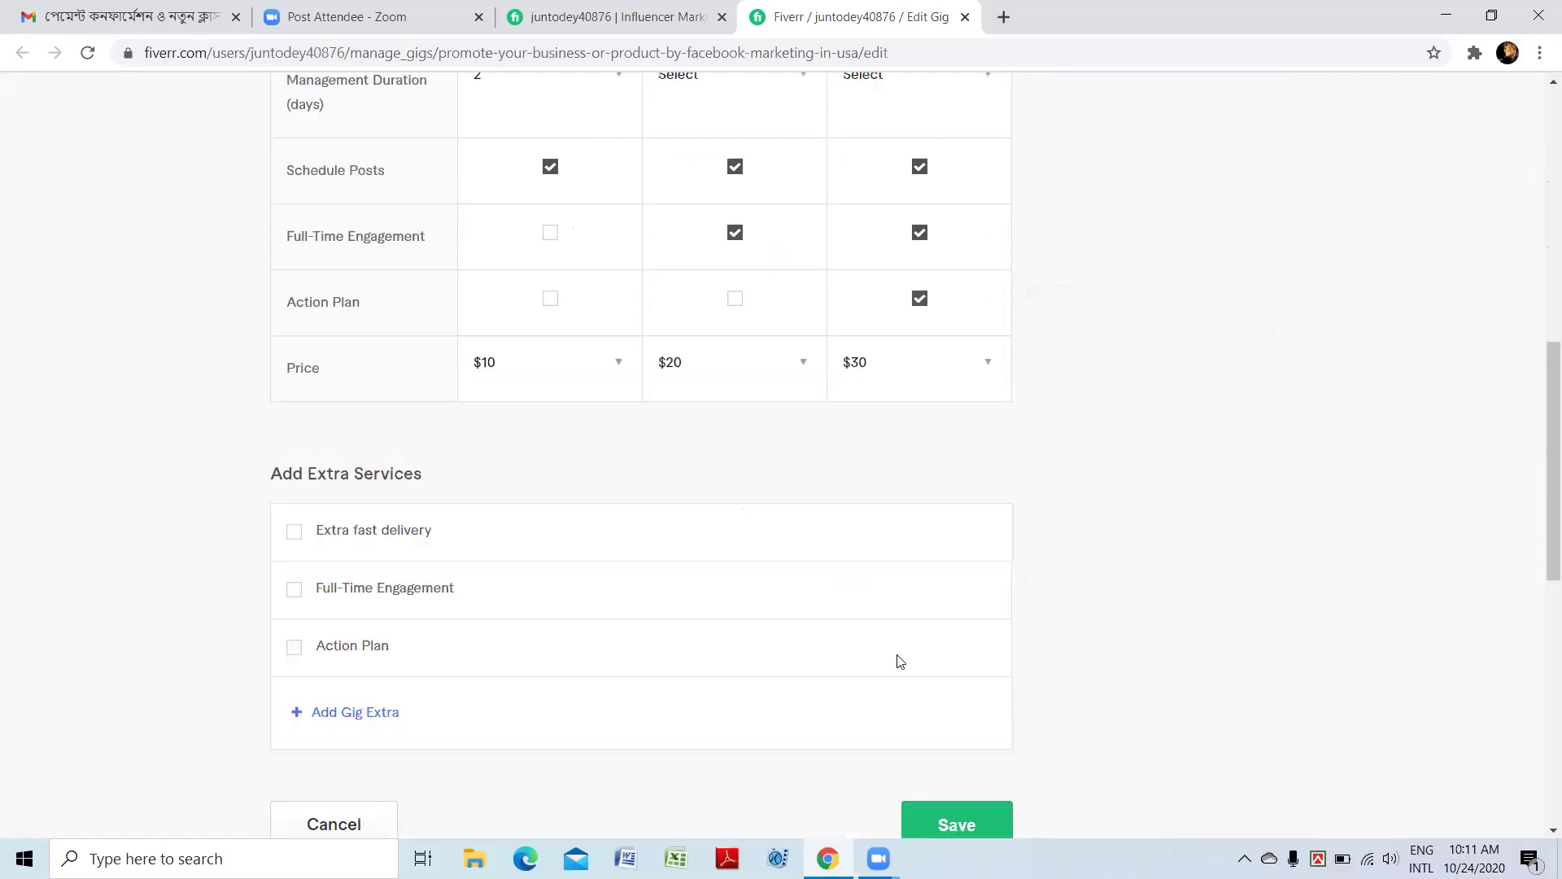
scroll(944, 700, "down", 1)
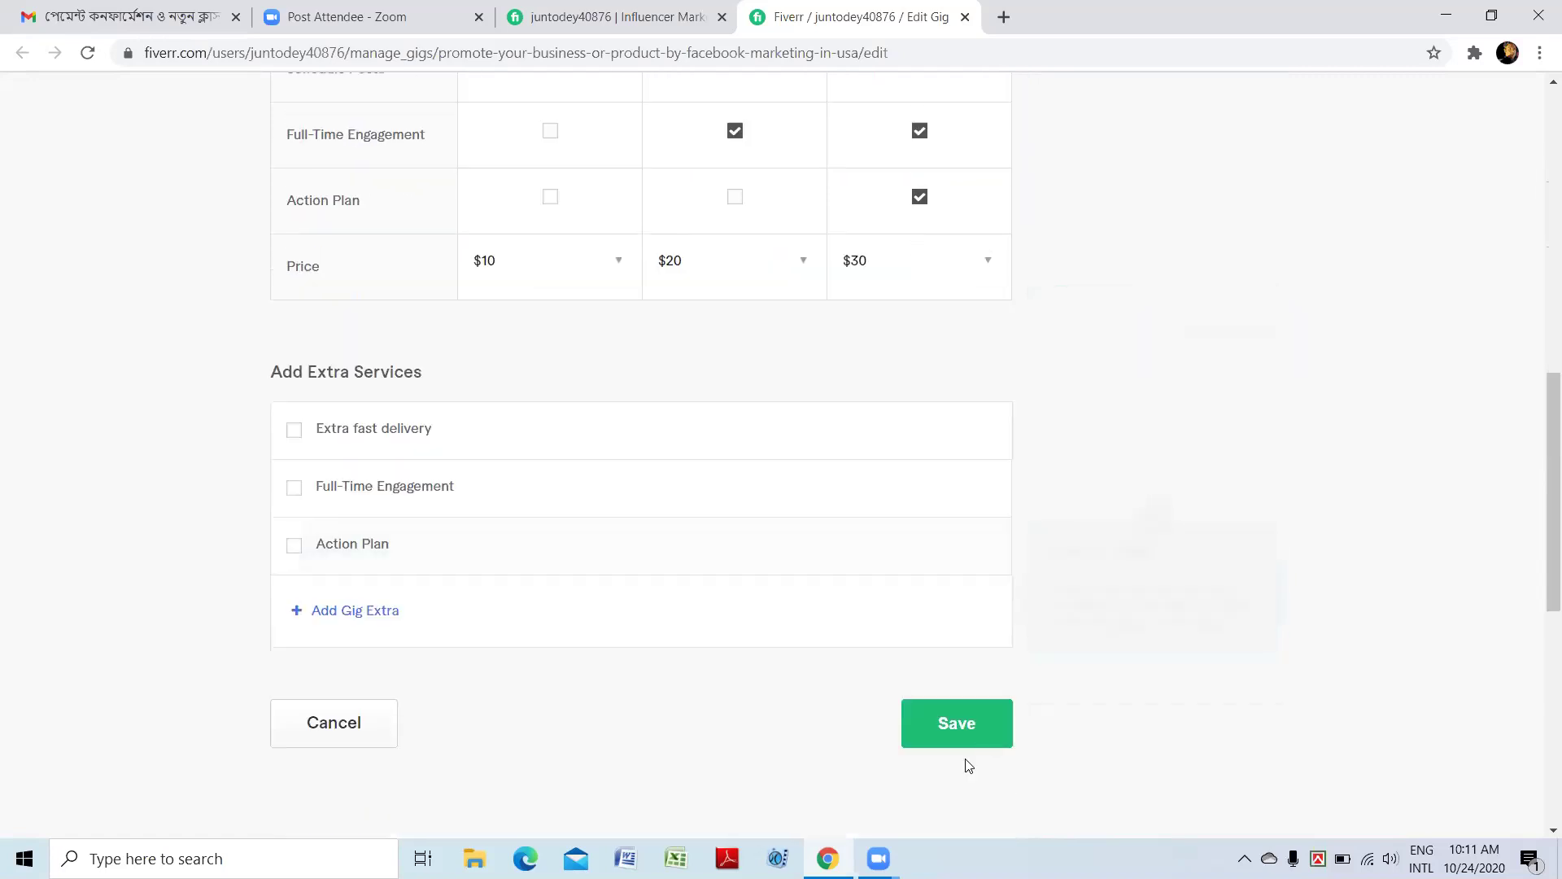
left_click(935, 723)
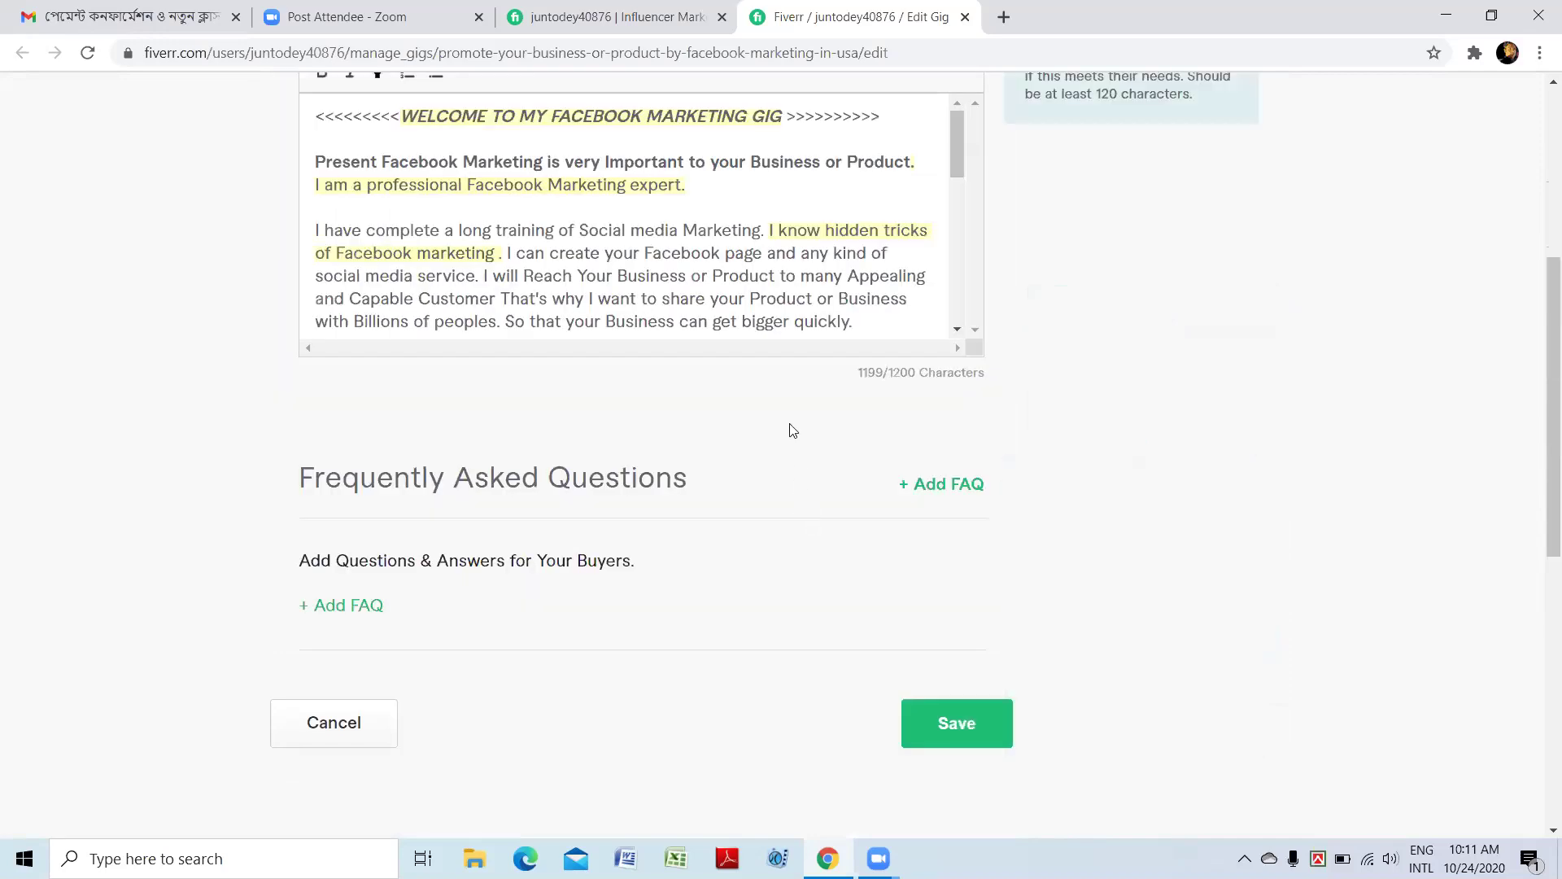
- Try to move on to the gig's Requirements section and check the description for overused terms
scroll(794, 430, "up", 5)
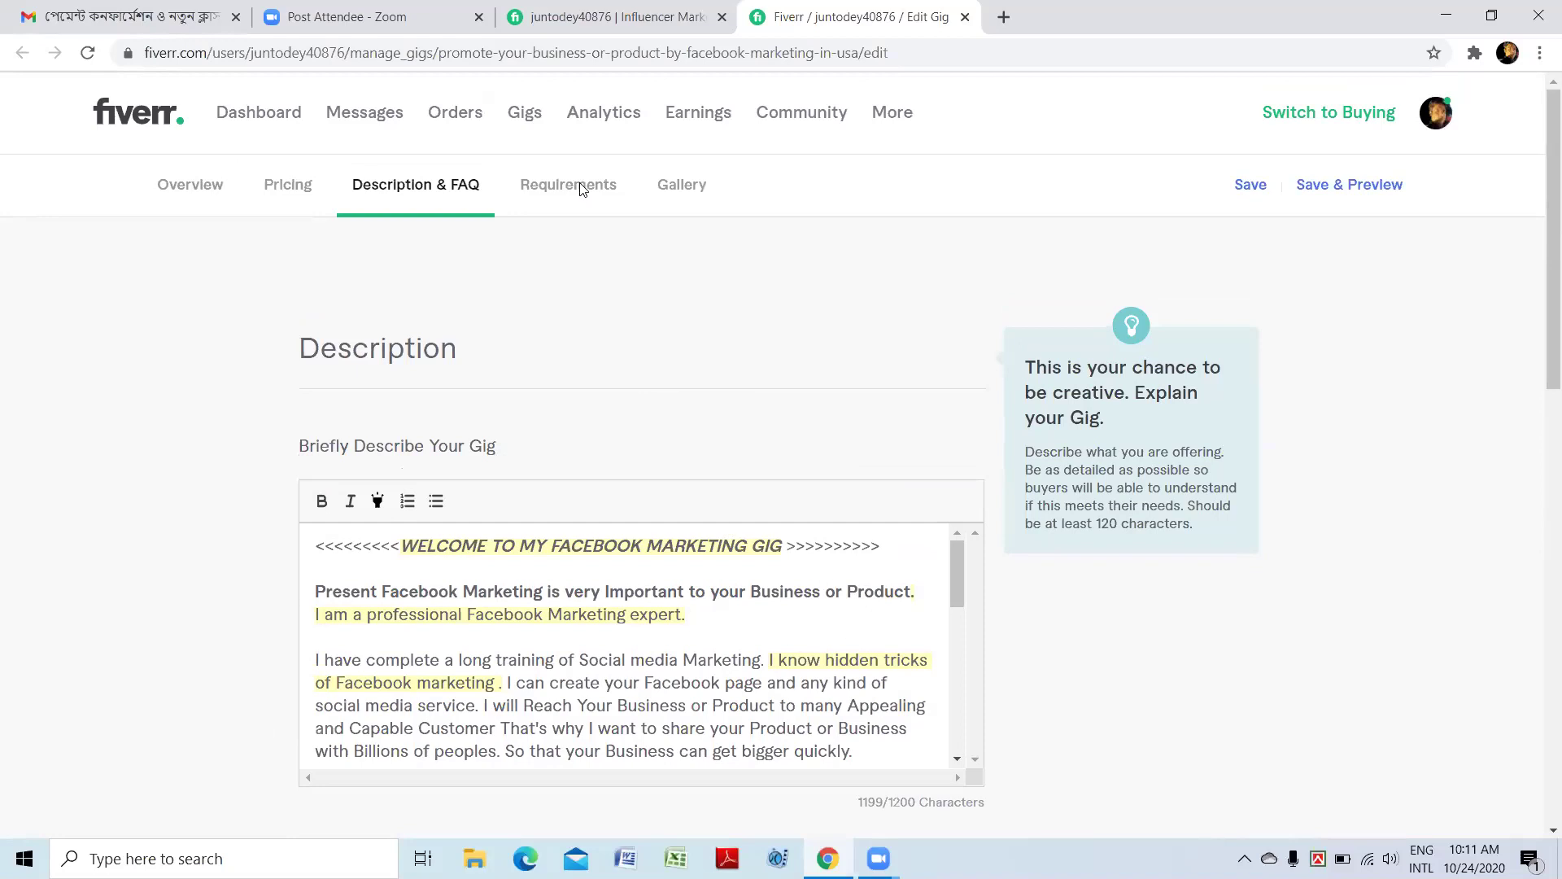
scroll(579, 186, "down", 1)
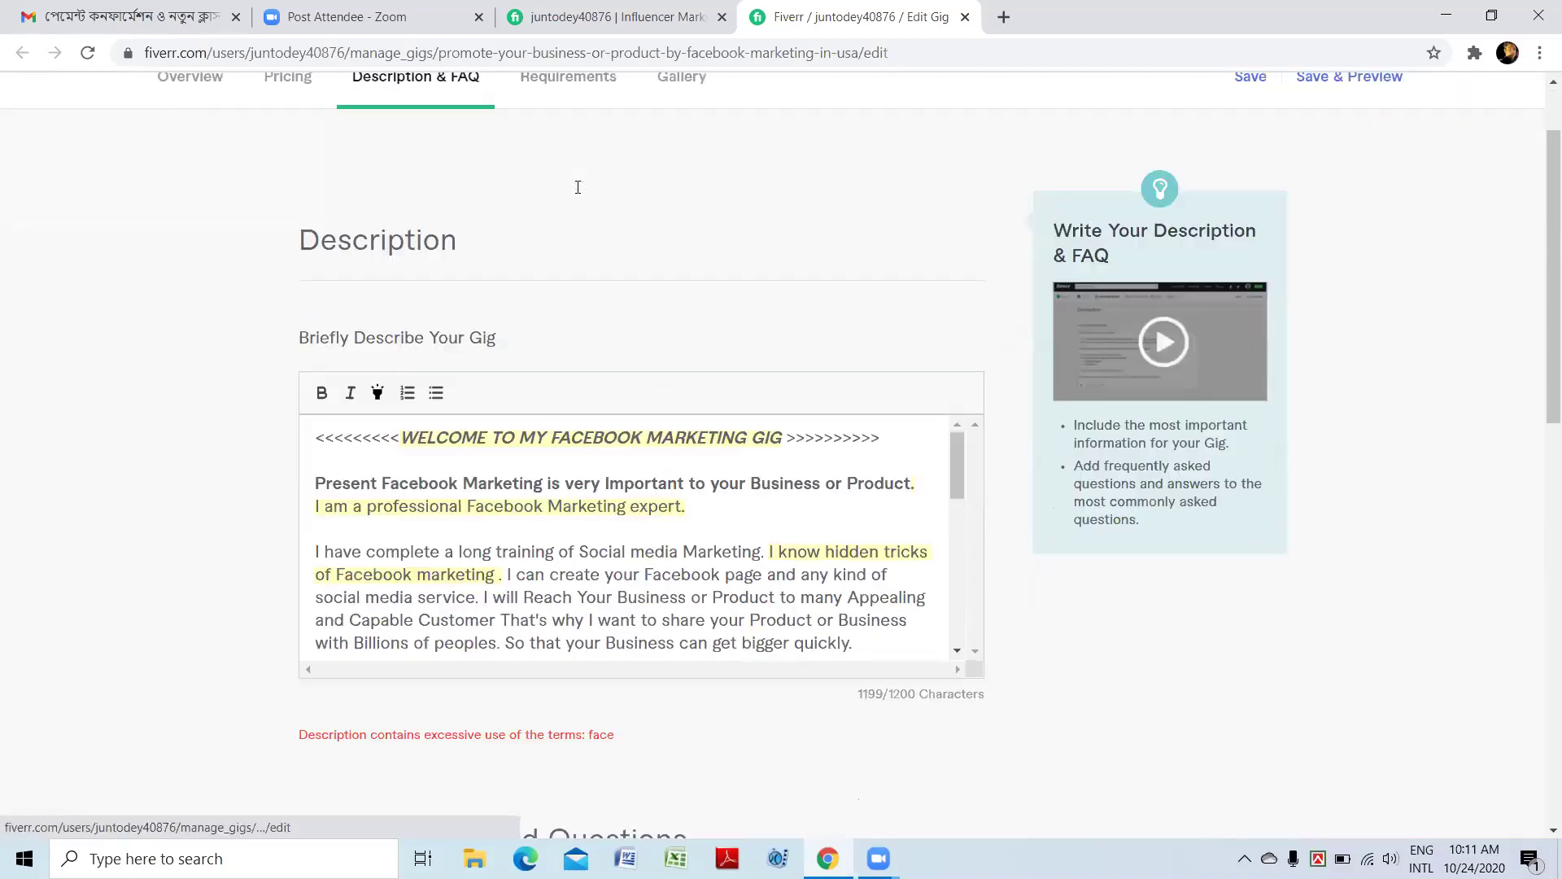
scroll(633, 232, "down", 3)
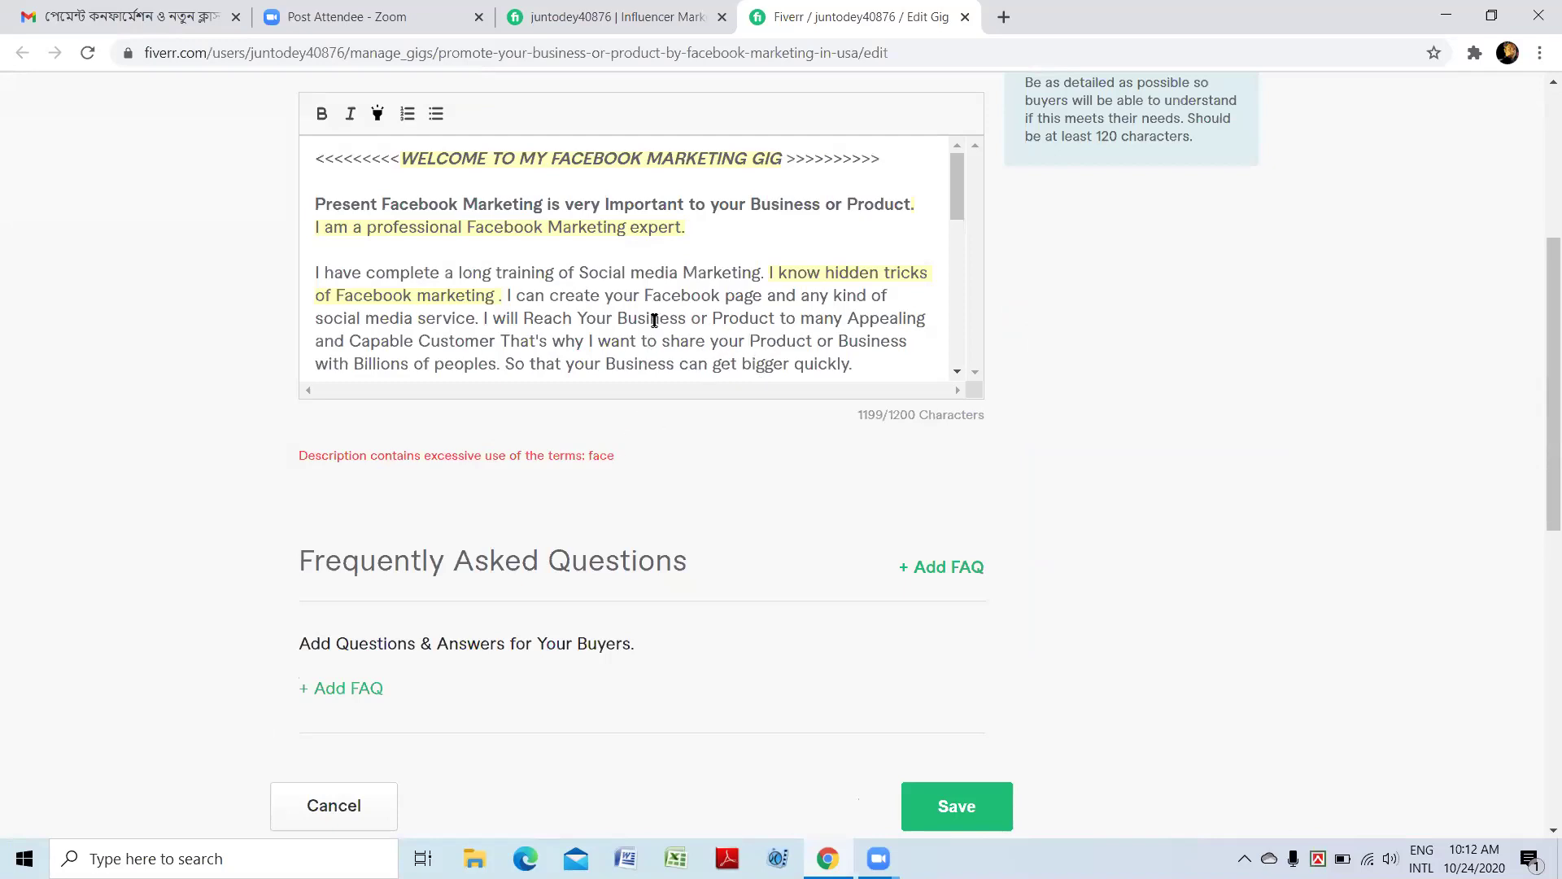
scroll(644, 298, "up", 1)
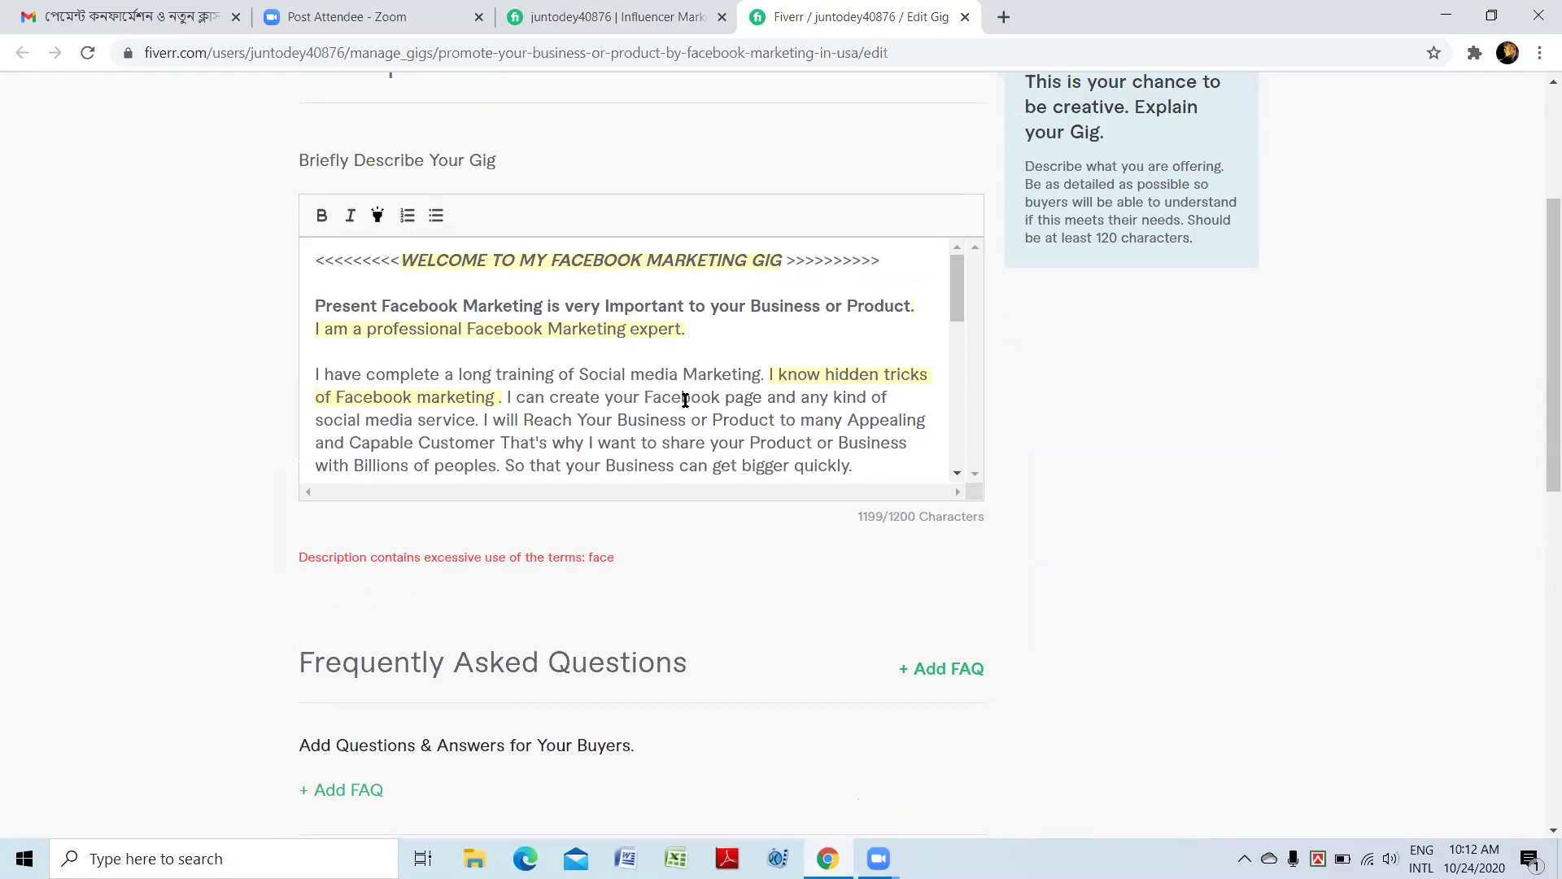
scroll(685, 400, "down", 1)
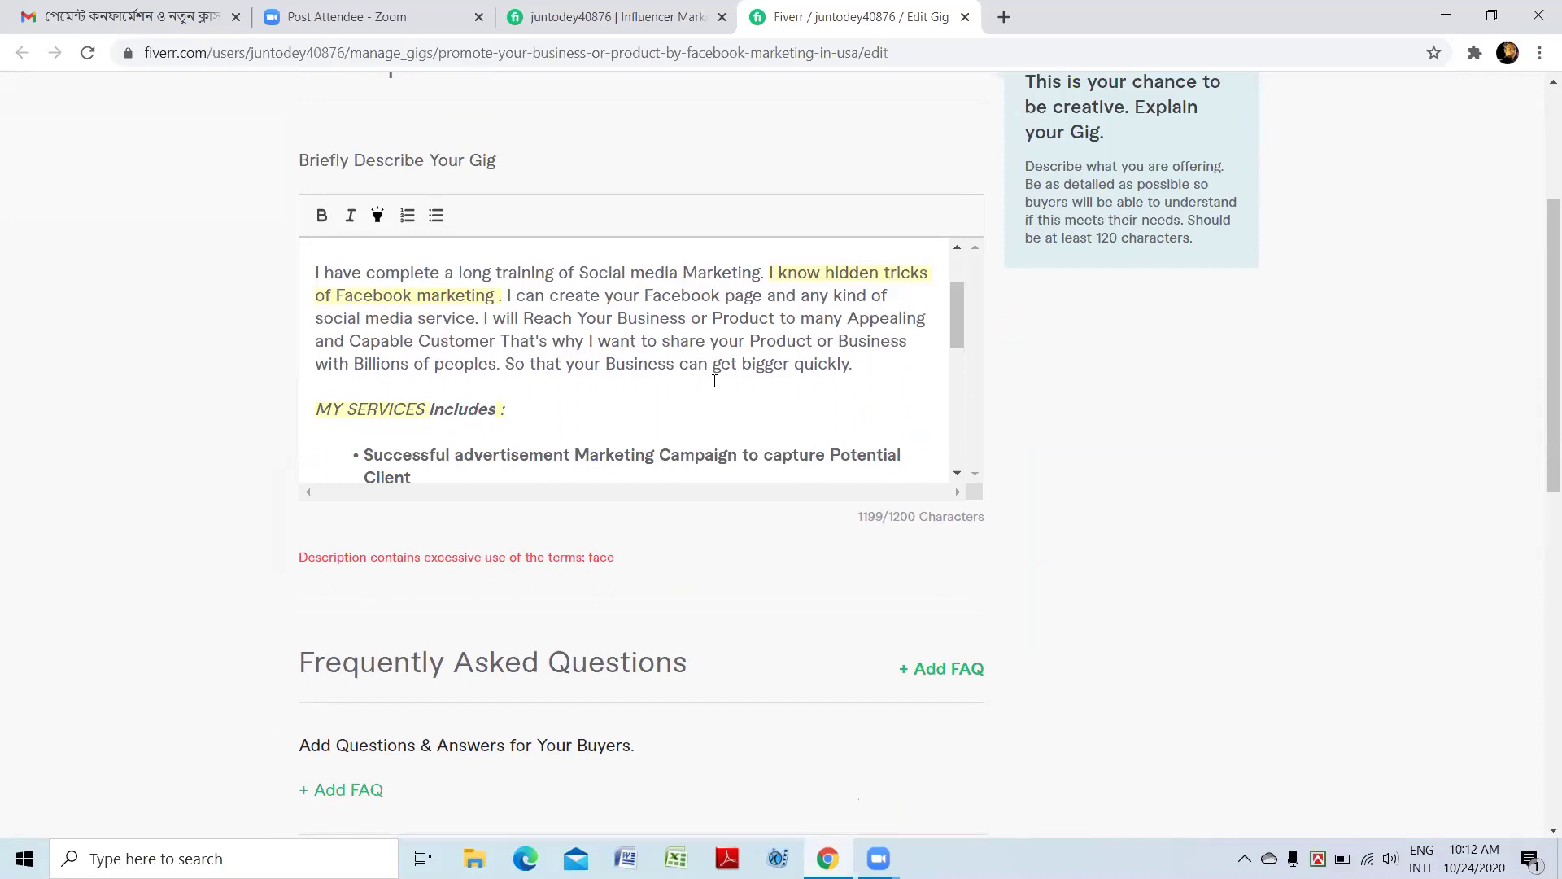
scroll(714, 381, "up", 3)
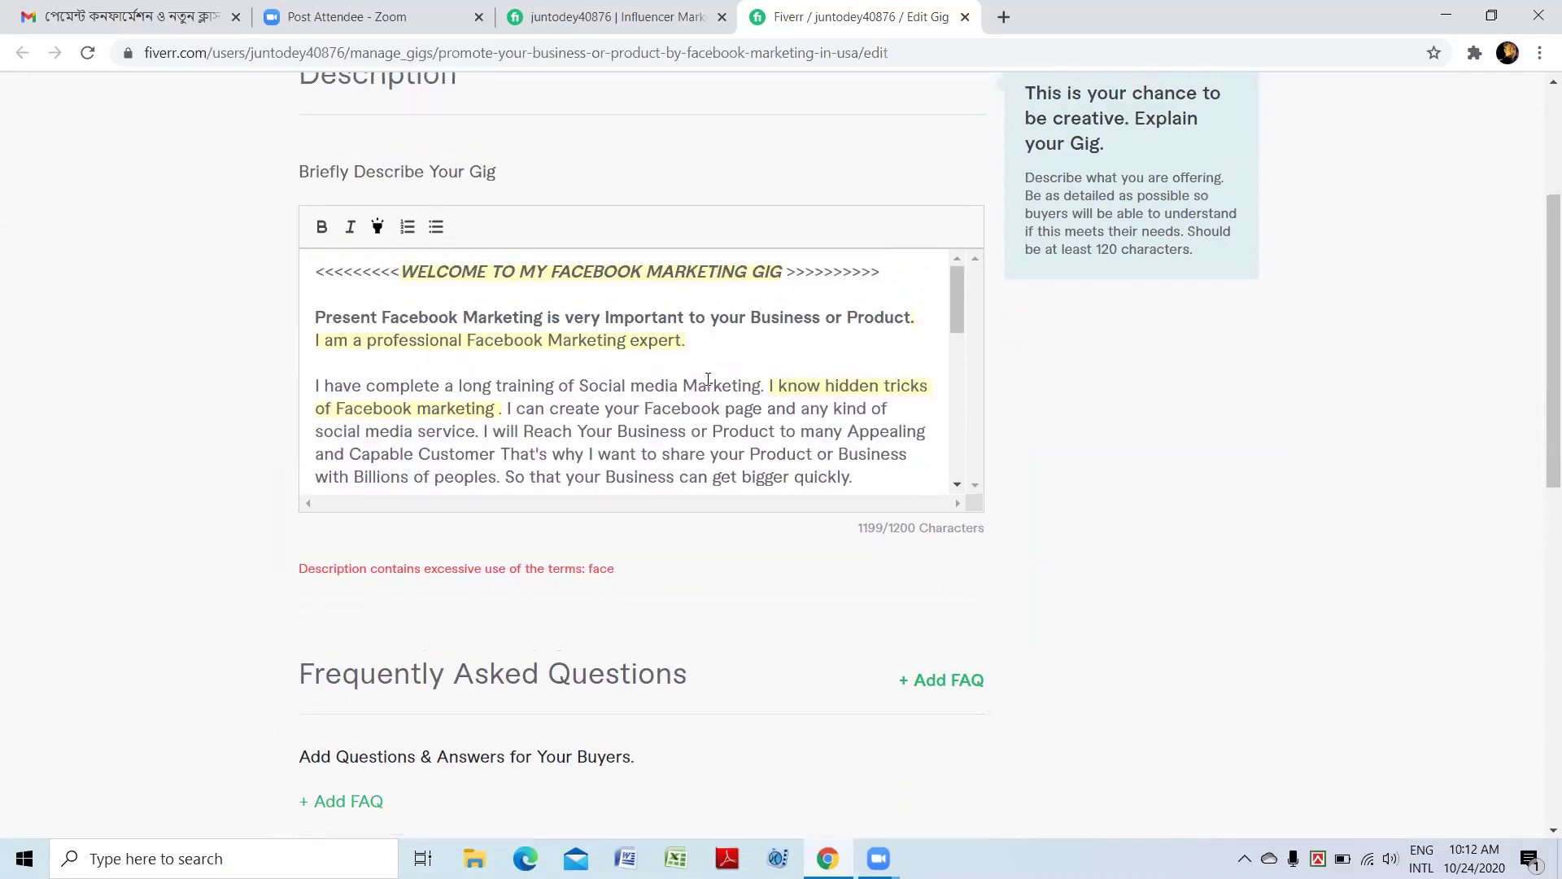
scroll(708, 380, "up", 2)
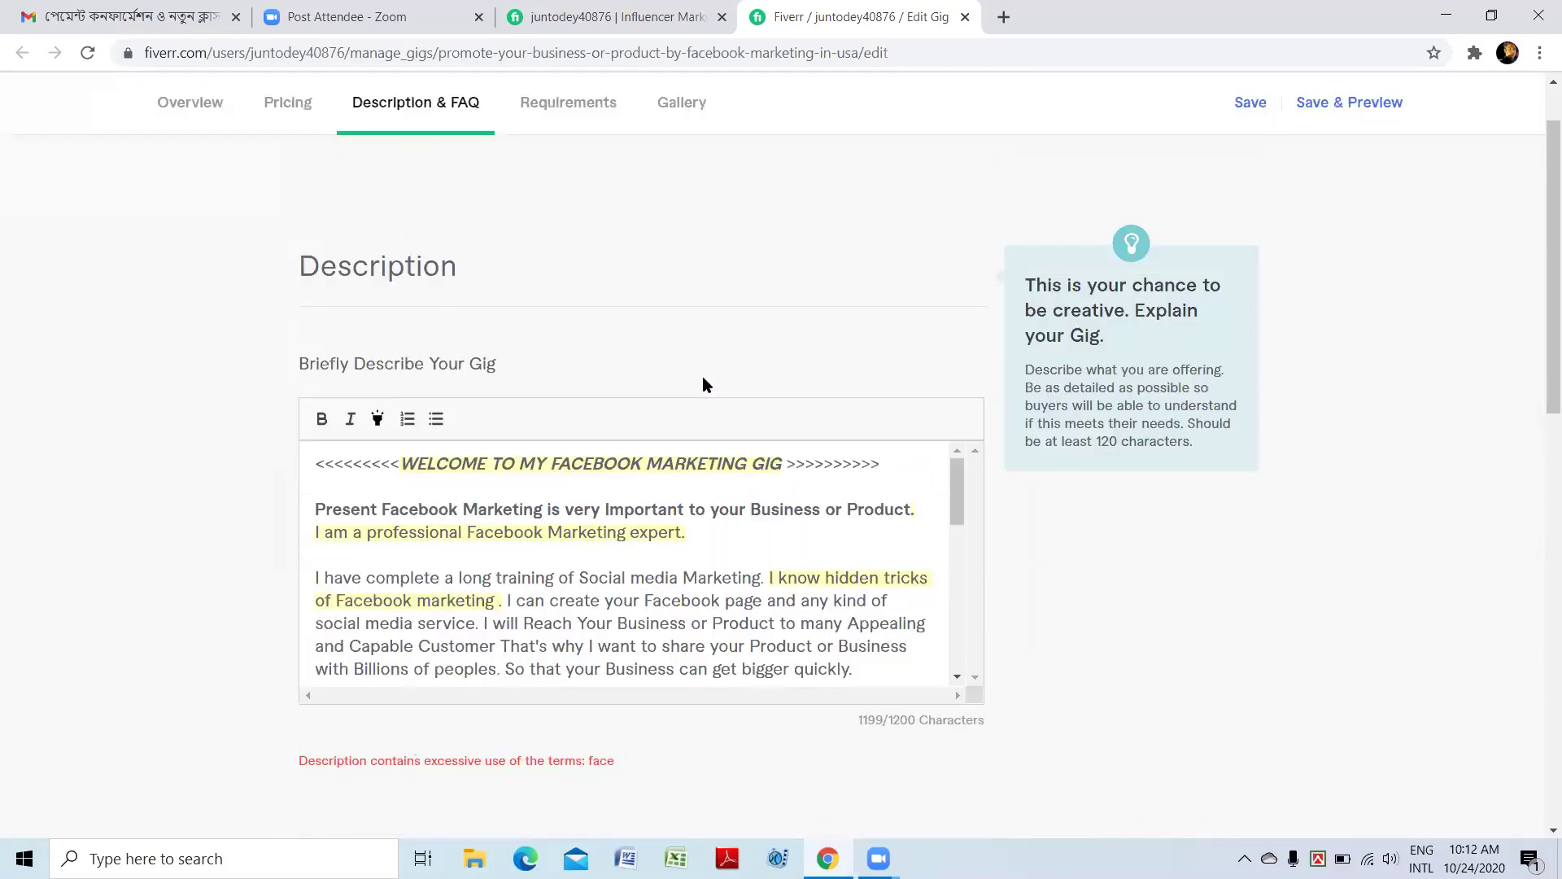
- Try to leave the description for the gig's Gallery and Requirements sections, and try to save it without edits
left_click(677, 110)
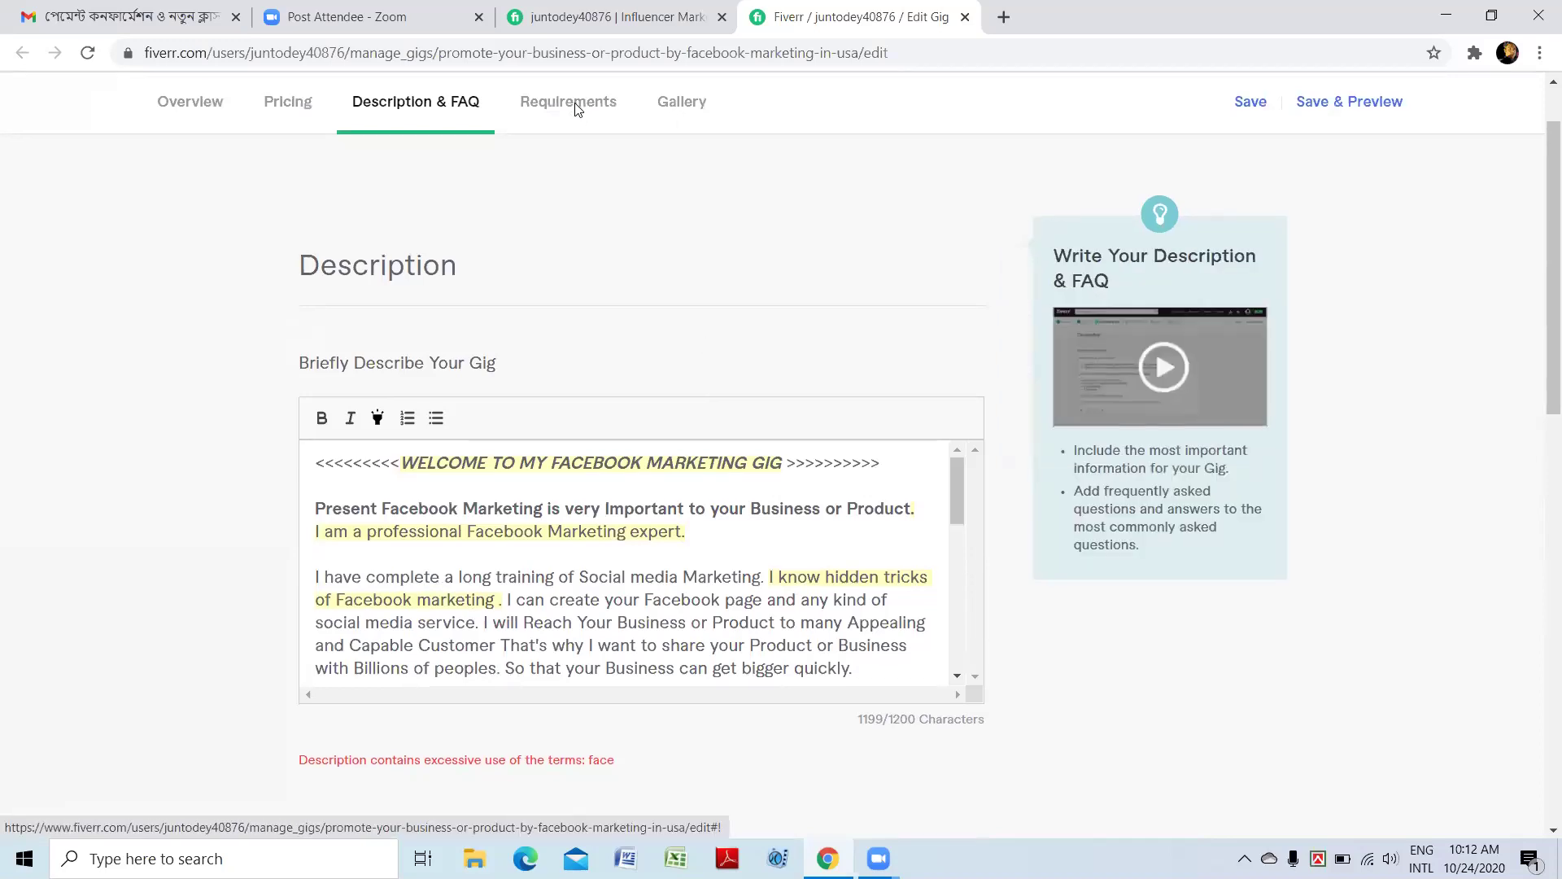
scroll(575, 109, "down", 3)
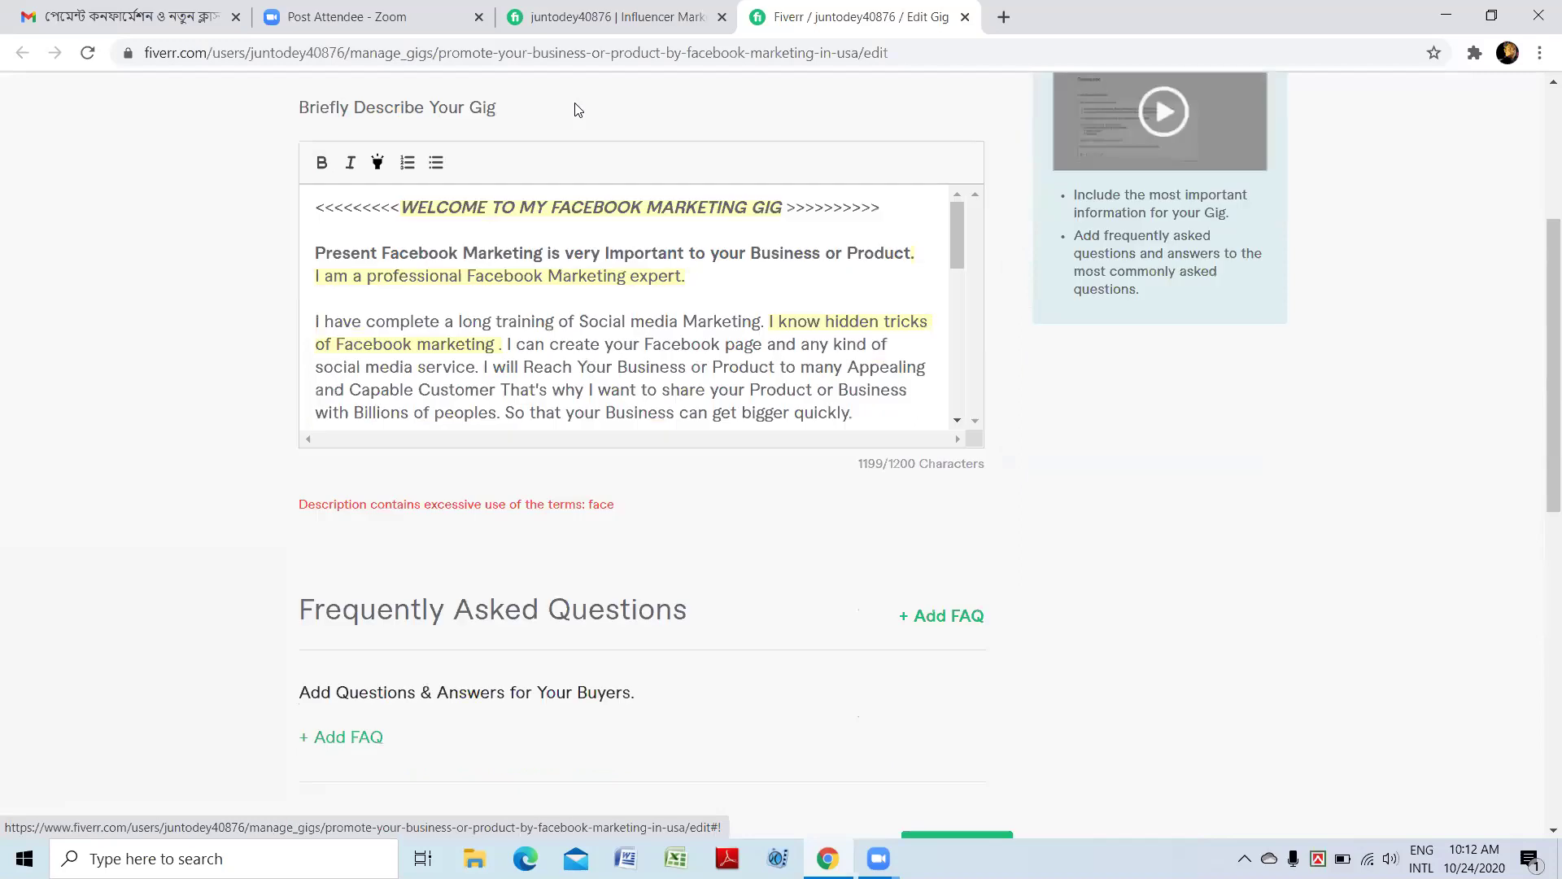
scroll(969, 637, "down", 1)
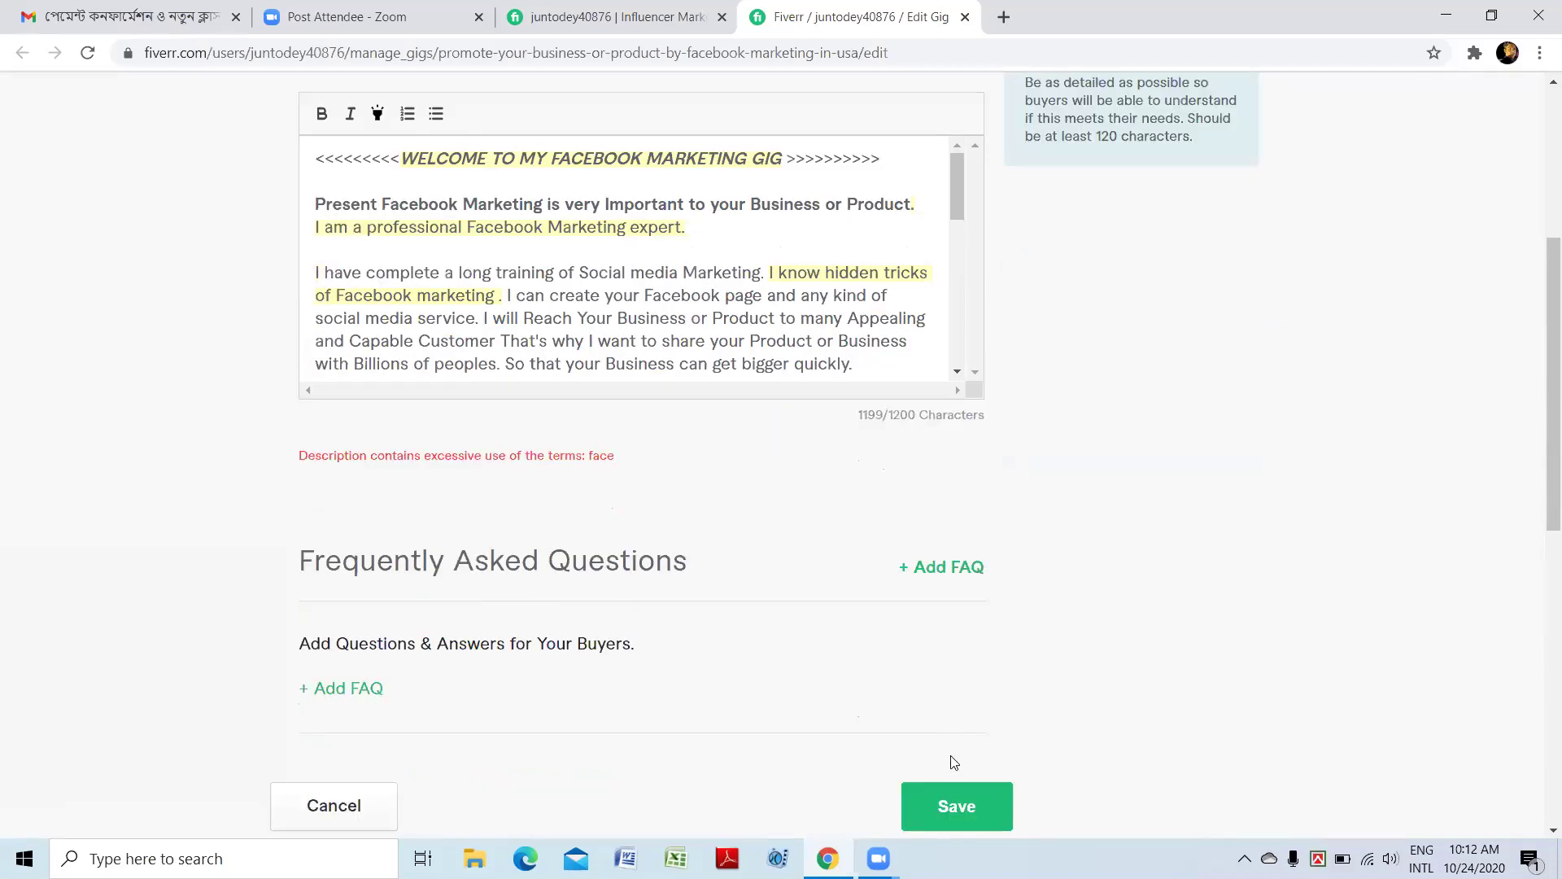
left_click(948, 808)
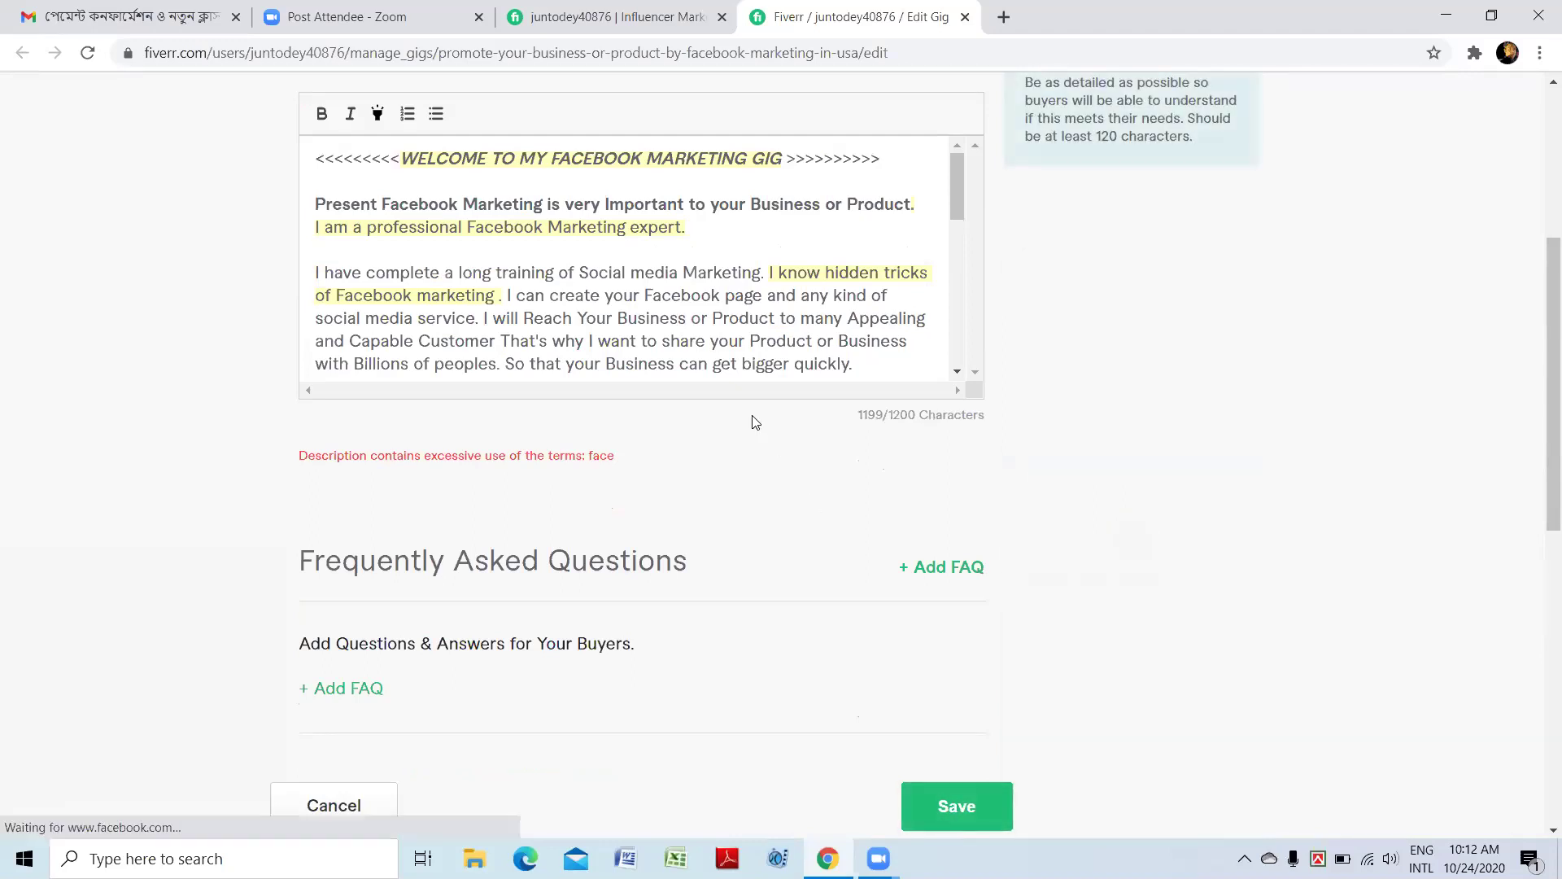
- Delete "Face" from "Facebook marketing" in the "I know hidden tricks" sentence of the gig description and save the section
scroll(752, 417, "up", 2)
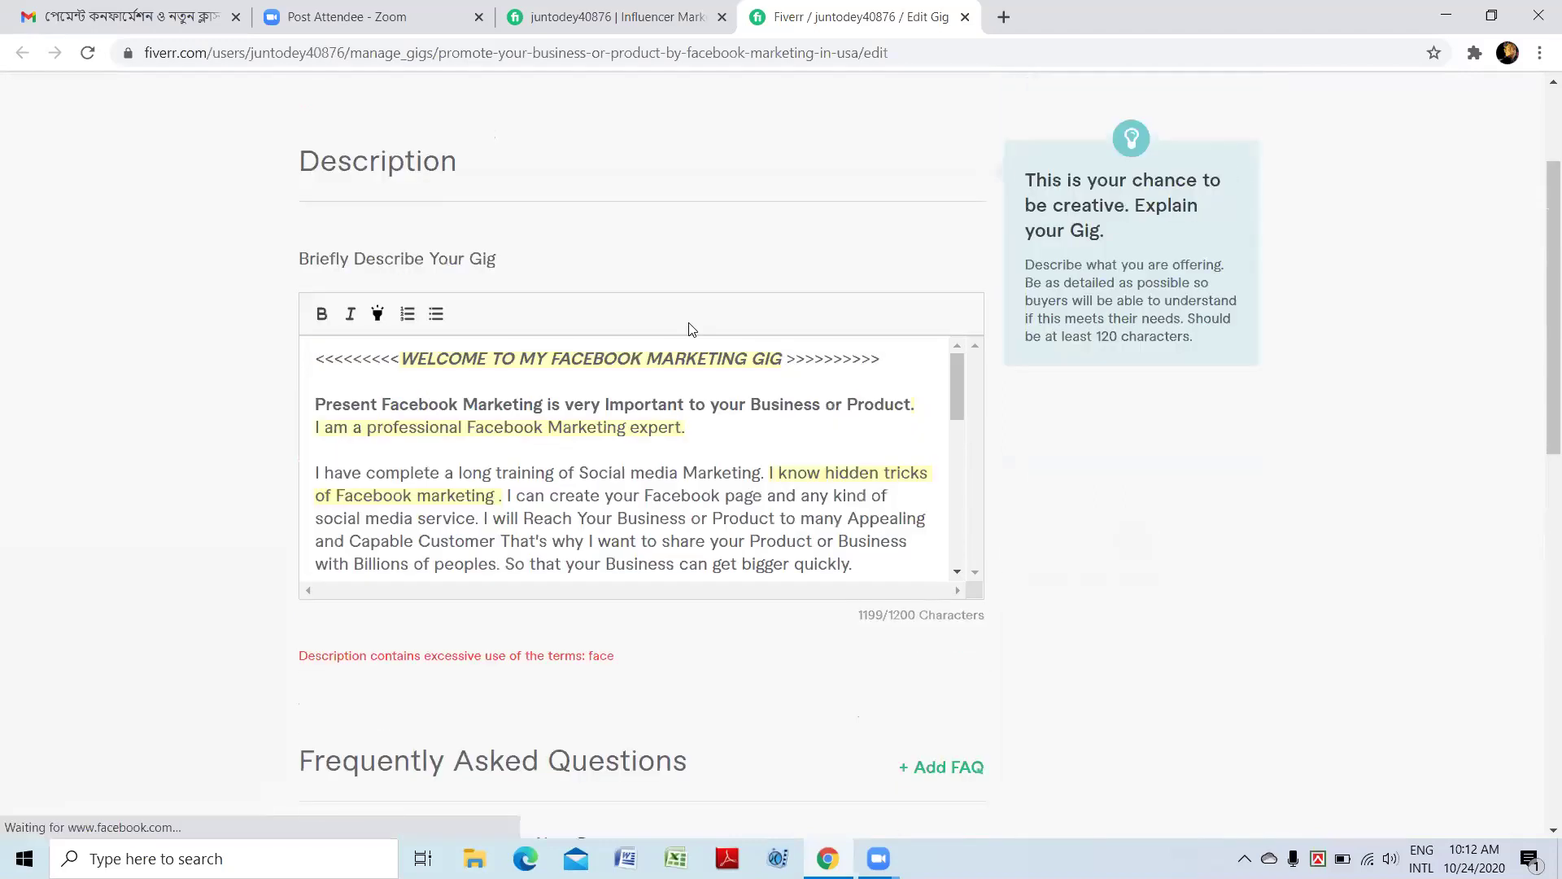
scroll(606, 471, "up", 1)
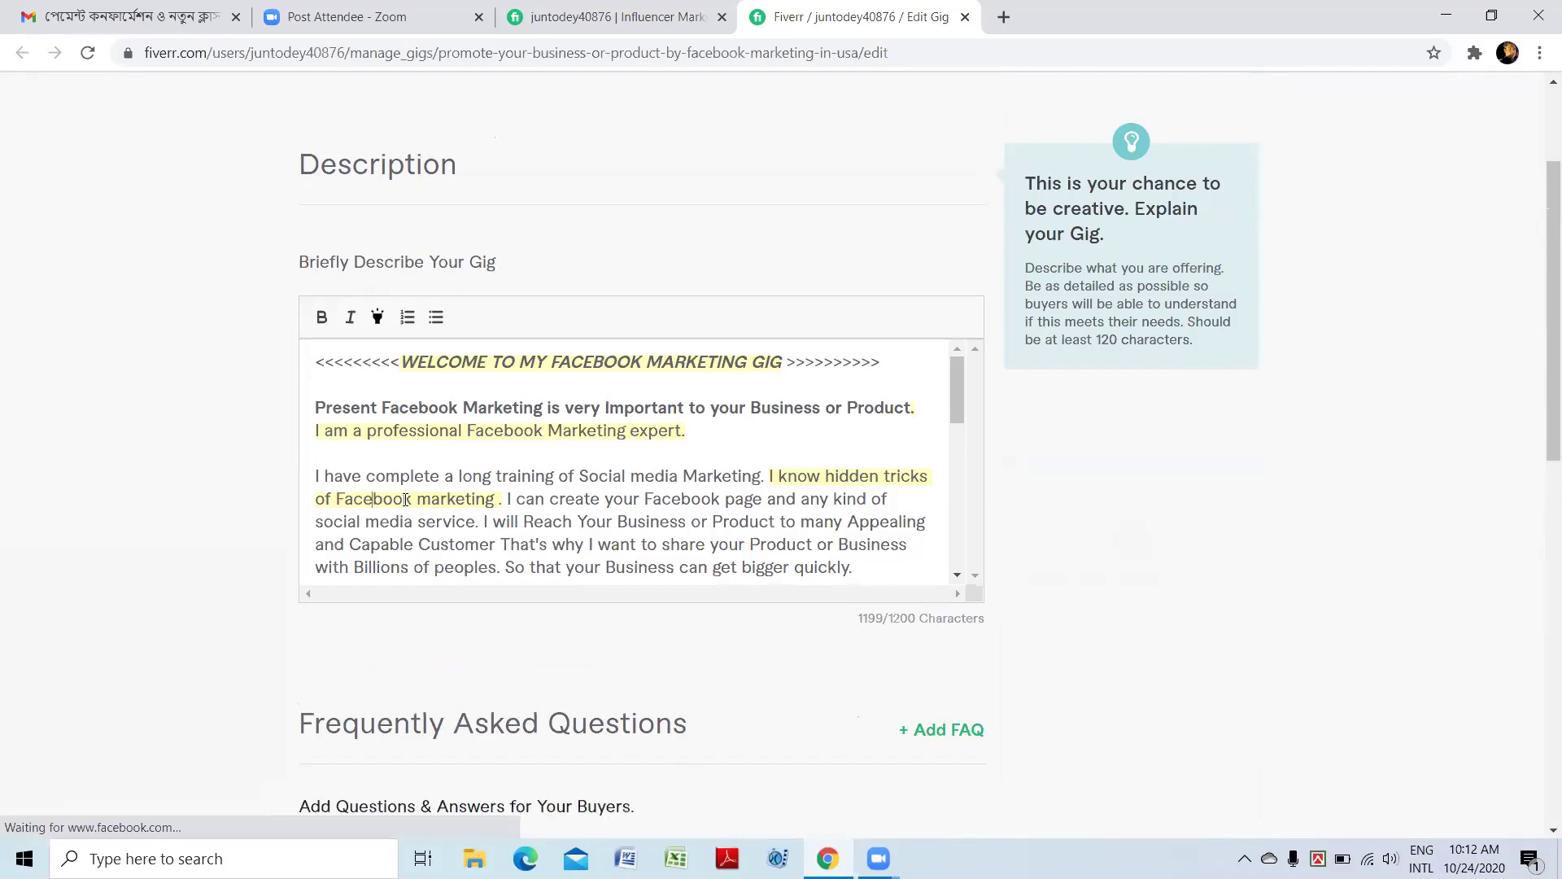
key("BackSpace")
key("BackSpace")
key("BackSpace")
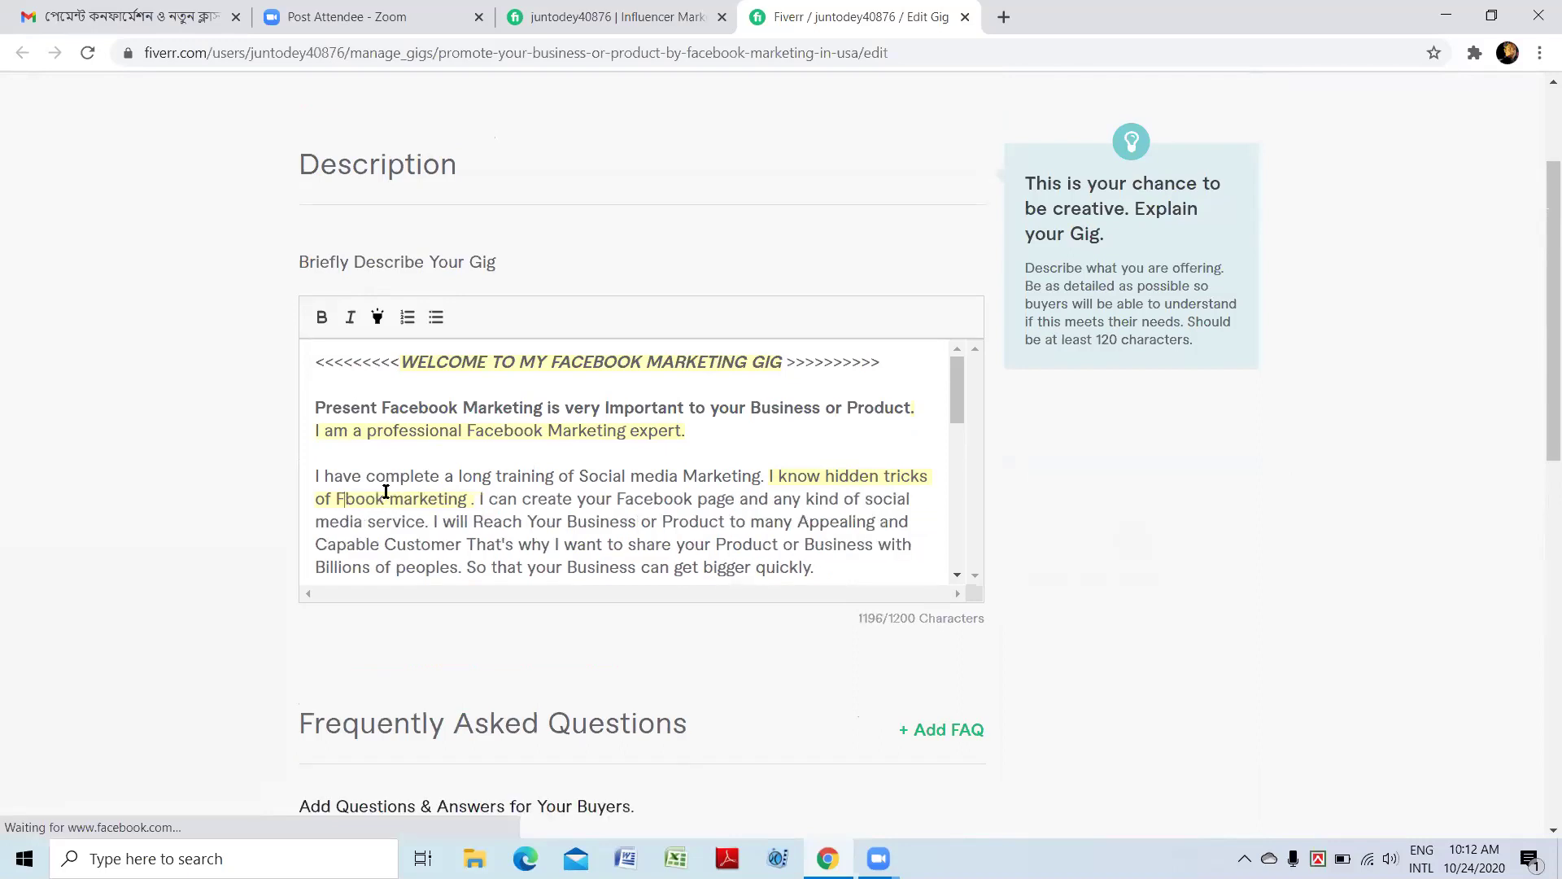
key("BackSpace")
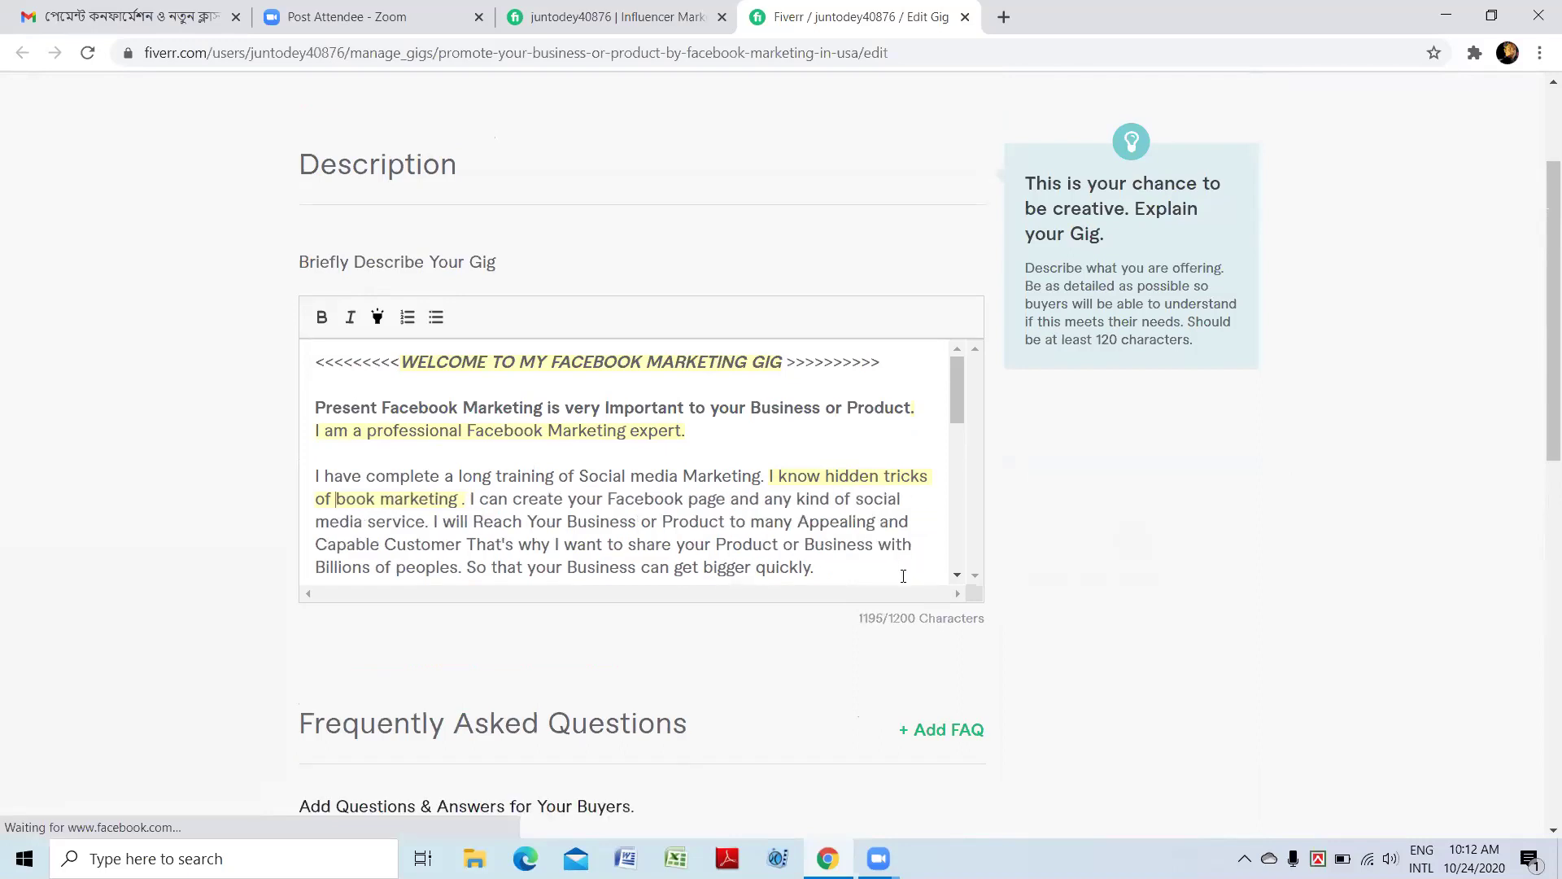
scroll(919, 627, "down", 1)
scroll(885, 642, "down", 3)
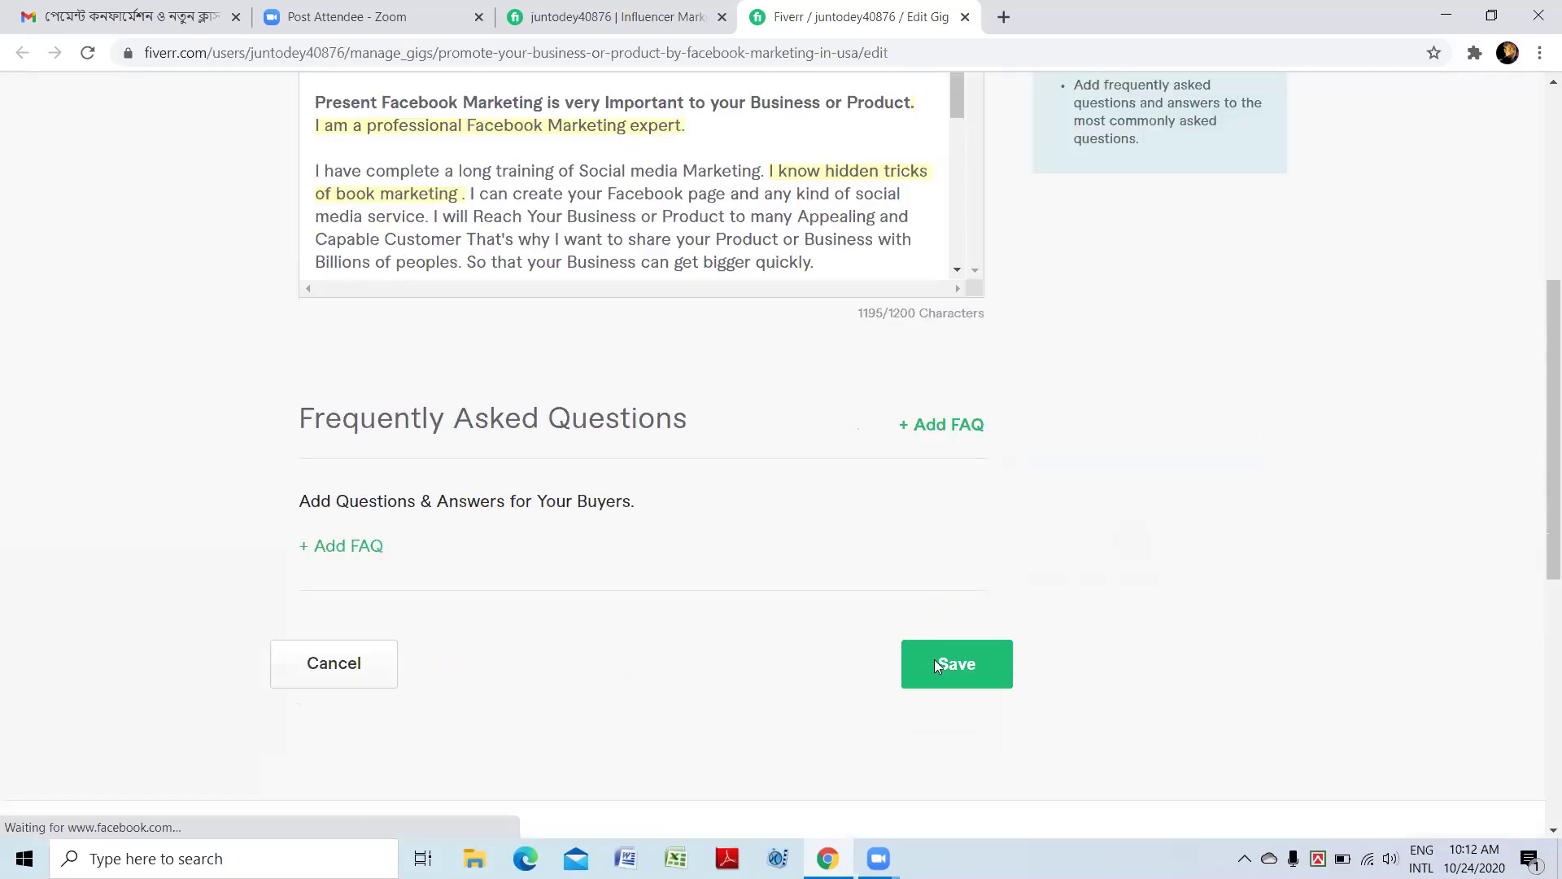
scroll(934, 659, "down", 2)
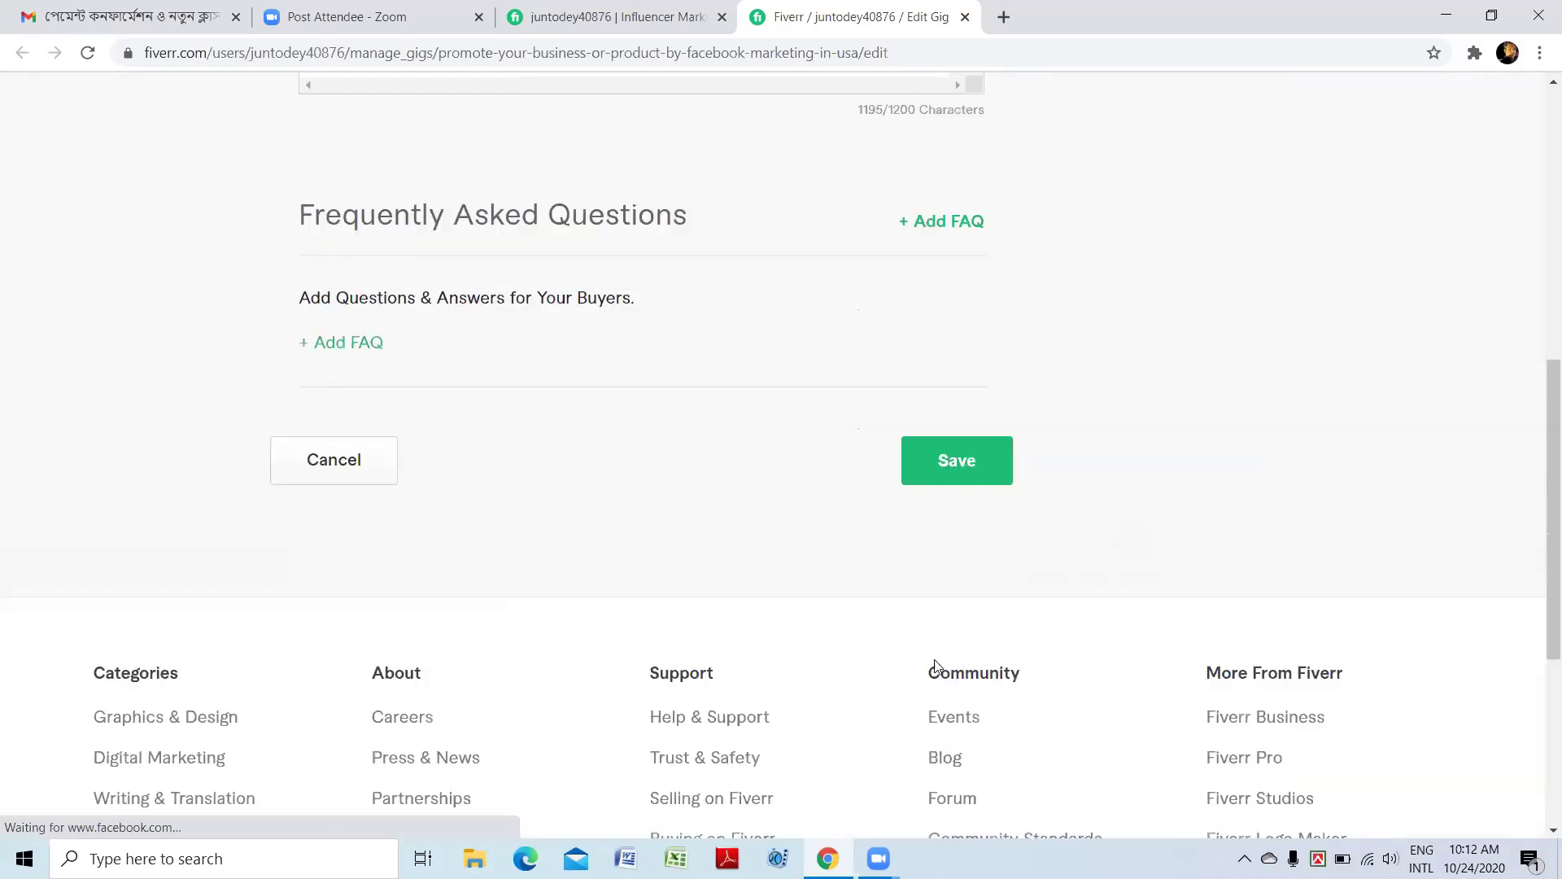
left_click(928, 462)
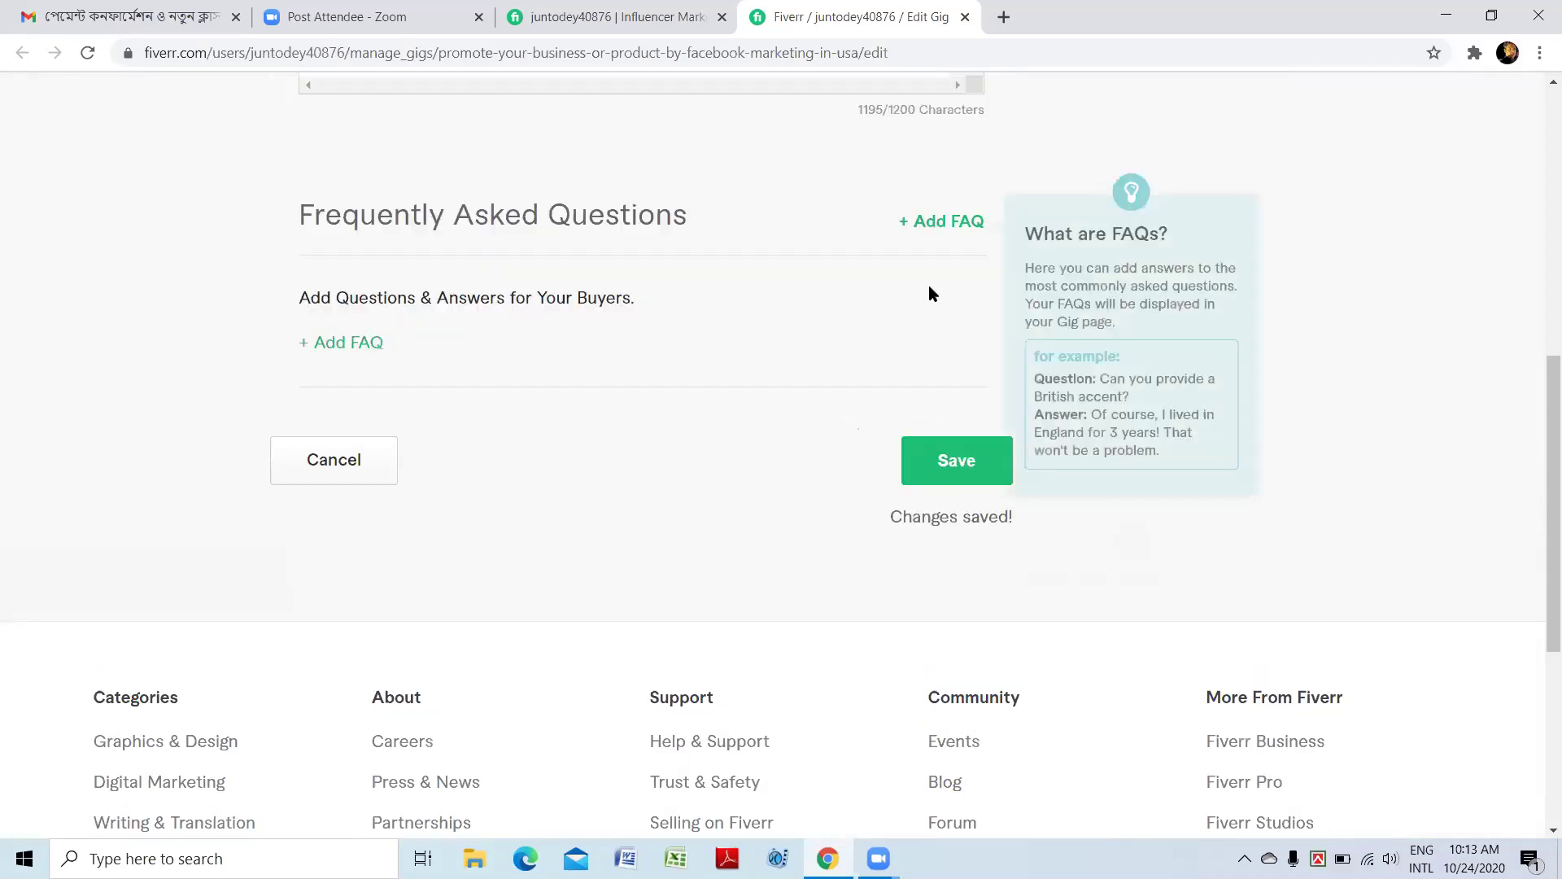
scroll(656, 322, "up", 2)
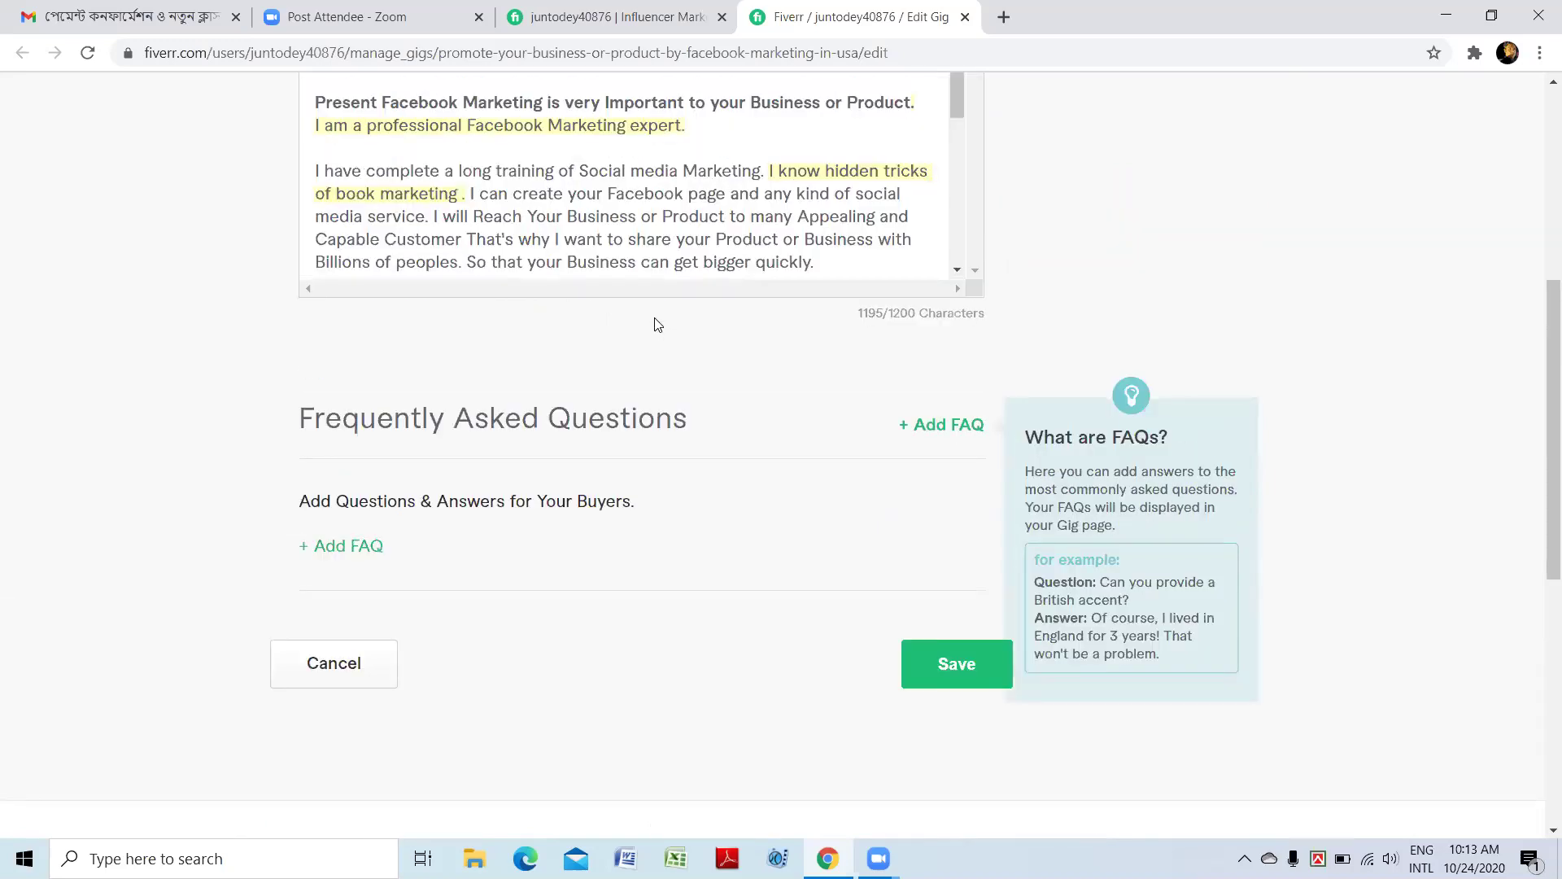
scroll(652, 321, "up", 5)
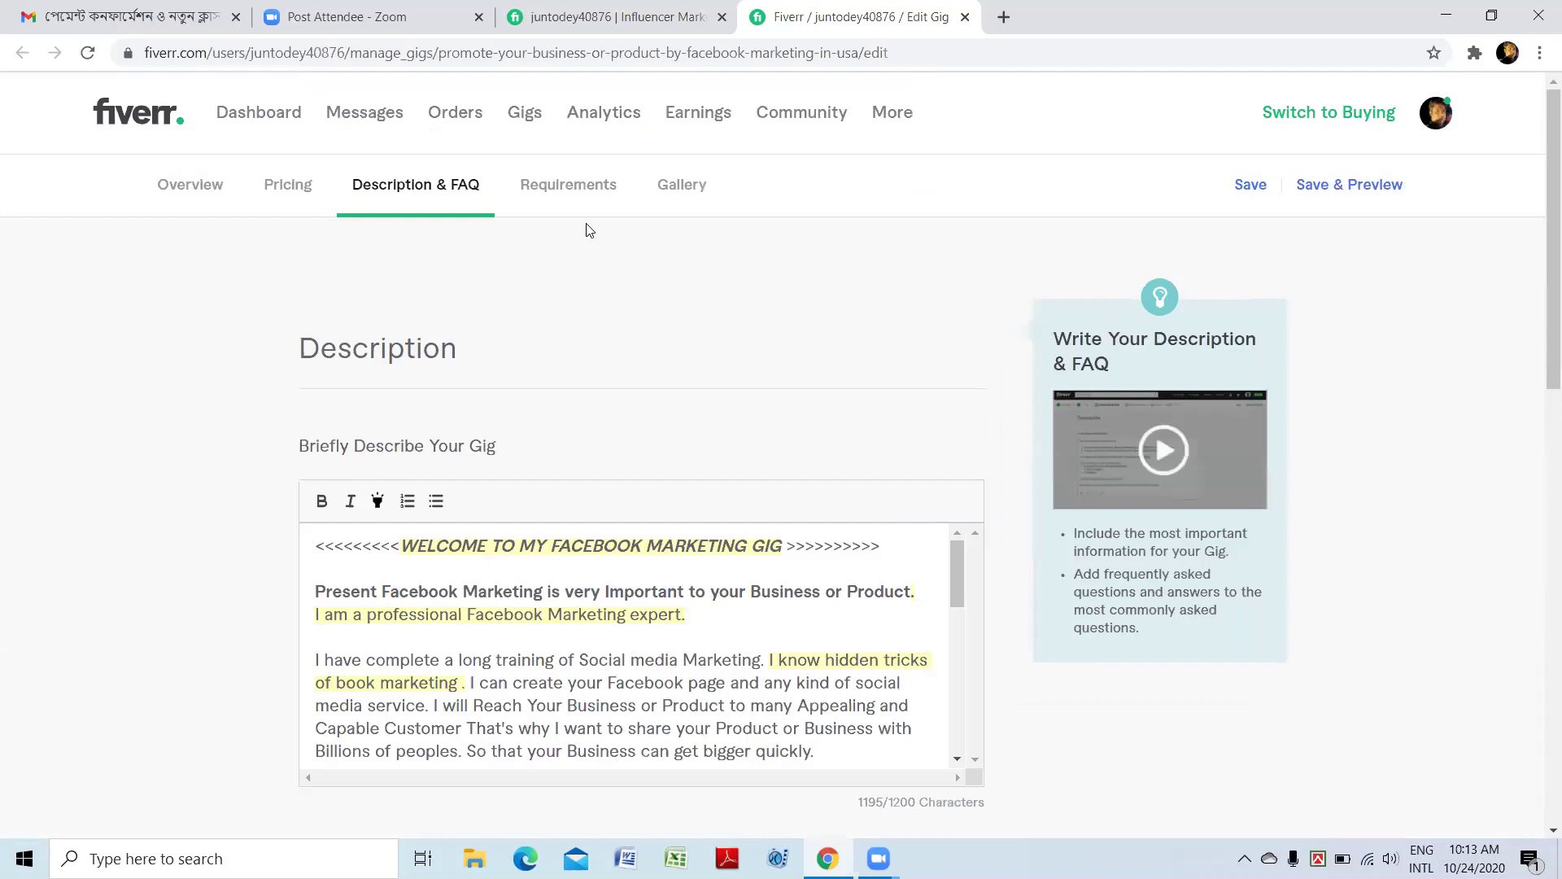
- Change the answer form of the gig's product image, link and description requirement to Attachment and update the question
left_click(570, 187)
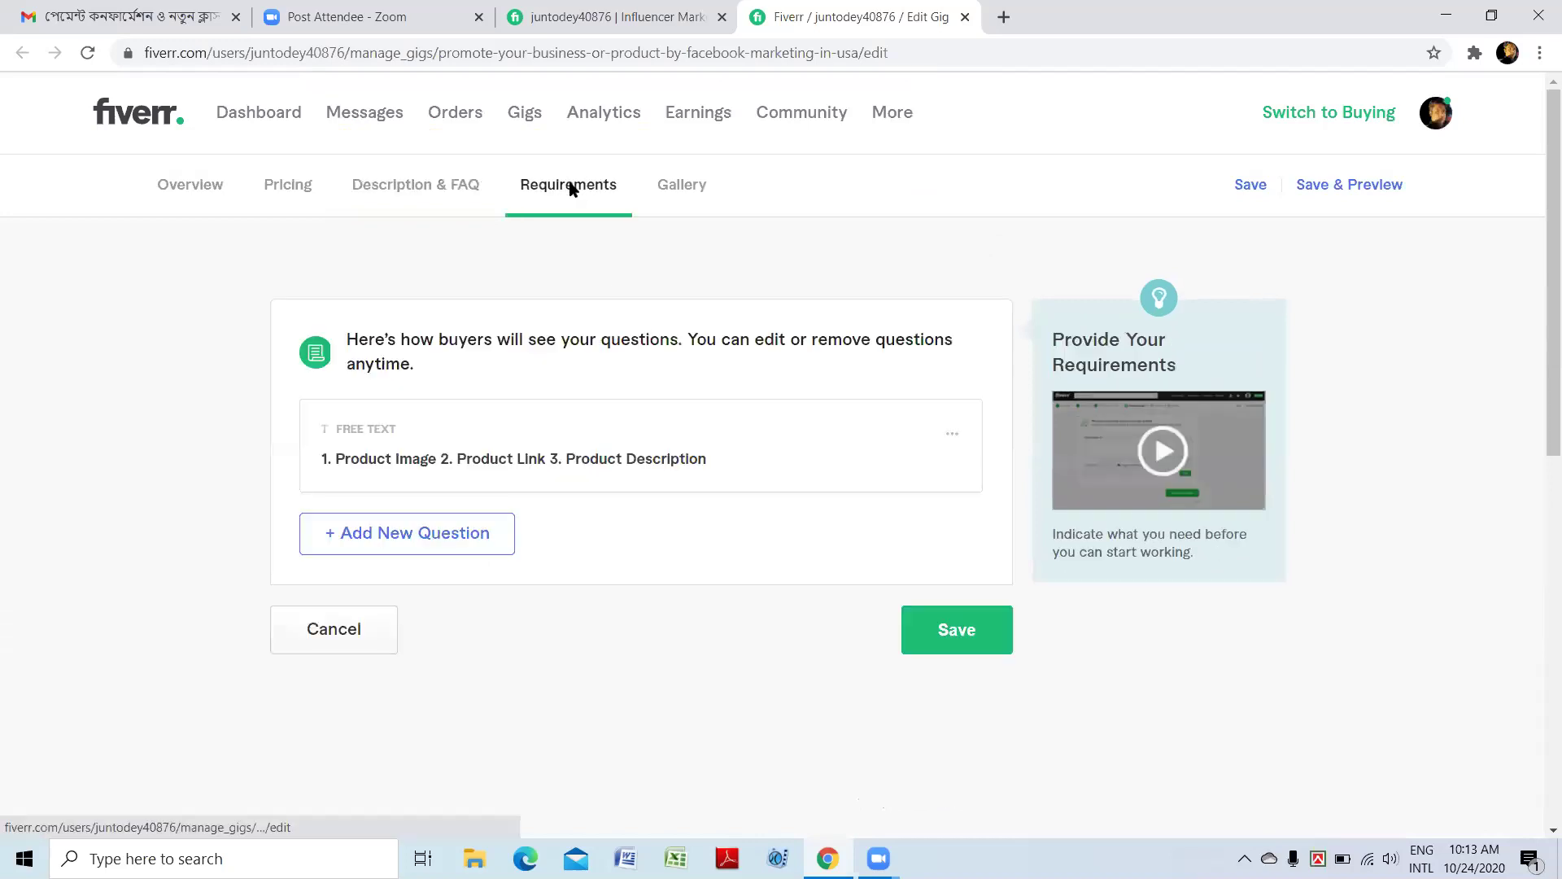
left_click(688, 192)
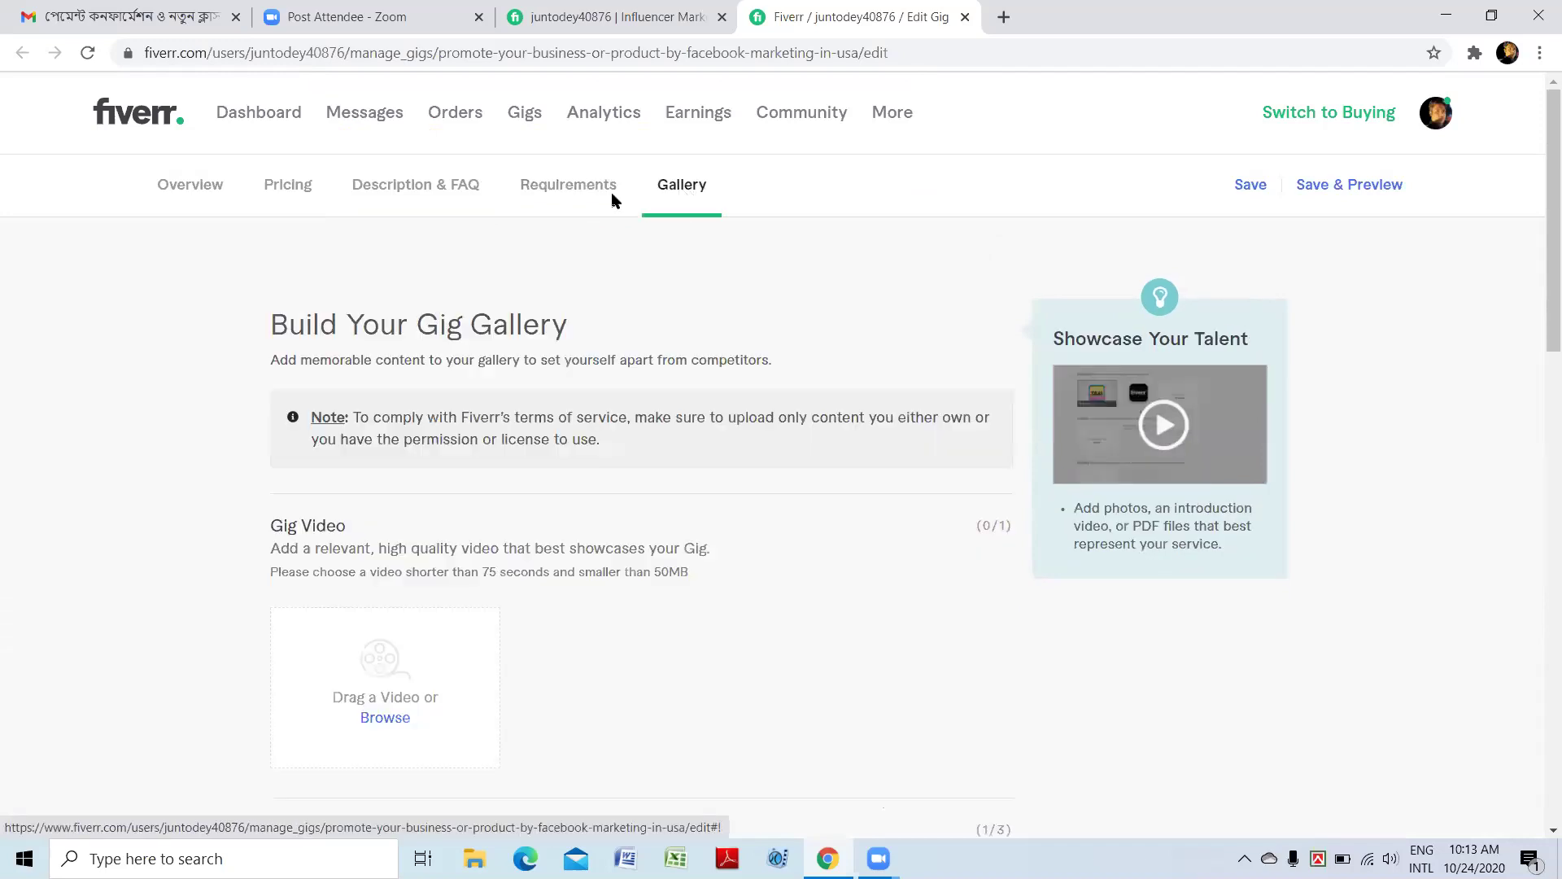
left_click(567, 194)
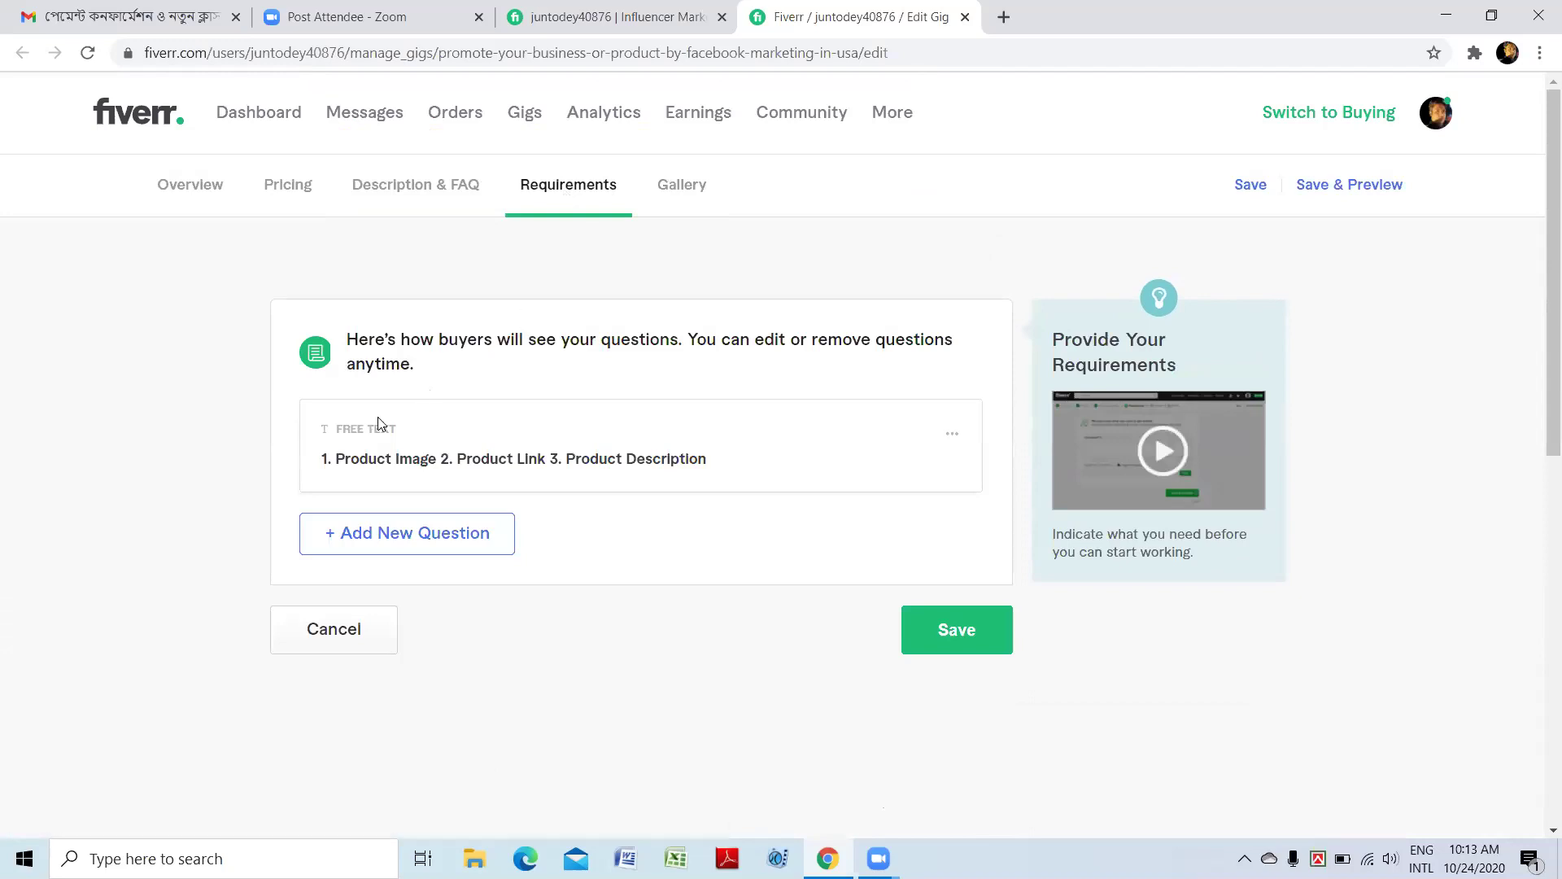
left_click(959, 434)
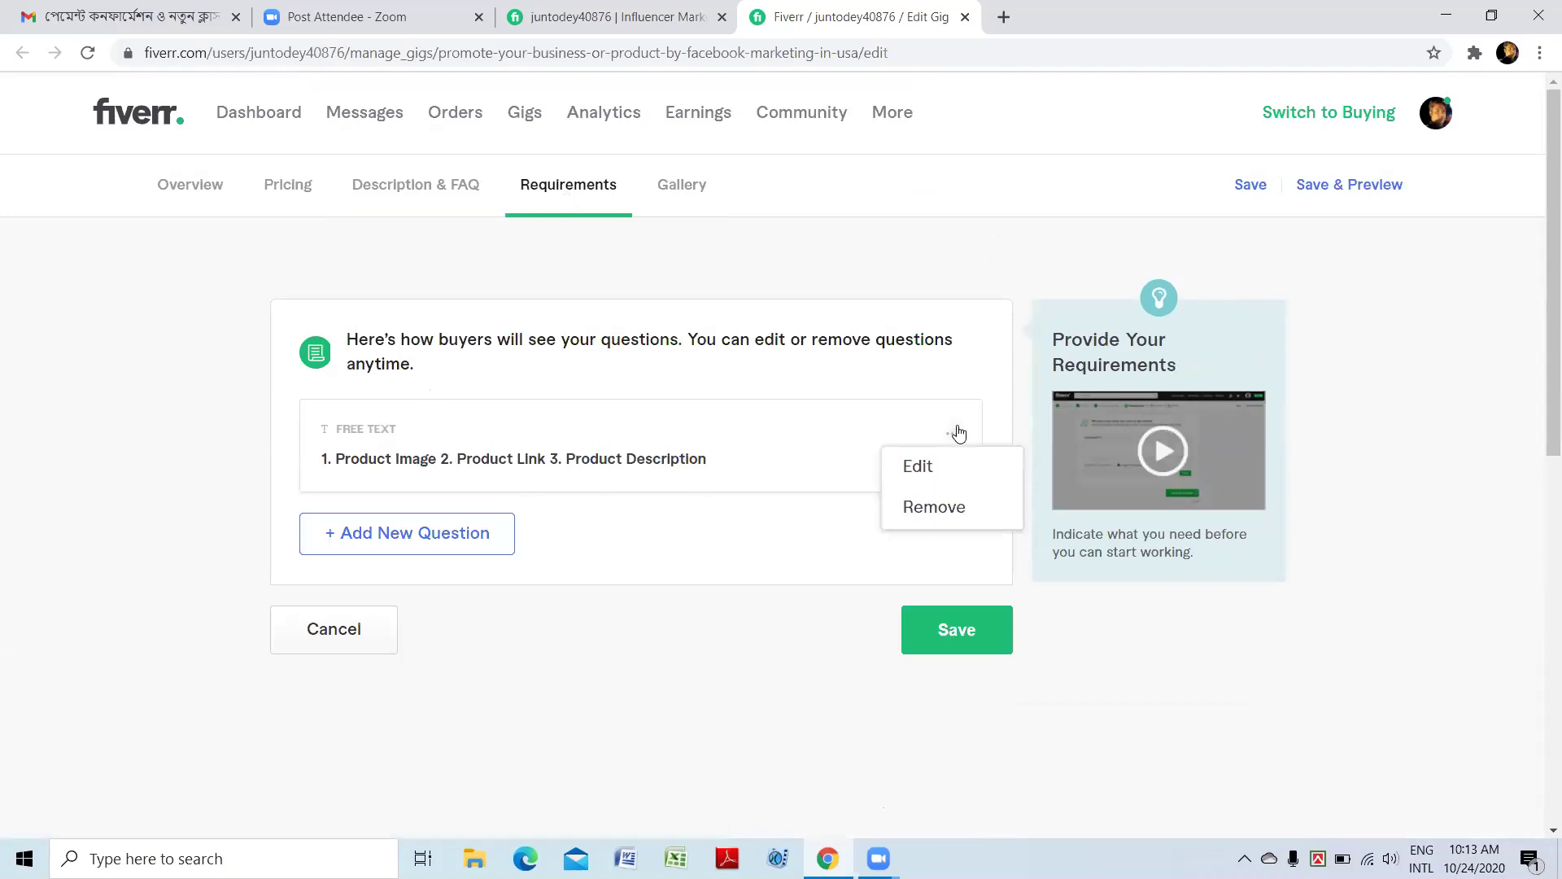
left_click(928, 468)
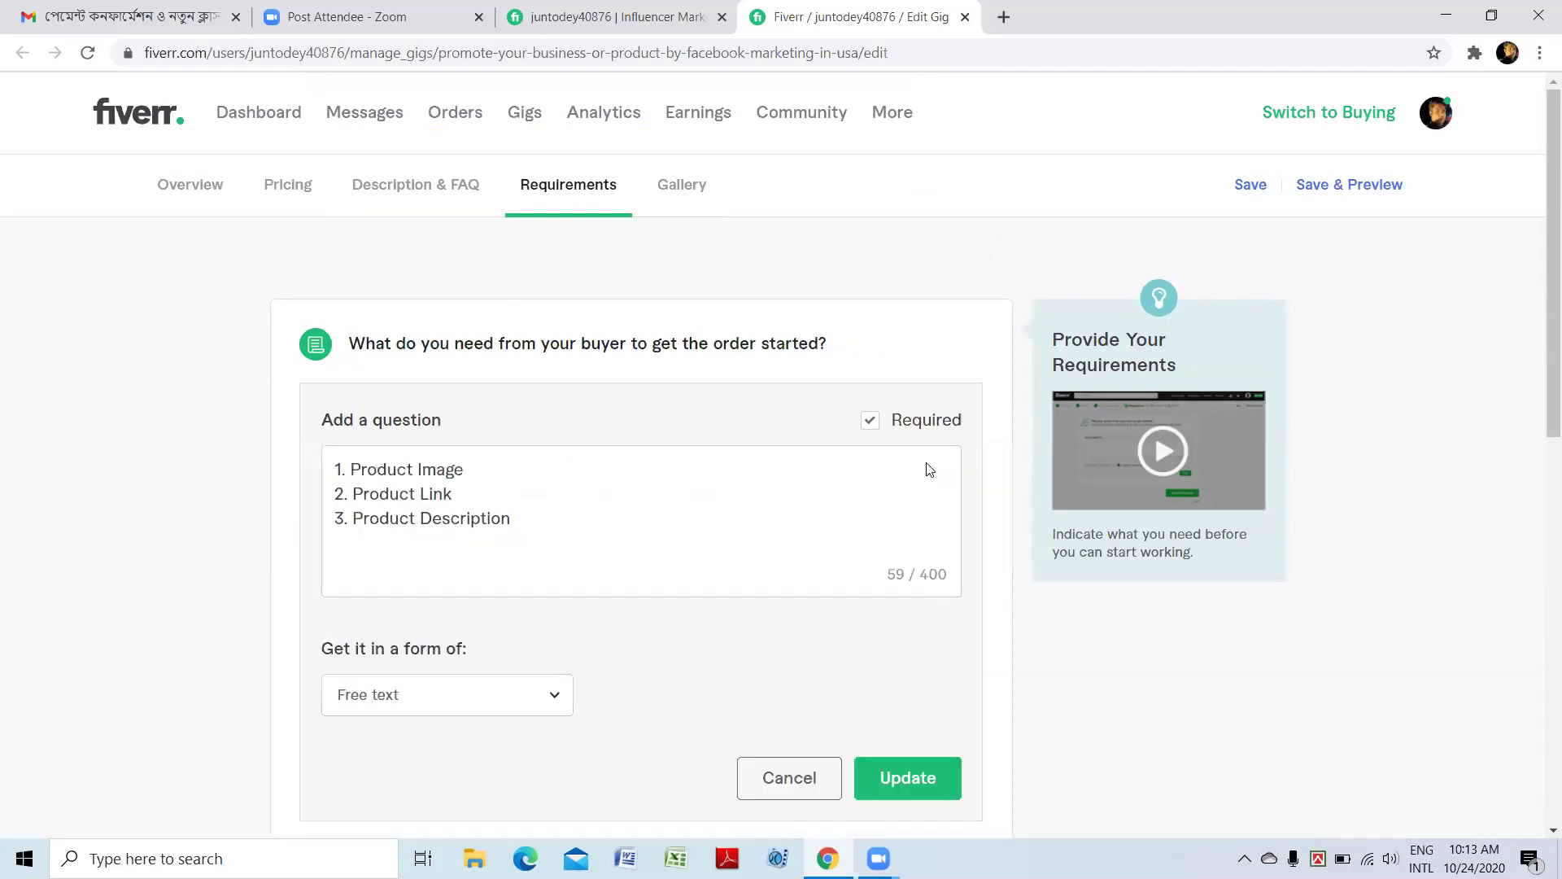
left_click(482, 708)
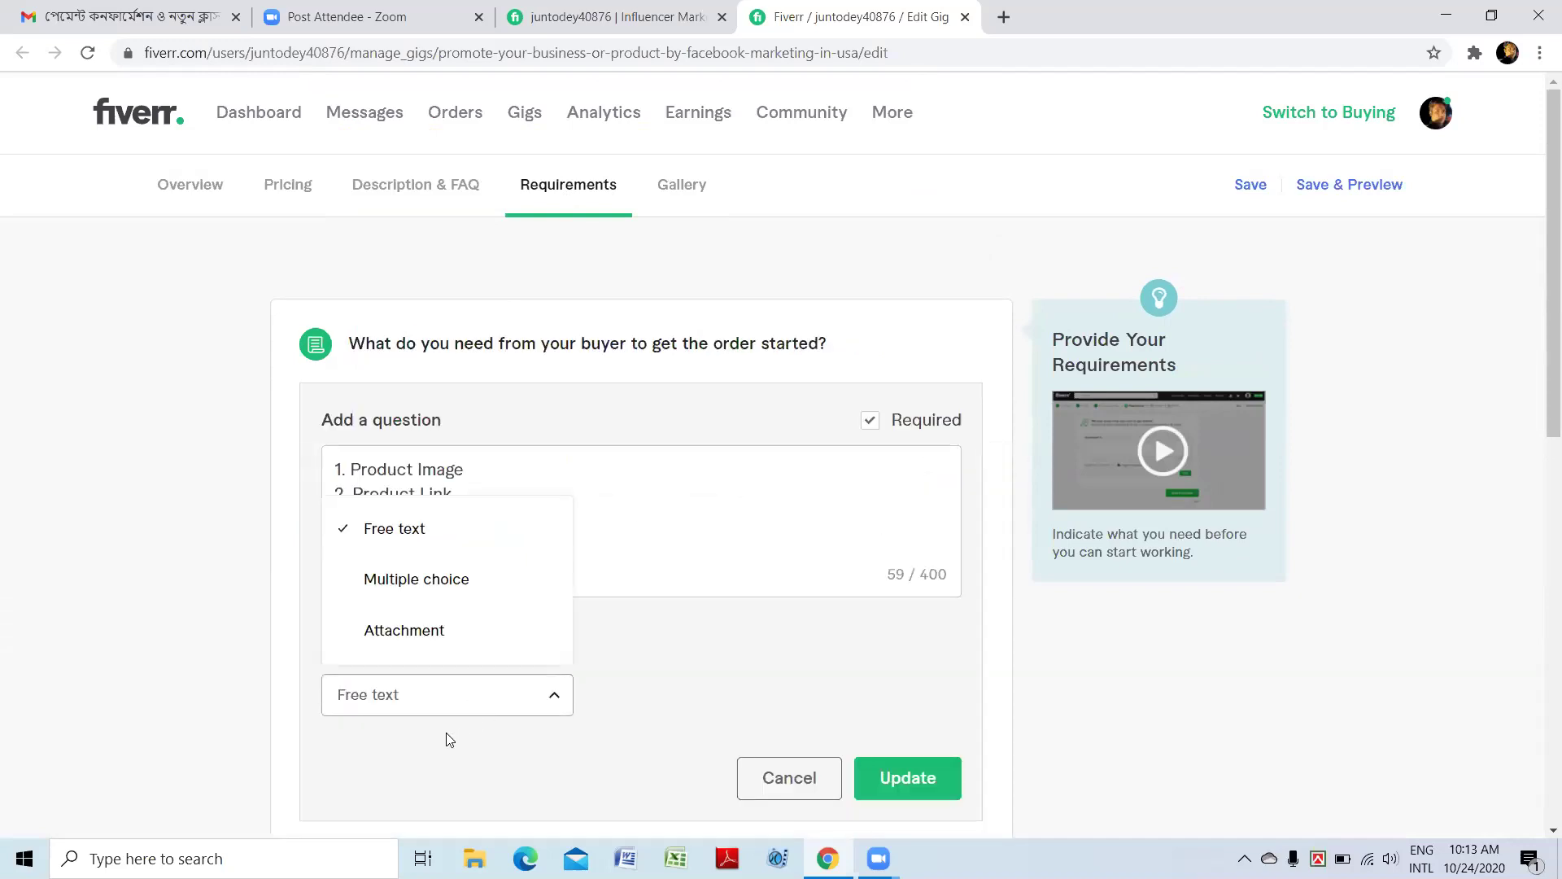
left_click(393, 636)
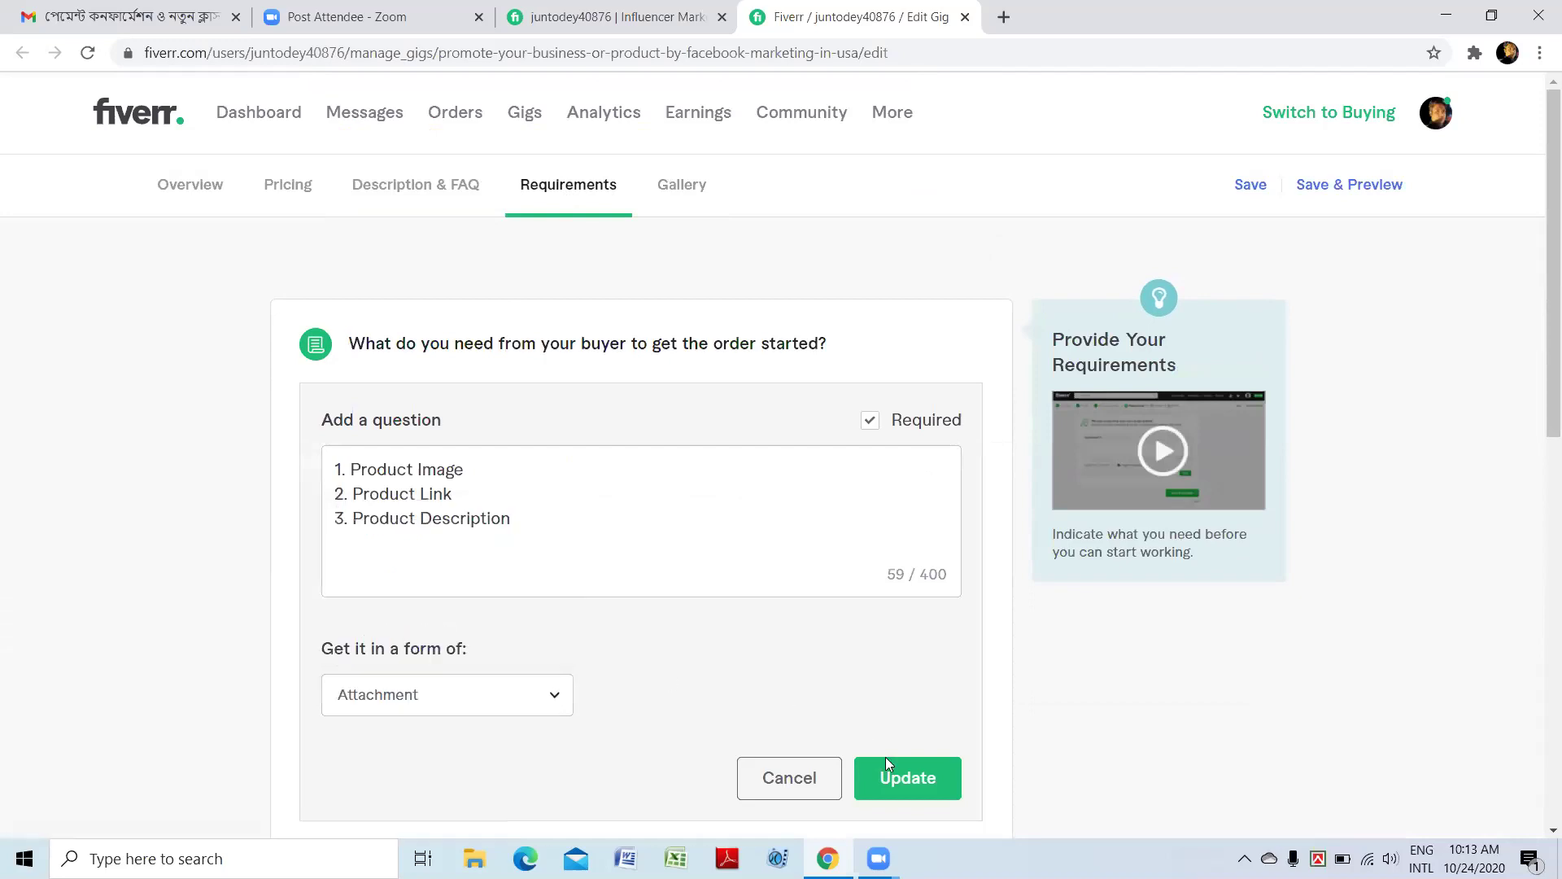
left_click(897, 797)
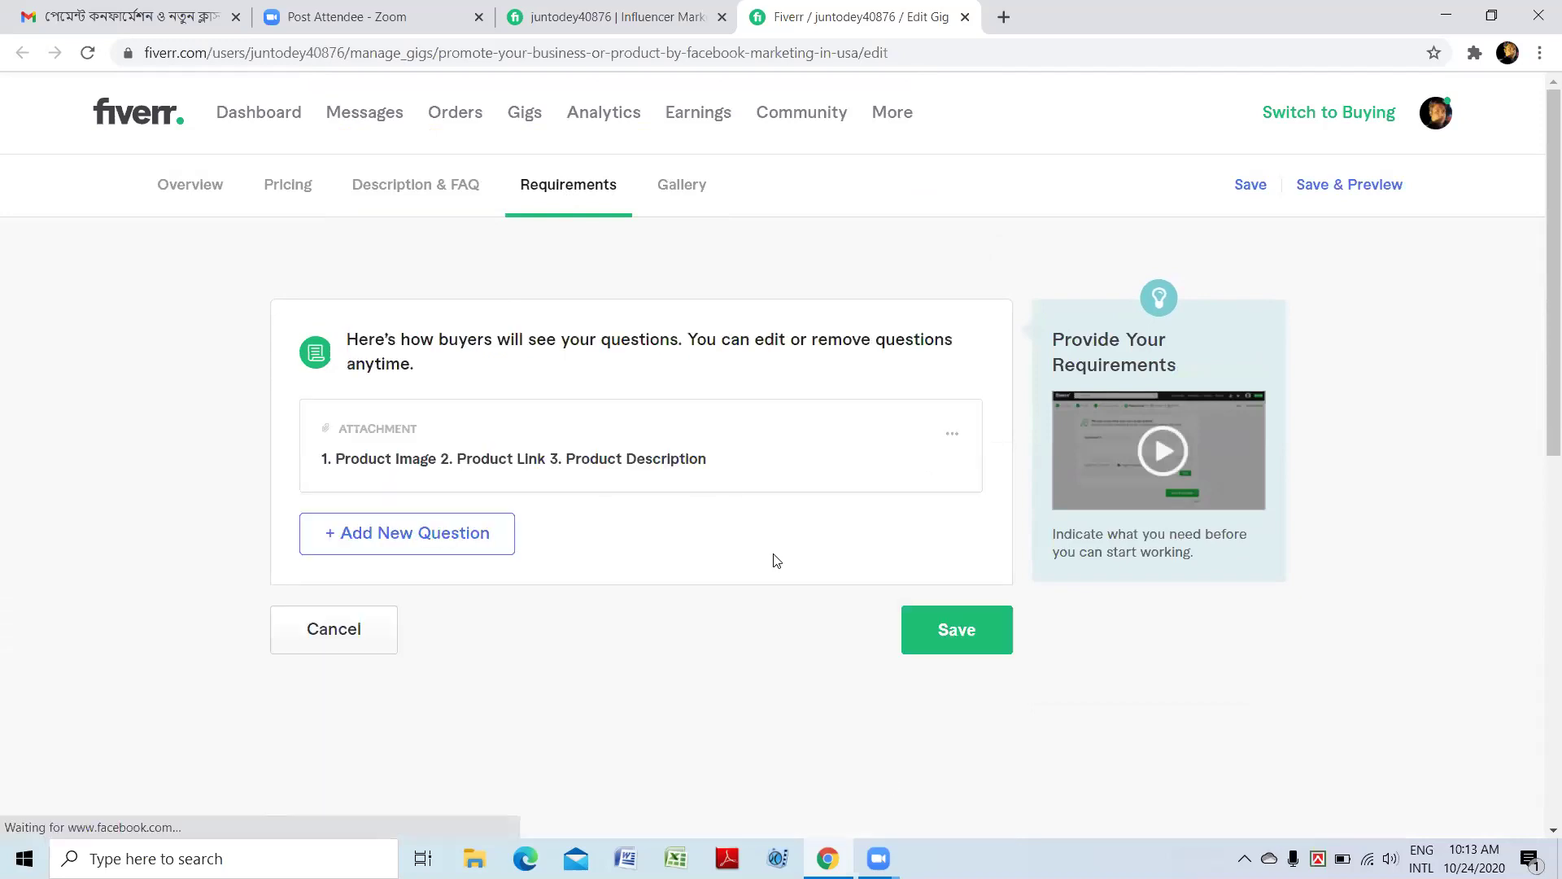
- Review the gig's Gallery section, including its video, photo and PDF areas and the photo upload guidelines
left_click(676, 192)
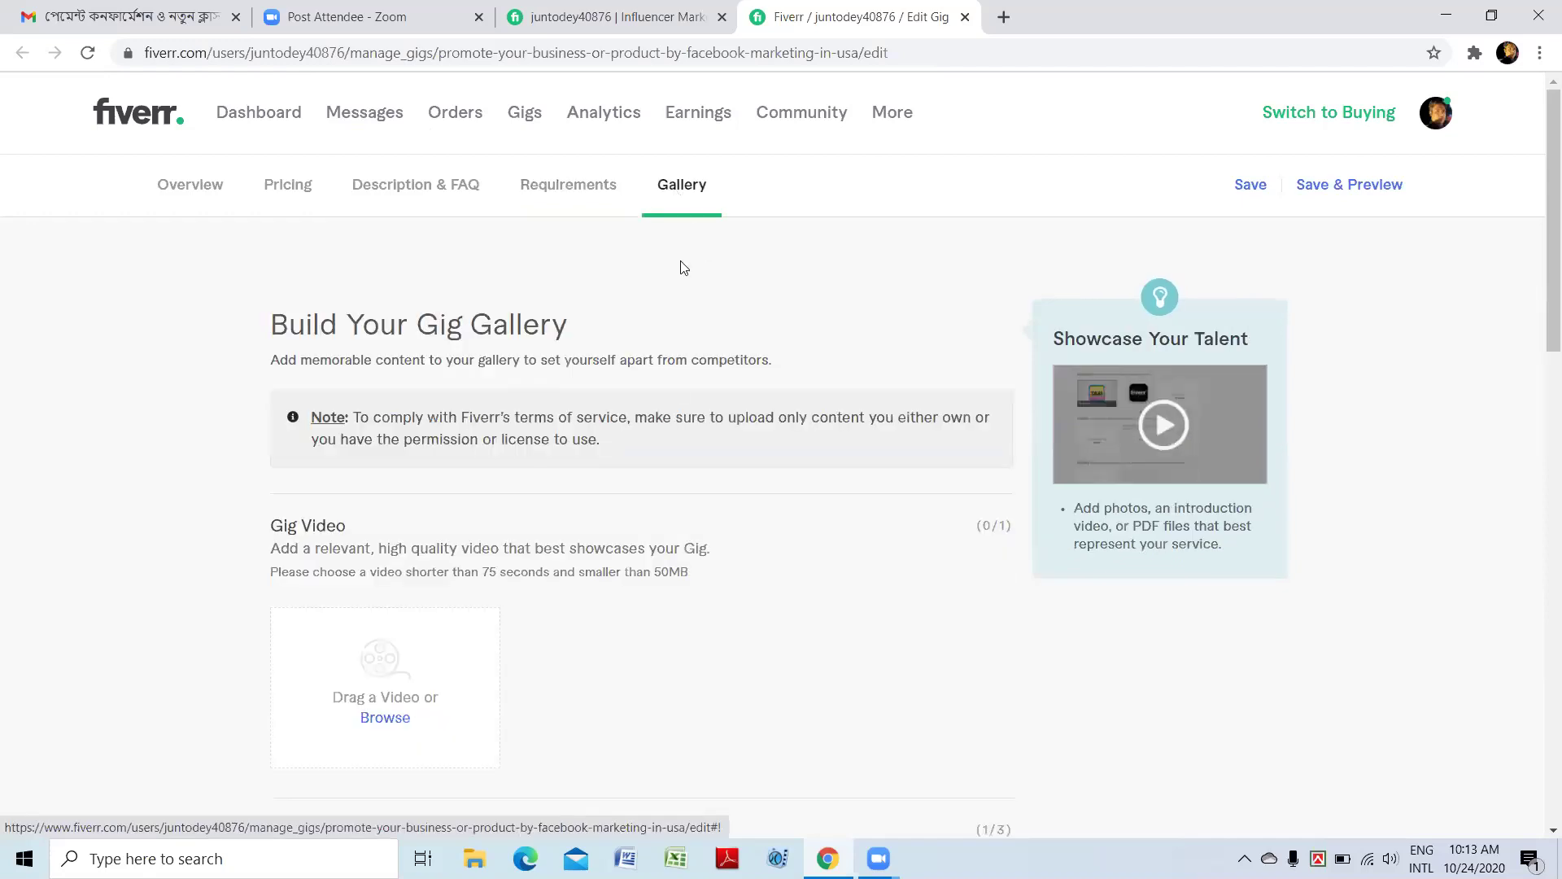
scroll(665, 430, "down", 5)
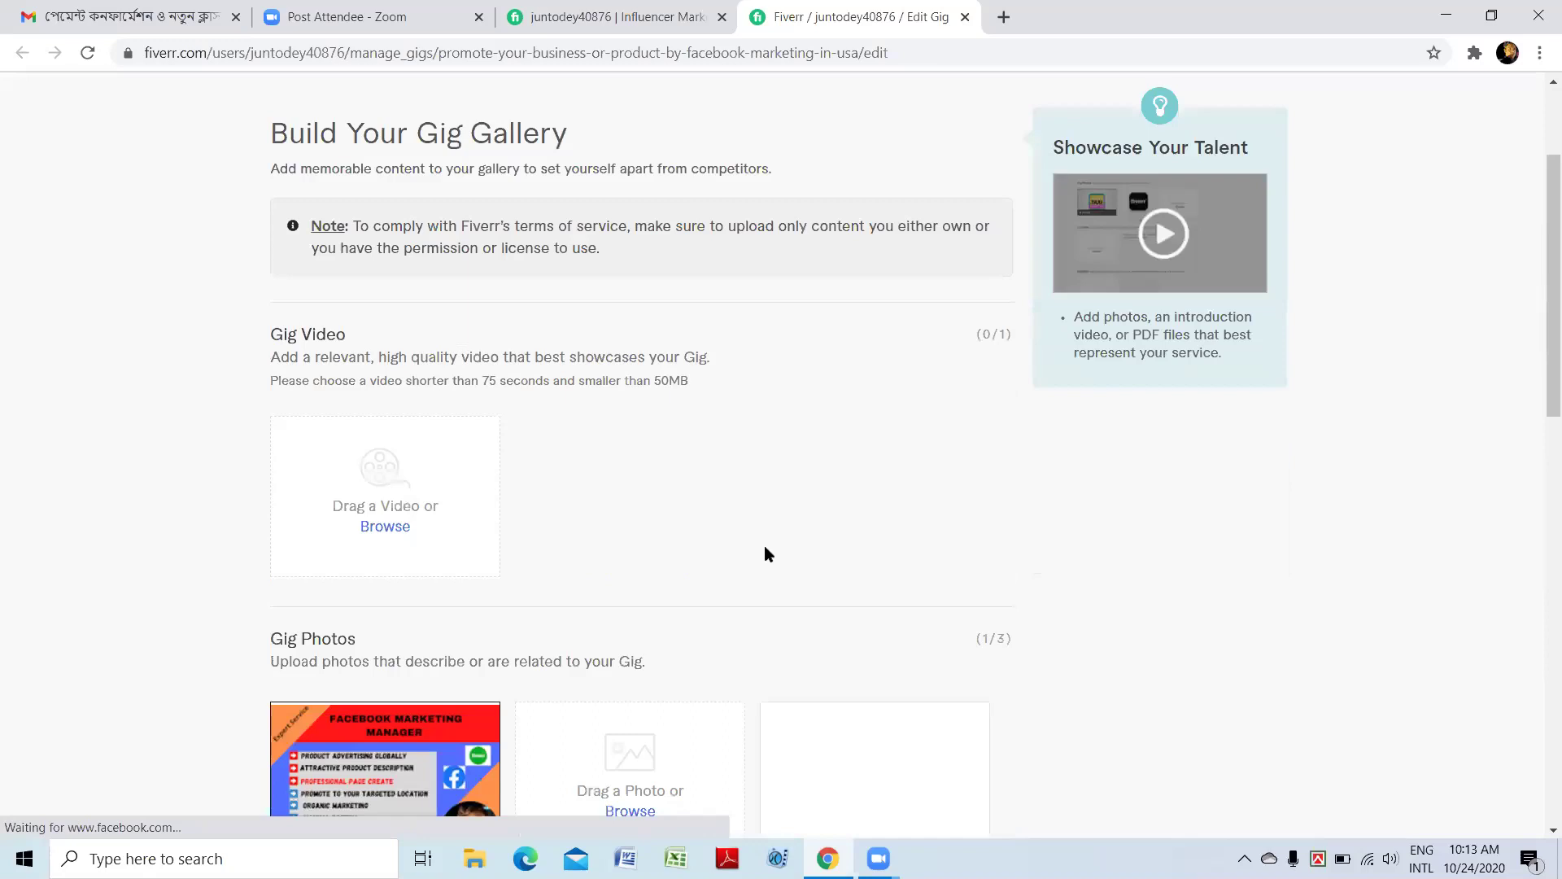
scroll(559, 535, "down", 4)
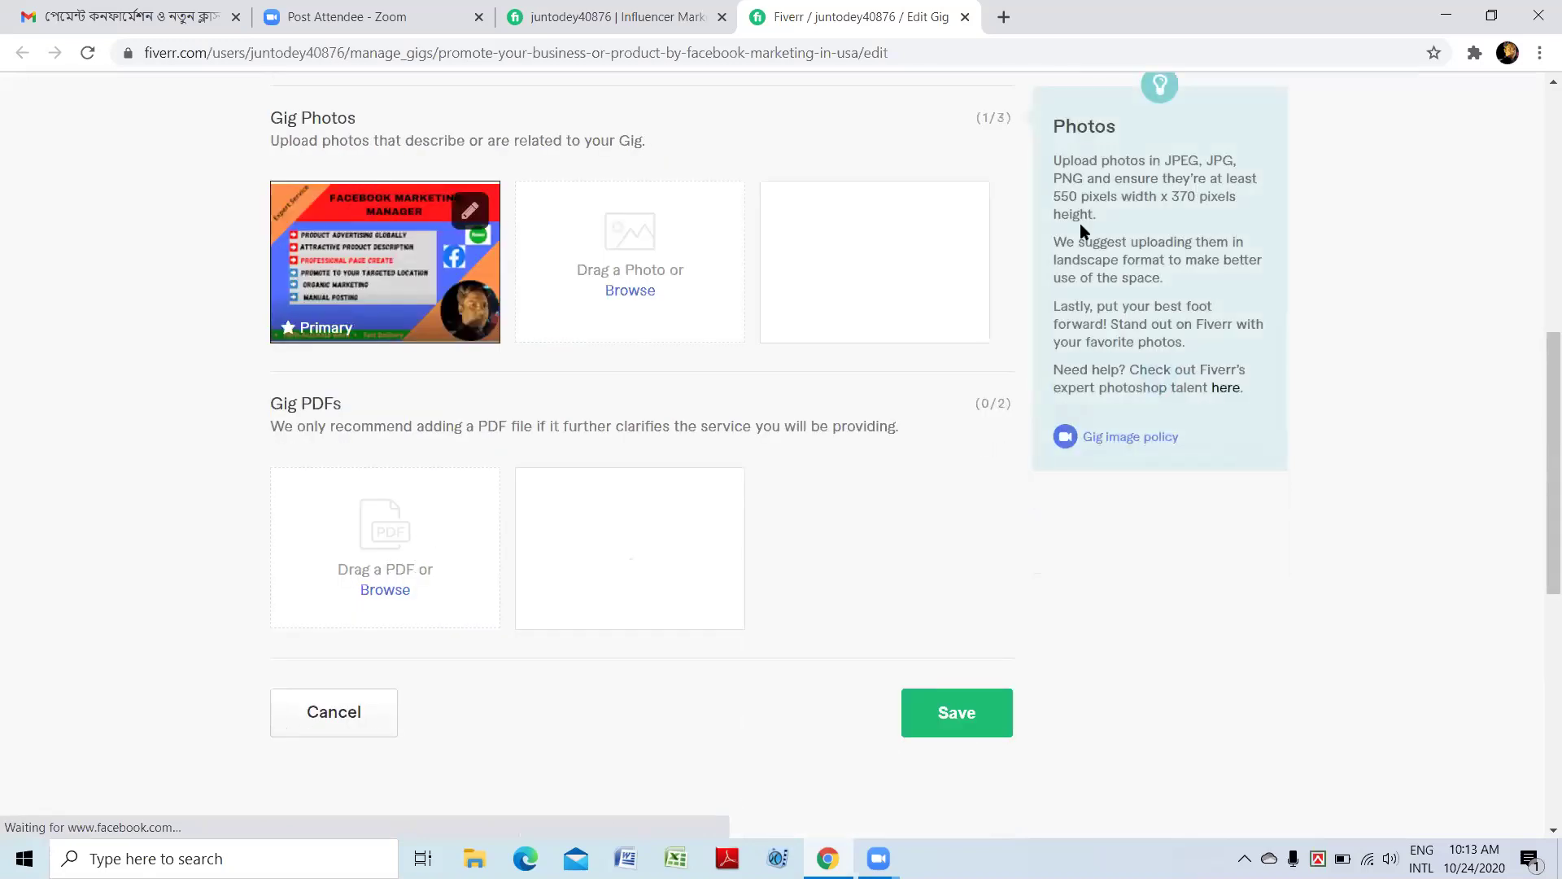
scroll(1059, 256, "up", 2)
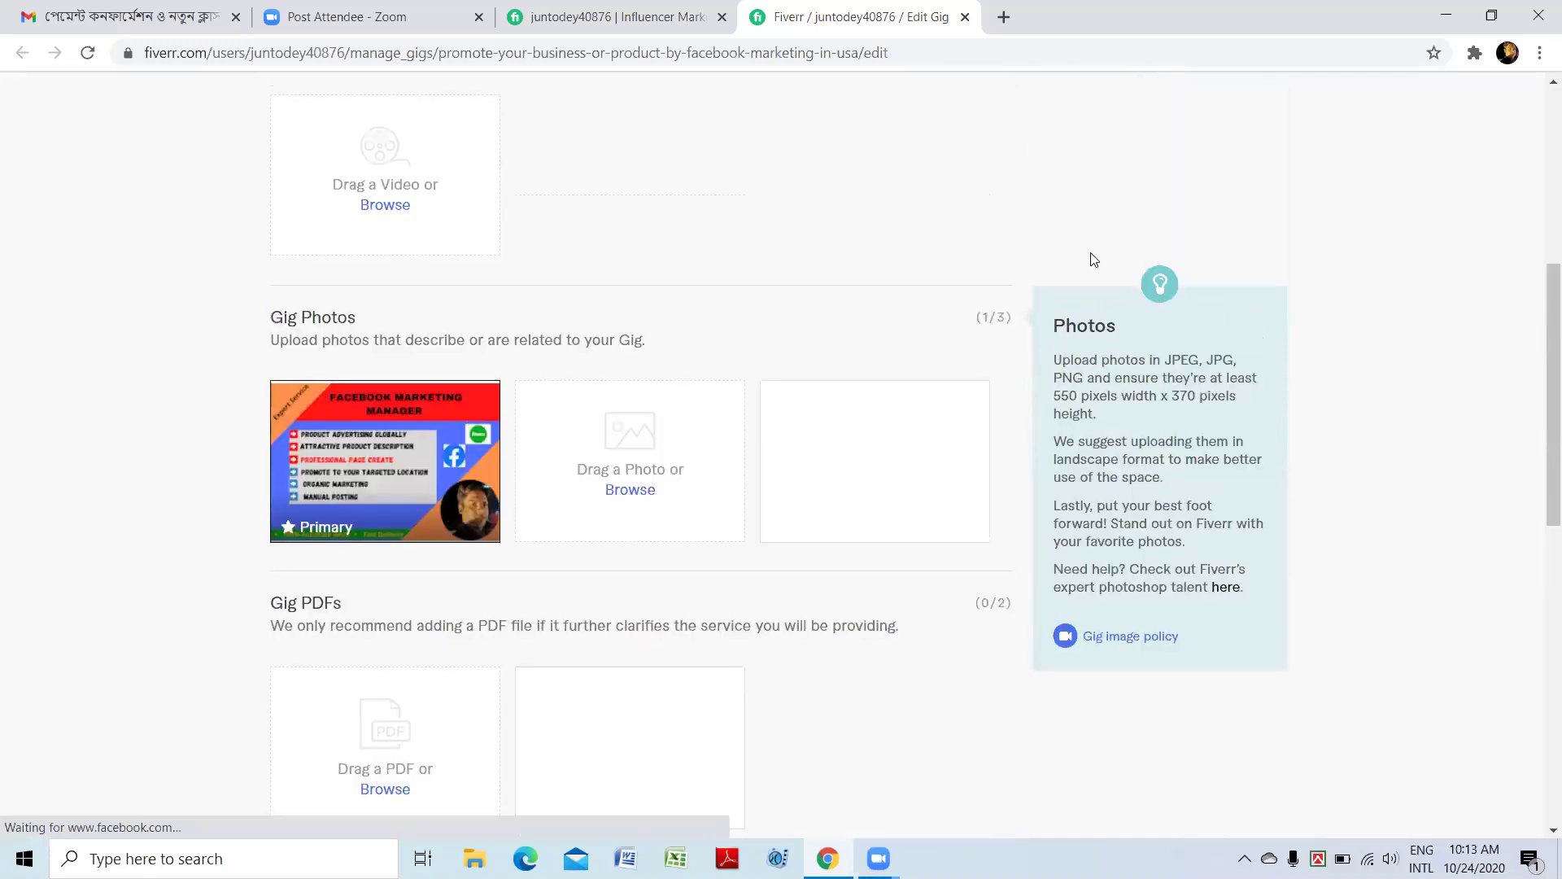
scroll(1208, 237, "up", 6)
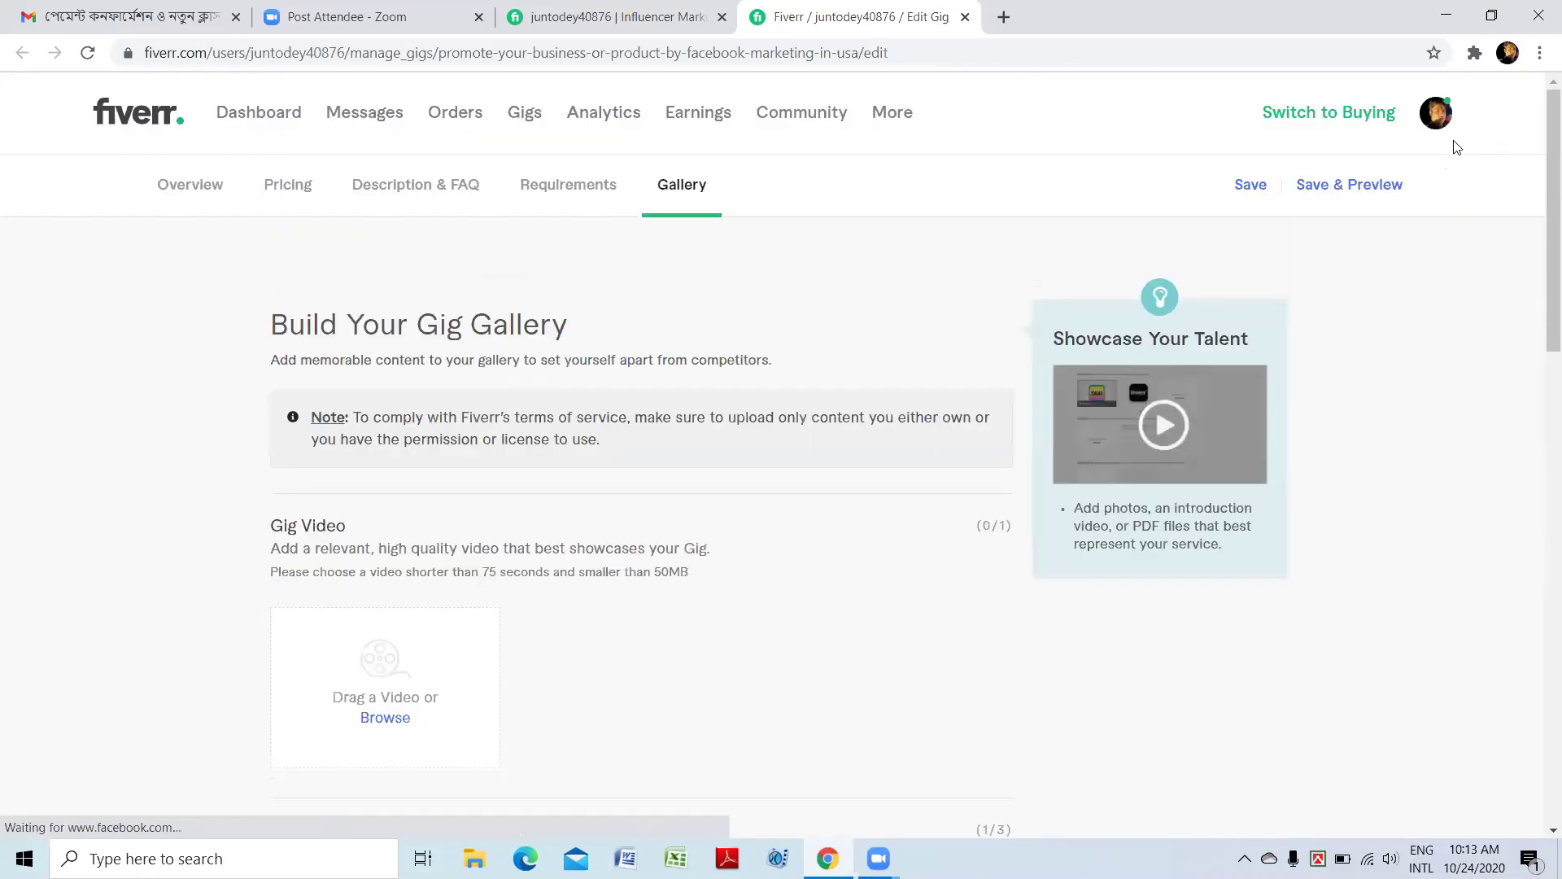
- Open the Facebook marketing gig from the seller profile and review its public page
left_click(1436, 118)
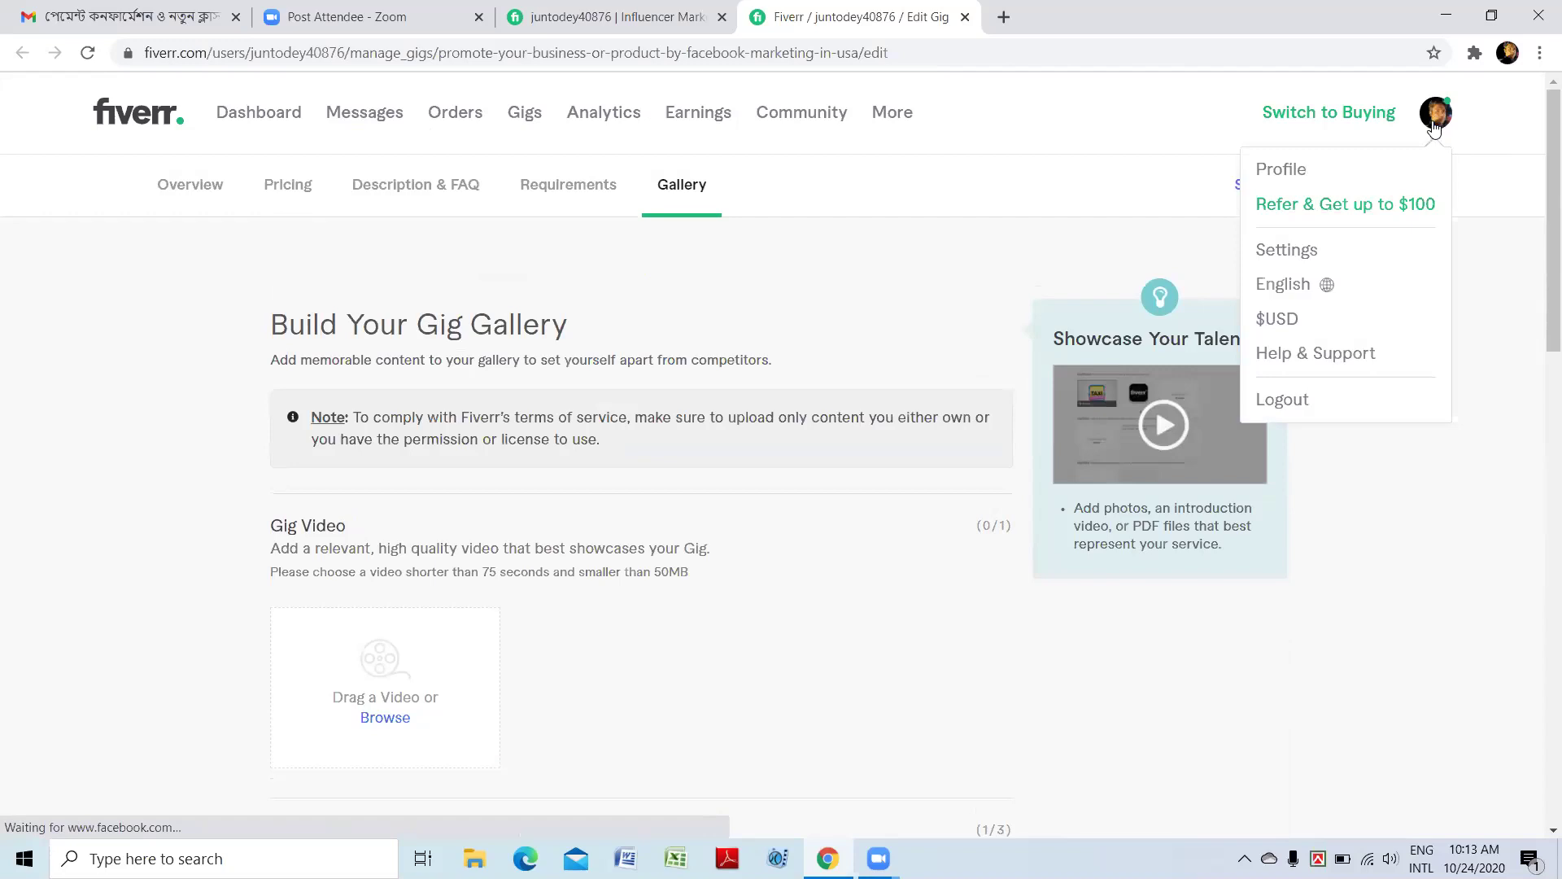
left_click(1274, 170)
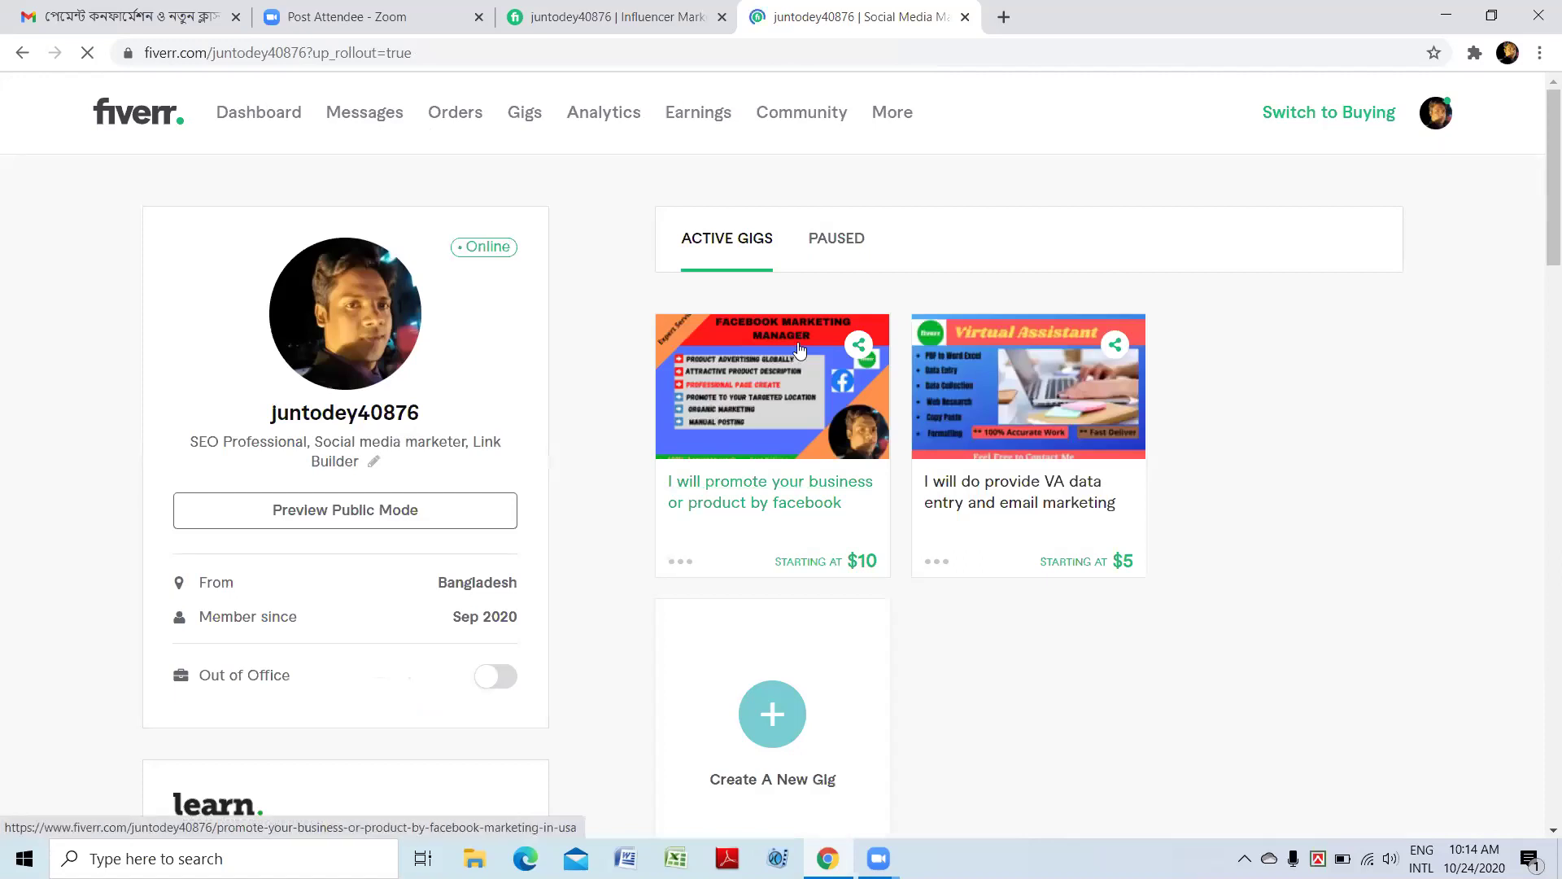
left_click(800, 348)
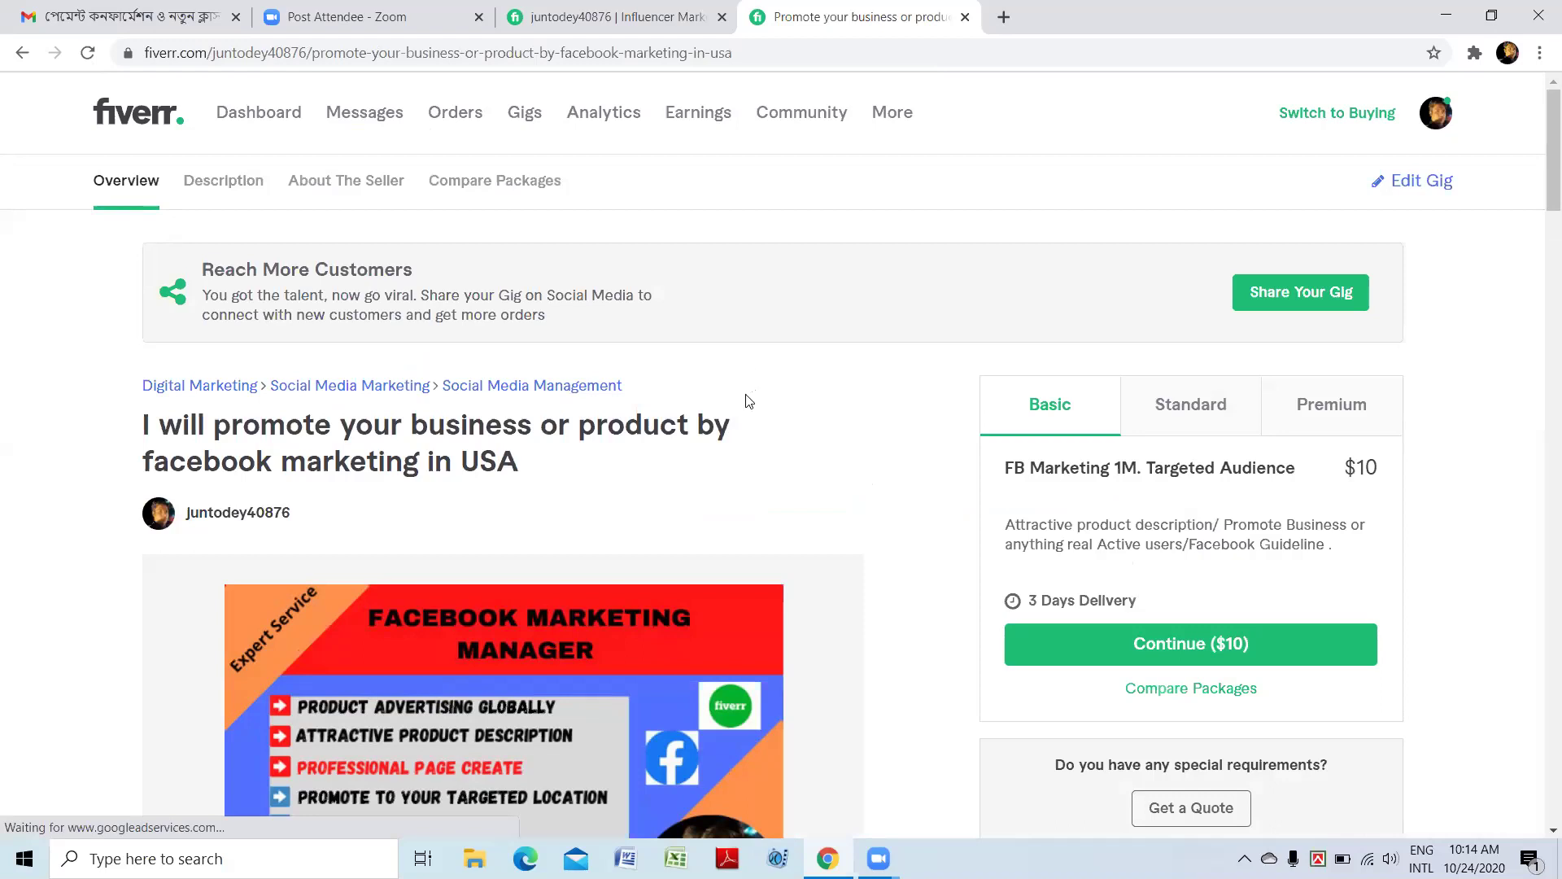
scroll(749, 400, "down", 1)
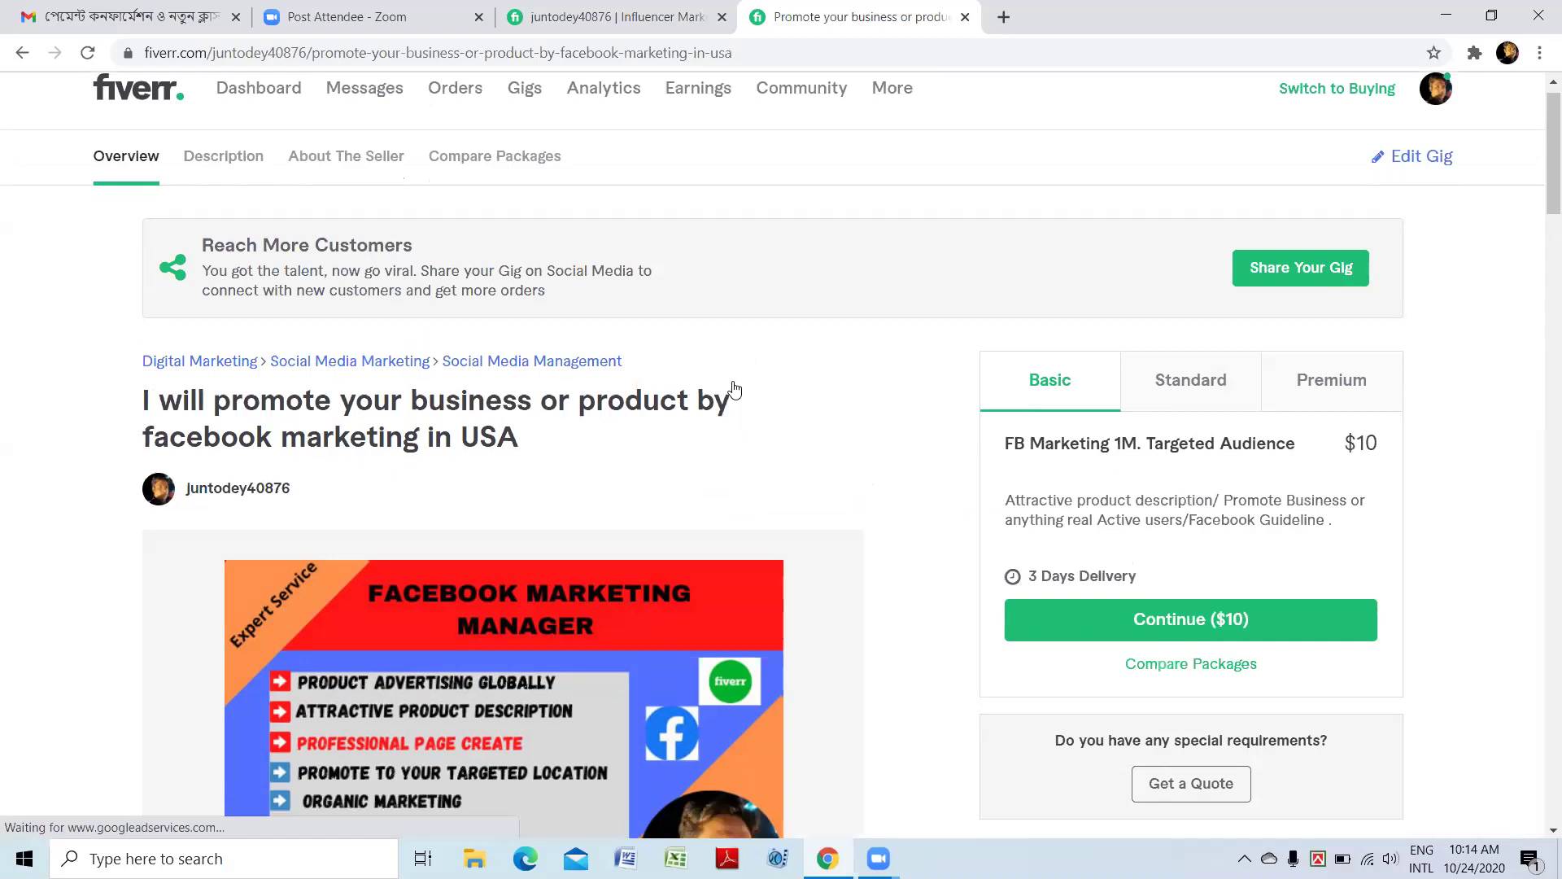
scroll(734, 389, "down", 2)
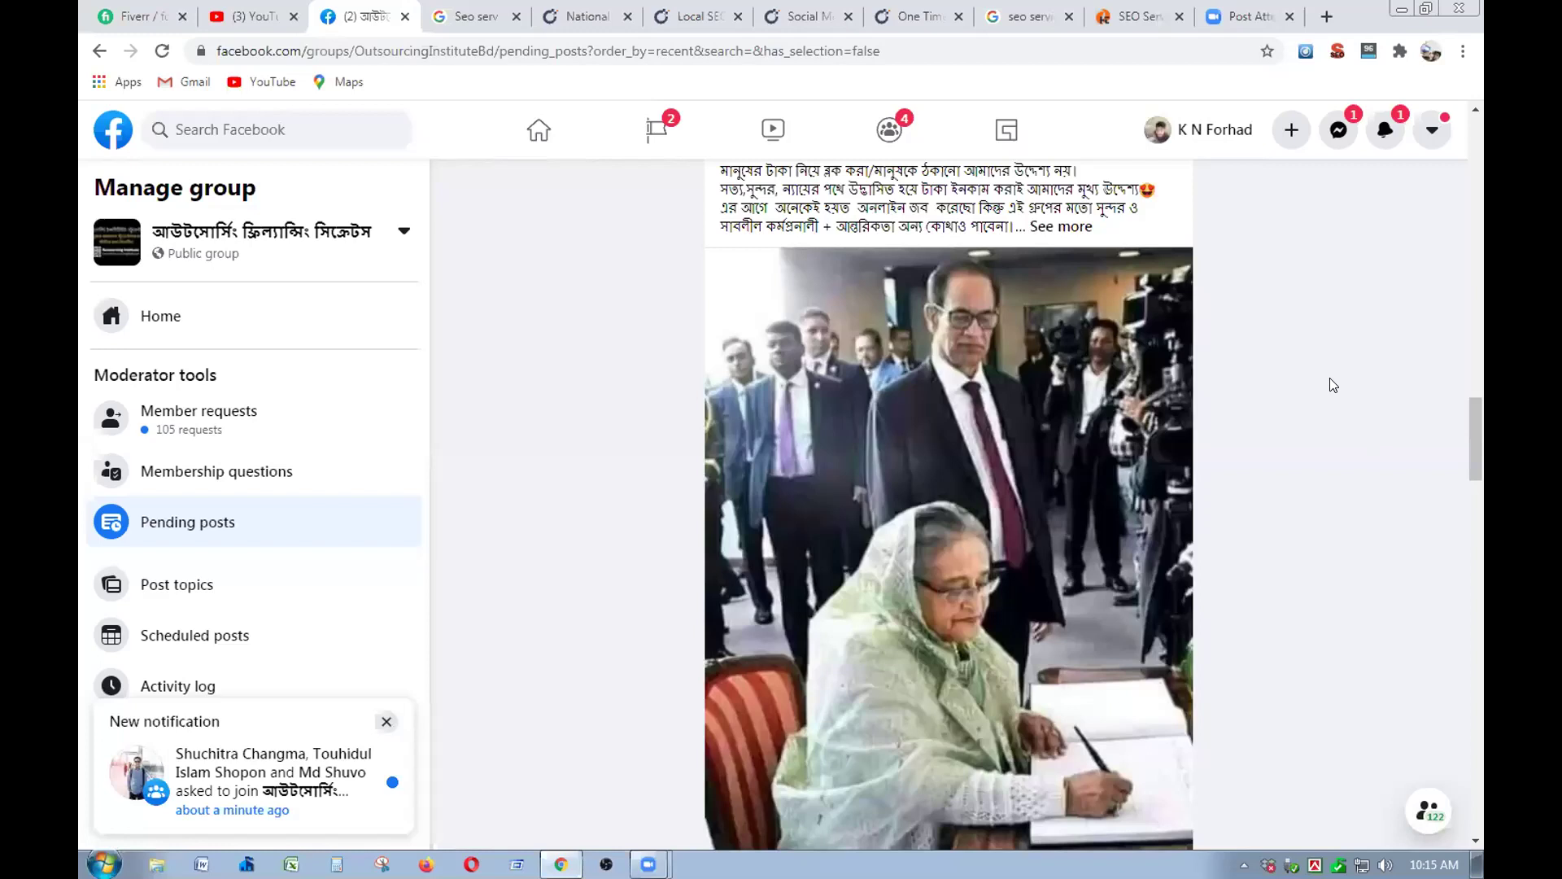
- Check the new Facebook notifications and messages from the group's pending posts page
left_click(1382, 131)
left_click(1382, 133)
left_click(1341, 134)
left_click(1341, 134)
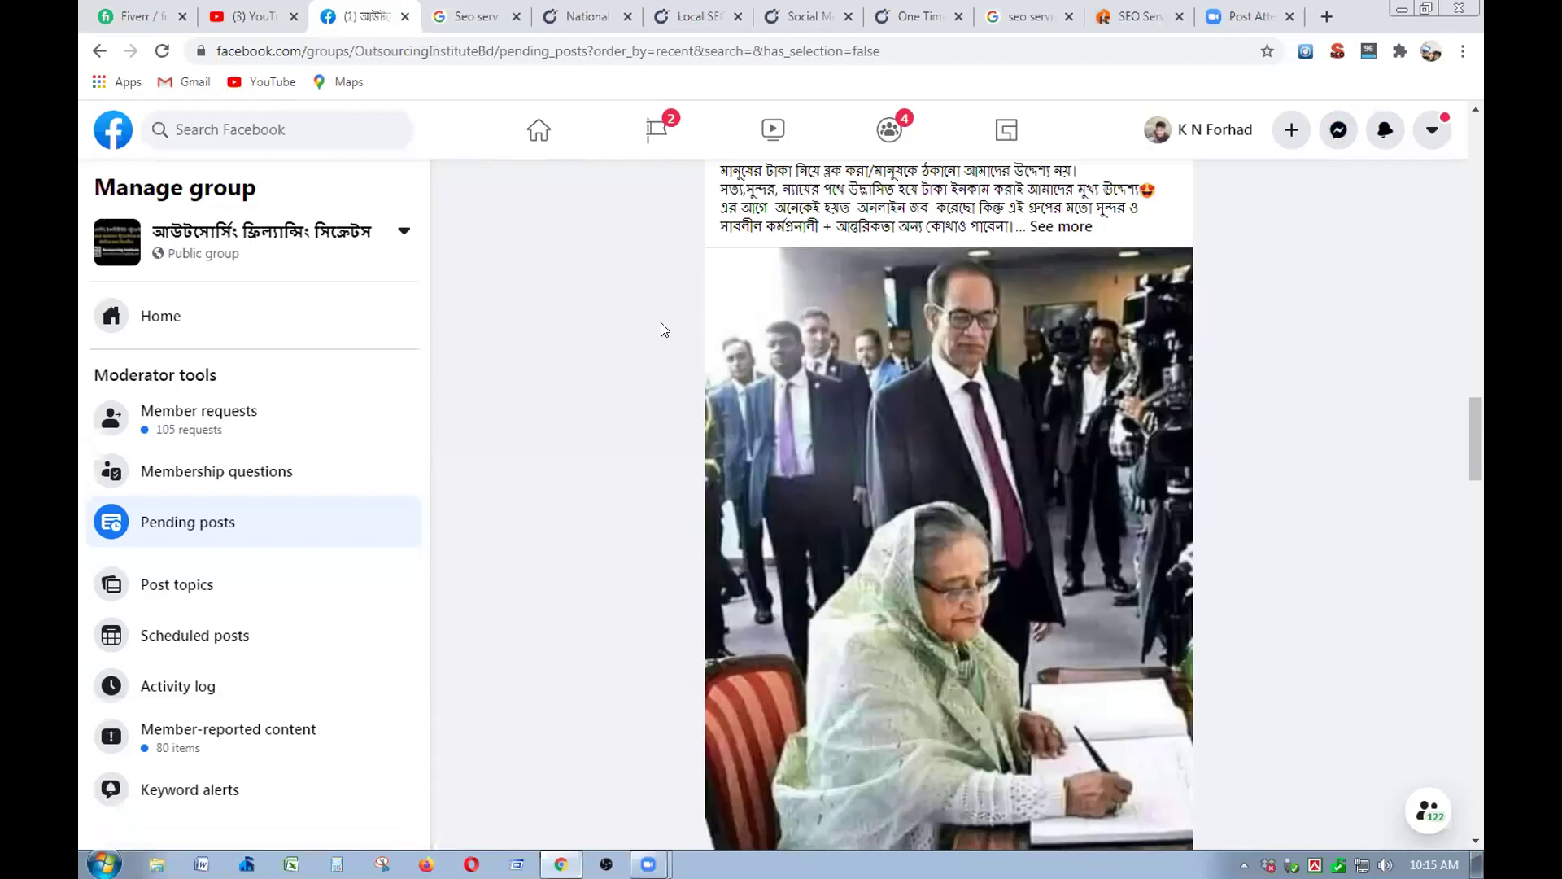
- Decline the pending group post with the photo of a woman signing a book
scroll(610, 335, "up", 3)
scroll(803, 360, "down", 8)
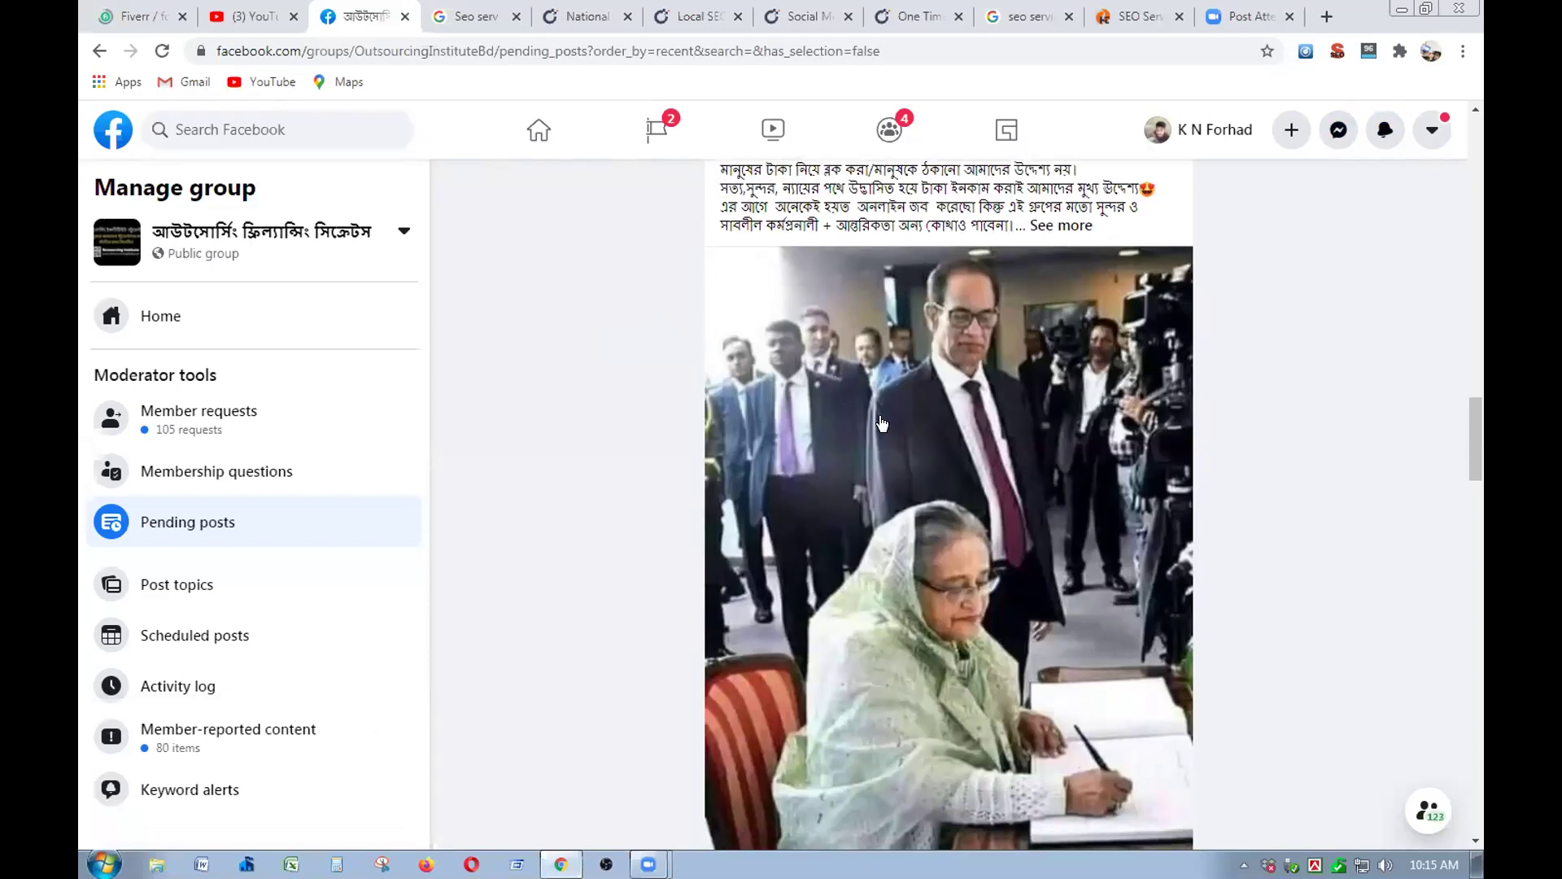
left_click(1023, 510)
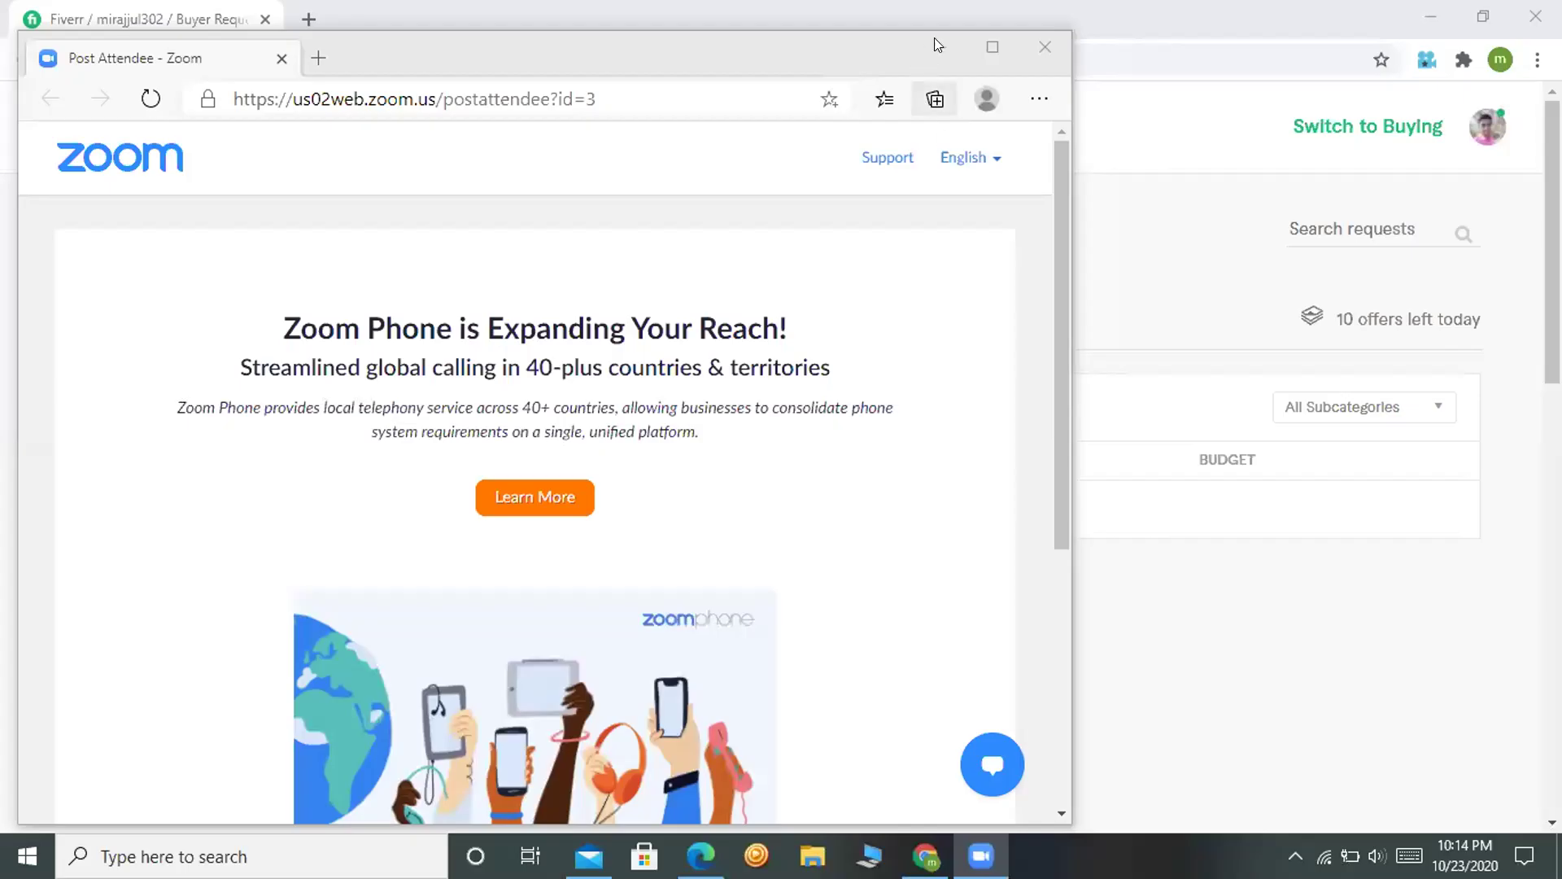
- Clear the Zoom page from view and read the two sent offers under Fiverr's Buyer Requests
left_click(924, 54)
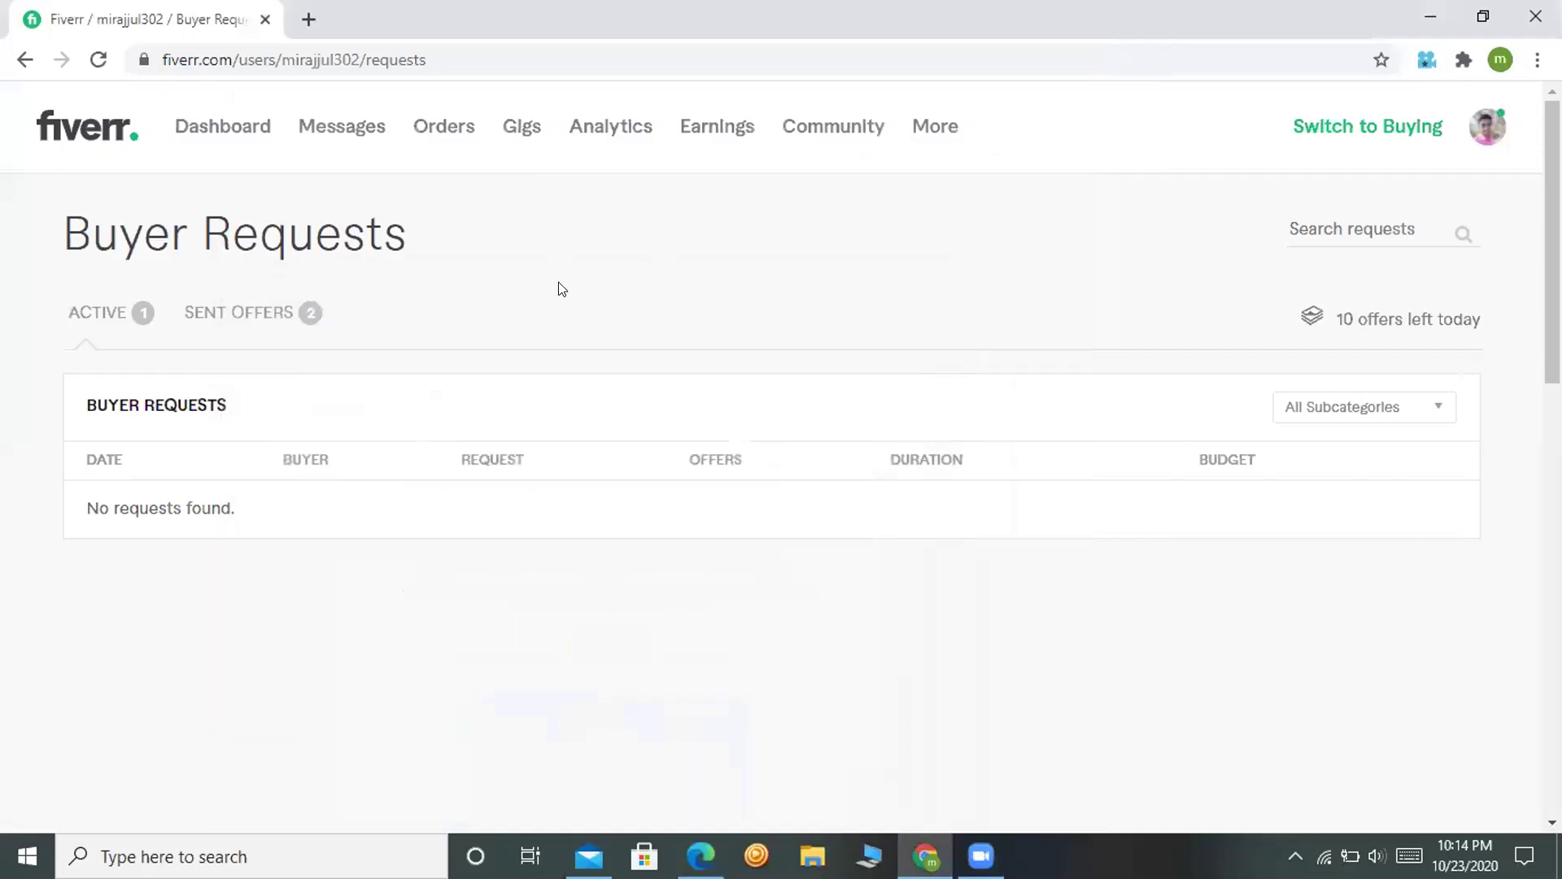
left_click(236, 323)
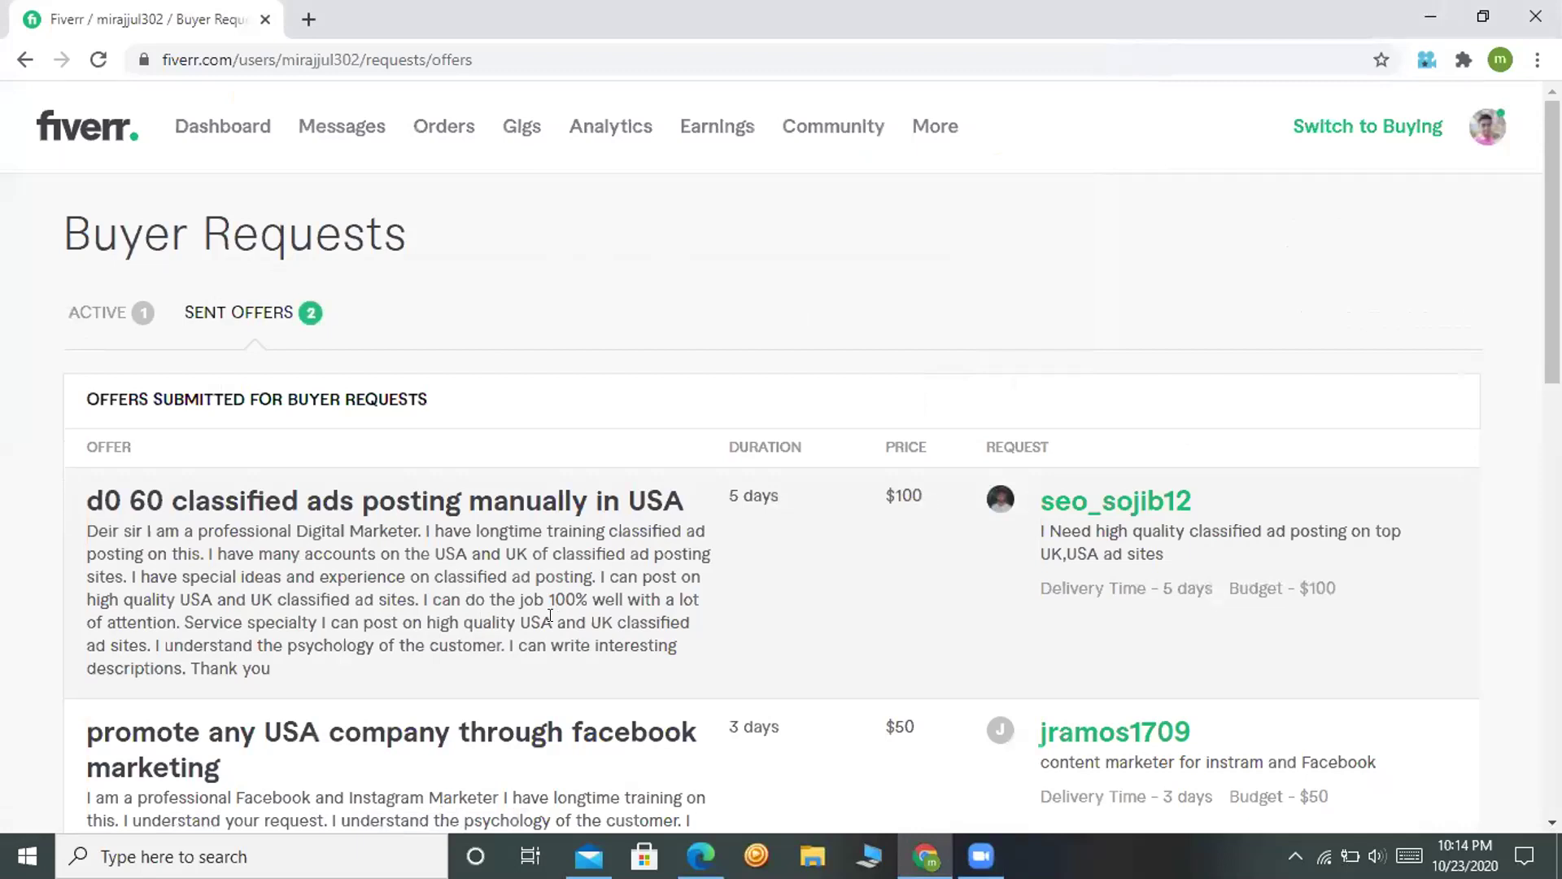
scroll(478, 551, "down", 2)
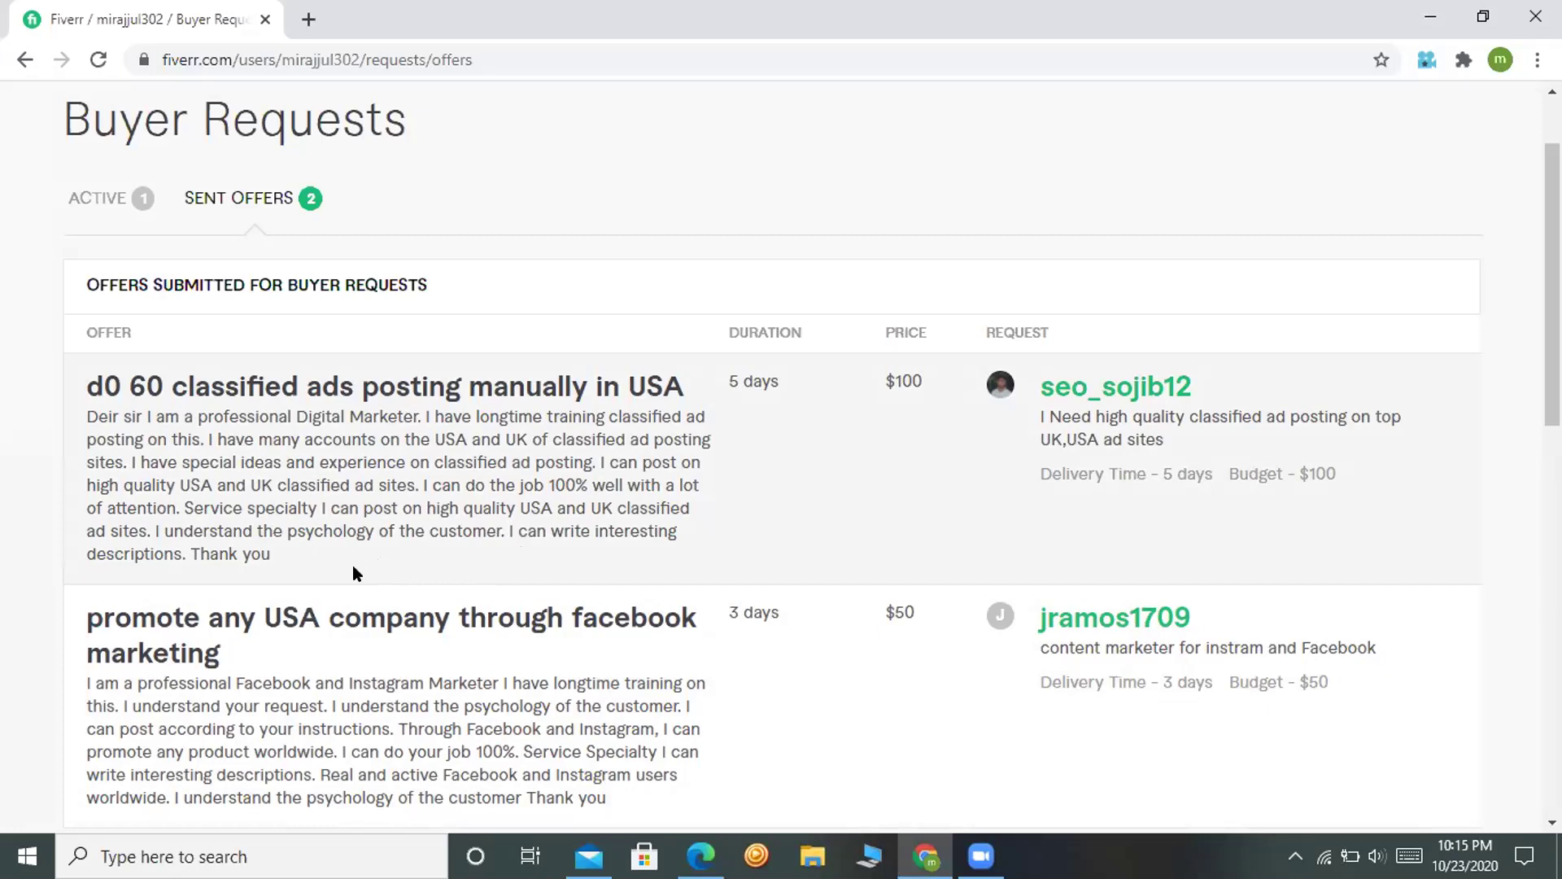
scroll(389, 545, "up", 2)
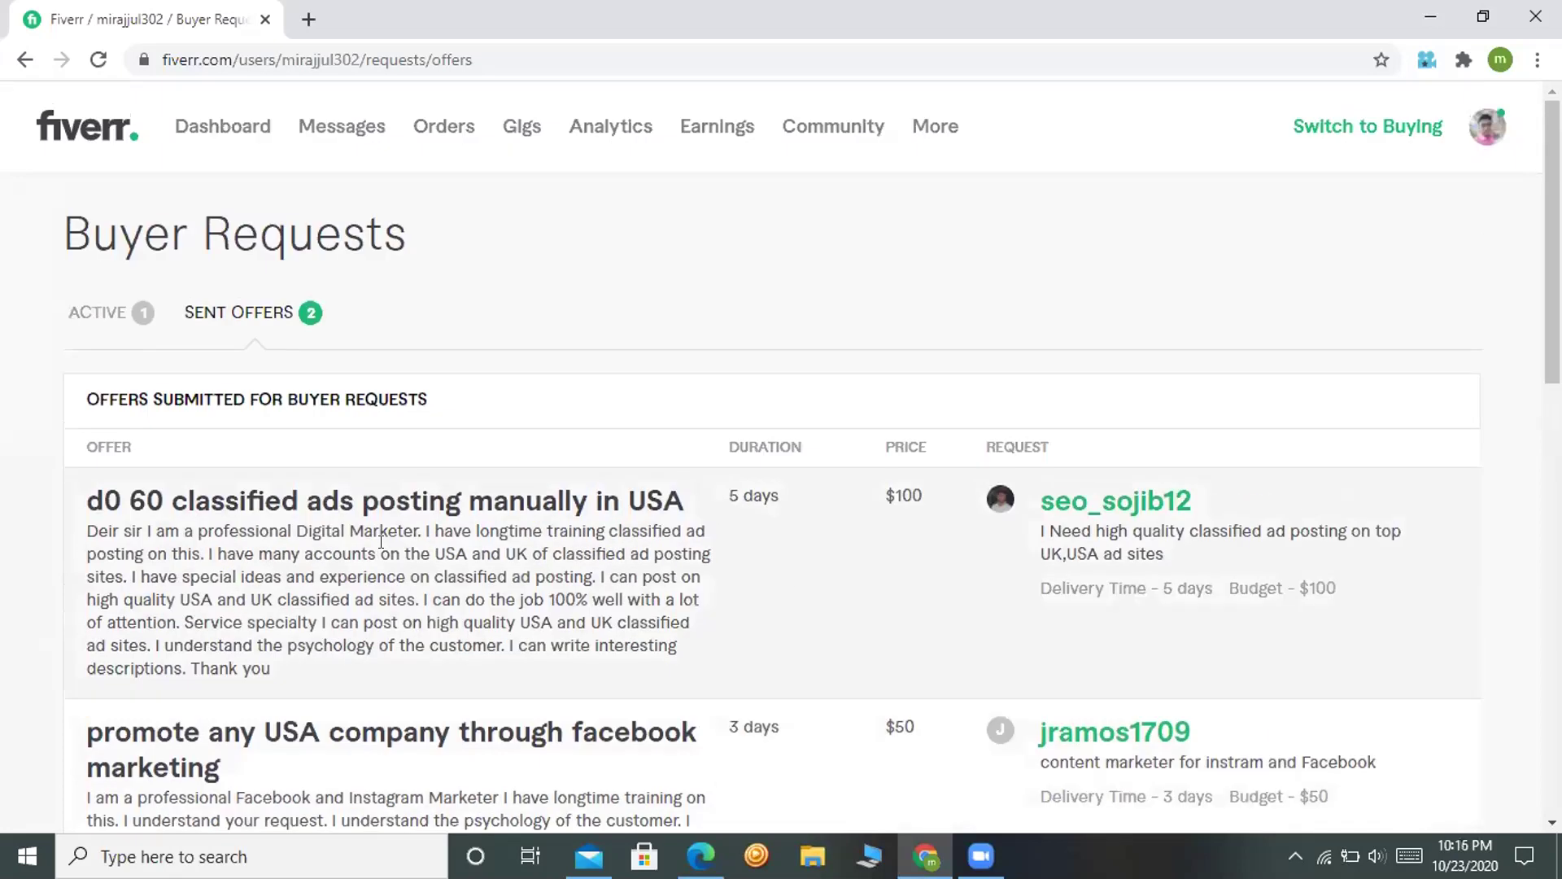
scroll(381, 545, "down", 3)
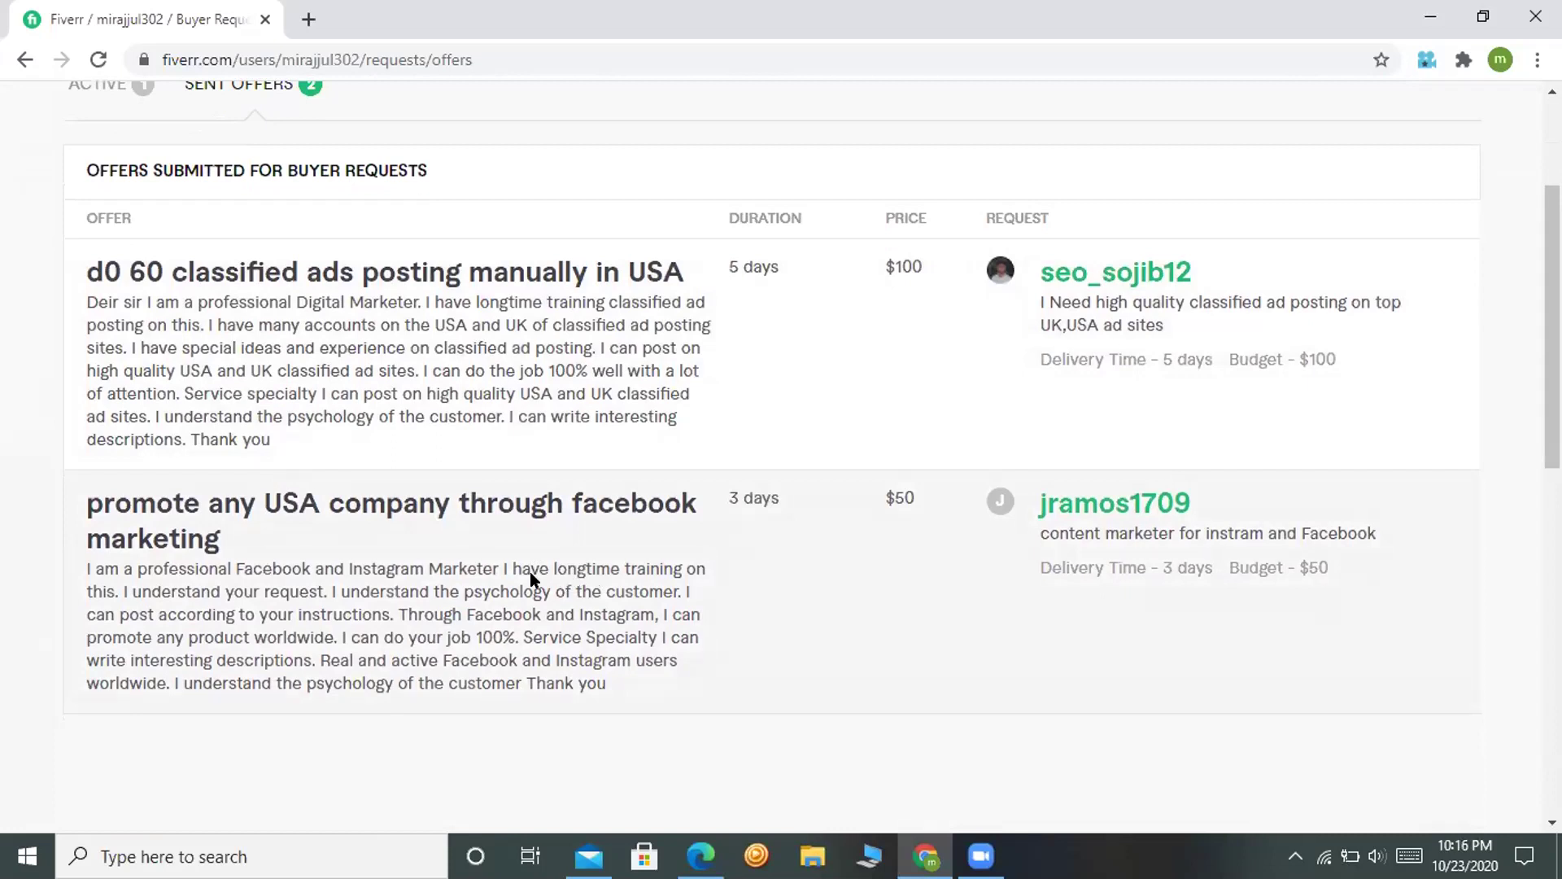
scroll(530, 578, "up", 1)
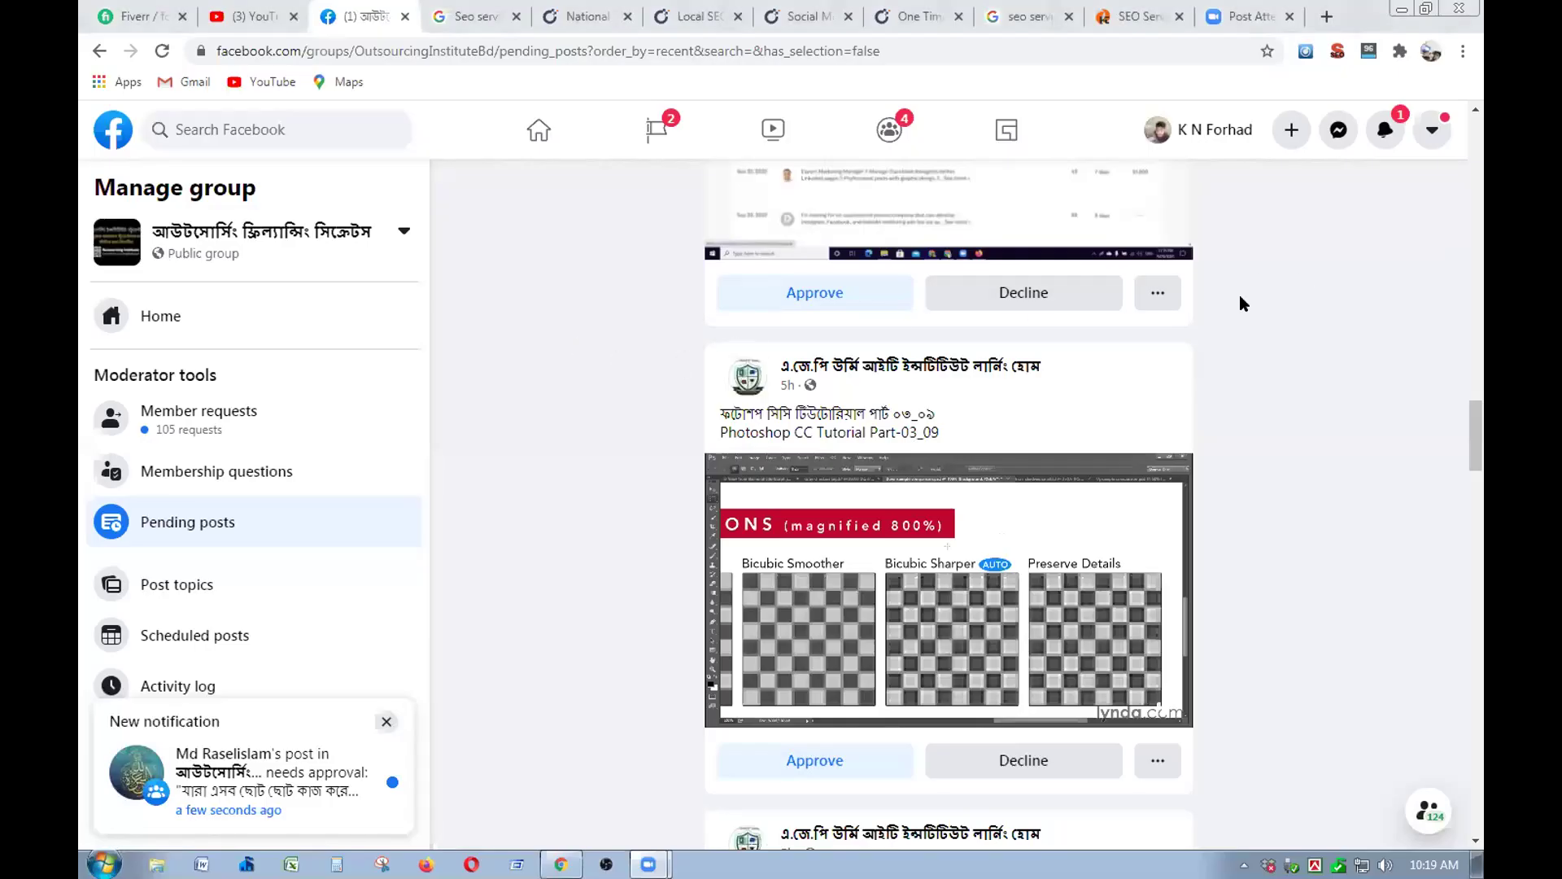
- Check the Facebook notifications and decline pending group posts, including the Excel Beginner To Advanced part-1-8 video and the YouTube link post below it
left_click(1386, 132)
left_click(1387, 135)
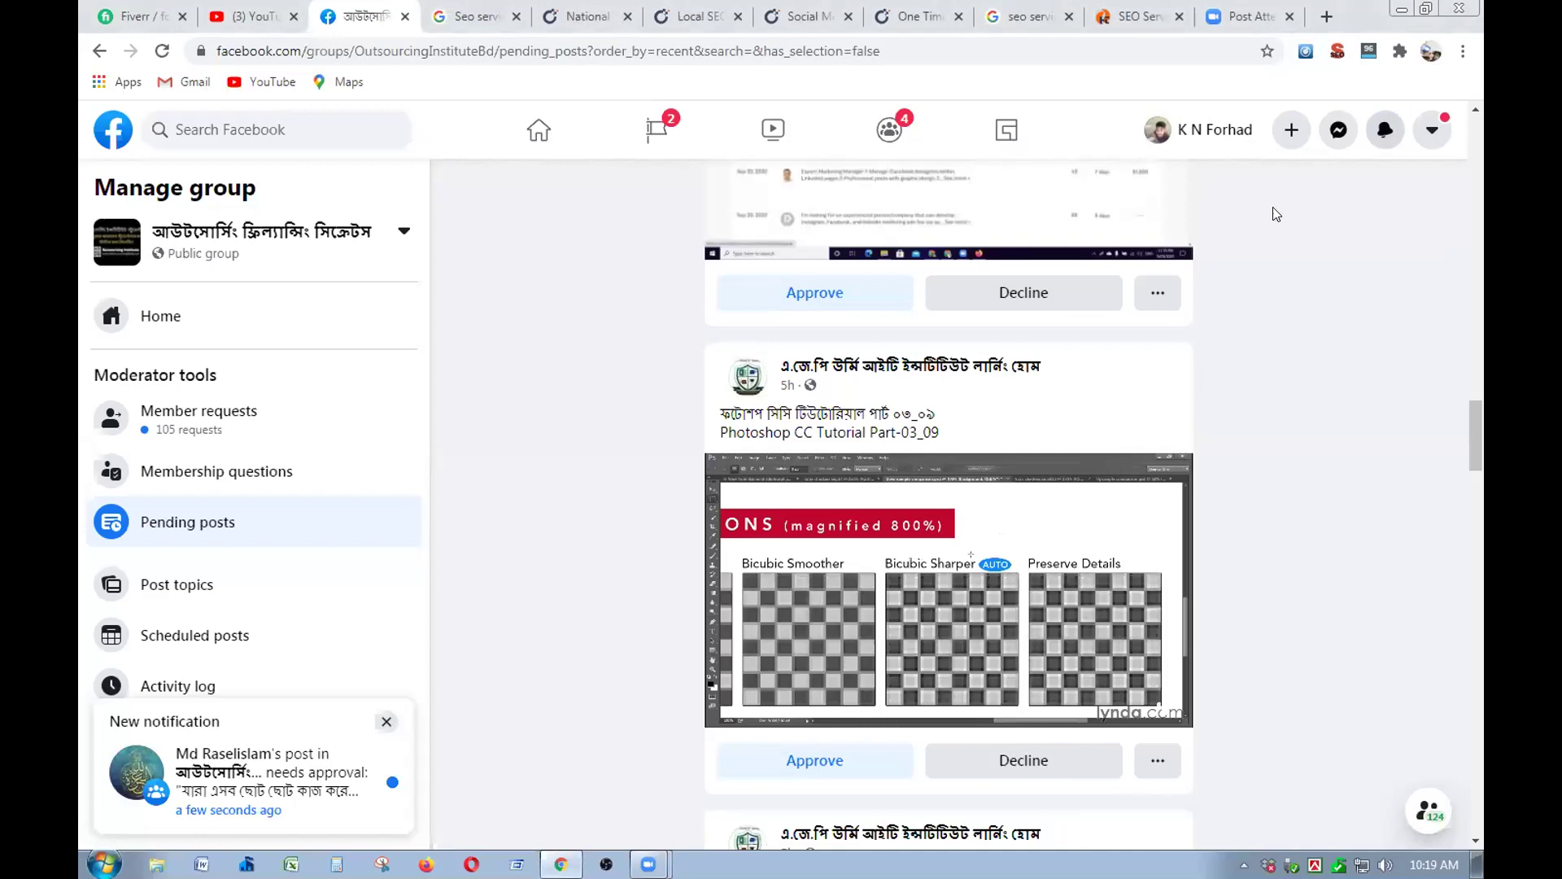
scroll(1010, 612, "down", 3)
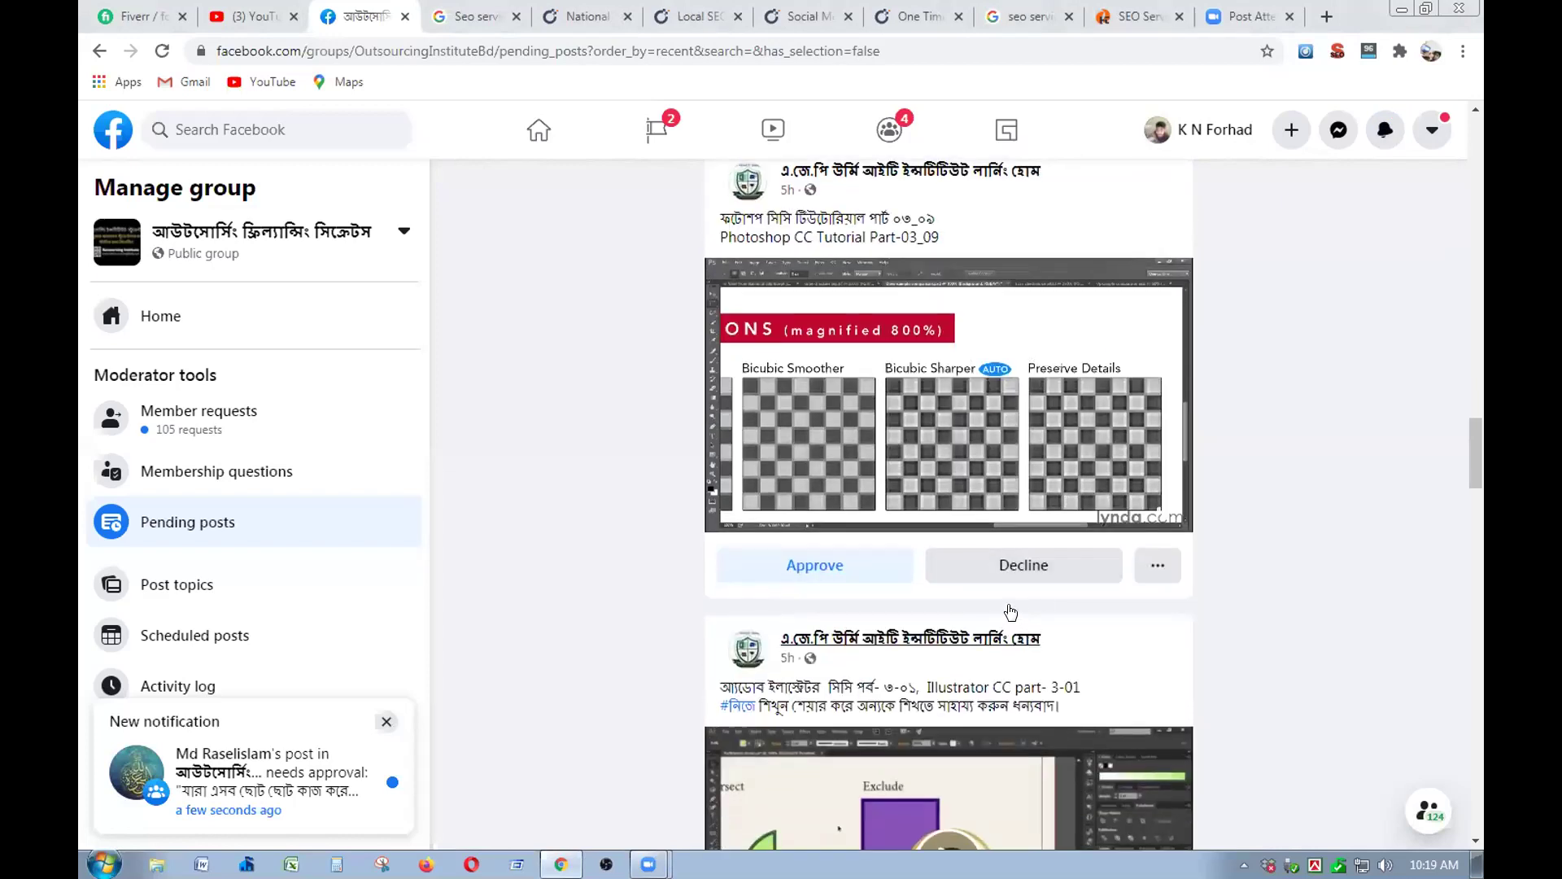
scroll(1010, 612, "down", 10)
scroll(1001, 407, "down", 10)
left_click(1018, 539)
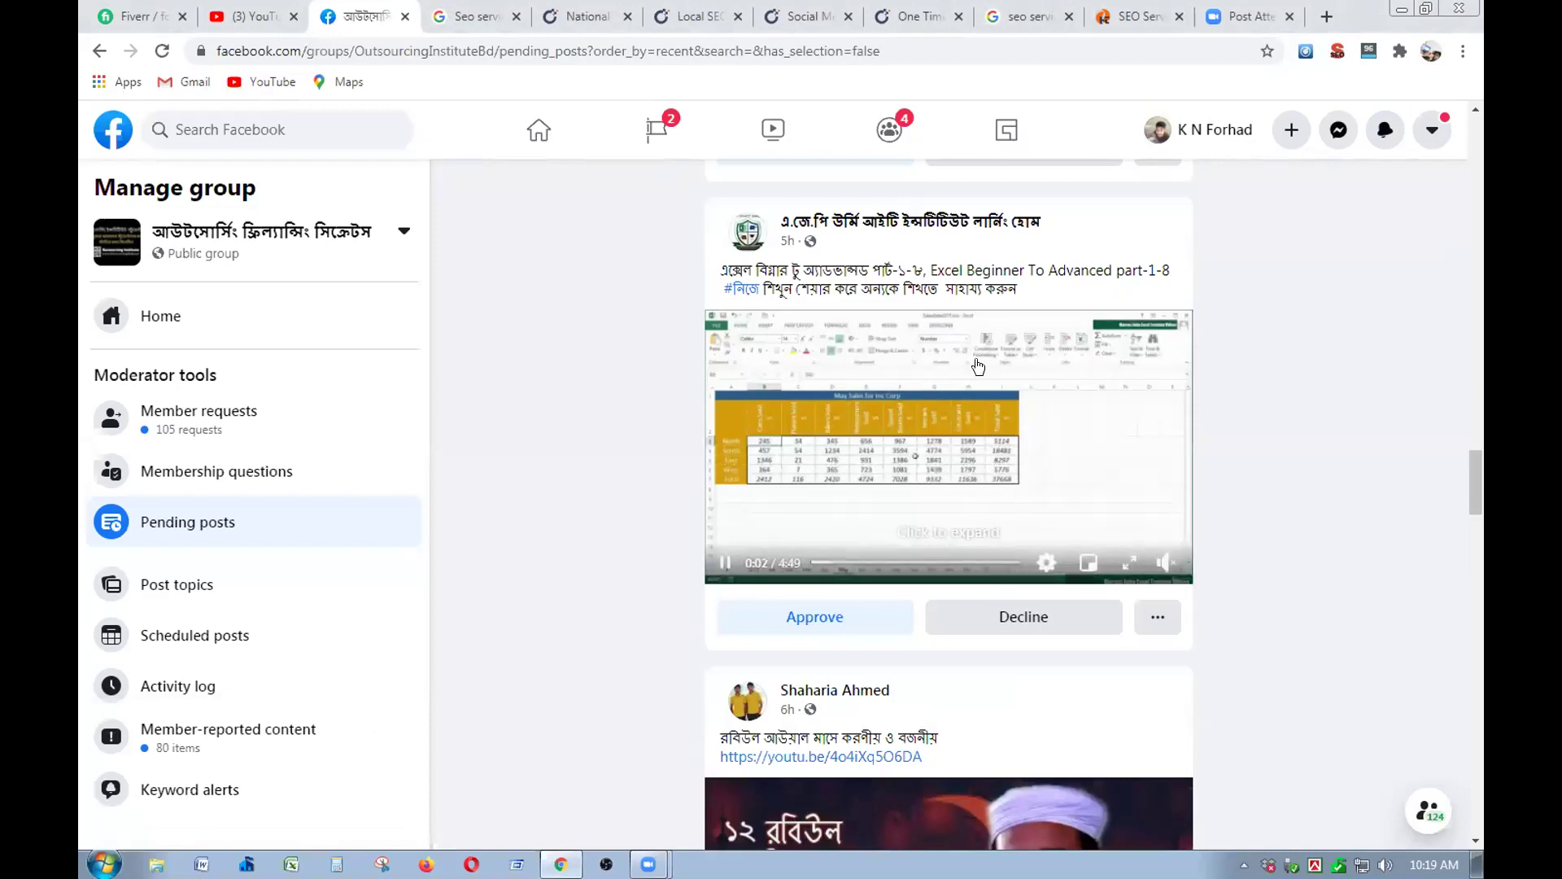
left_click(1001, 623)
left_click(983, 541)
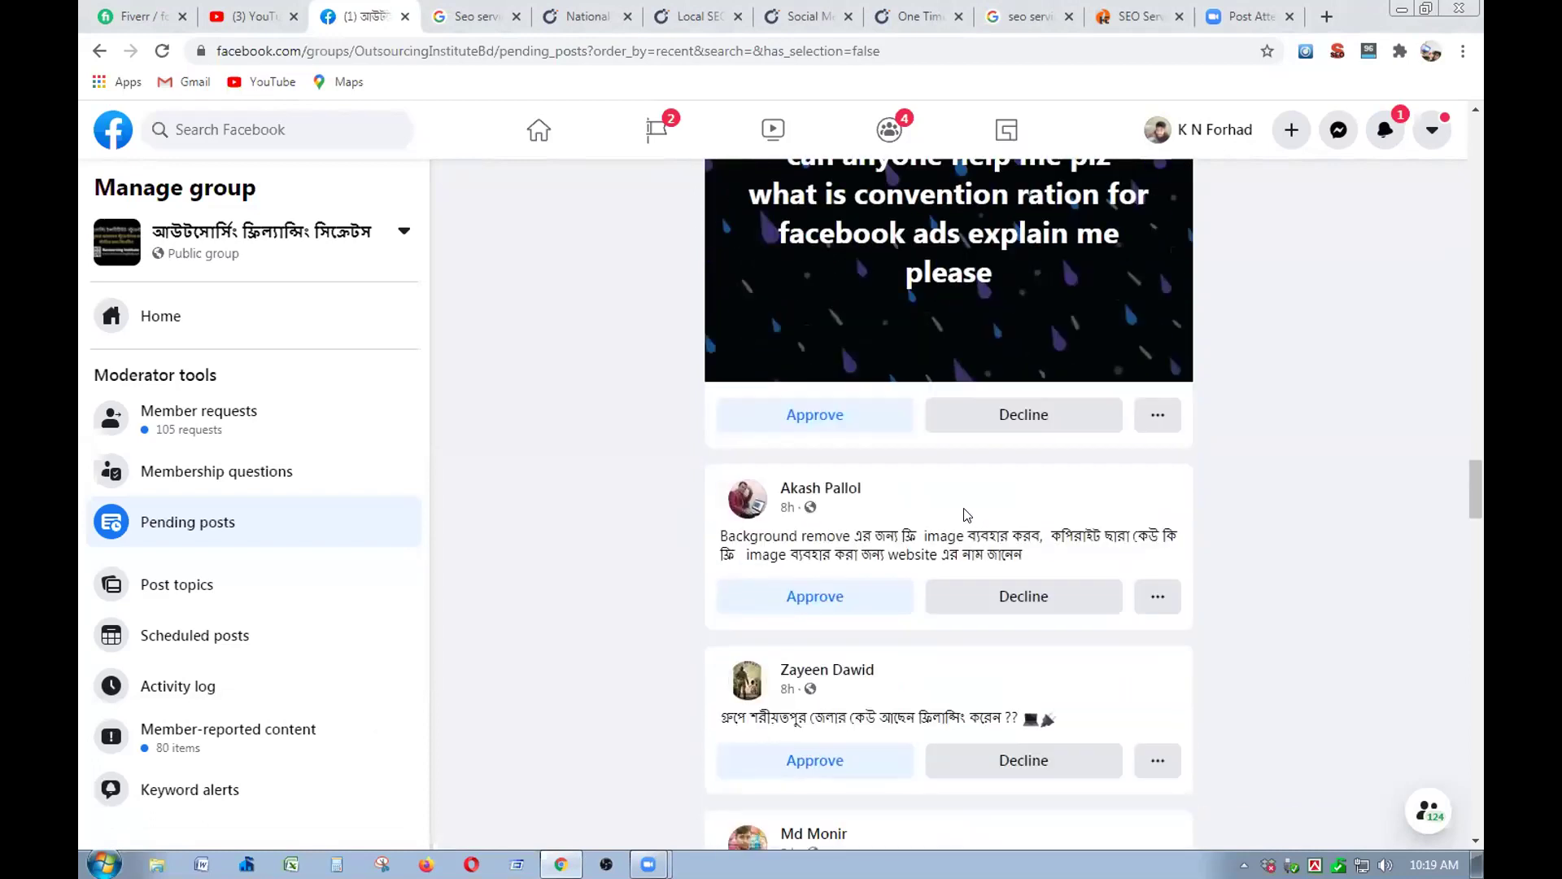
- Return to the tutorial videos among the pending posts and decline the one showing the Social chat logo
scroll(964, 513, "up", 2)
scroll(957, 502, "up", 9)
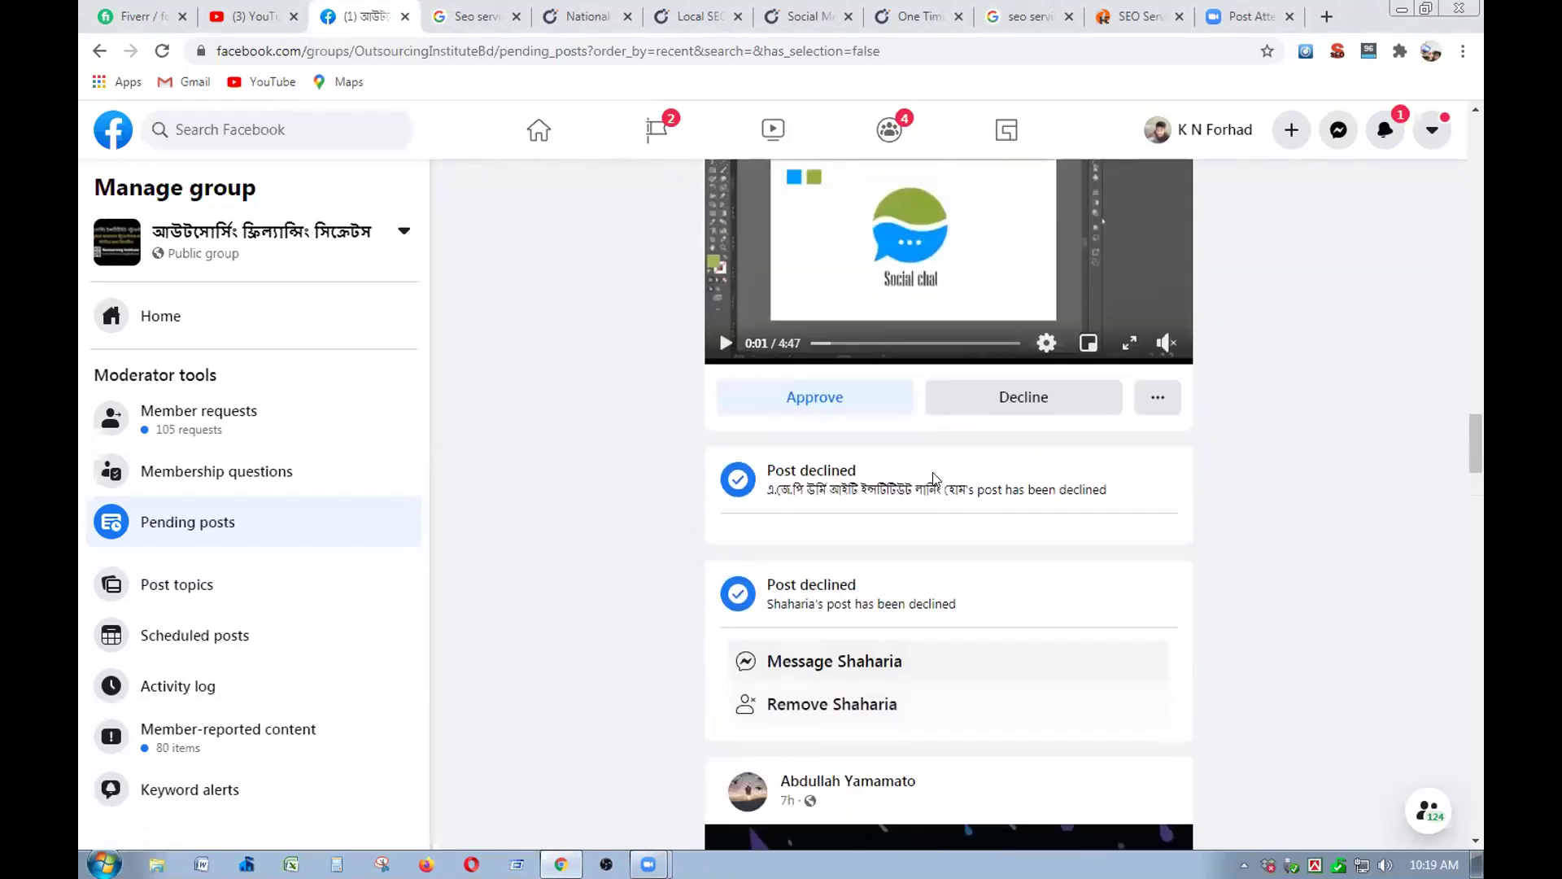
scroll(936, 480, "down", 2)
left_click(994, 491)
- Expand the pending post with the Fiverr Buyer Requests video and read its full question
scroll(997, 475, "up", 10)
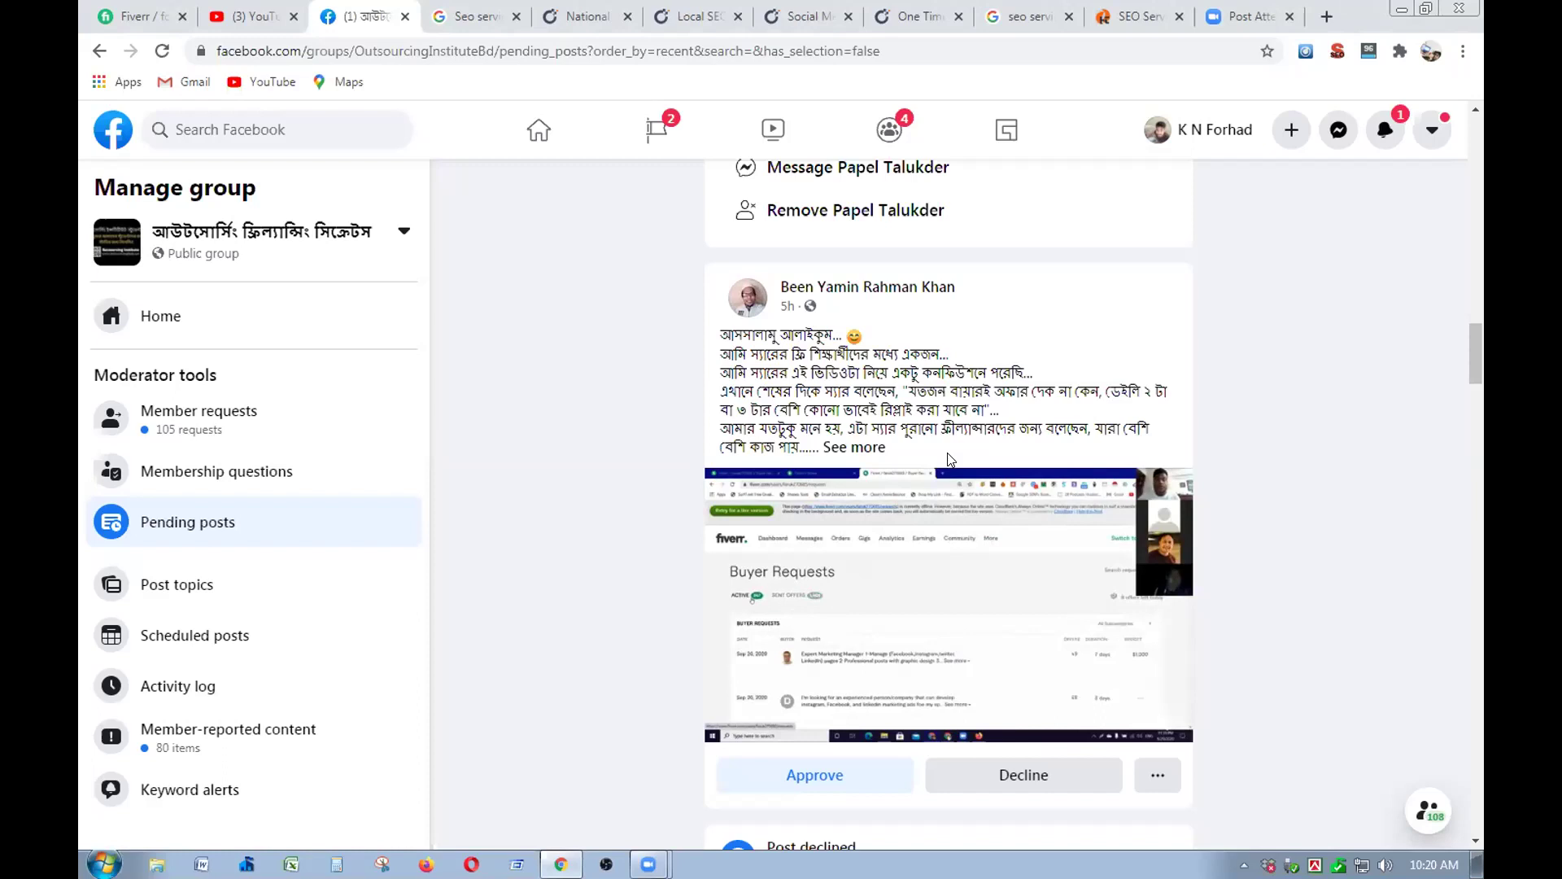
left_click(836, 450)
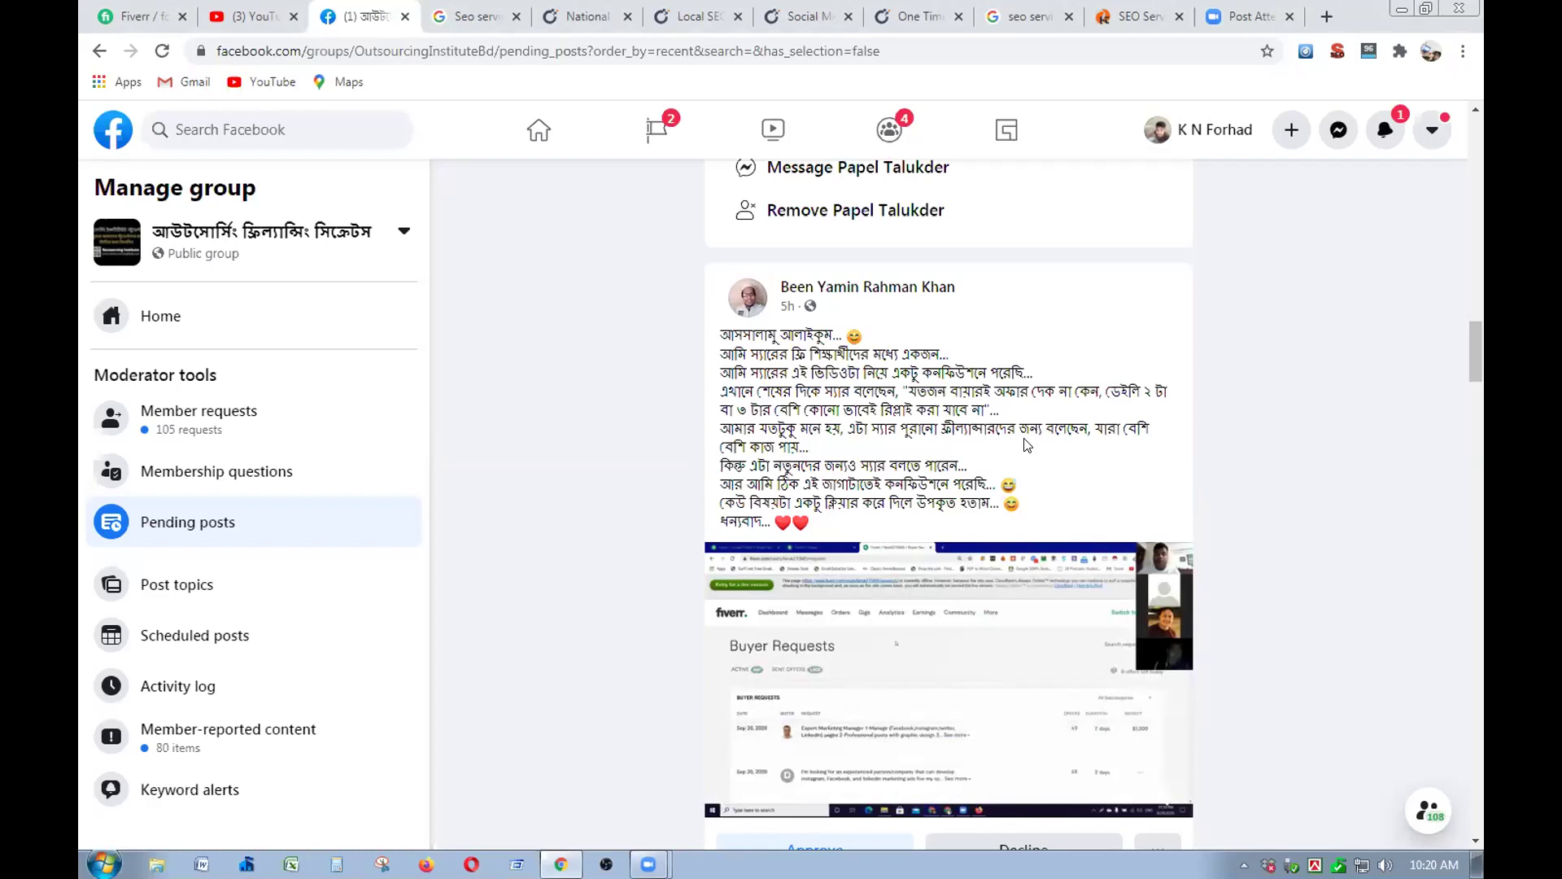
scroll(1068, 446, "down", 5)
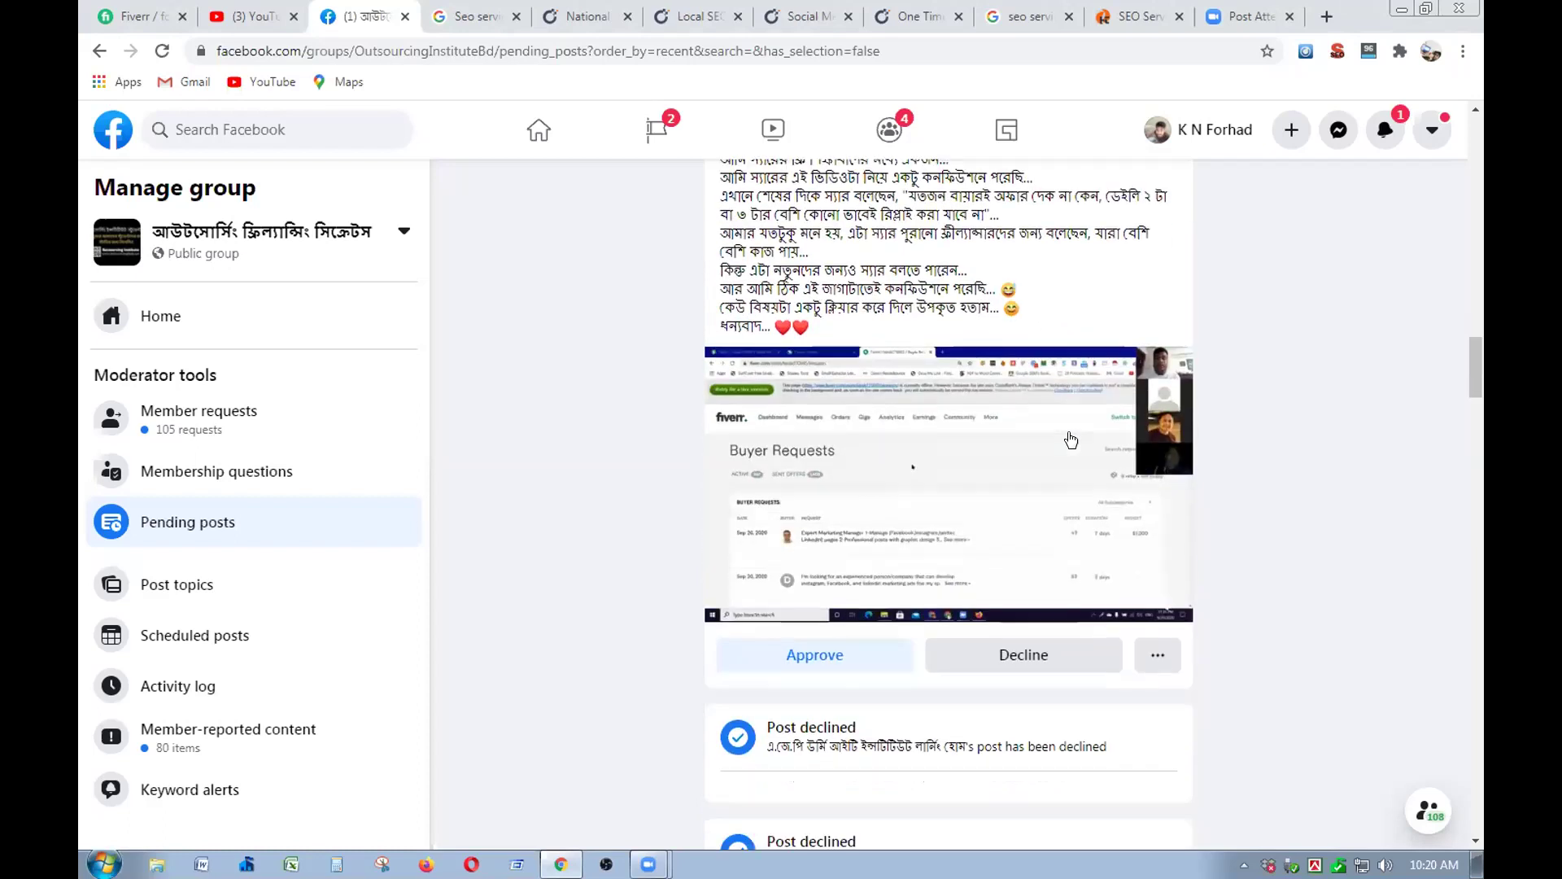
- Decline the pending "Inbox me" post that shares a digital marketing training advert
left_click(1068, 457)
scroll(950, 415, "up", 5)
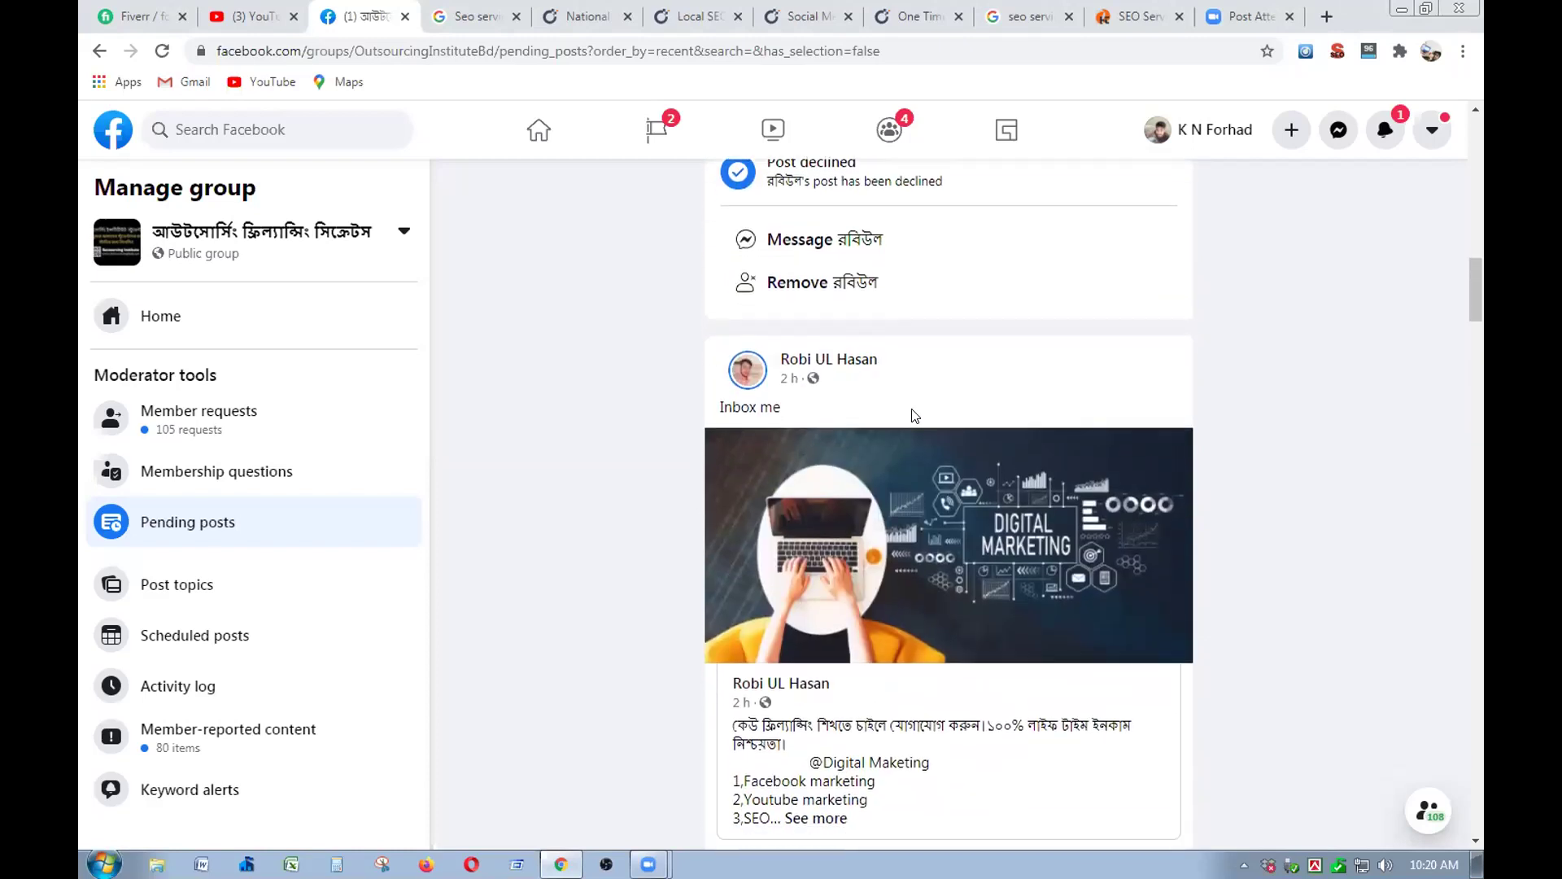
scroll(914, 415, "down", 4)
left_click(1024, 699)
- Decline the pending YouTube link post "Complet Guidline how to make successful Freelancer"
scroll(892, 434, "up", 10)
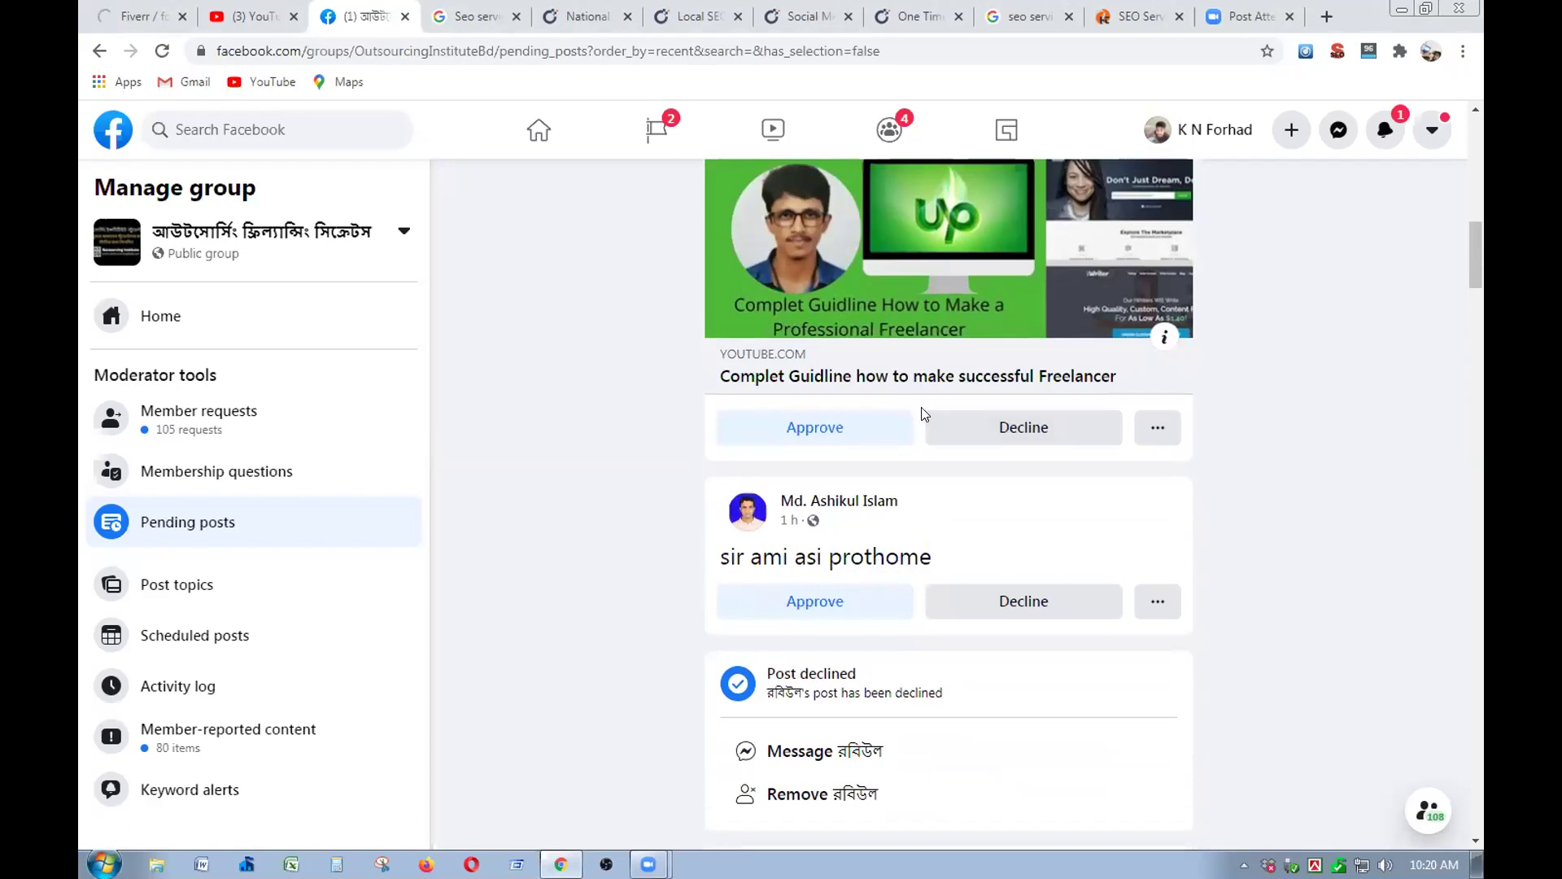
scroll(922, 411, "up", 6)
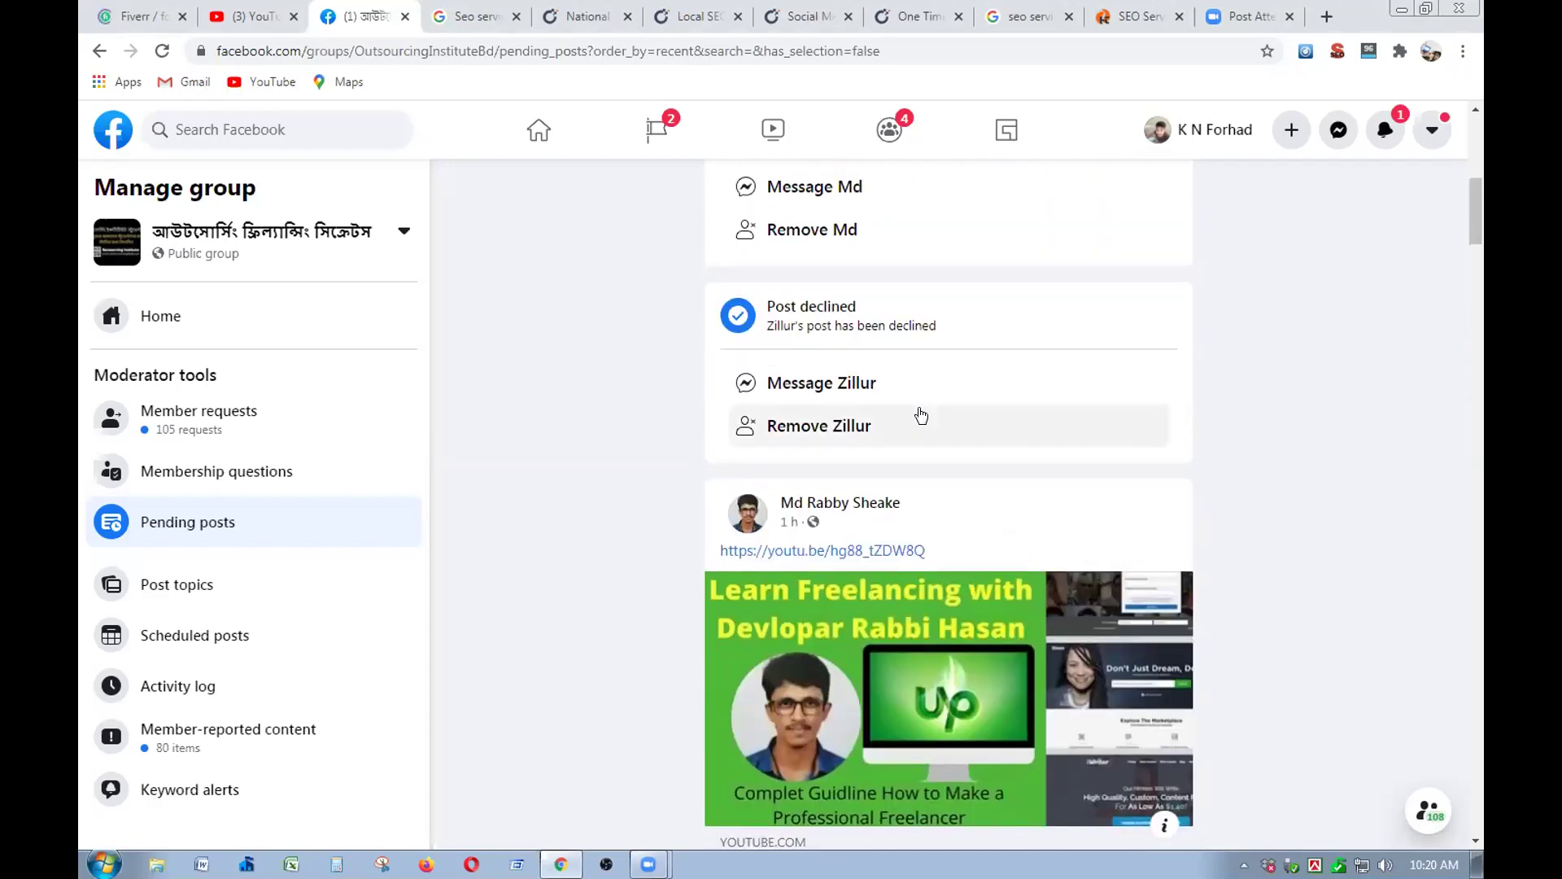
scroll(922, 416, "down", 5)
left_click(989, 527)
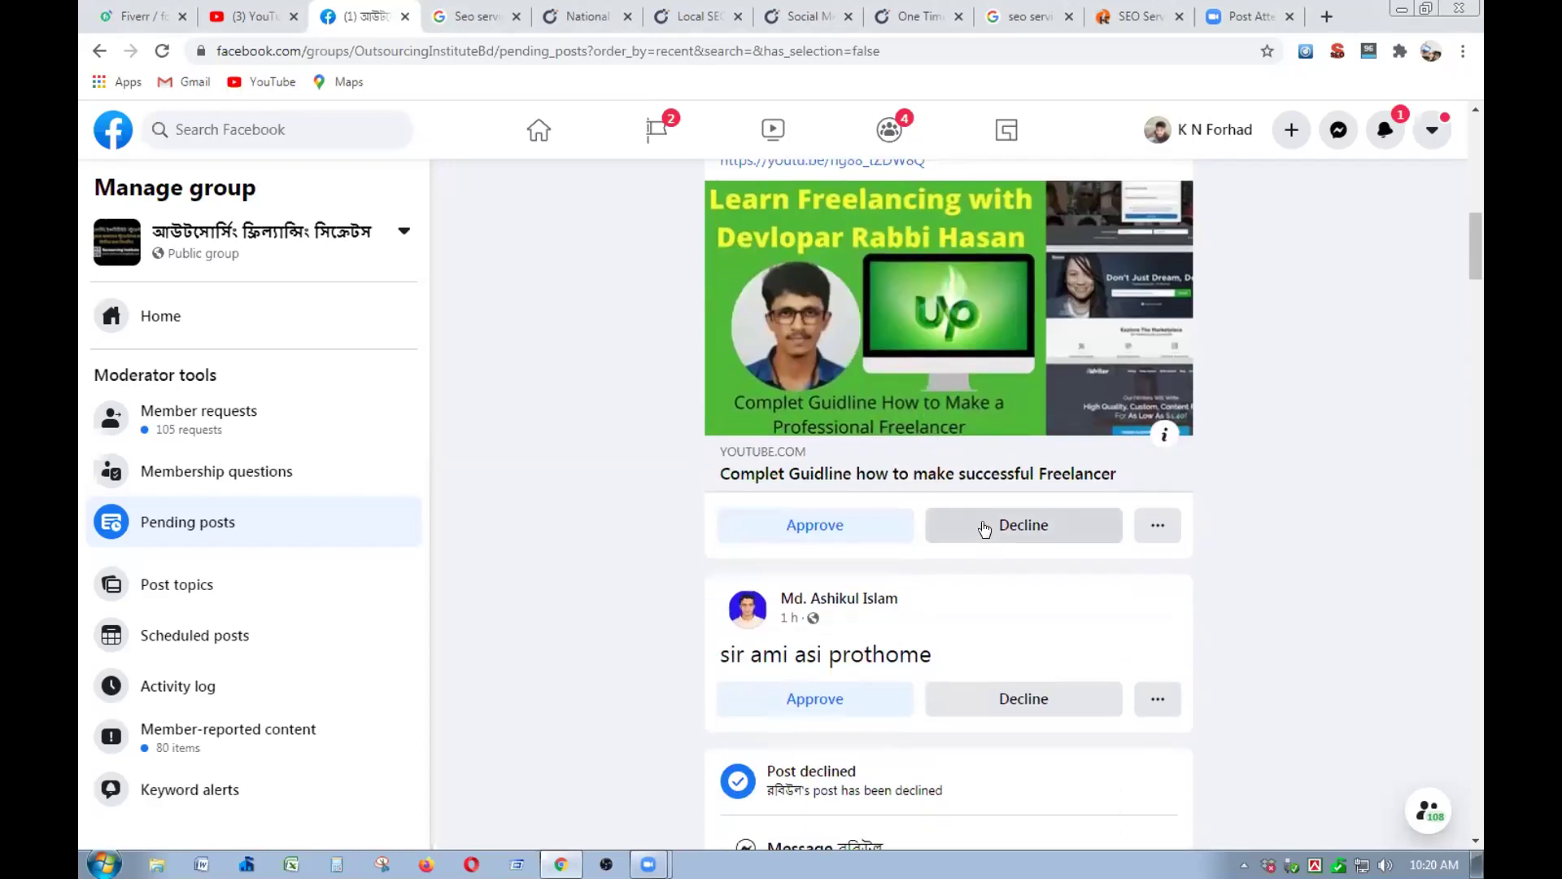
scroll(932, 463, "up", 10)
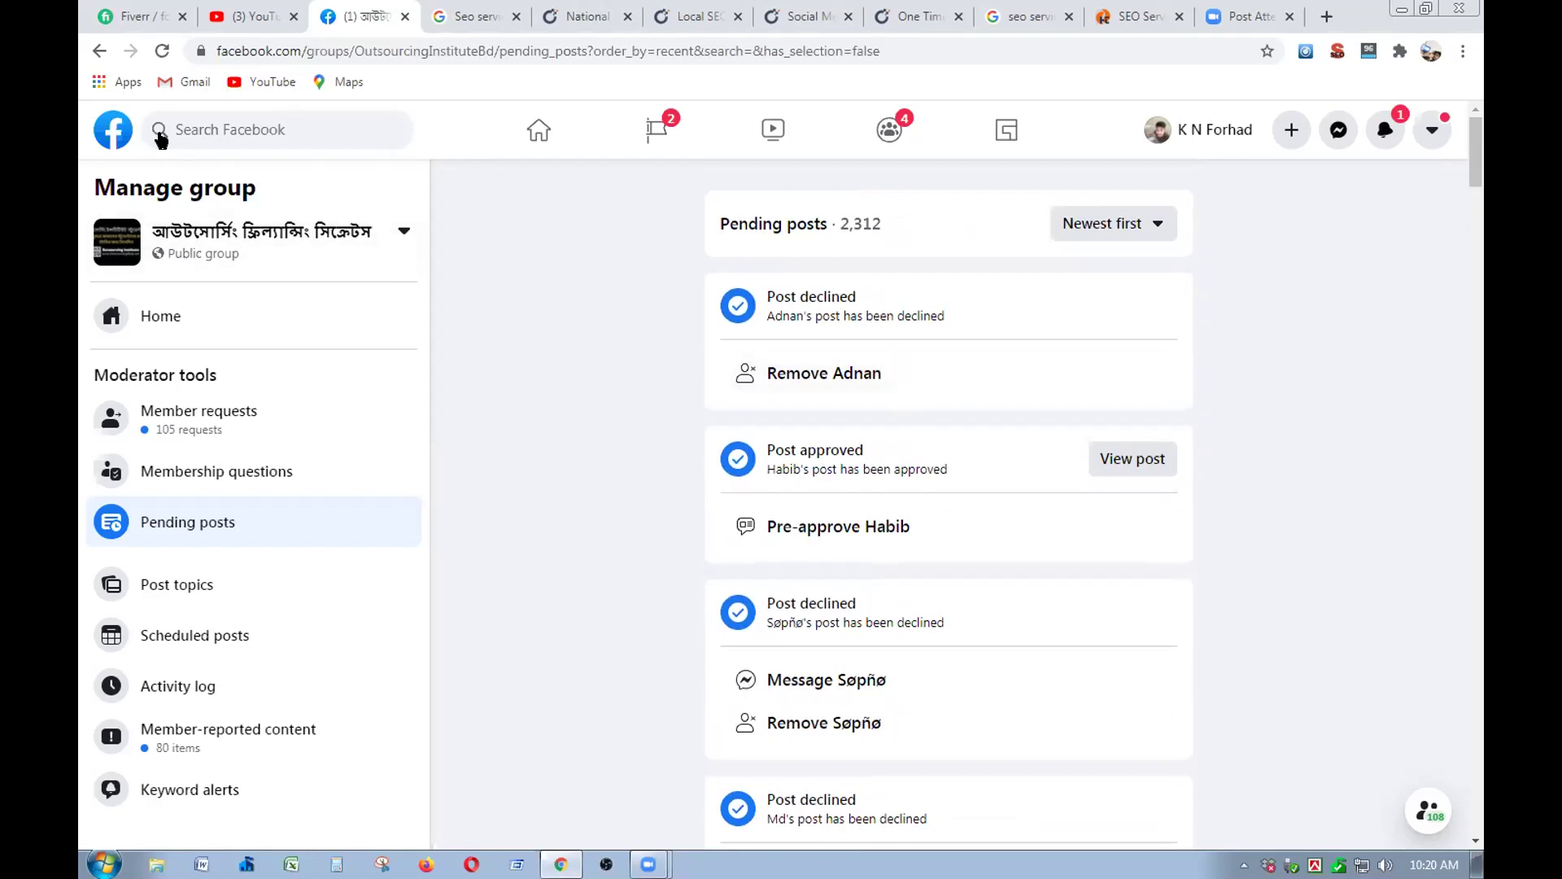
- Reload the group's pending posts and decline the red-background post seeking a paid group moderator
left_click(162, 51)
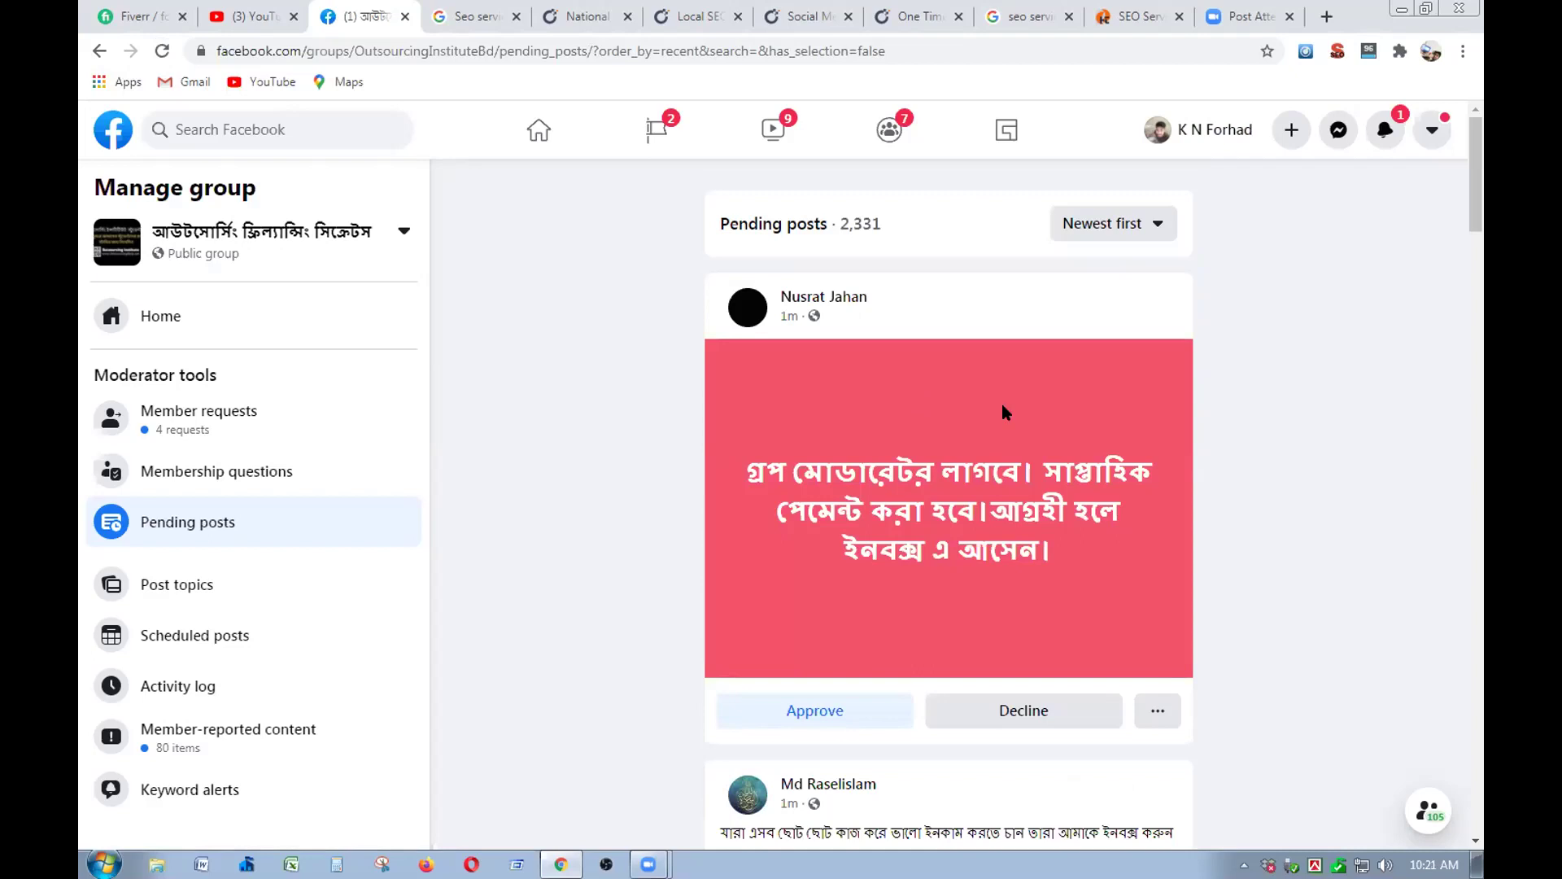
scroll(1009, 439, "down", 1)
left_click(1030, 612)
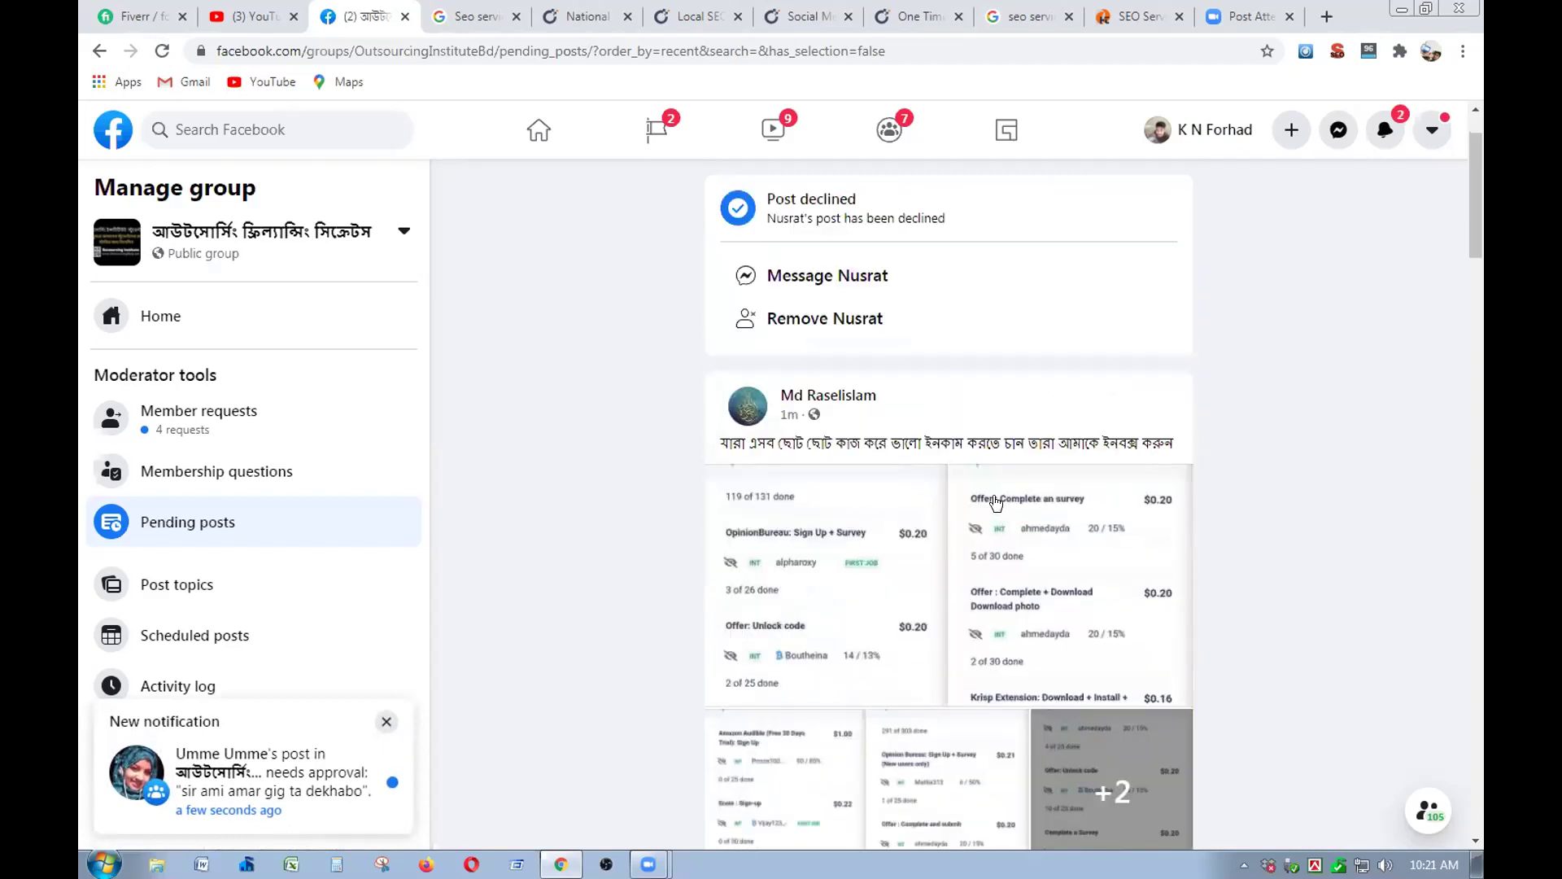
- Review the pending post with screenshots of small paid survey and sign-up tasks, and decline it
scroll(987, 492, "up", 1)
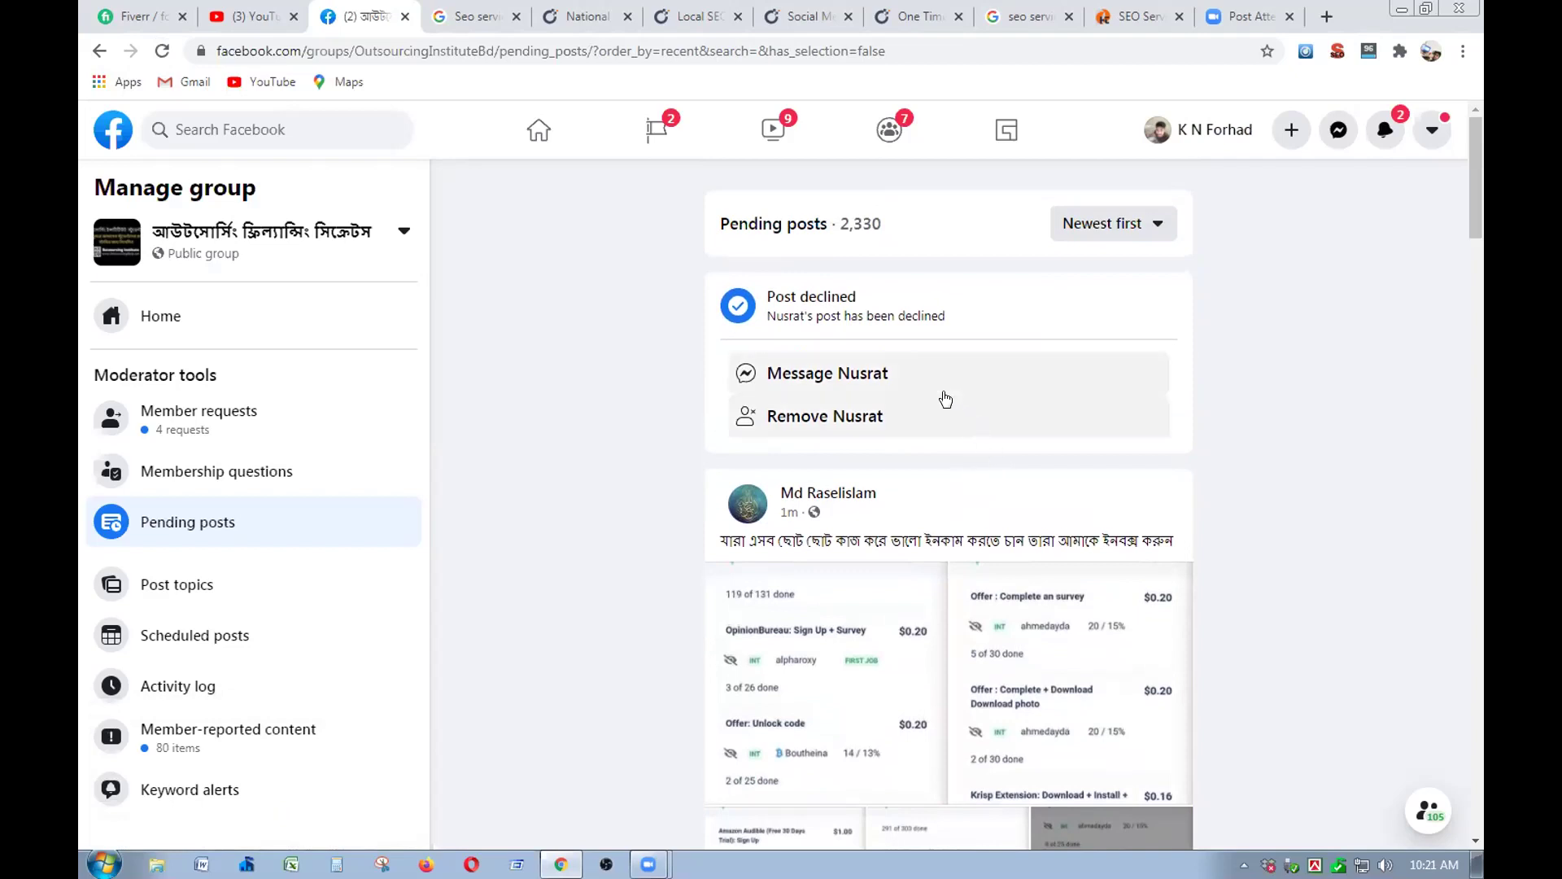
scroll(935, 399, "down", 2)
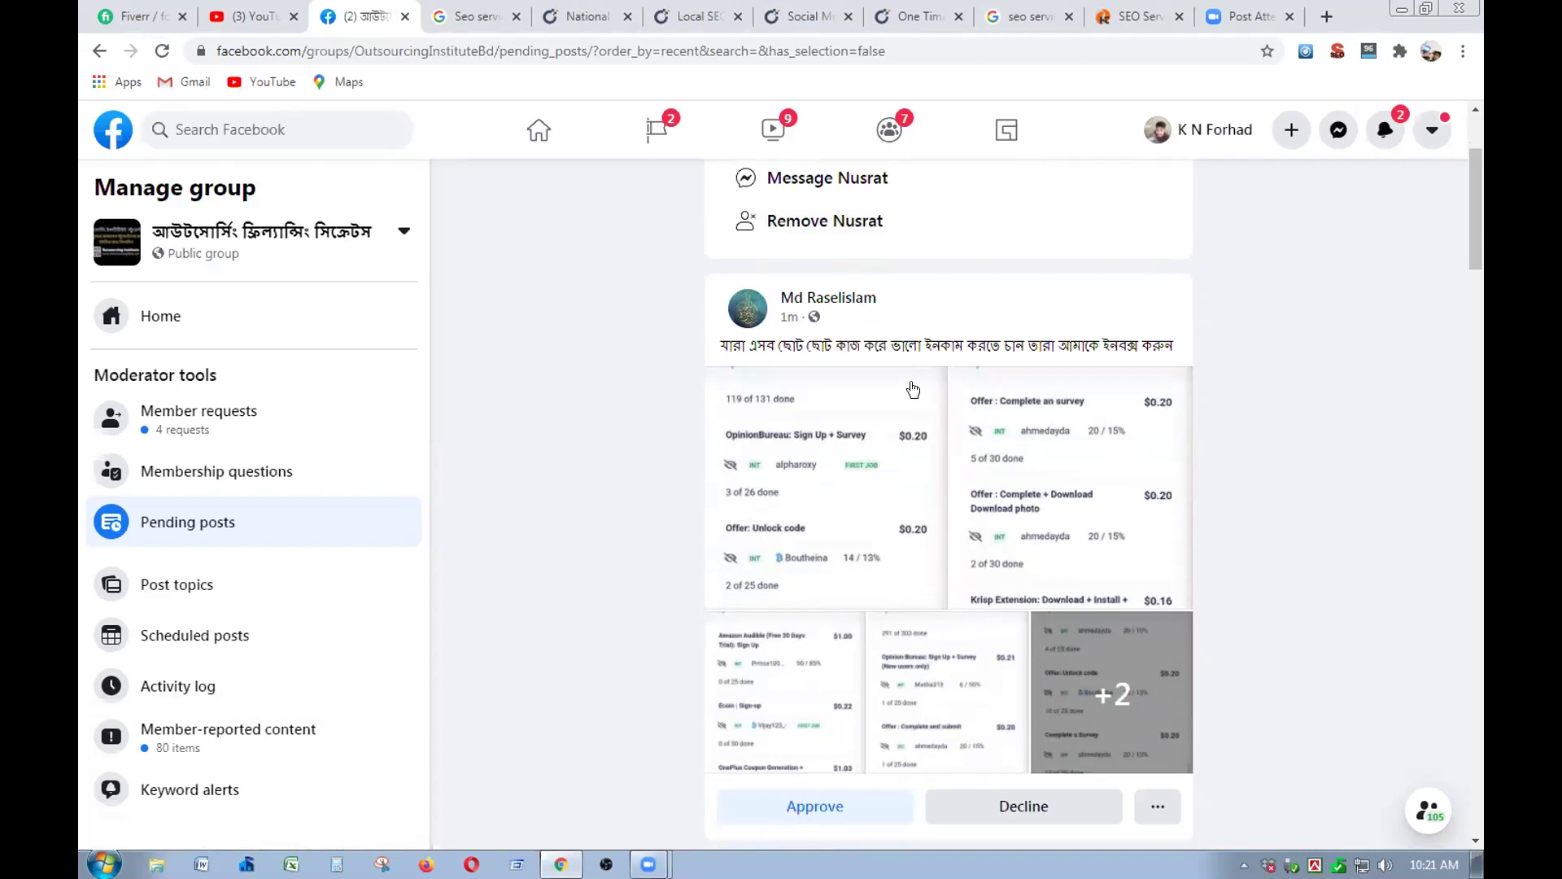
scroll(821, 399, "down", 3)
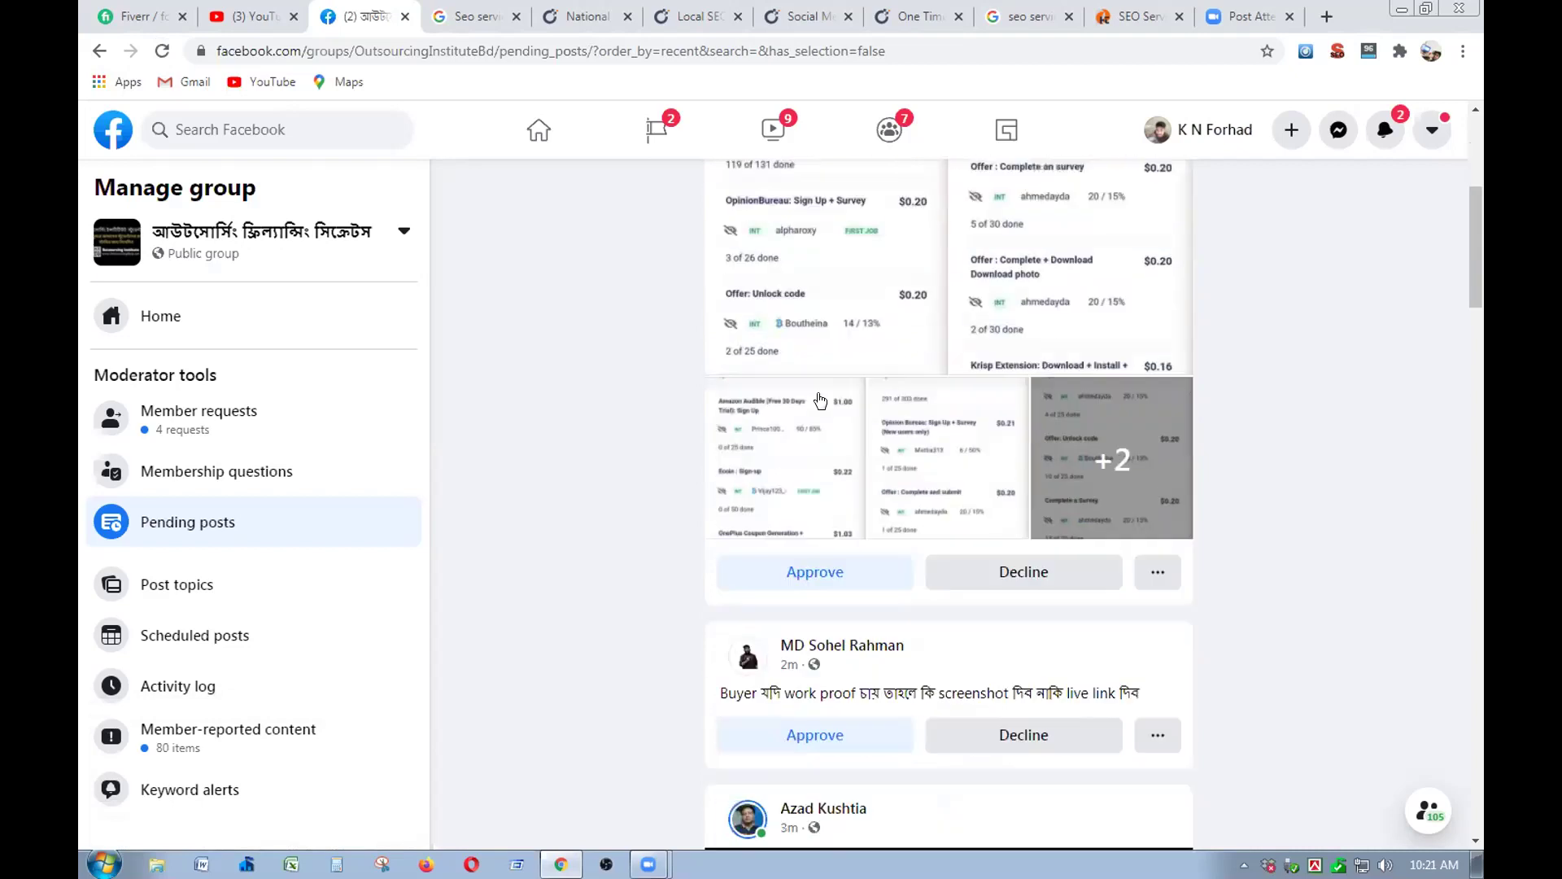
left_click(1042, 522)
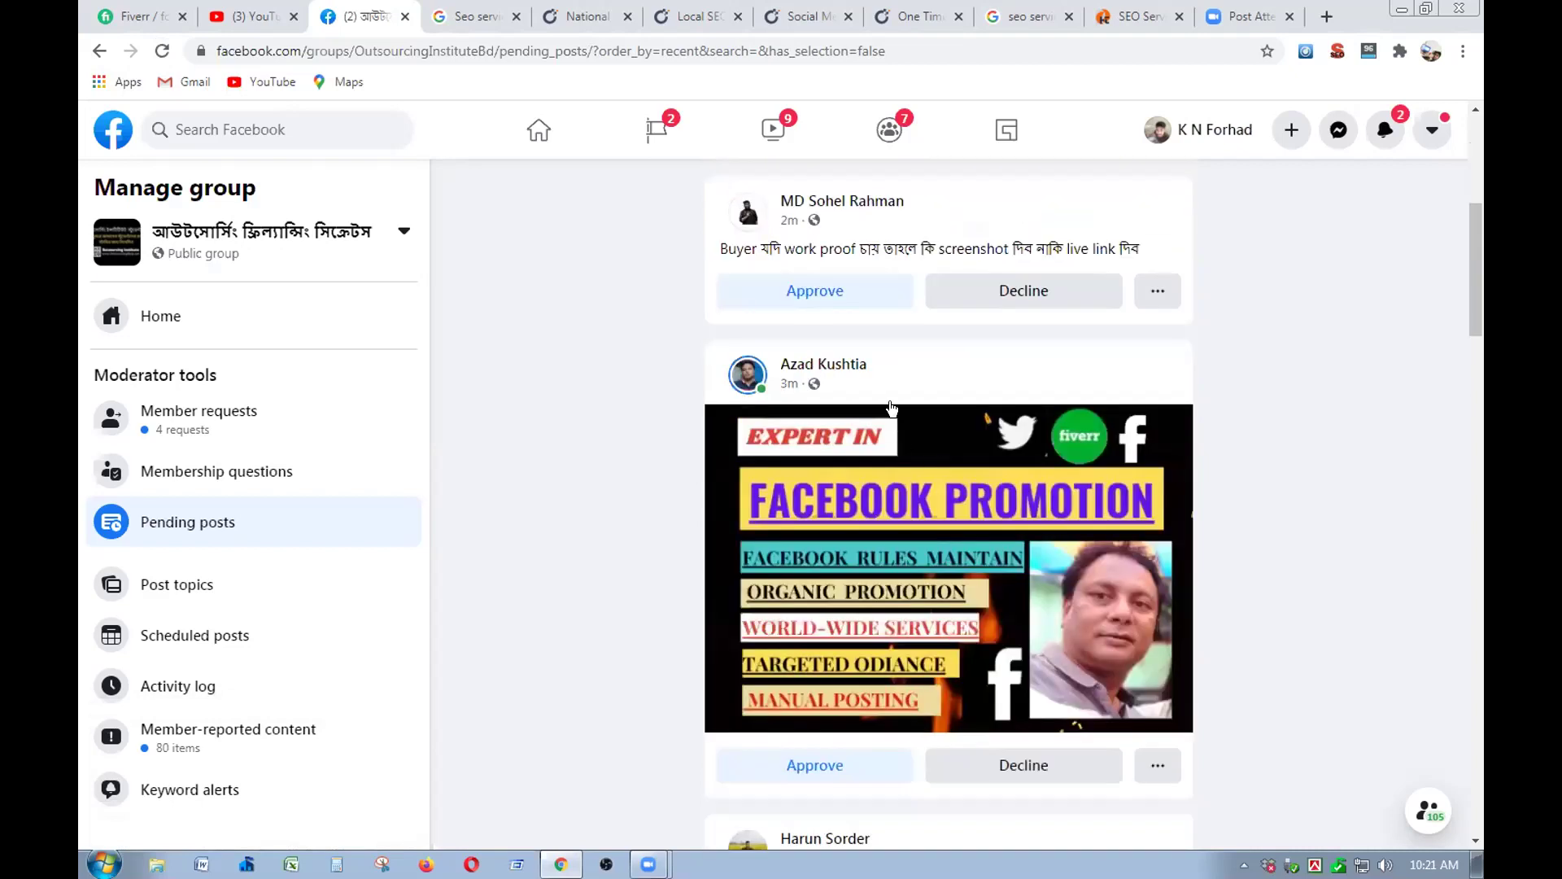
- Look over the Facebook promotion banner post, reload the pending posts and decline "sir ami amar gig ta dekhabo"
scroll(882, 399, "down", 6)
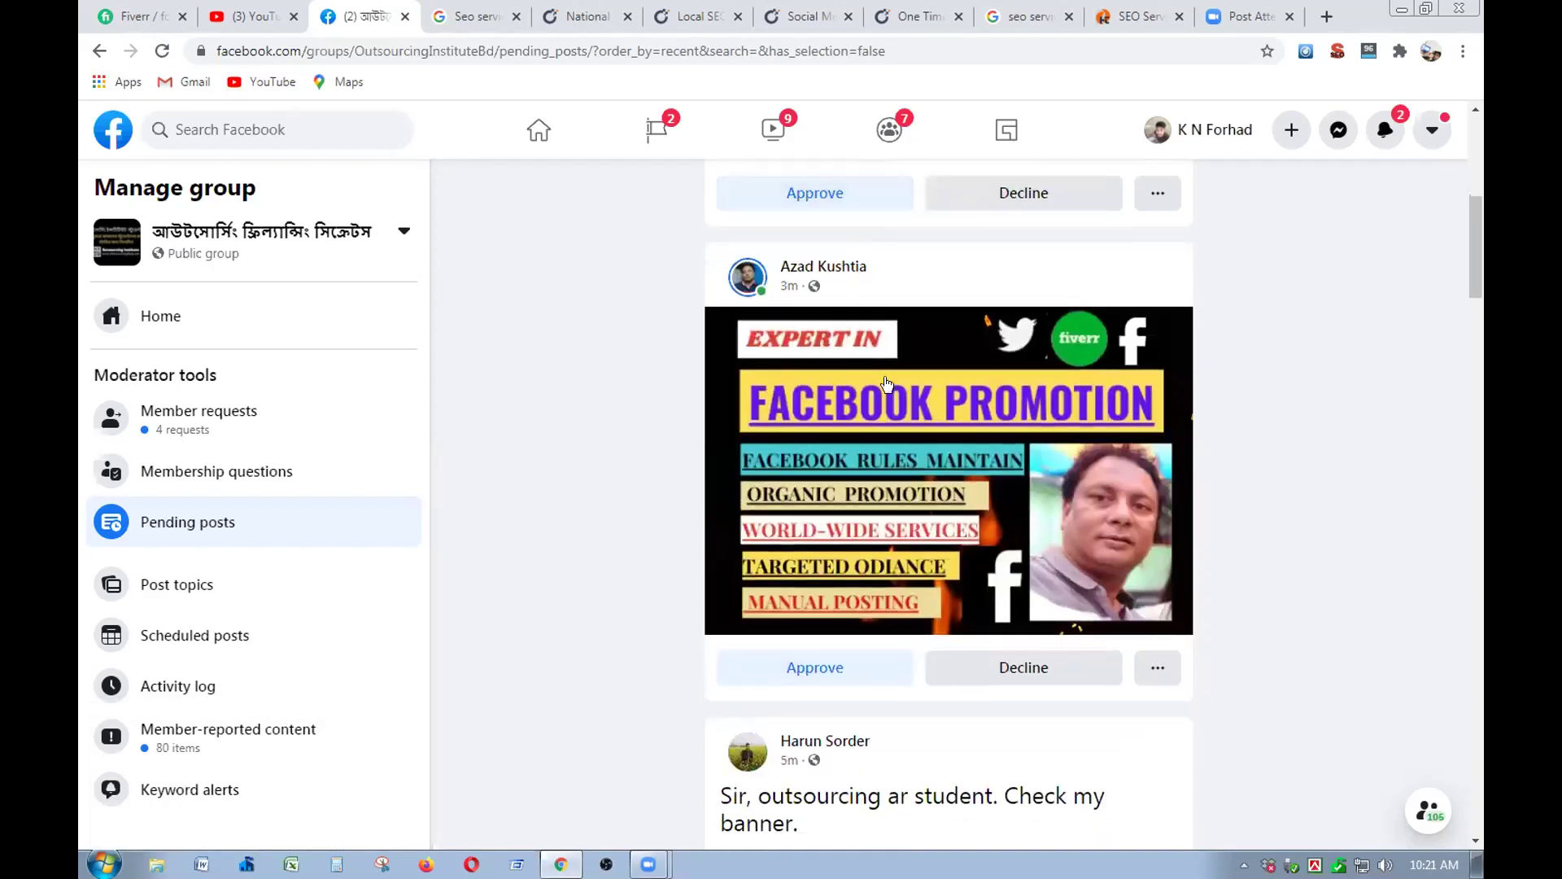
left_click(162, 51)
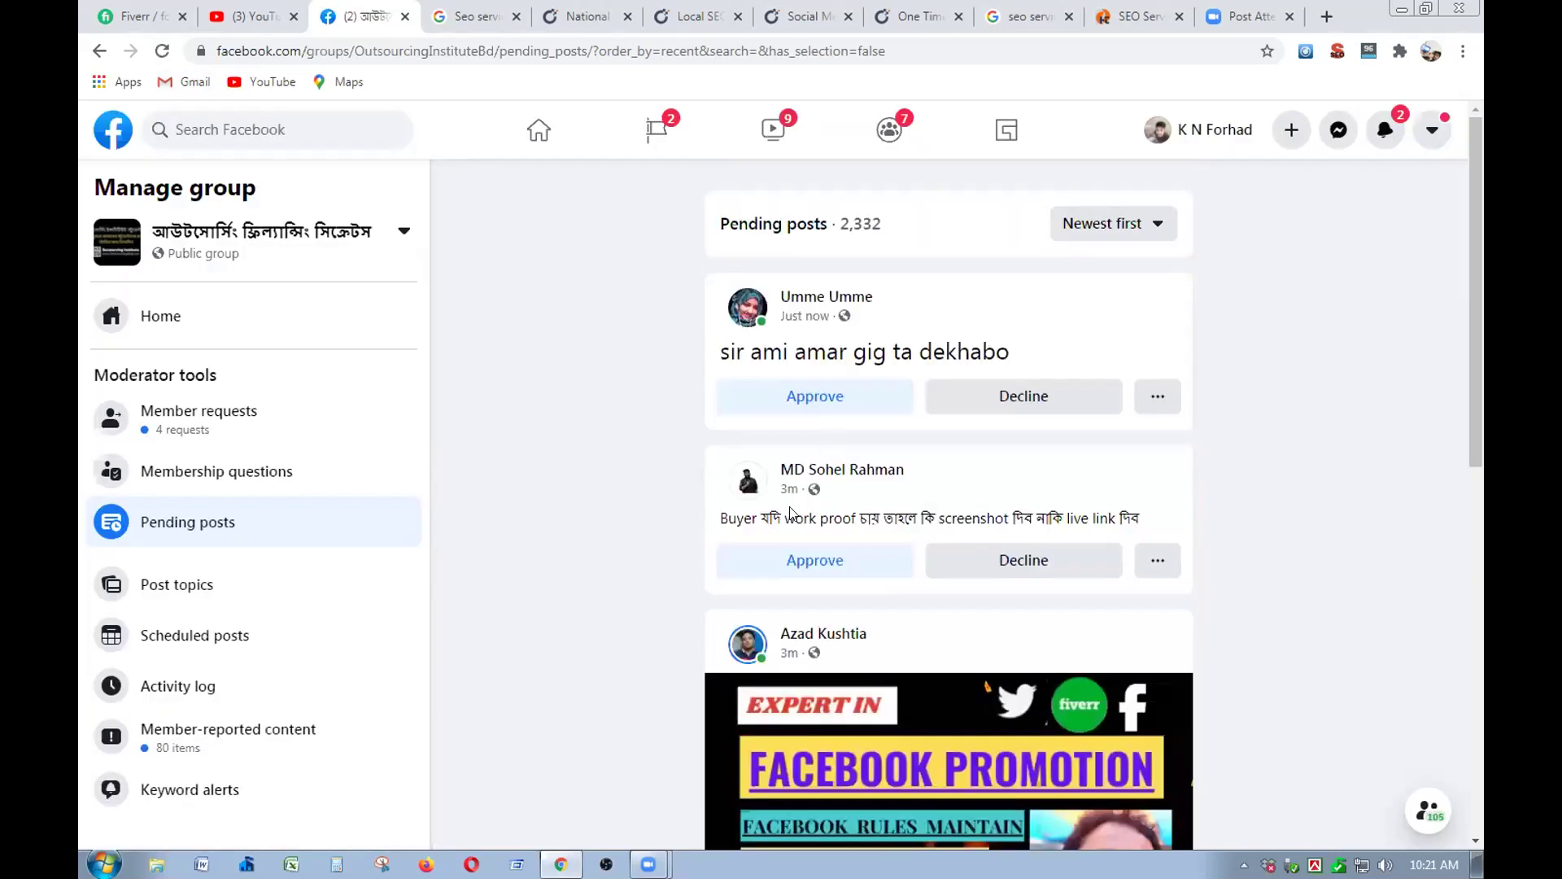
left_click(1057, 398)
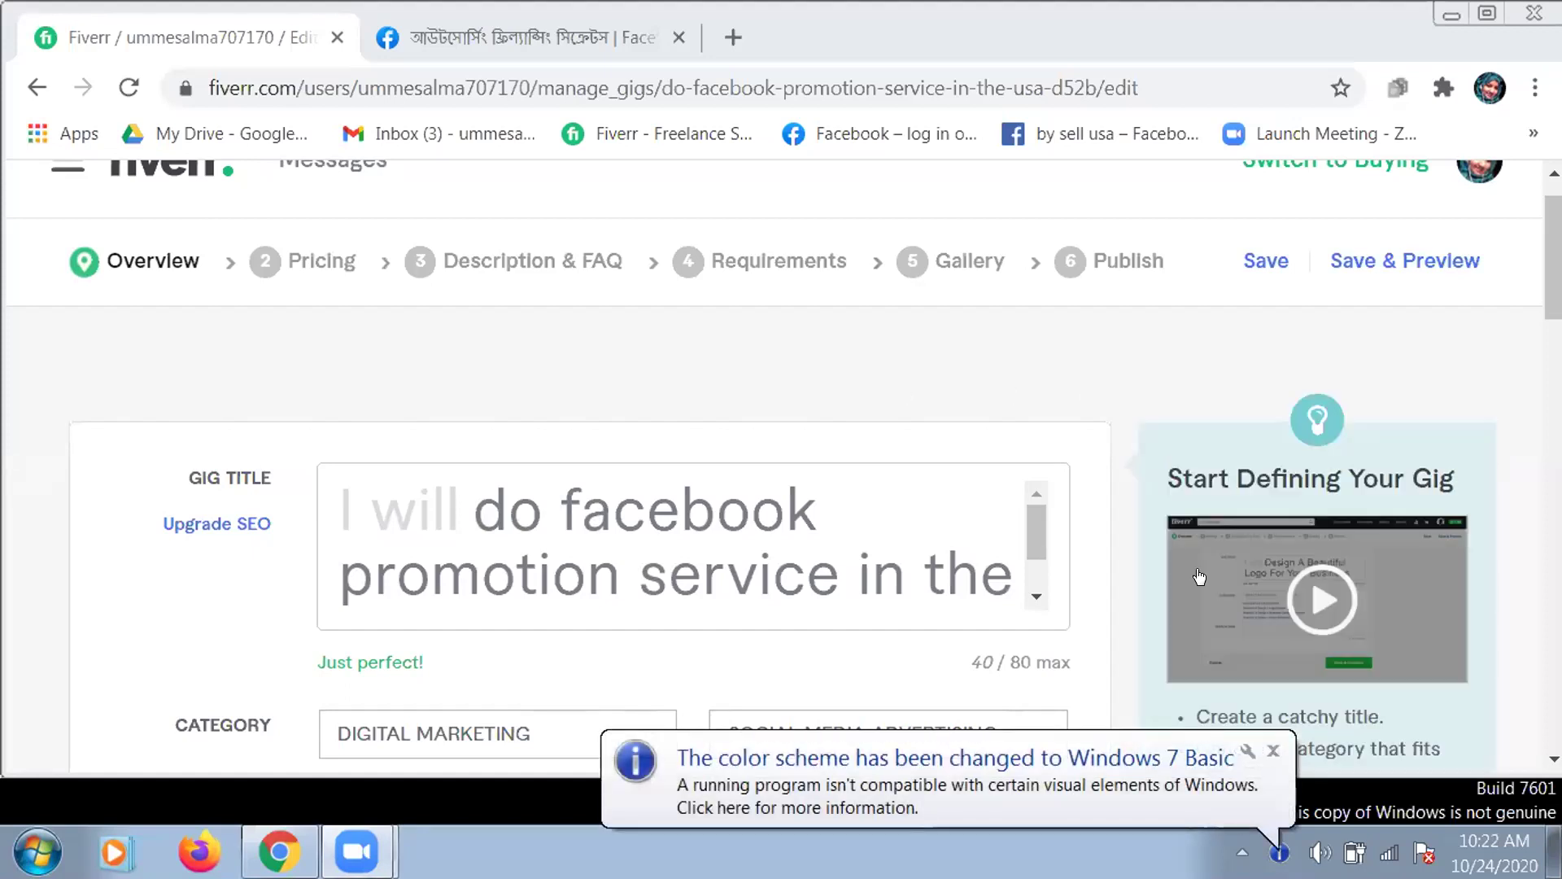
- Dismiss the Windows color scheme notification and read the full gig title in the Fiverr gig editor
left_click(1274, 752)
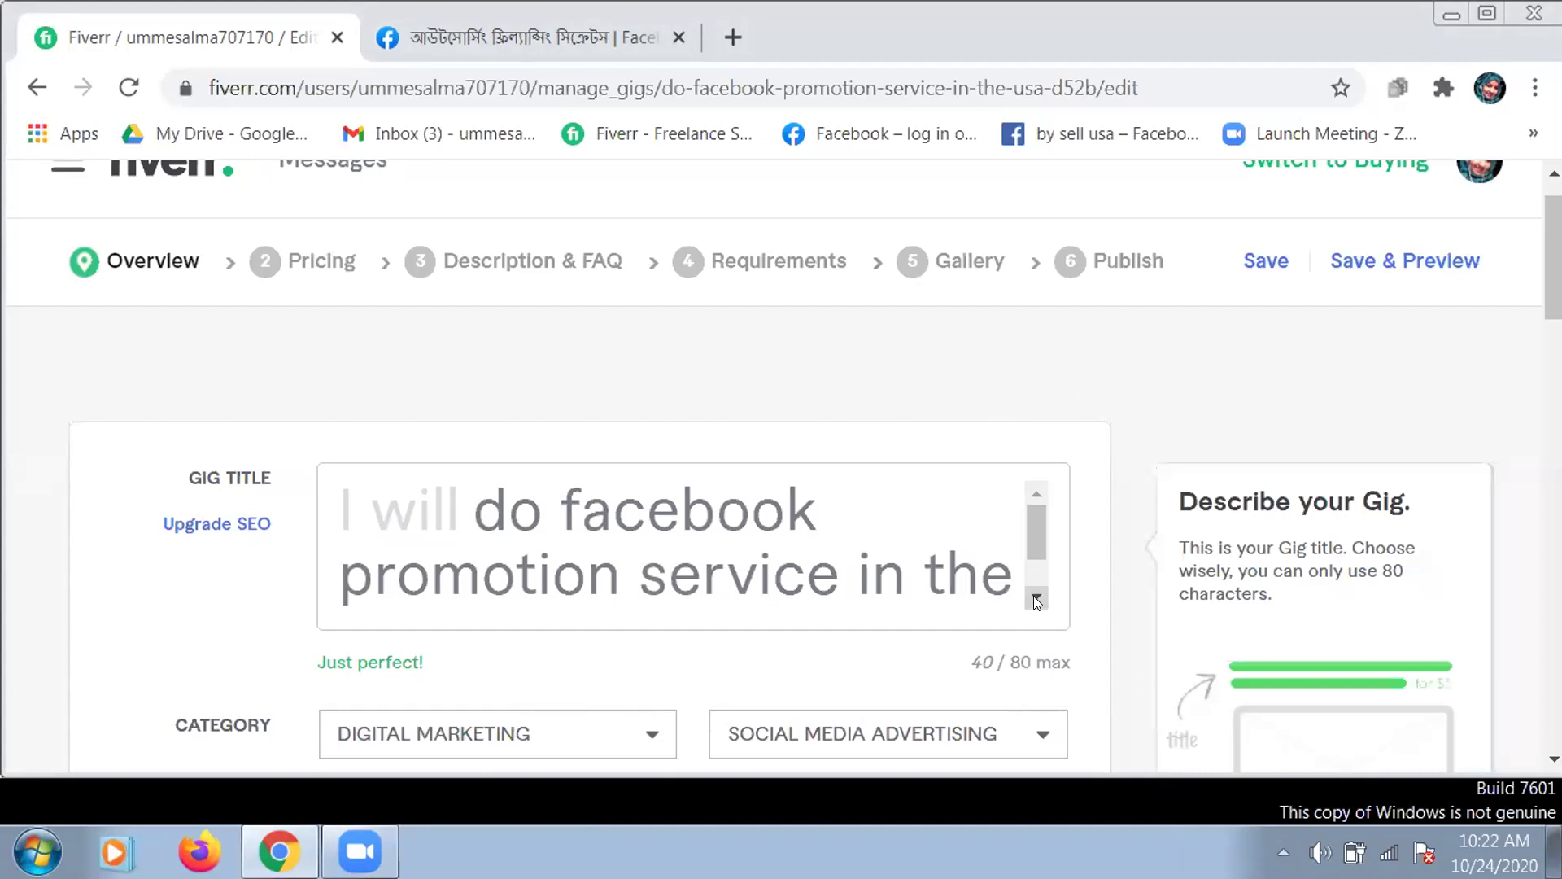
left_click(1036, 601)
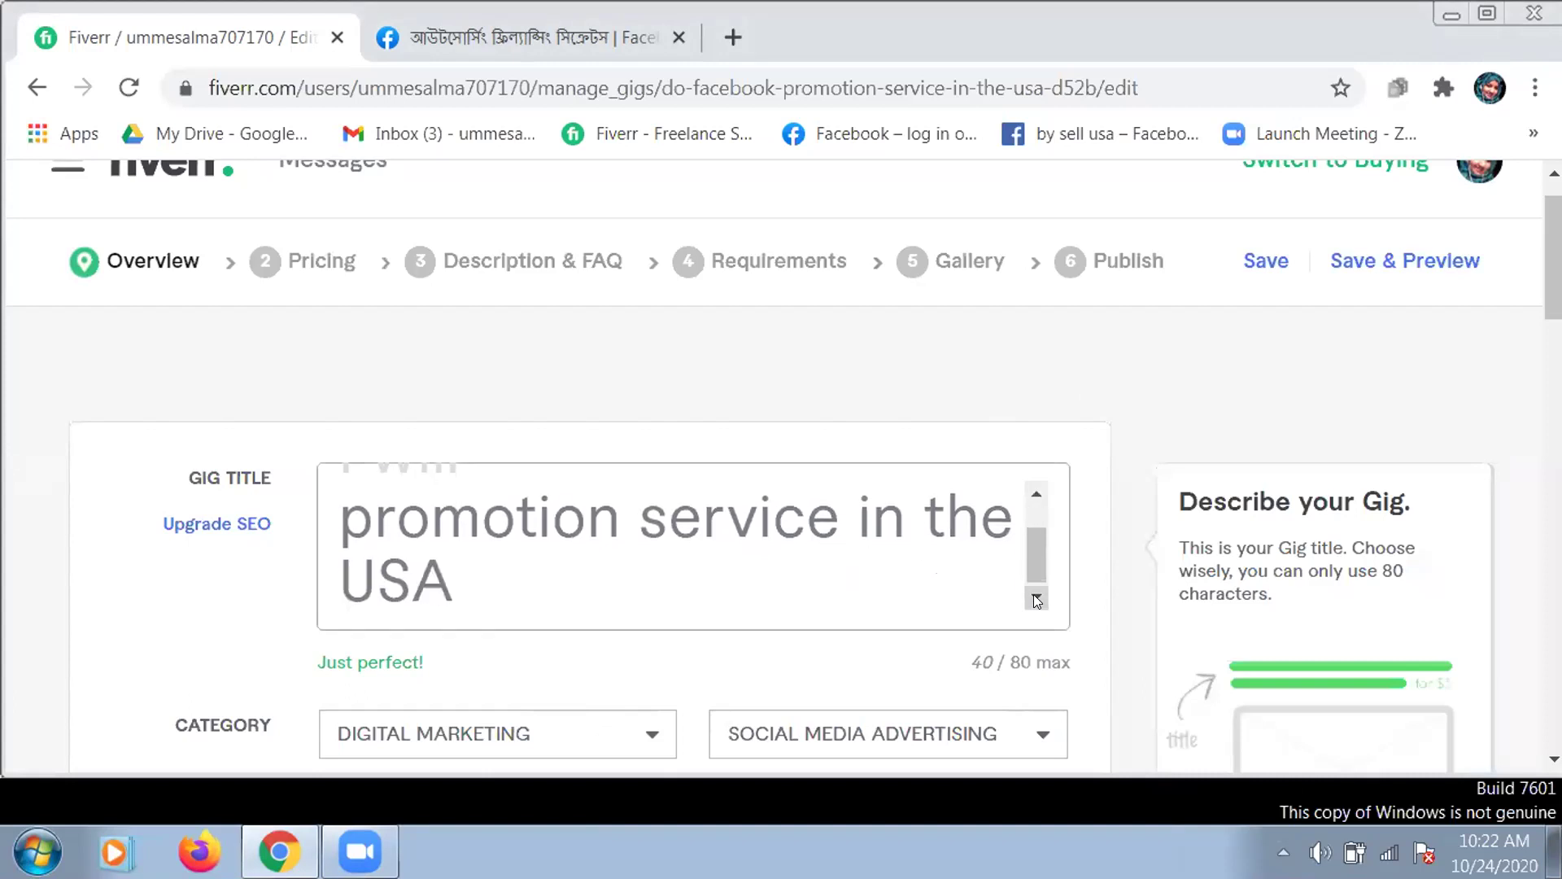
left_click(1035, 598)
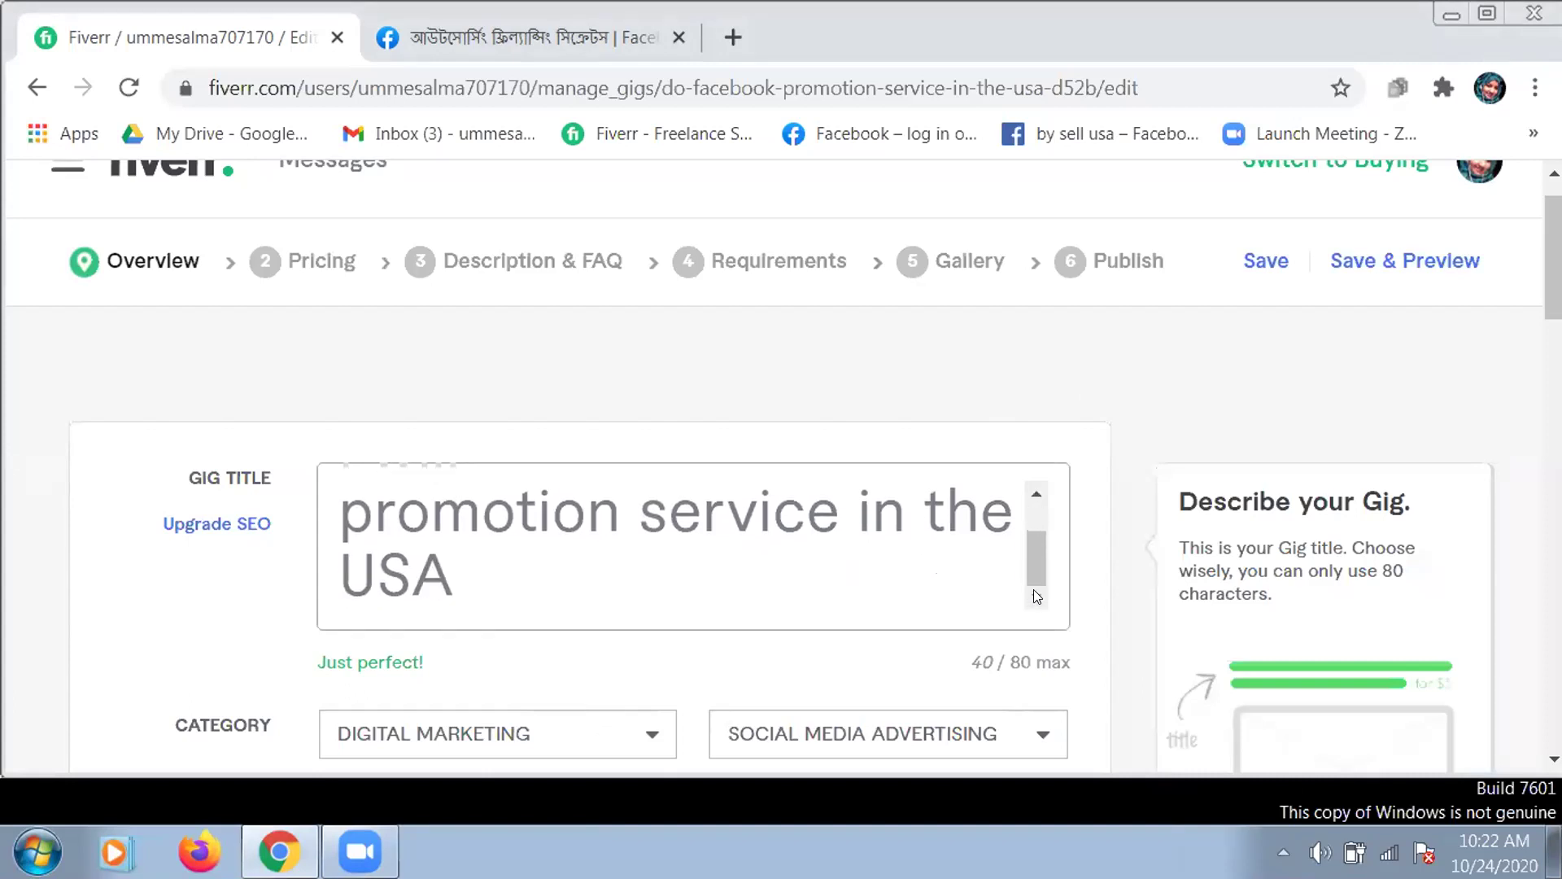
left_click(1034, 493)
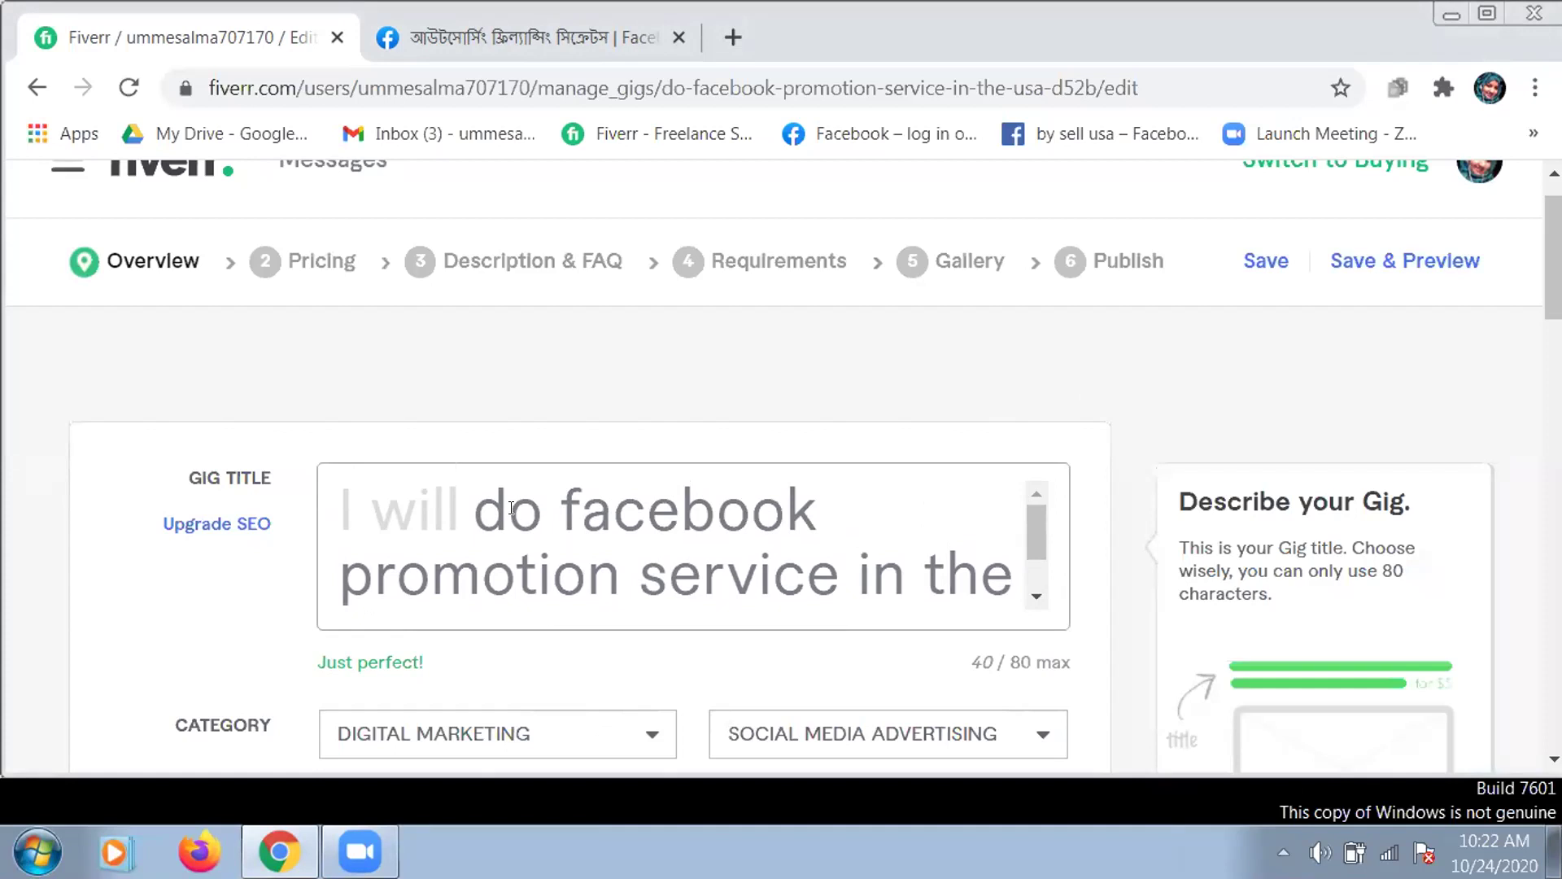
- Insert "or marketing" after "promotion" in the gig title
left_click(615, 562)
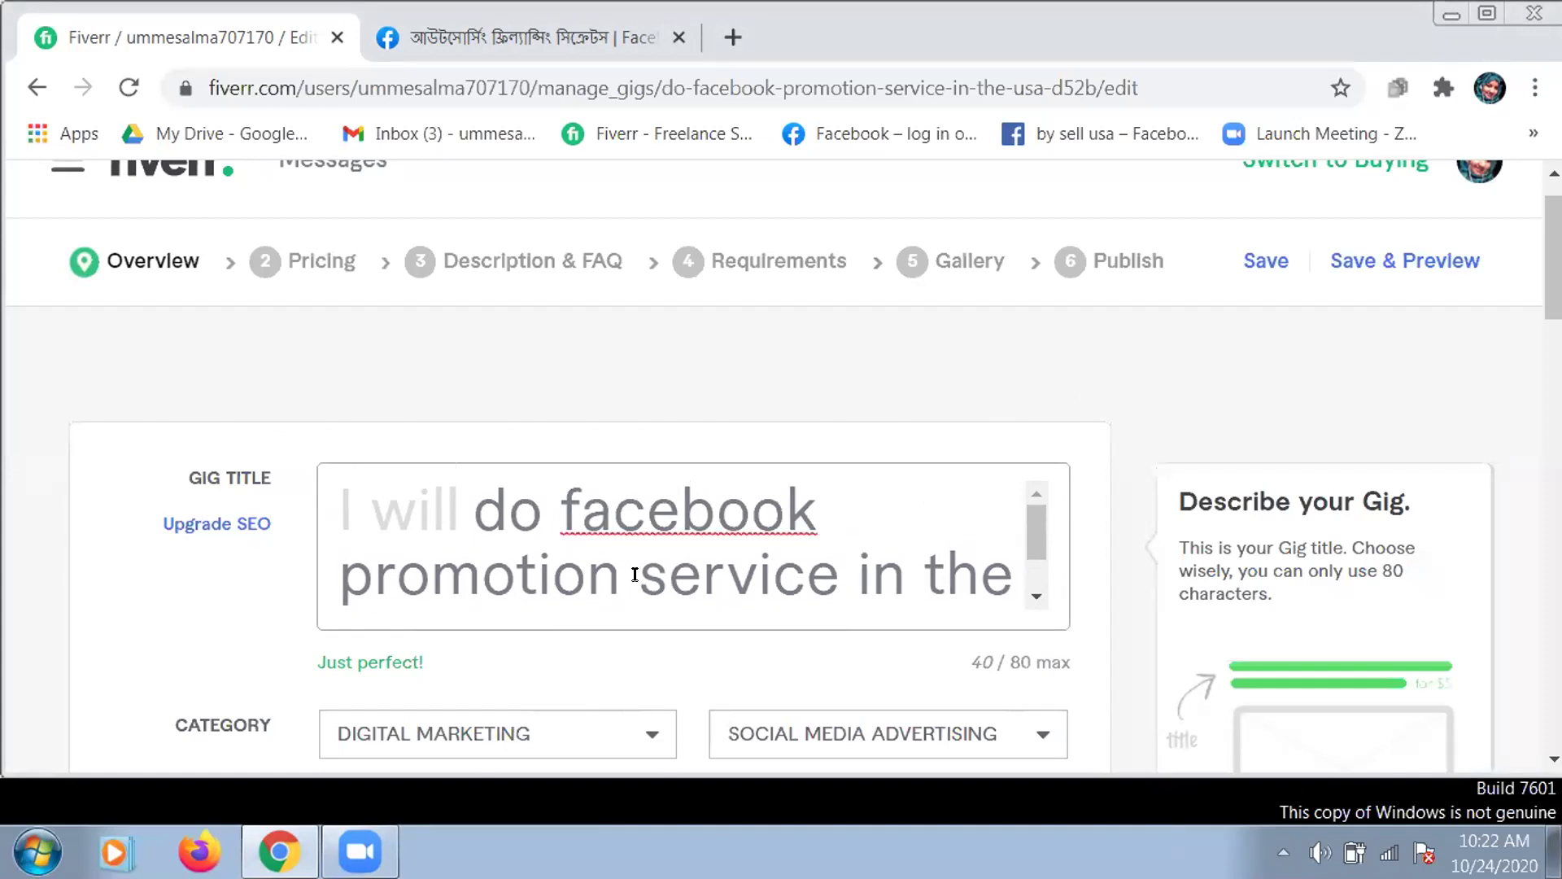
type("or ")
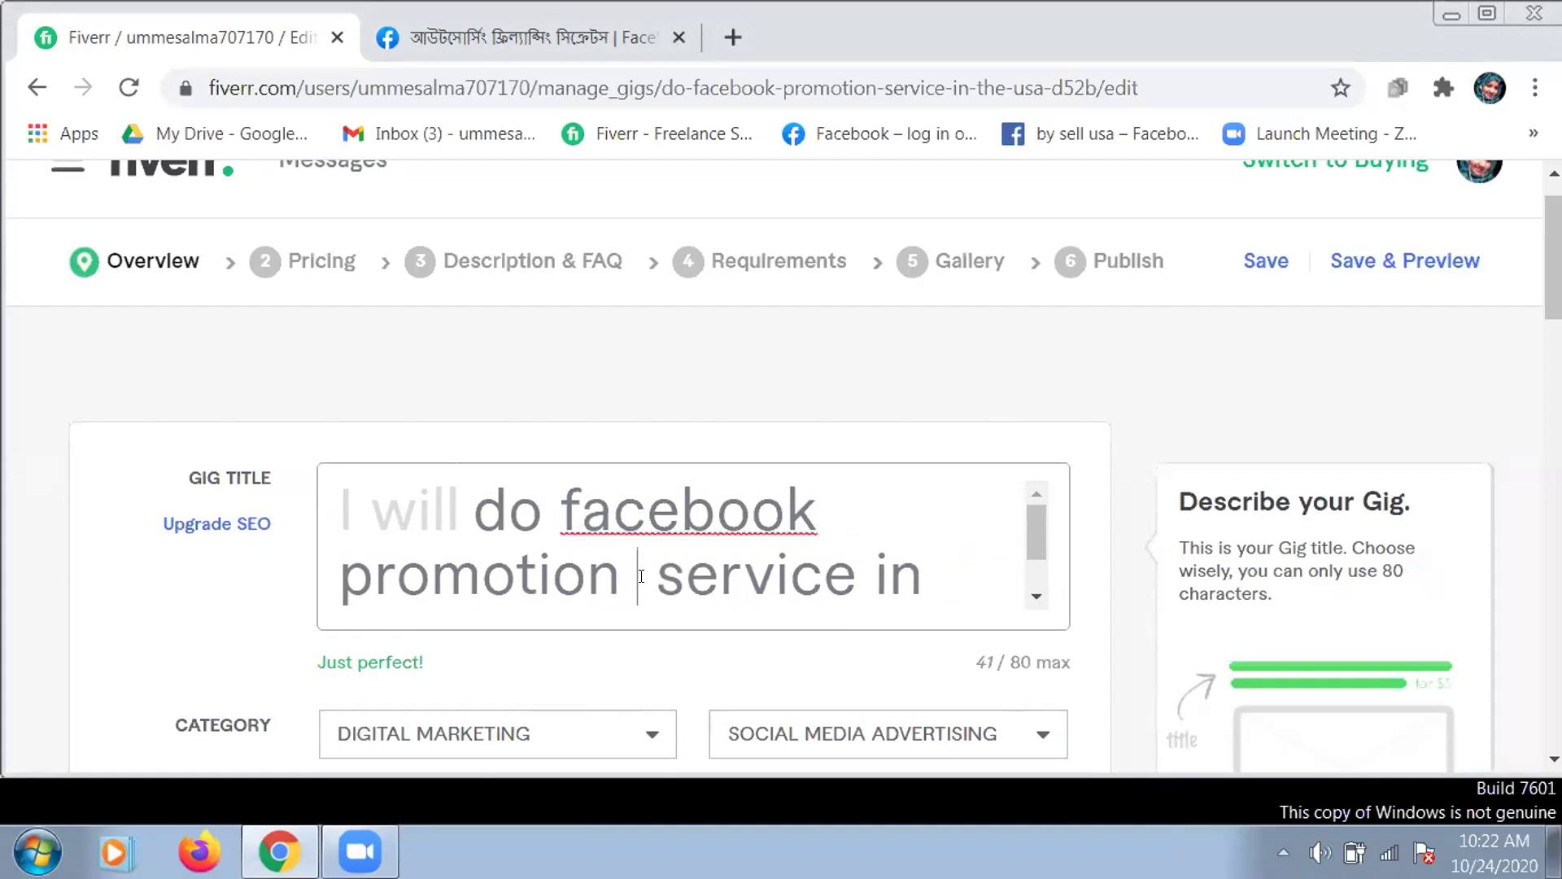
type("market")
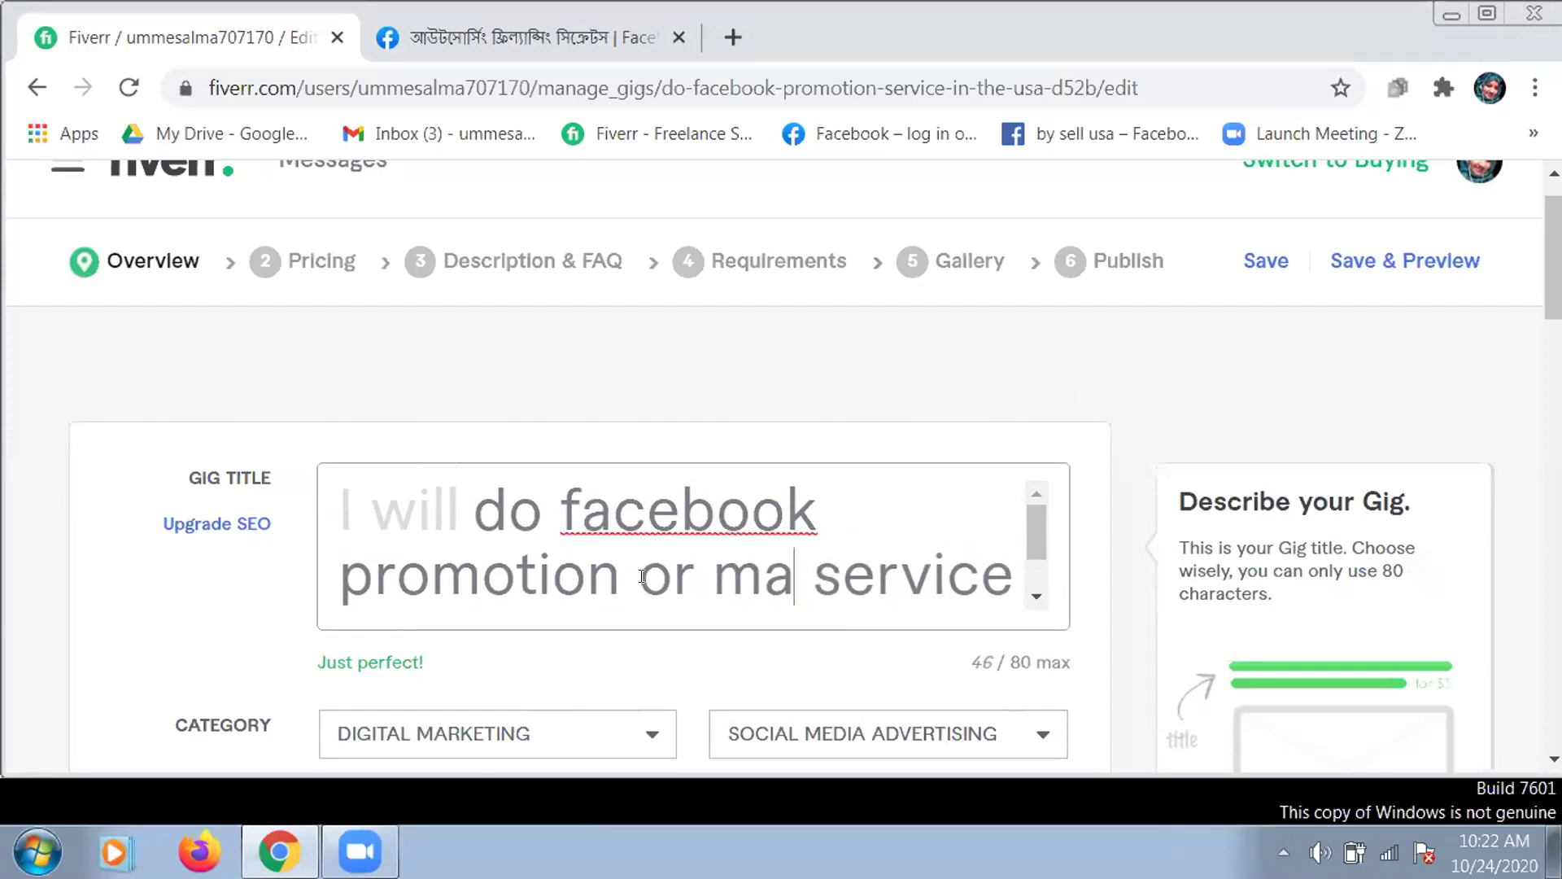
type("inf")
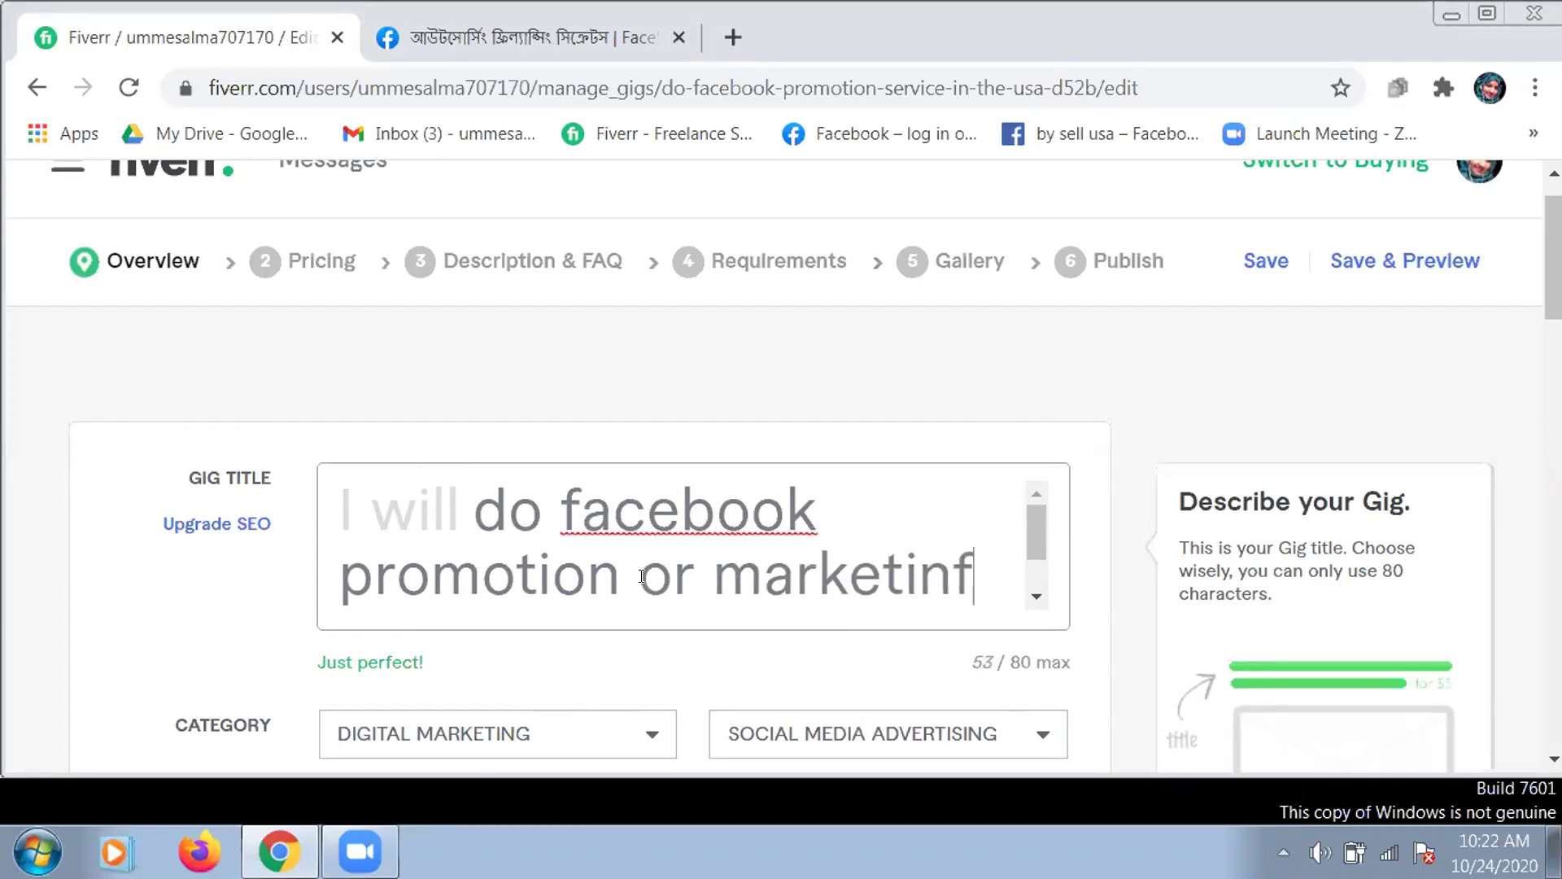
key("BackSpace")
type("g")
- Replace "in the USA" at the end of the gig title with "any product or business"
left_click_drag(1027, 533, 1032, 566)
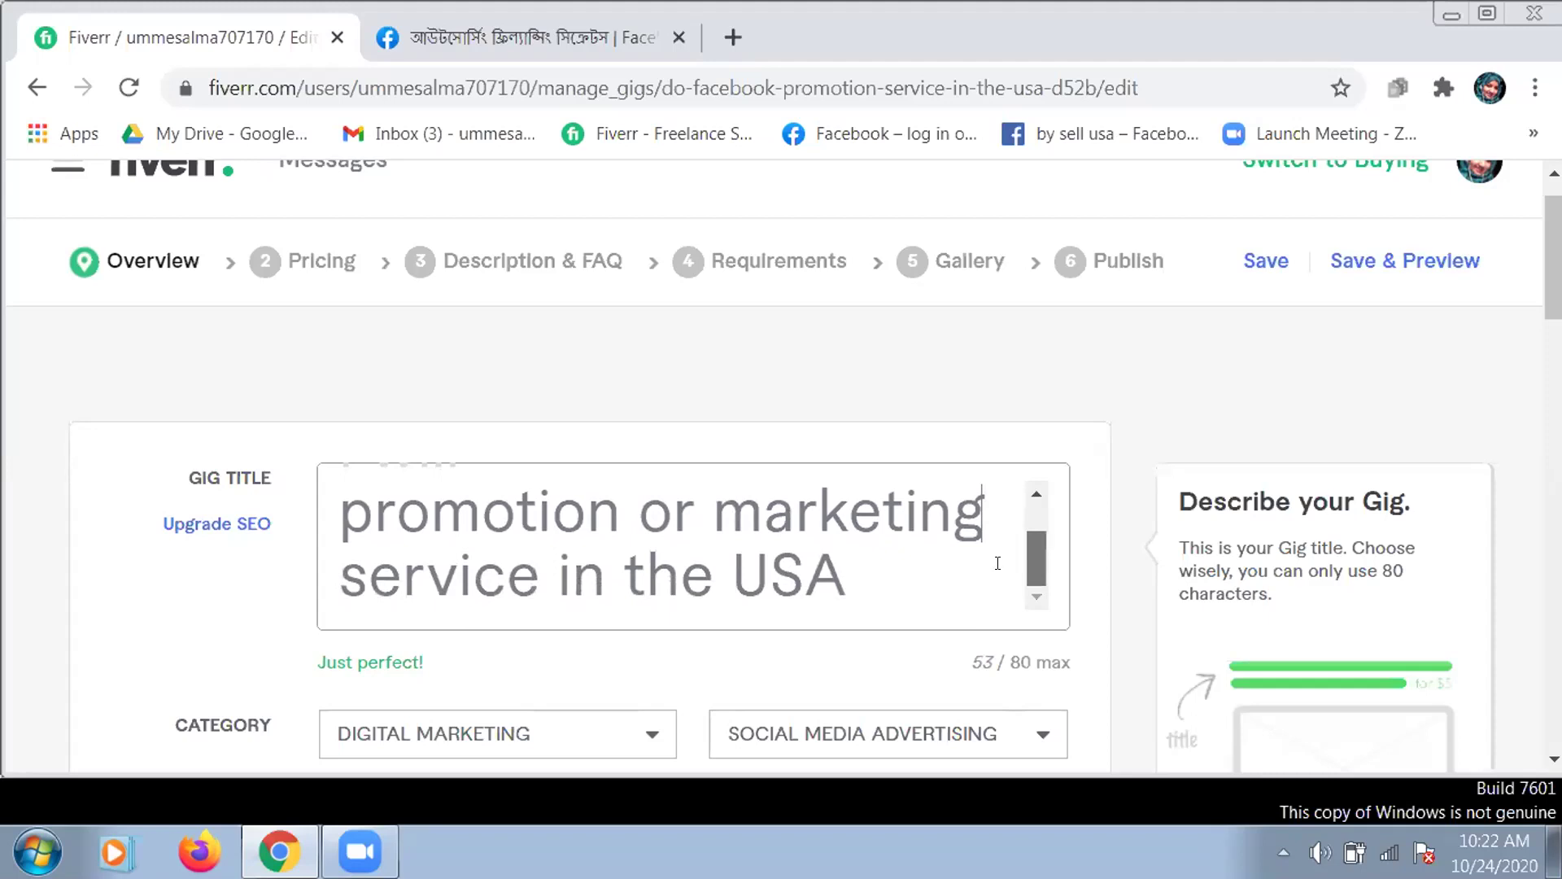
left_click(851, 563)
key("BackSpace")
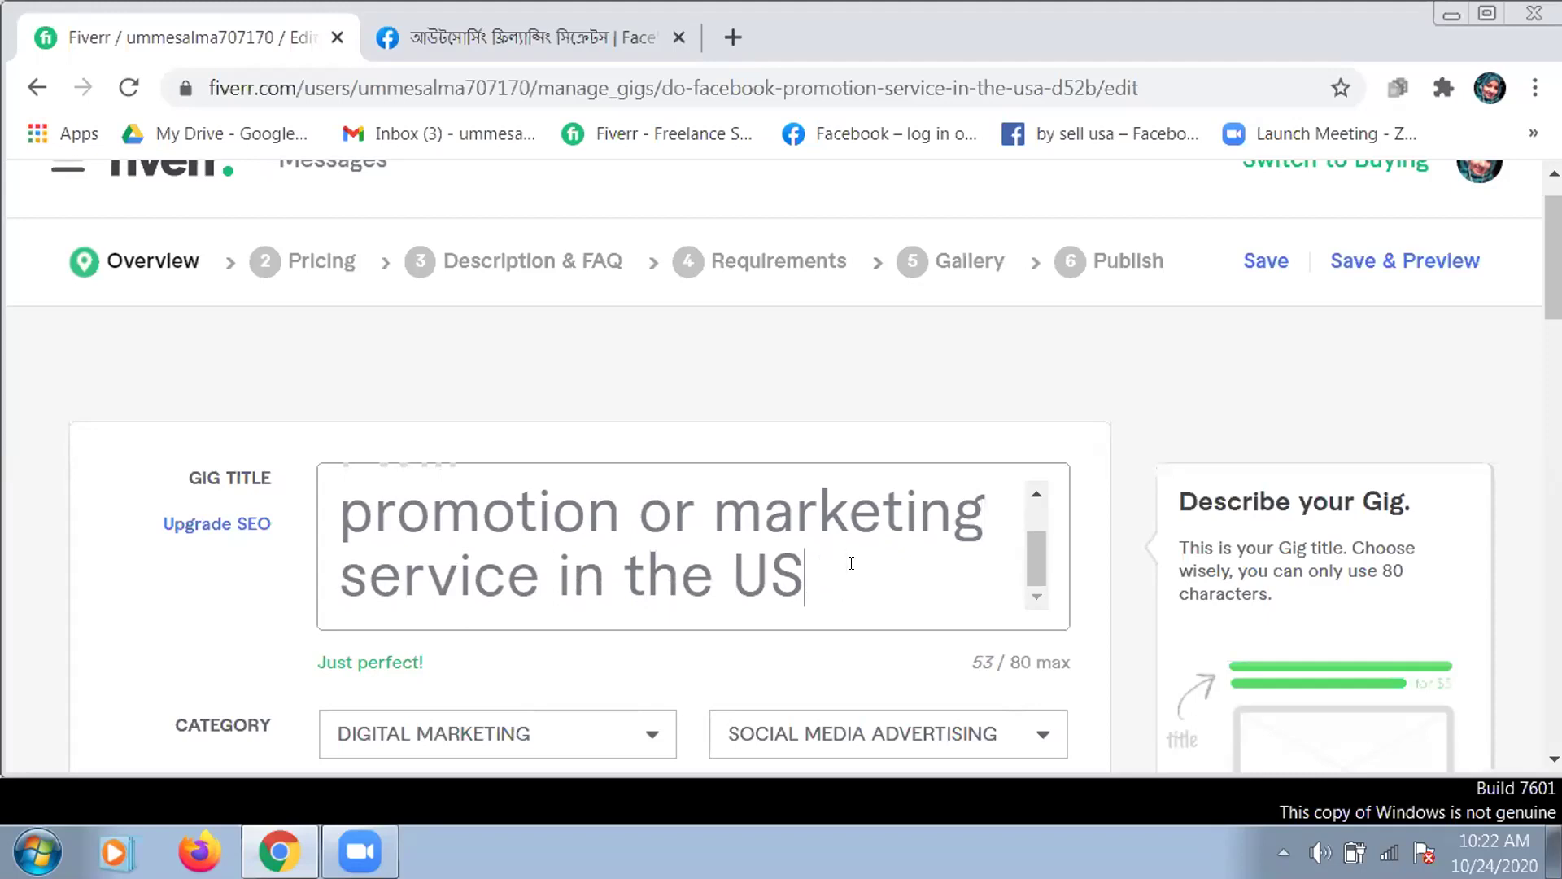
key("ctrl+BackSpace")
key("ctrl+BackSpace")
key("ctrl+BackSpace")
key("BackSpace")
key("BackSpace")
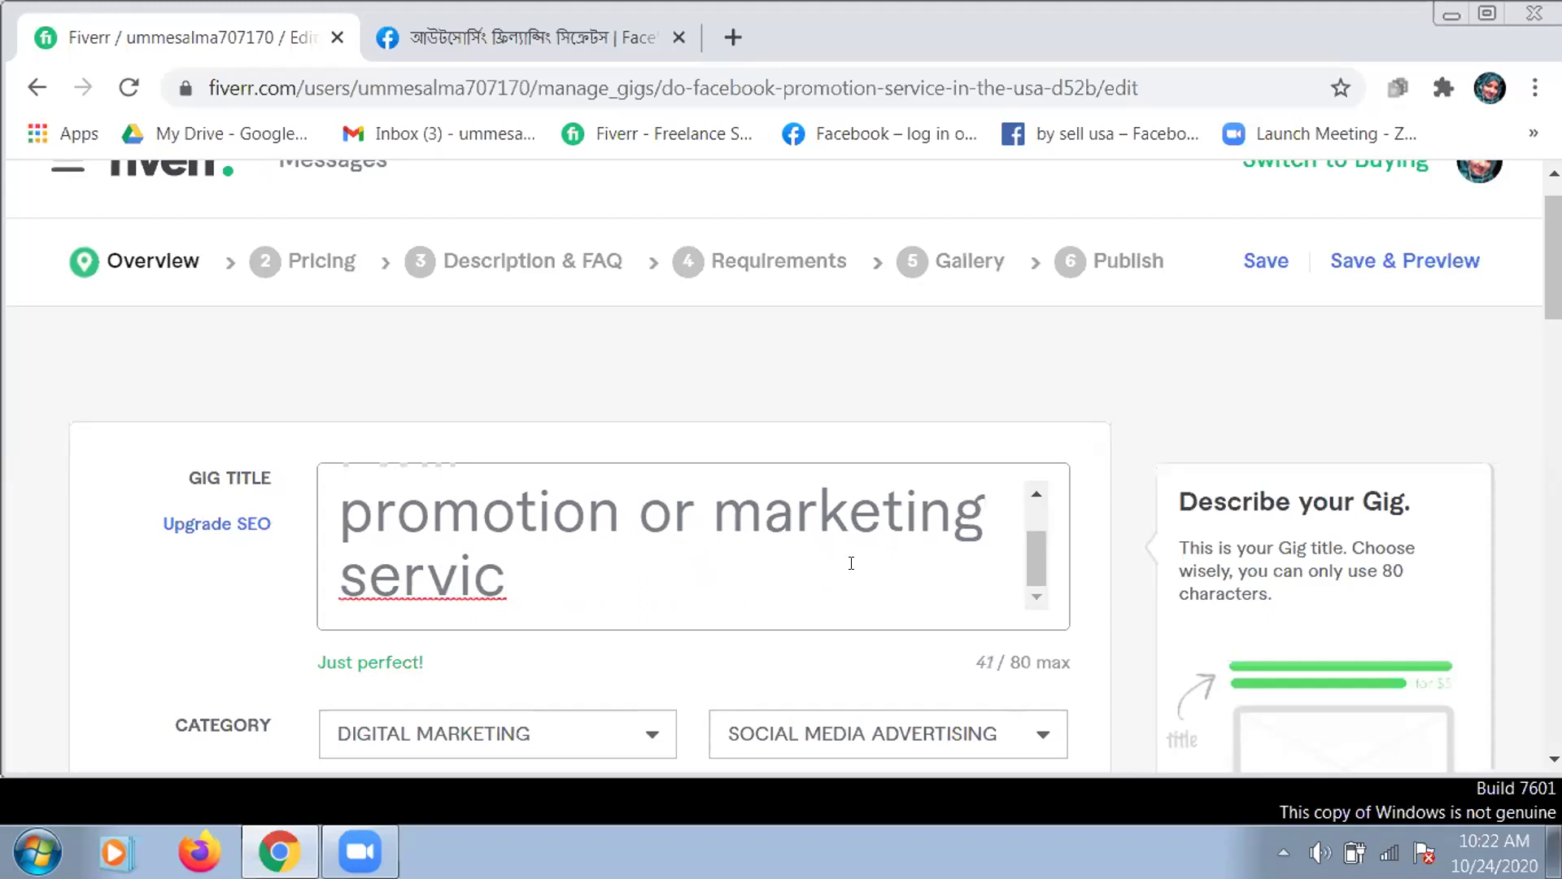
type("e")
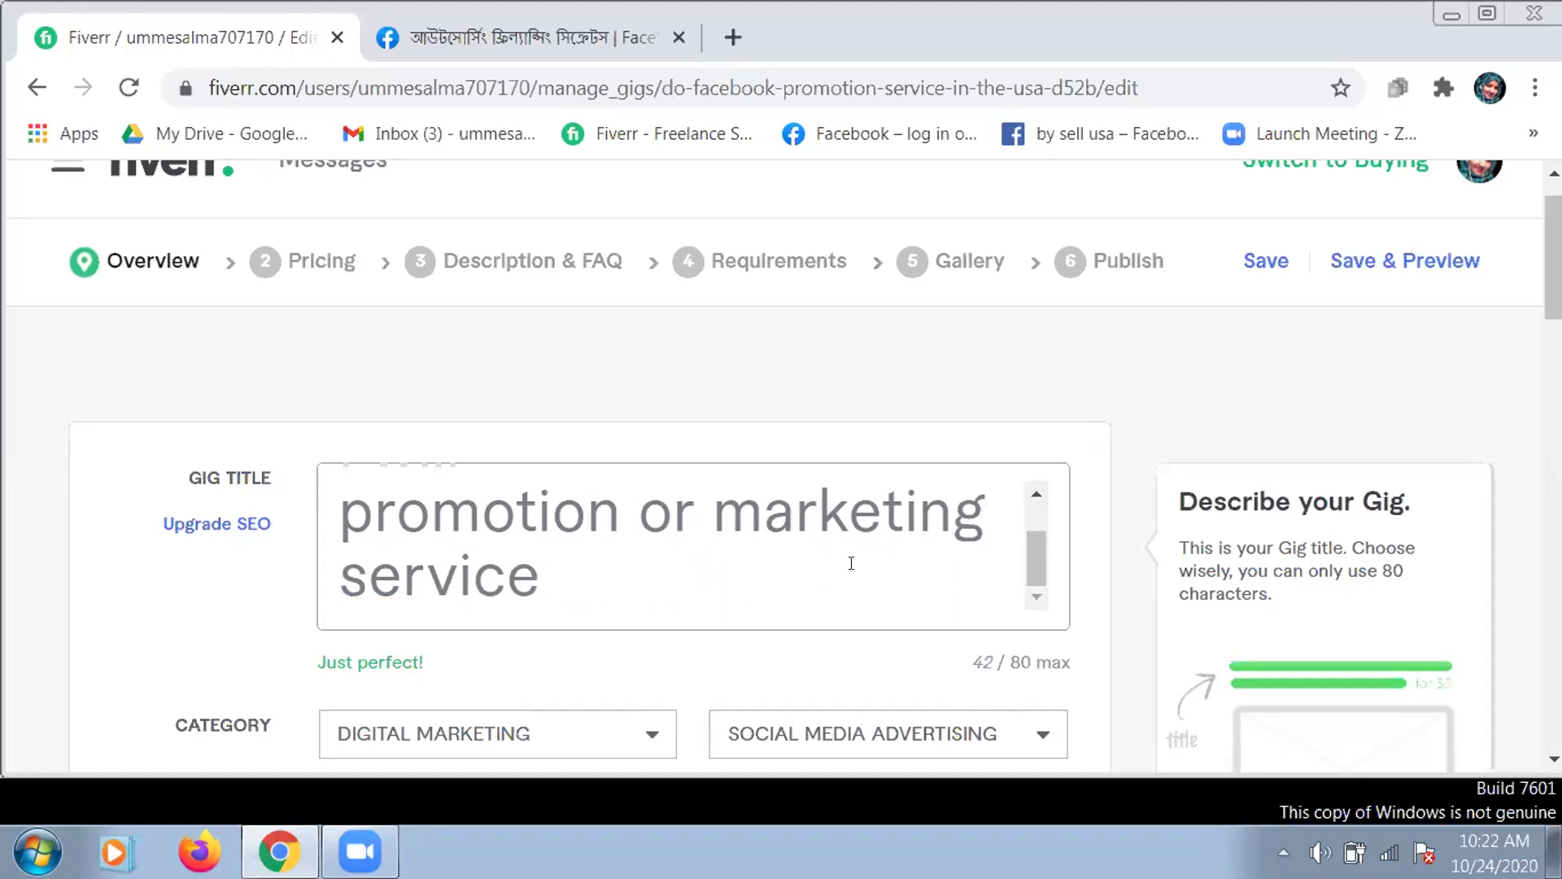
type(" any pr")
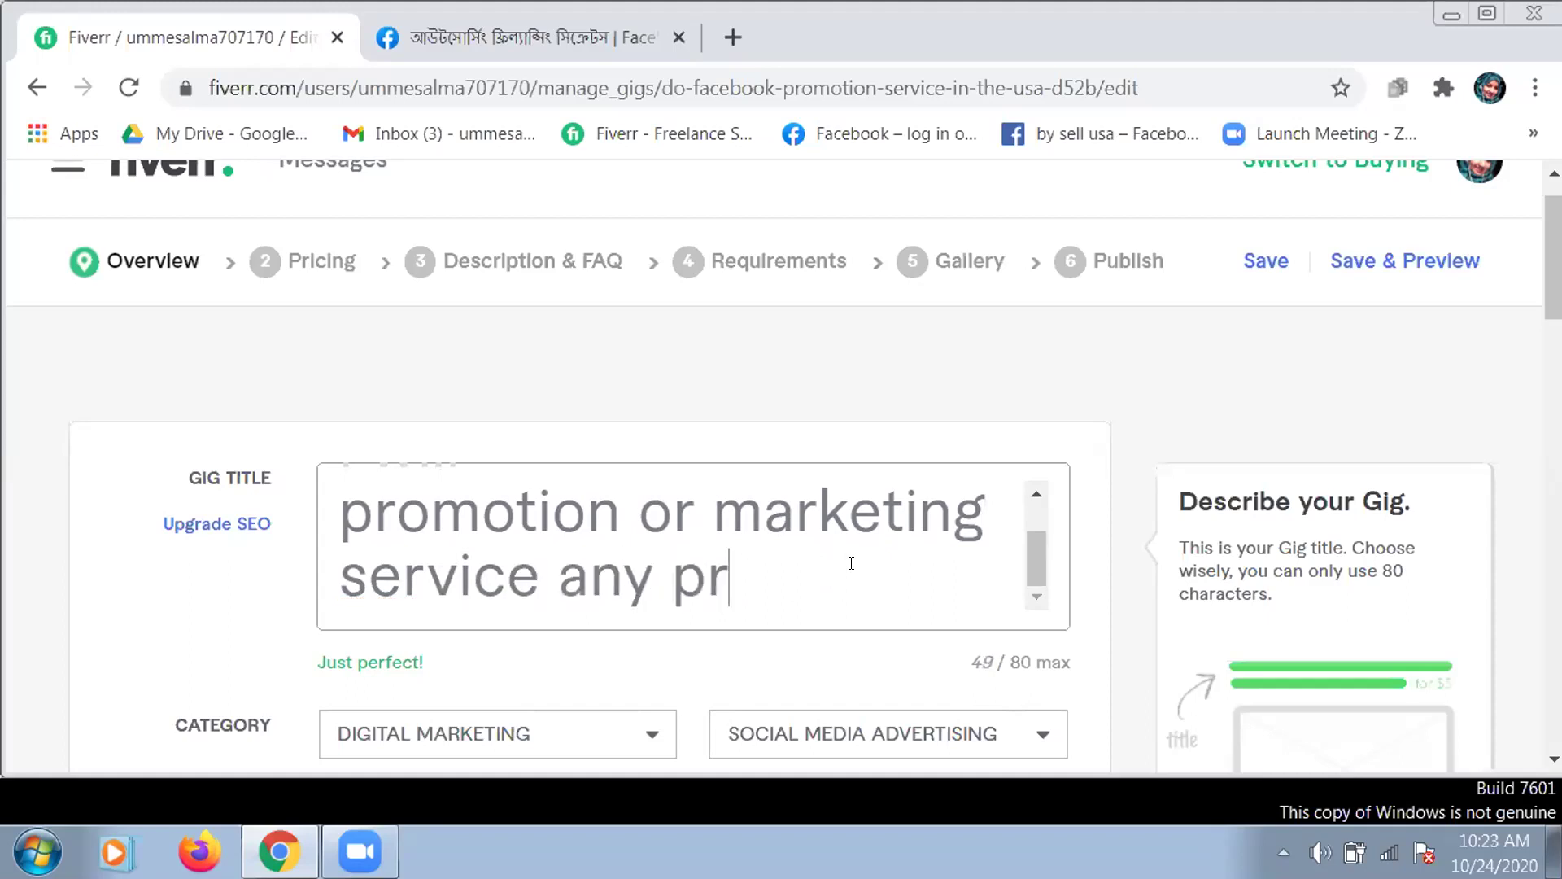
type("oduct ")
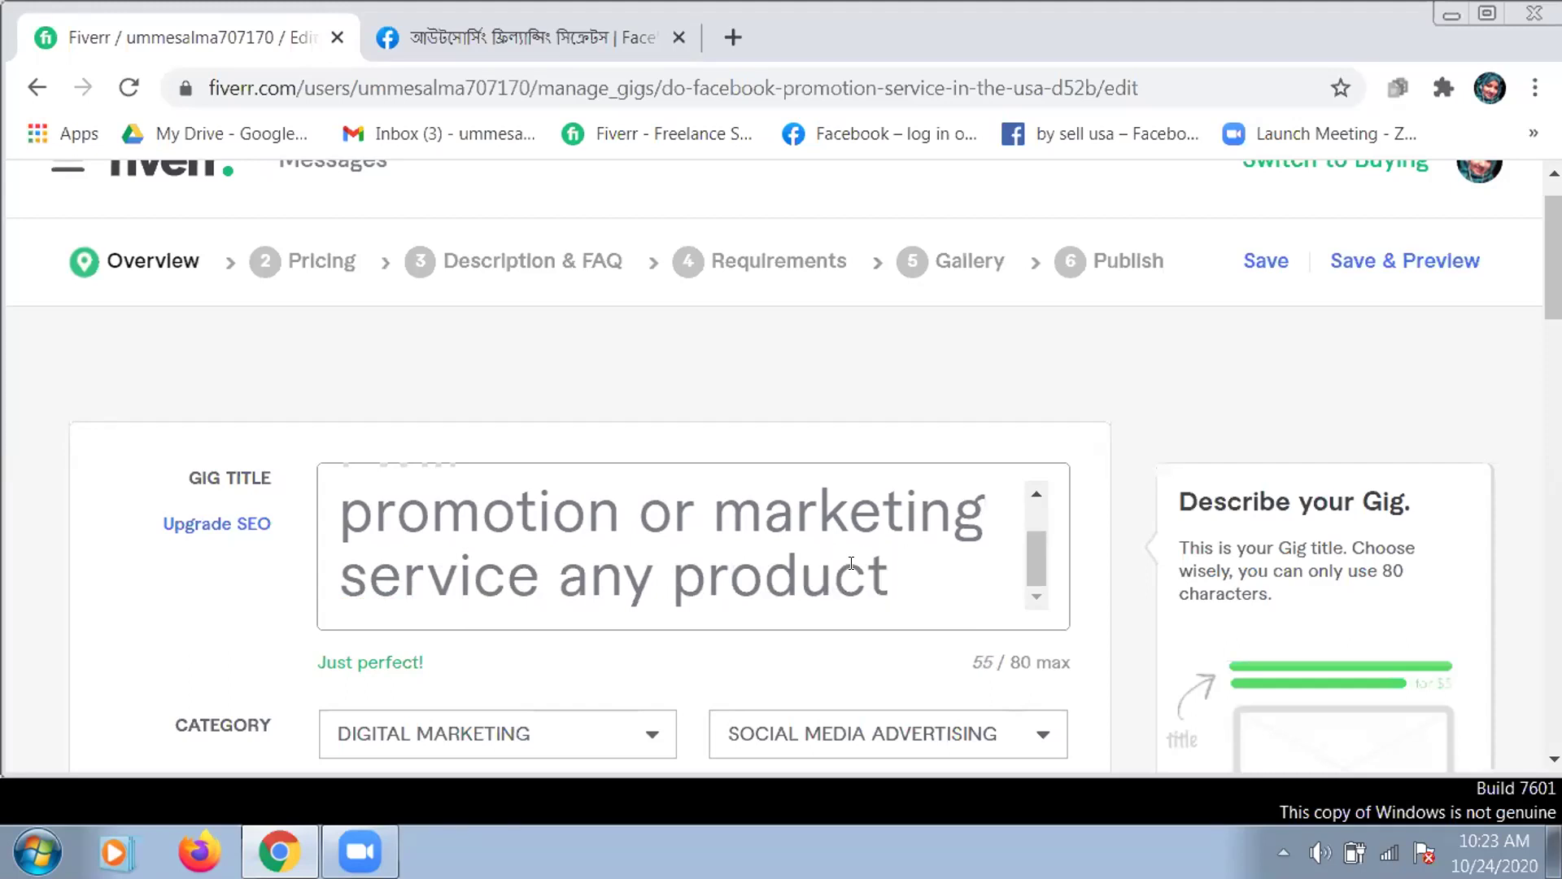
type("or bu")
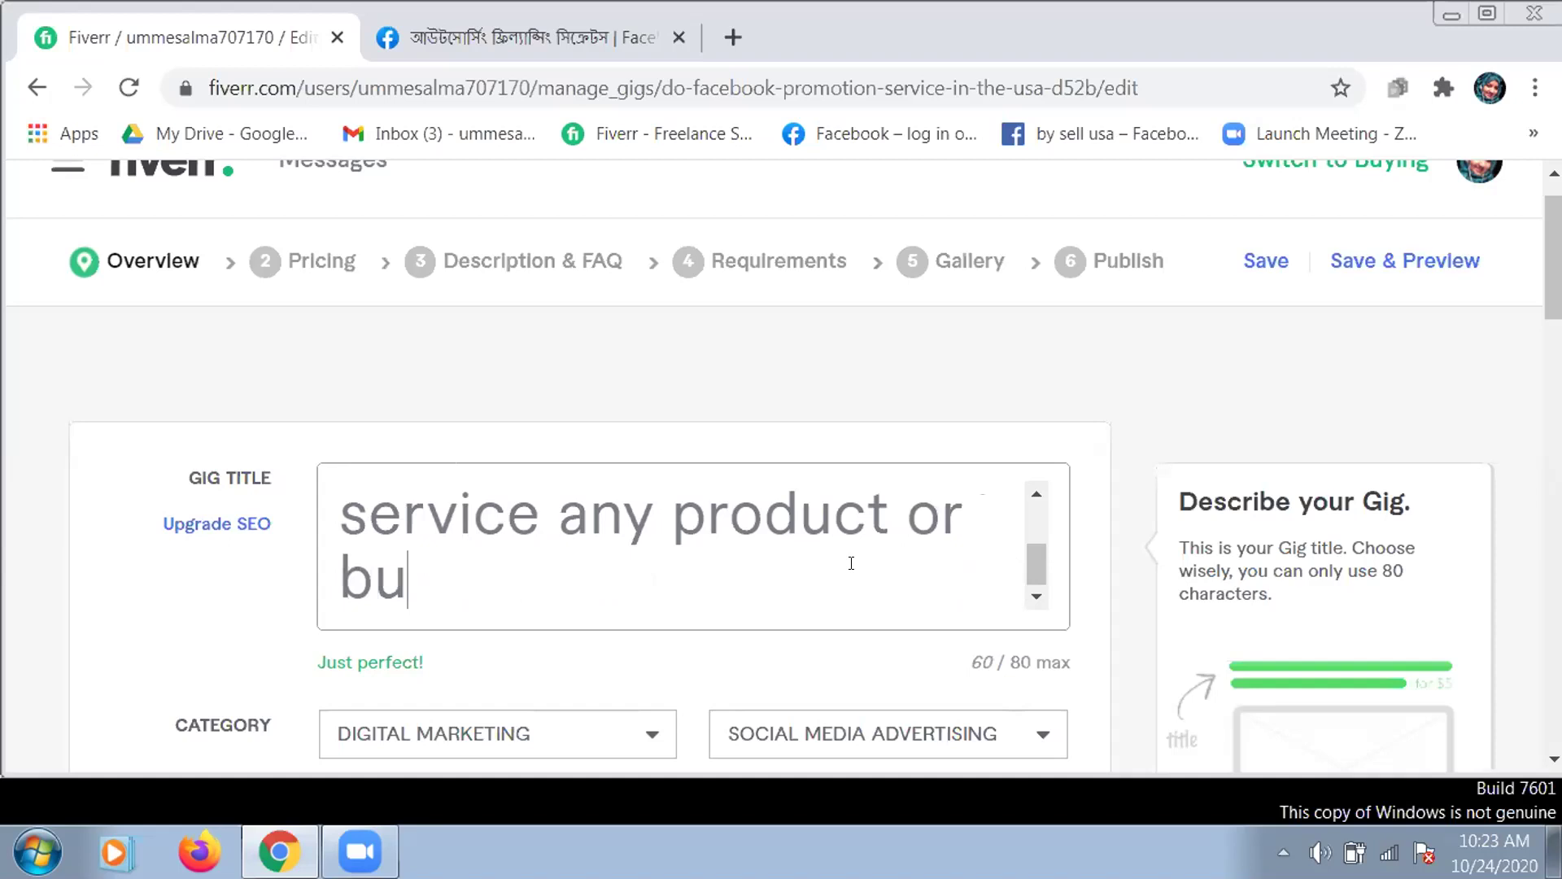
type("siness")
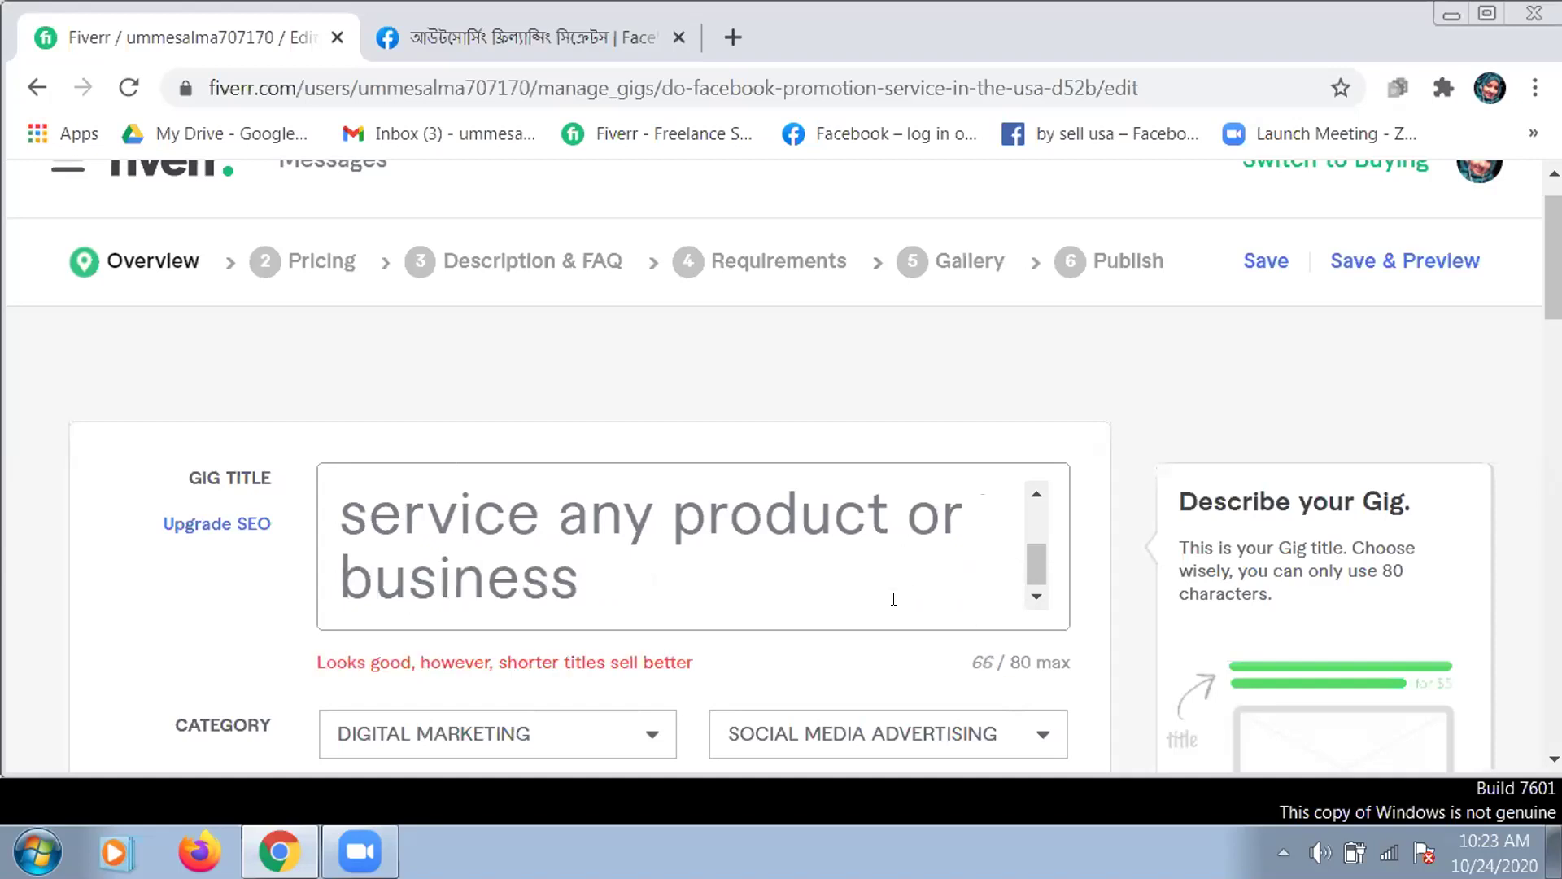
- Change the gig's subcategory under Digital Marketing to Social Media Marketing
scroll(926, 585, "down", 1)
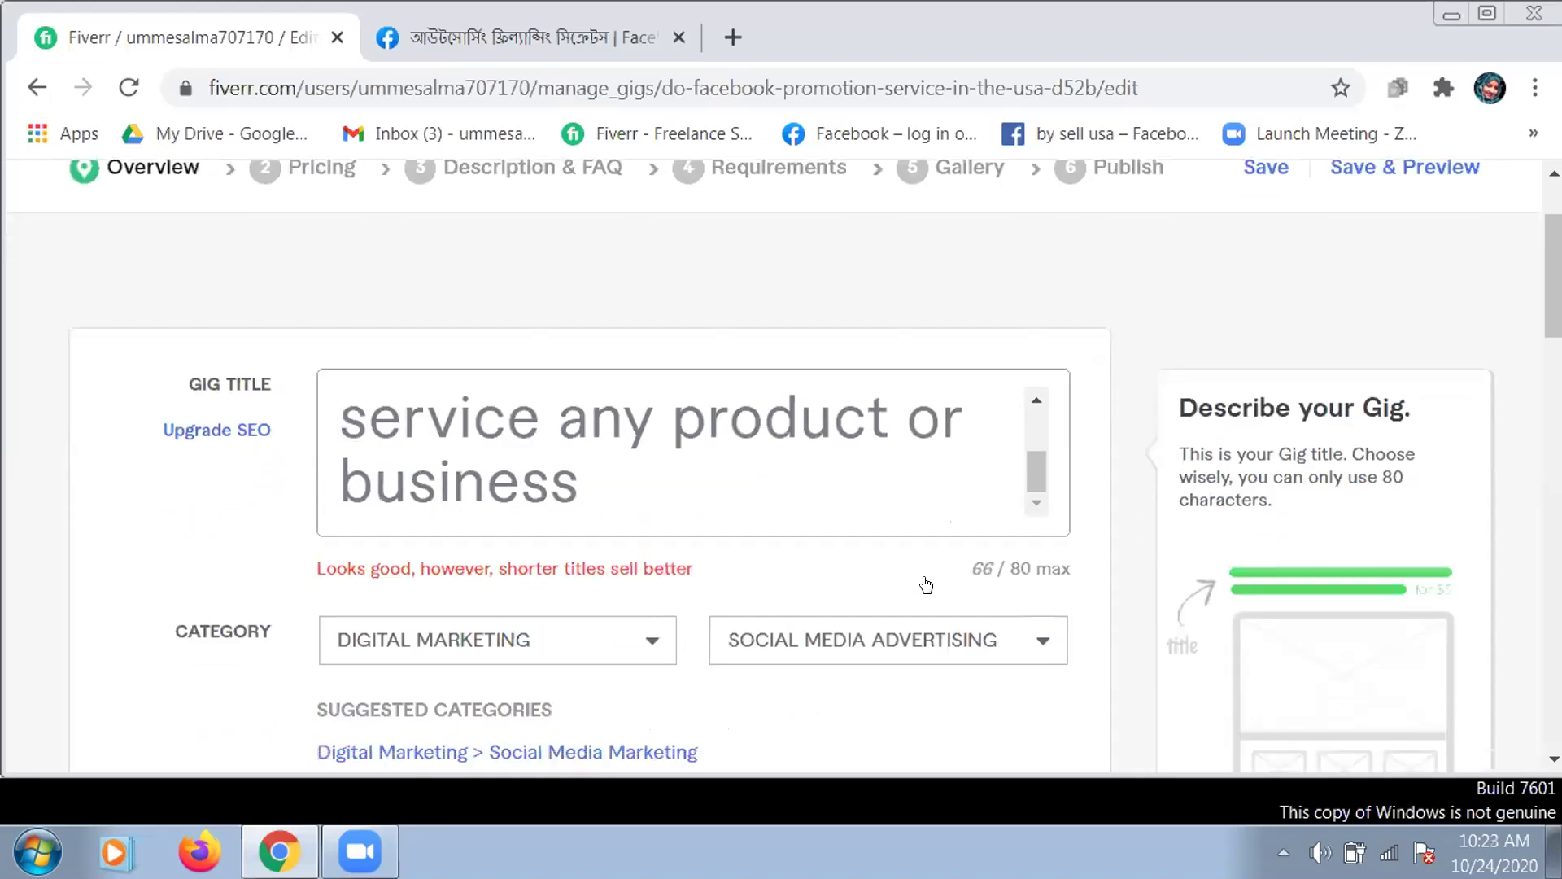
scroll(925, 584, "down", 2)
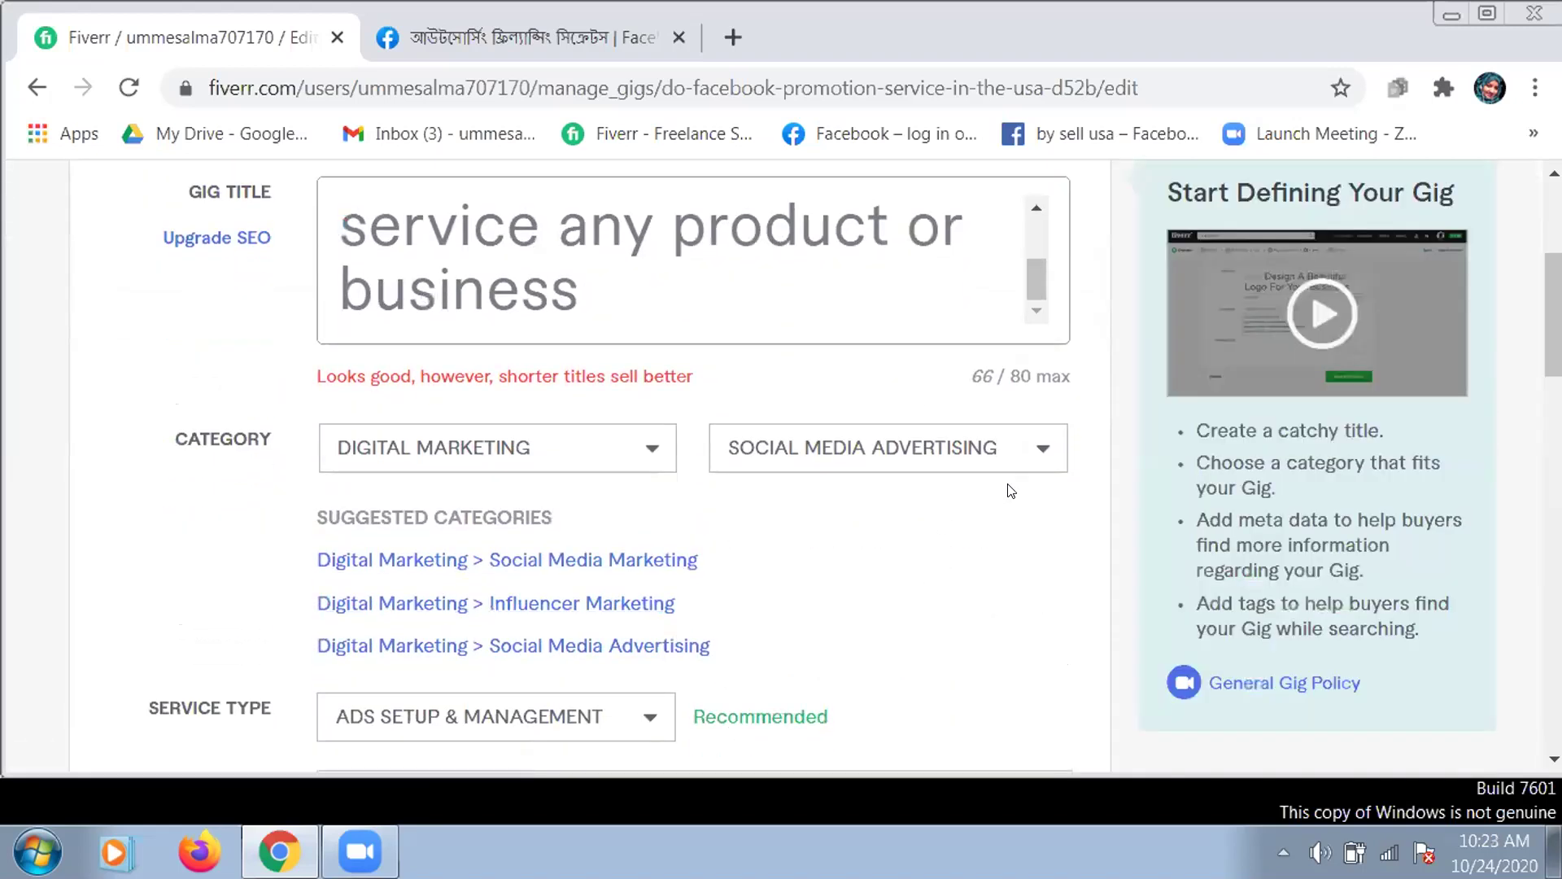
left_click(1036, 454)
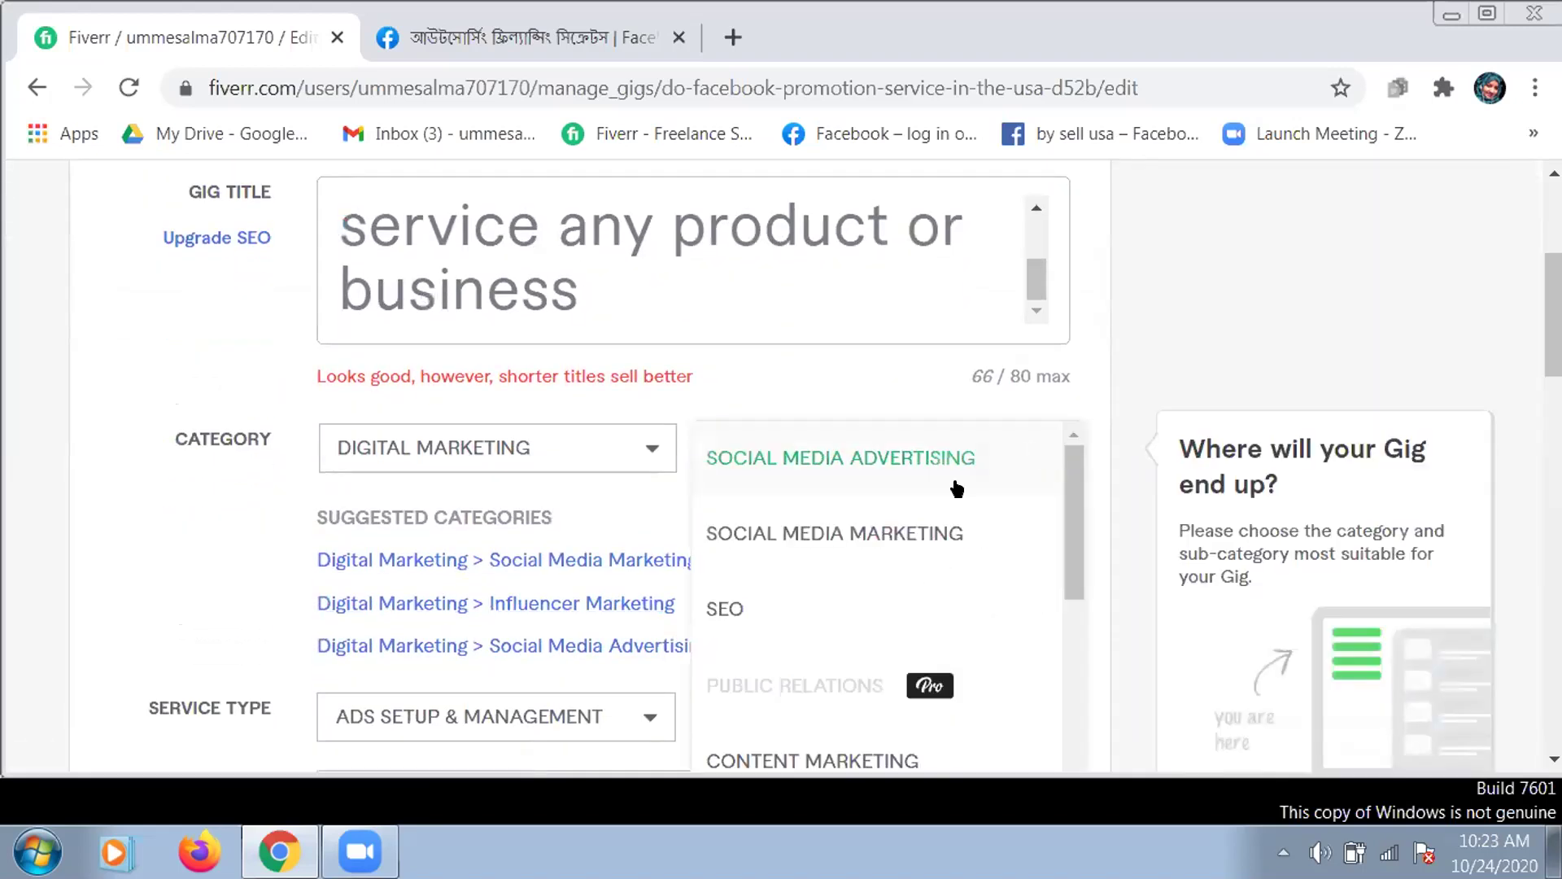
left_click(890, 536)
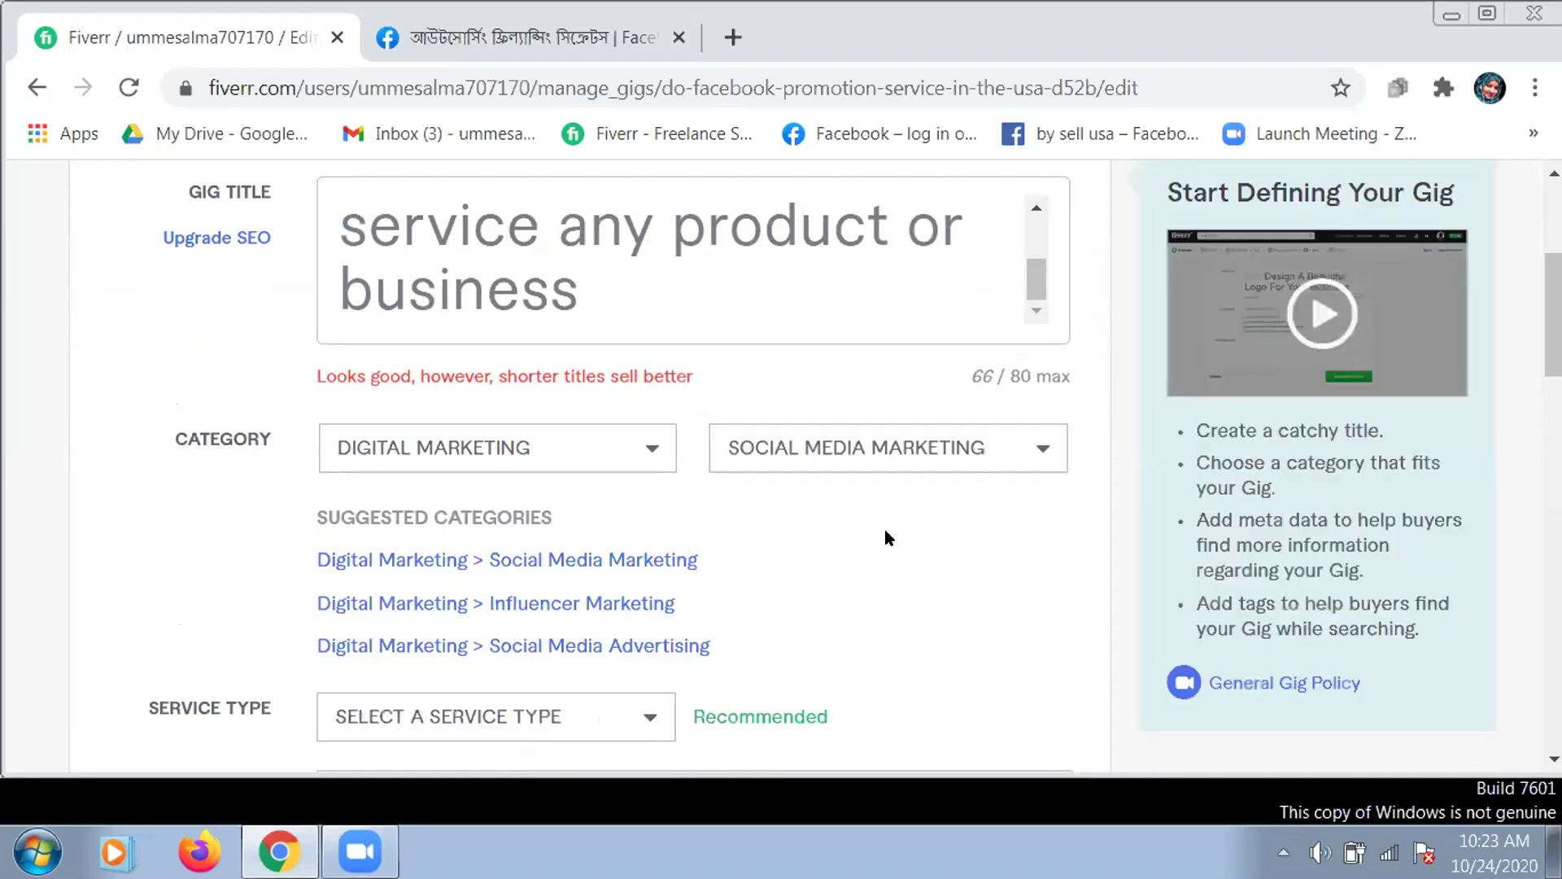
scroll(775, 584, "down", 1)
scroll(627, 663, "down", 3)
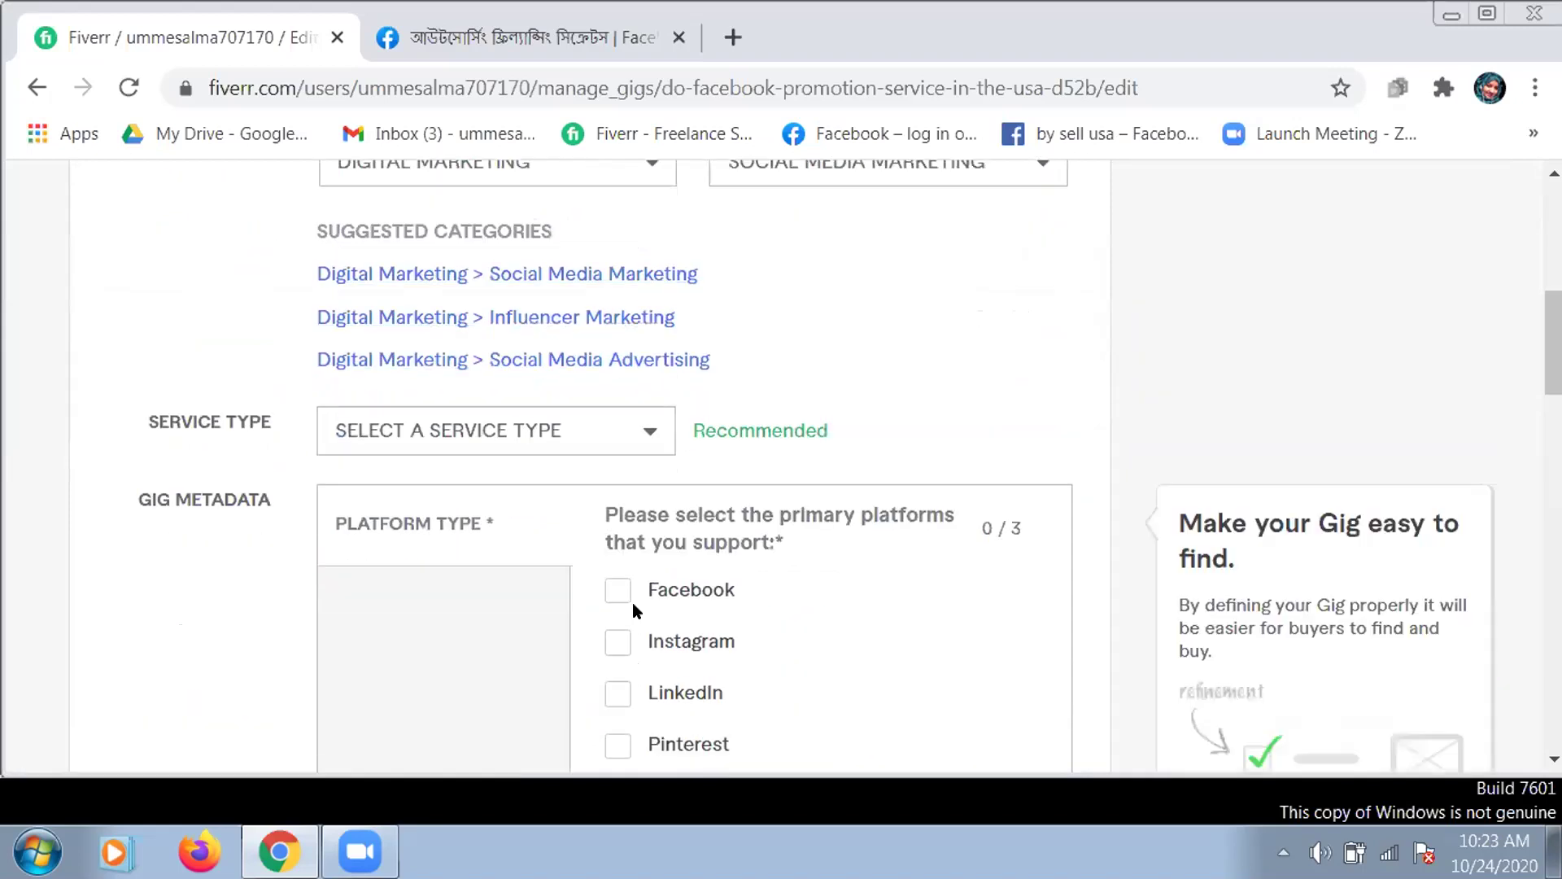
- Set the gig's service type to Social Media Management
left_click(639, 446)
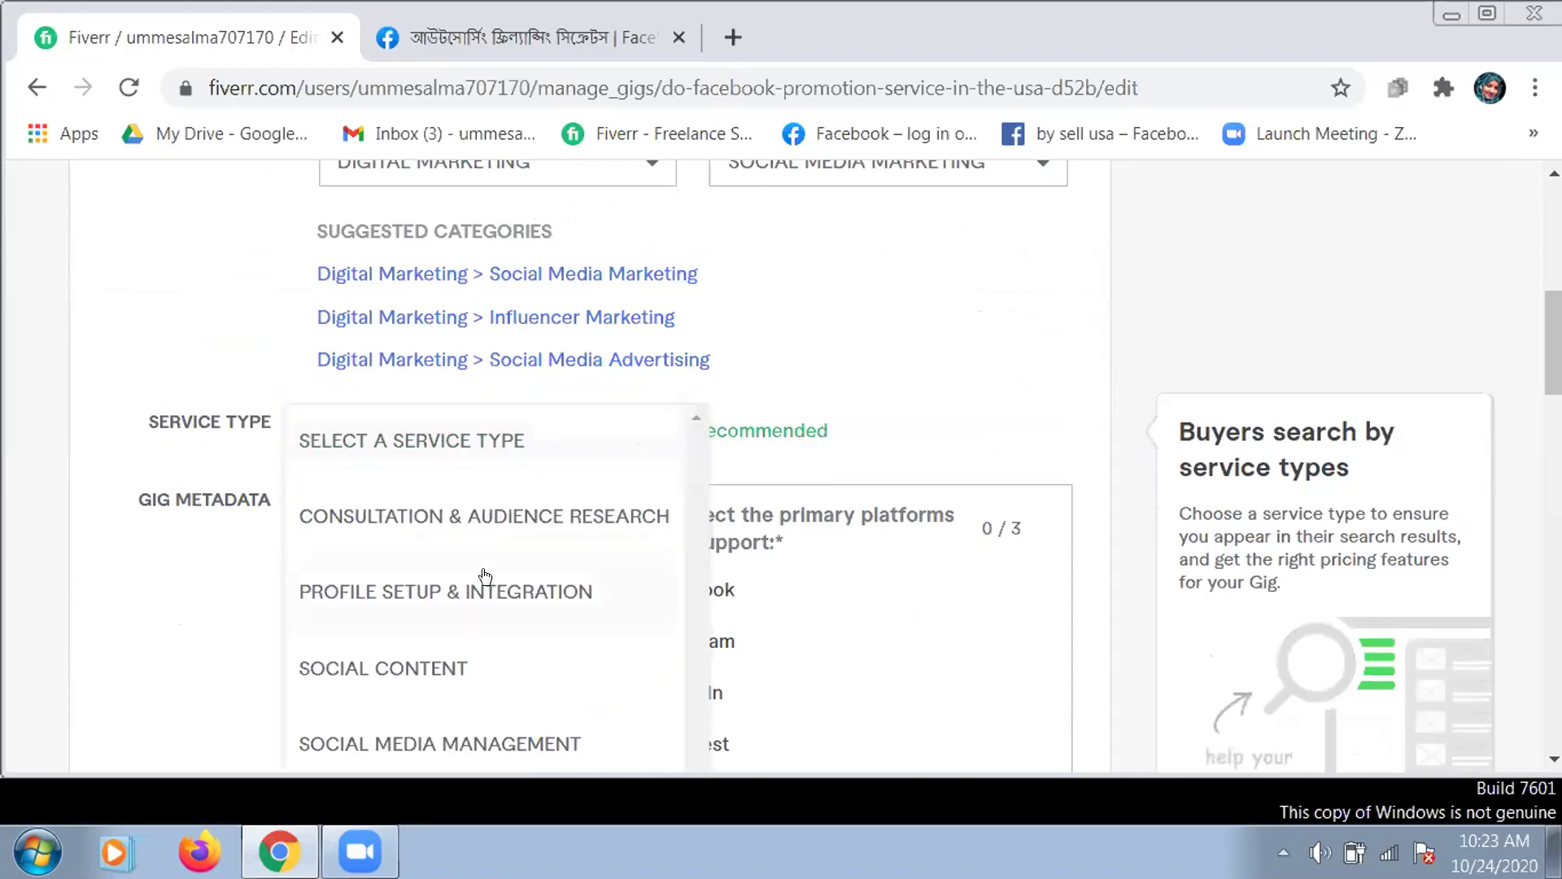
scroll(486, 585, "down", 1)
scroll(487, 584, "down", 3)
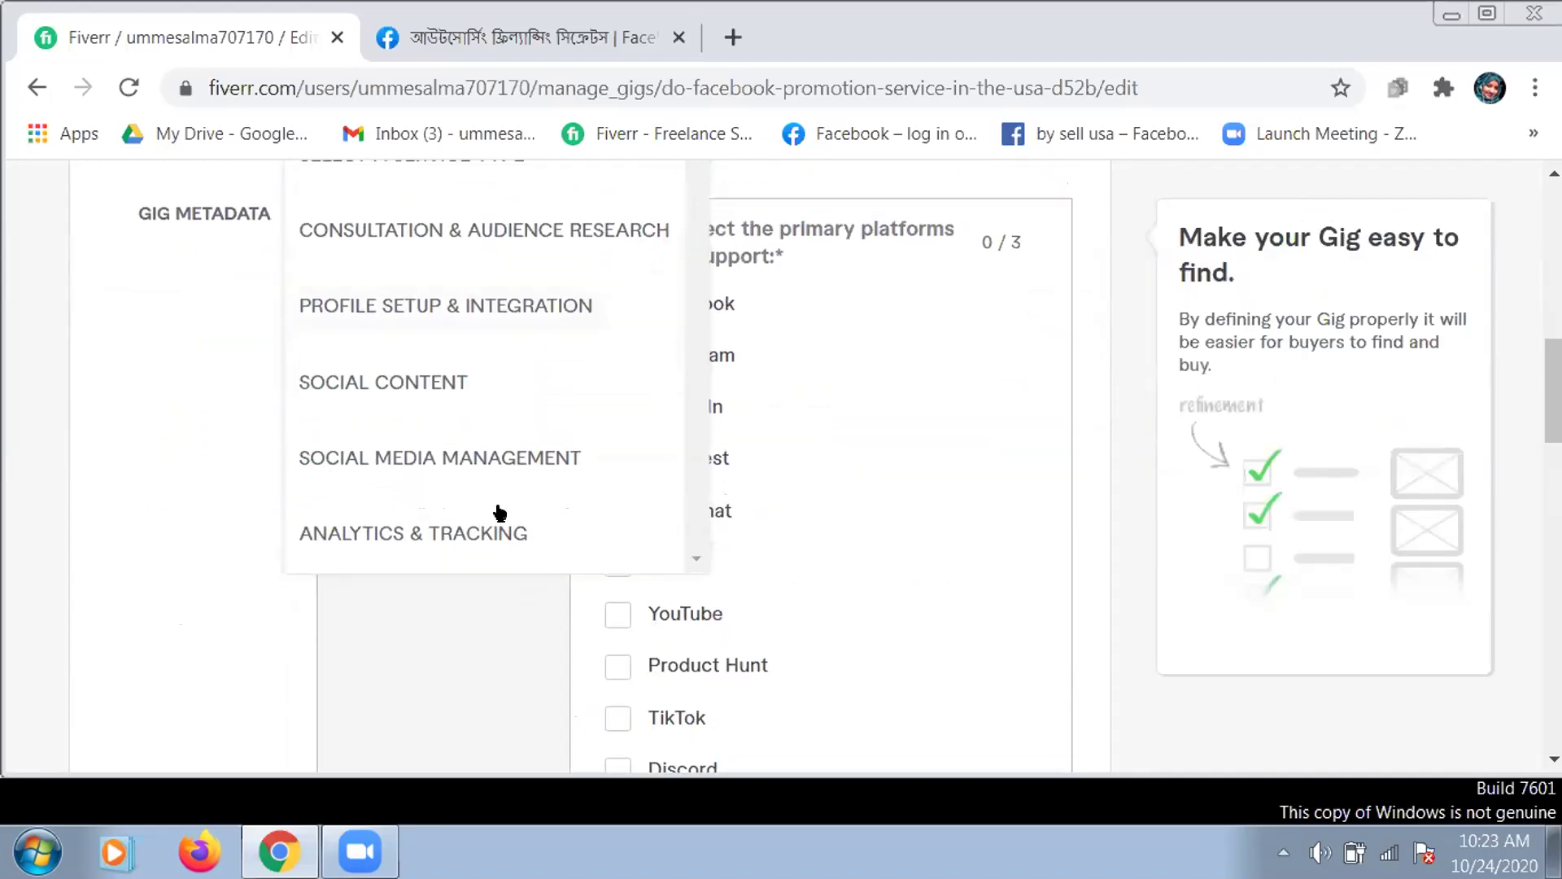
left_click(480, 458)
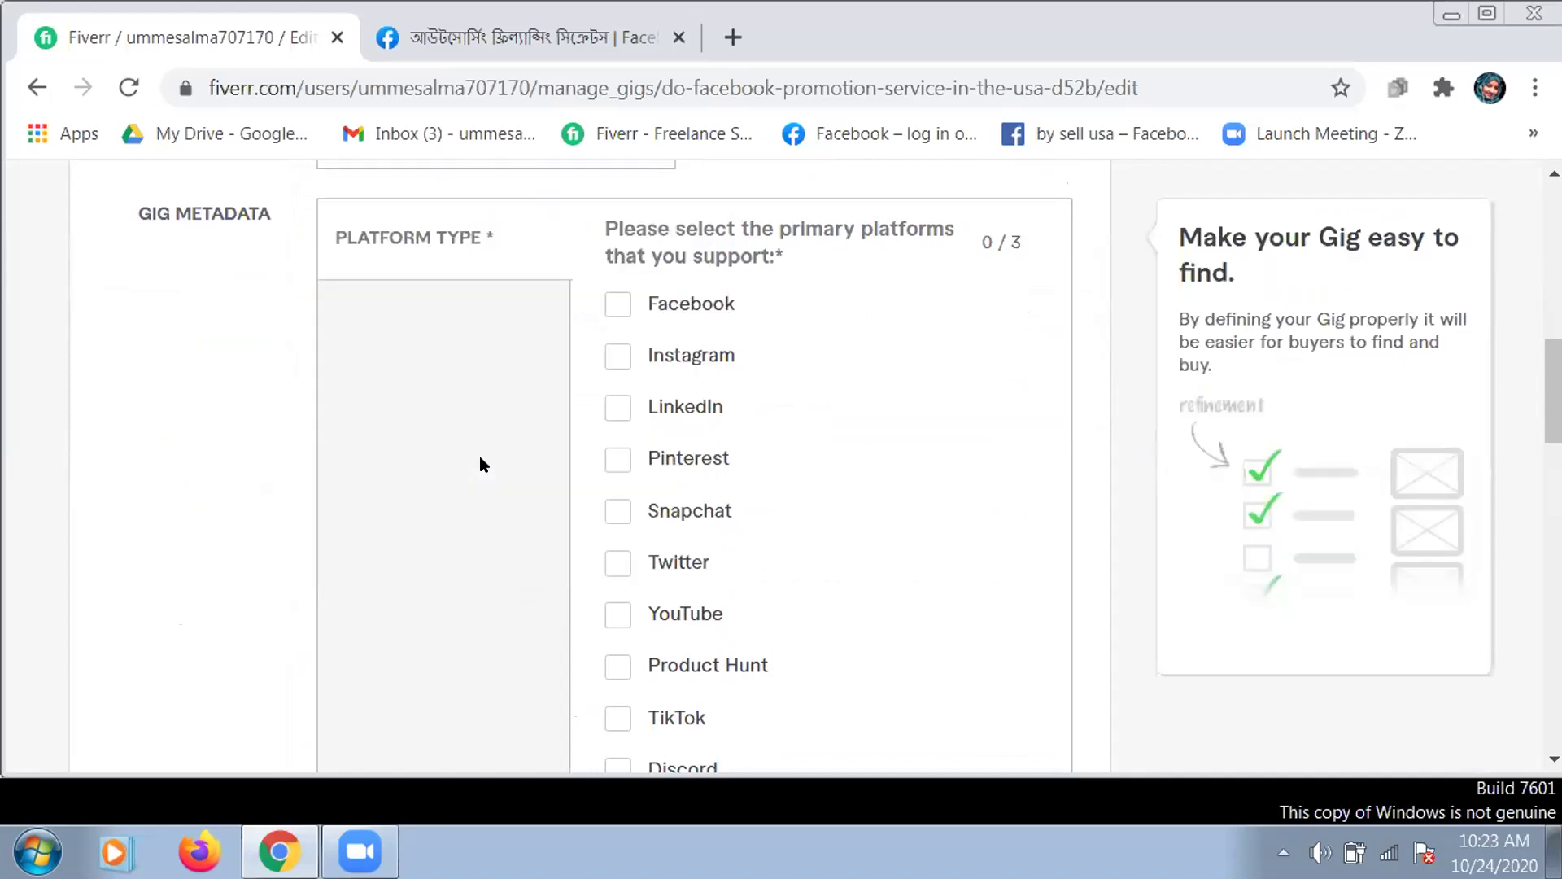
- Select Facebook, Instagram and LinkedIn as the supported primary platforms and save the gig overview to continue to pricing
left_click(619, 304)
left_click(610, 361)
left_click(613, 408)
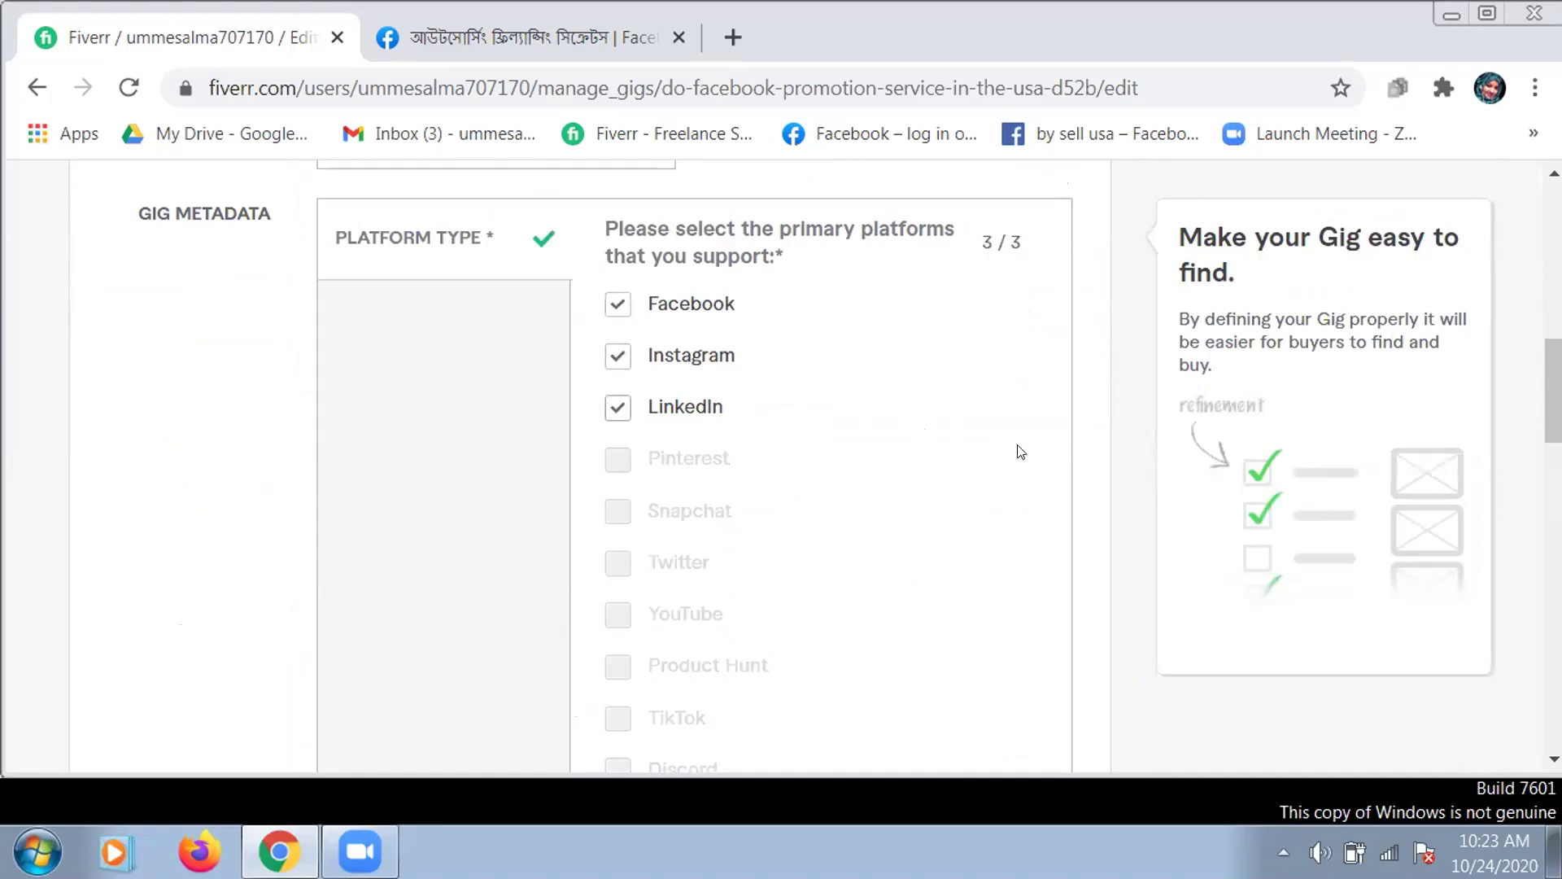
scroll(1009, 448, "down", 8)
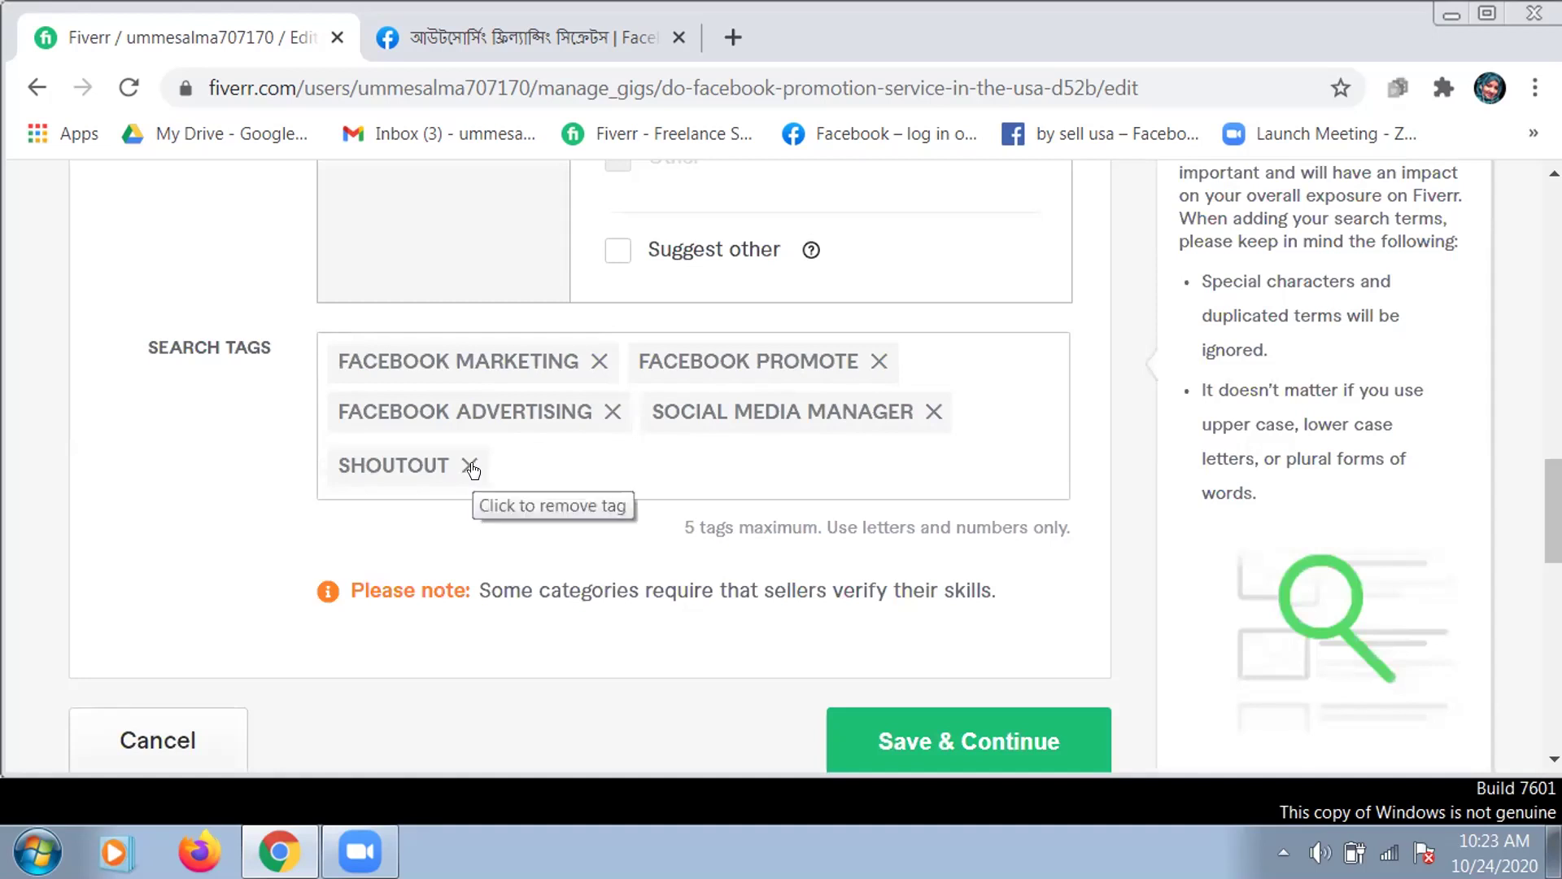
left_click(936, 719)
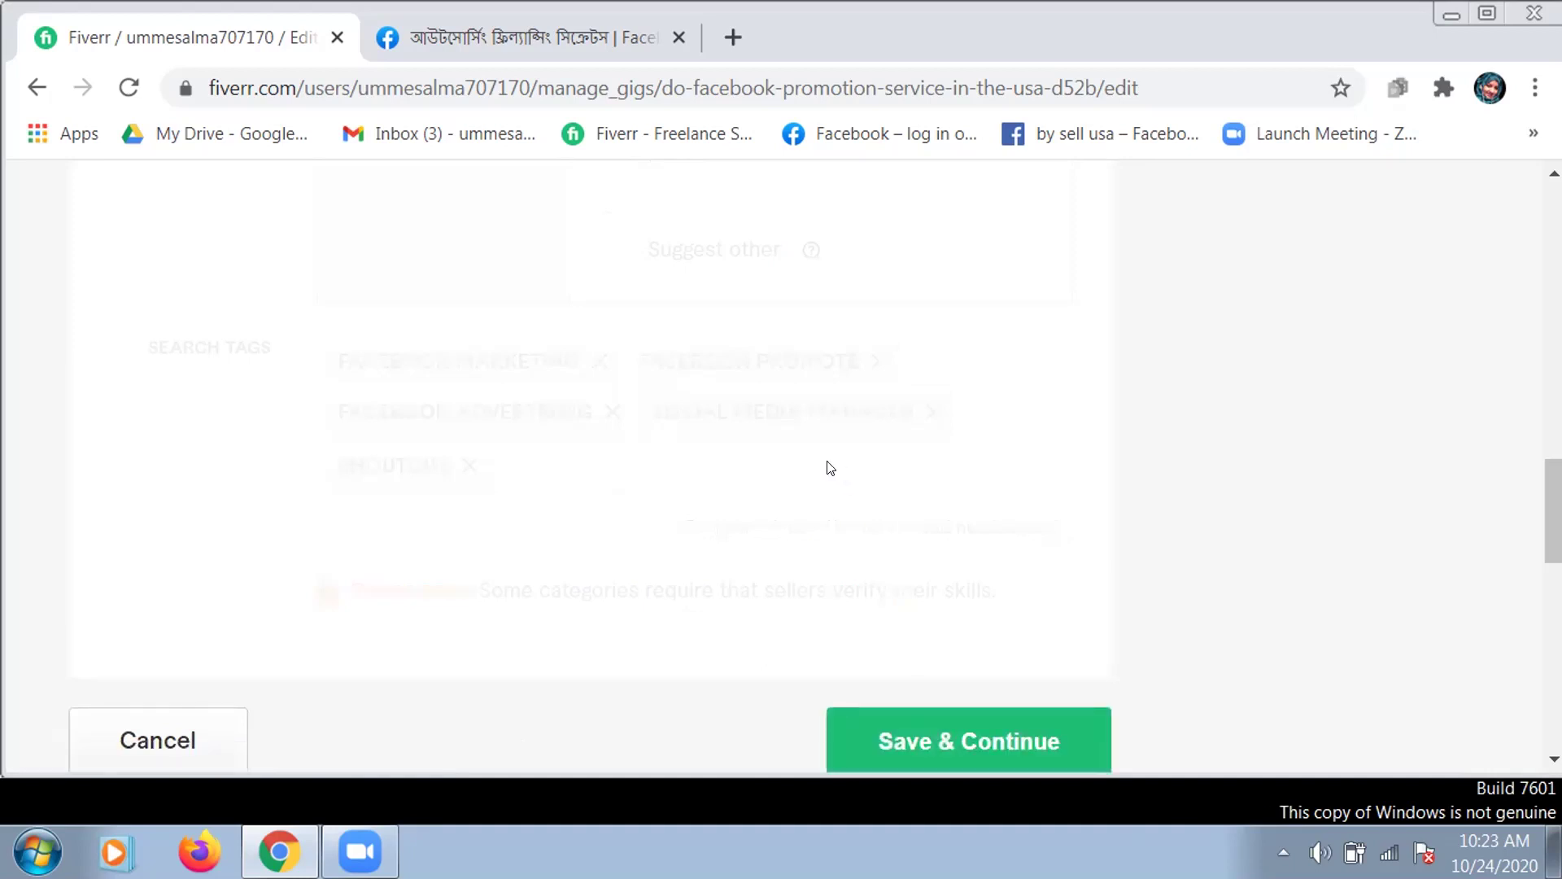
- Review the three packages' names, descriptions, delivery times, options and prices in the gig's pricing section
scroll(822, 466, "up", 5)
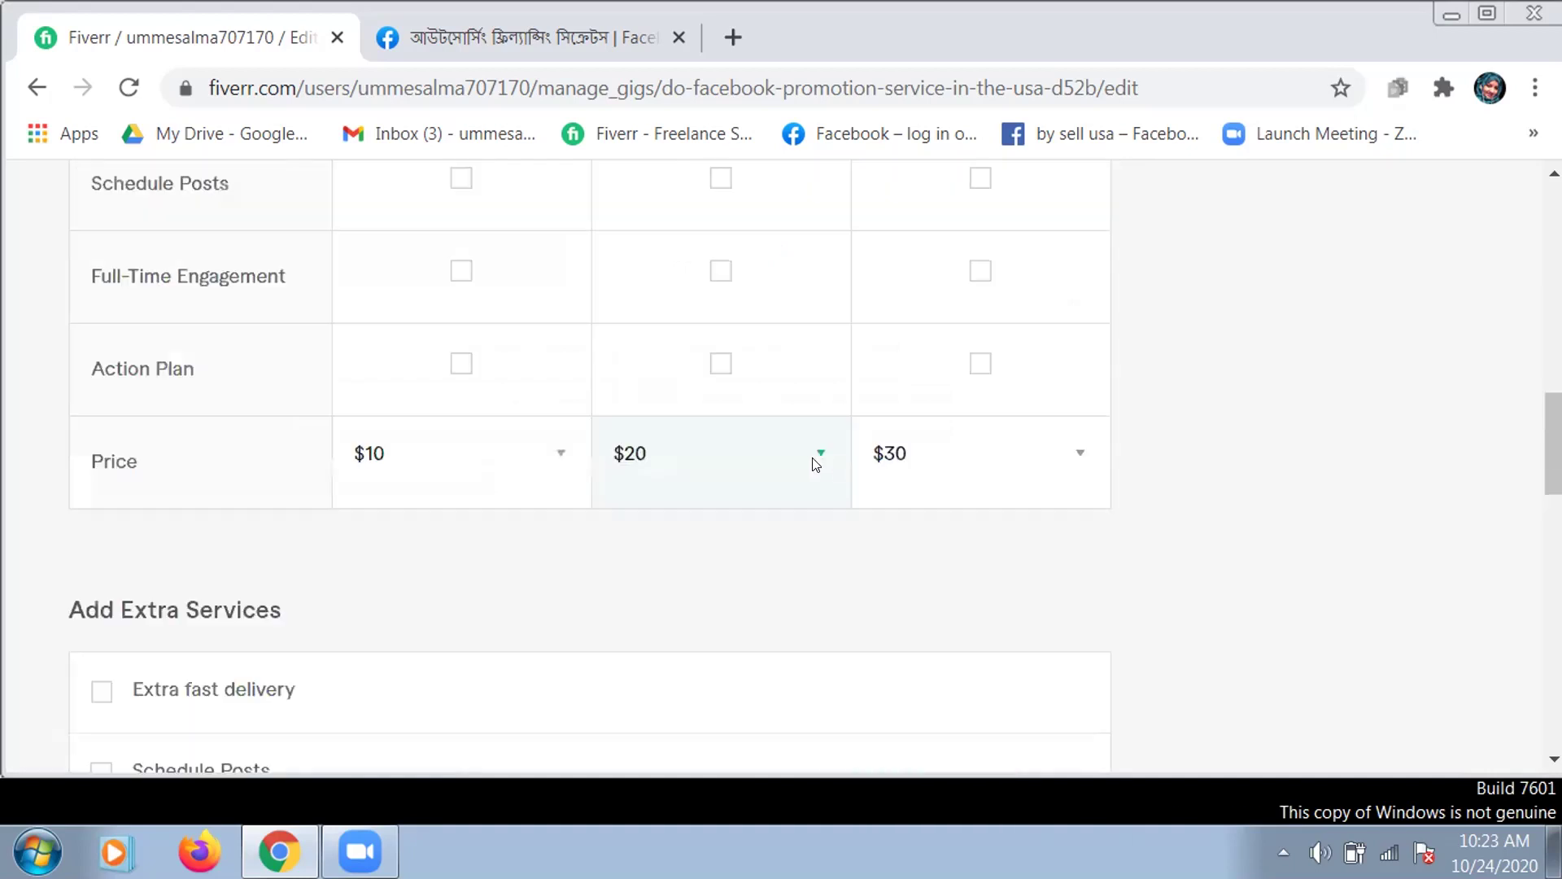
scroll(814, 460, "up", 10)
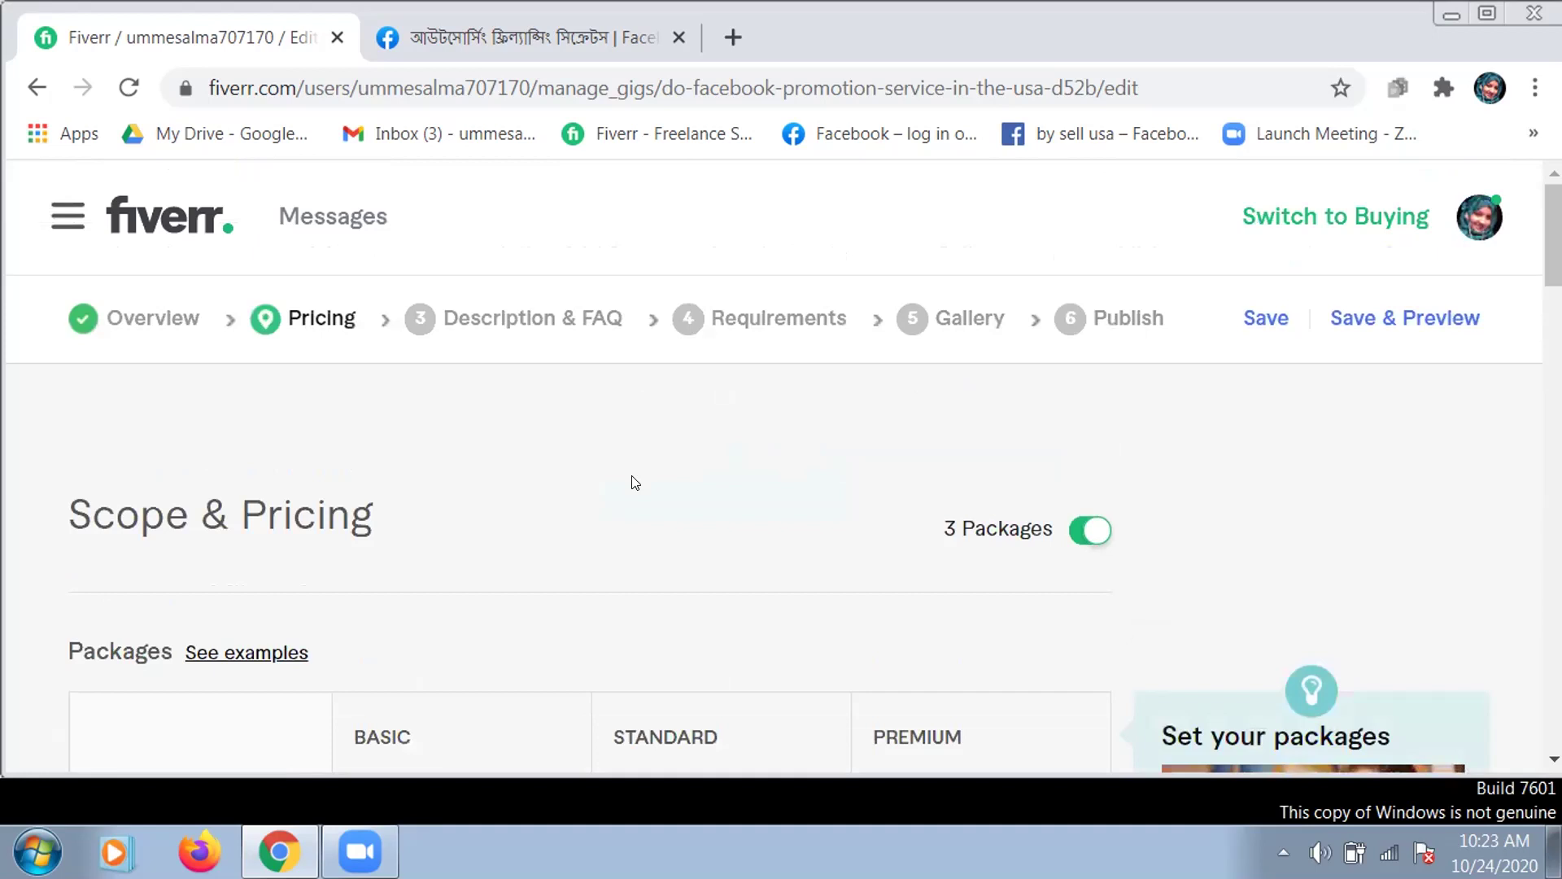
scroll(643, 480, "down", 2)
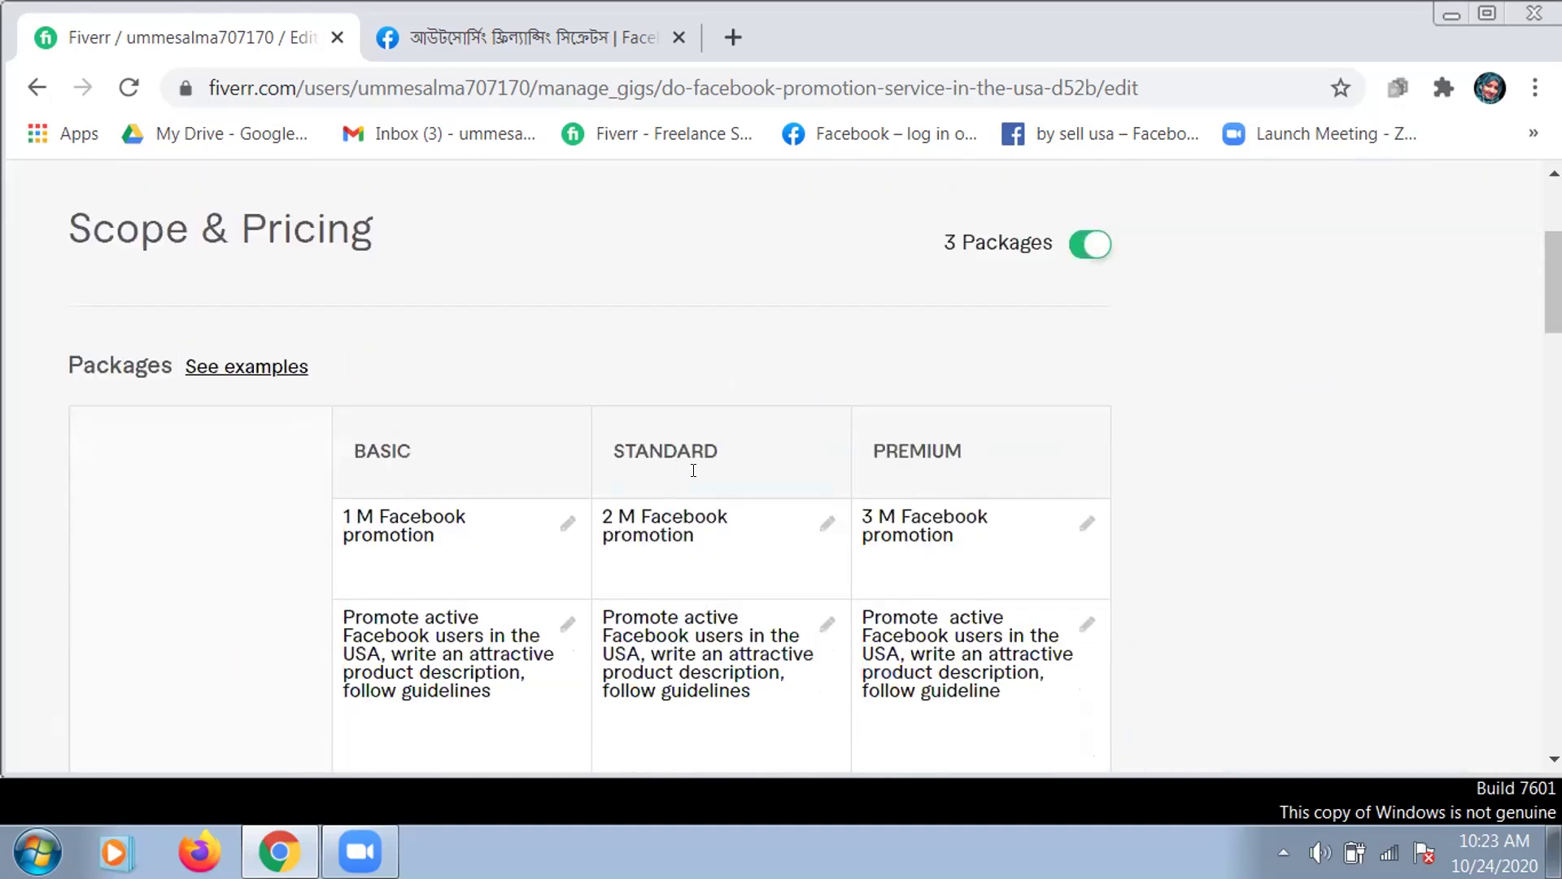
scroll(683, 456, "down", 3)
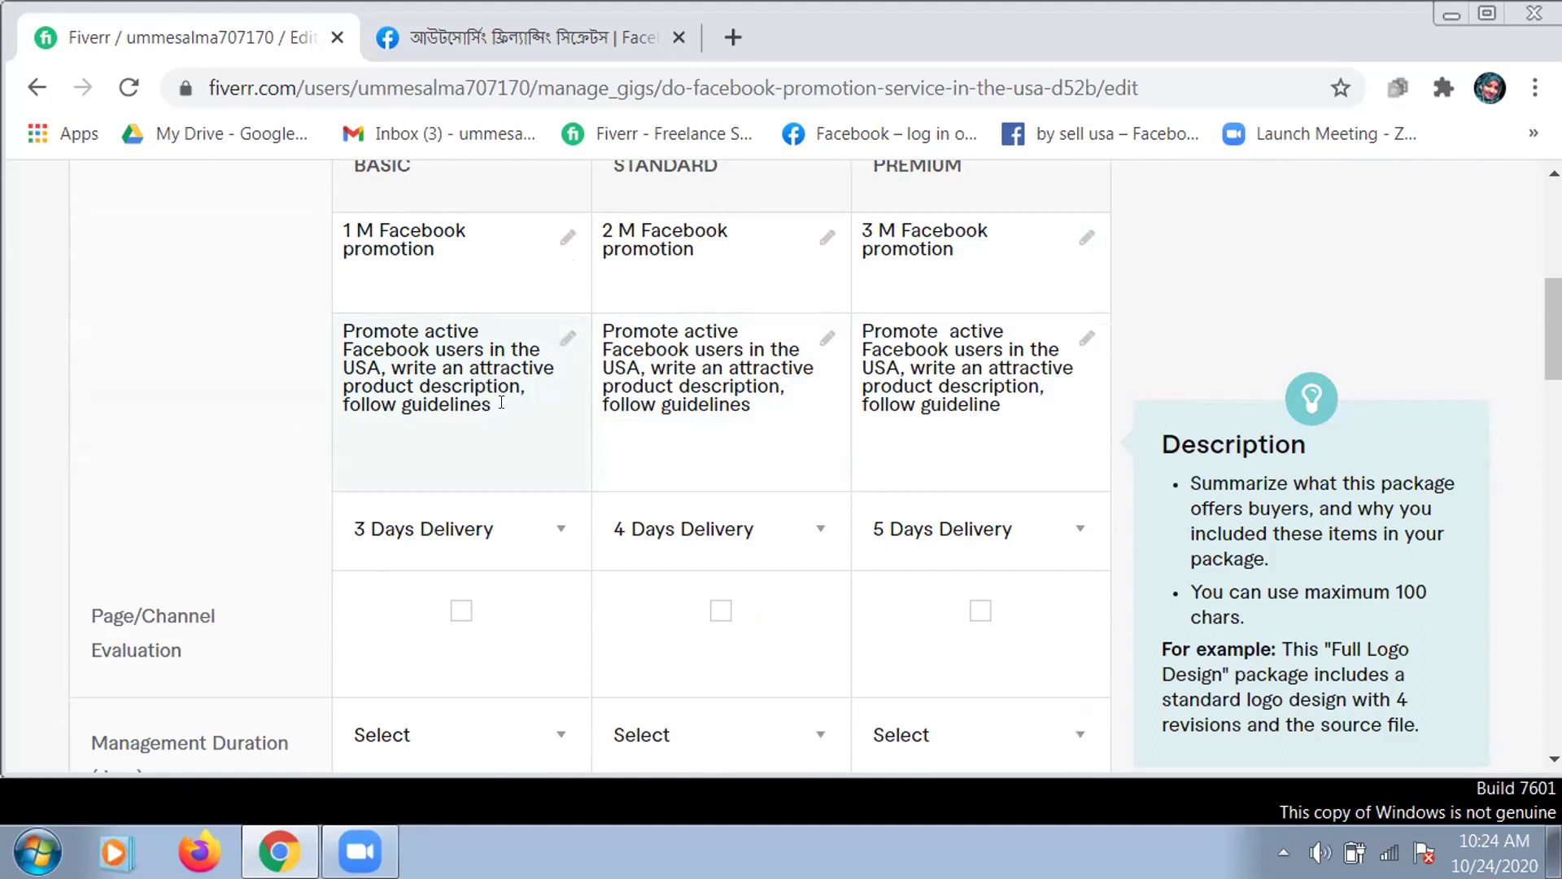
scroll(760, 471, "down", 4)
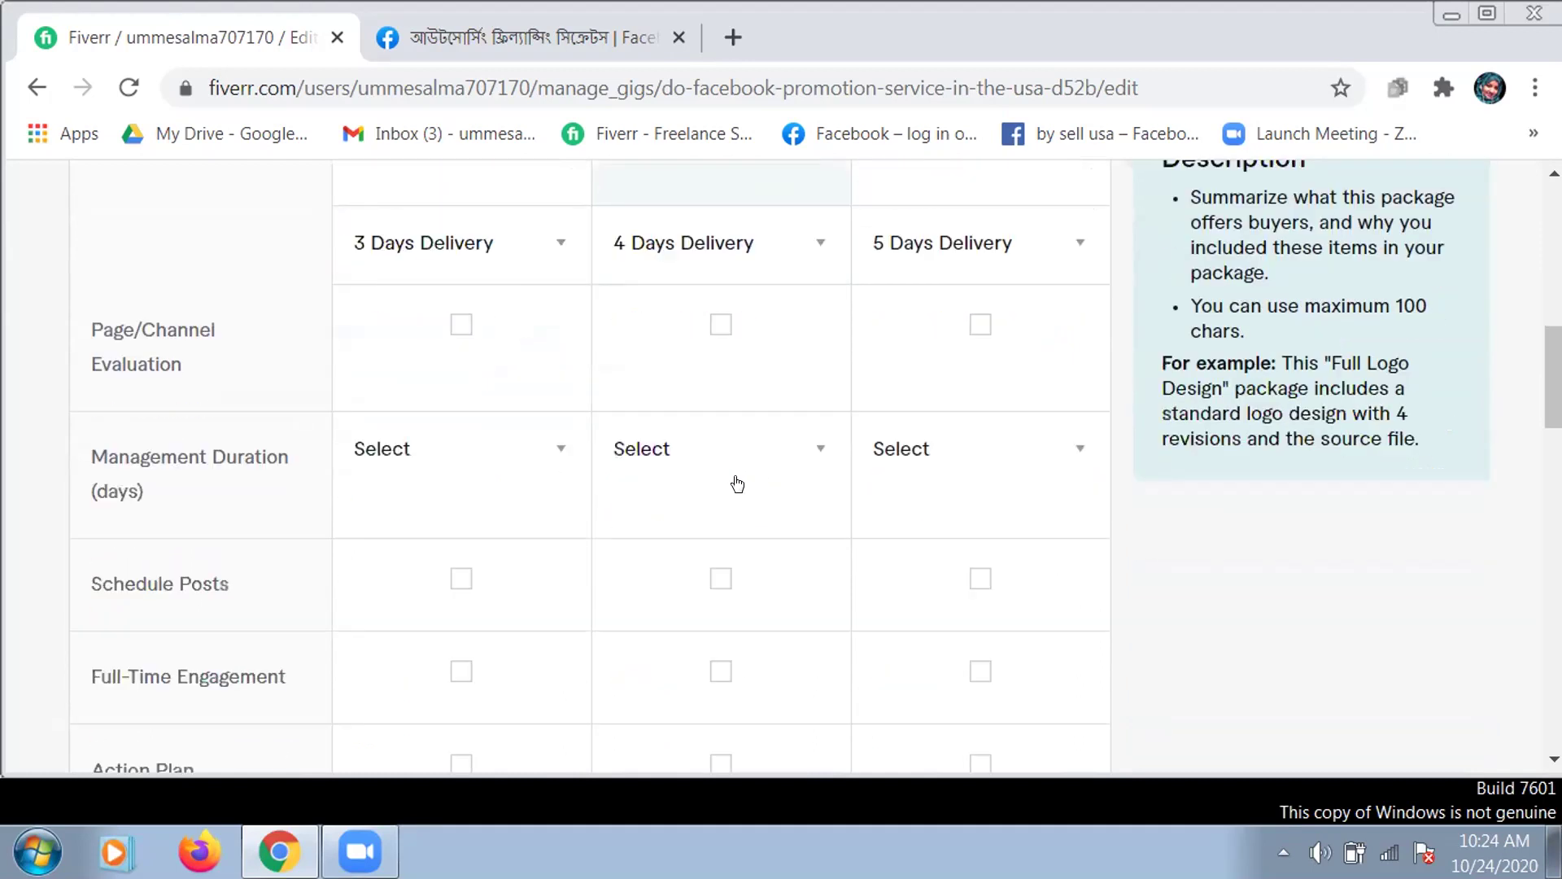
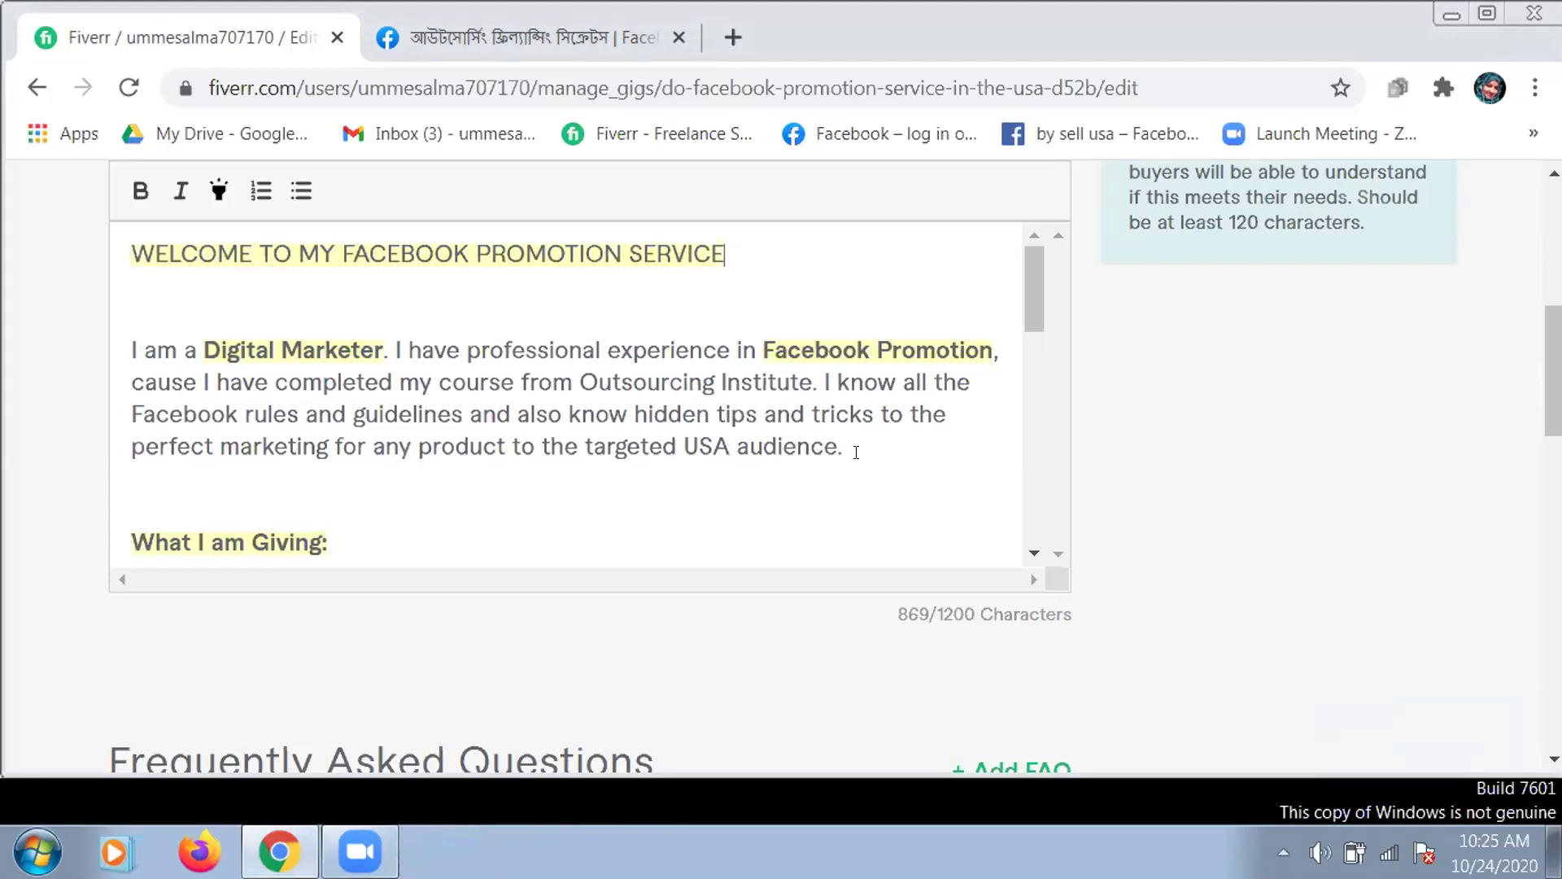
- Read through the gig description from the welcome line and service list to the closing signature
scroll(856, 453, "down", 2)
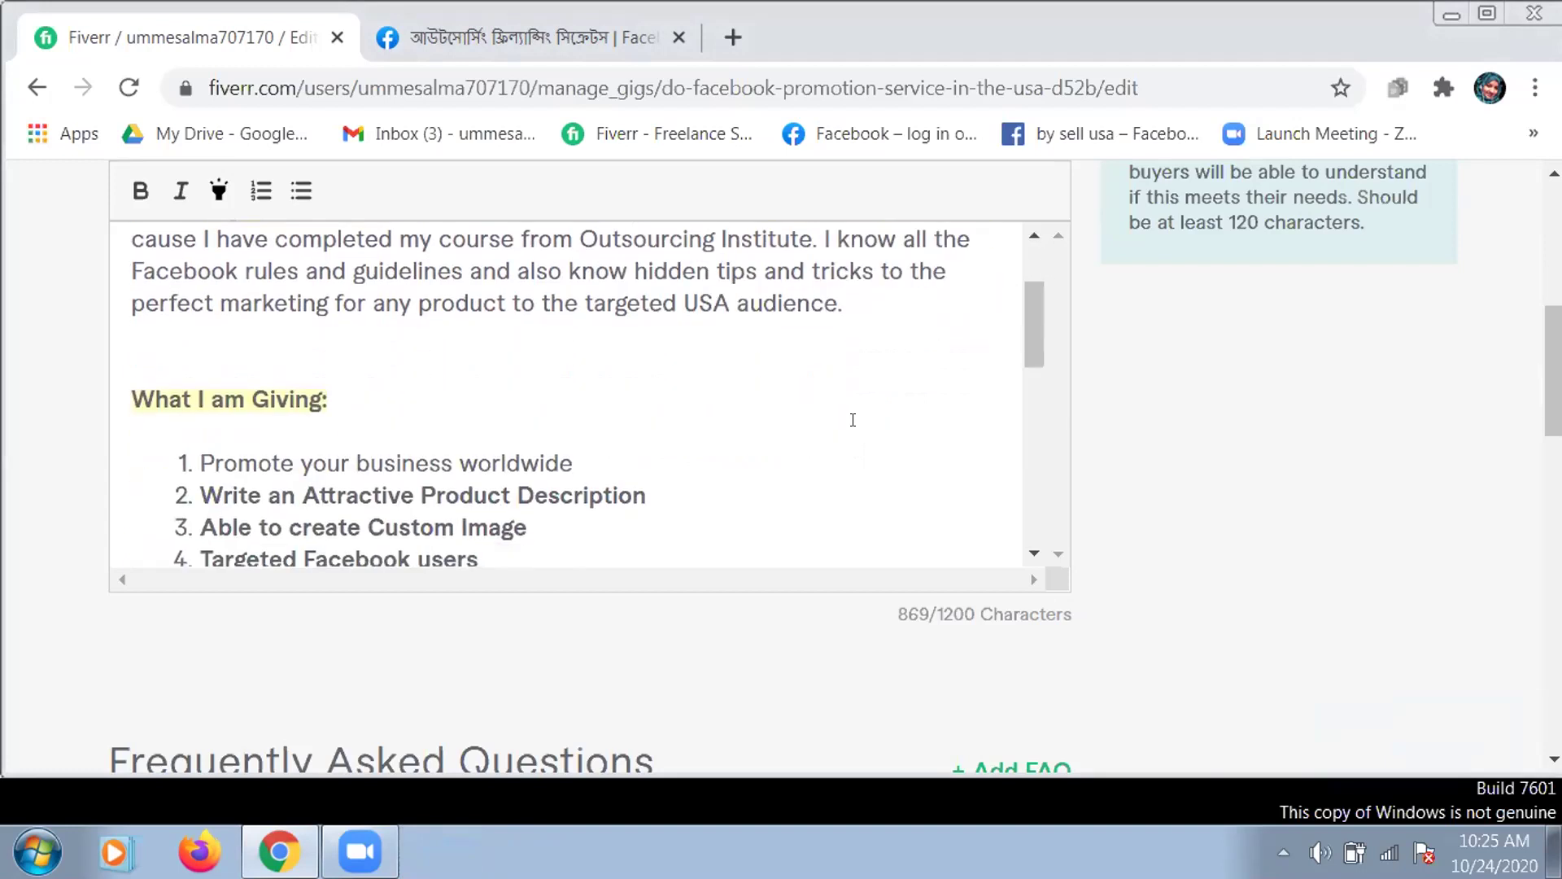
scroll(853, 420, "up", 2)
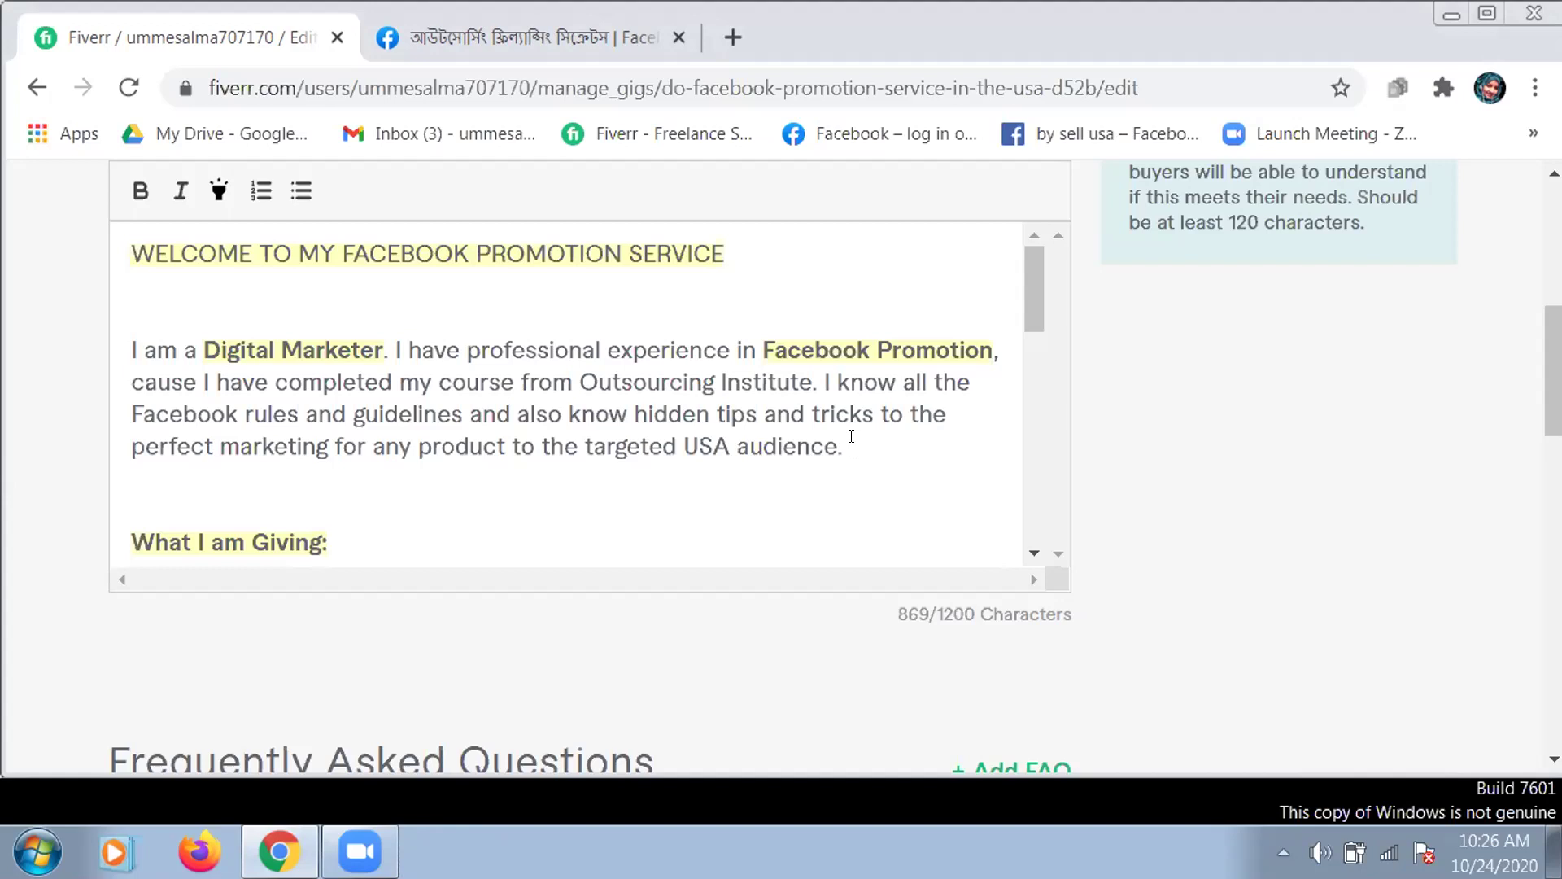
scroll(853, 434, "down", 3)
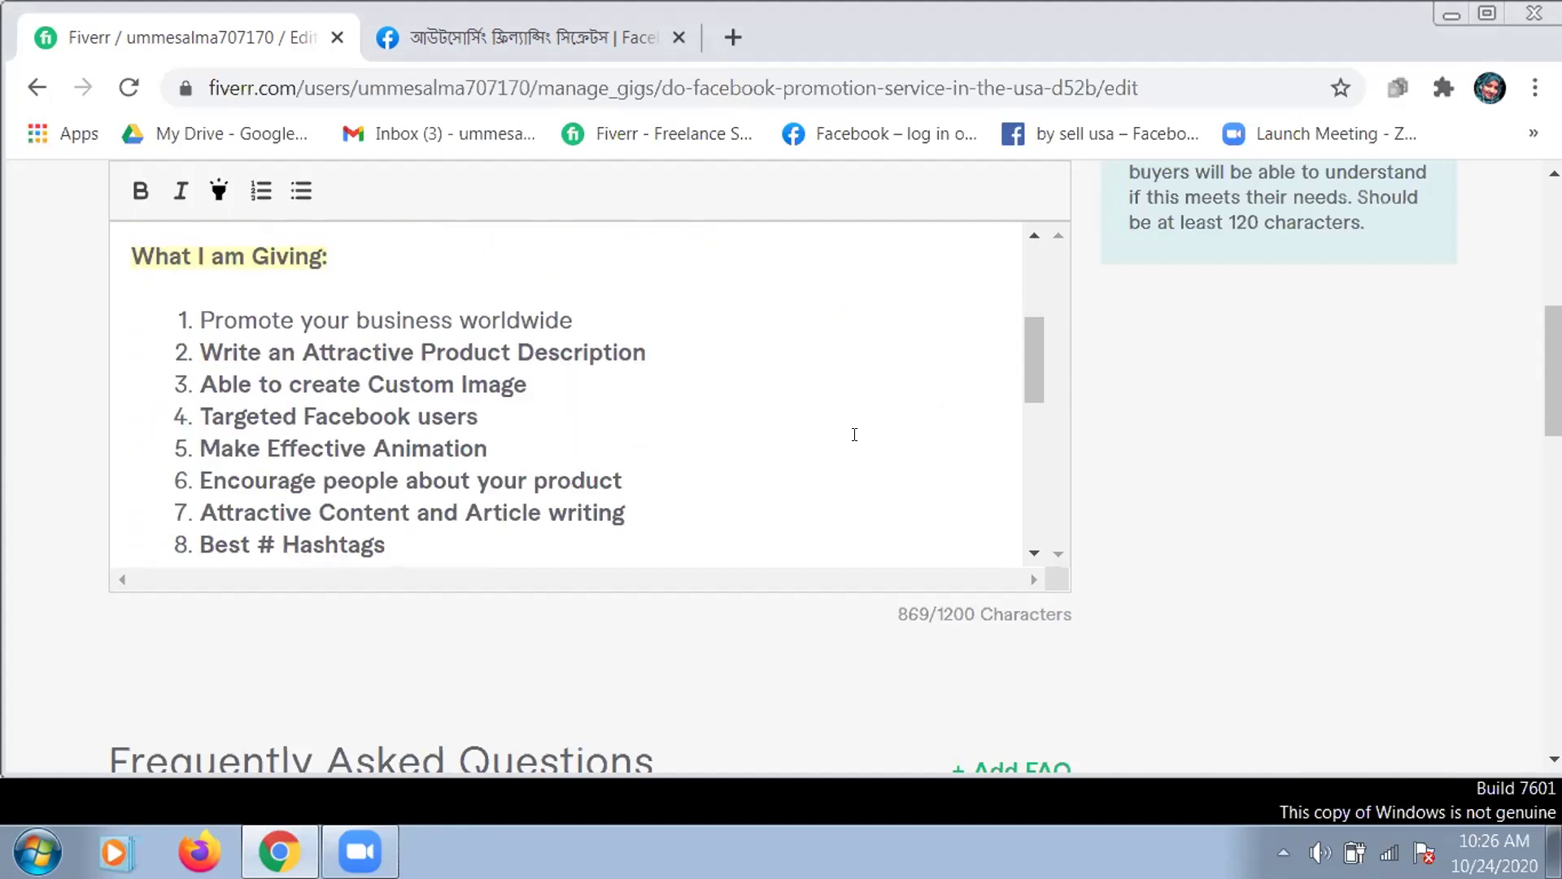
scroll(829, 444, "down", 2)
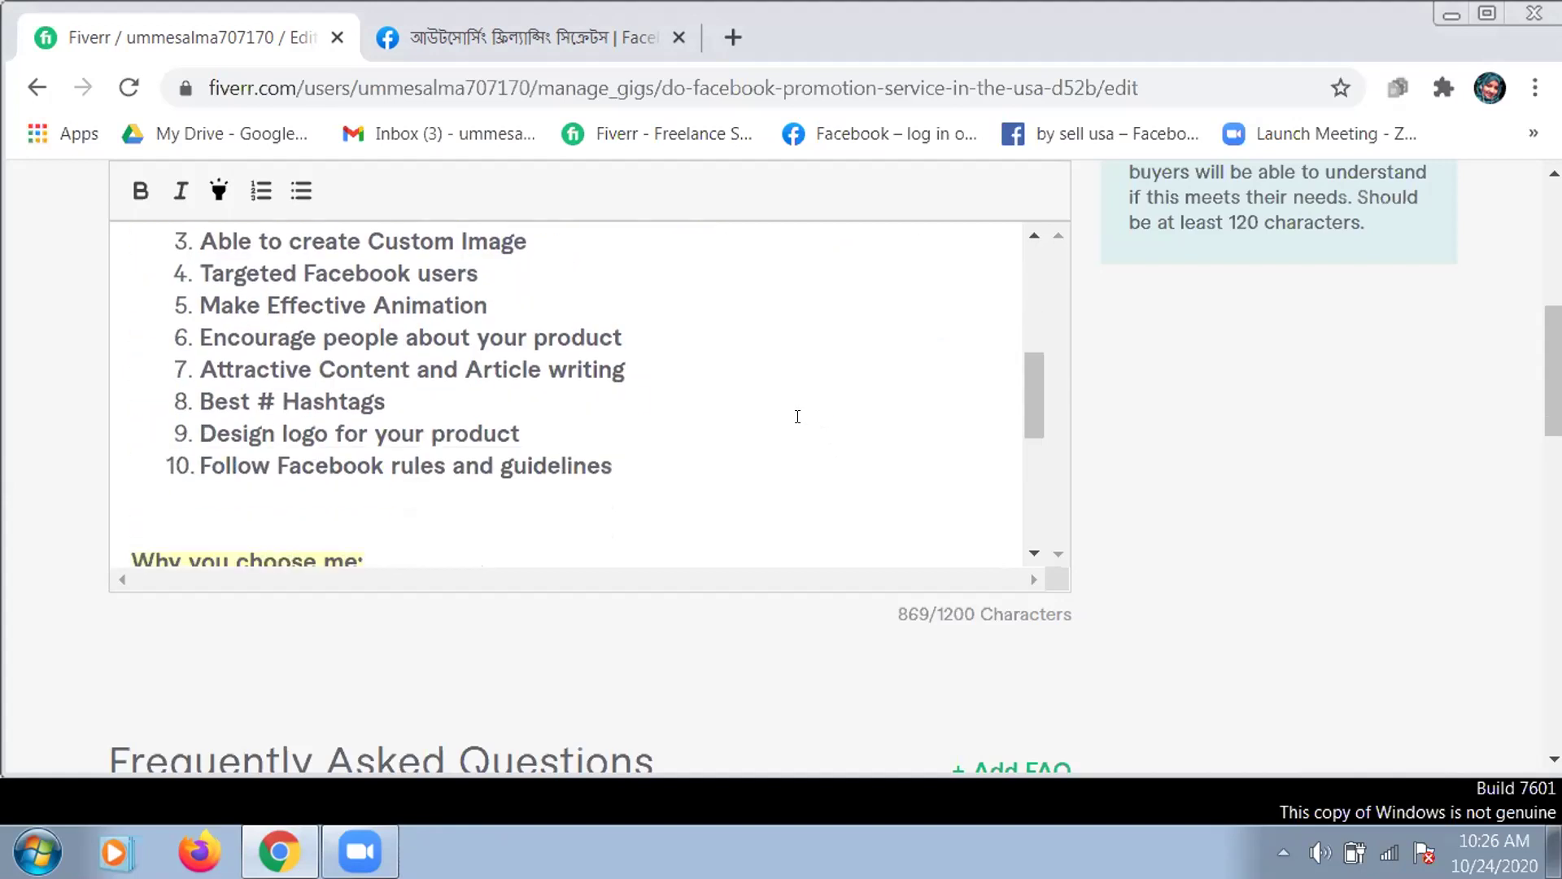
scroll(796, 411, "up", 2)
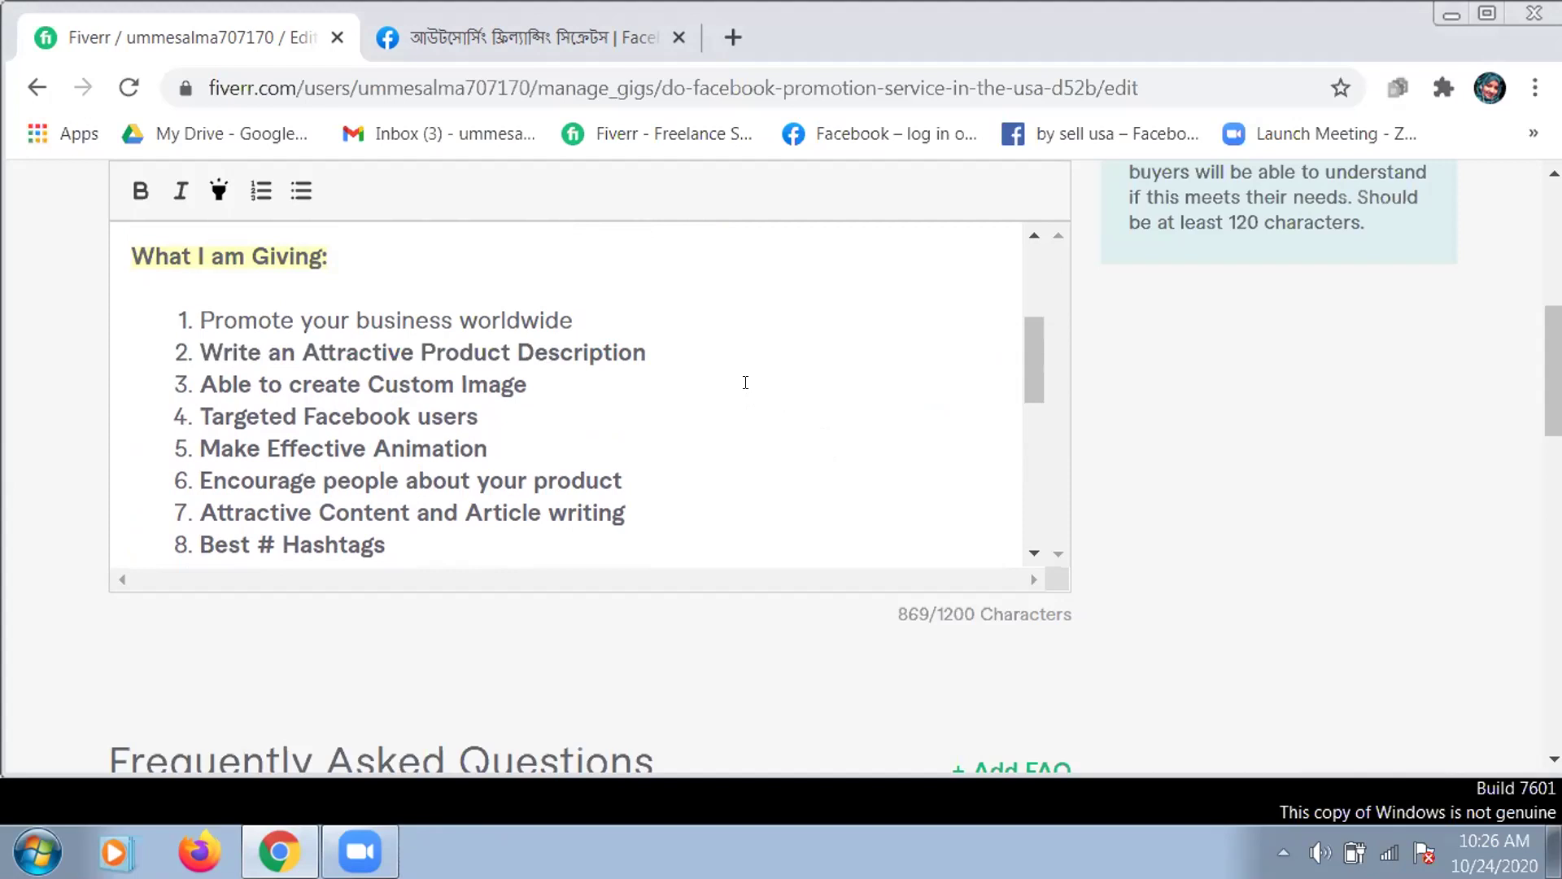
scroll(745, 383, "down", 2)
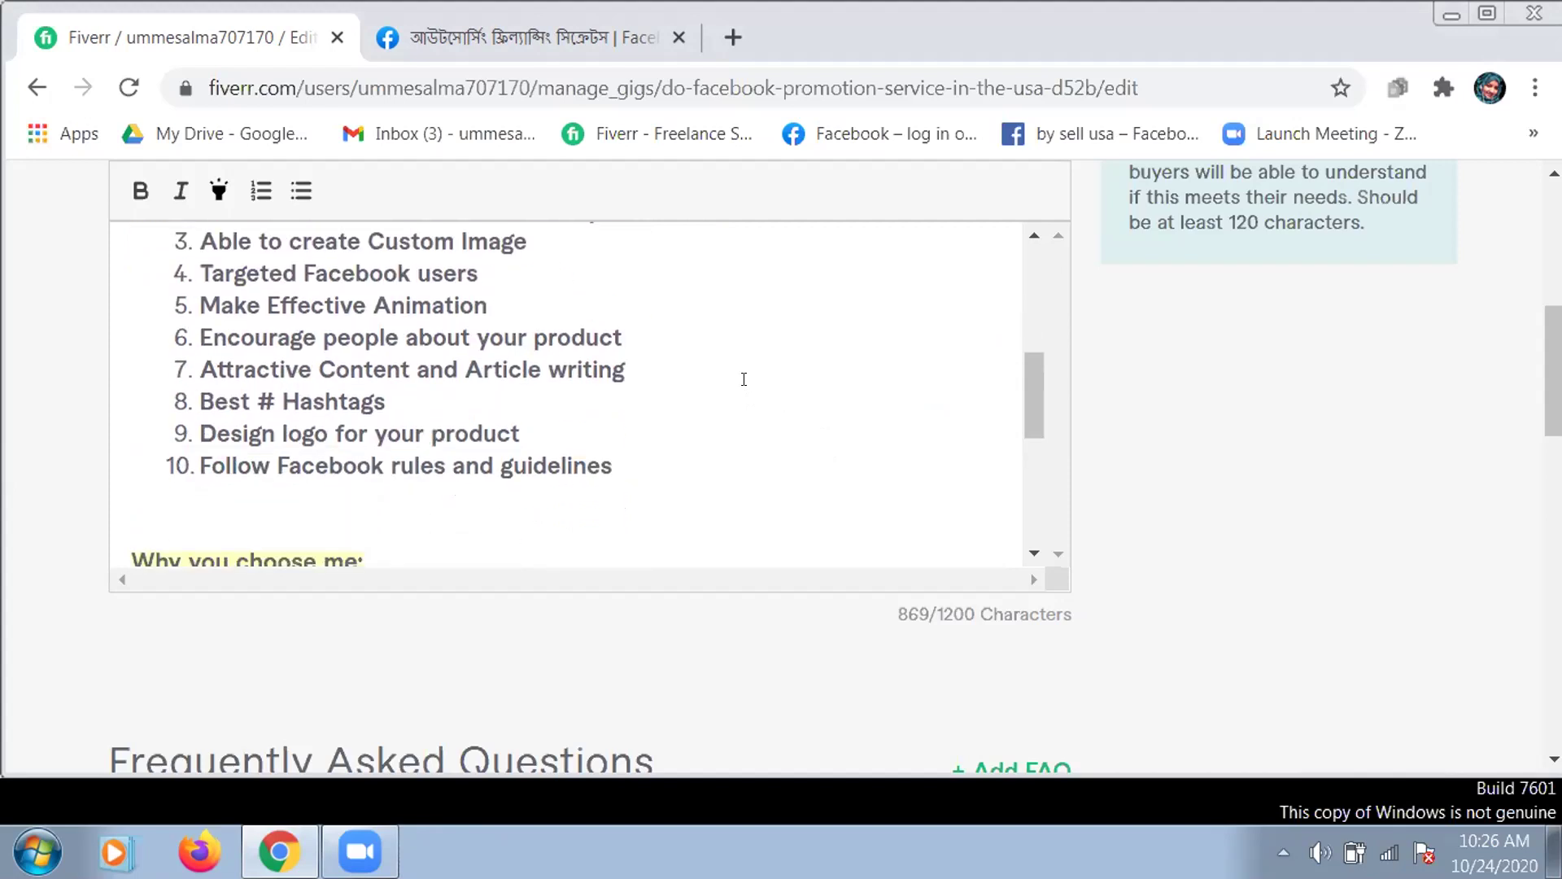
scroll(746, 378, "down", 4)
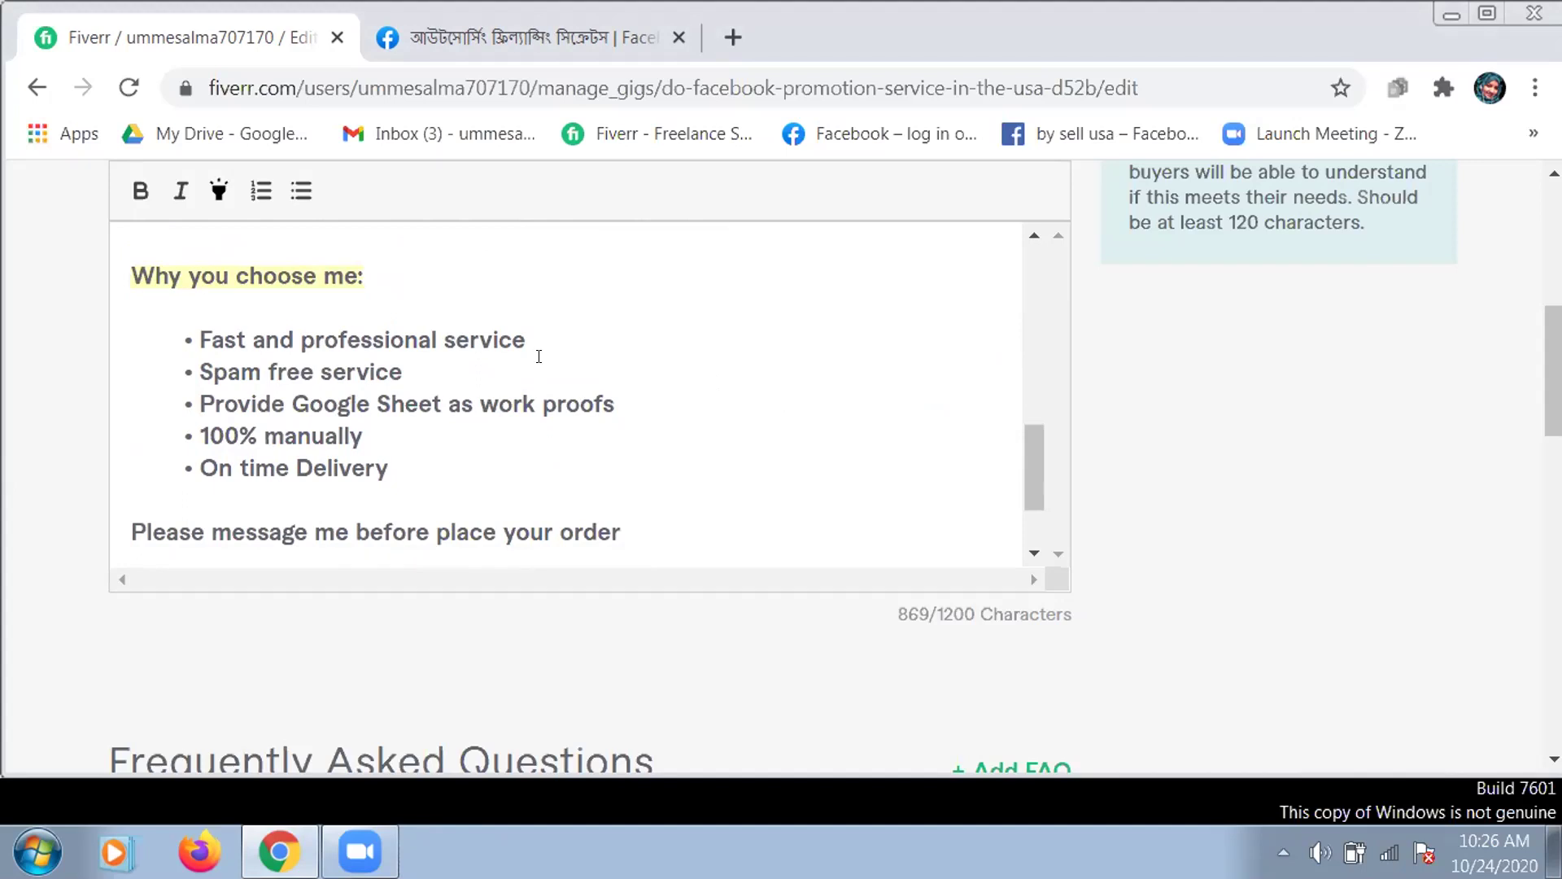
scroll(416, 431, "down", 2)
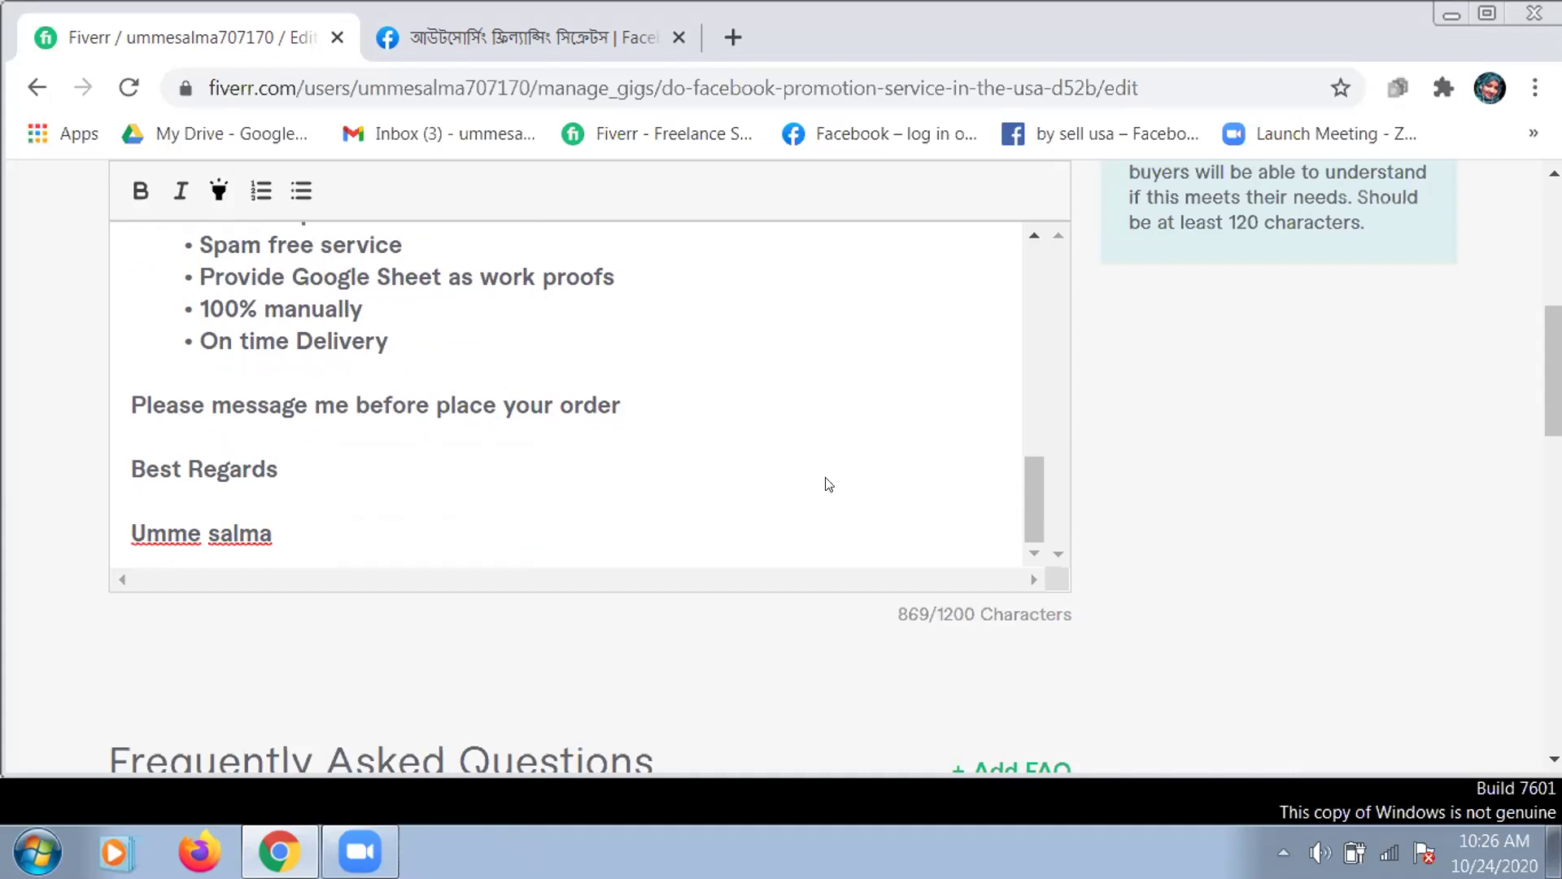
- Save the gig's description and requirements sections and continue to the gallery
scroll(977, 631, "down", 3)
scroll(1022, 541, "down", 1)
scroll(1025, 529, "down", 6)
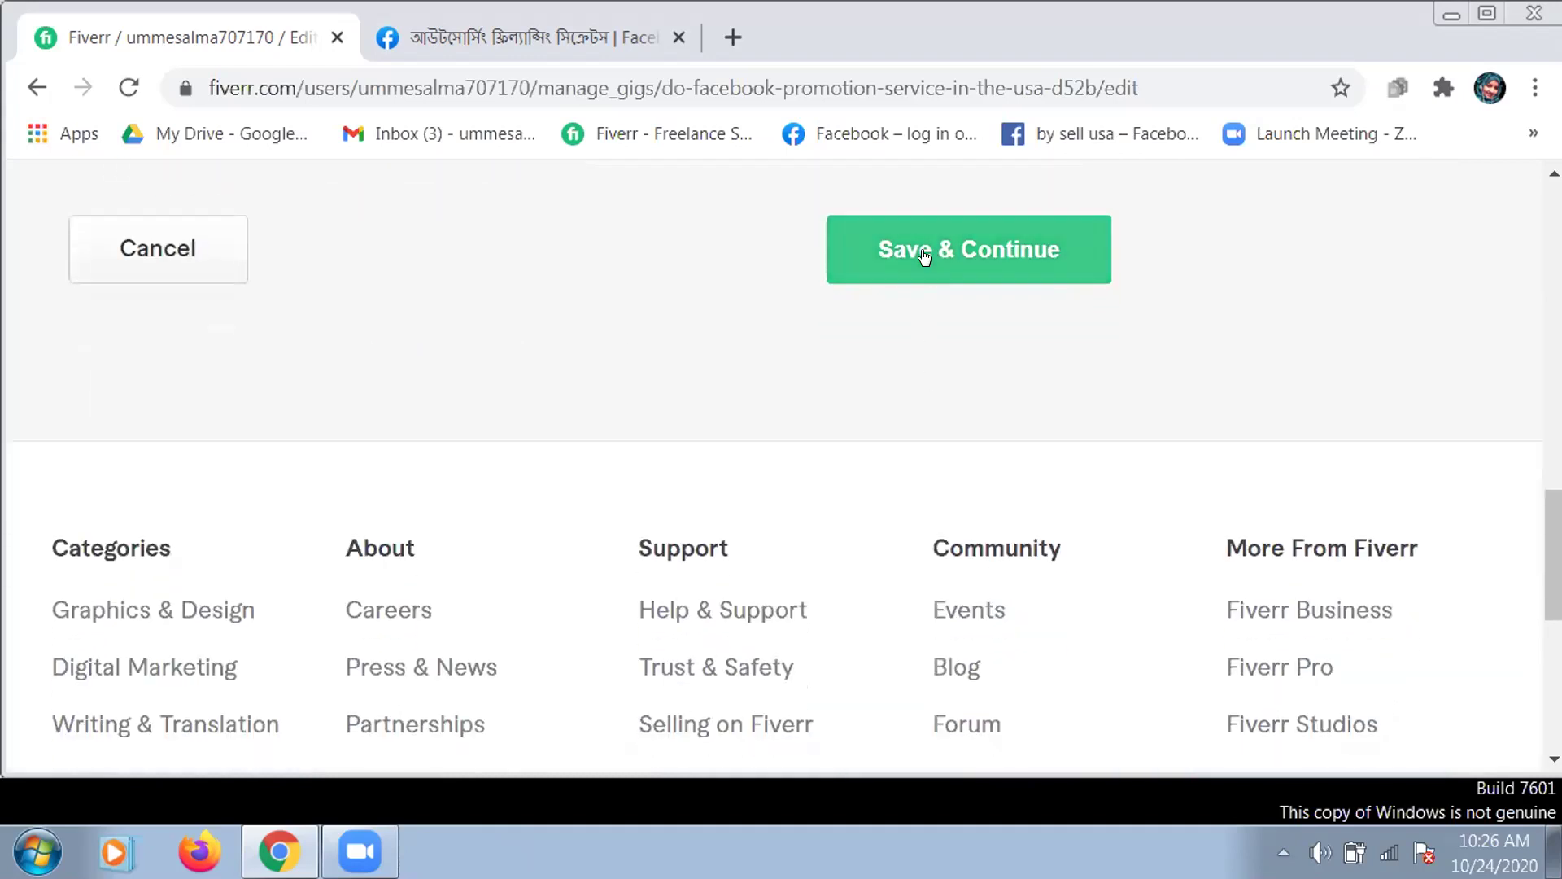
left_click(923, 254)
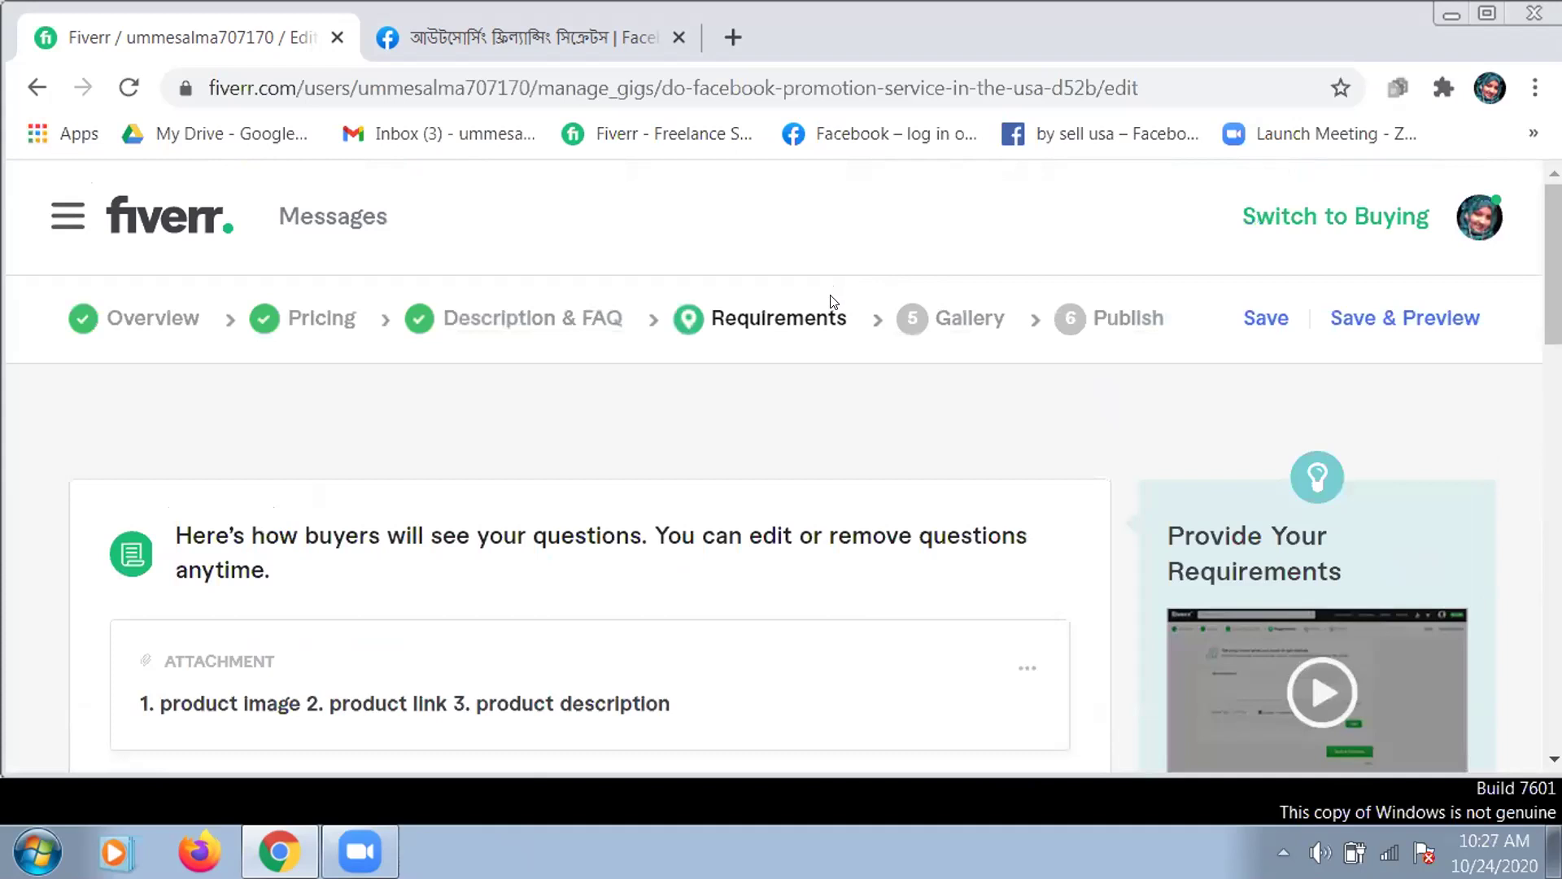
scroll(832, 297, "down", 4)
scroll(901, 359, "down", 3)
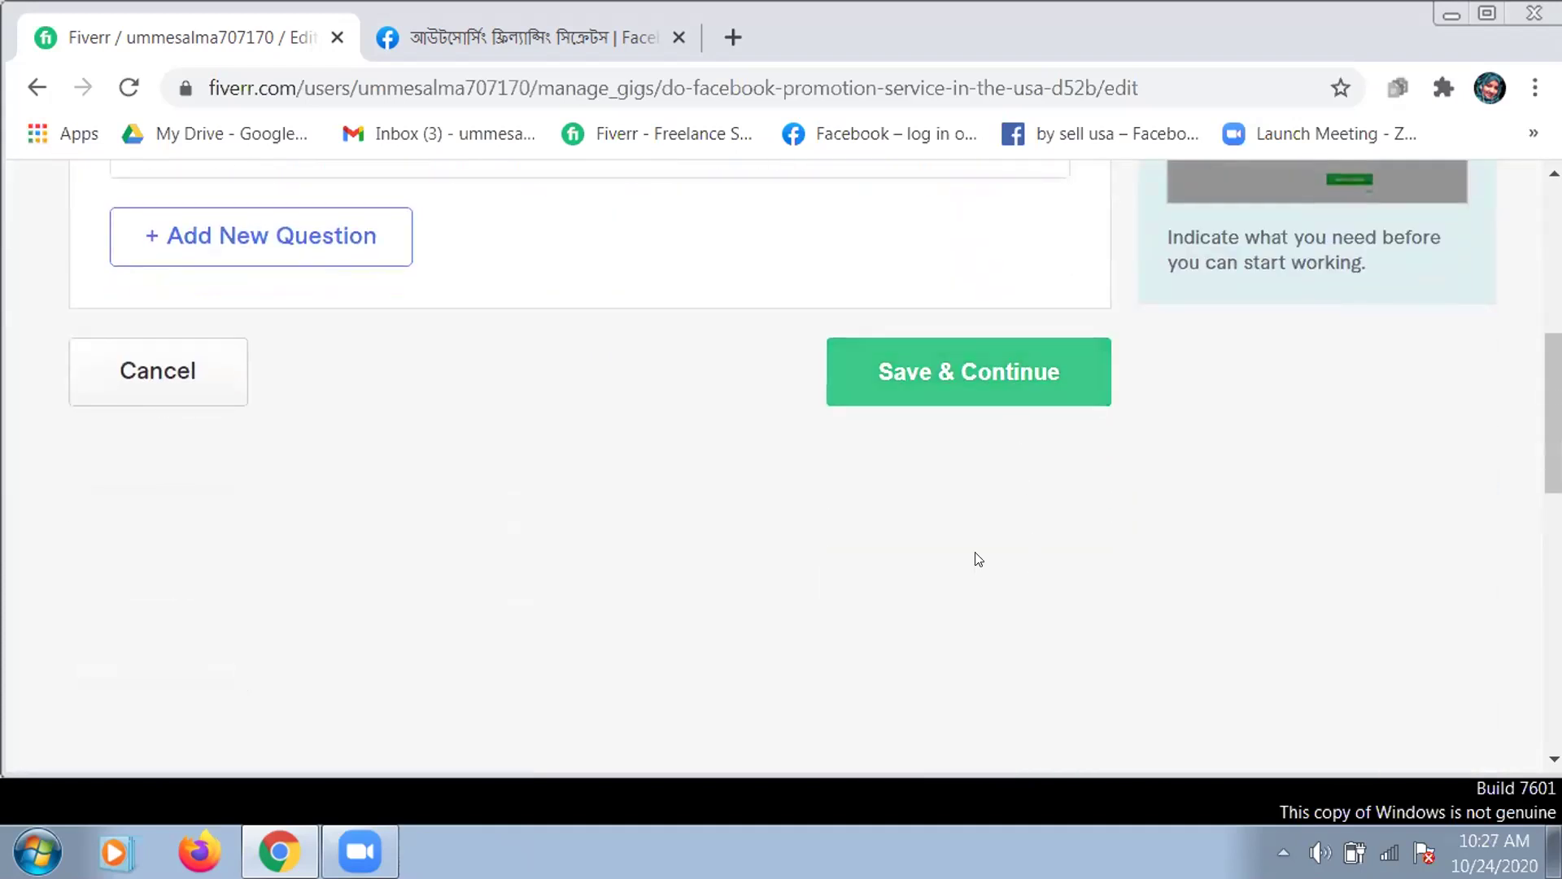
left_click(969, 364)
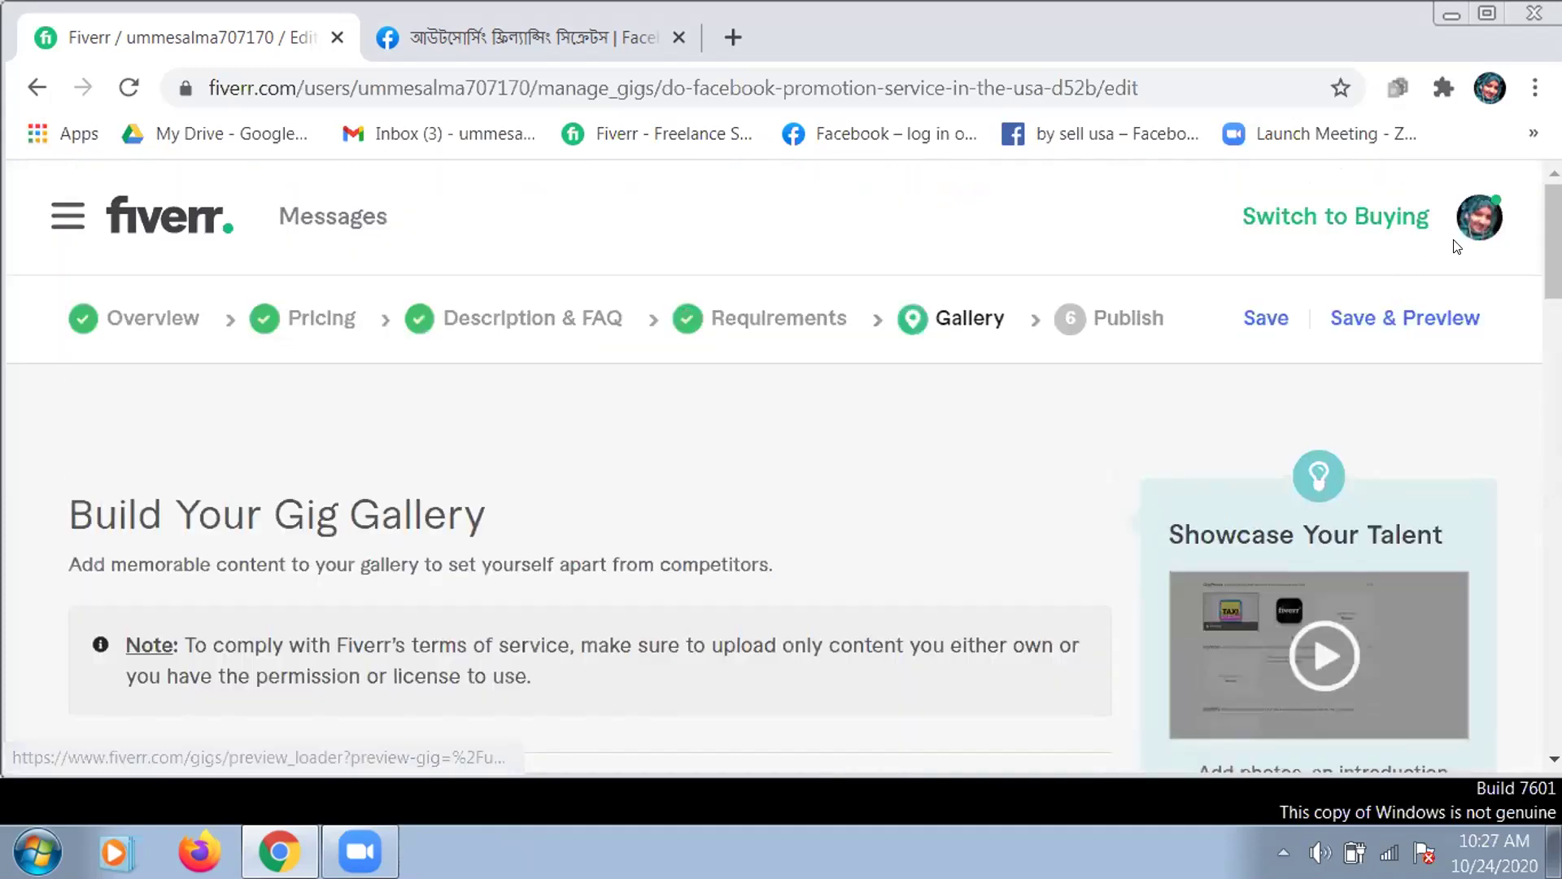
- Open the seller's own Fiverr profile page and bring the profile summary card into view
left_click(1479, 217)
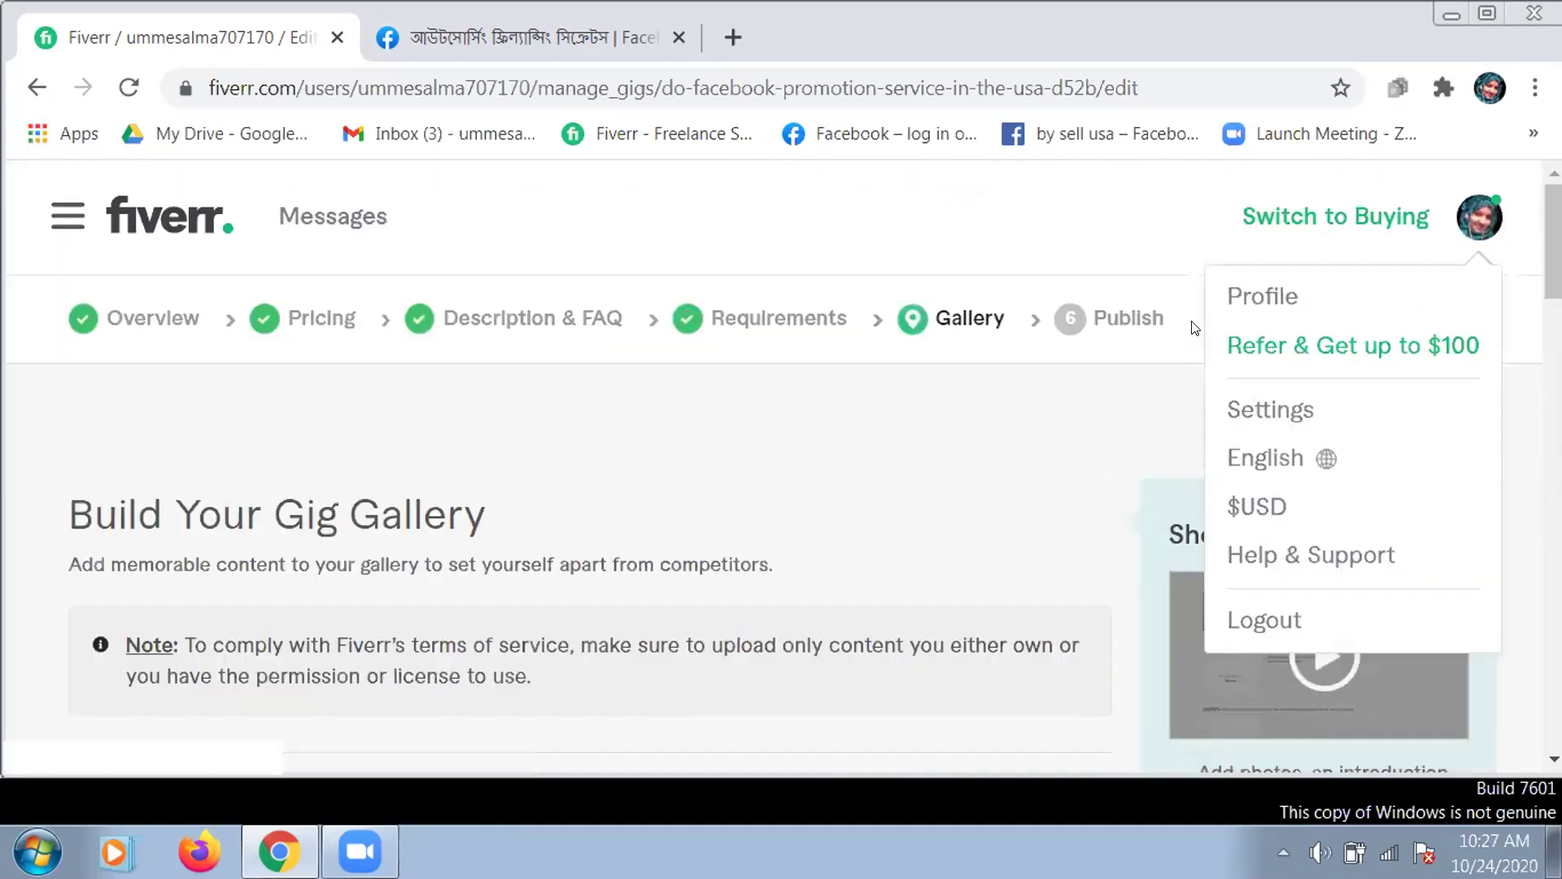
left_click(1256, 303)
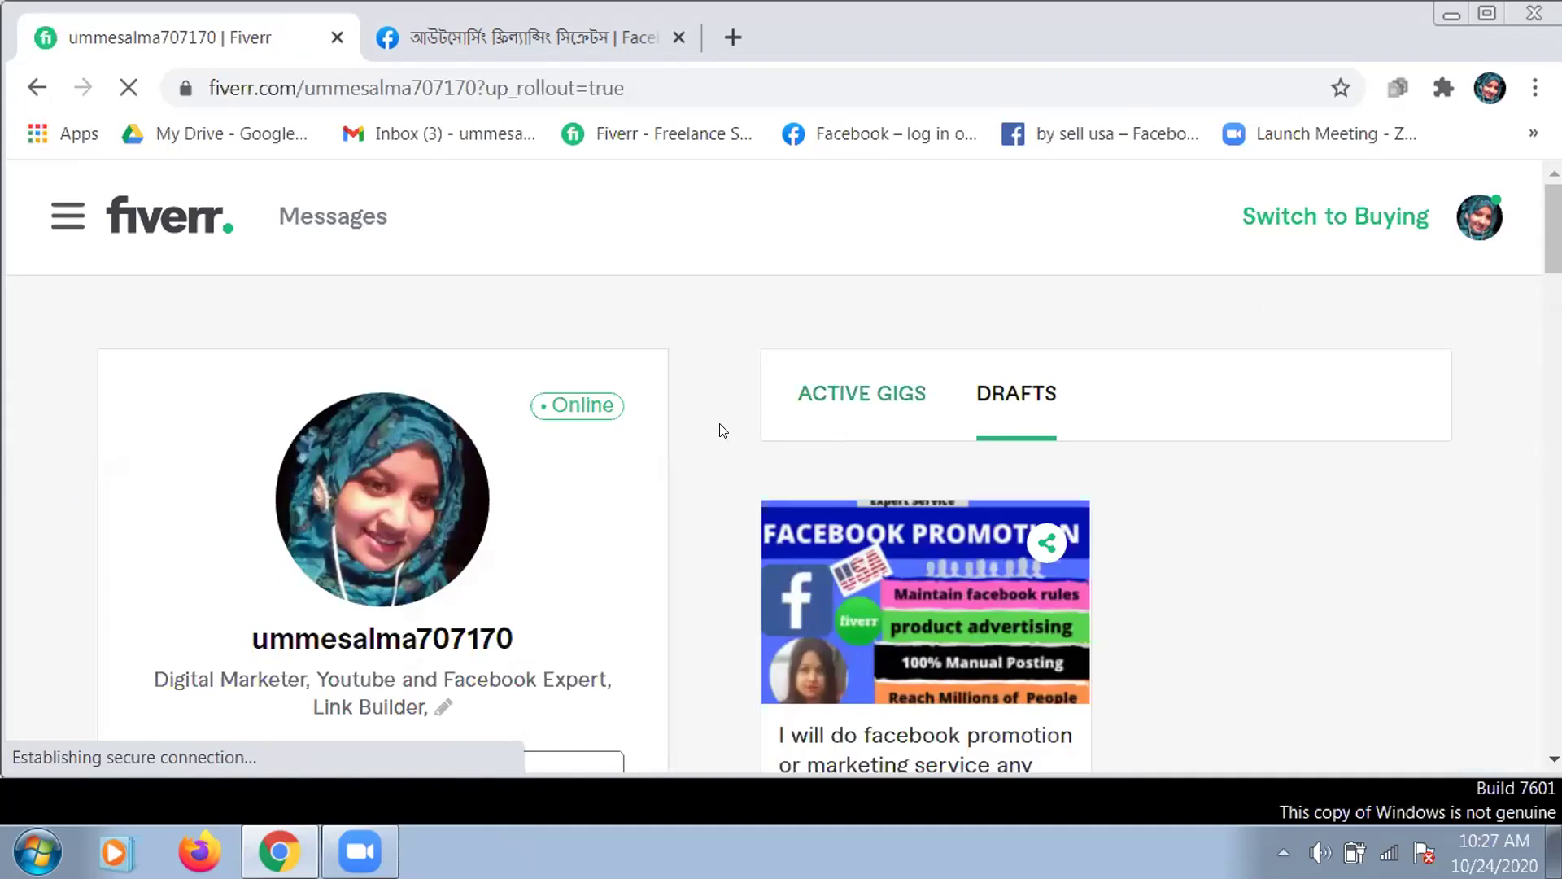
scroll(712, 429, "down", 2)
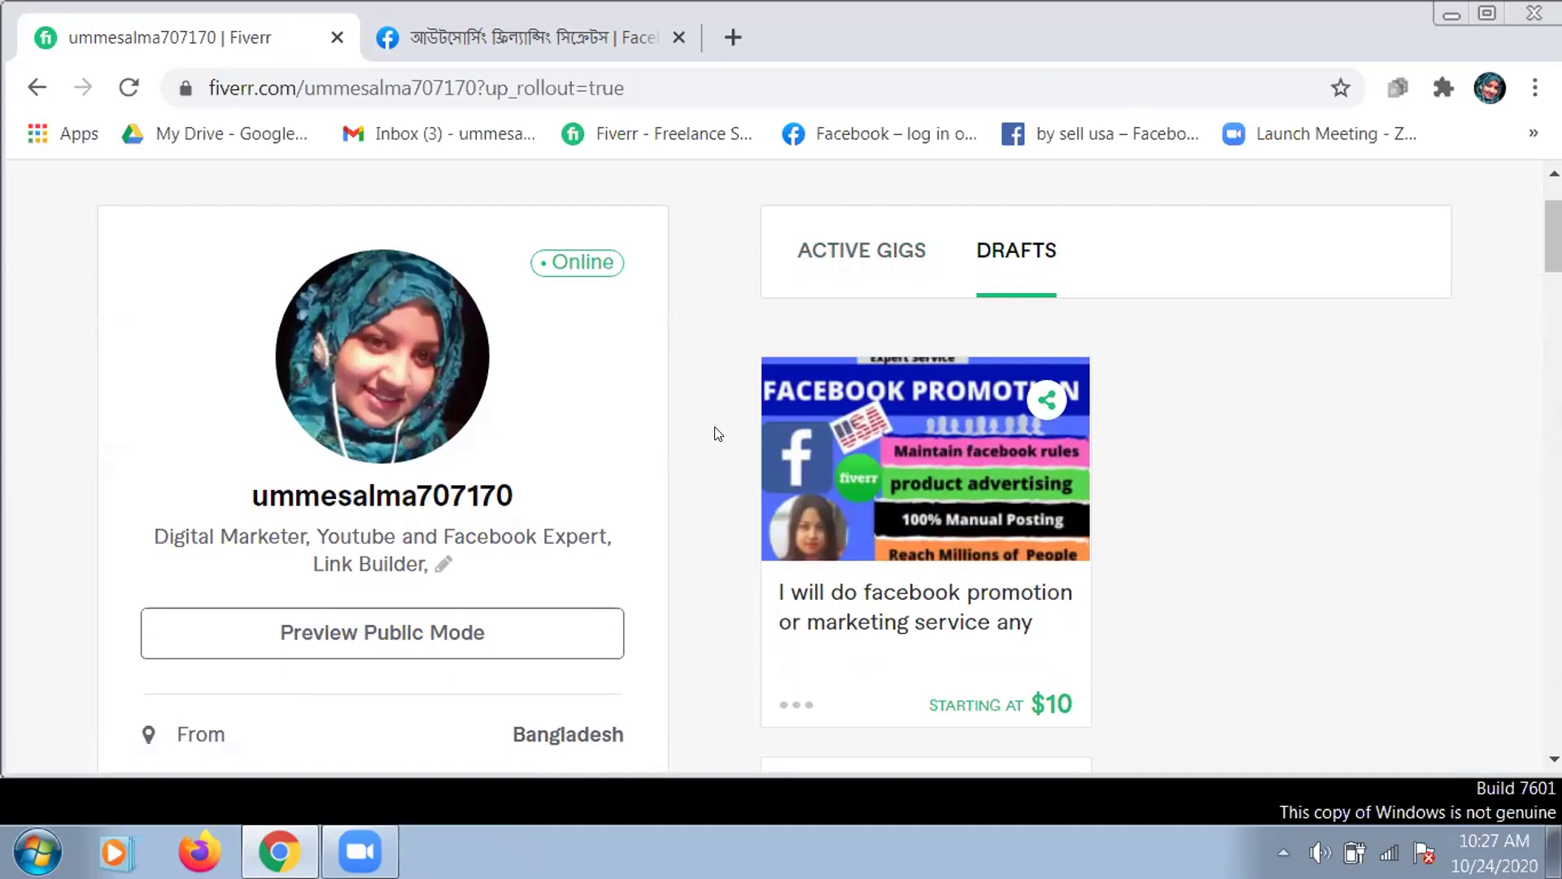
- In the profile tagline, replace "and" between "Youtube" and "Facebook" with a comma
left_click(442, 563)
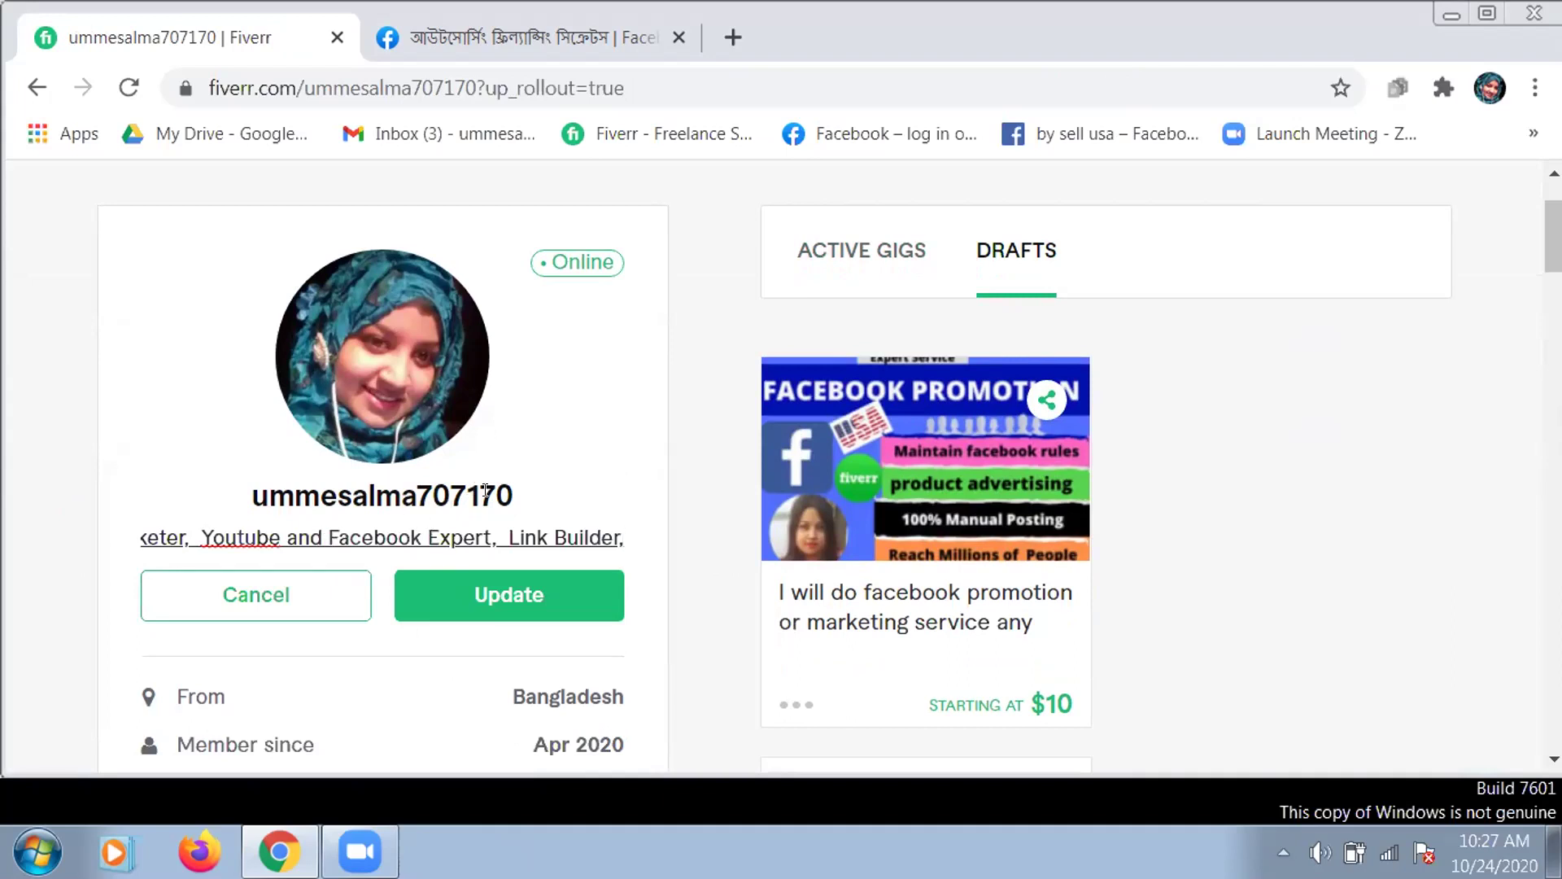
key("BackSpace")
key("BackSpace")
key("BackSpace")
key("BackSpace")
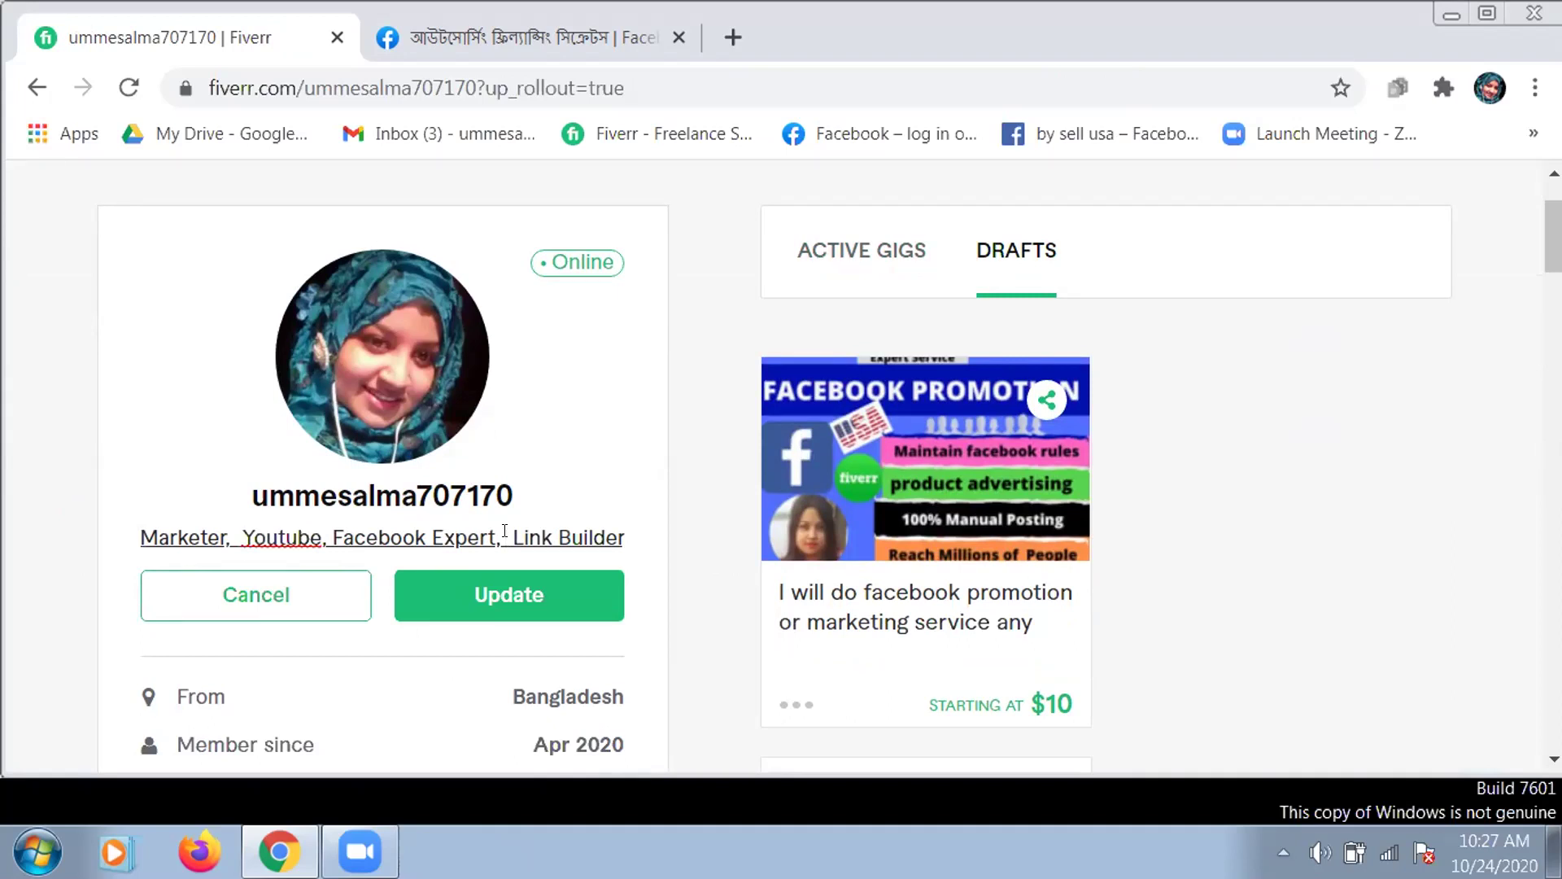
- Replace "Expert," after "Facebook" in the profile tagline with "marketing and" and save the updated tagline
key("BackSpace")
key("BackSpace")
key("BackSpace")
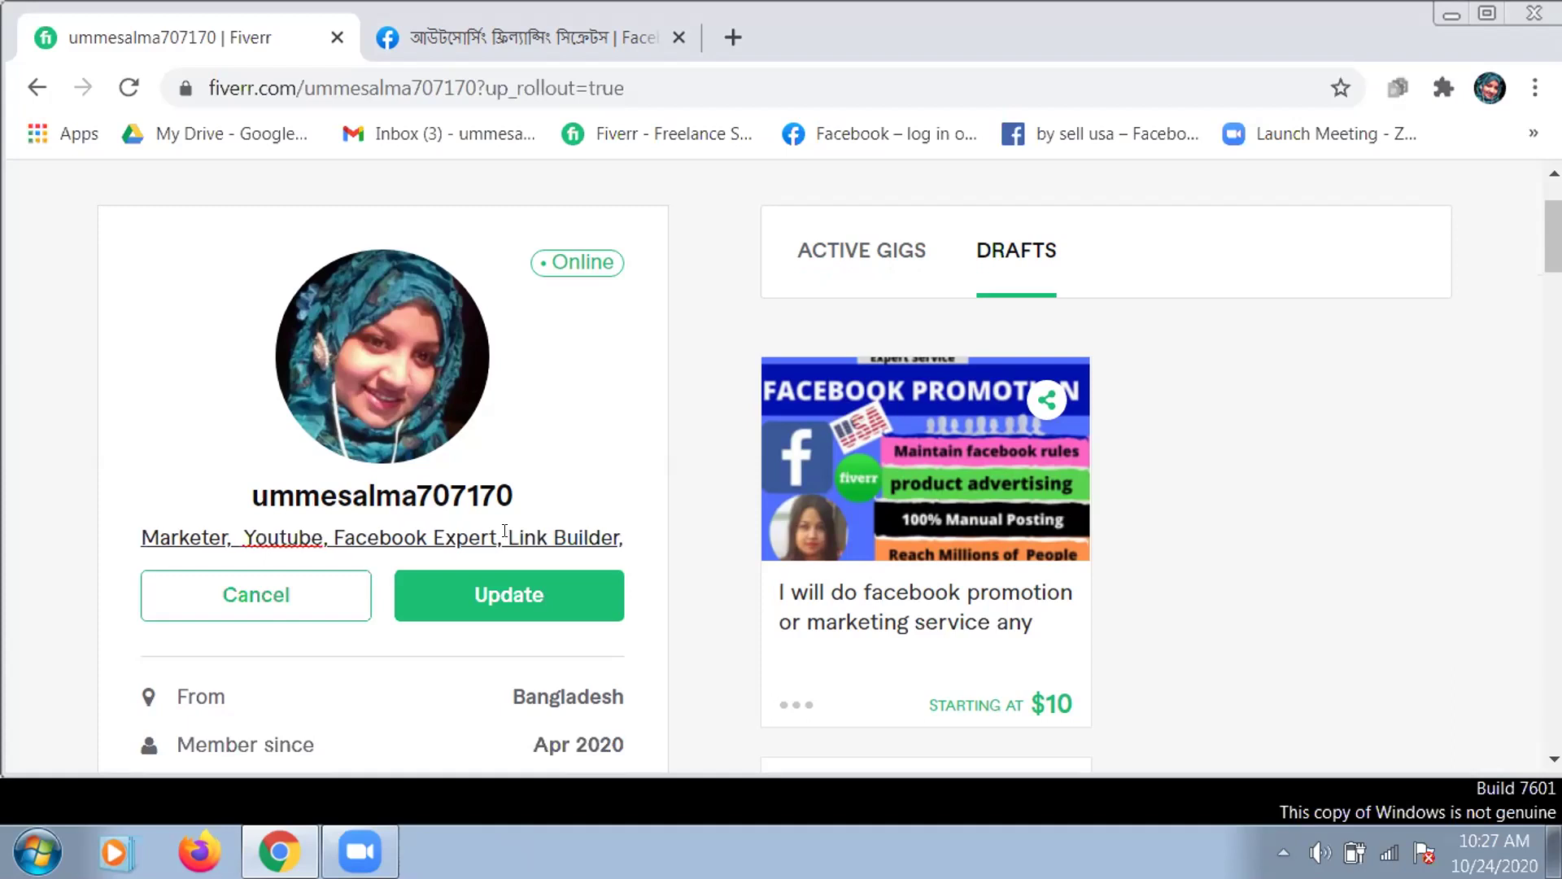
key("BackSpace")
key("BackSpace")
key("BackSpace")
key("BackSpace")
key("BackSpace")
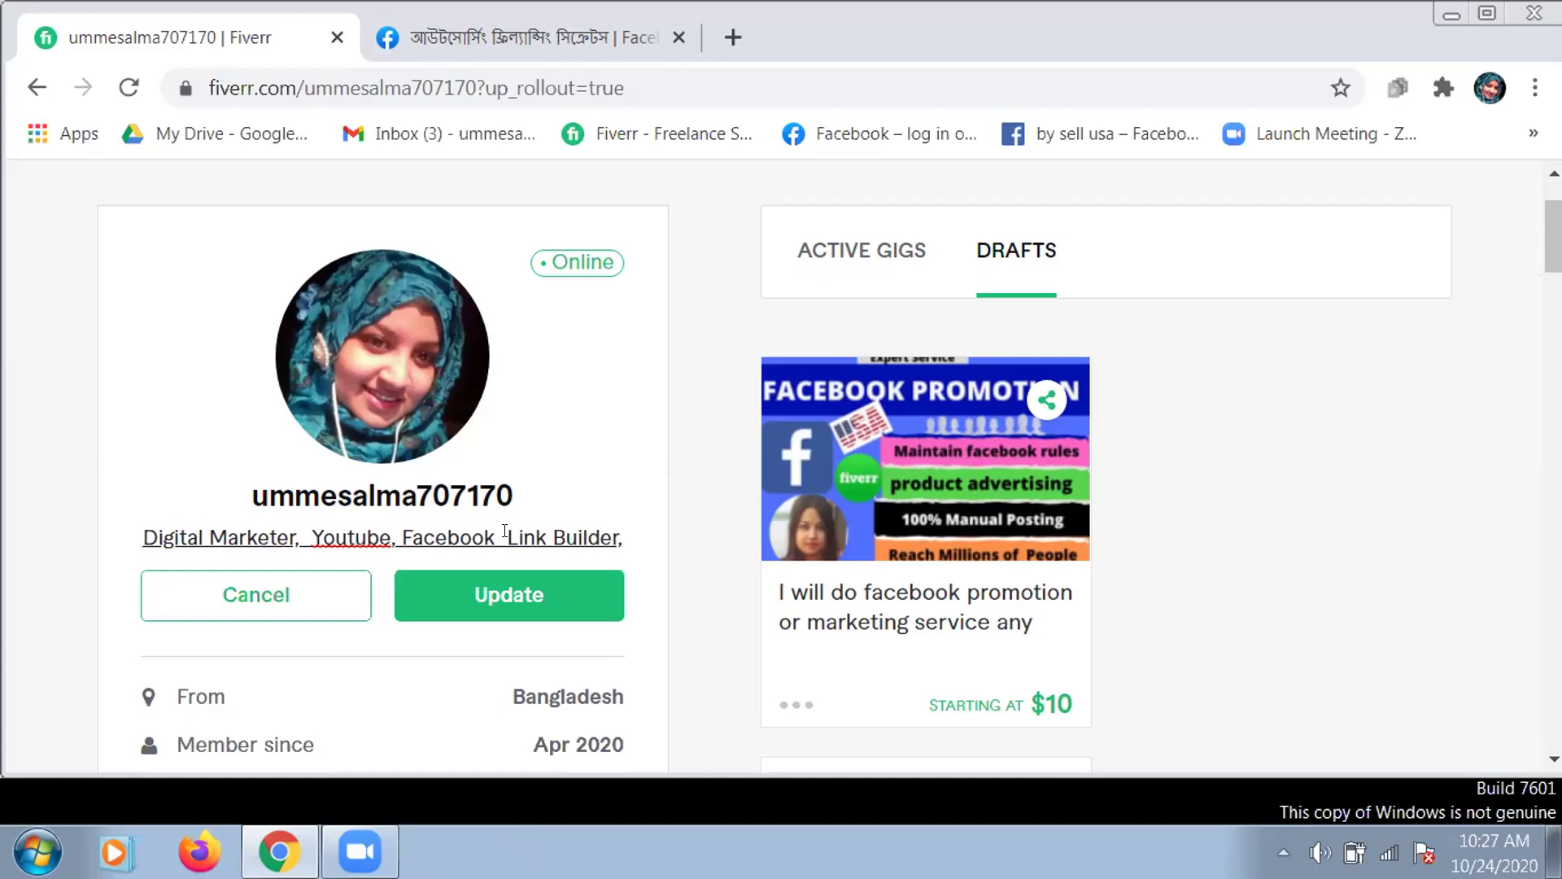
type("marke")
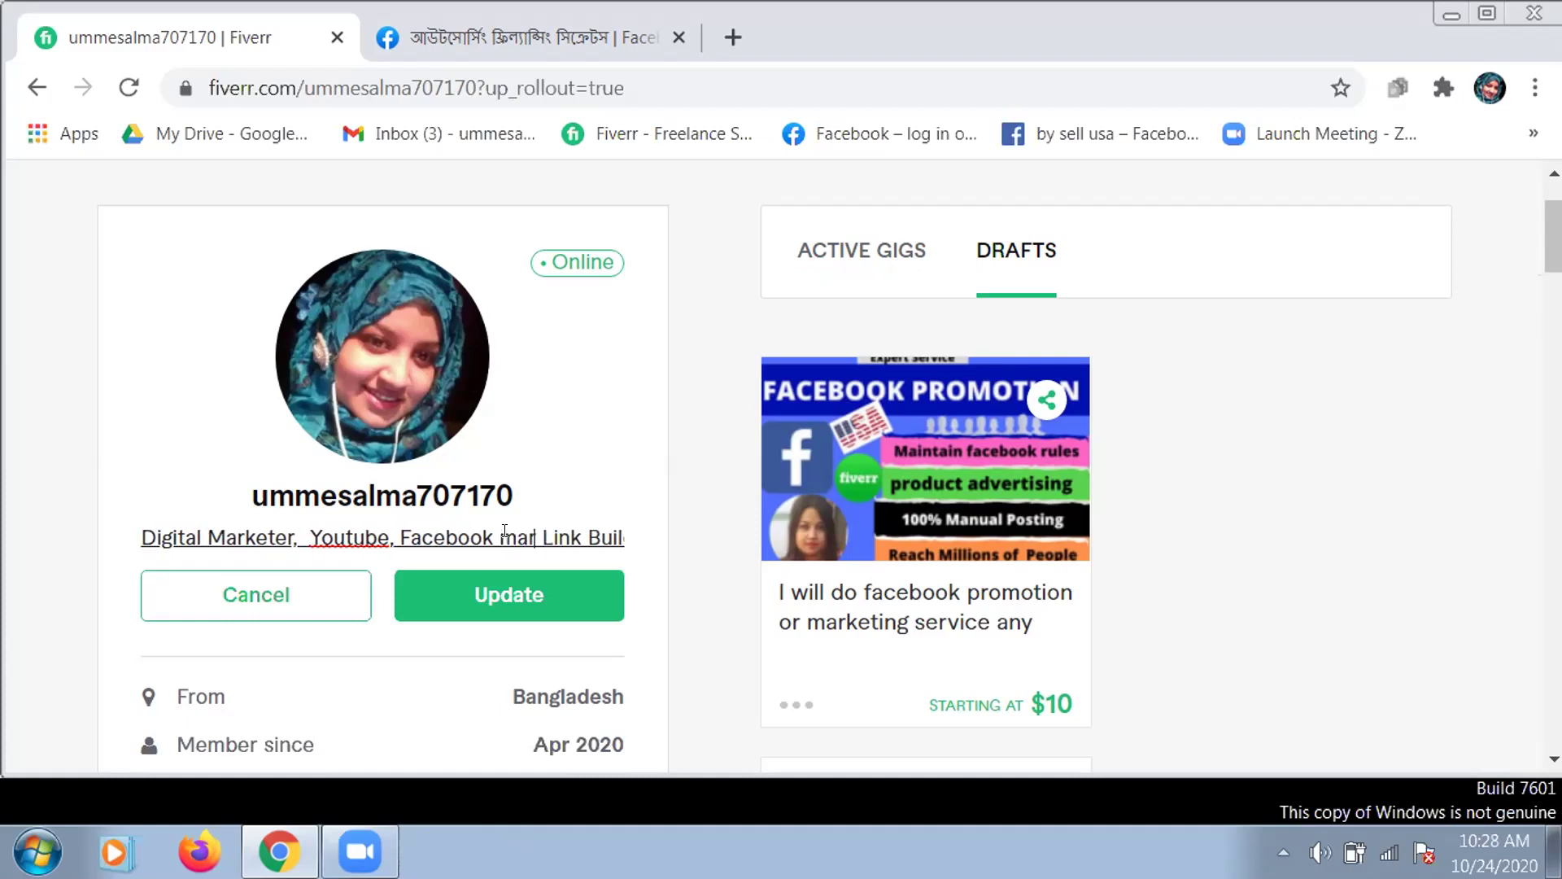
type("ting and")
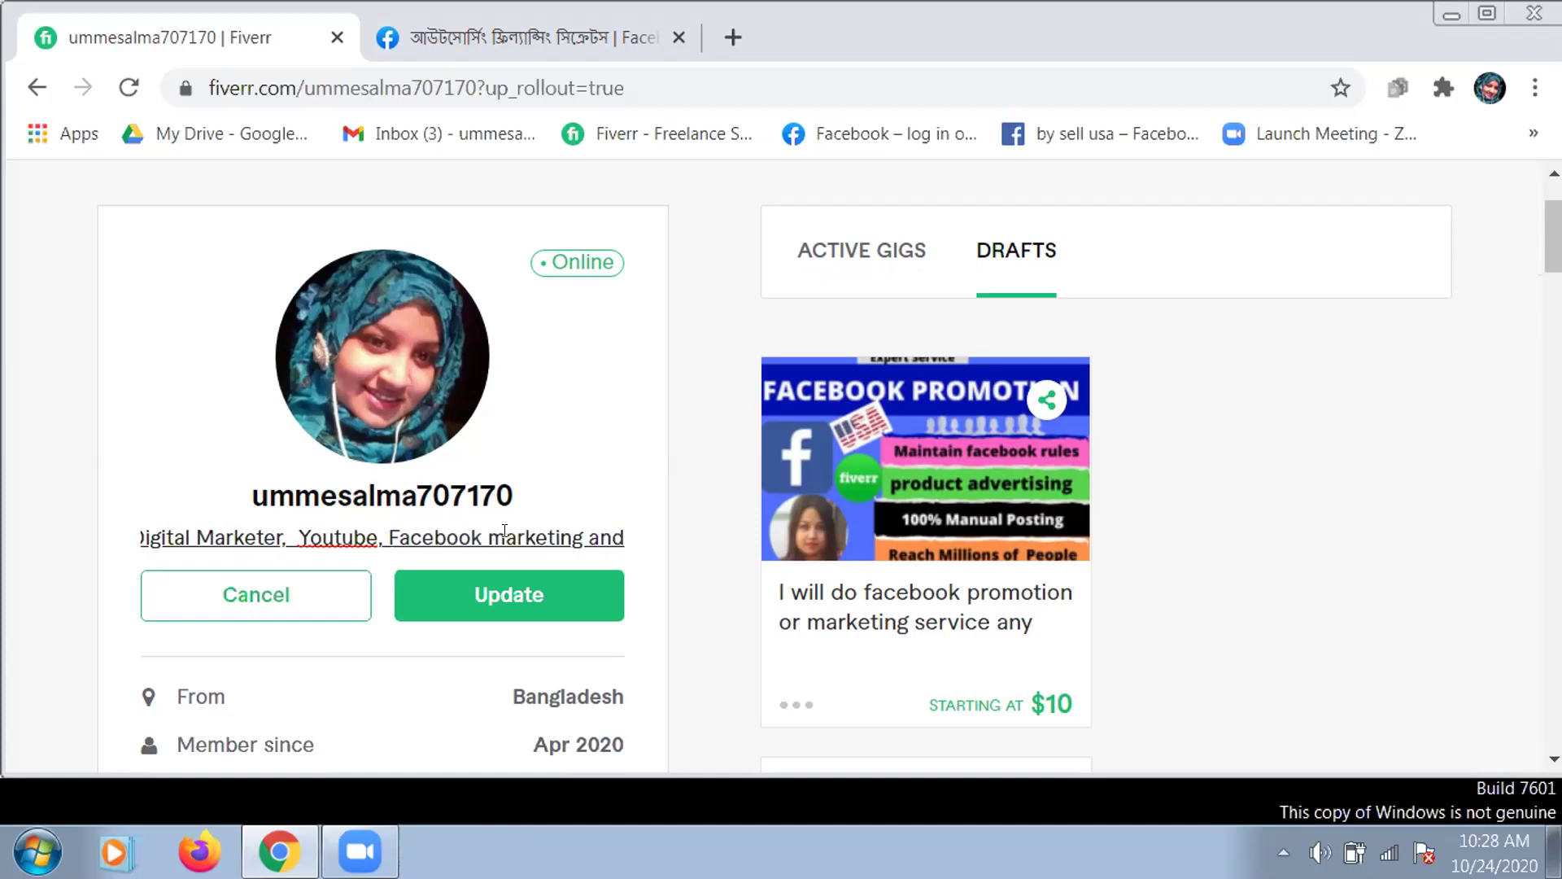
left_click(535, 612)
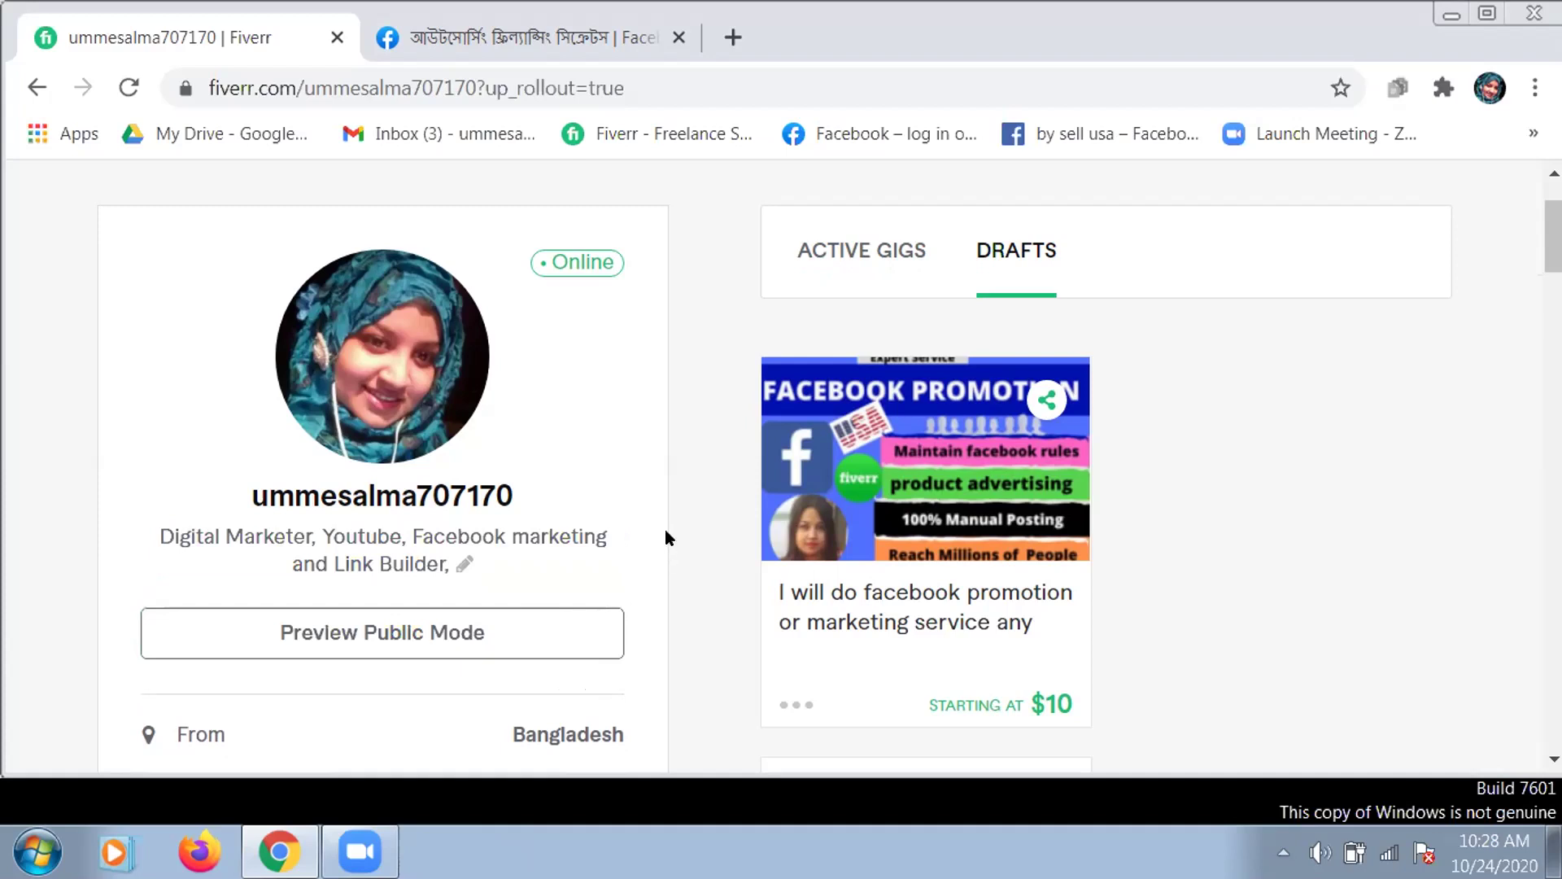
scroll(665, 529, "down", 2)
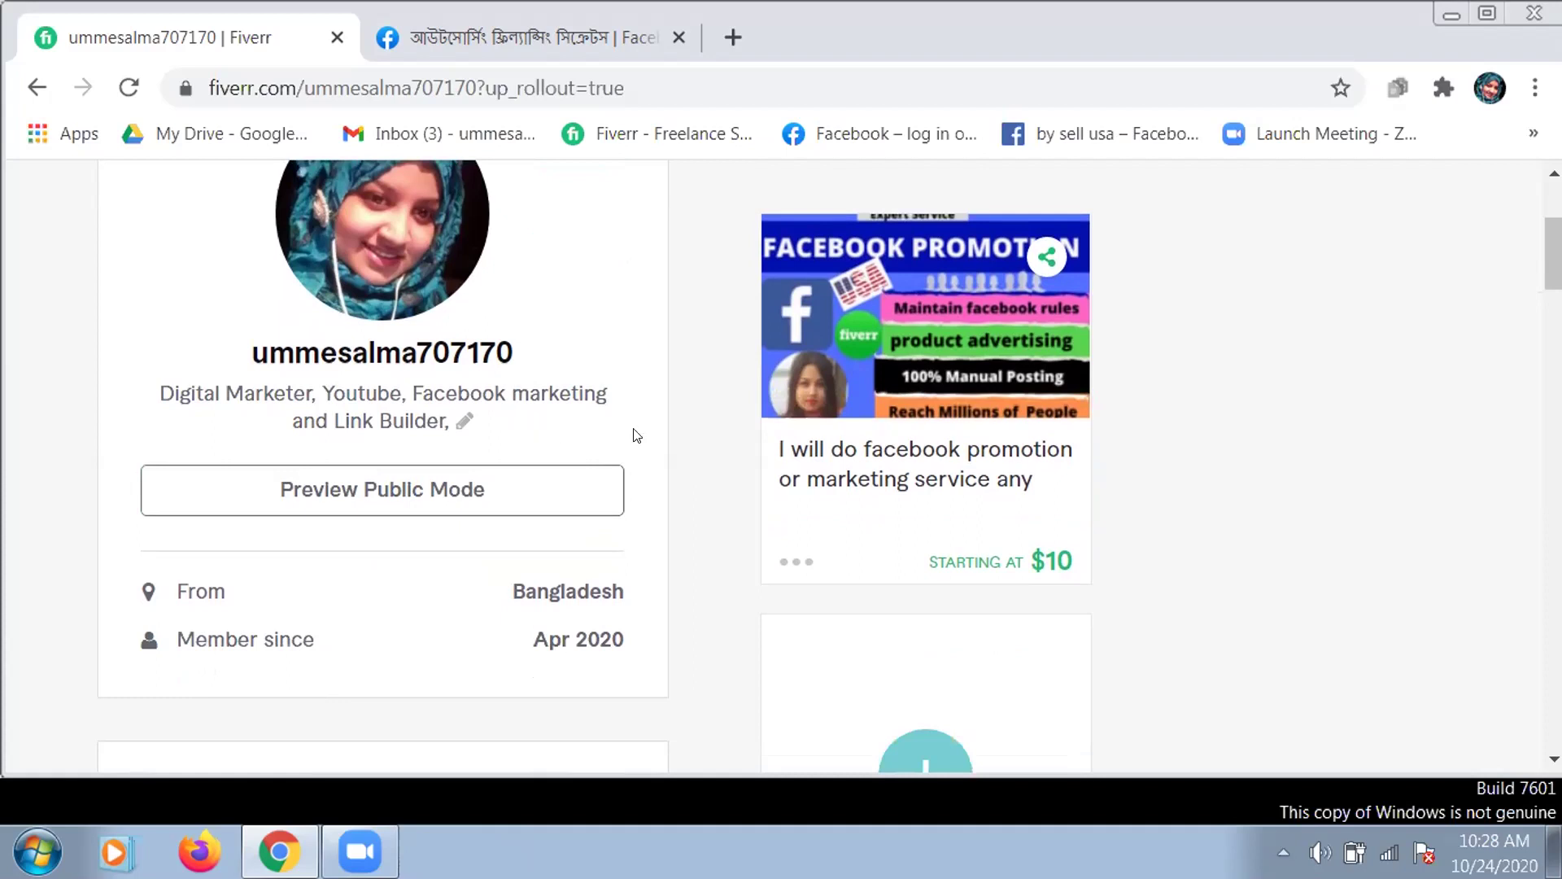
- Review the seller profile's description, languages, linked accounts, skills and suggested skills sections
scroll(665, 452, "down", 4)
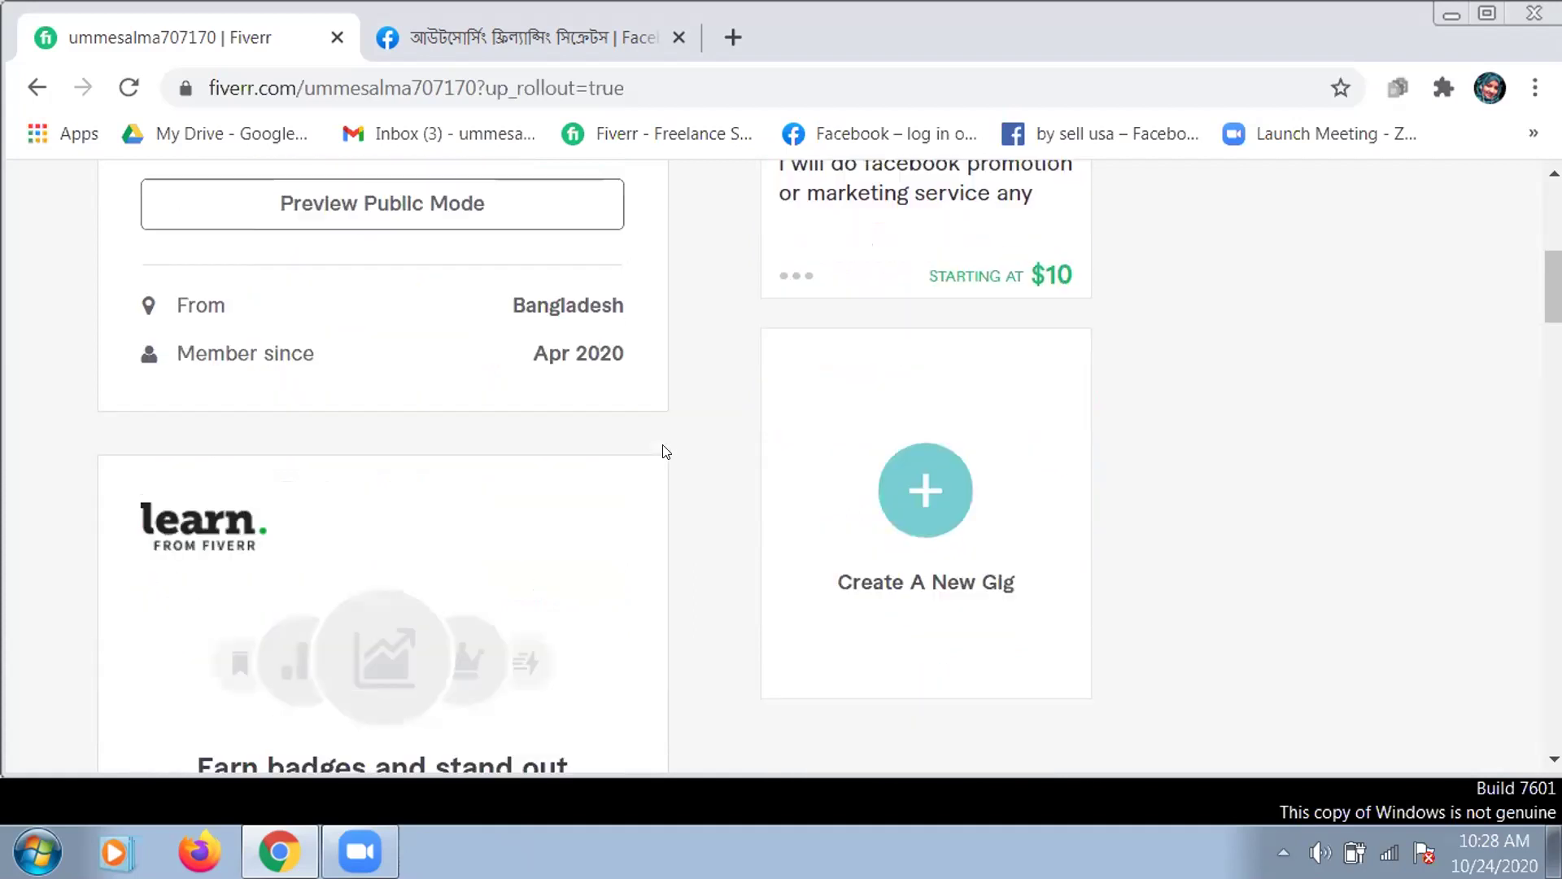
scroll(665, 452, "up", 3)
scroll(665, 447, "down", 8)
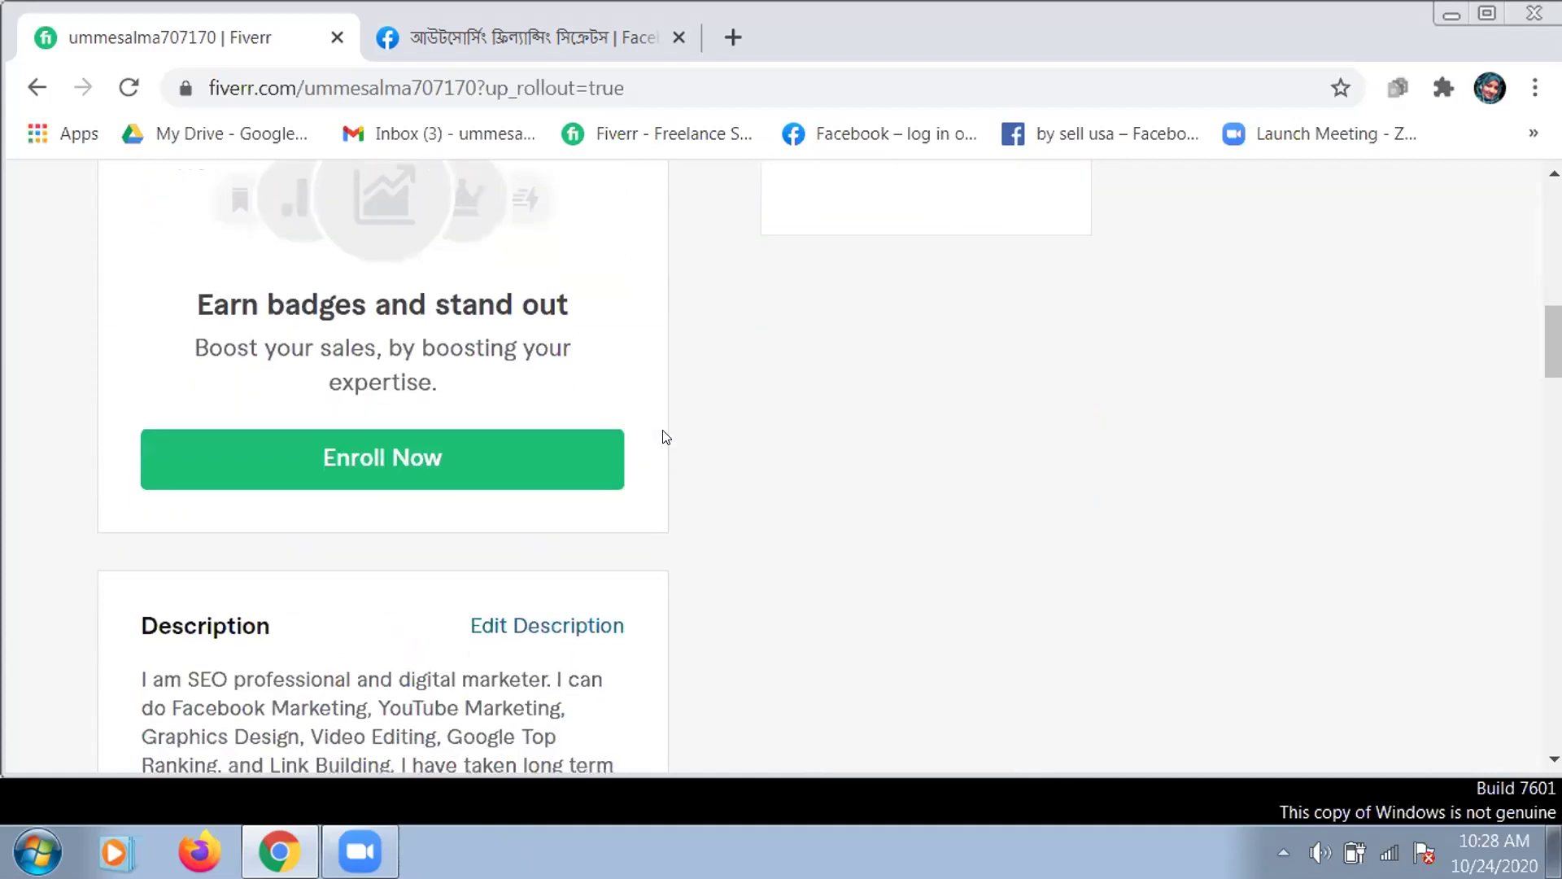
scroll(664, 437, "down", 5)
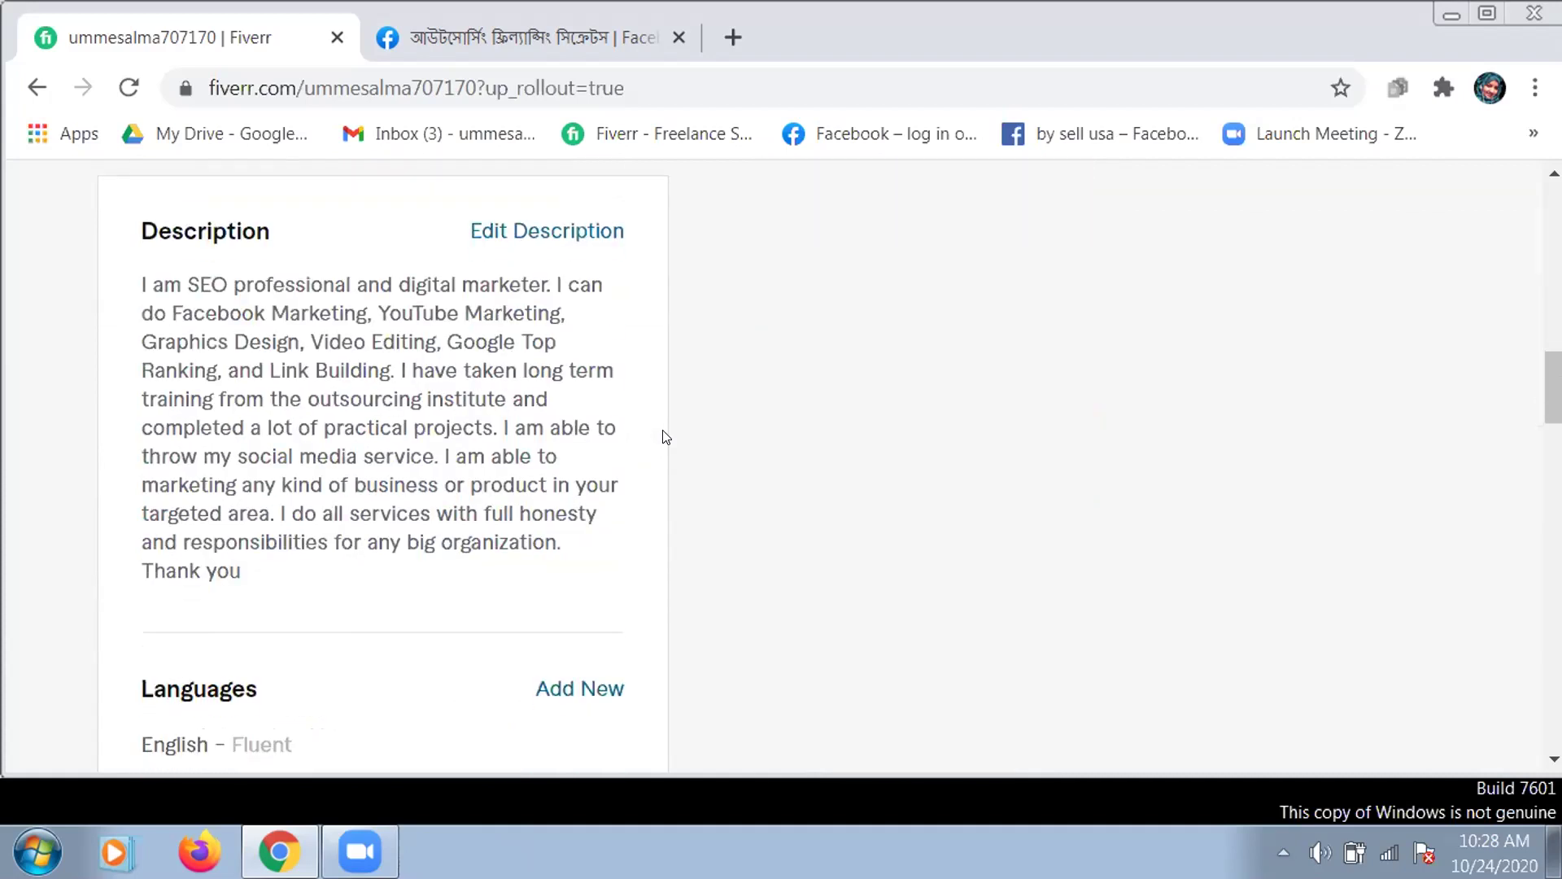
scroll(715, 466, "down", 8)
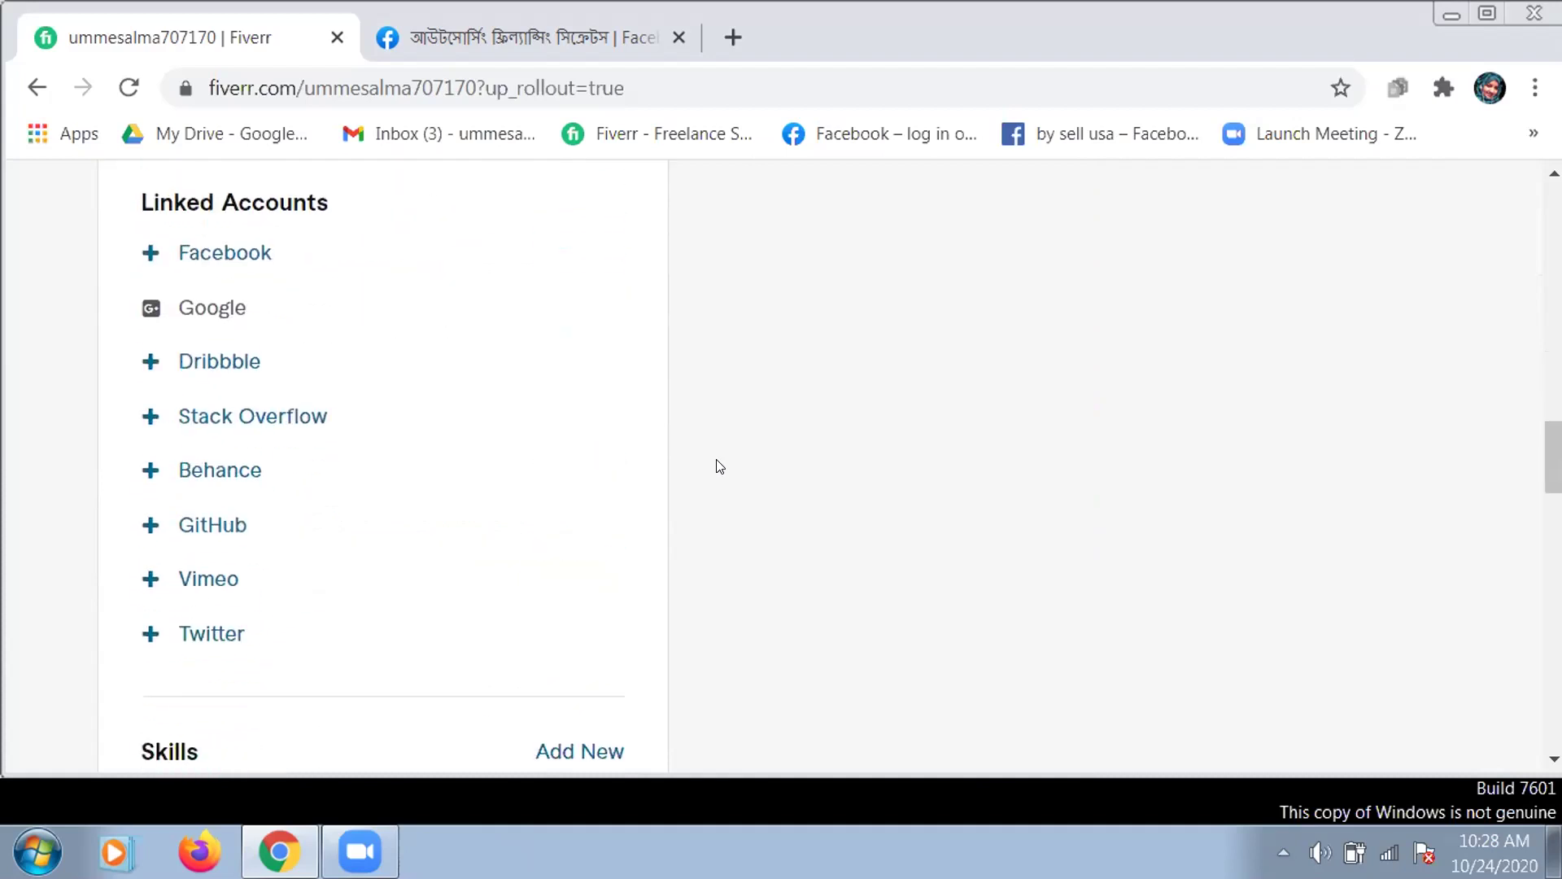
scroll(719, 464, "up", 5)
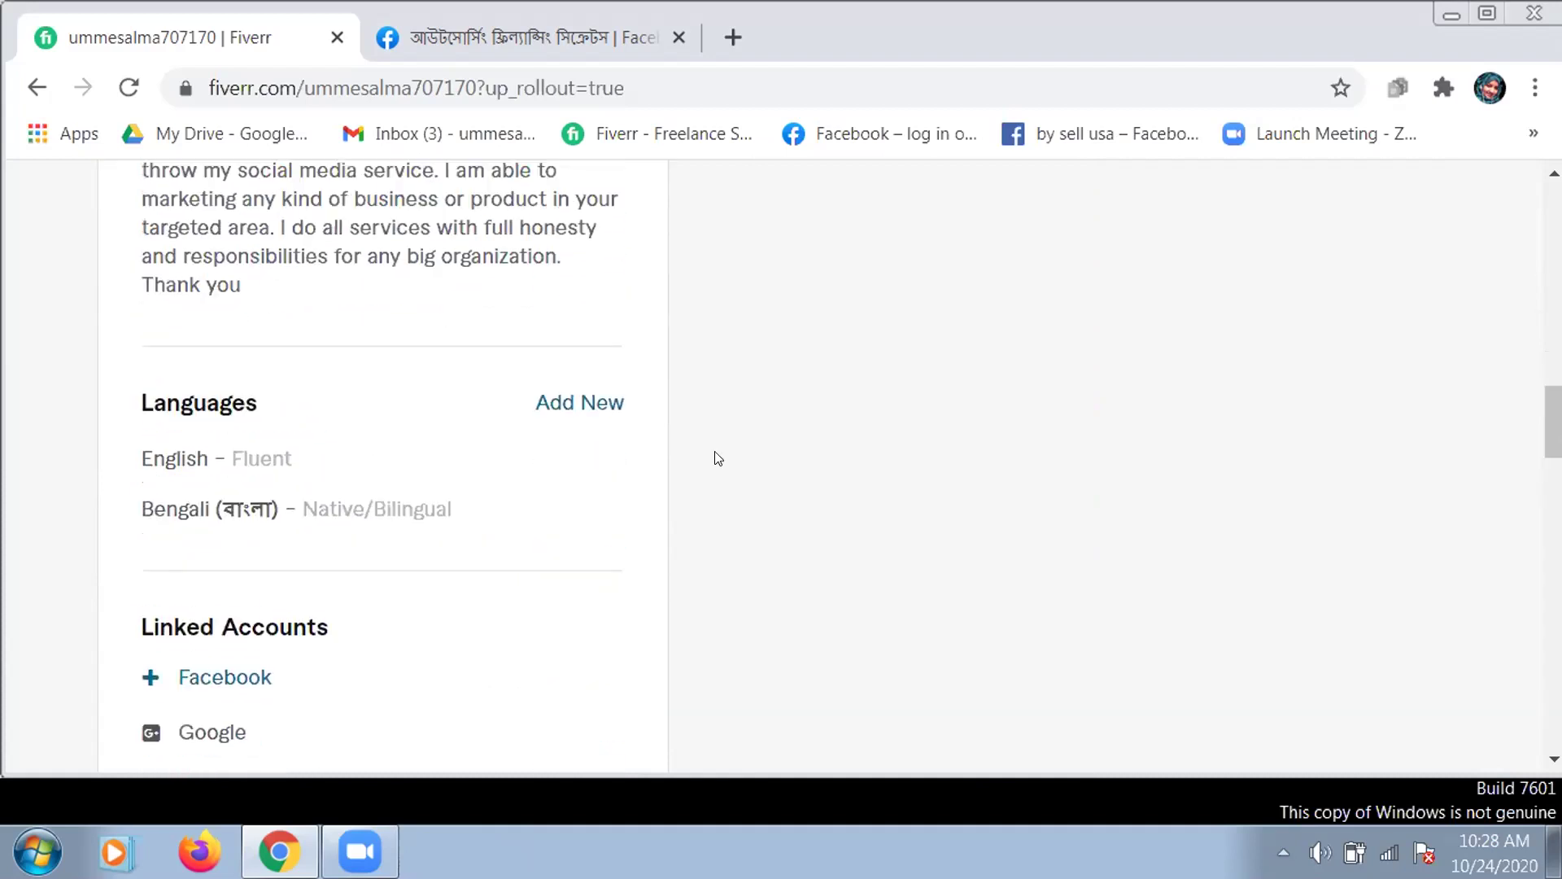
scroll(714, 458, "down", 10)
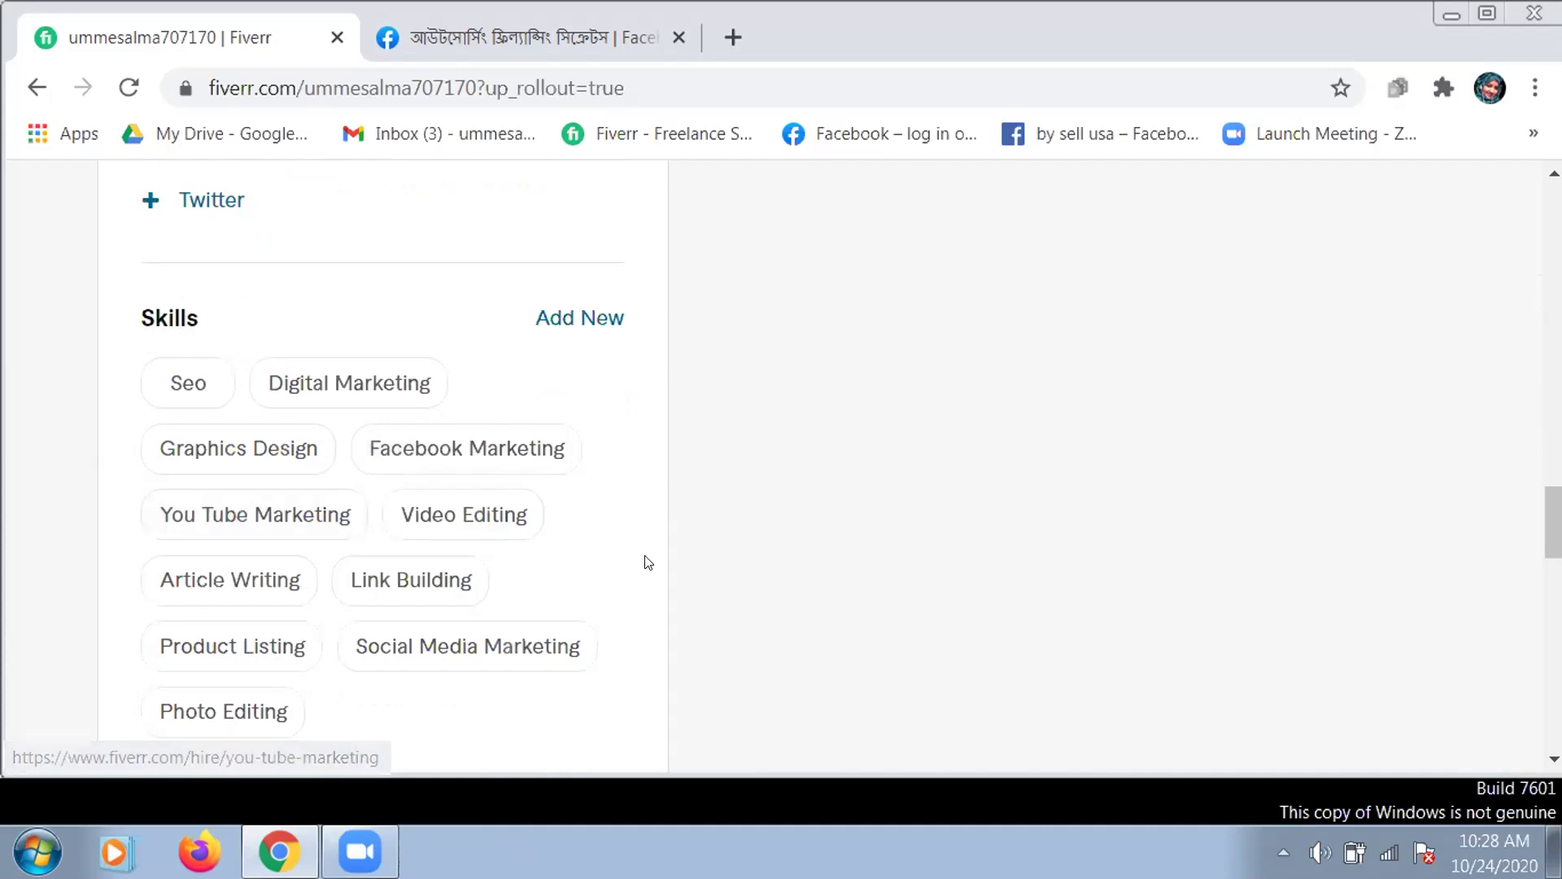
scroll(705, 541, "down", 3)
scroll(709, 541, "down", 6)
scroll(709, 524, "up", 20)
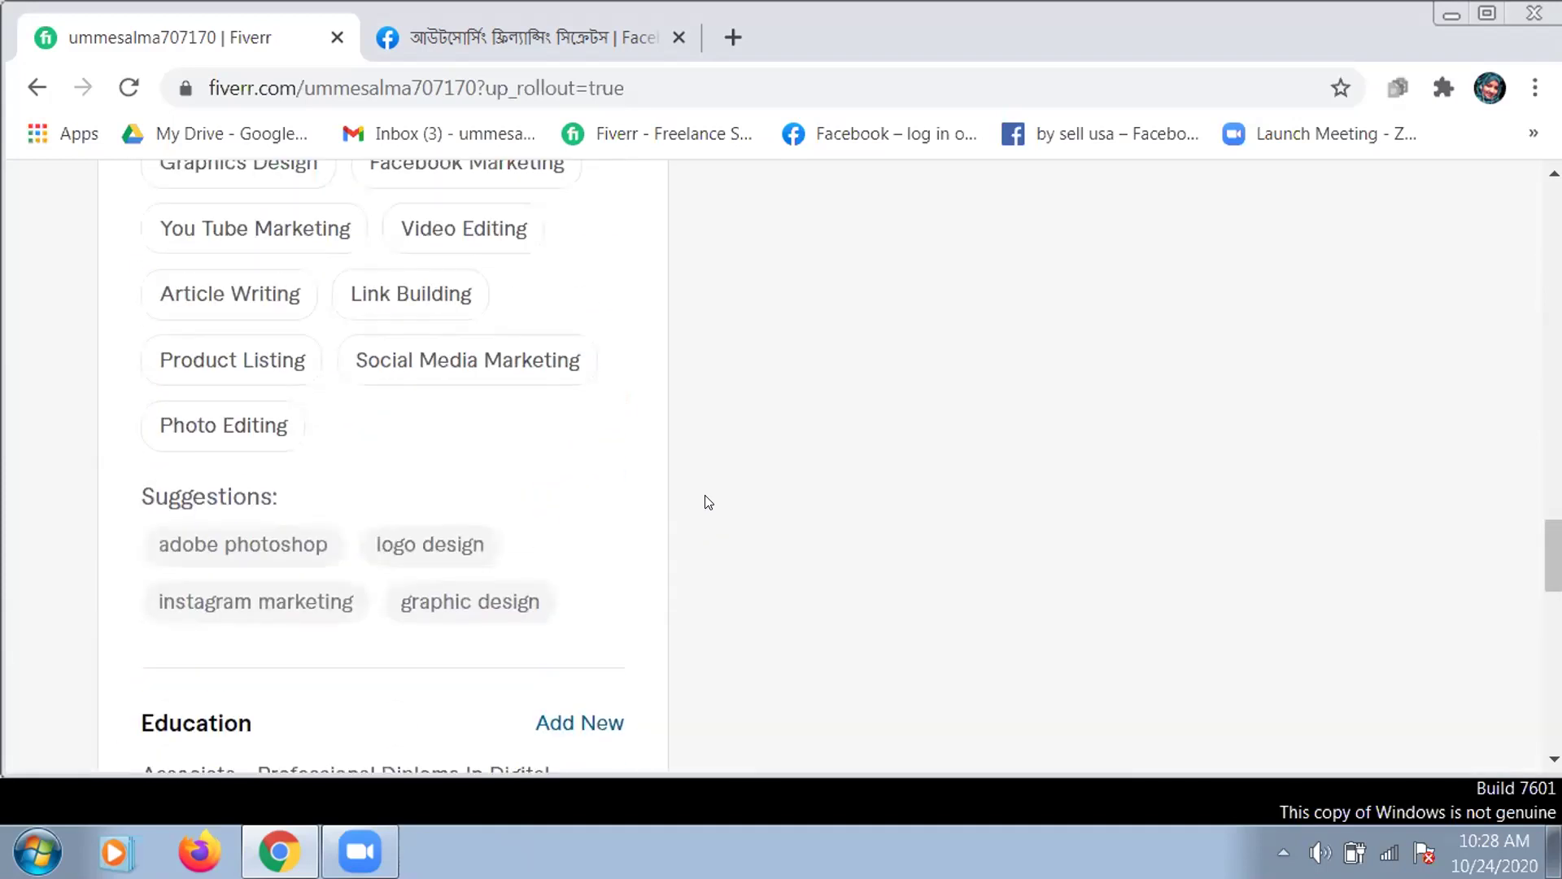
scroll(688, 467, "up", 10)
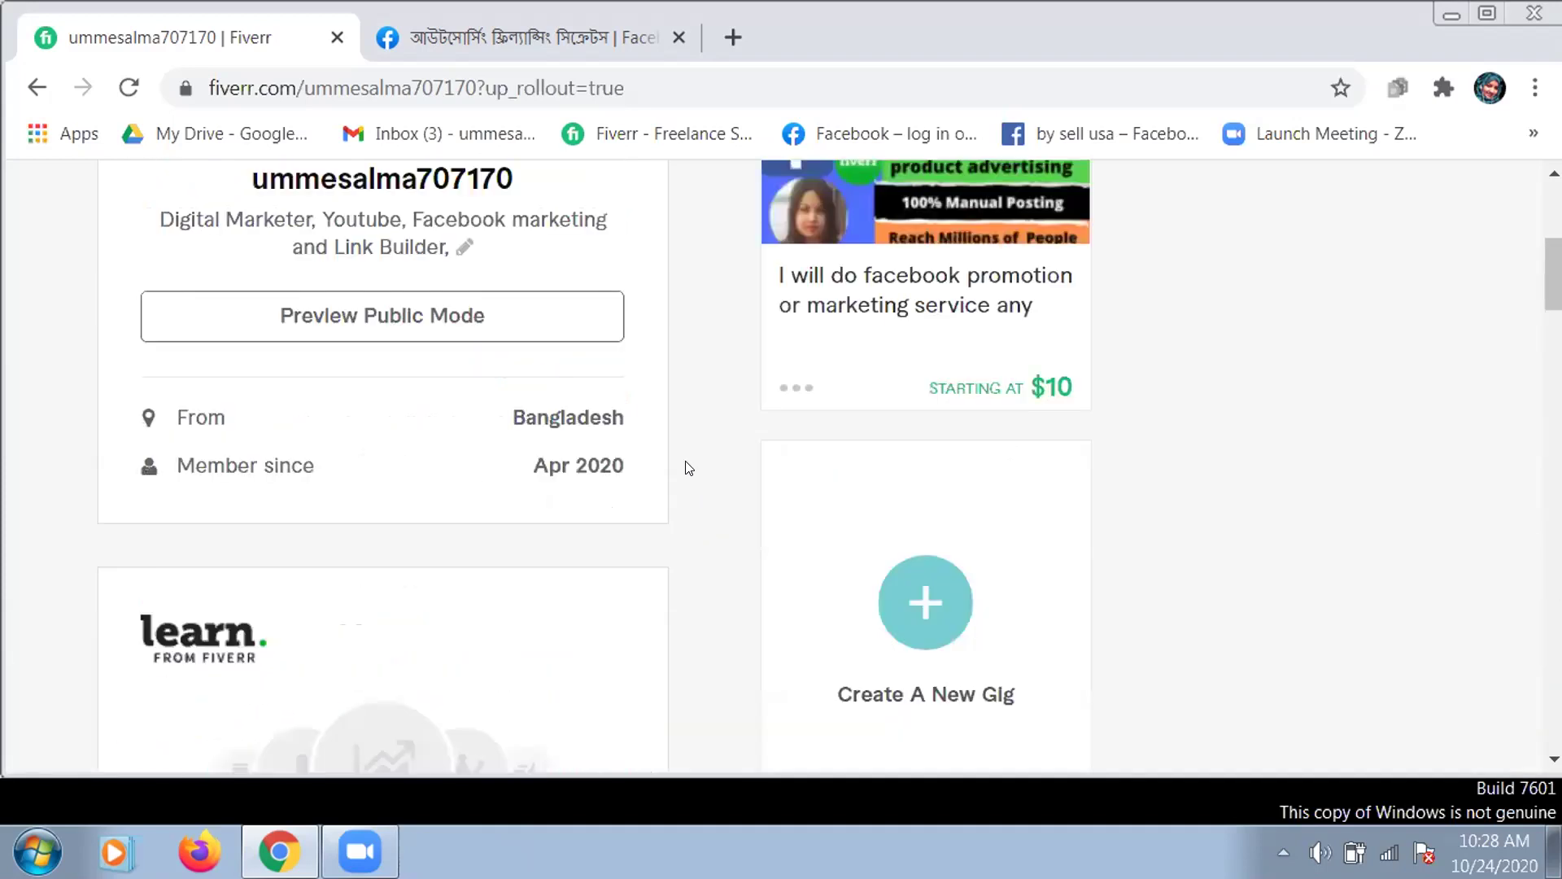
scroll(968, 488, "down", 5)
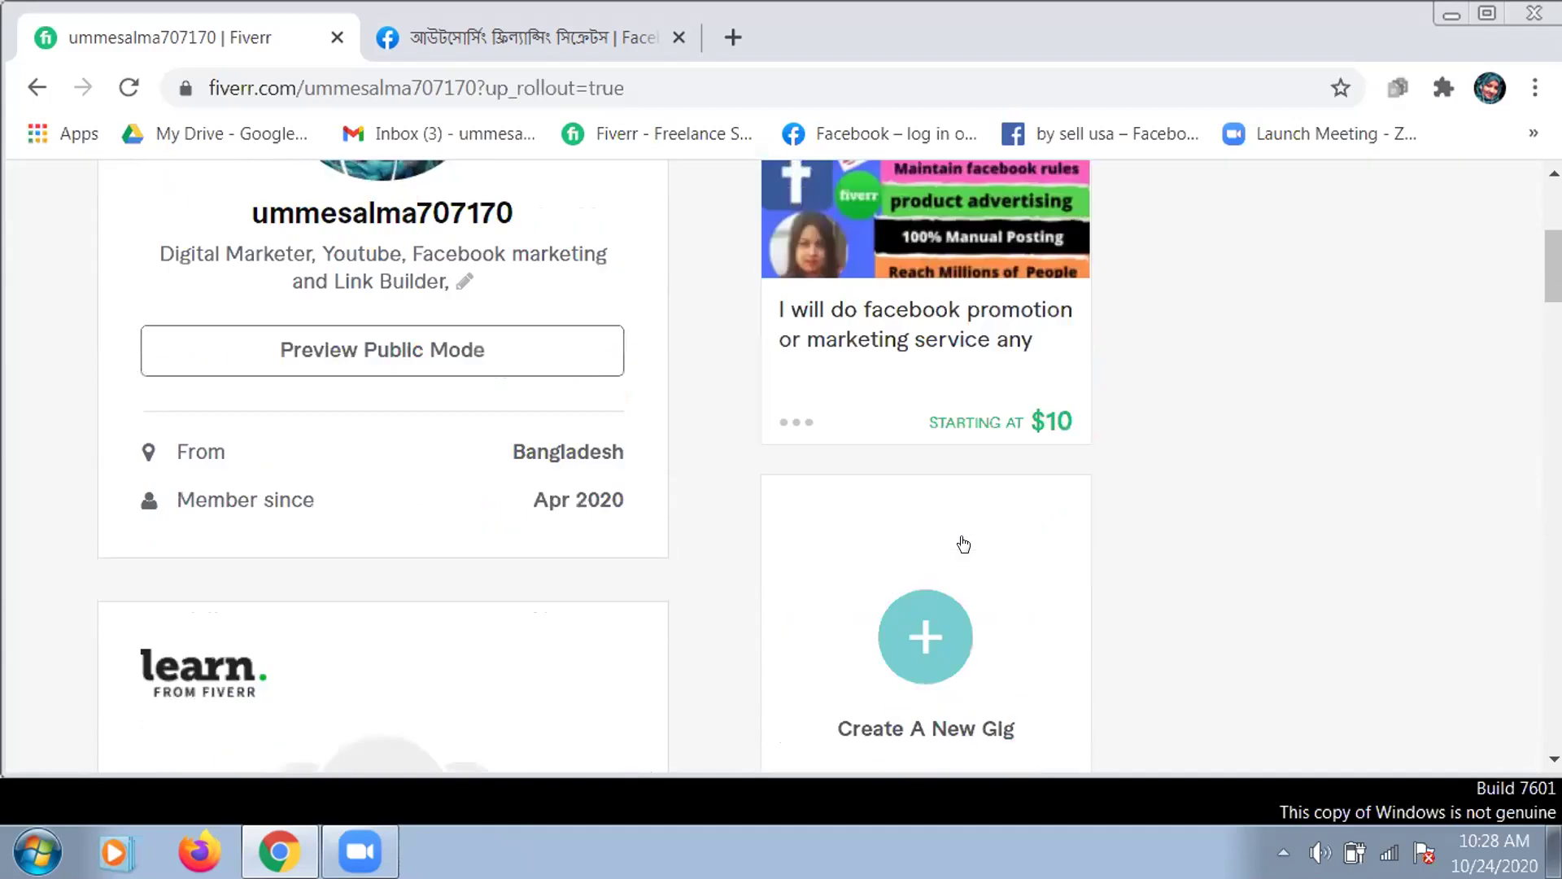
- Open the Facebook promotion gig from the profile's drafts and examine its title, gallery image, Basic package and description heading
scroll(918, 349, "up", 2)
scroll(917, 323, "up", 1)
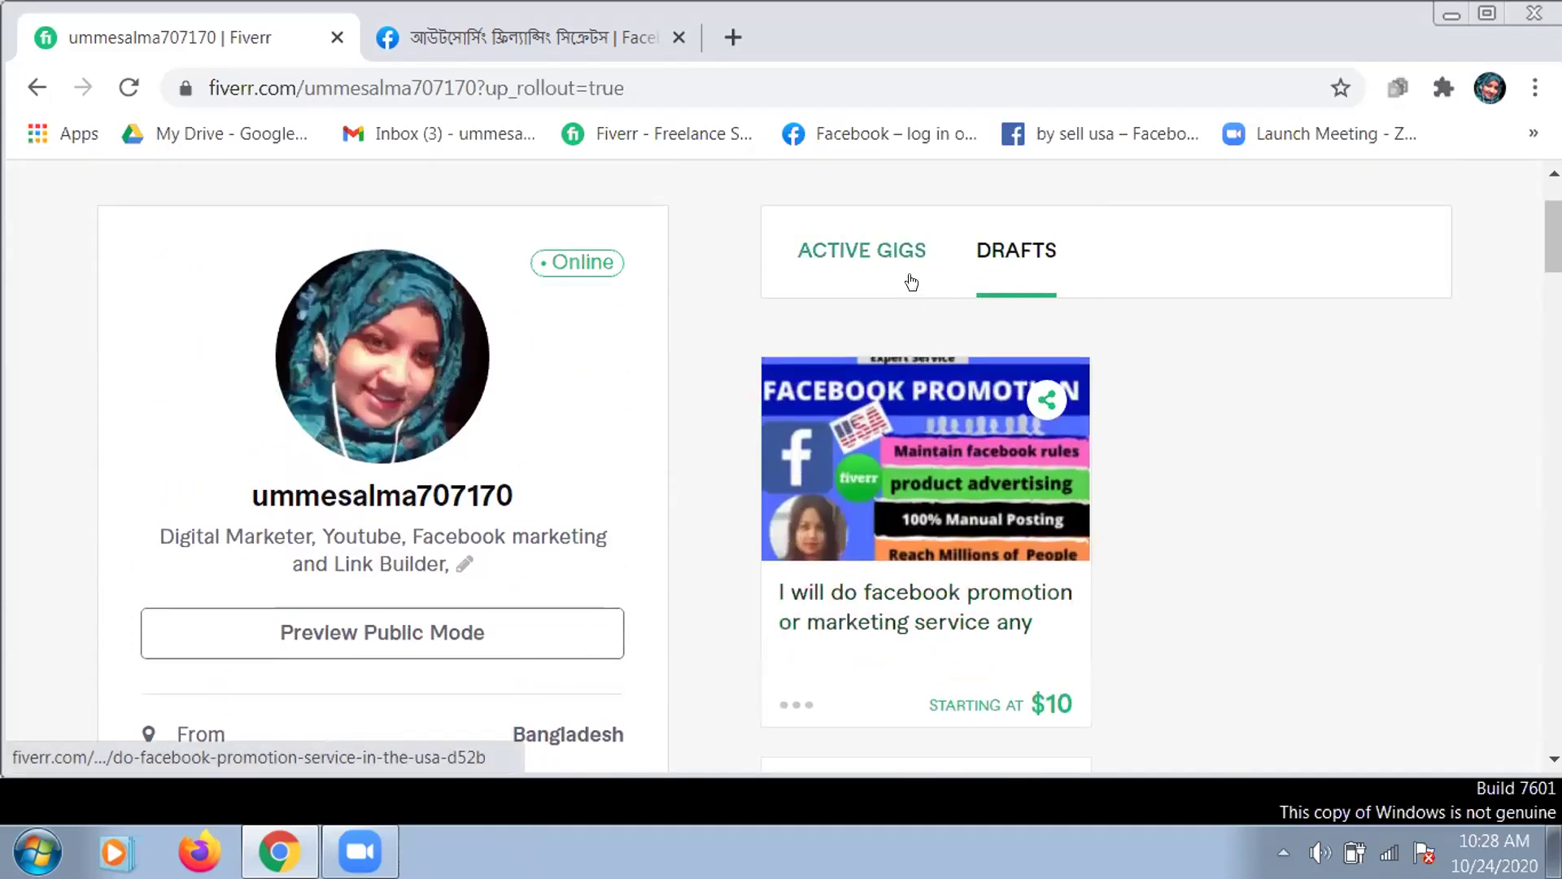
left_click(919, 445)
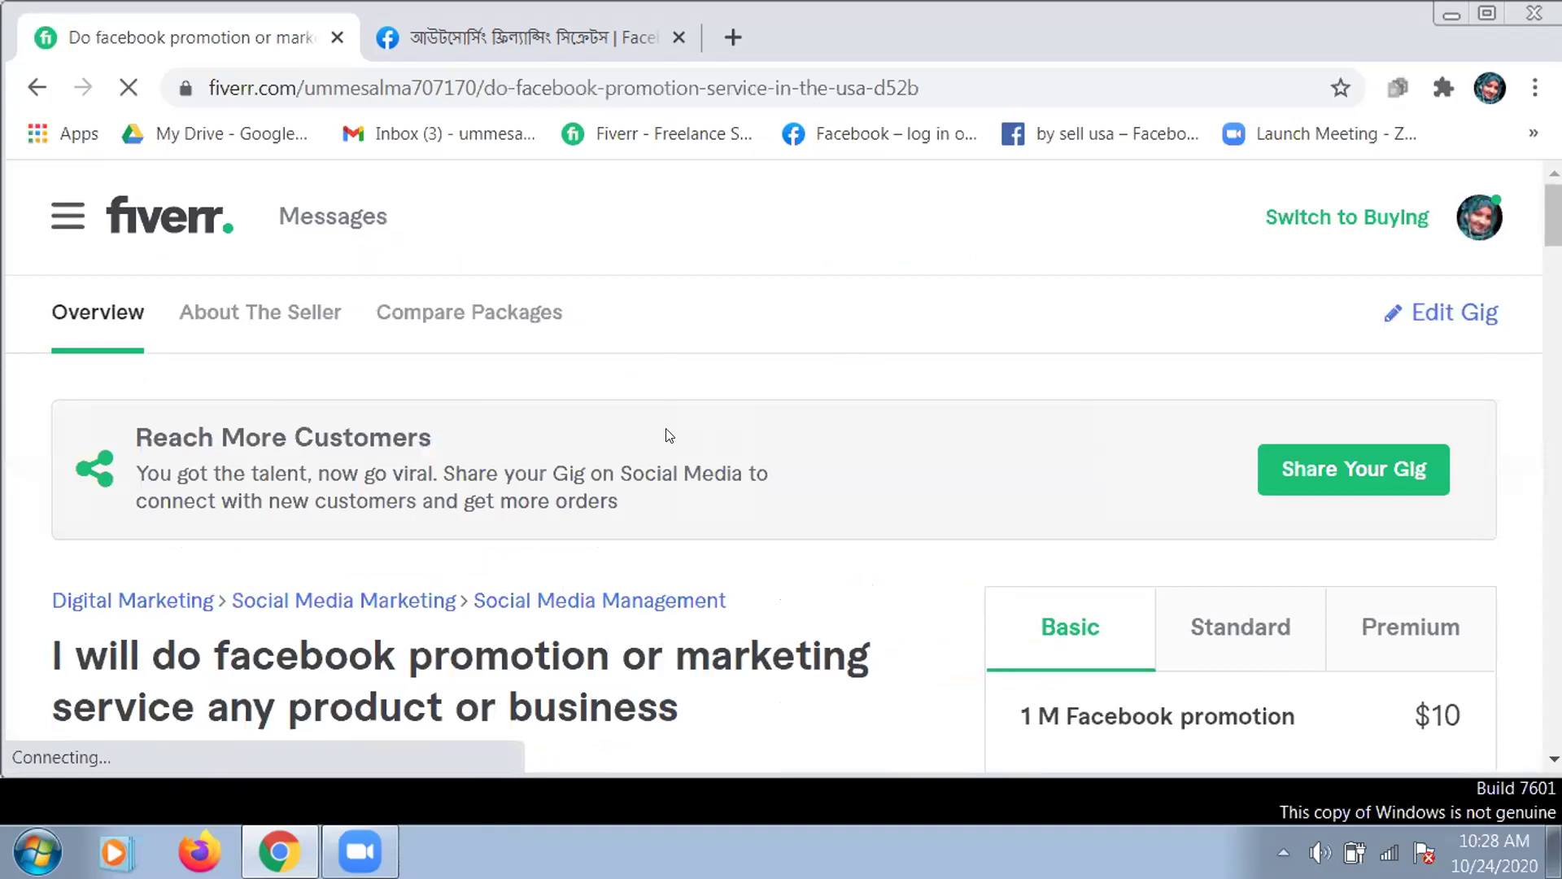
scroll(665, 432, "down", 5)
scroll(675, 427, "down", 3)
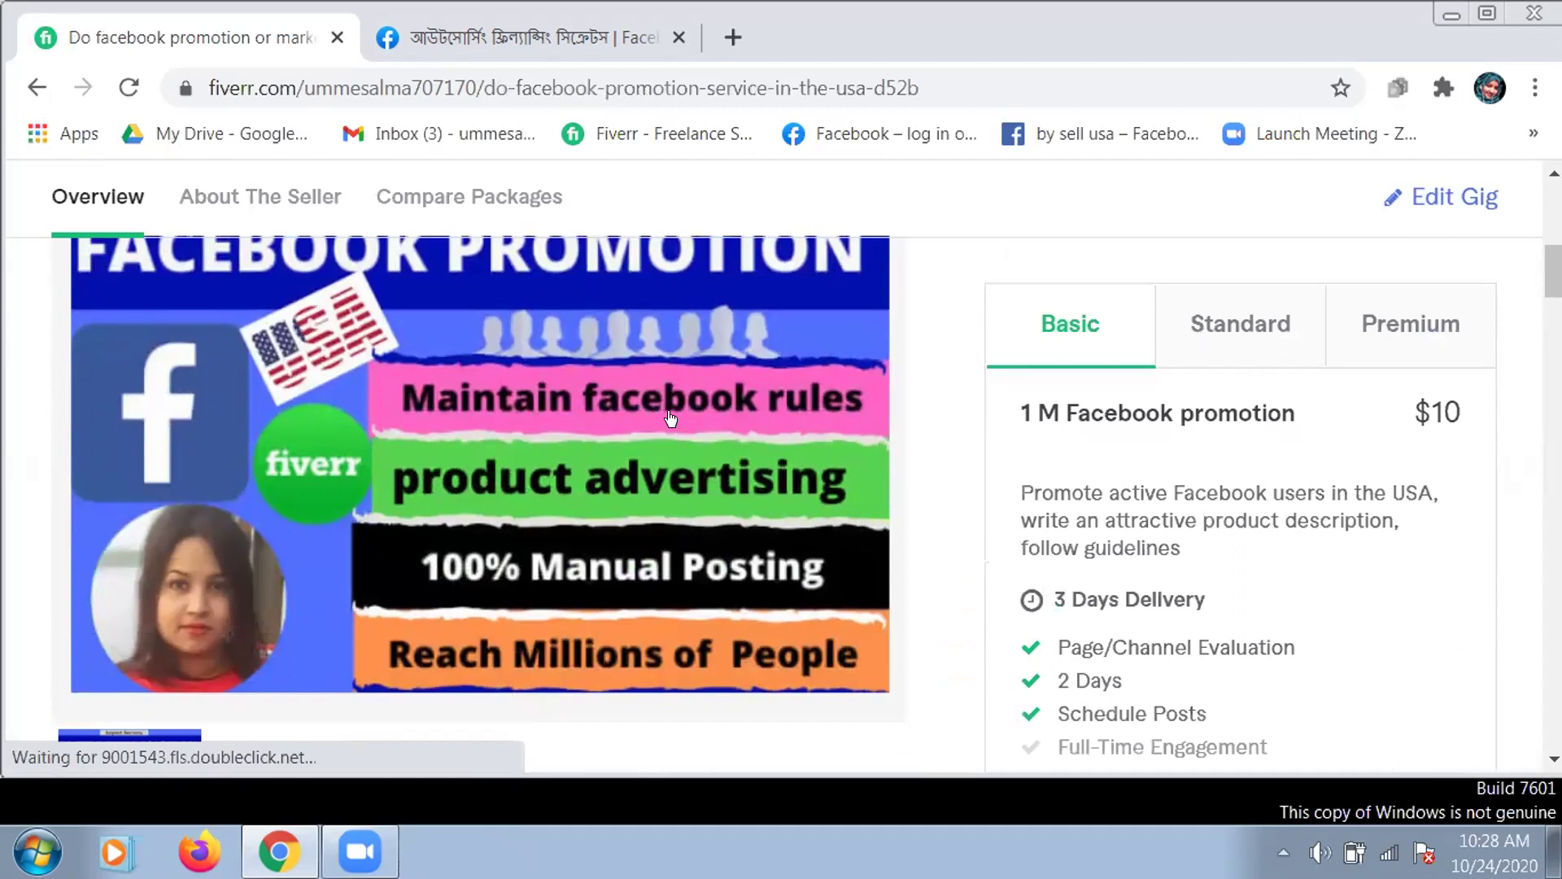
scroll(671, 418, "up", 3)
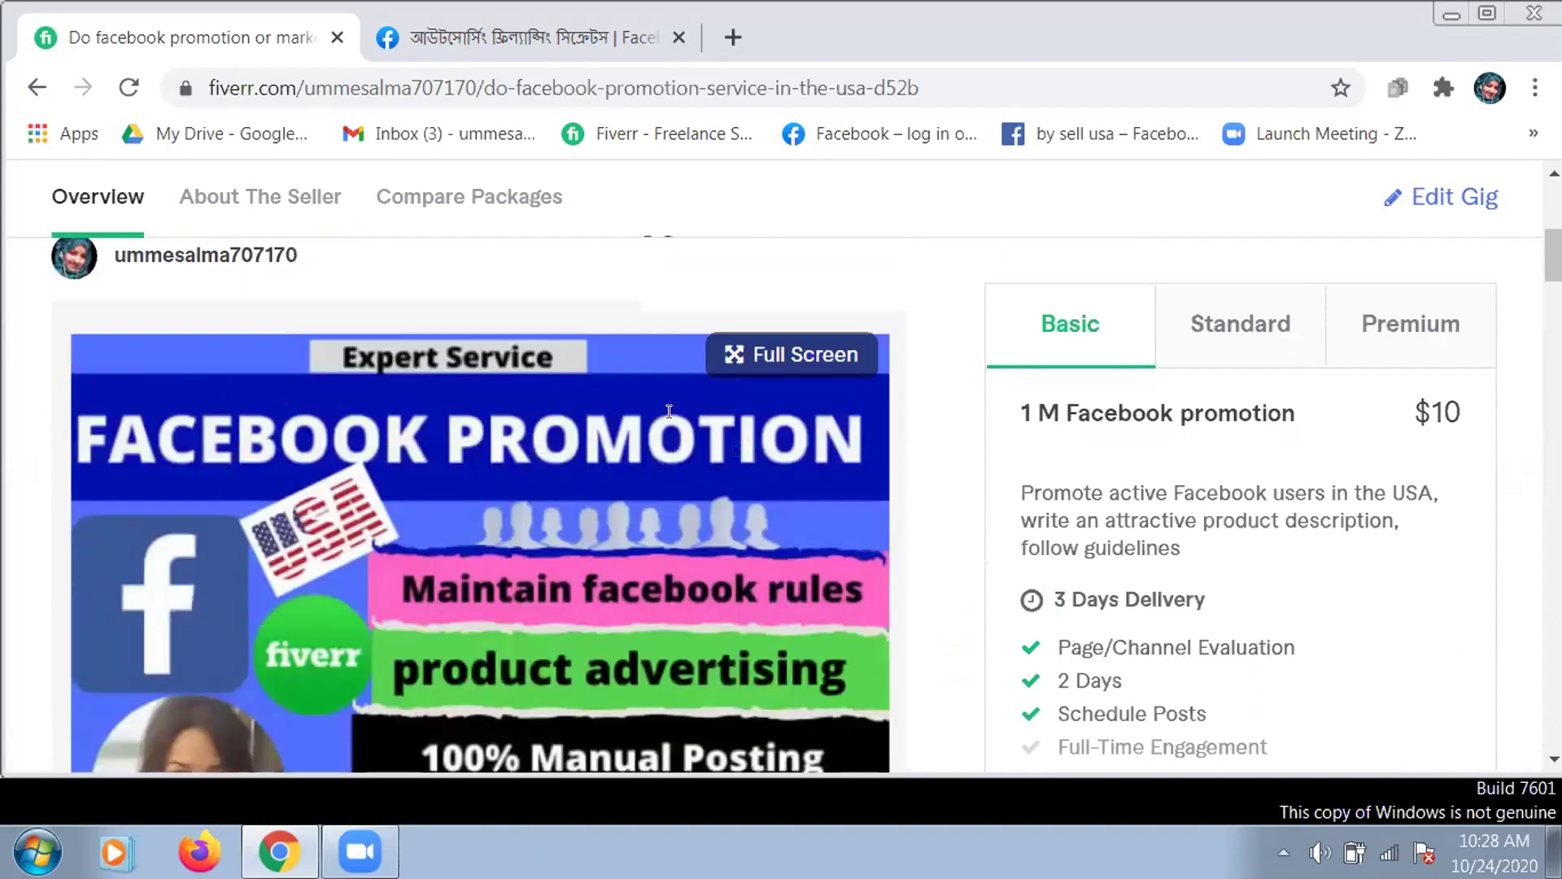
scroll(669, 411, "up", 2)
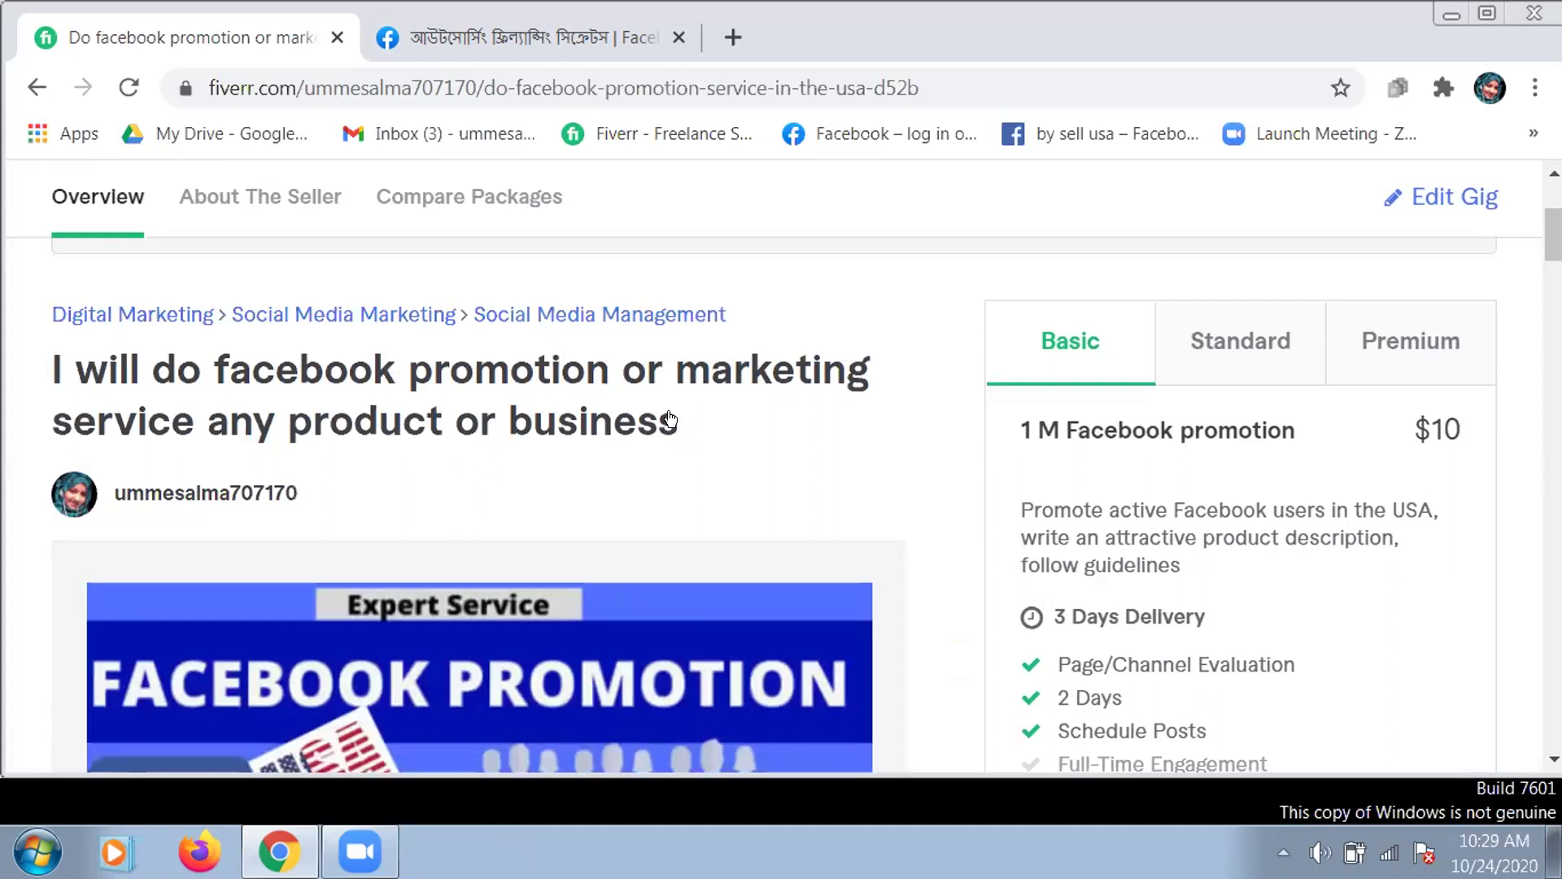
scroll(670, 418, "down", 4)
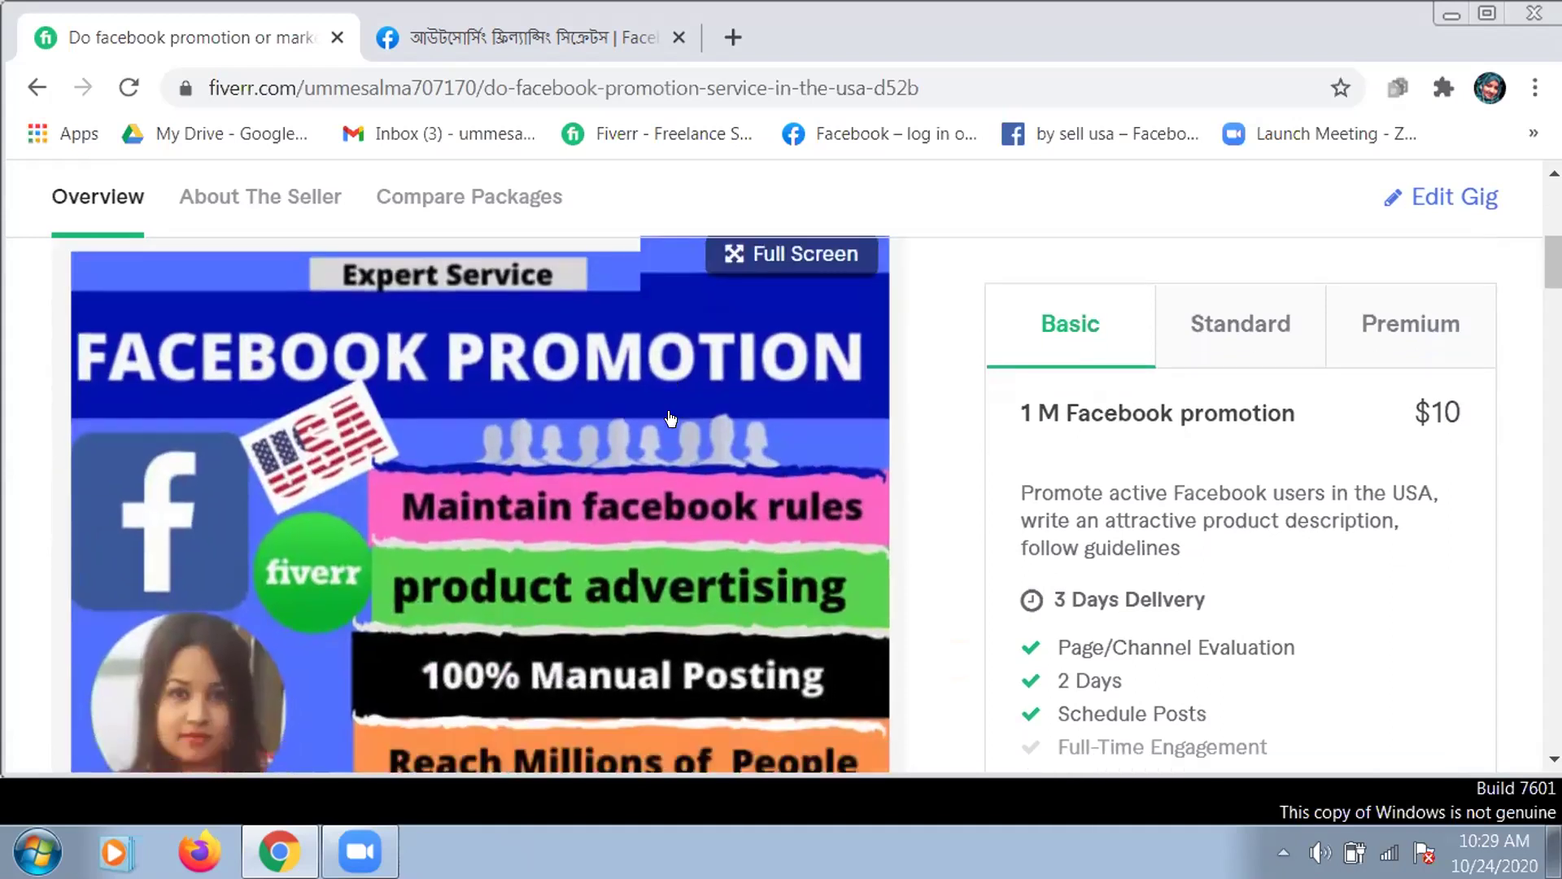
scroll(671, 418, "down", 1)
scroll(671, 419, "down", 3)
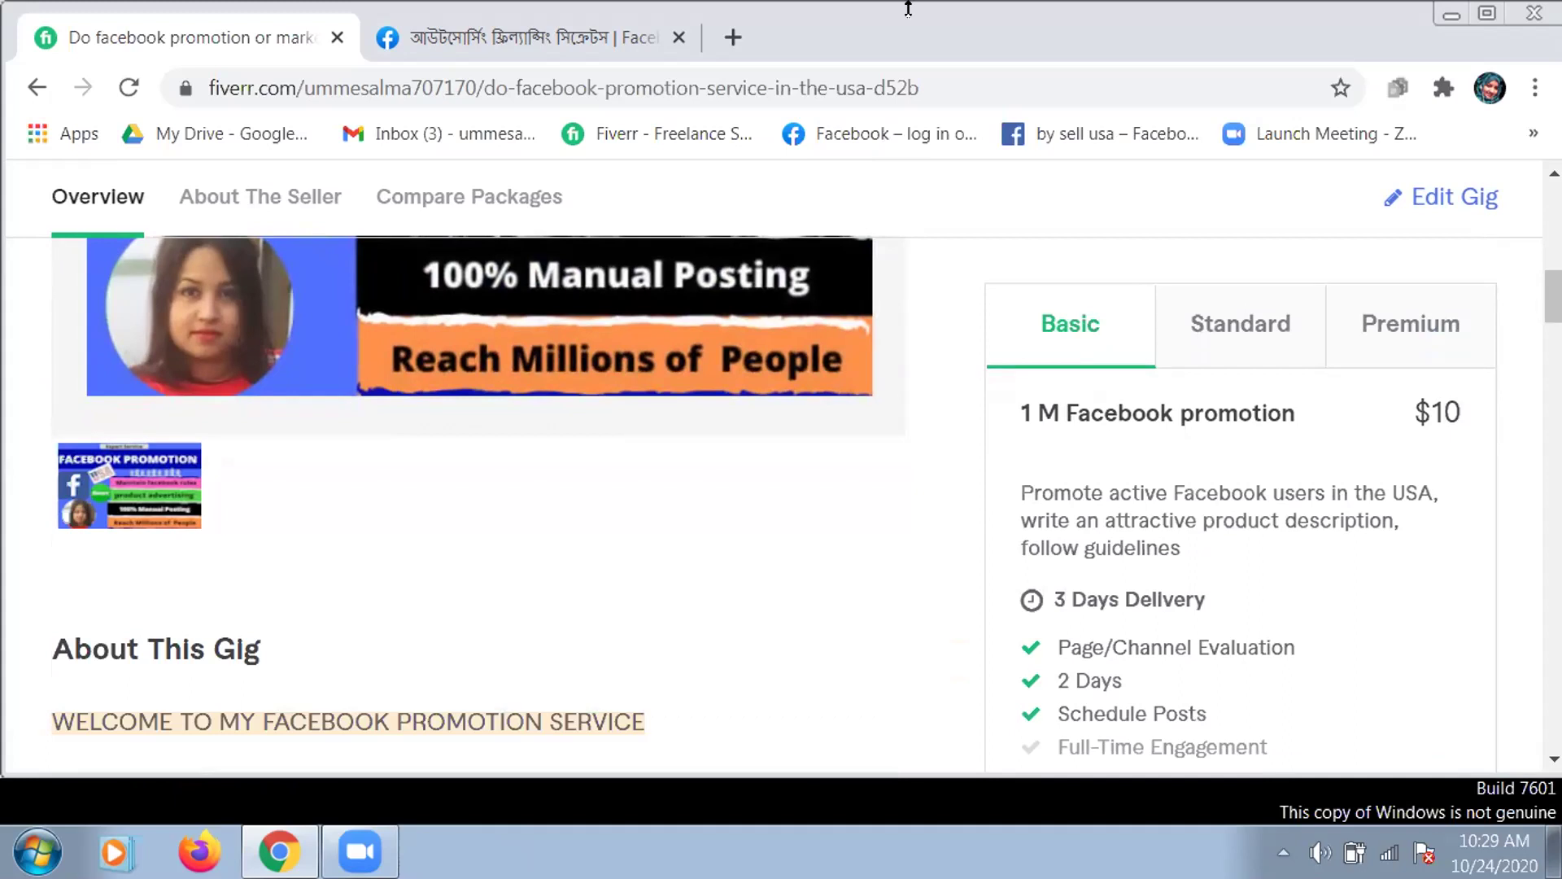
scroll(610, 415, "up", 2)
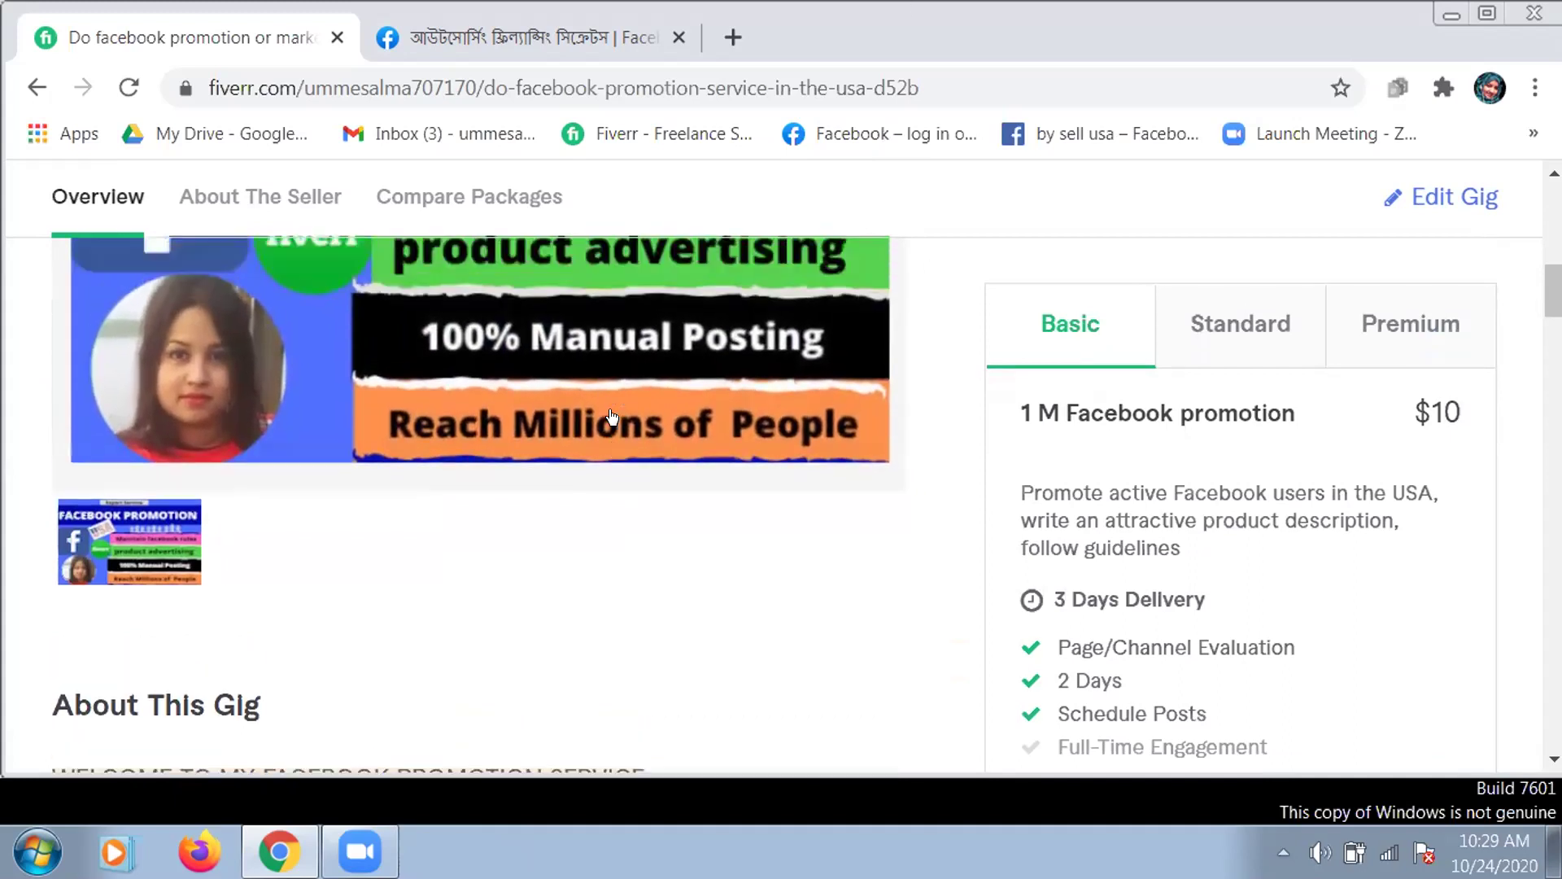
scroll(612, 416, "up", 1)
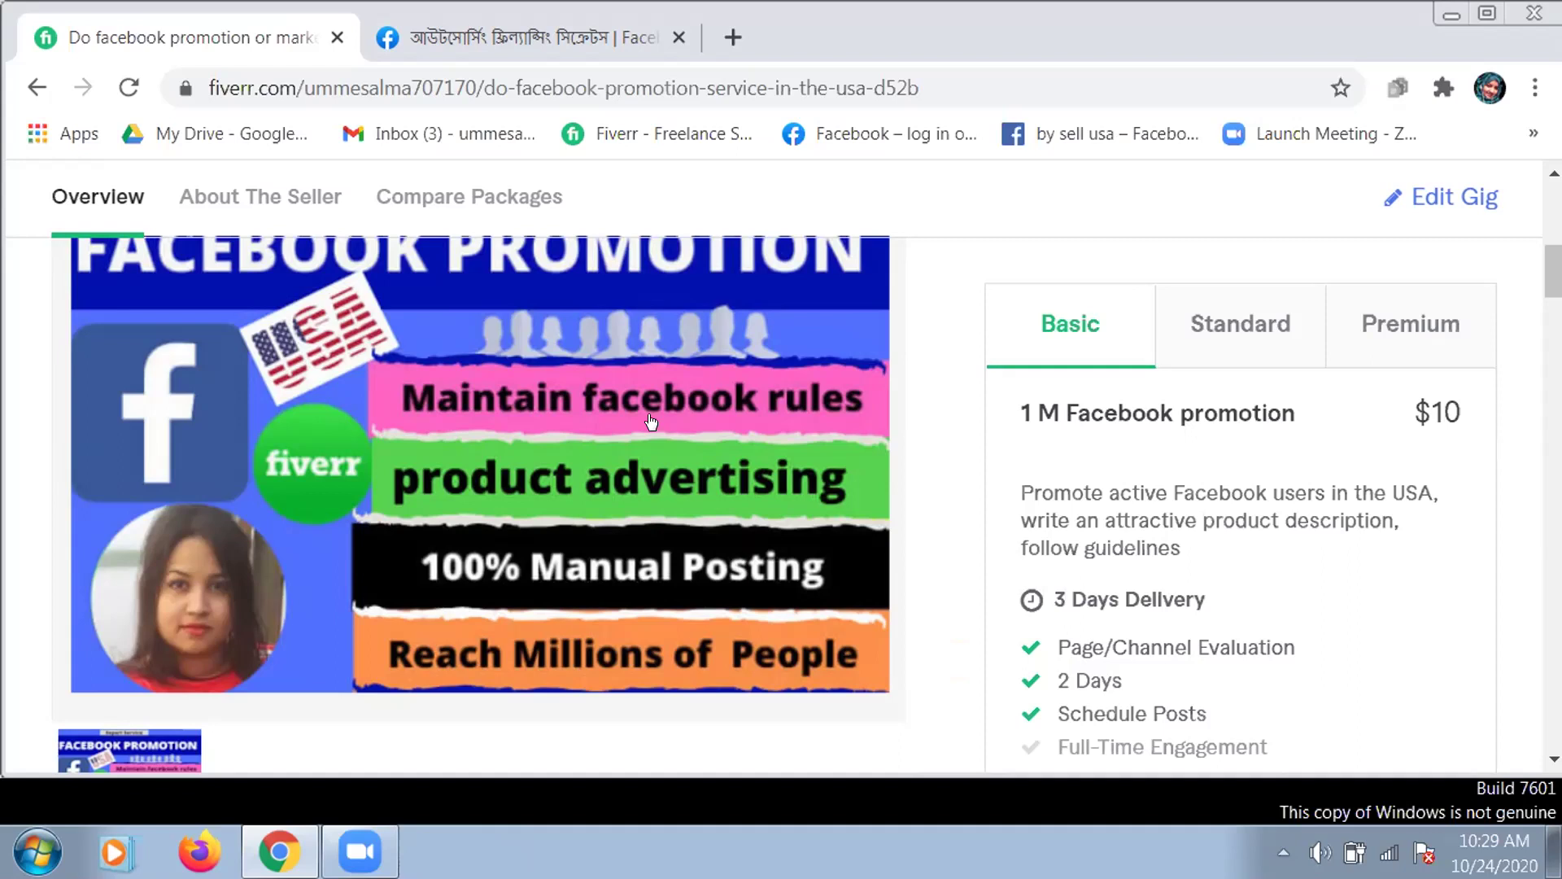
scroll(671, 419, "up", 3)
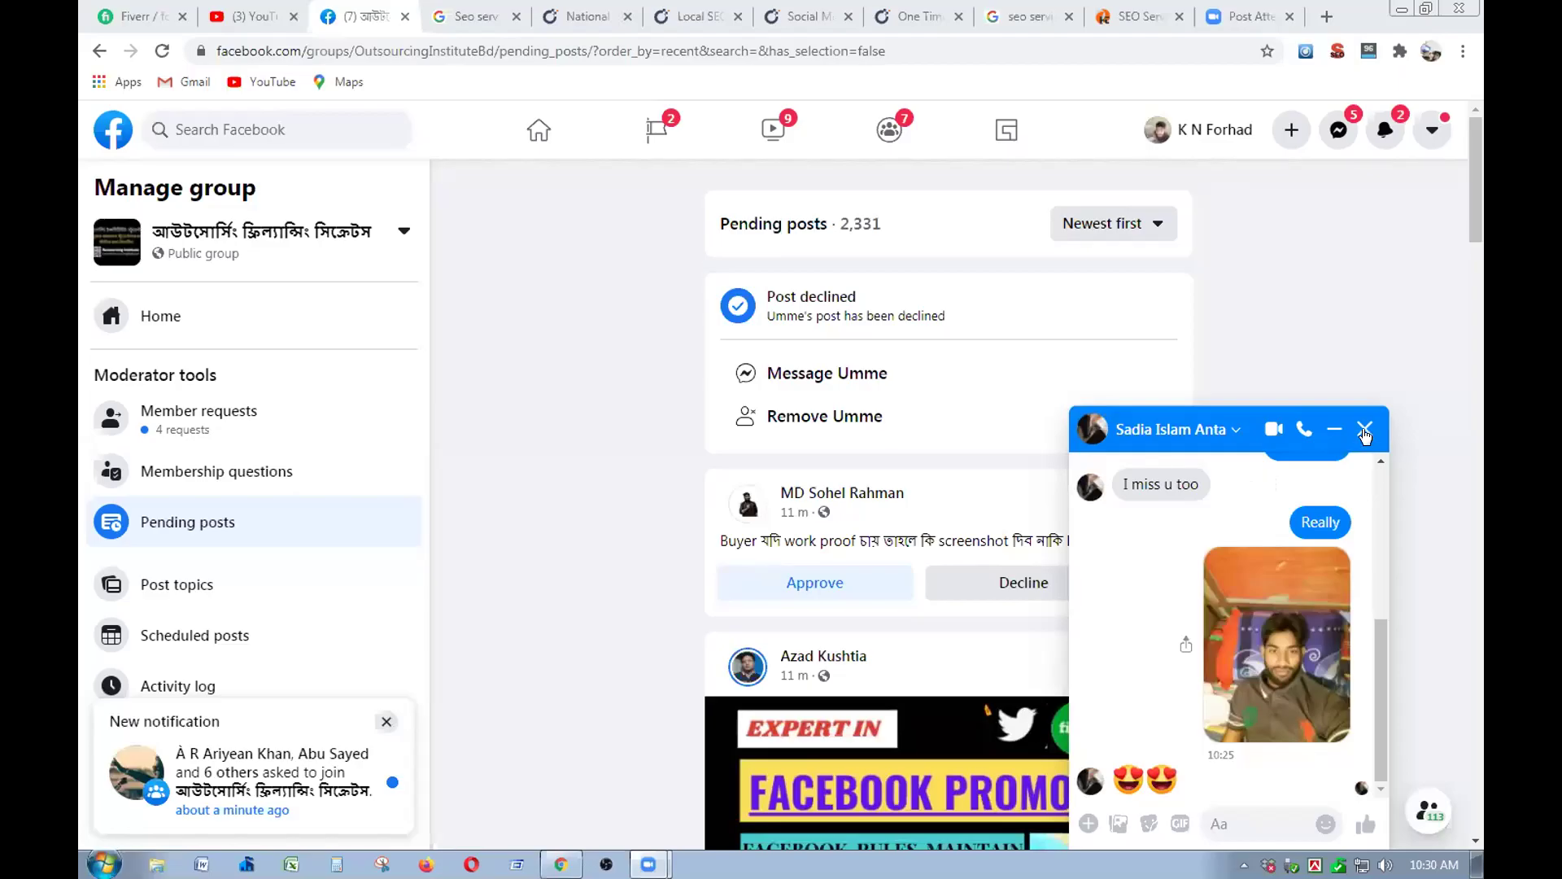
- On the Facebook group's pending posts page, close the open chat window and clear the new message and notification alerts
left_click(1362, 428)
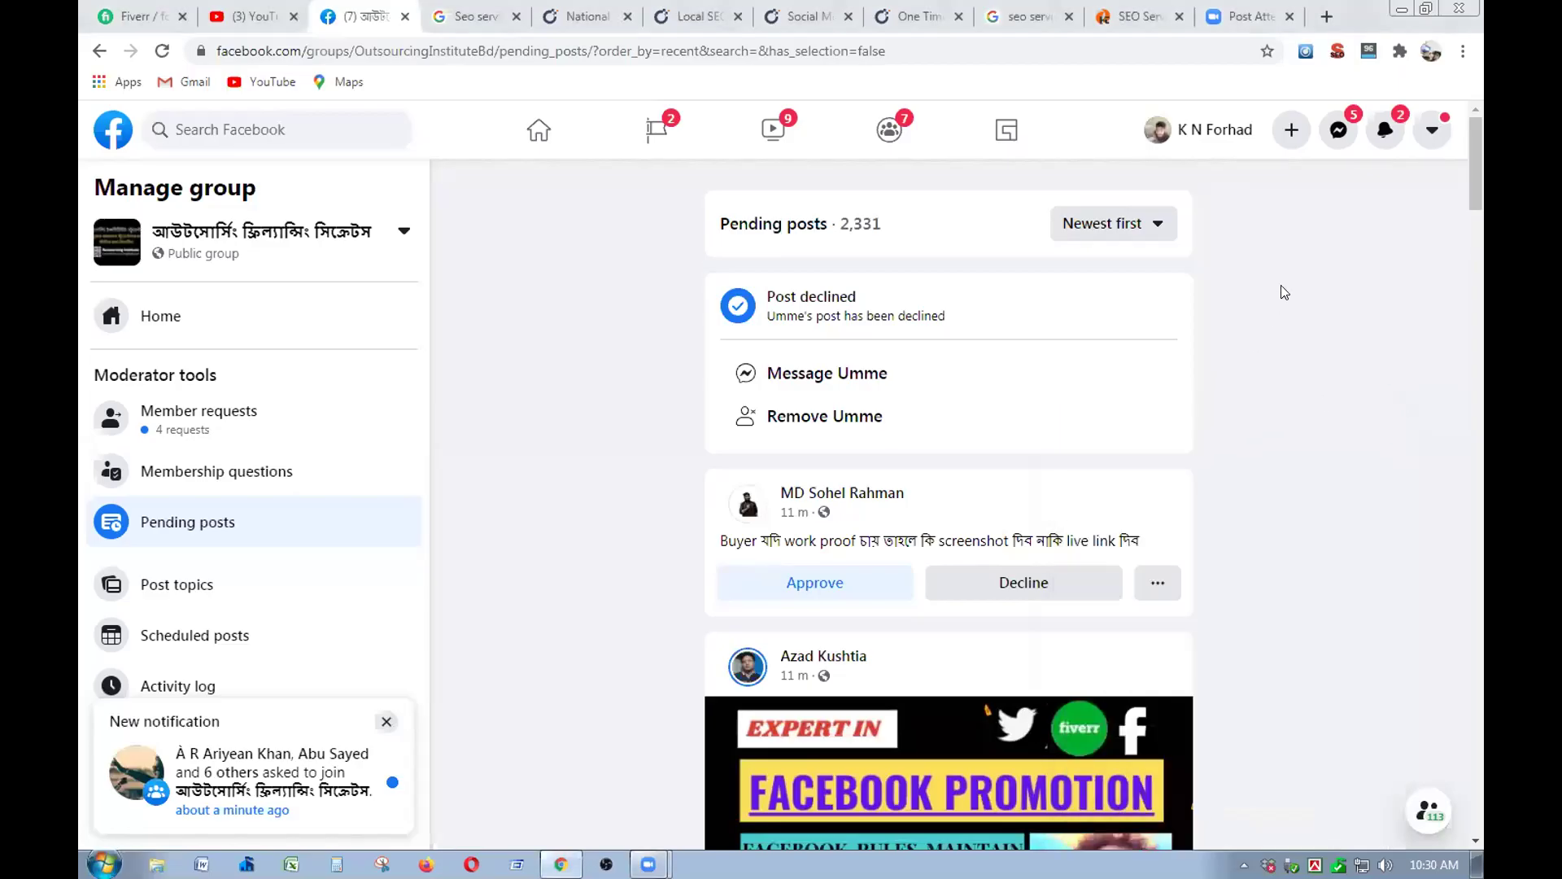
left_click(1337, 128)
left_click(1384, 130)
left_click(1284, 249)
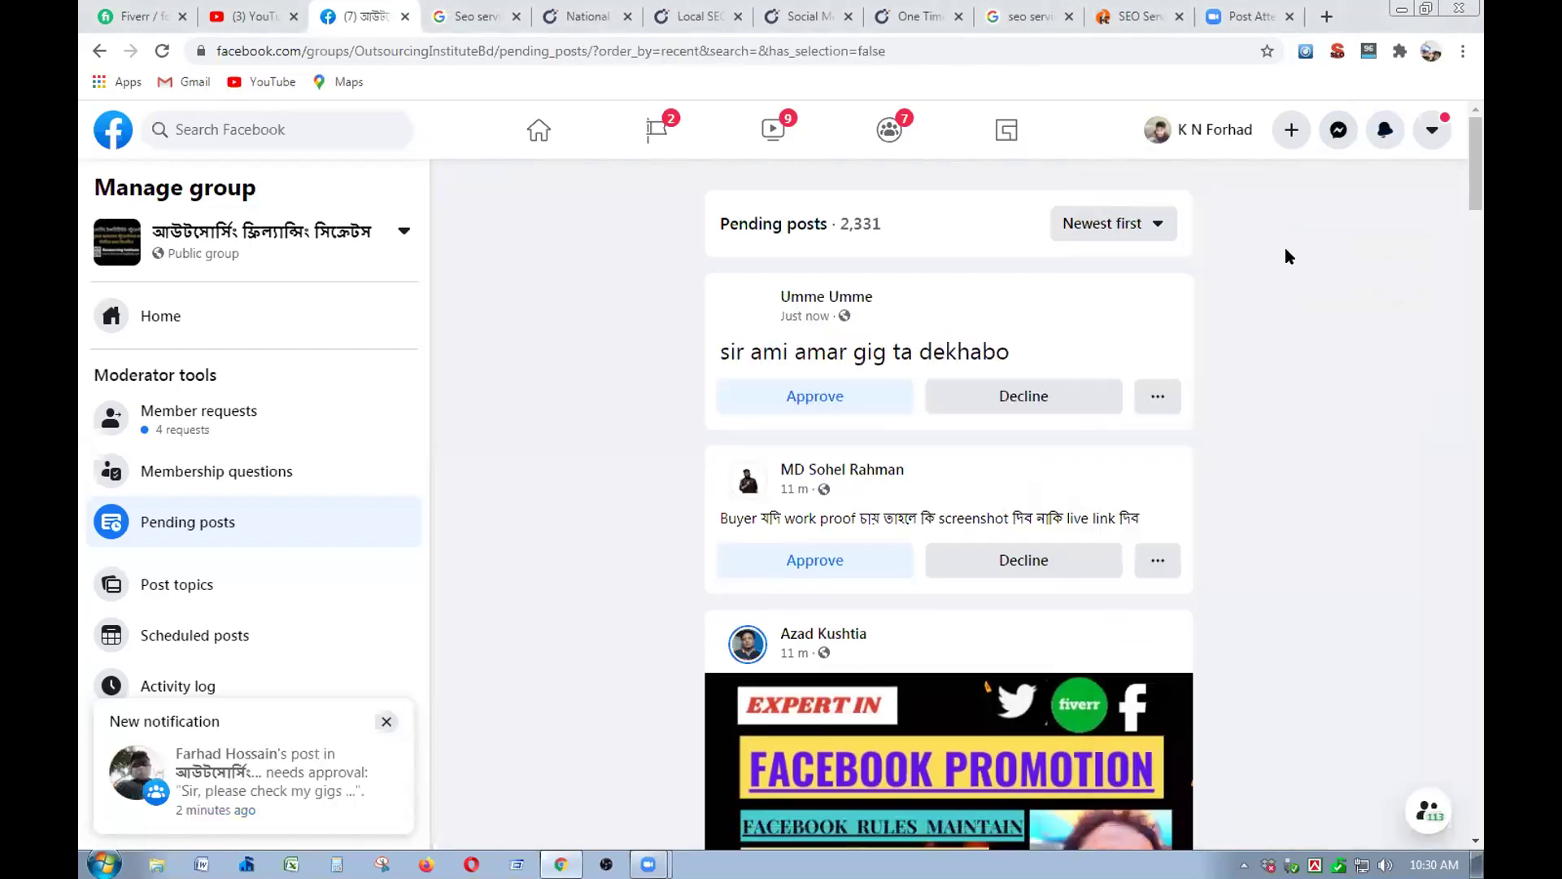
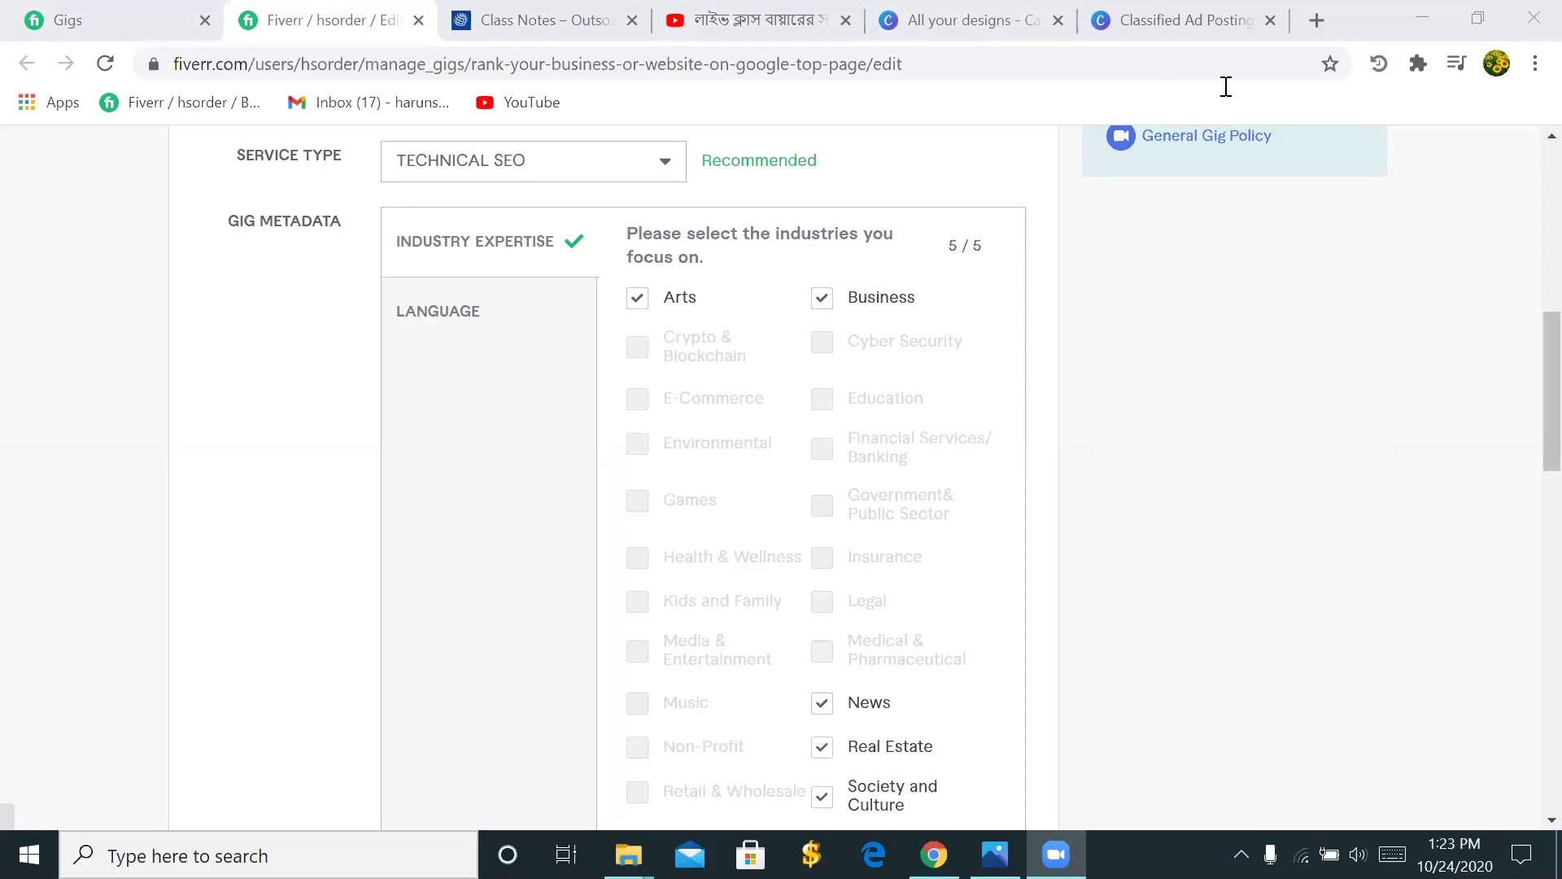
- Glance at the Classified Ad Posting design in Canva, then return to the Google top page ranking gig and save its overview section
left_click(1169, 8)
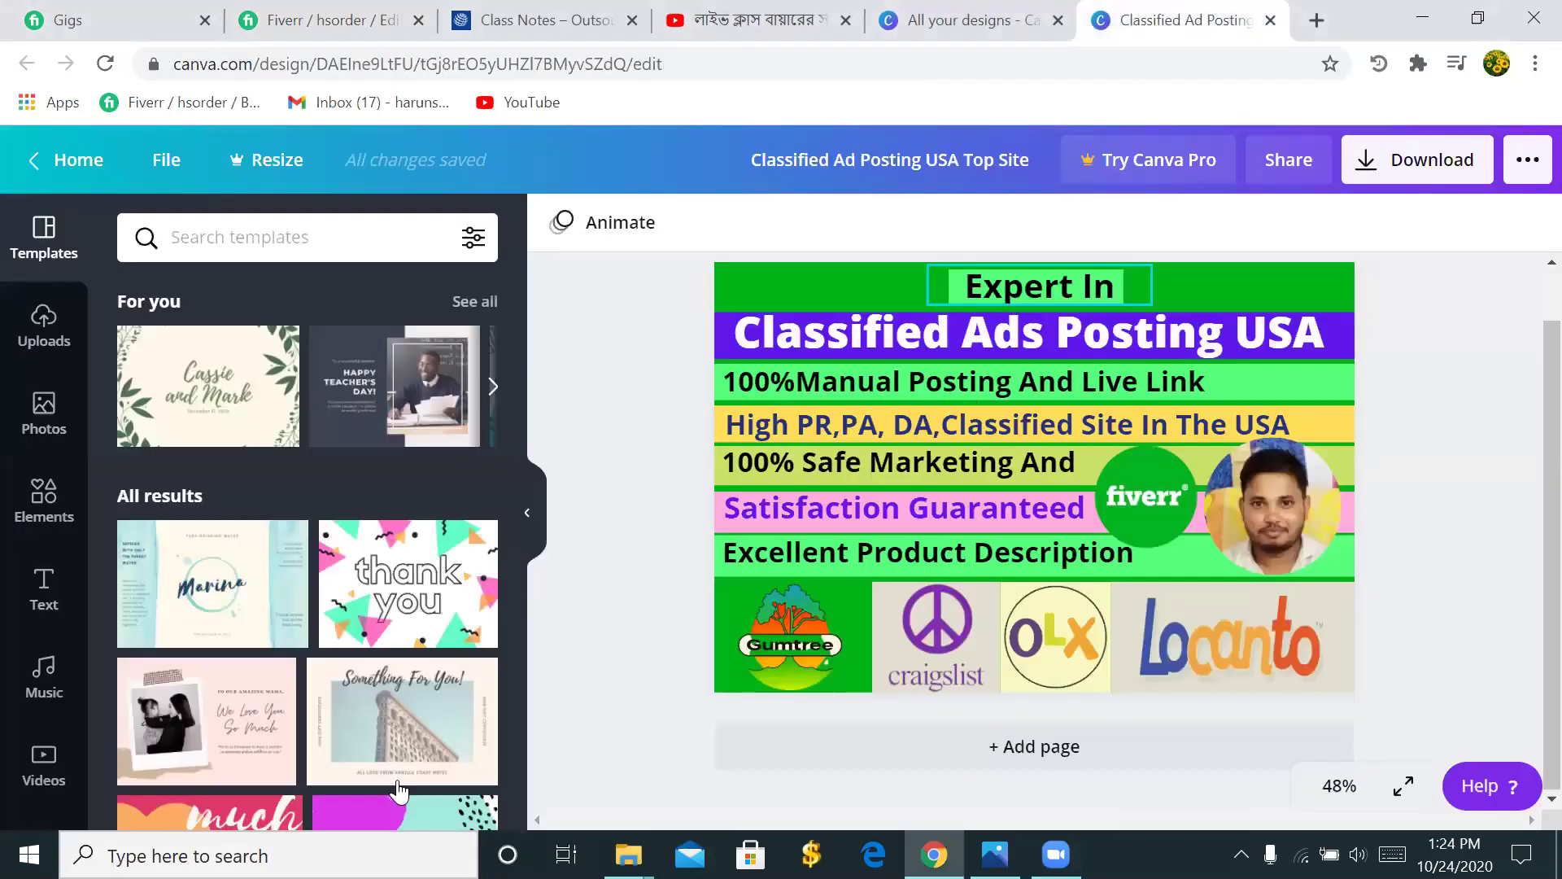
left_click(325, 10)
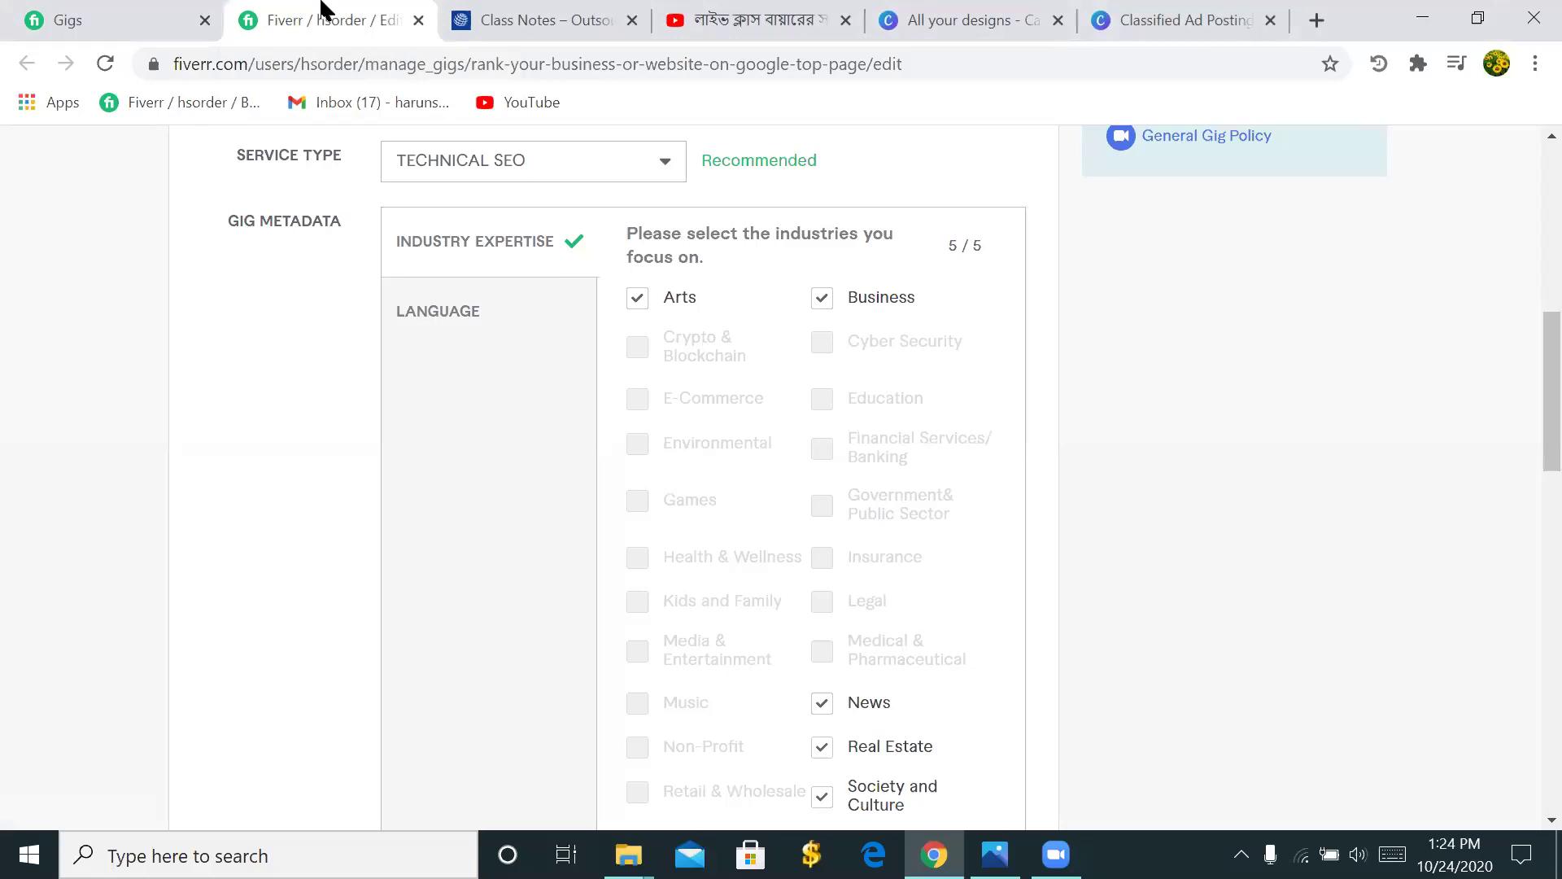
scroll(618, 236, "down", 5)
scroll(620, 248, "down", 1)
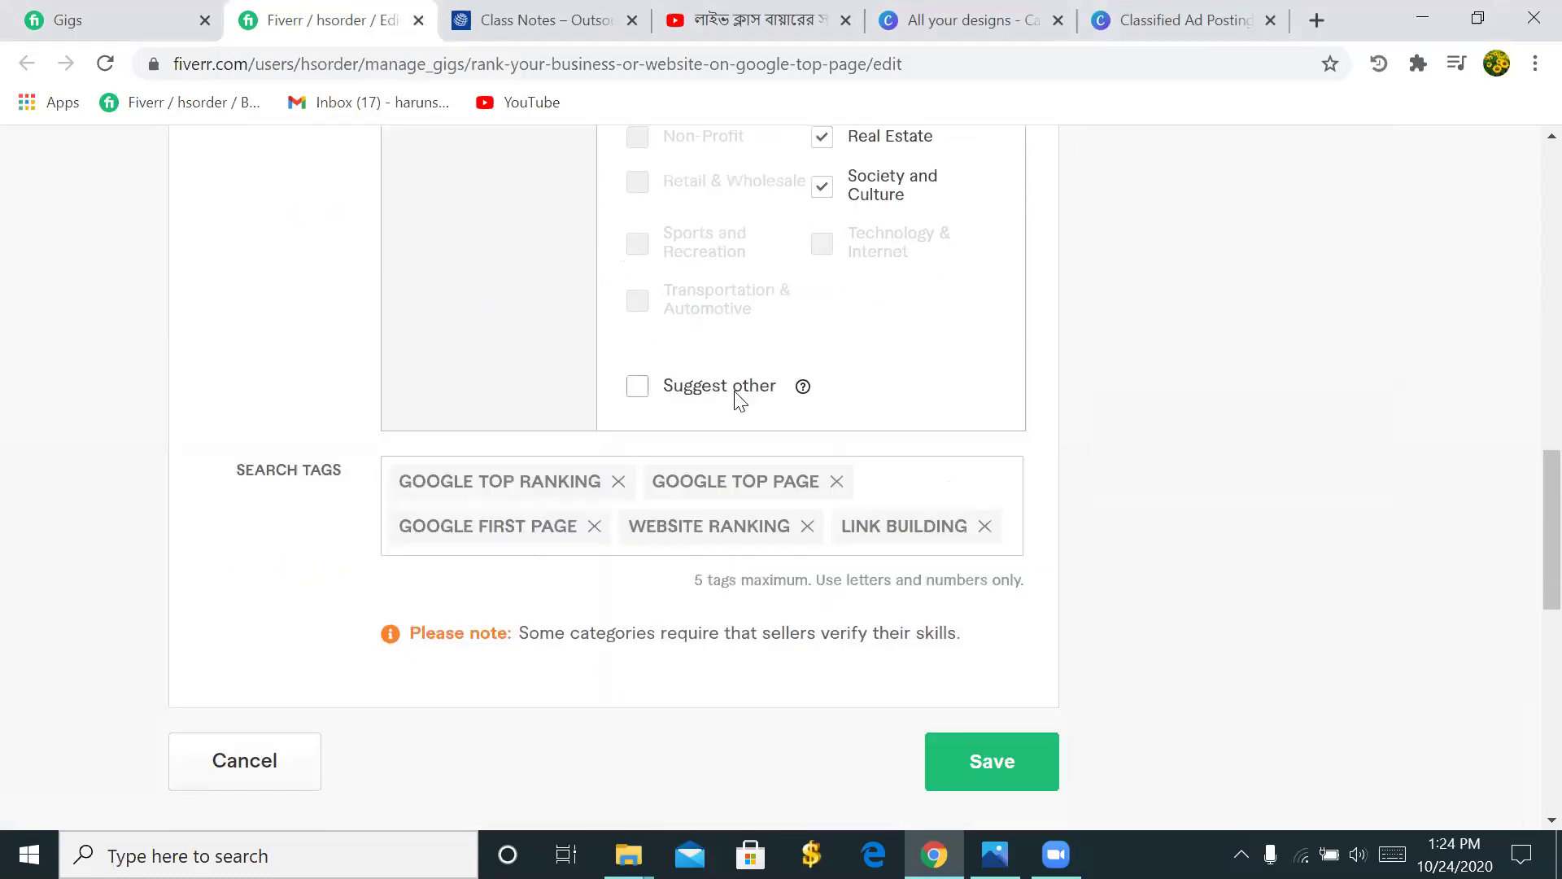
left_click(966, 767)
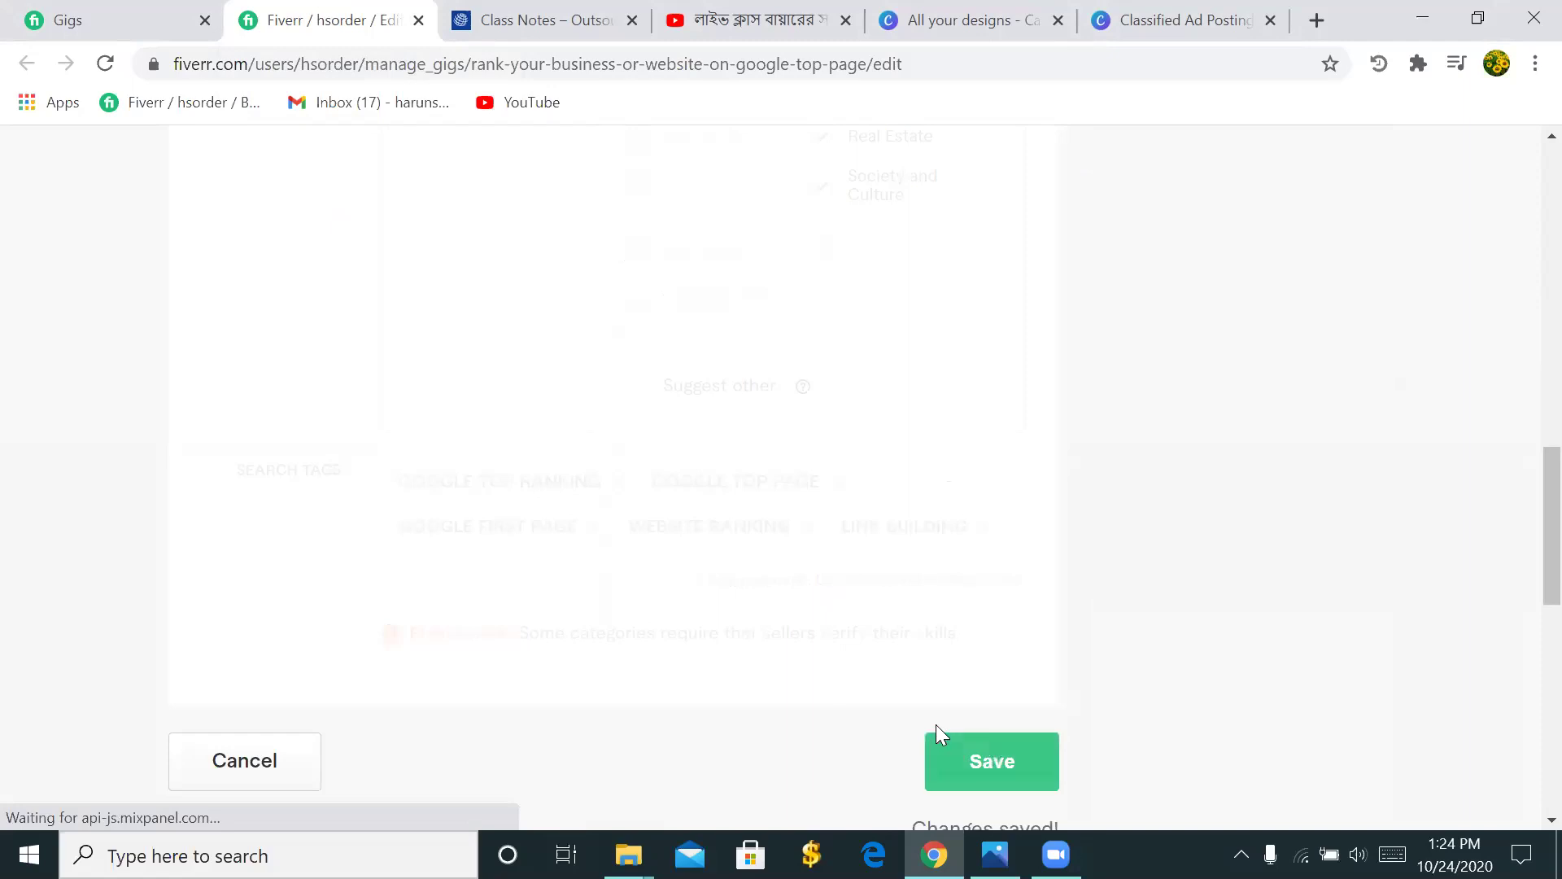
- Review the Google ranking gig's overview: title, category, service type, industry expertise selections and search tags
mouse_move(848, 541)
scroll(850, 544, "up", 12)
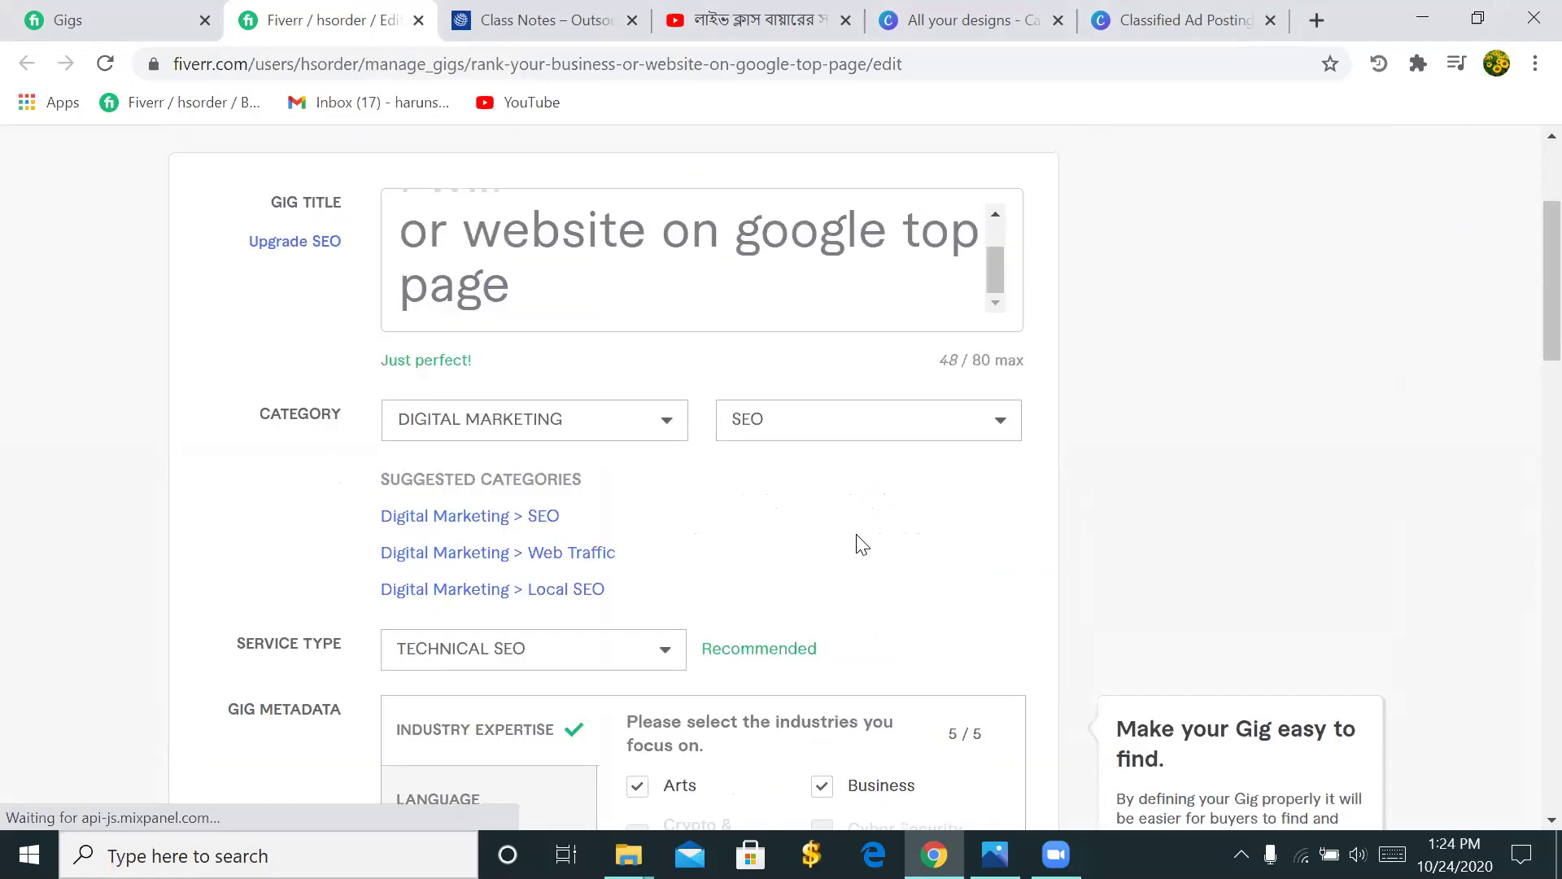
scroll(856, 539, "up", 3)
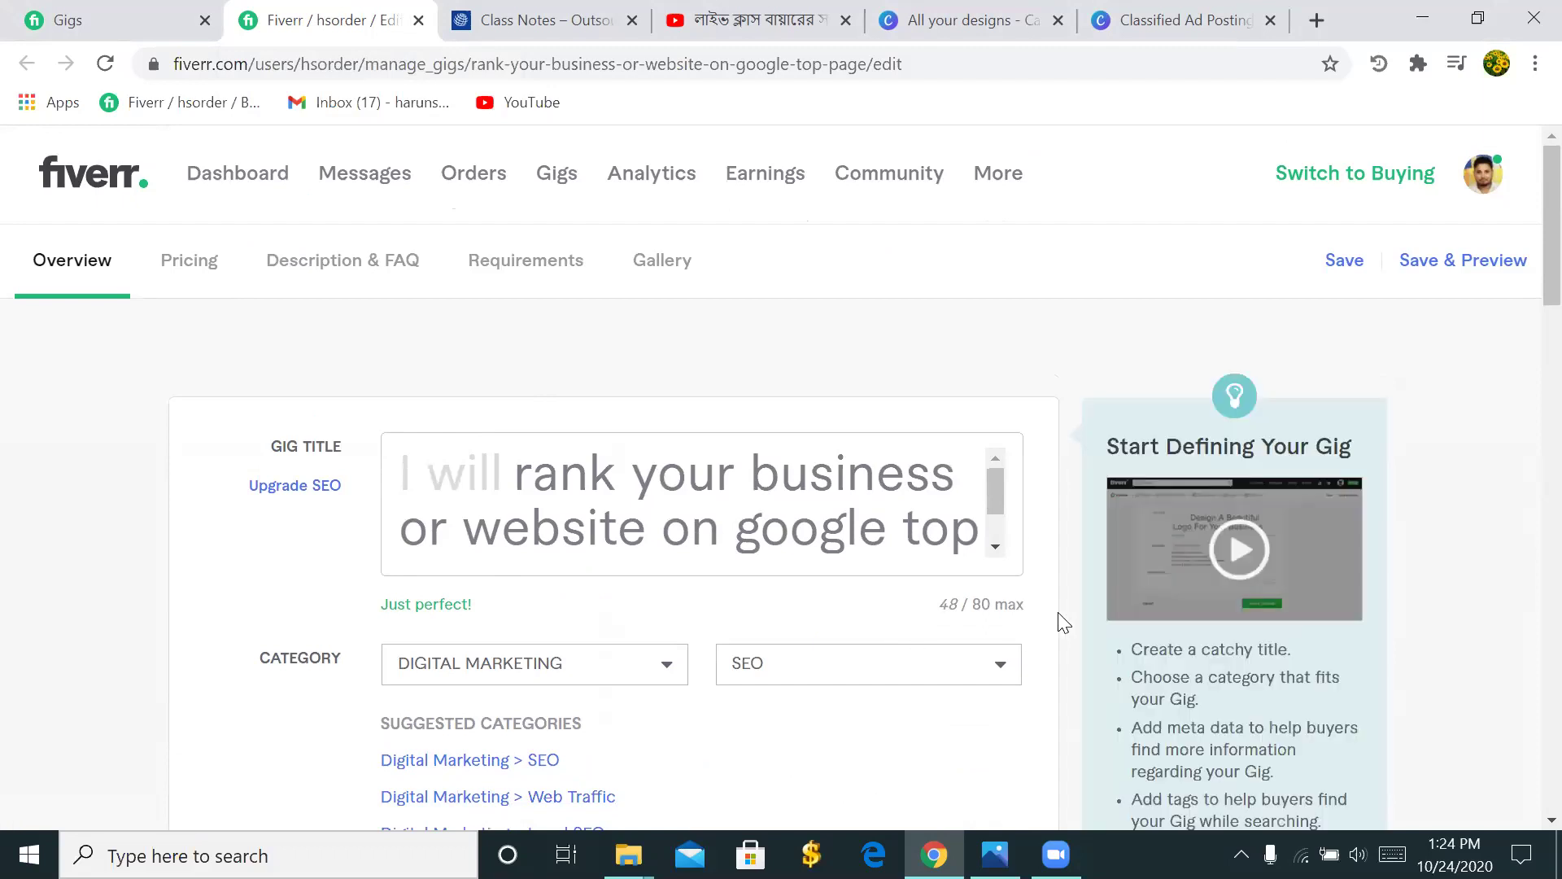
scroll(838, 565, "down", 20)
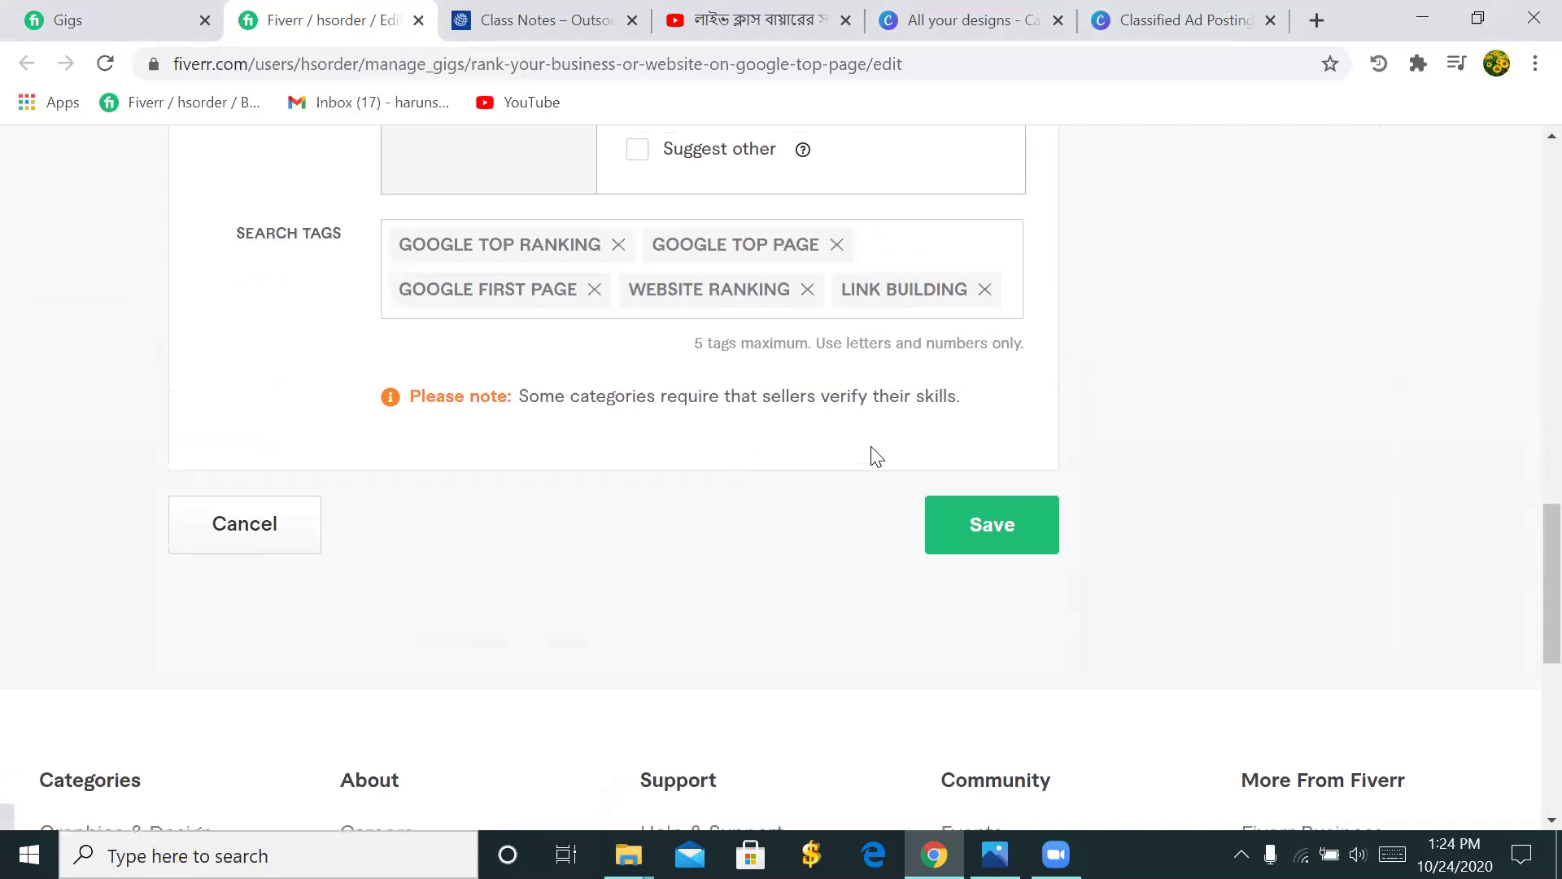
scroll(871, 456, "up", 10)
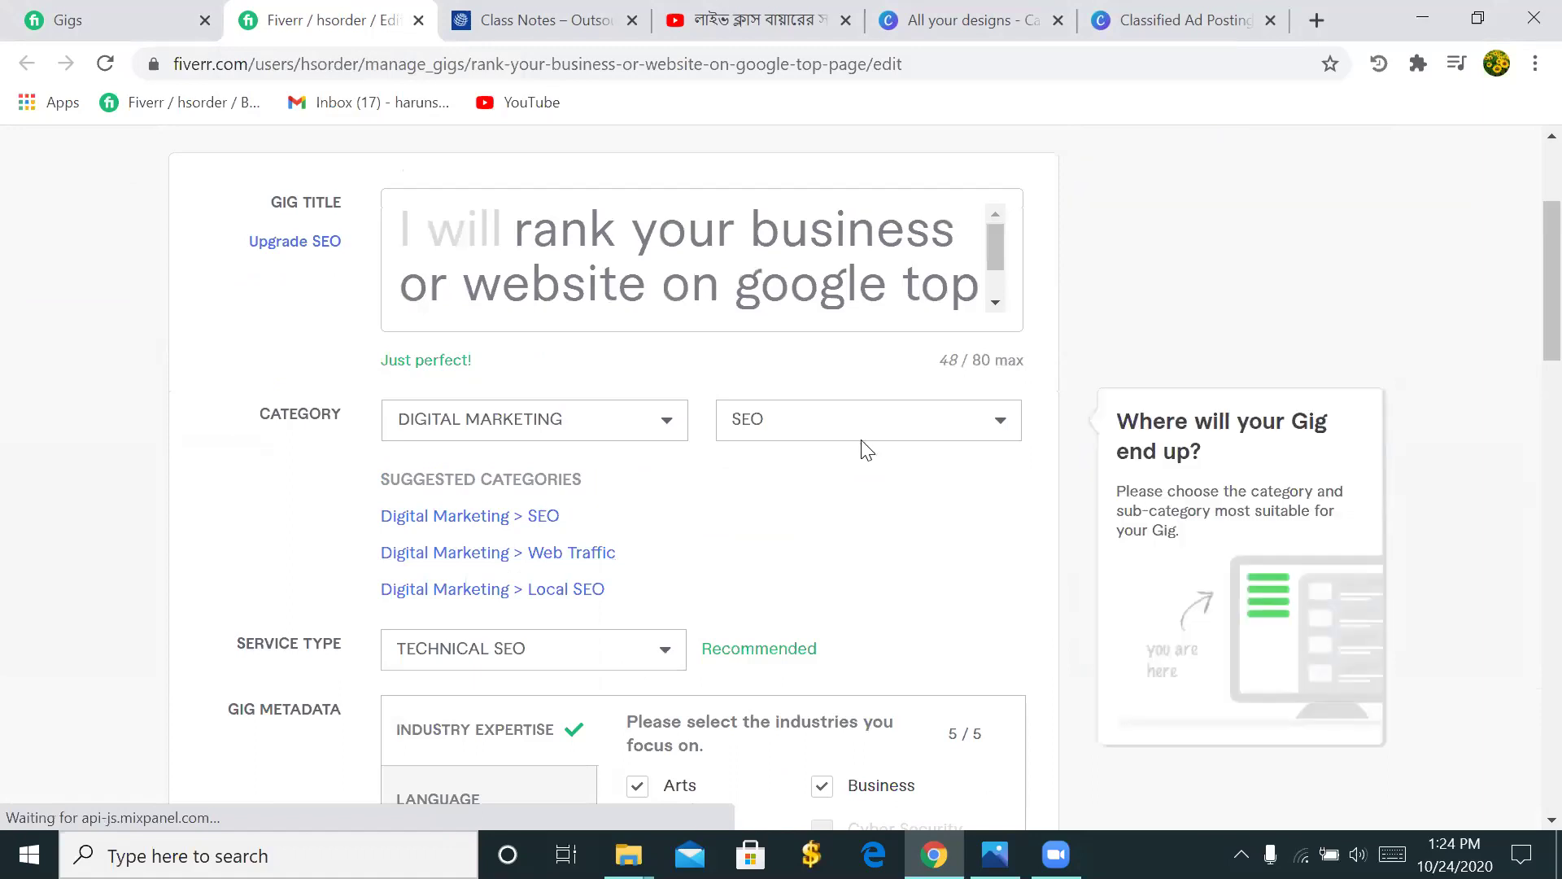
scroll(785, 498, "down", 1)
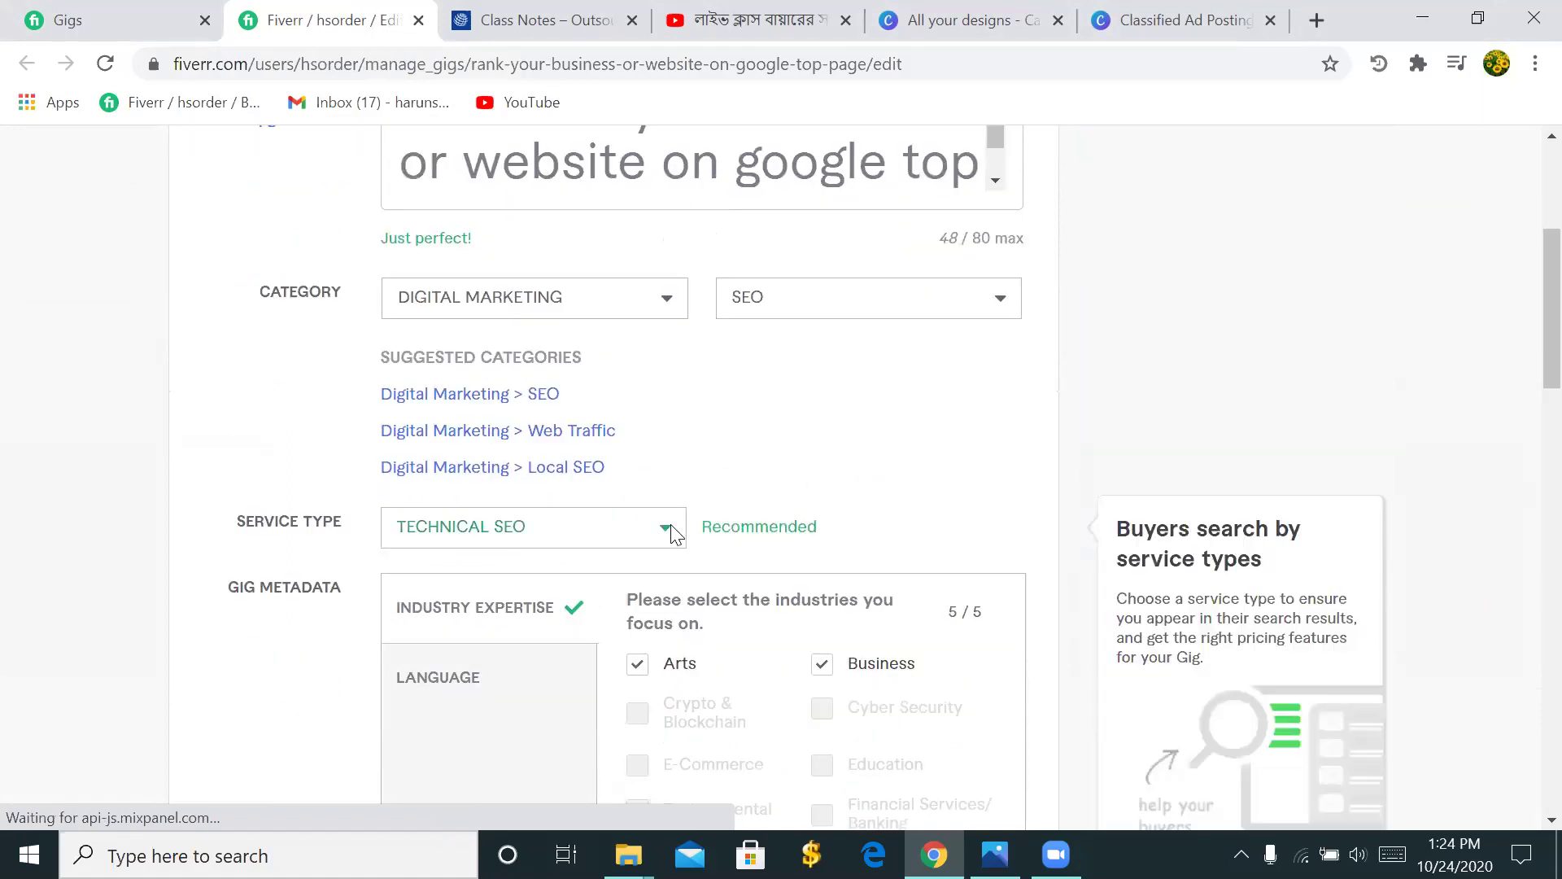
scroll(672, 532, "down", 3)
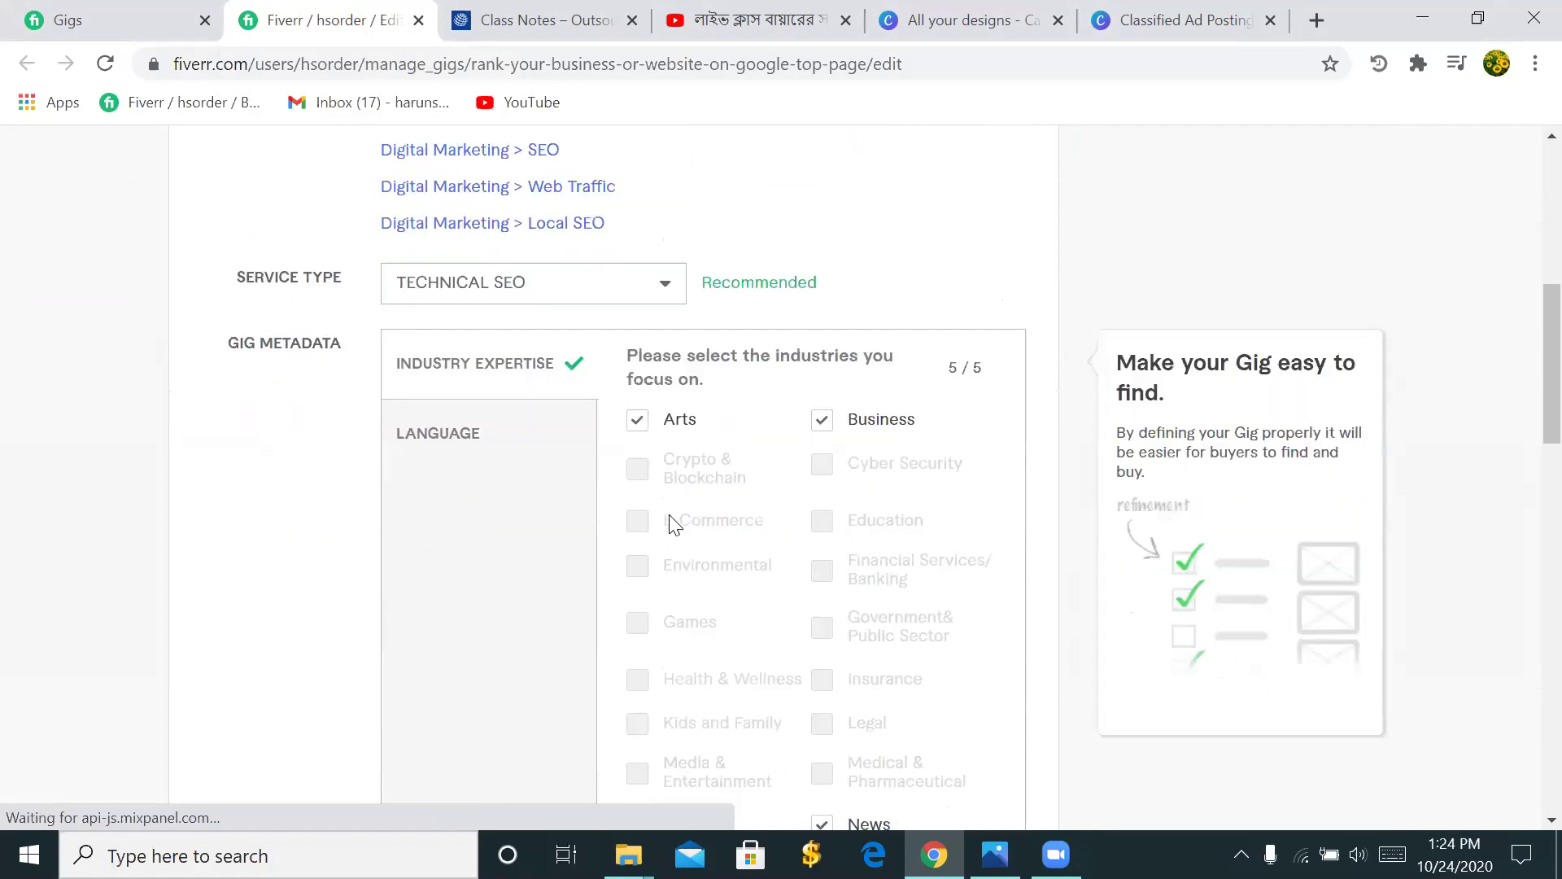
scroll(672, 523, "down", 3)
scroll(707, 506, "up", 5)
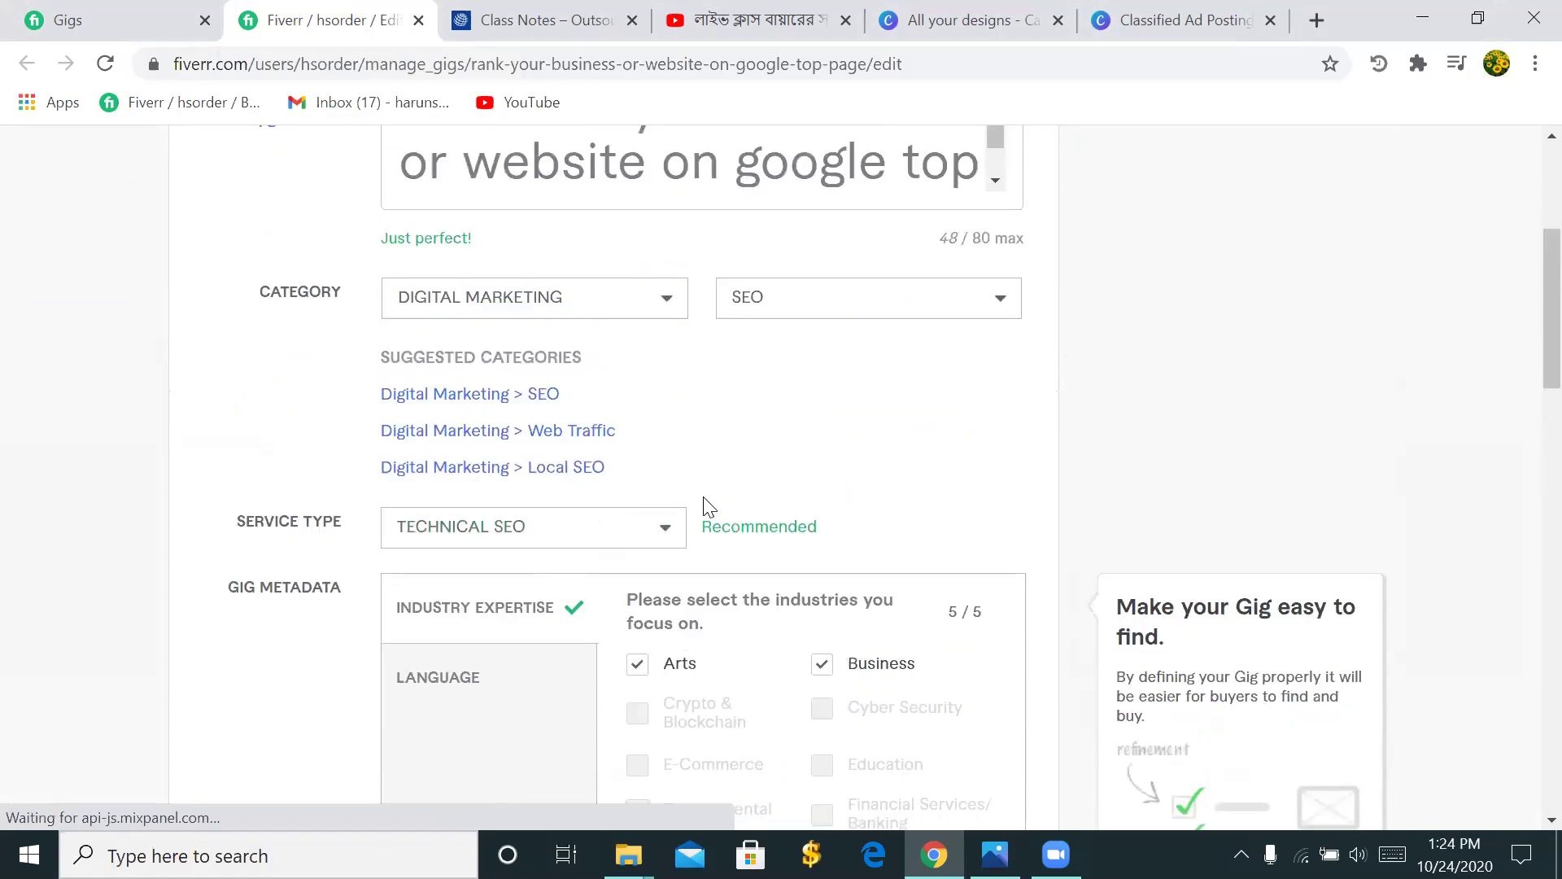
scroll(707, 489, "down", 3)
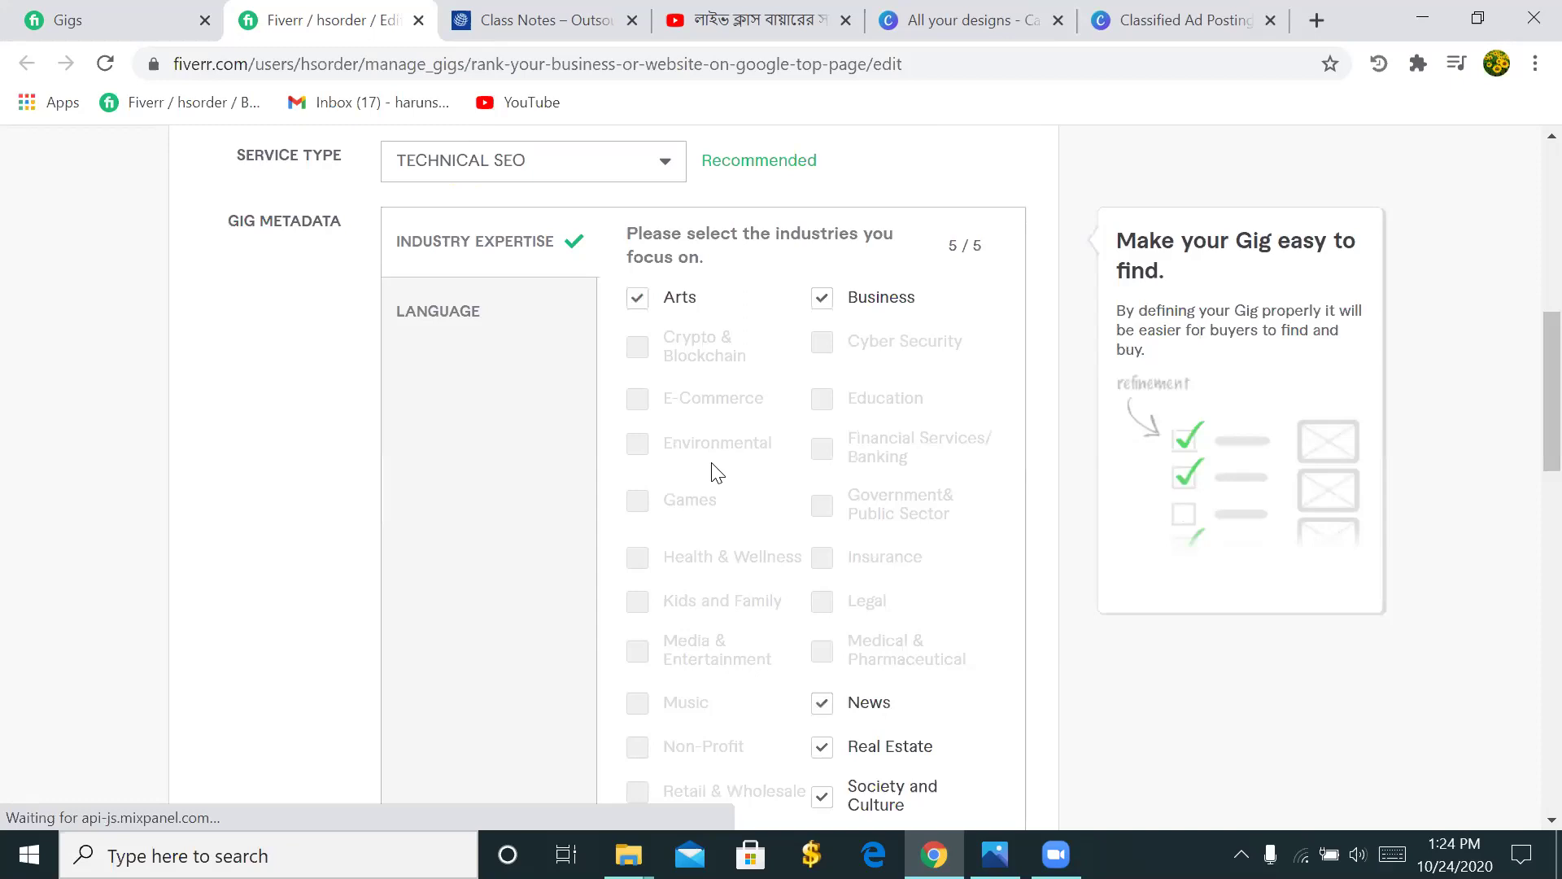
scroll(716, 472, "down", 1)
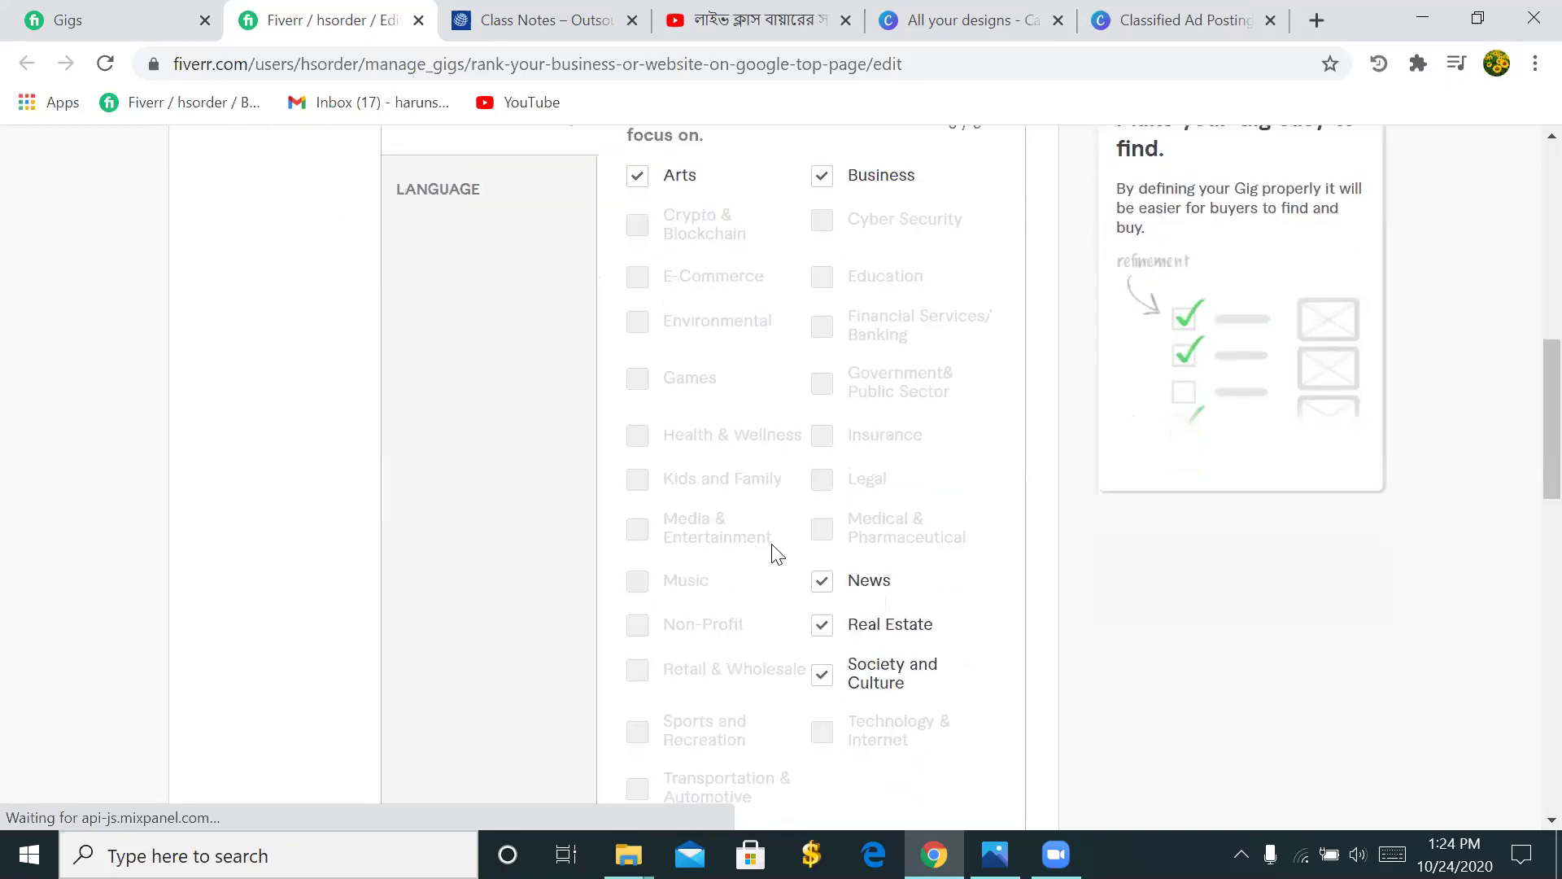
- Try removing Arts from the gig's industry expertise selections and select it again
scroll(658, 389, "up", 1)
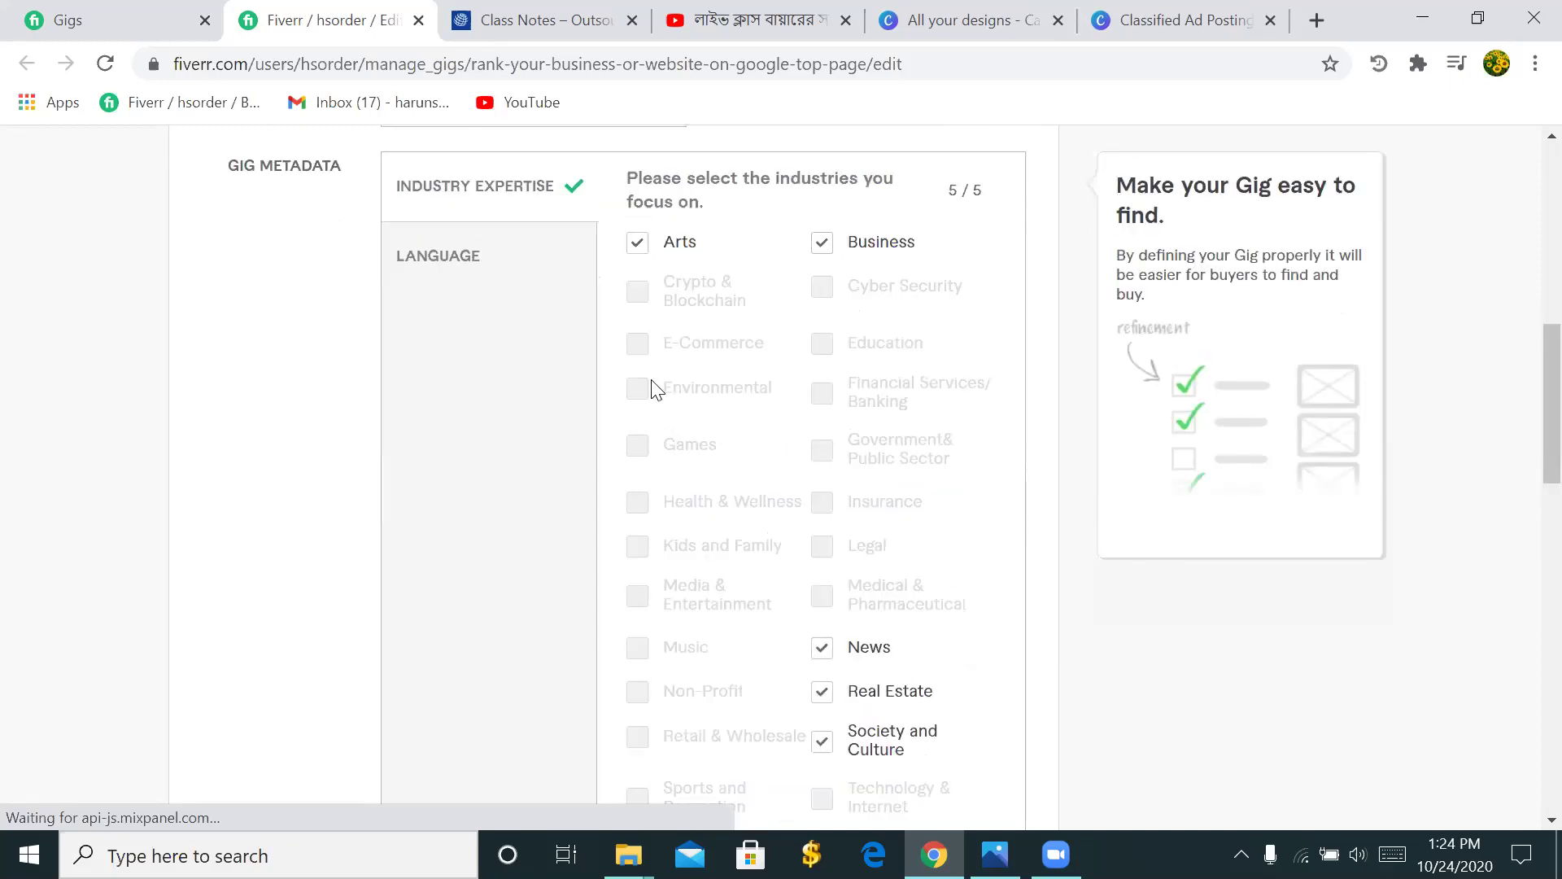
scroll(643, 399, "up", 2)
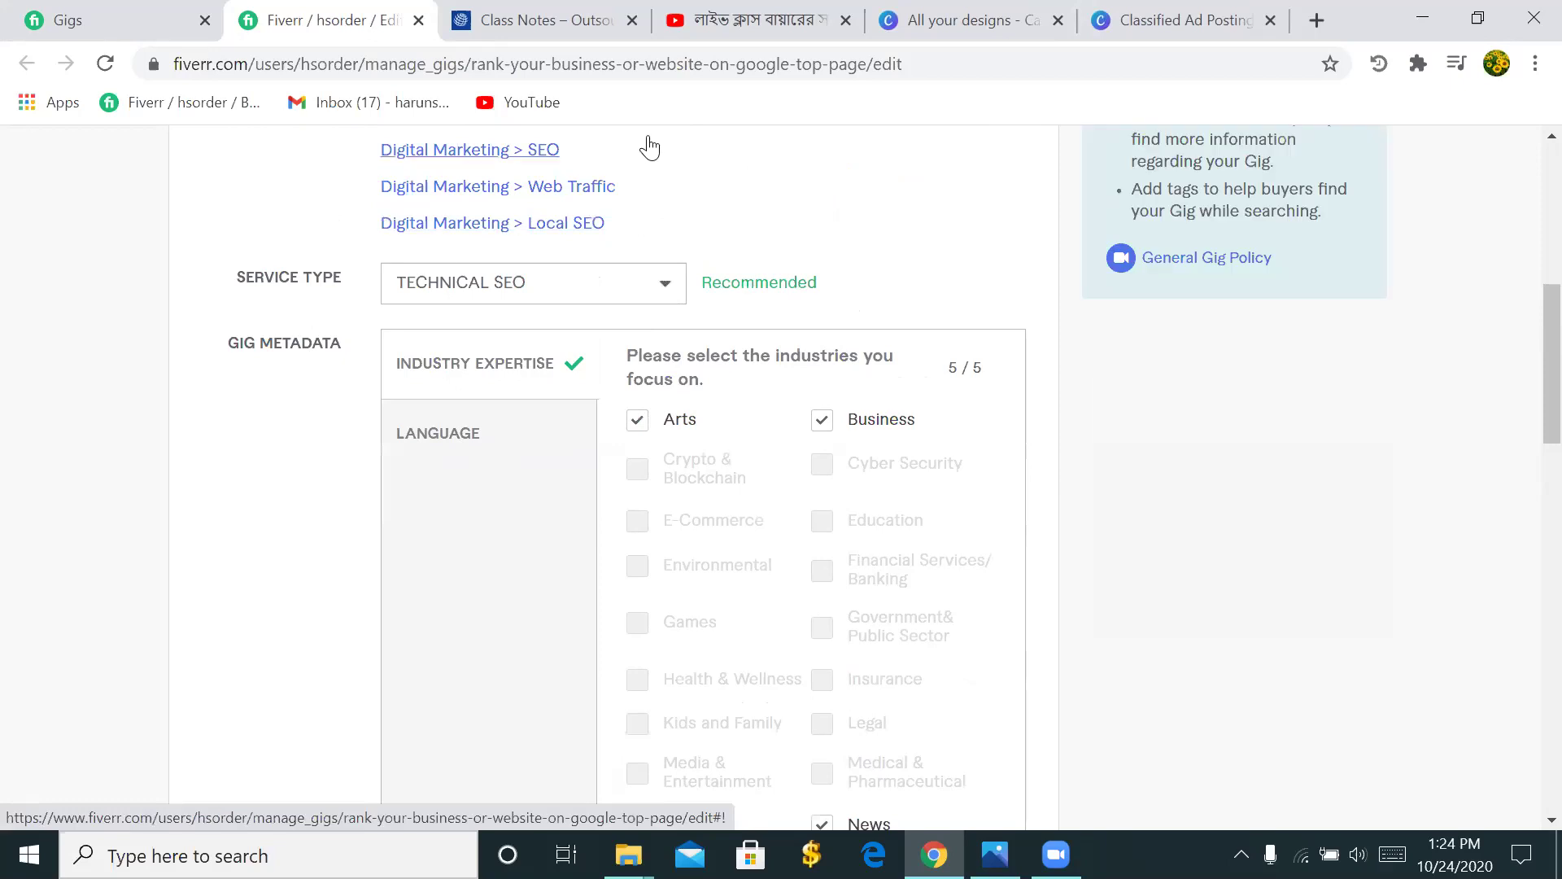
scroll(739, 232, "up", 2)
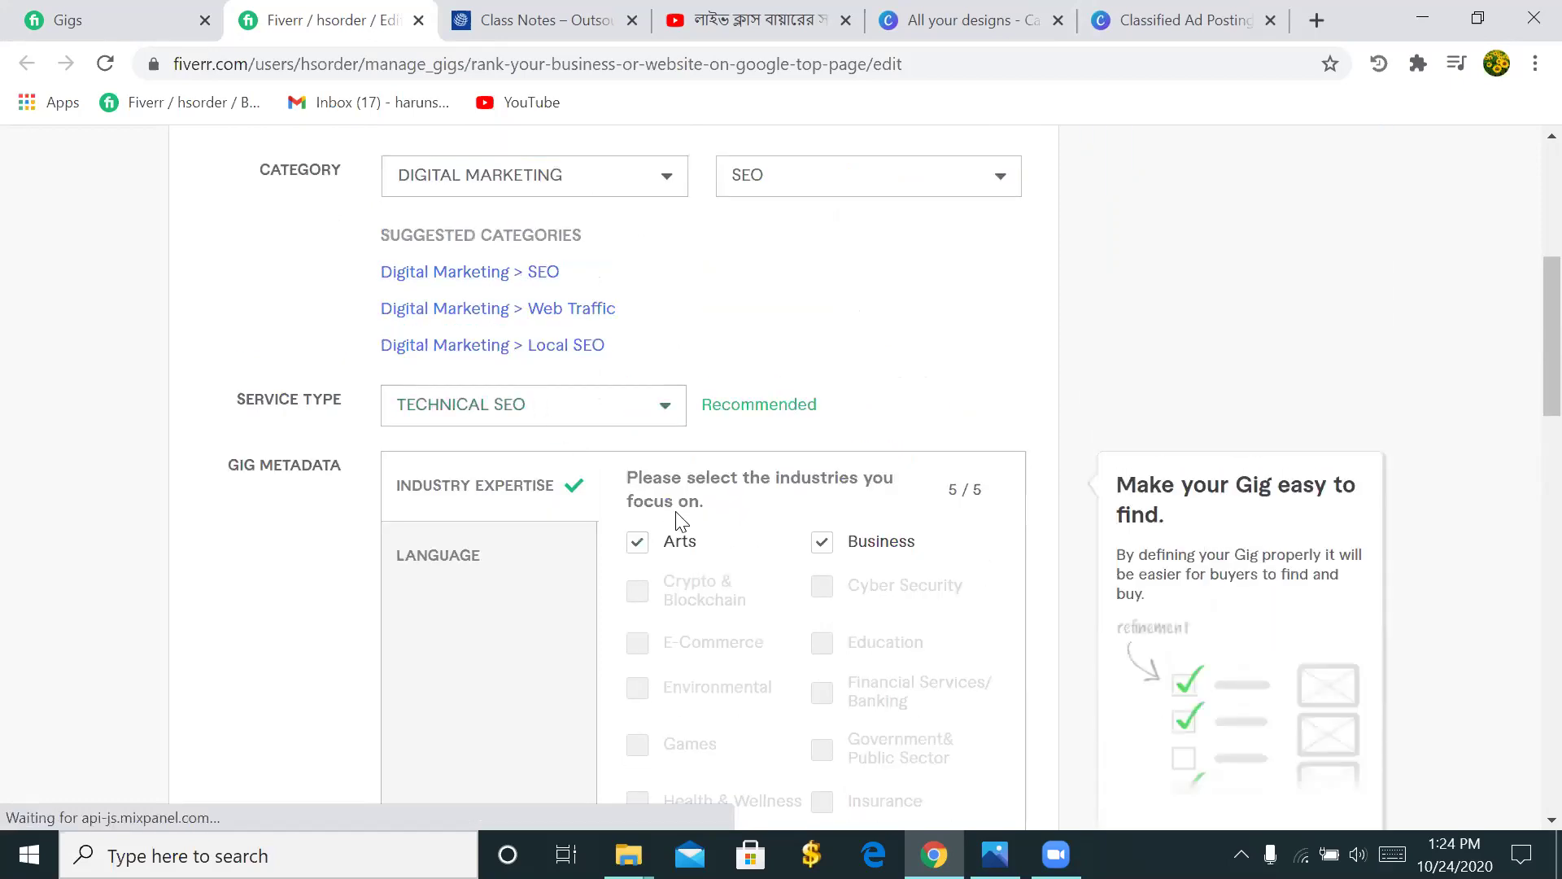
left_click(637, 543)
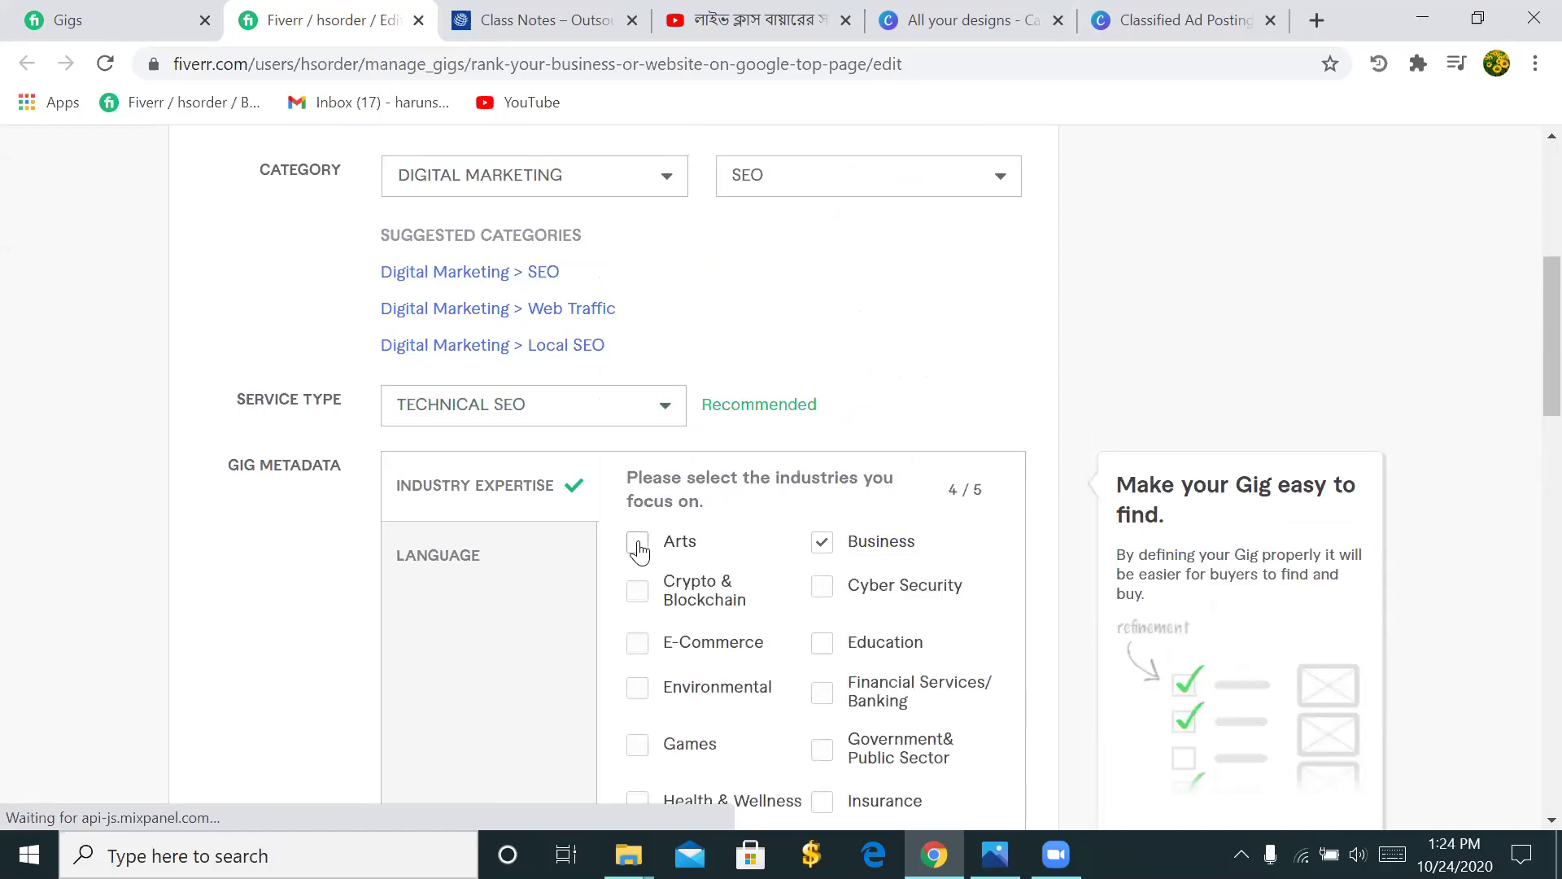
left_click(638, 543)
- Review the gig's title, SEO category, chosen industries and search tags in the overview
scroll(643, 520, "down", 4)
scroll(643, 512, "up", 5)
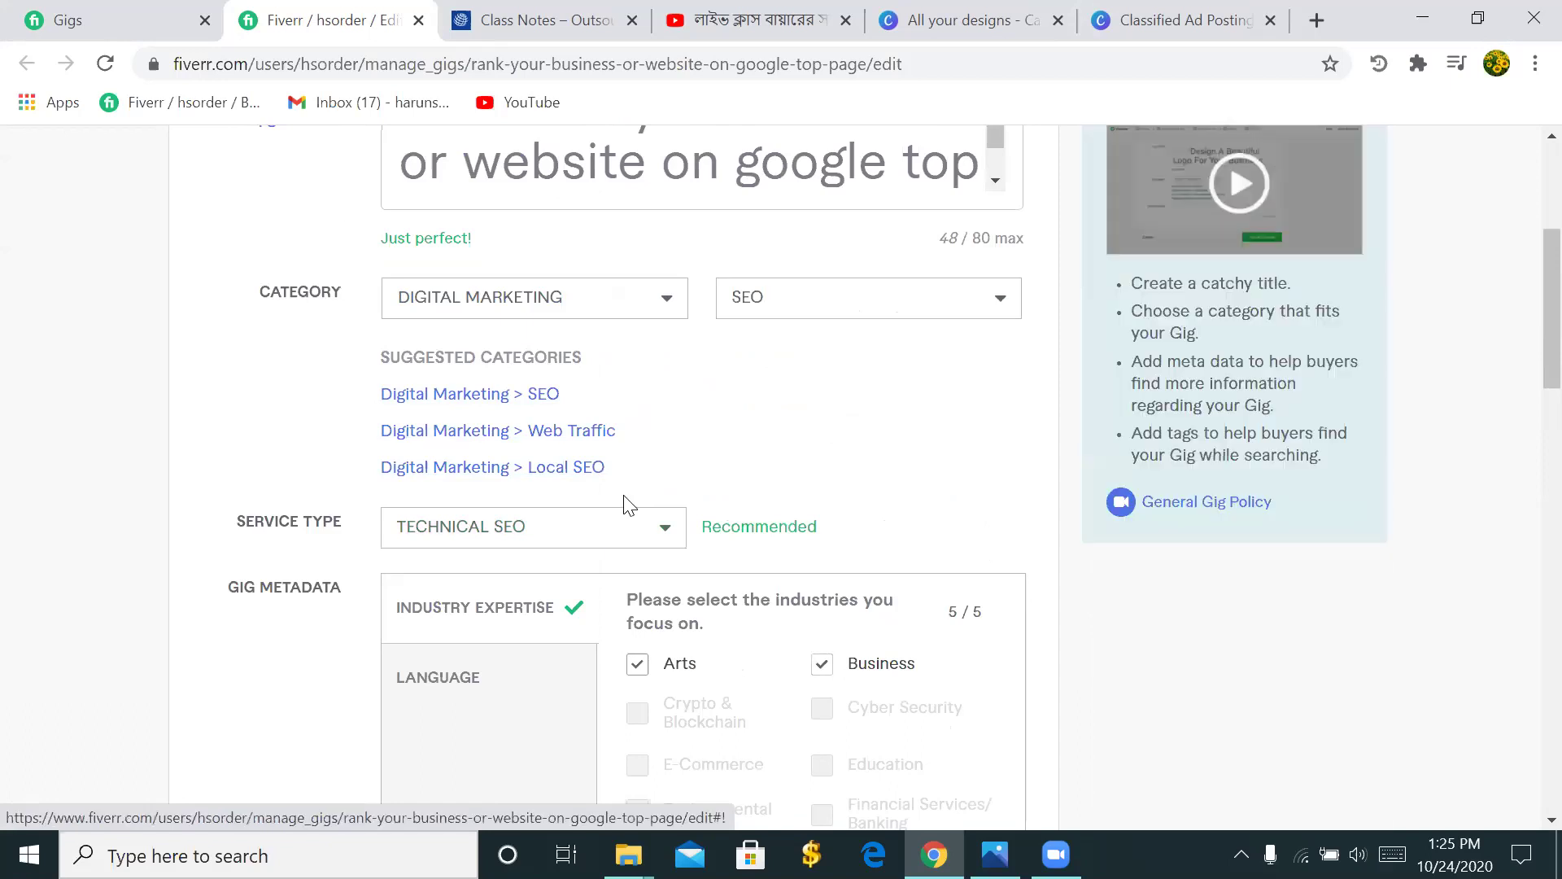
scroll(766, 494, "up", 4)
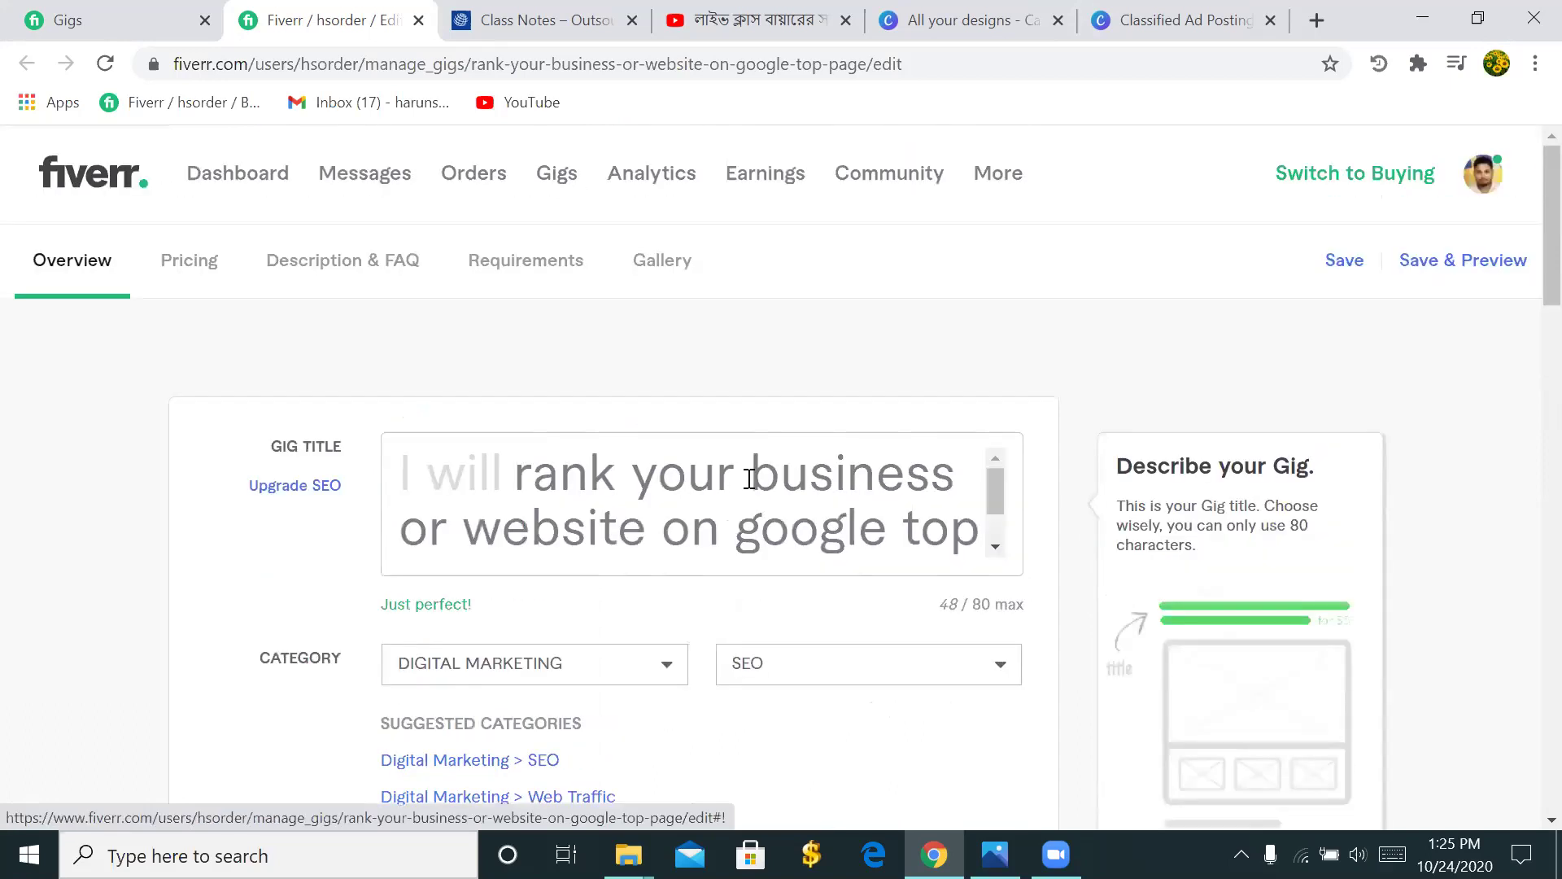
scroll(750, 478, "down", 15)
scroll(874, 565, "up", 2)
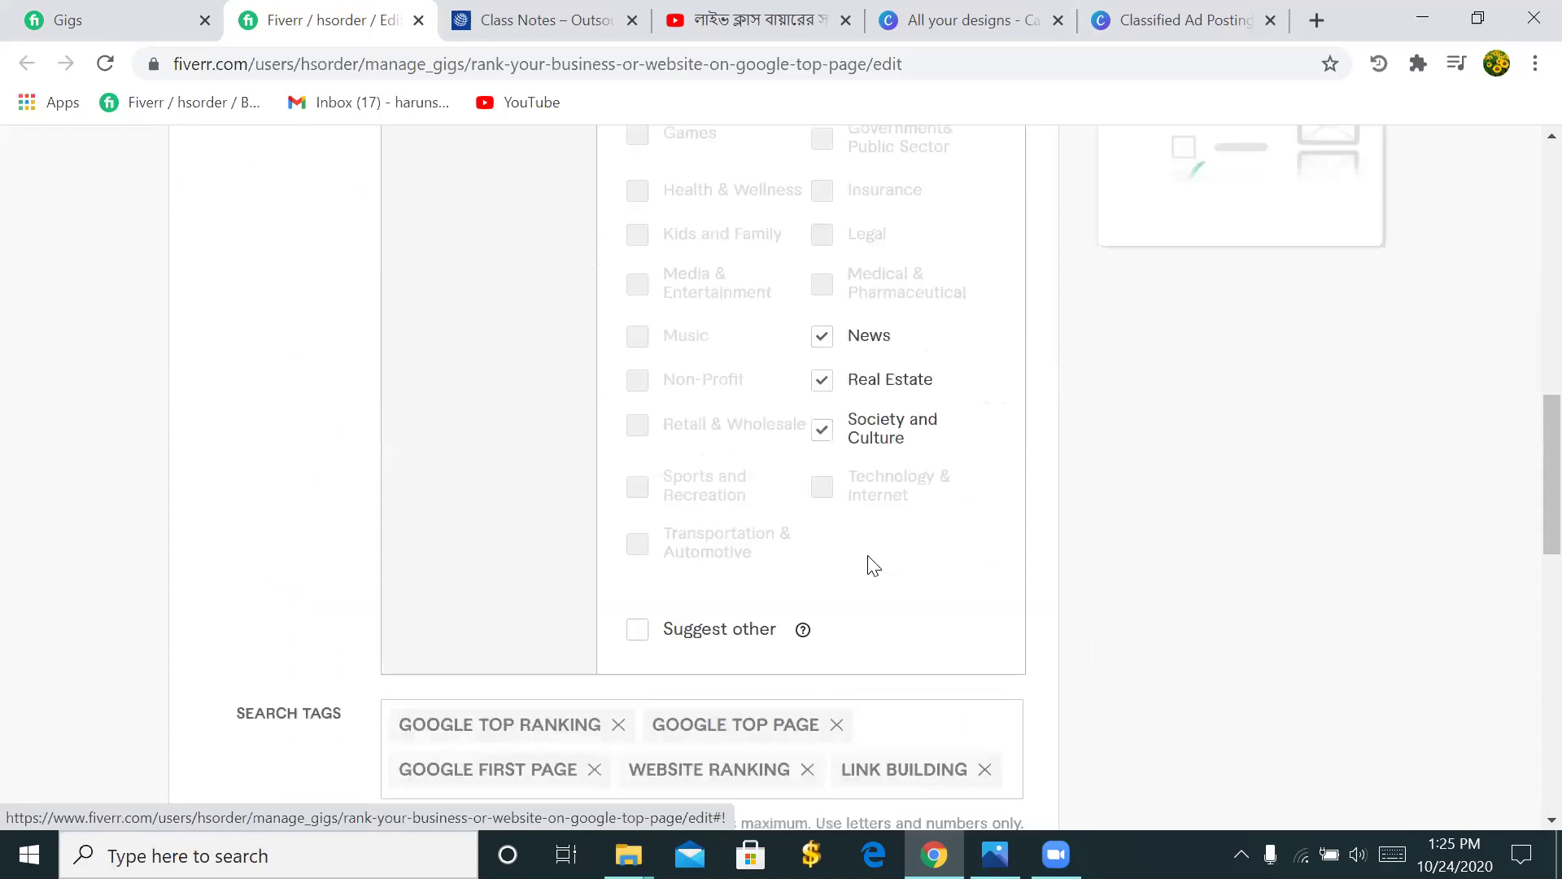
scroll(873, 565, "up", 14)
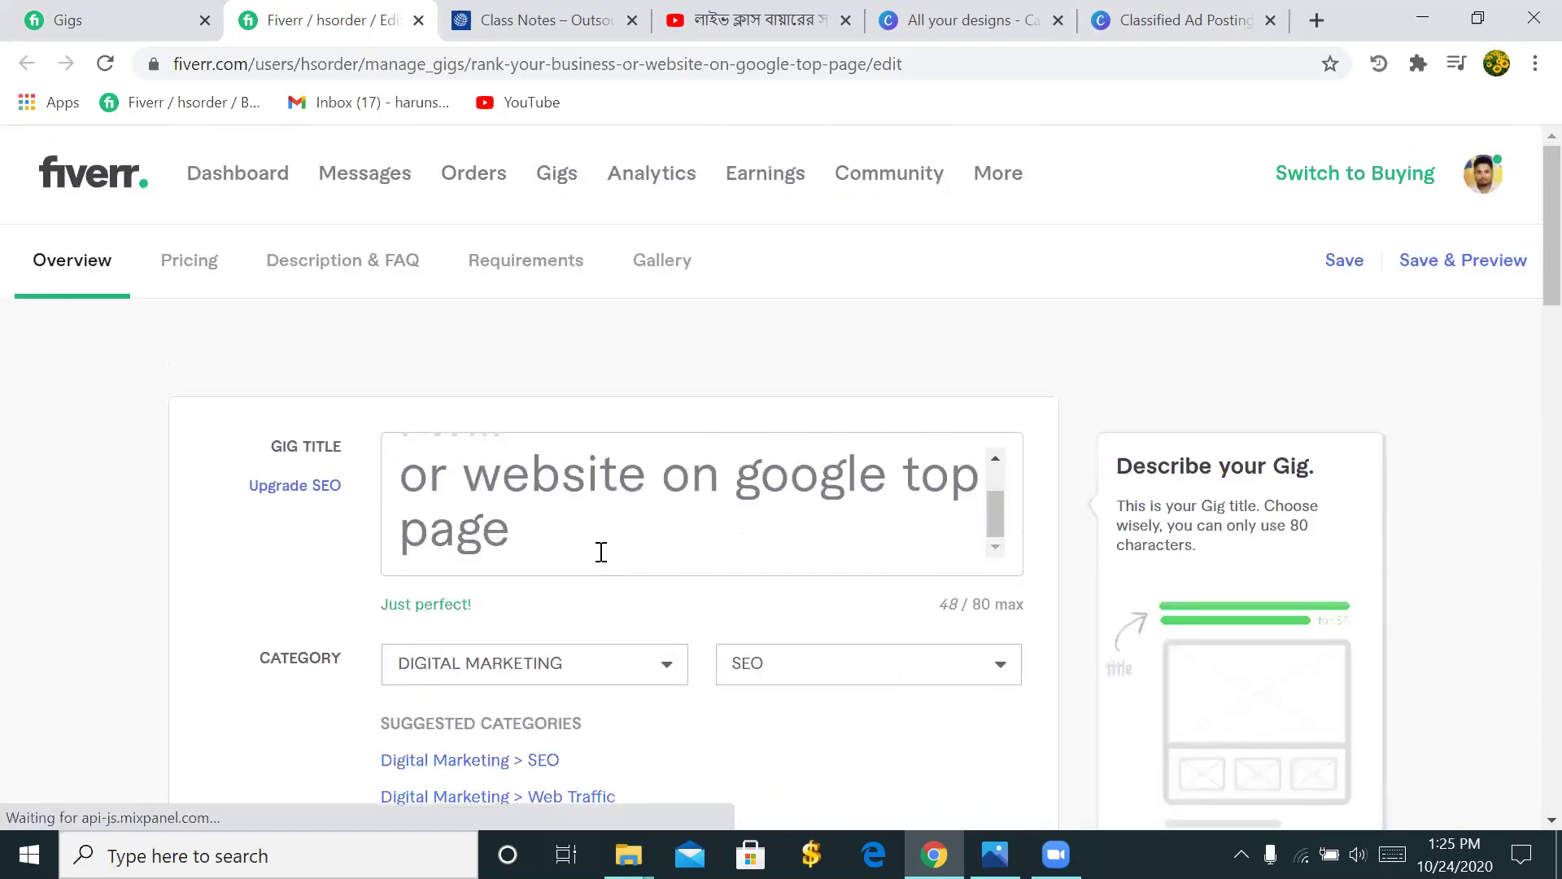
scroll(601, 552, "down", 1)
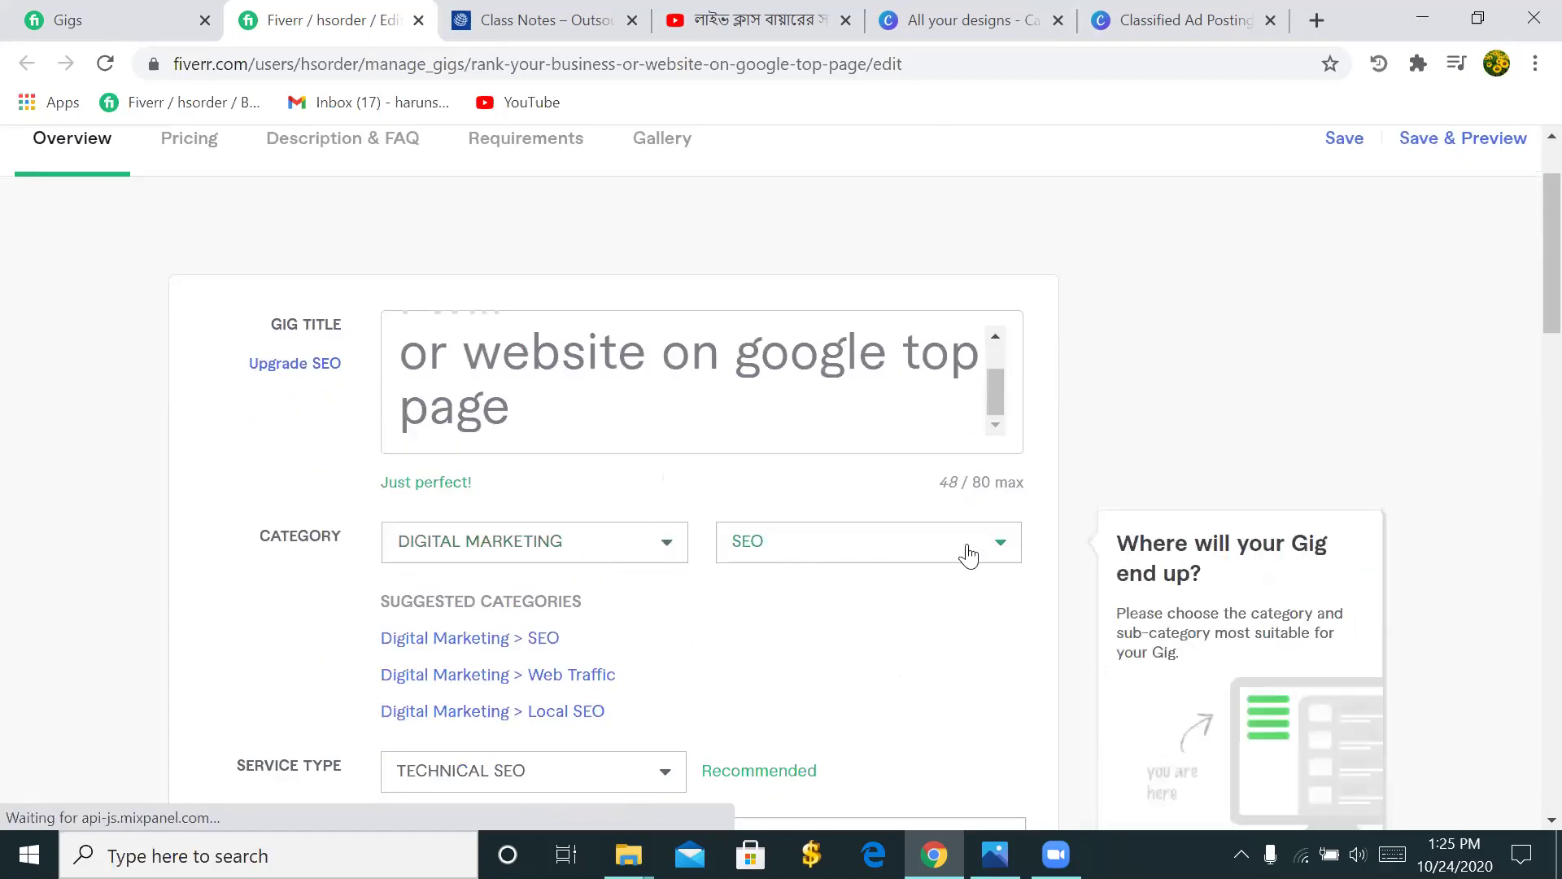
scroll(750, 537, "down", 2)
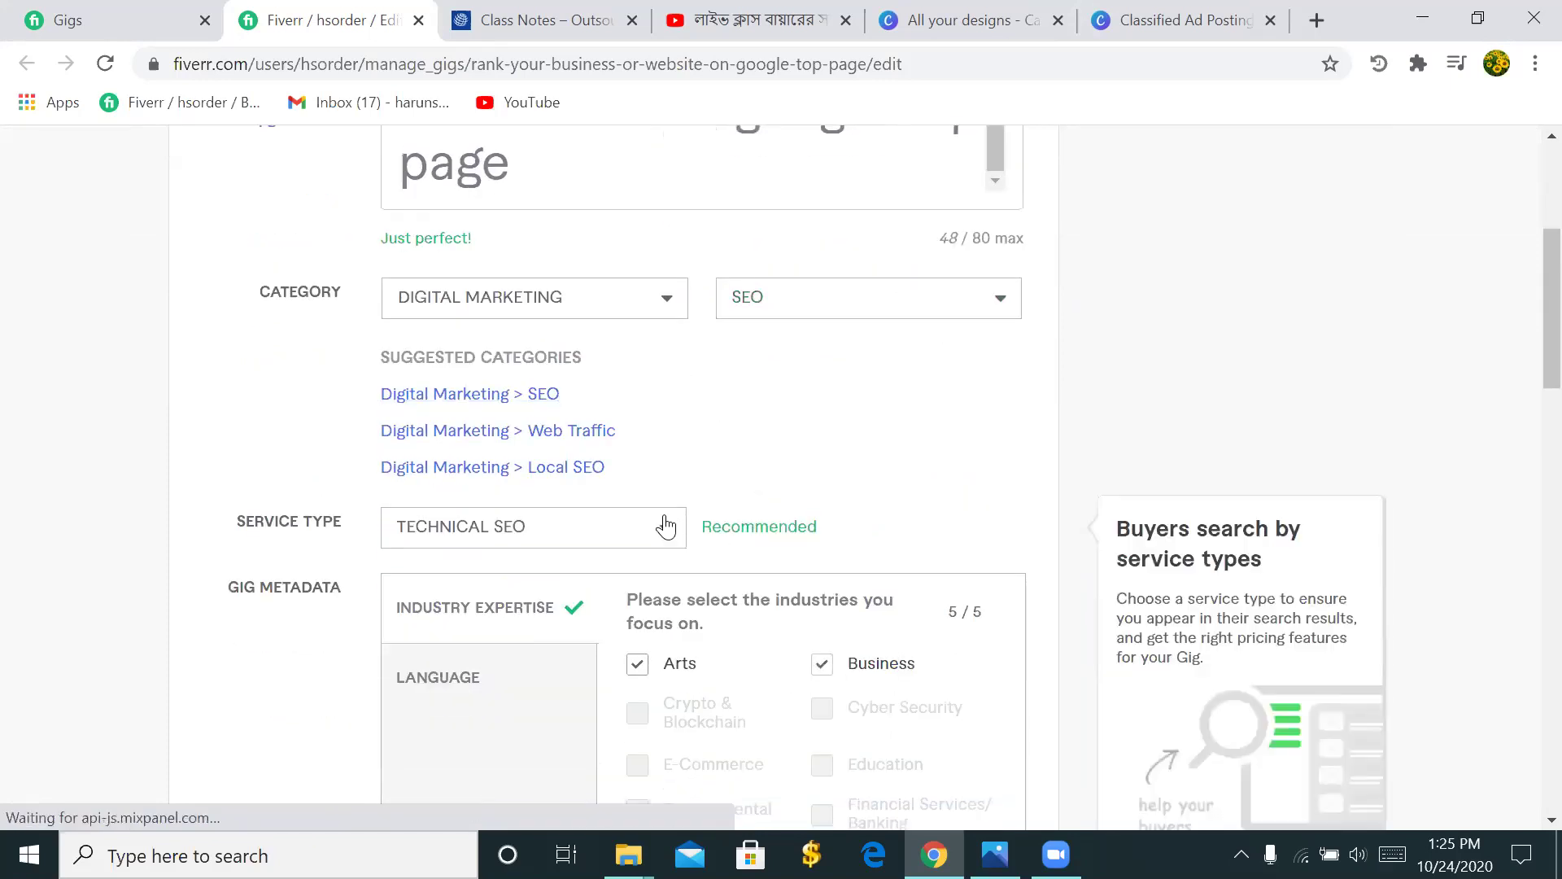
- Examine the available service types for the SEO gig and close the list without choosing another one
left_click(662, 529)
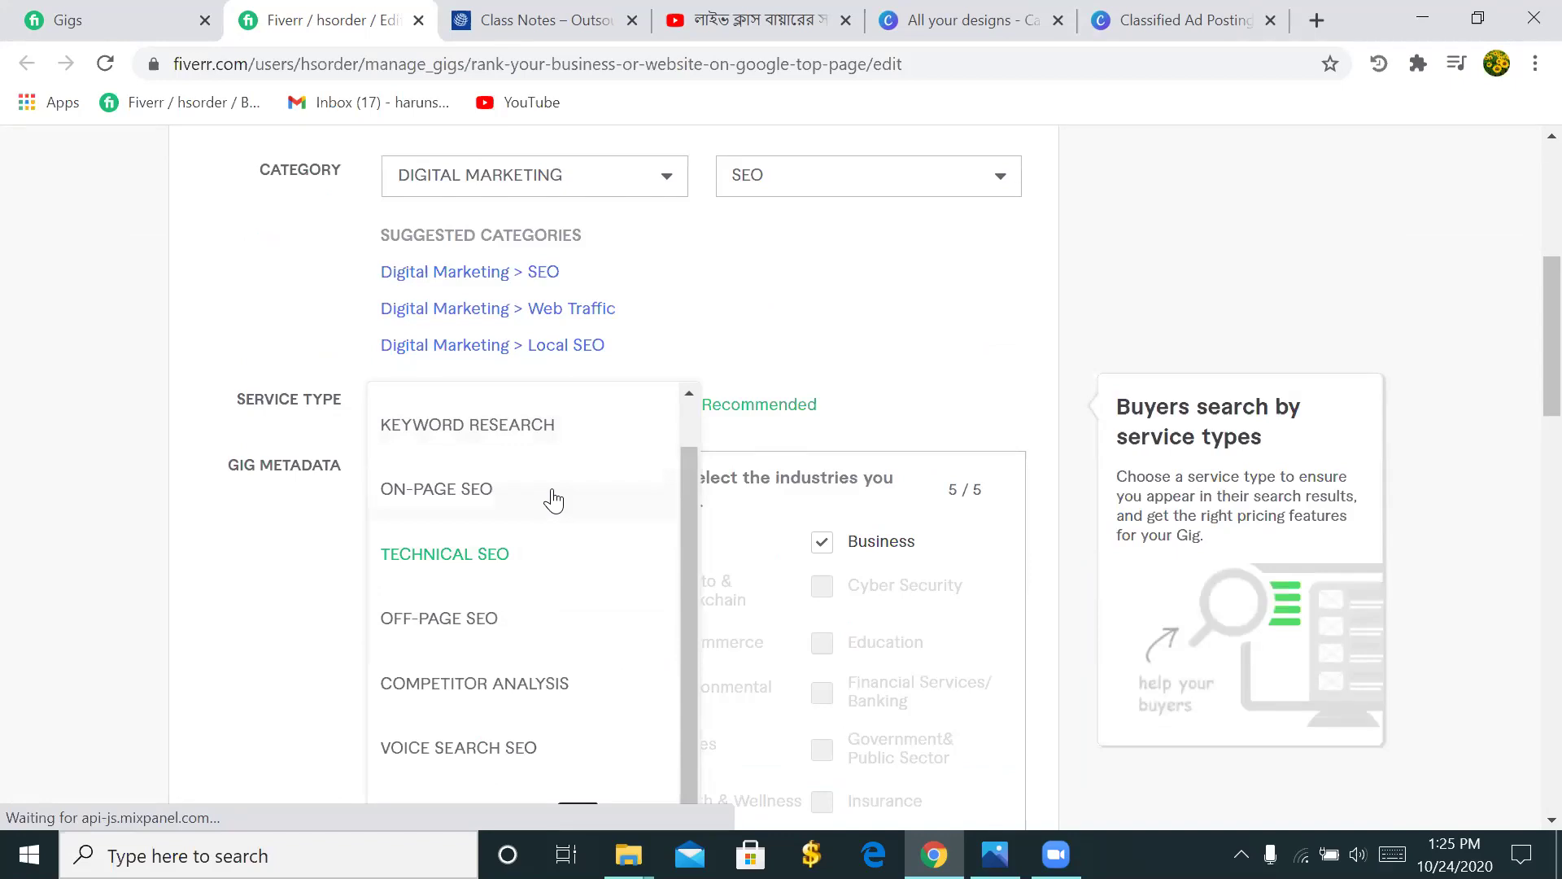
scroll(550, 508, "down", 1)
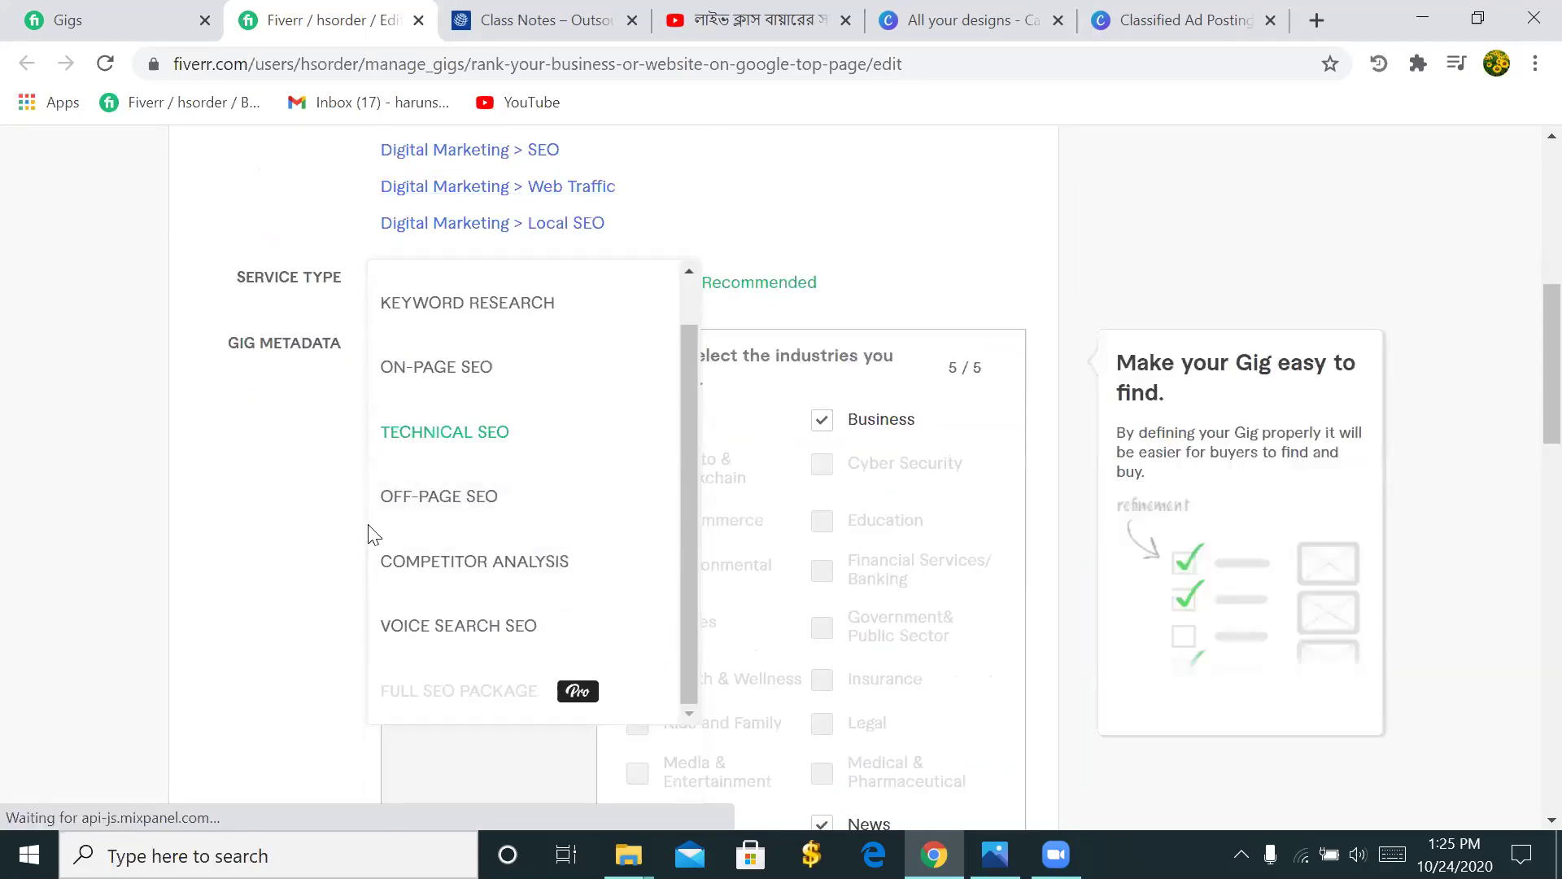
scroll(484, 472, "up", 1)
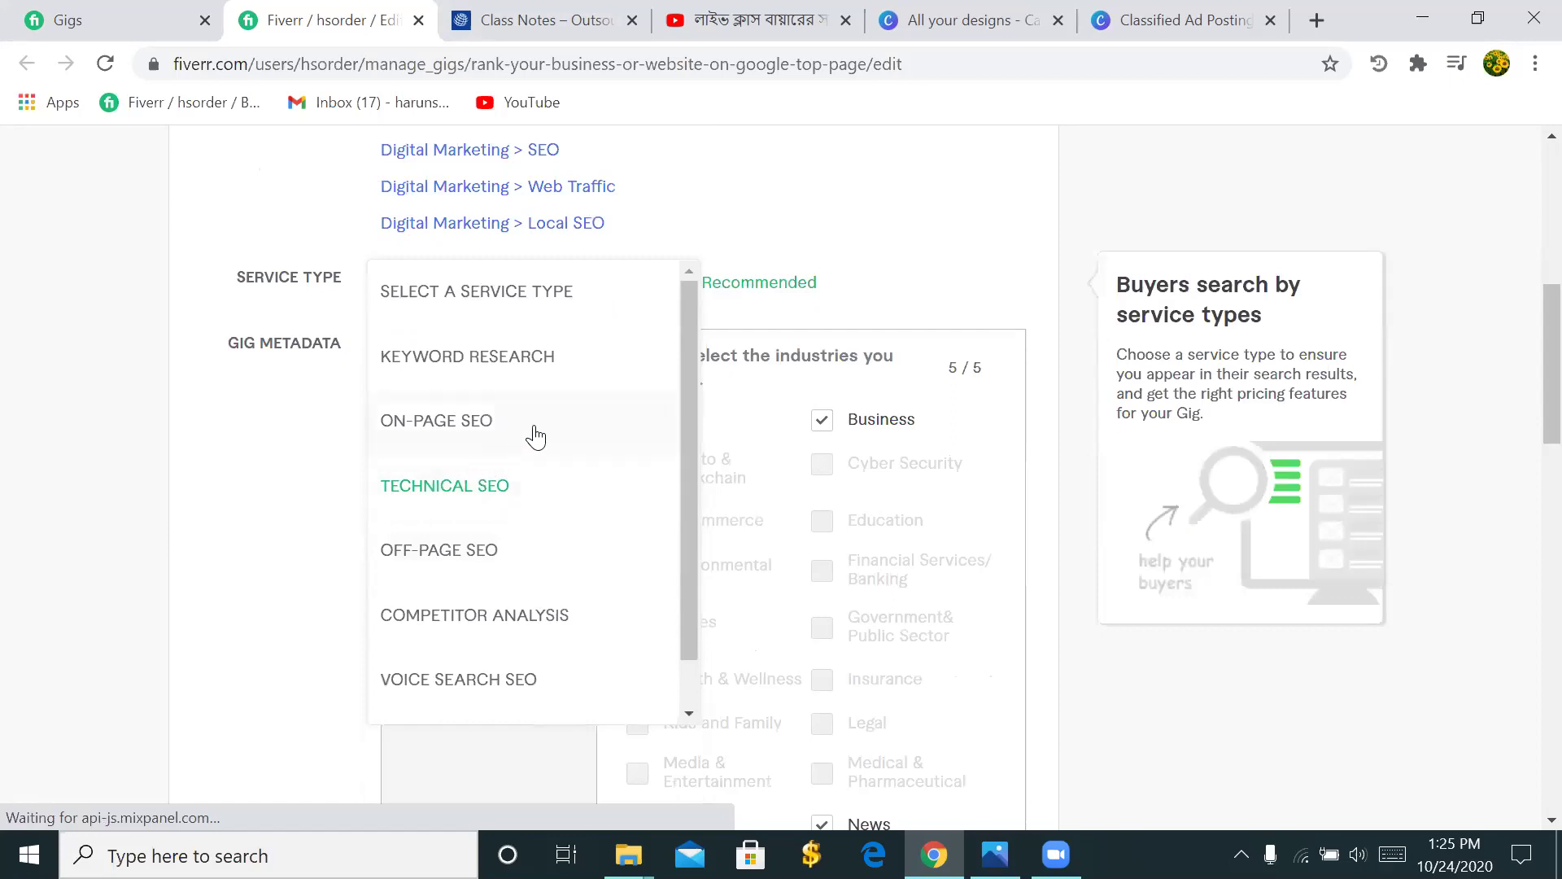
scroll(580, 589, "down", 1)
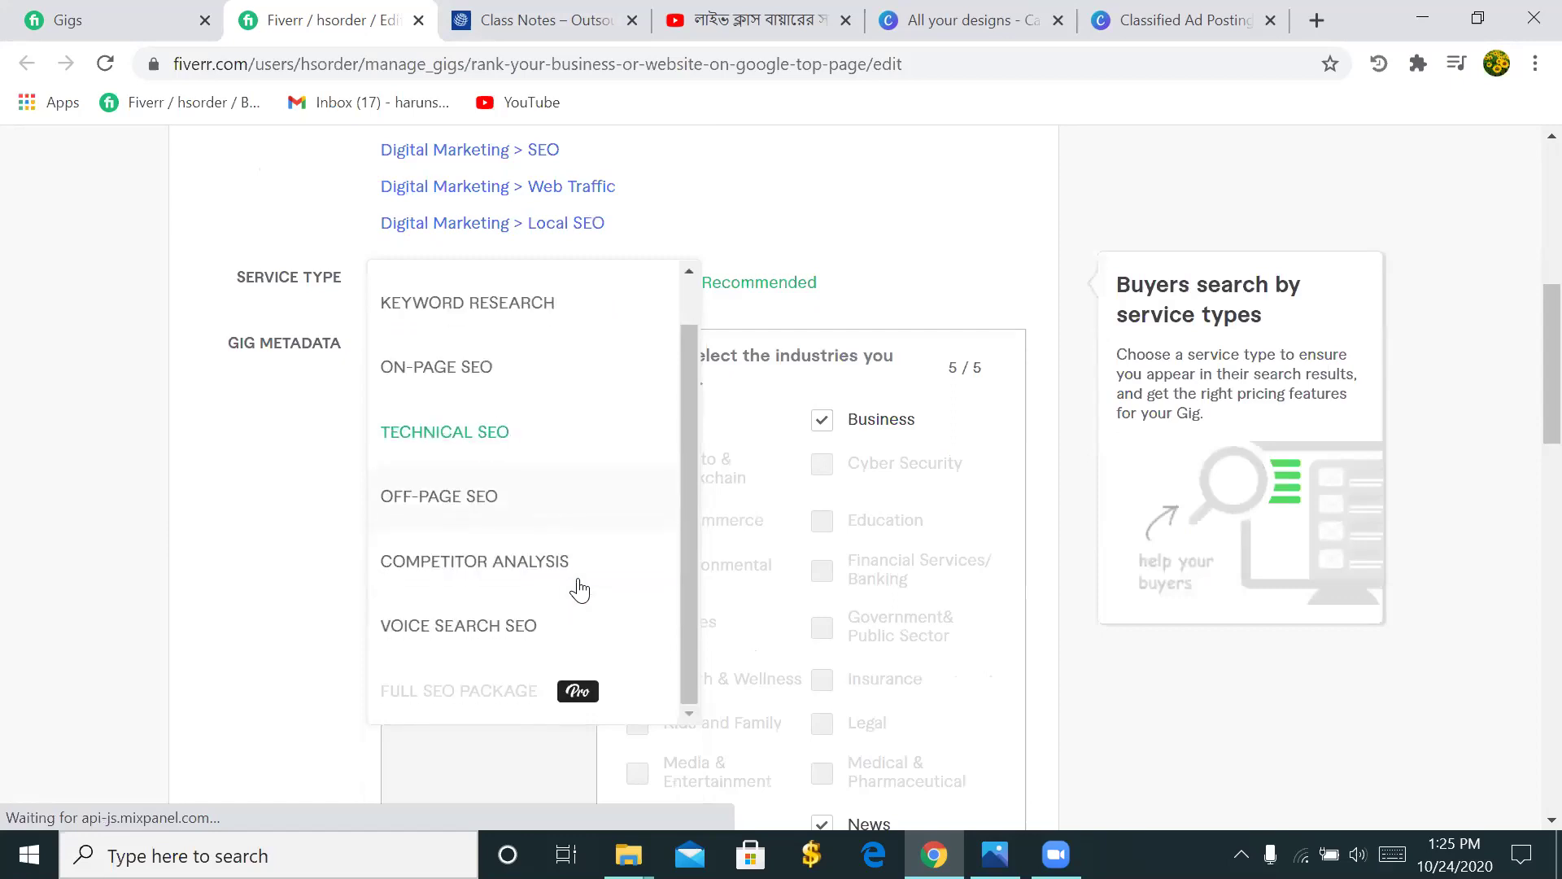
scroll(579, 575, "up", 1)
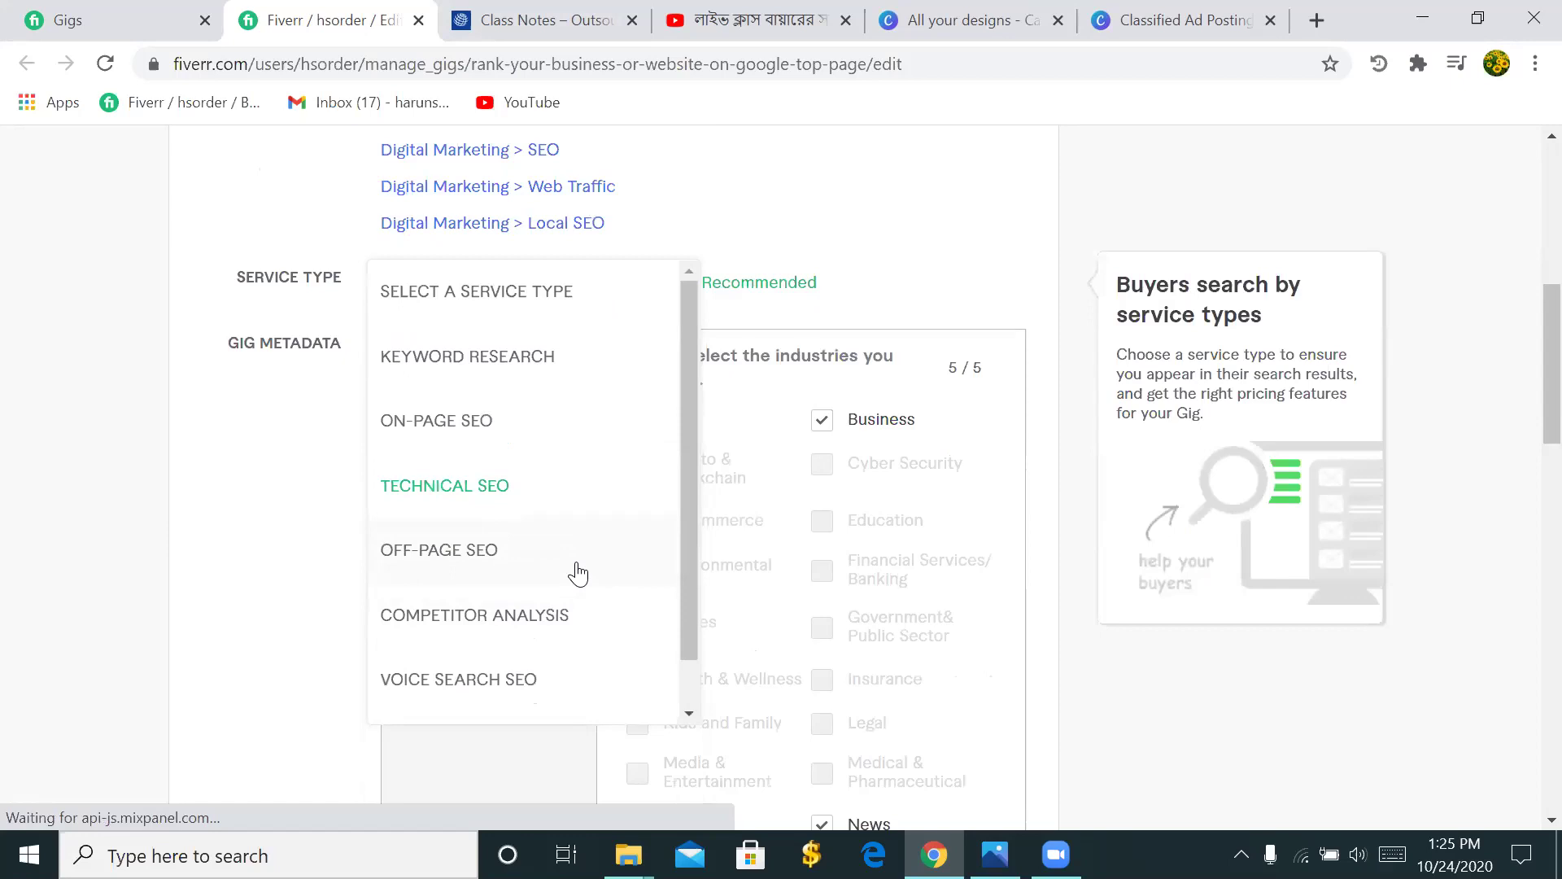
left_click(494, 497)
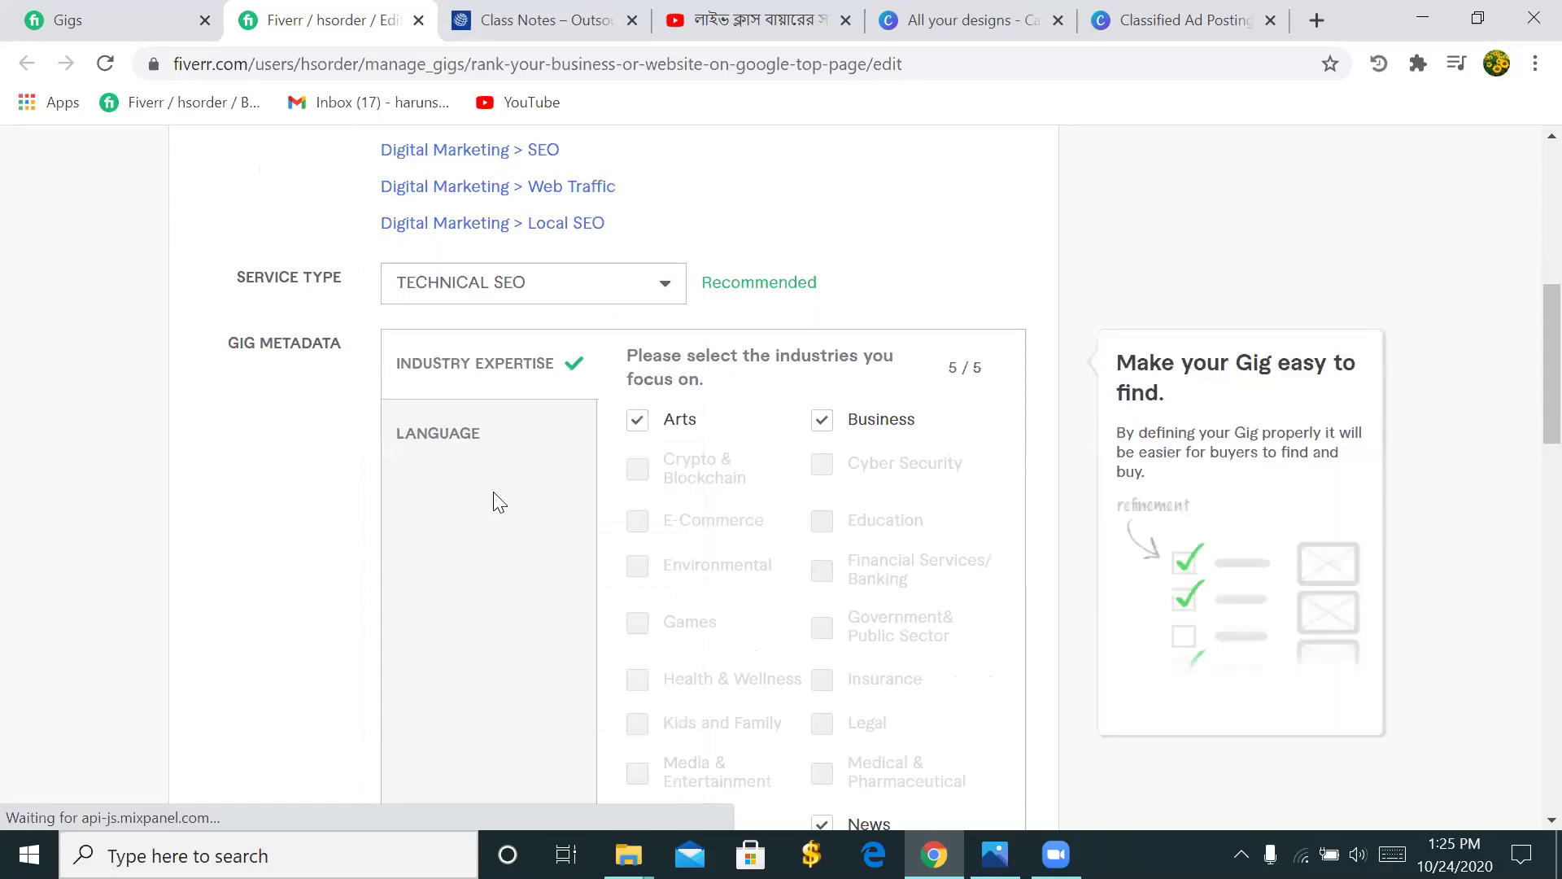
- Reread the full gig title about ranking a business or website, along with its category and suggested categories
scroll(595, 436, "up", 3)
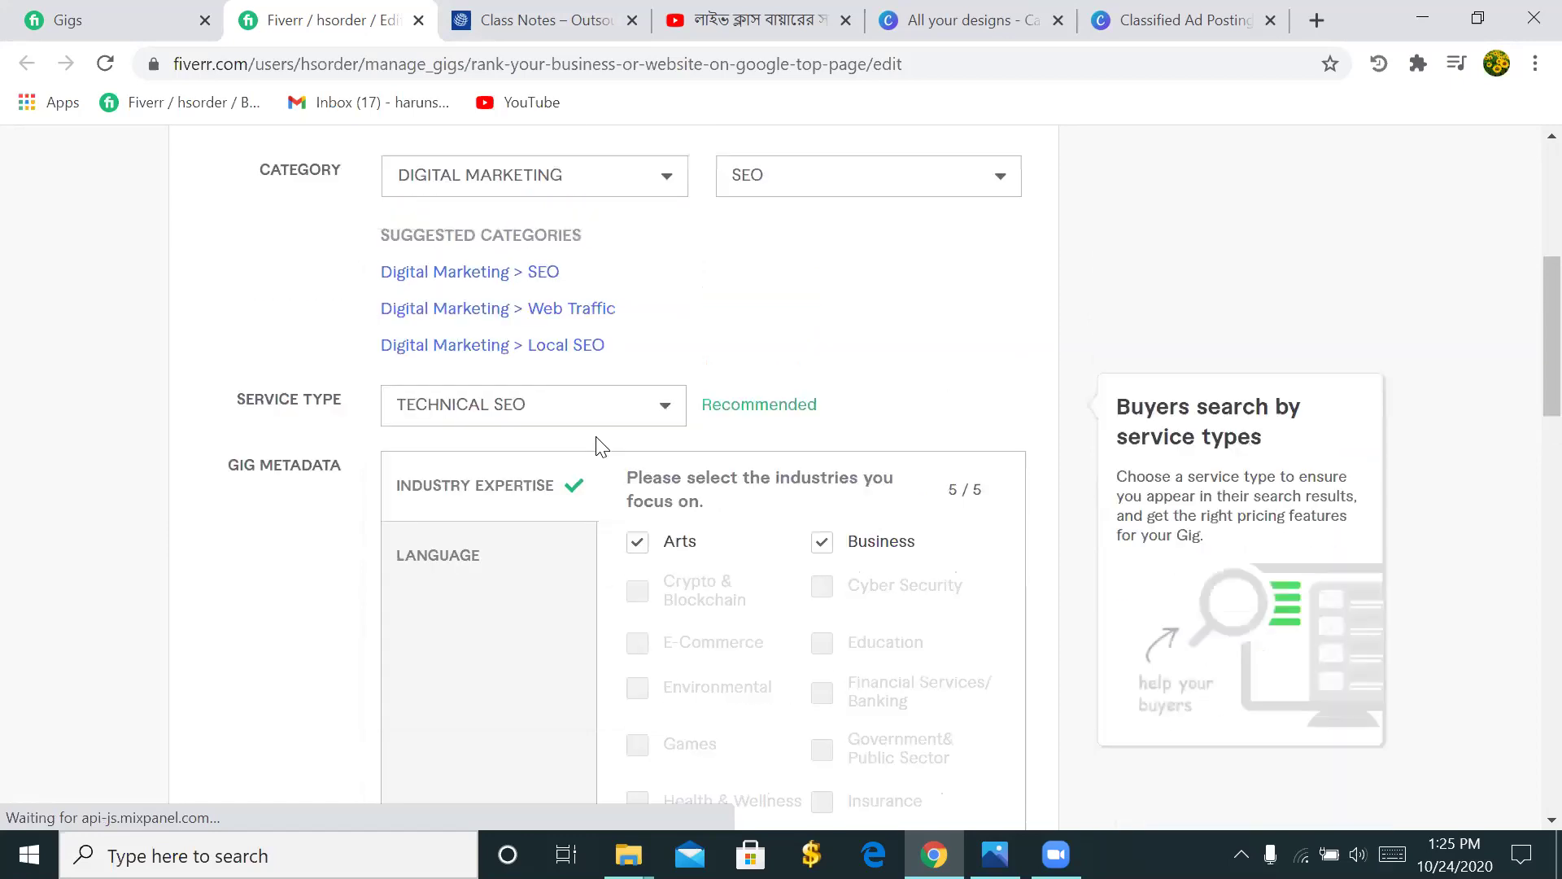
scroll(595, 437, "up", 3)
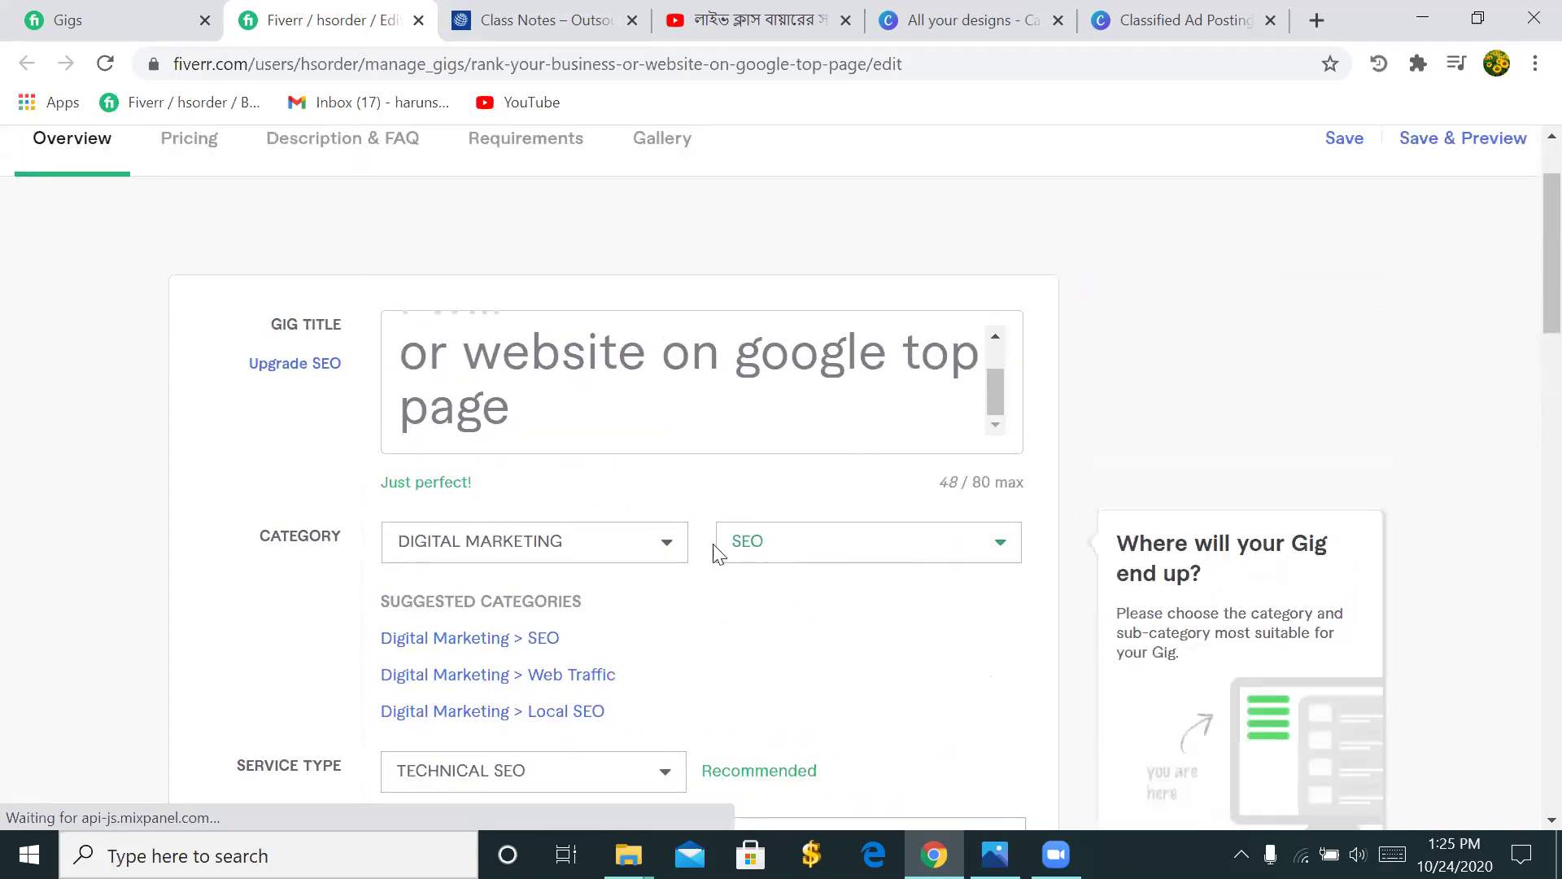
scroll(715, 545, "up", 2)
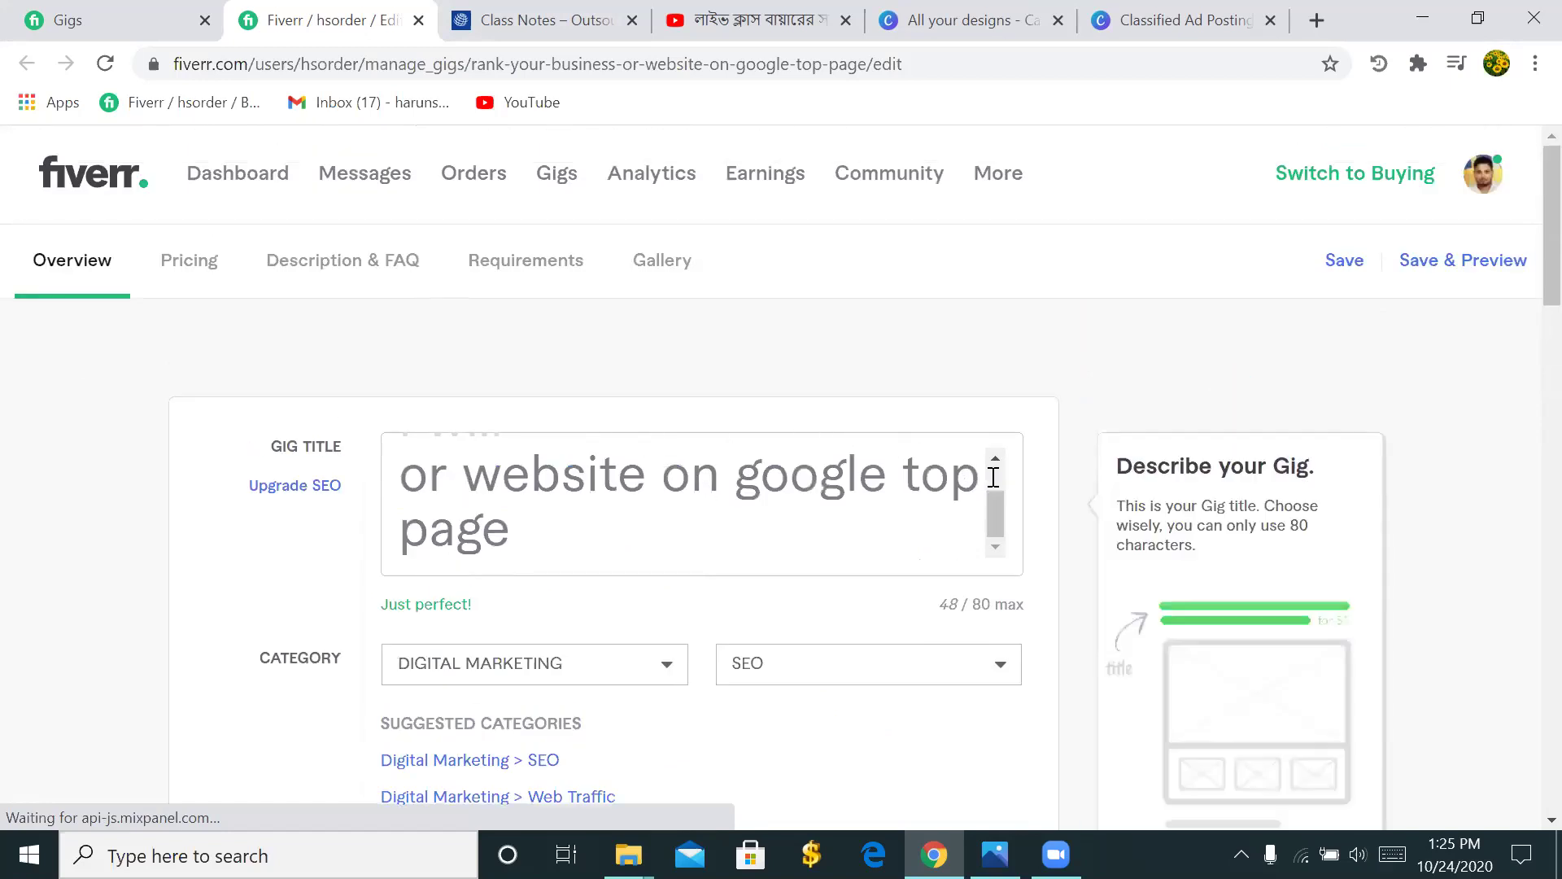
scroll(715, 505, "down", 2)
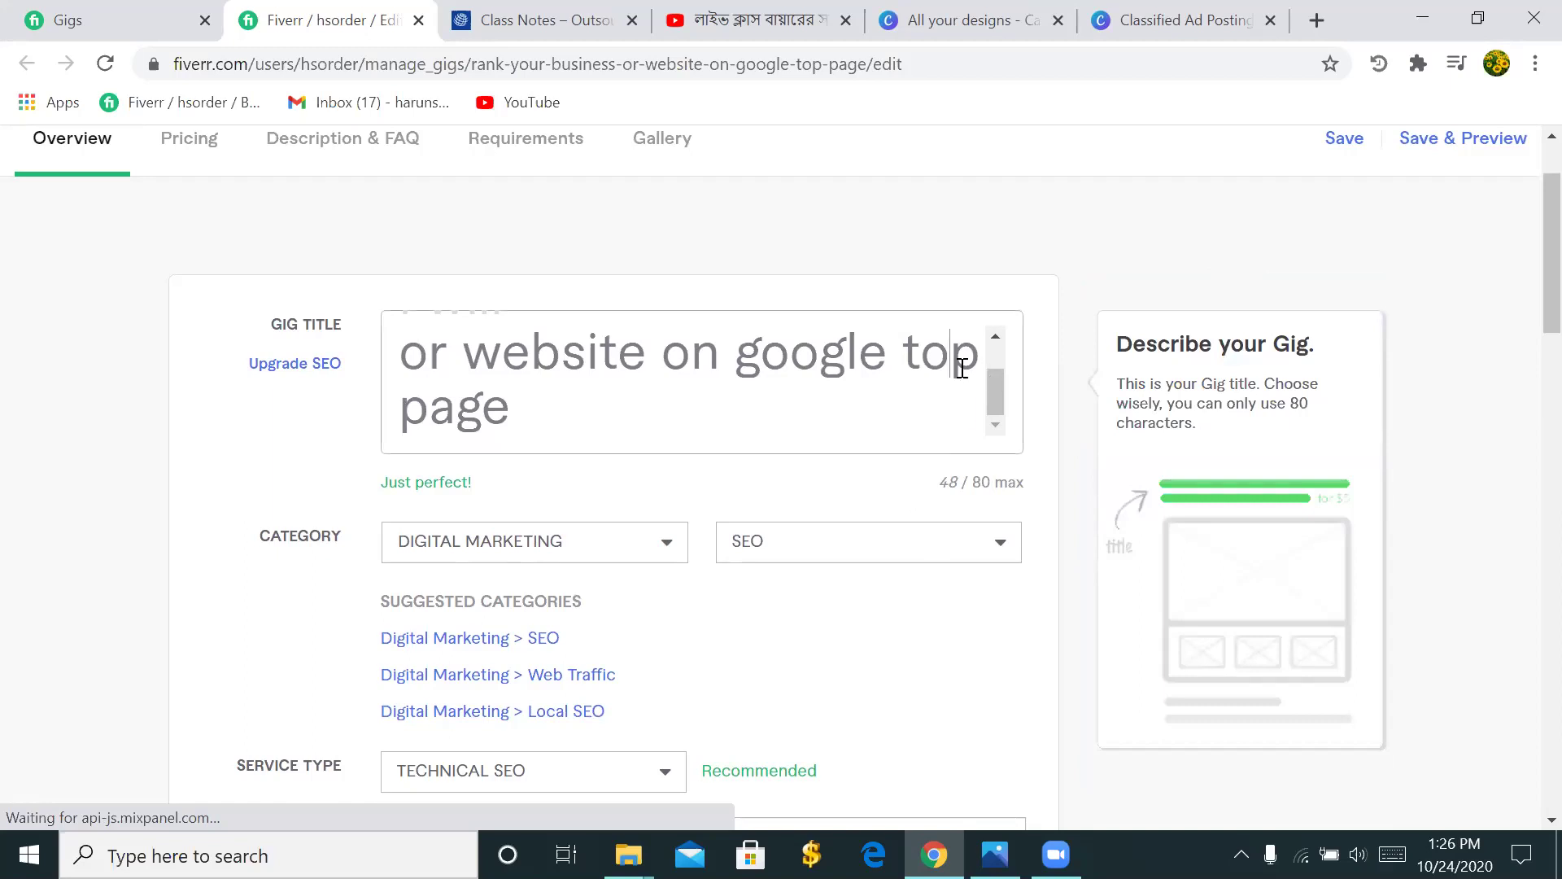
scroll(958, 368, "up", 1)
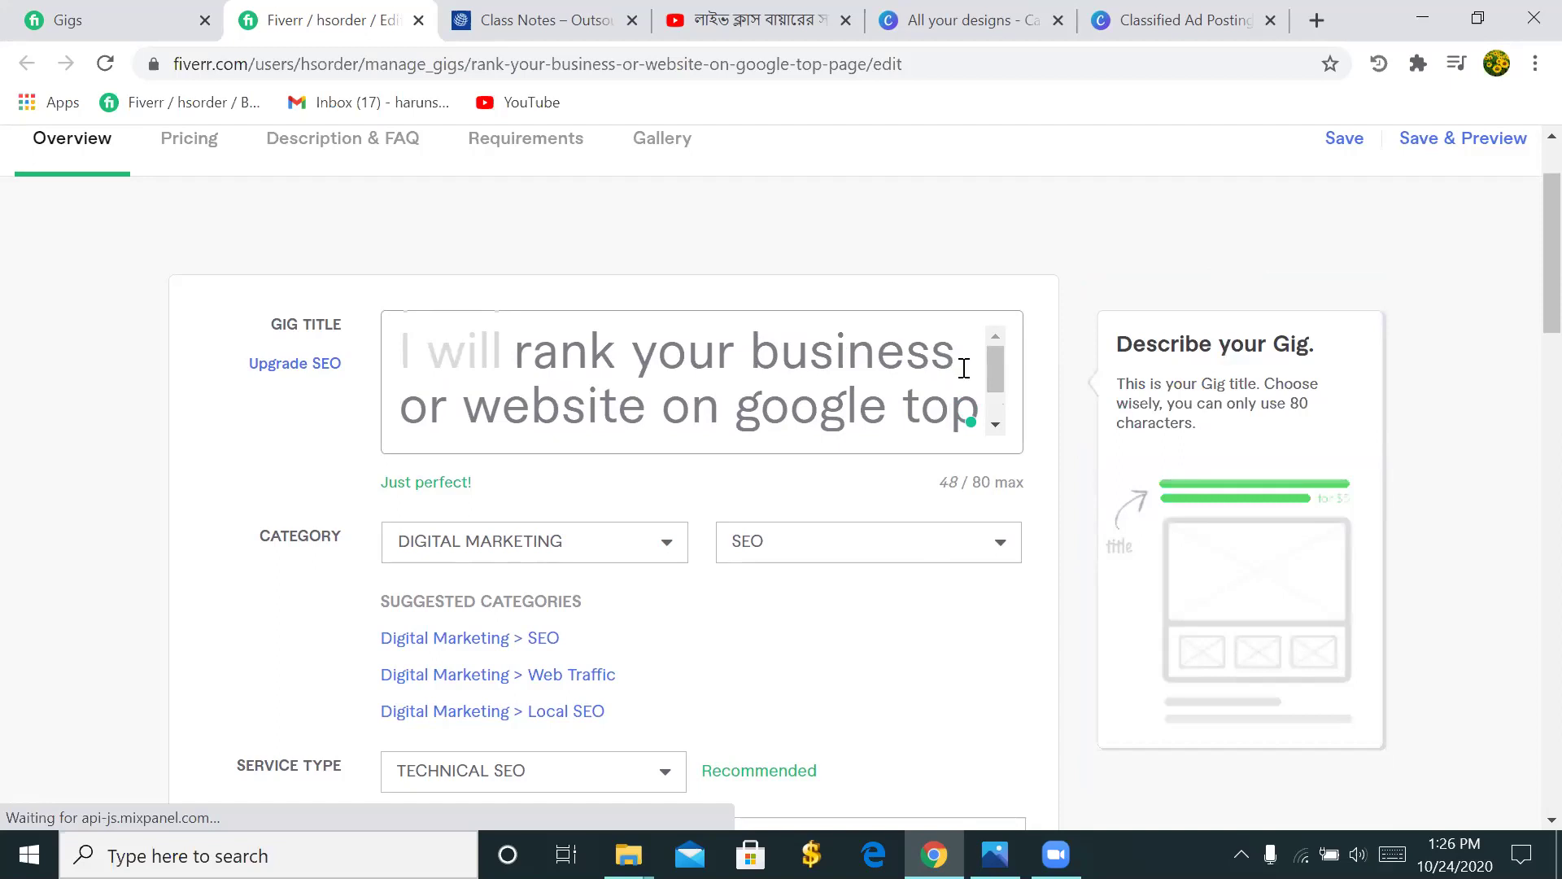
scroll(963, 368, "down", 1)
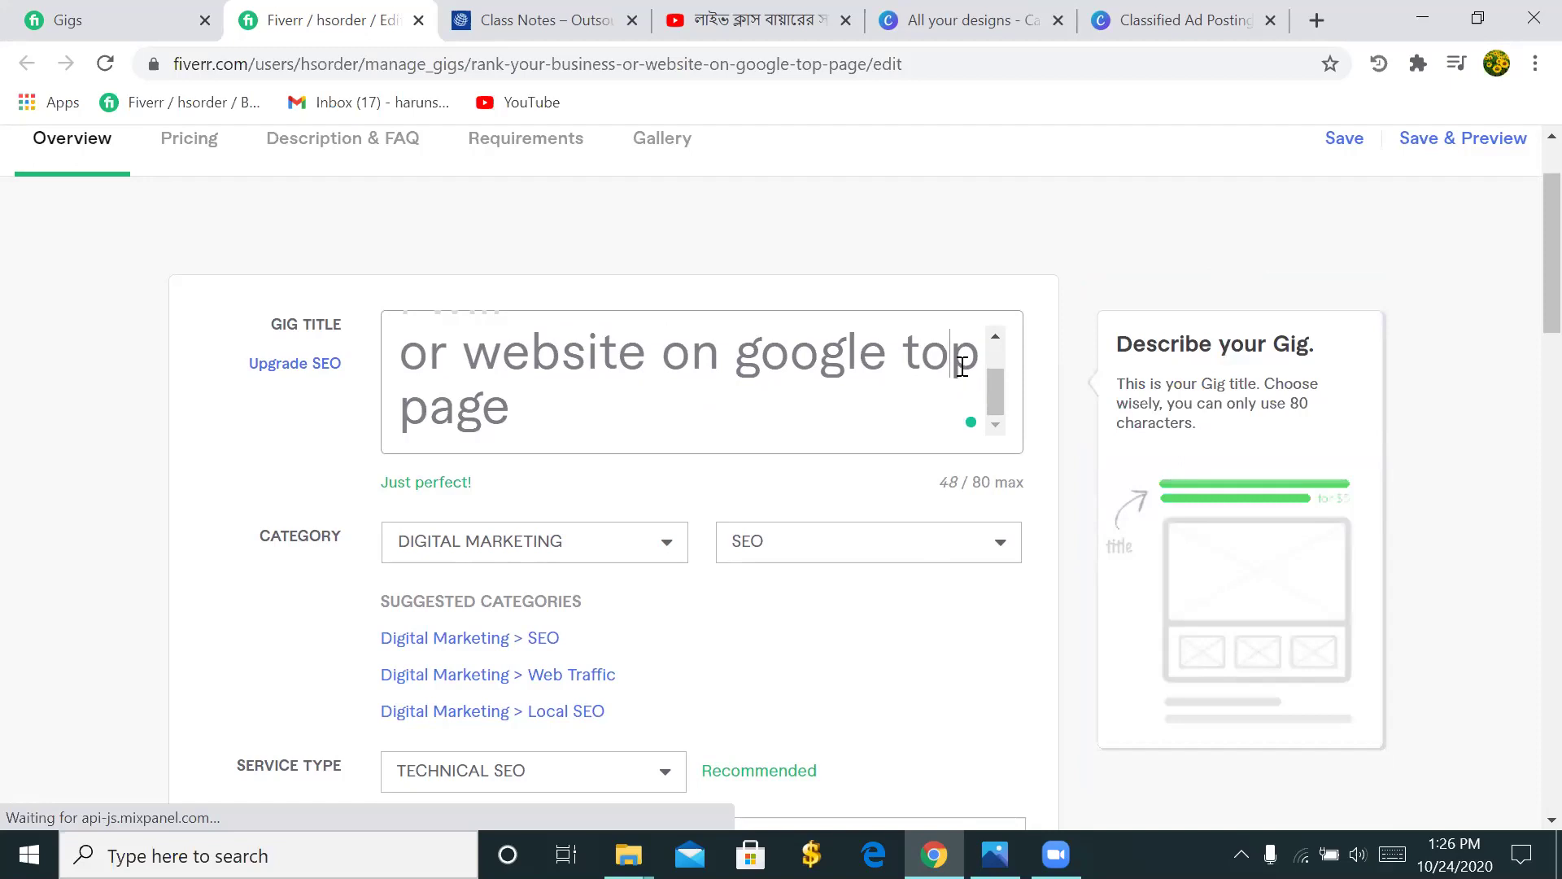
scroll(963, 367, "up", 1)
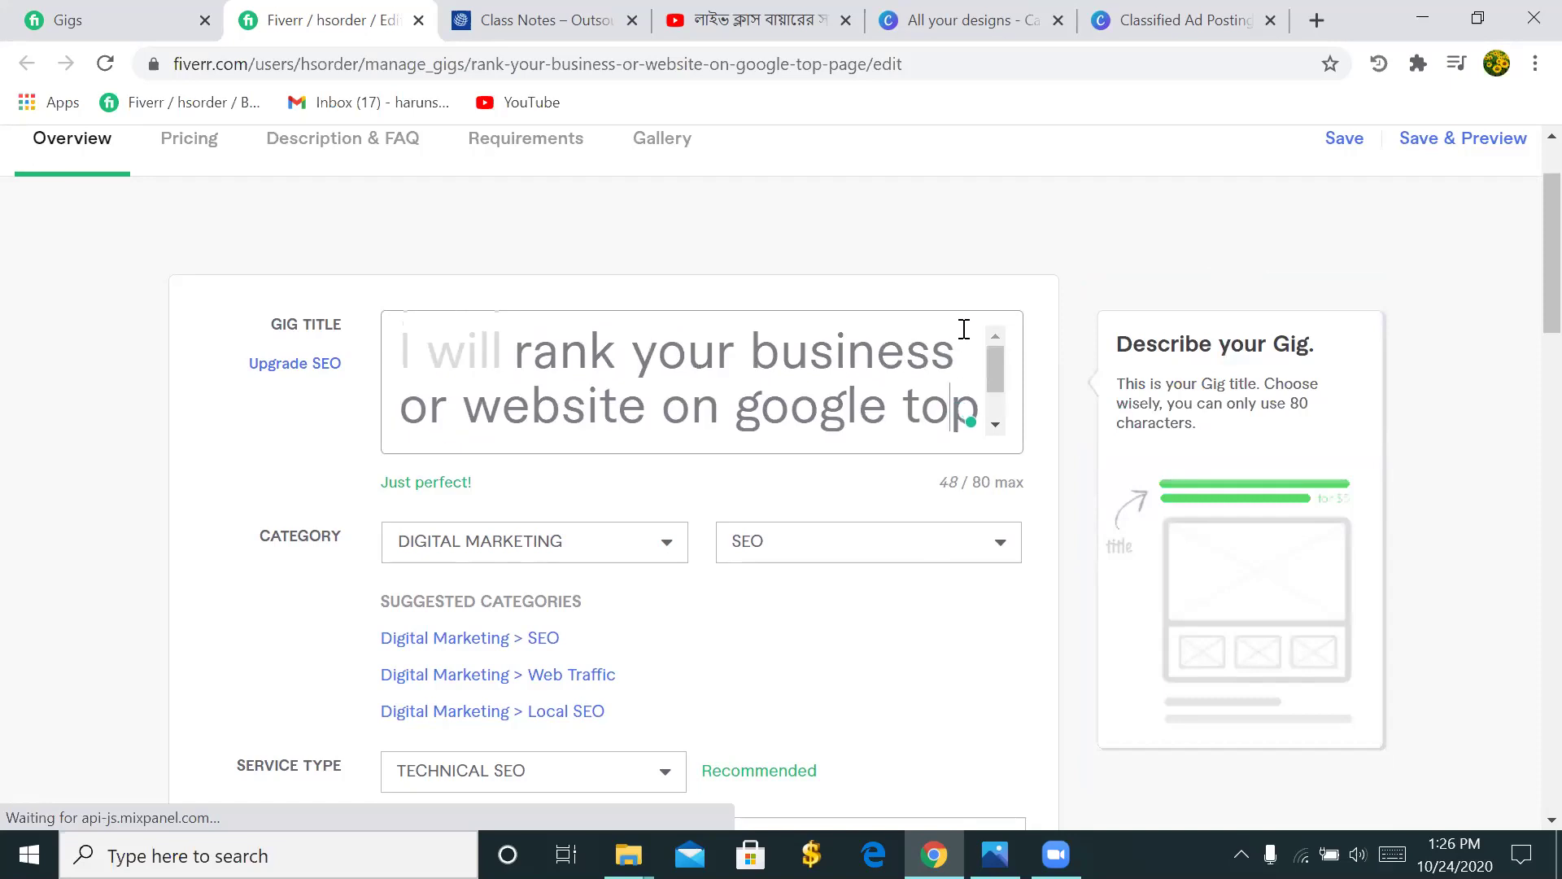
- Change the gig's service type to Off-Page SEO
scroll(968, 309, "down", 3)
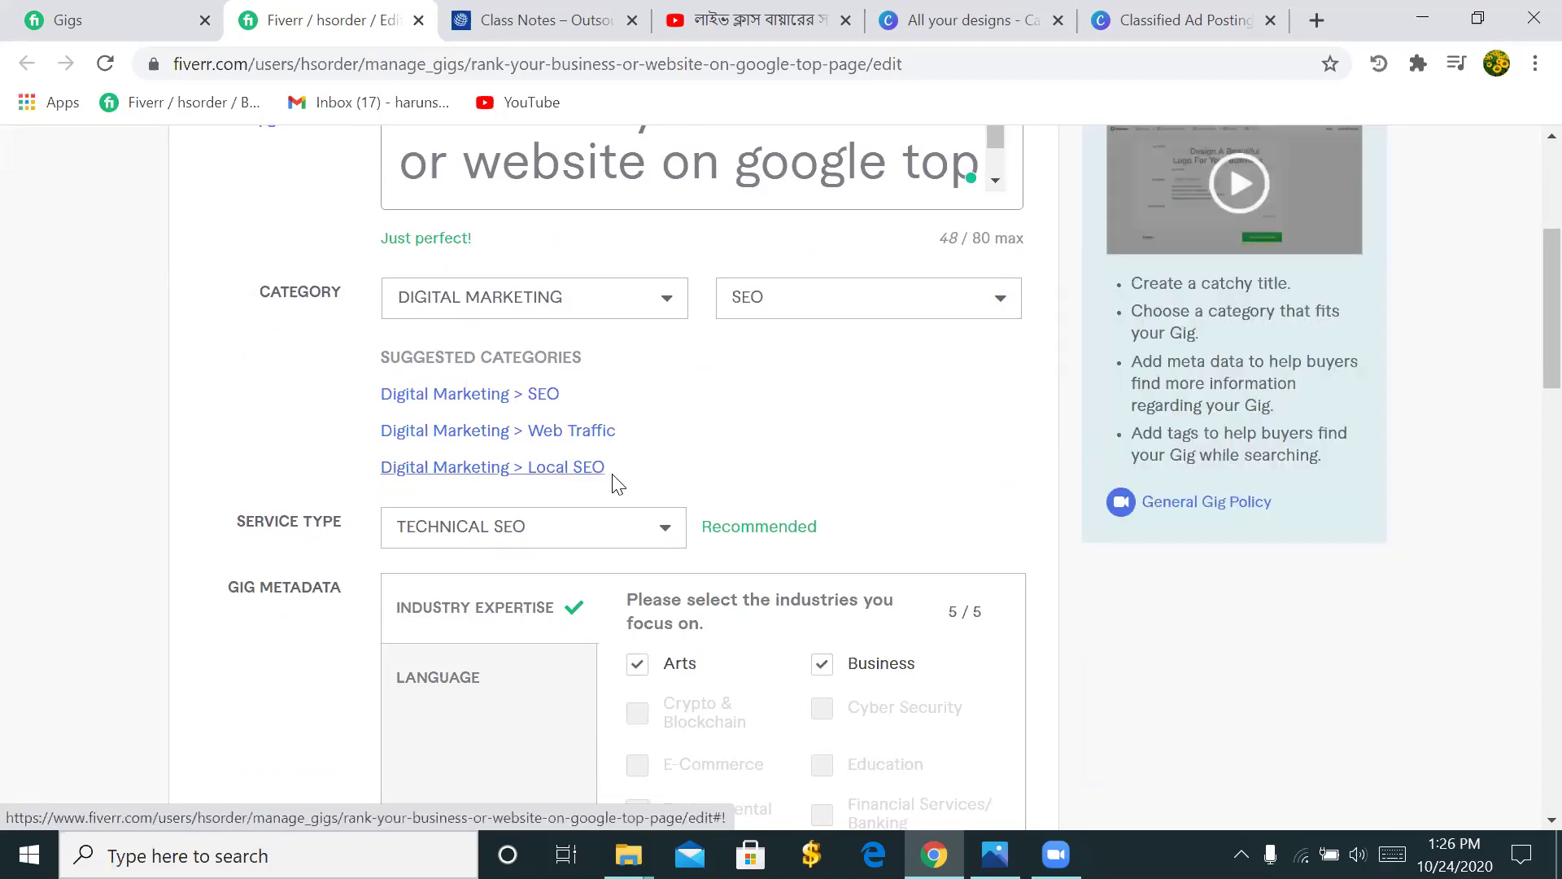
left_click(620, 537)
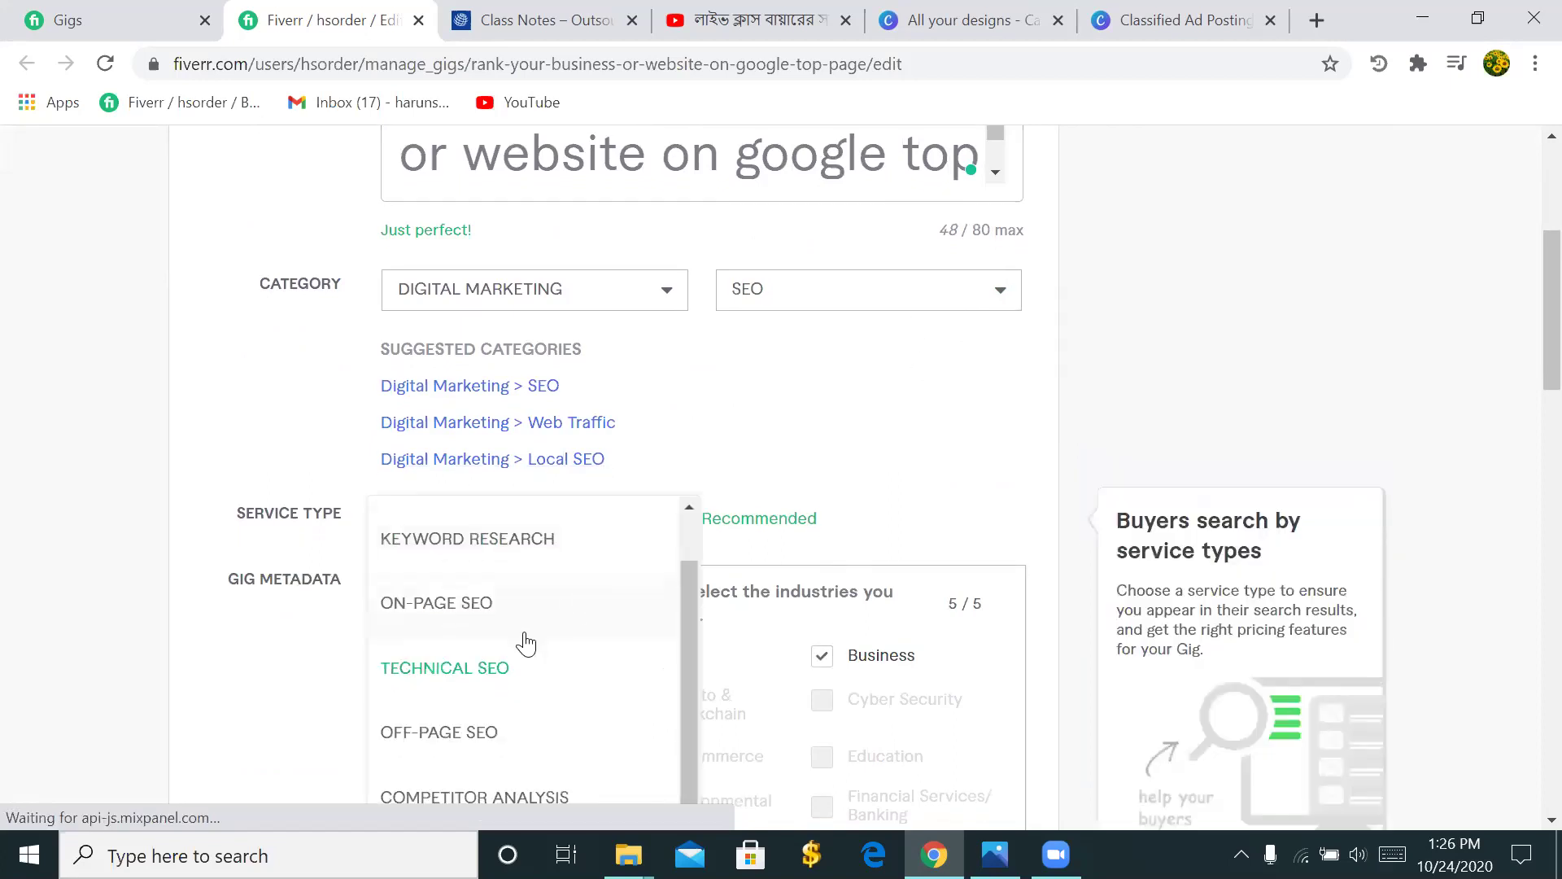
scroll(521, 651, "down", 3)
left_click(462, 496)
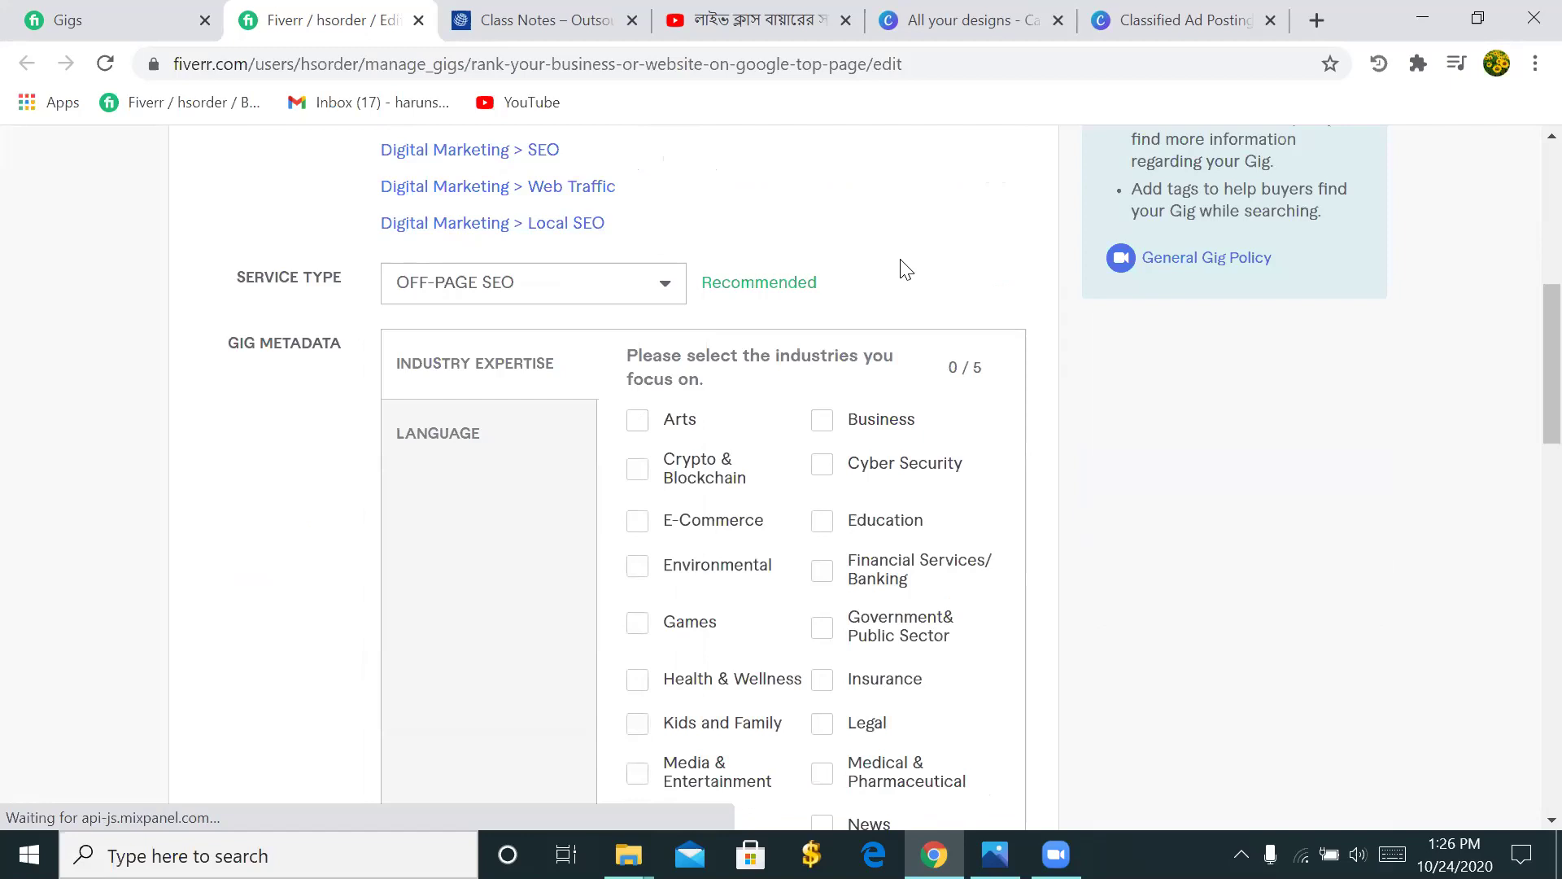
- Select Business, Financial Services/Banking, Real Estate, E-Commerce and Medical & Pharmaceutical as the gig's industry expertise
scroll(871, 314, "down", 1)
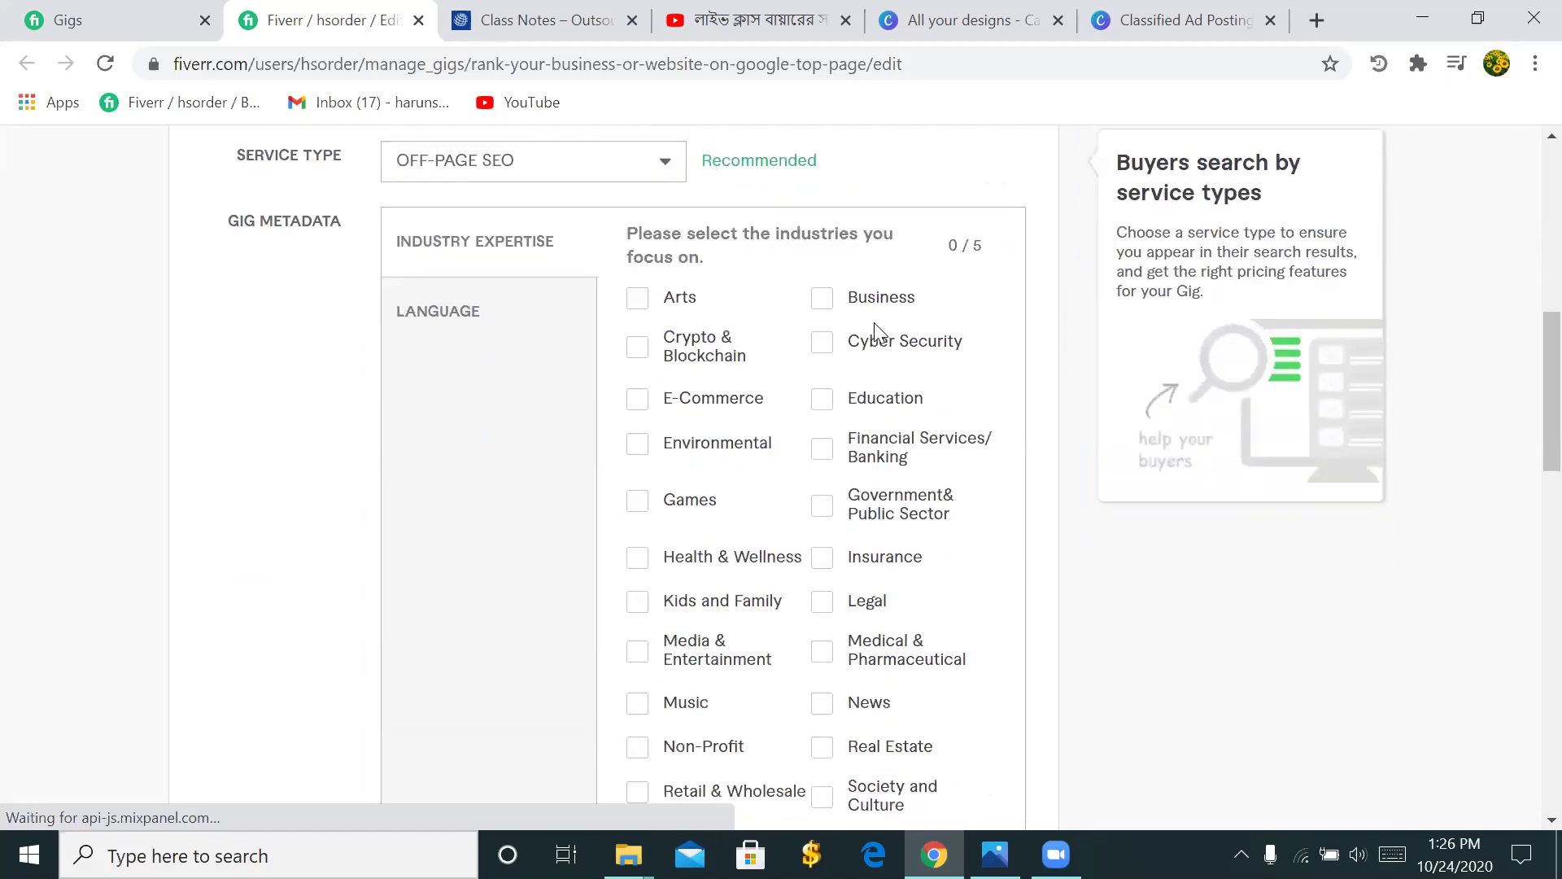
left_click(821, 301)
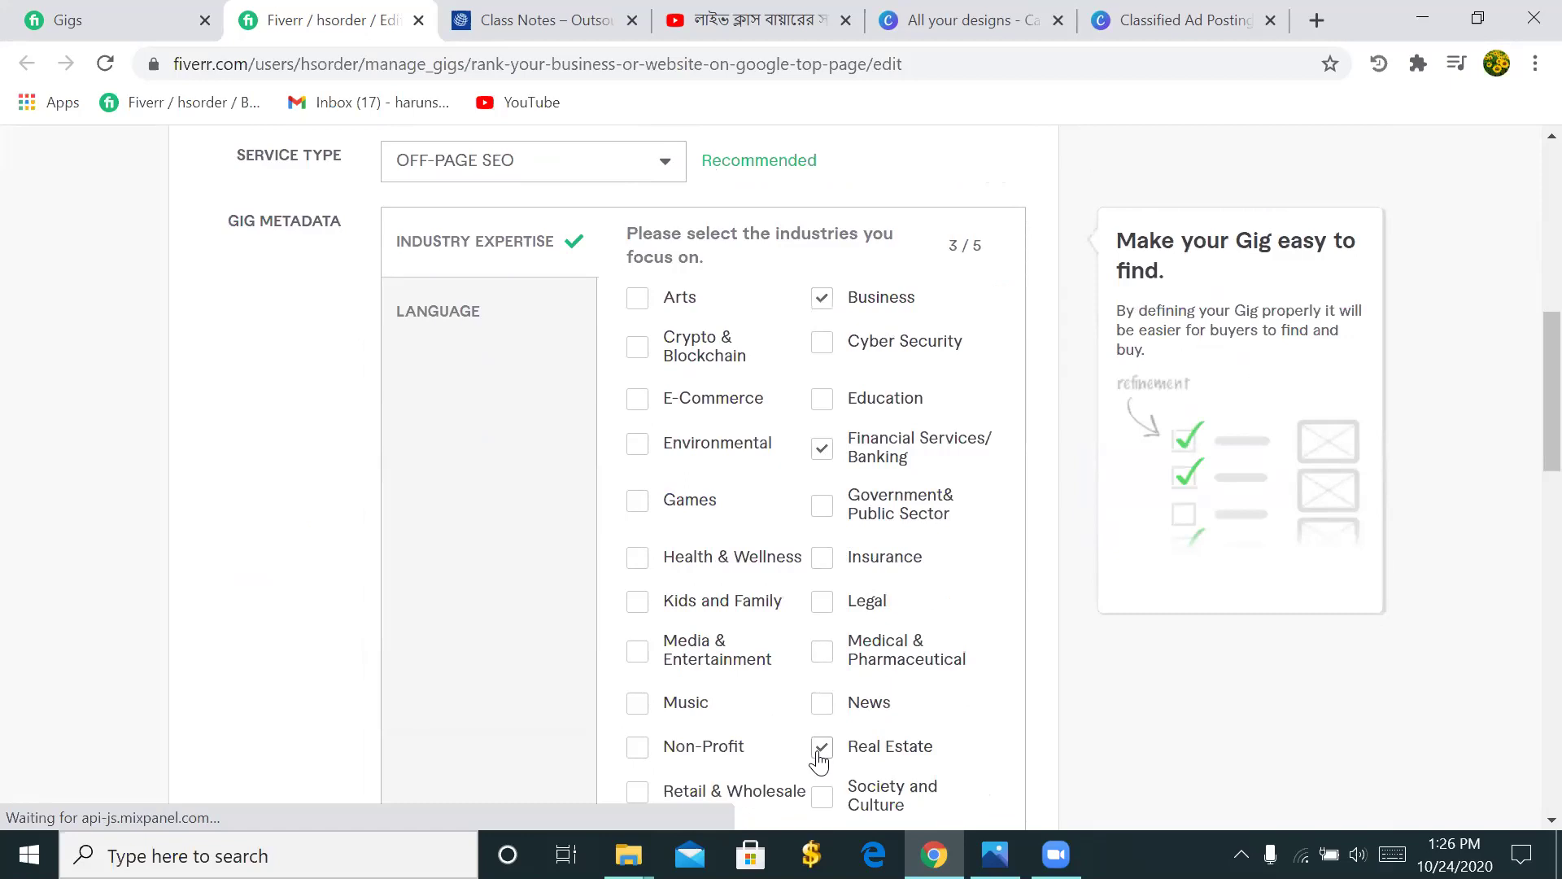
left_click(637, 401)
scroll(702, 530, "down", 1)
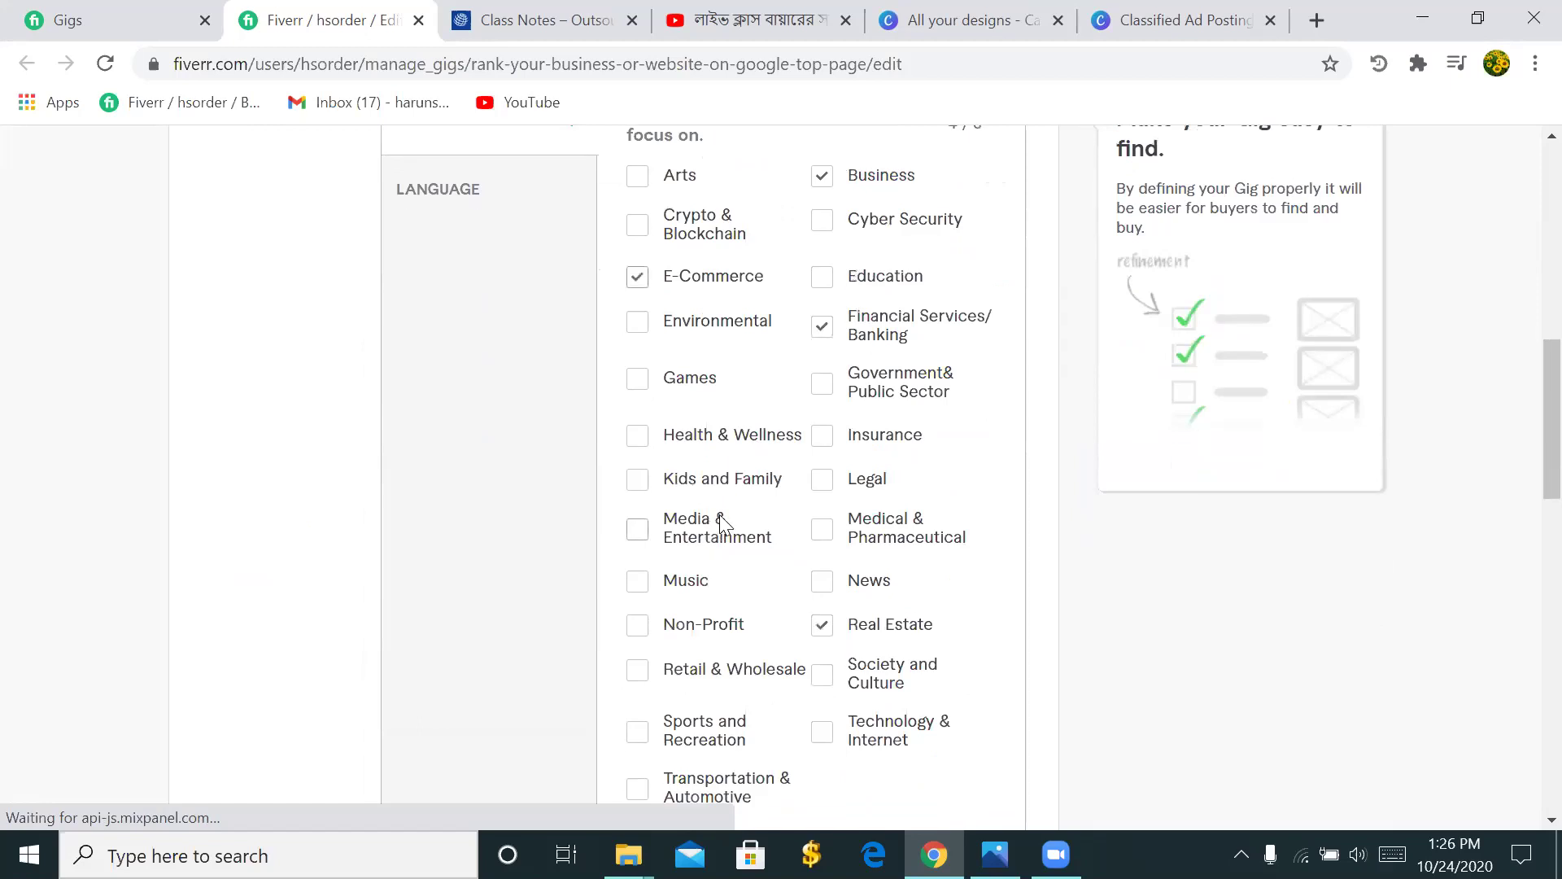
left_click(822, 530)
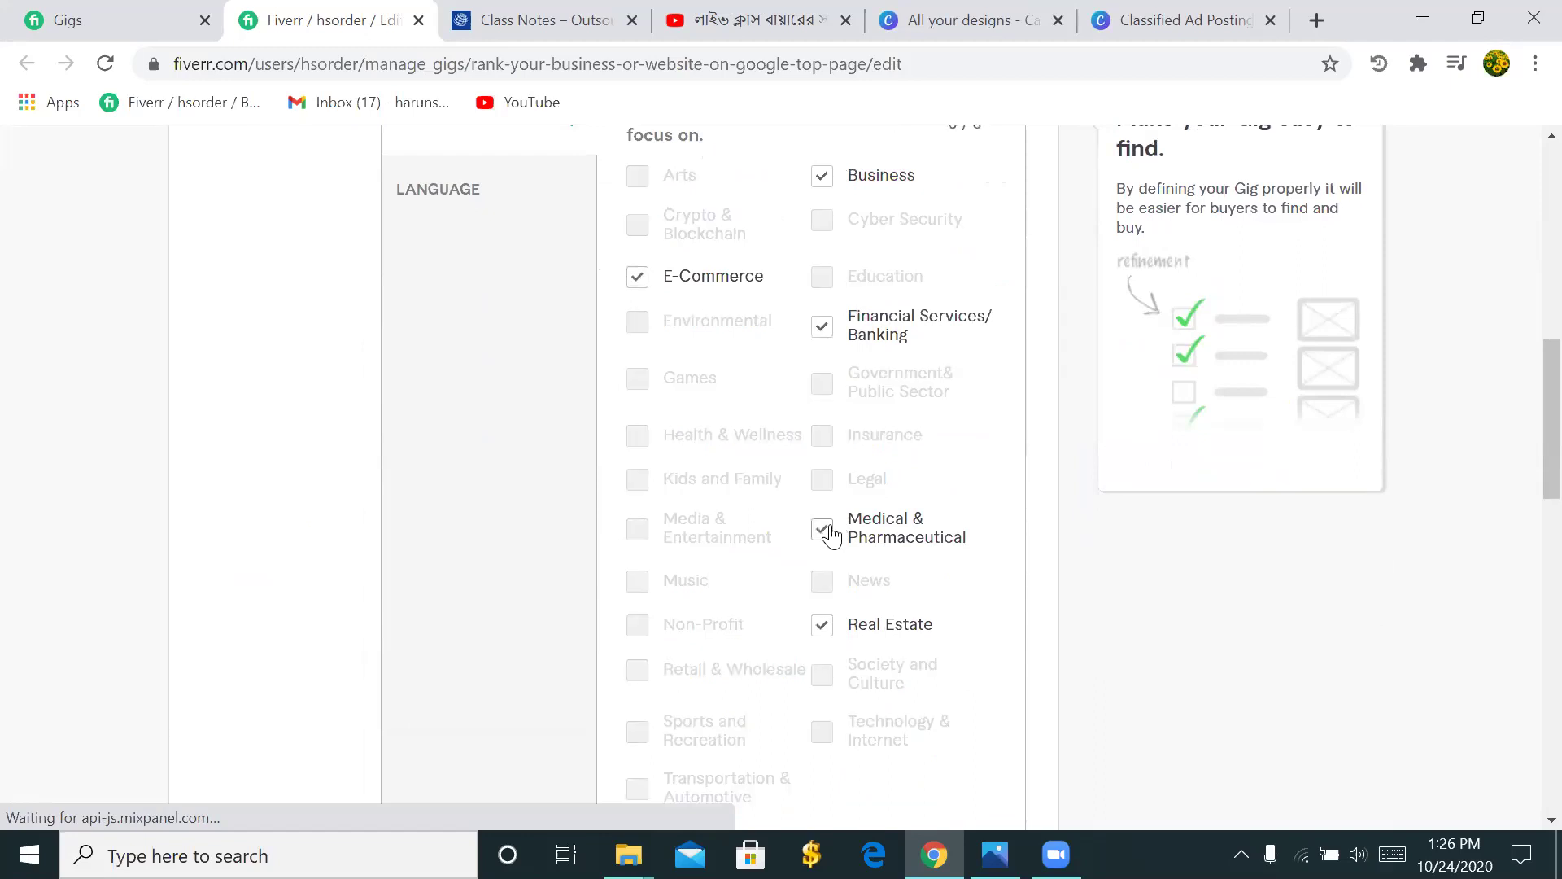
- Save the gig's overview section and recheck its title, category and service type
scroll(822, 512, "down", 9)
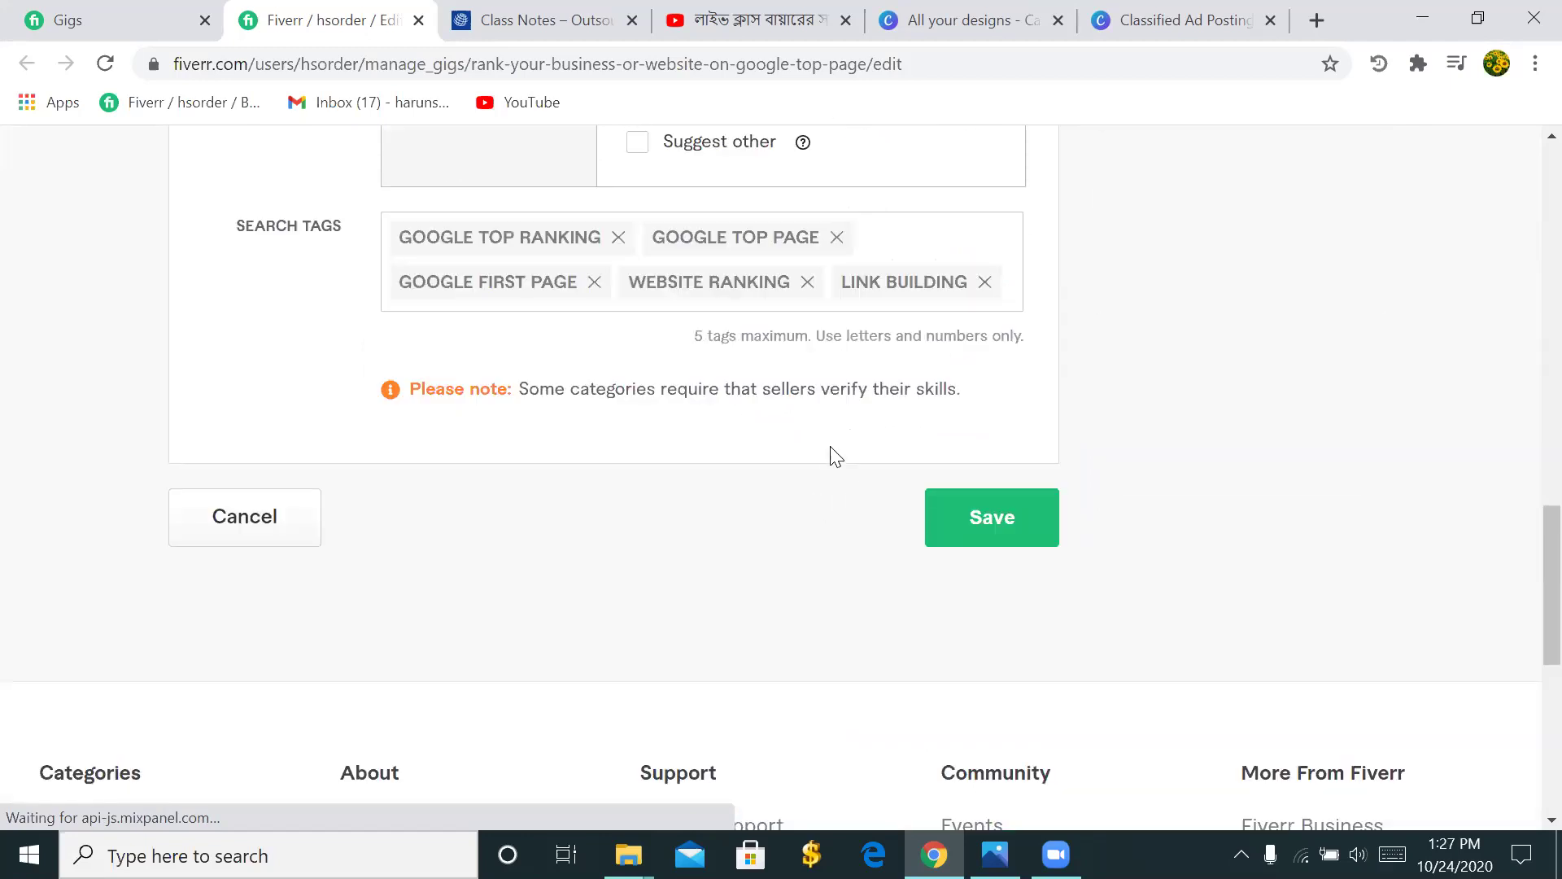
left_click(958, 502)
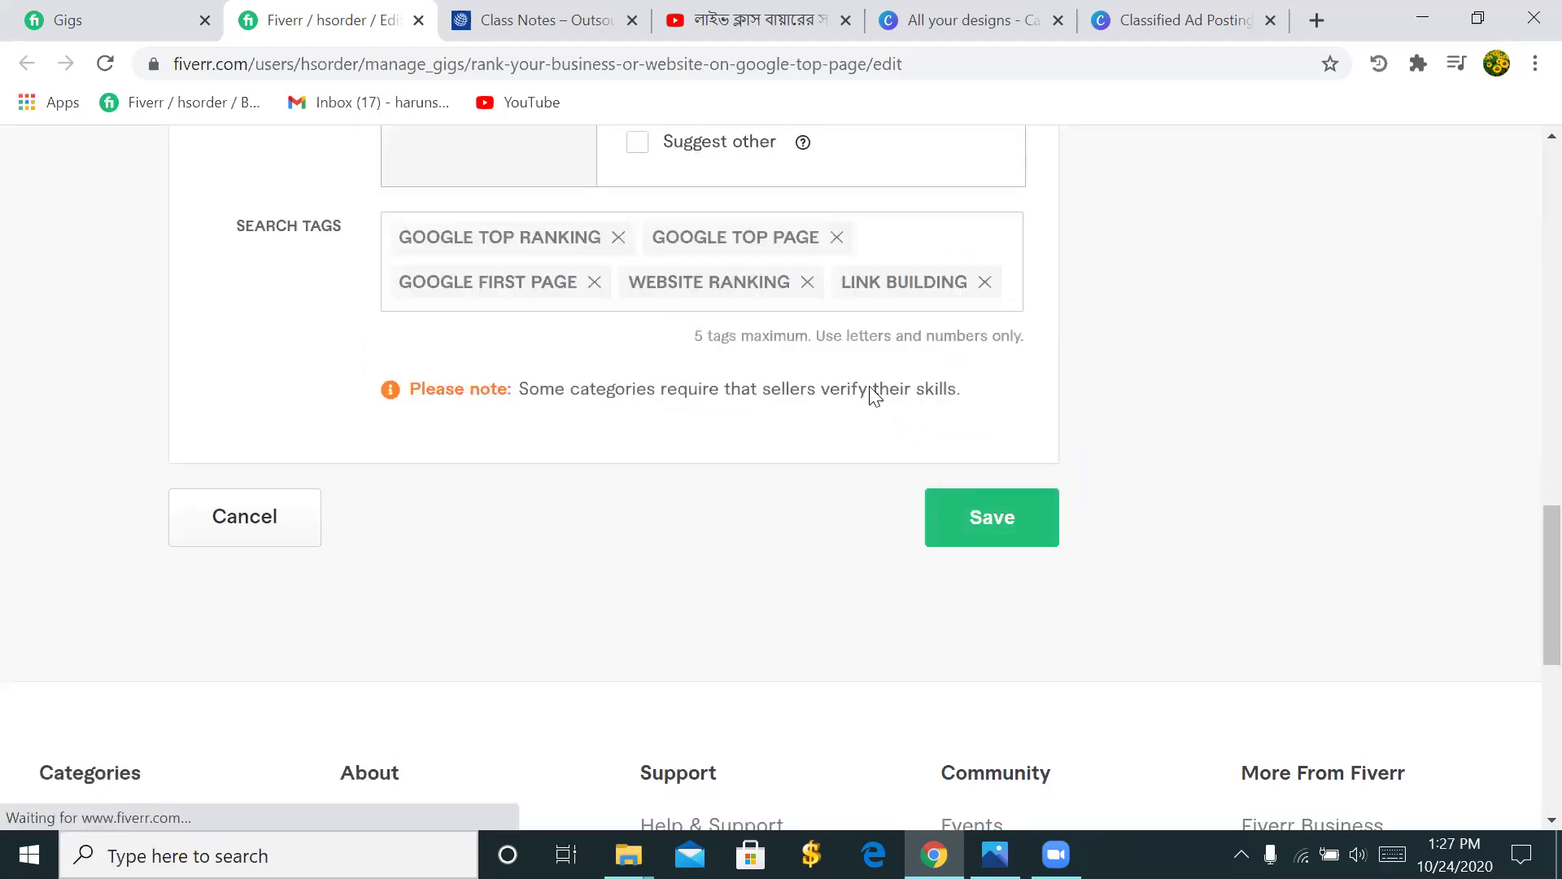
scroll(802, 358, "up", 15)
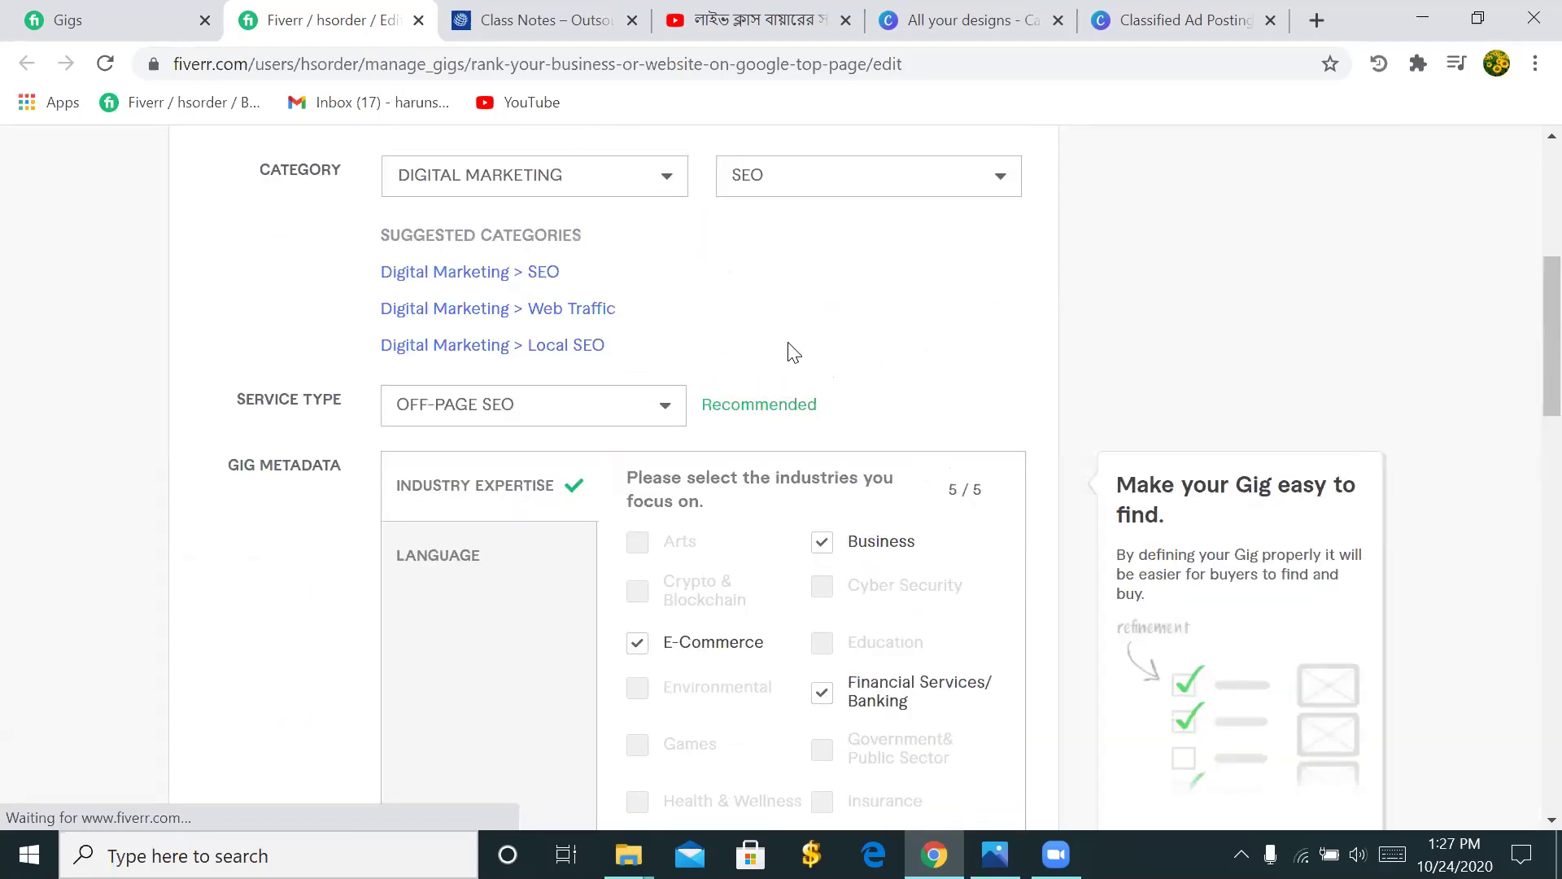
scroll(789, 354, "up", 5)
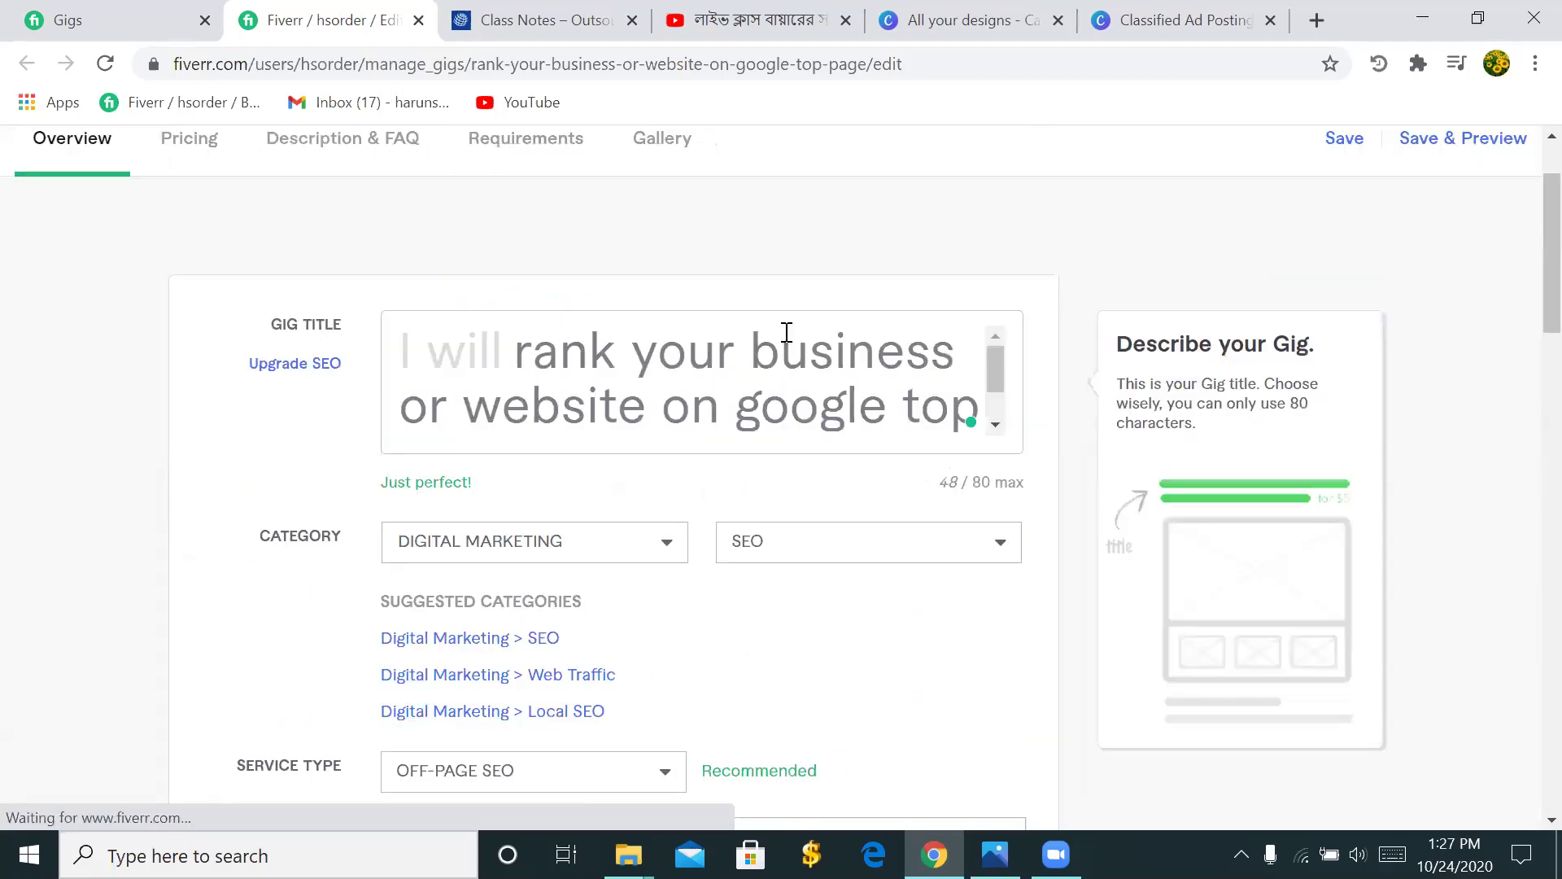
scroll(789, 328, "down", 1)
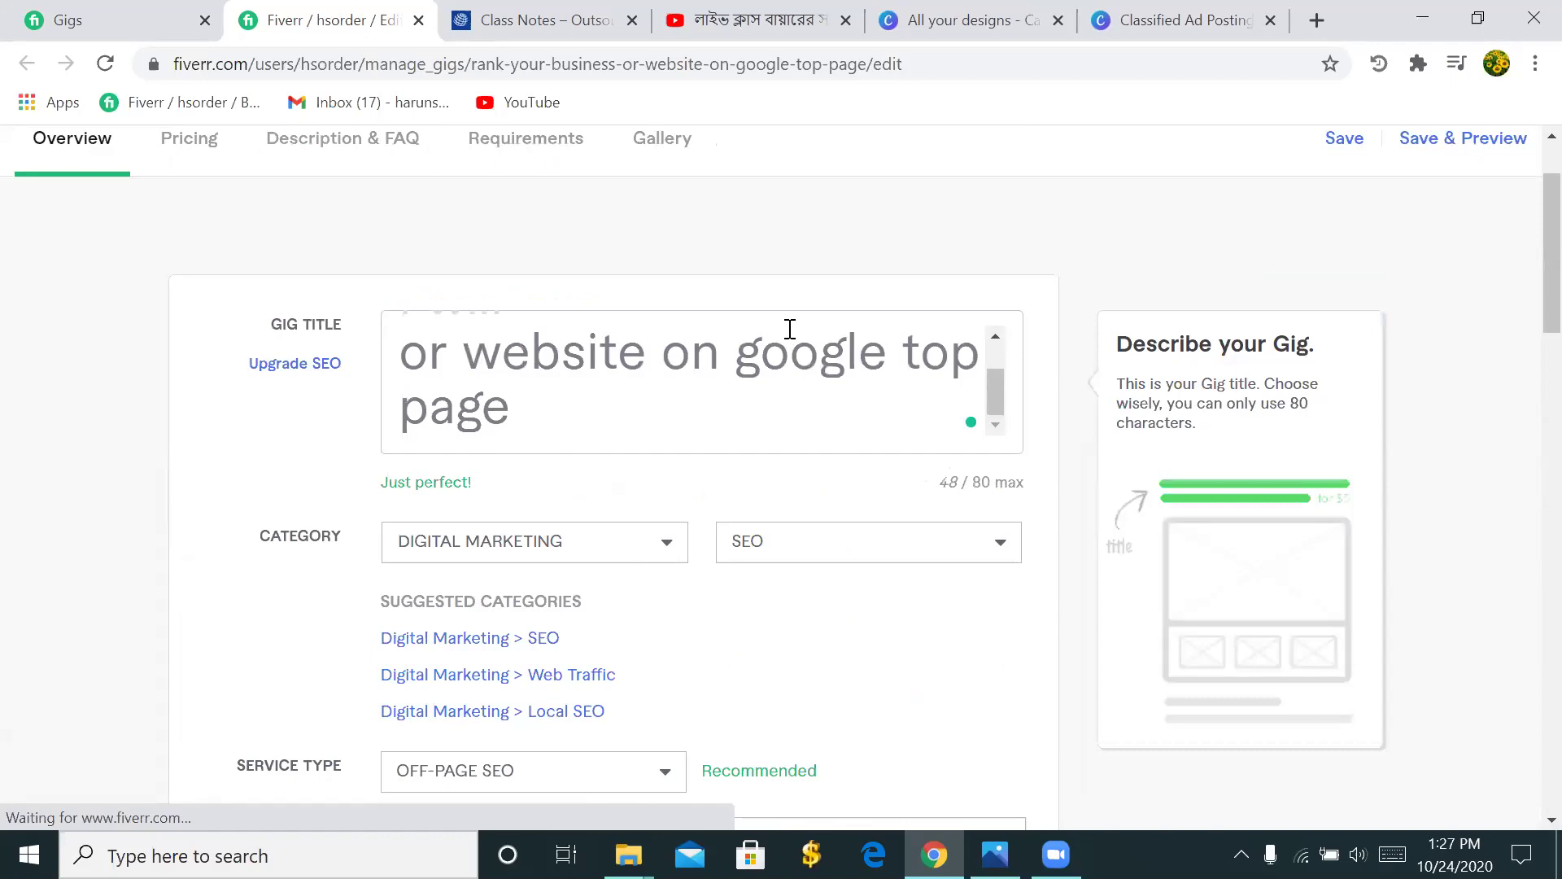
- Check the Google ranking gig's industry expertise selections and its five search tags
scroll(789, 328, "down", 10)
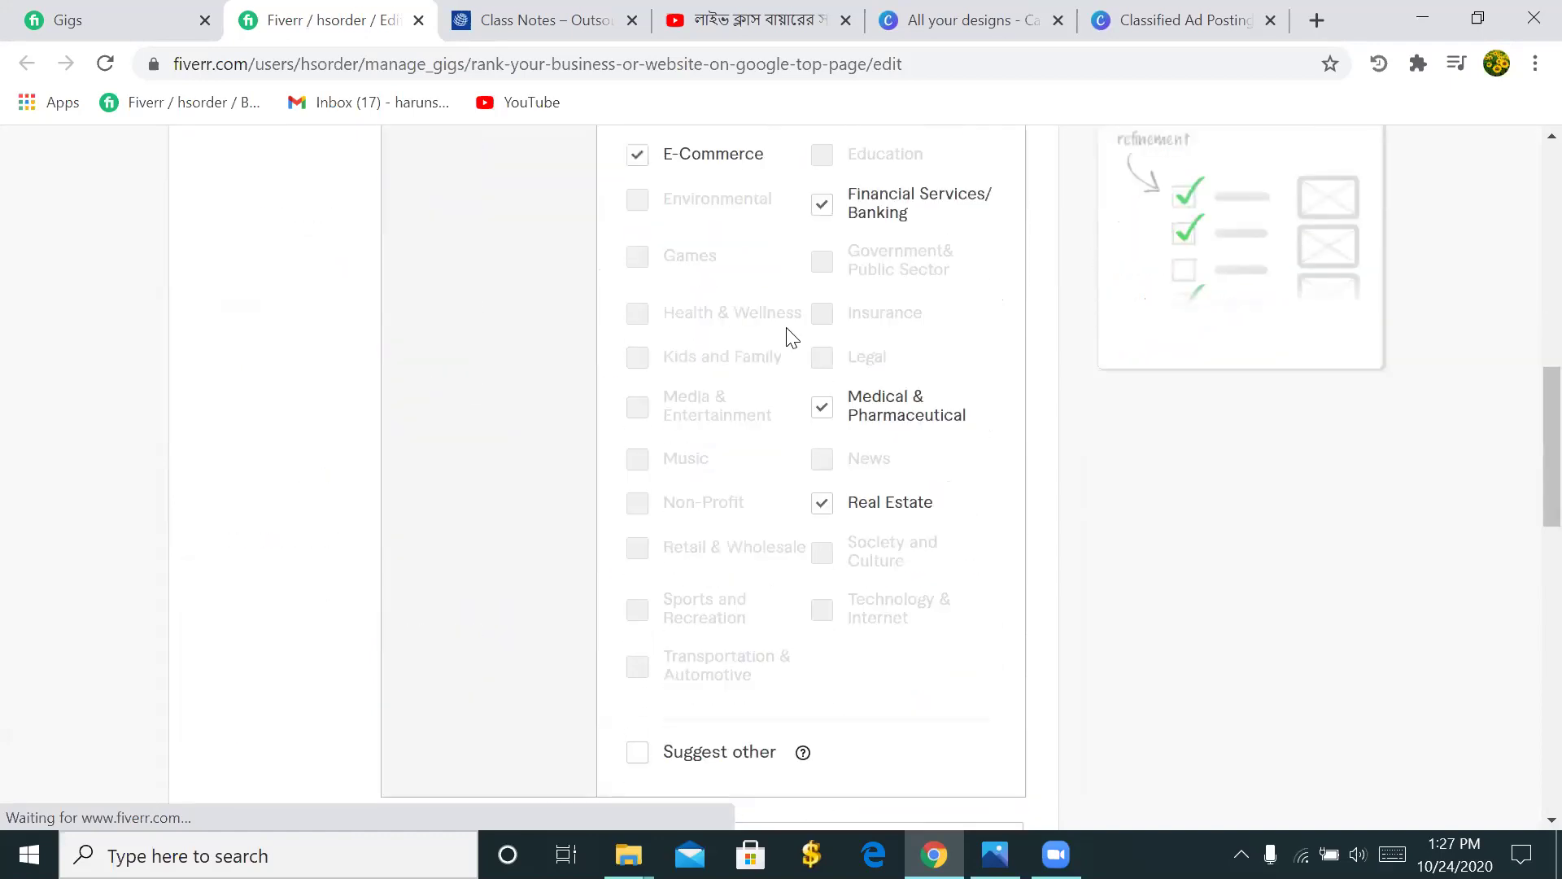
scroll(792, 336, "down", 4)
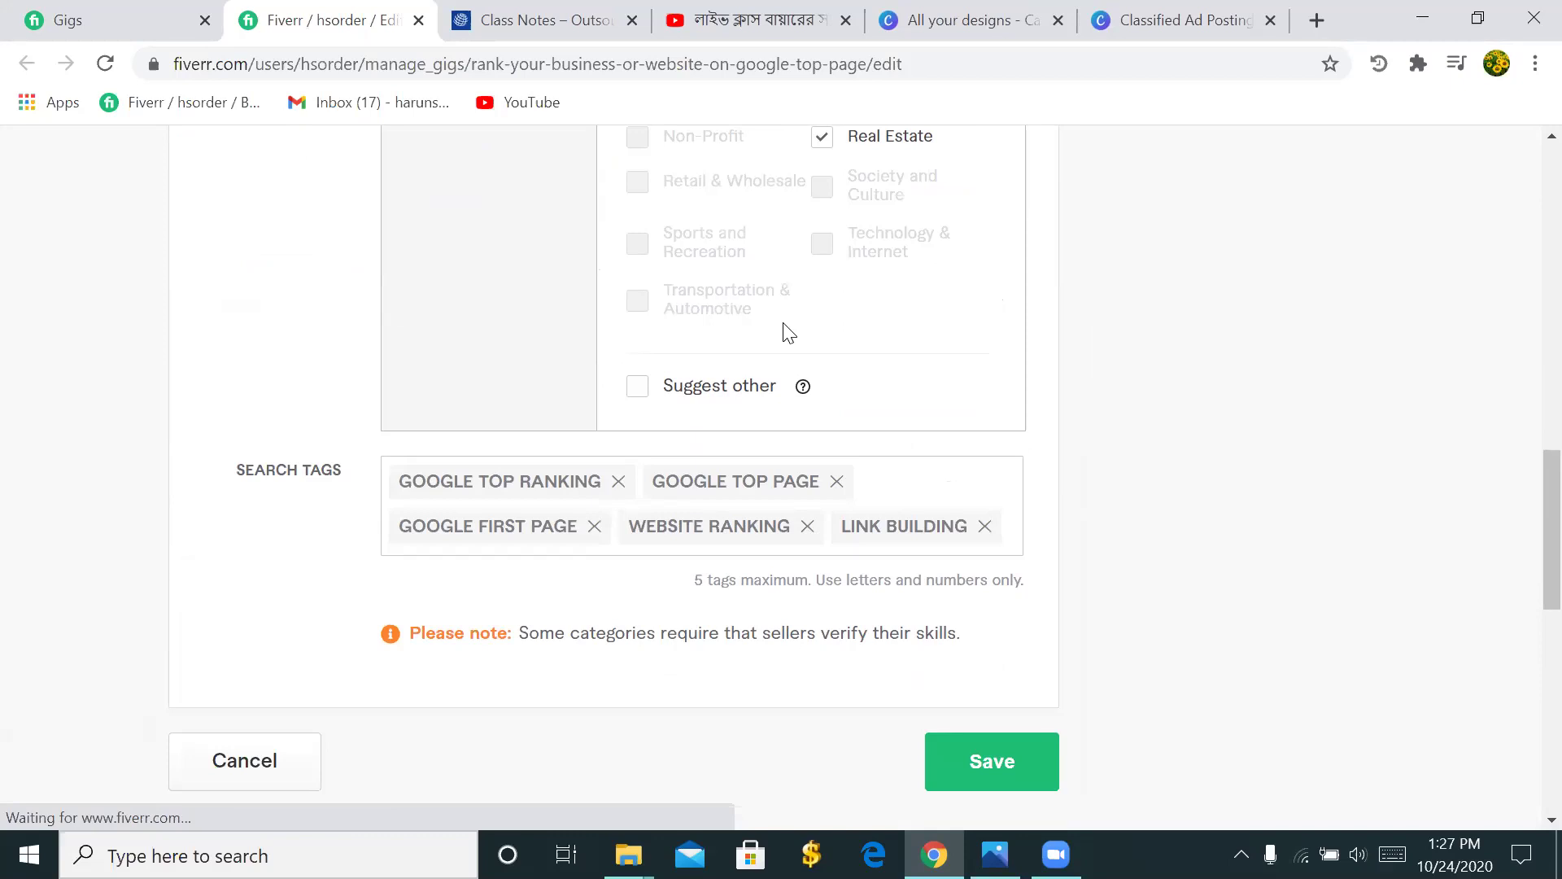
scroll(788, 326, "up", 4)
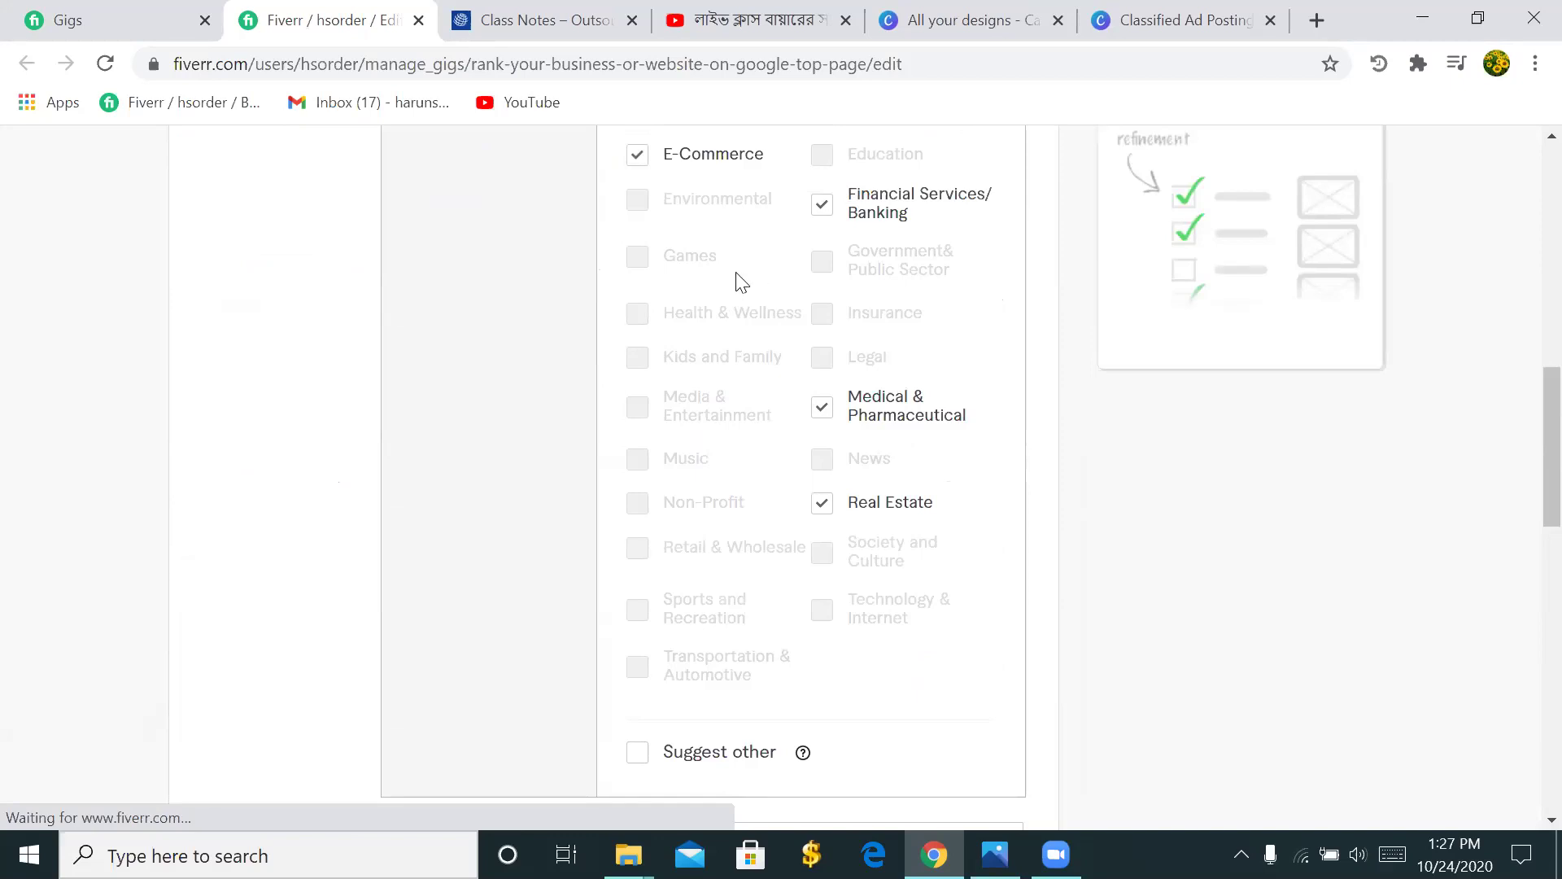
- Switch to Canva and compare the Classified Ad Posting USA Top Site design with its exported PNG in Photos
left_click(917, 8)
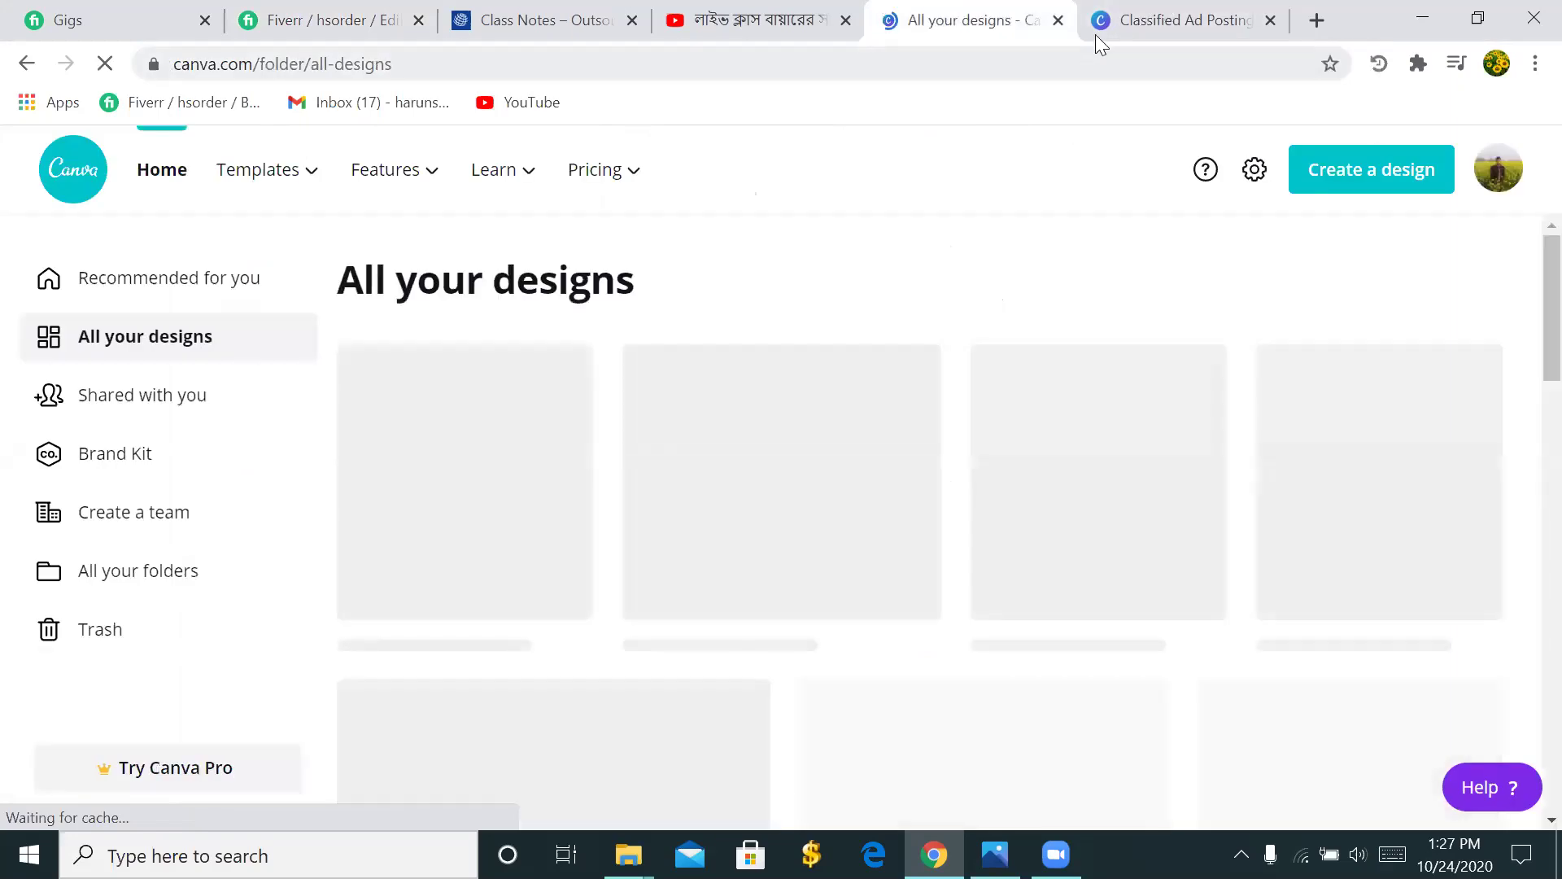
left_click(1123, 12)
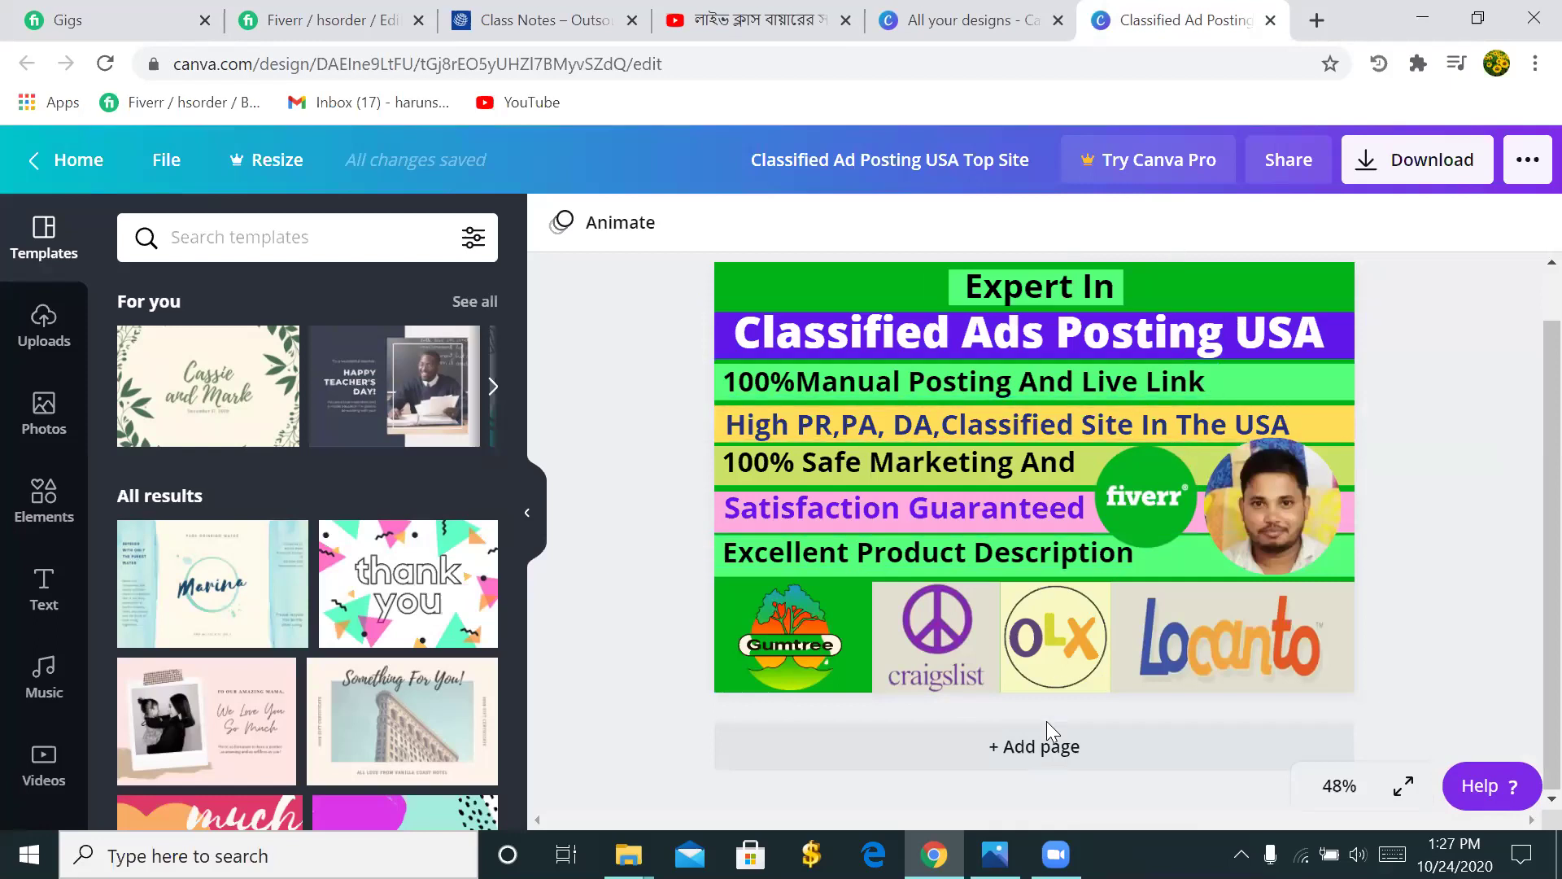
left_click(994, 854)
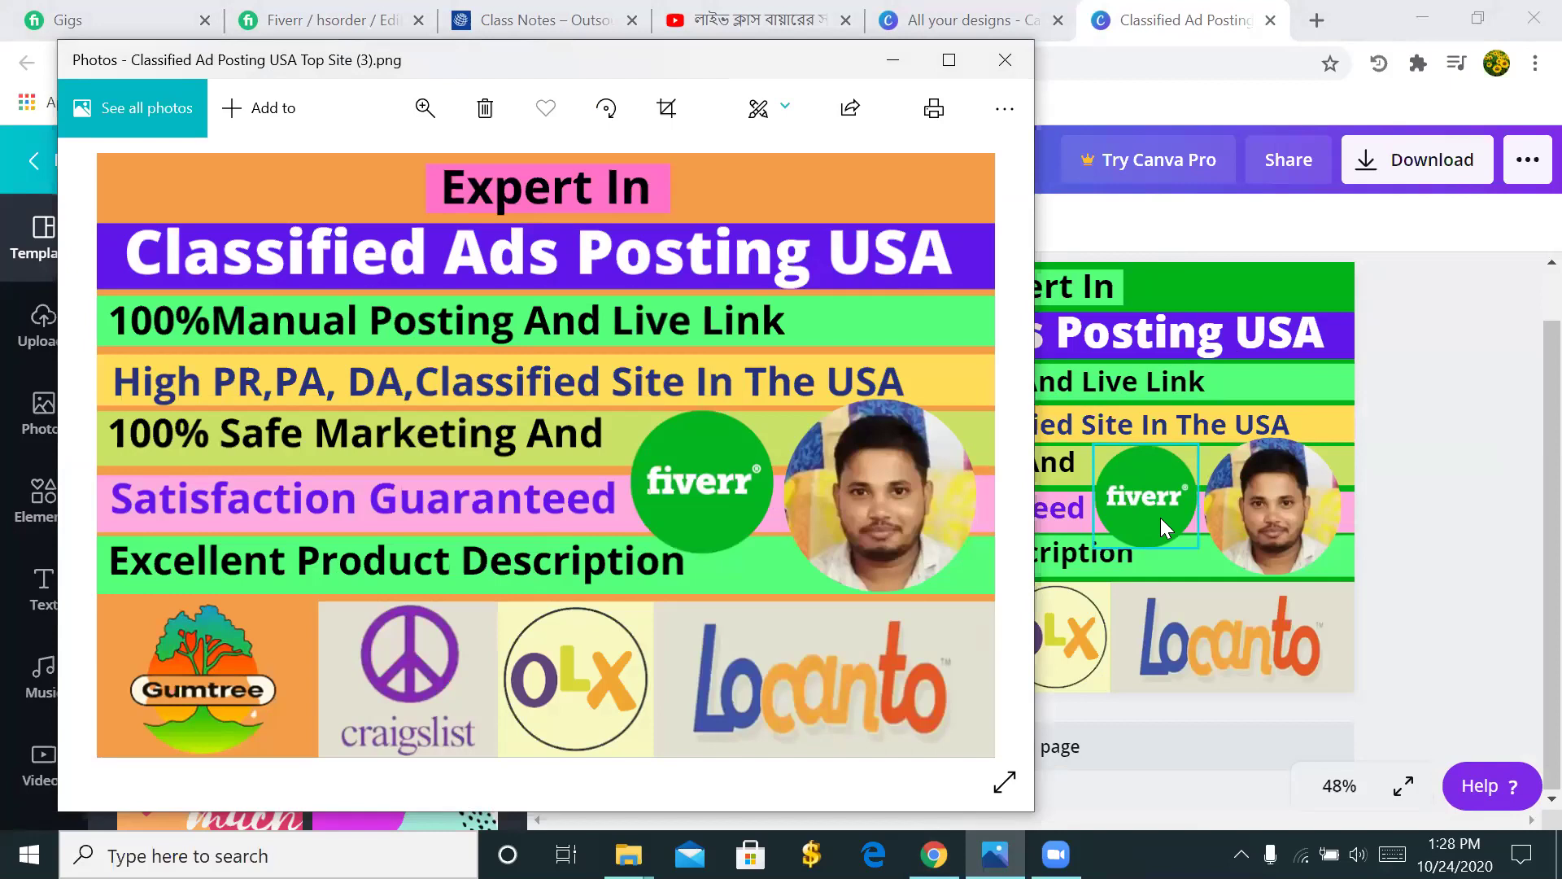
left_click(1117, 218)
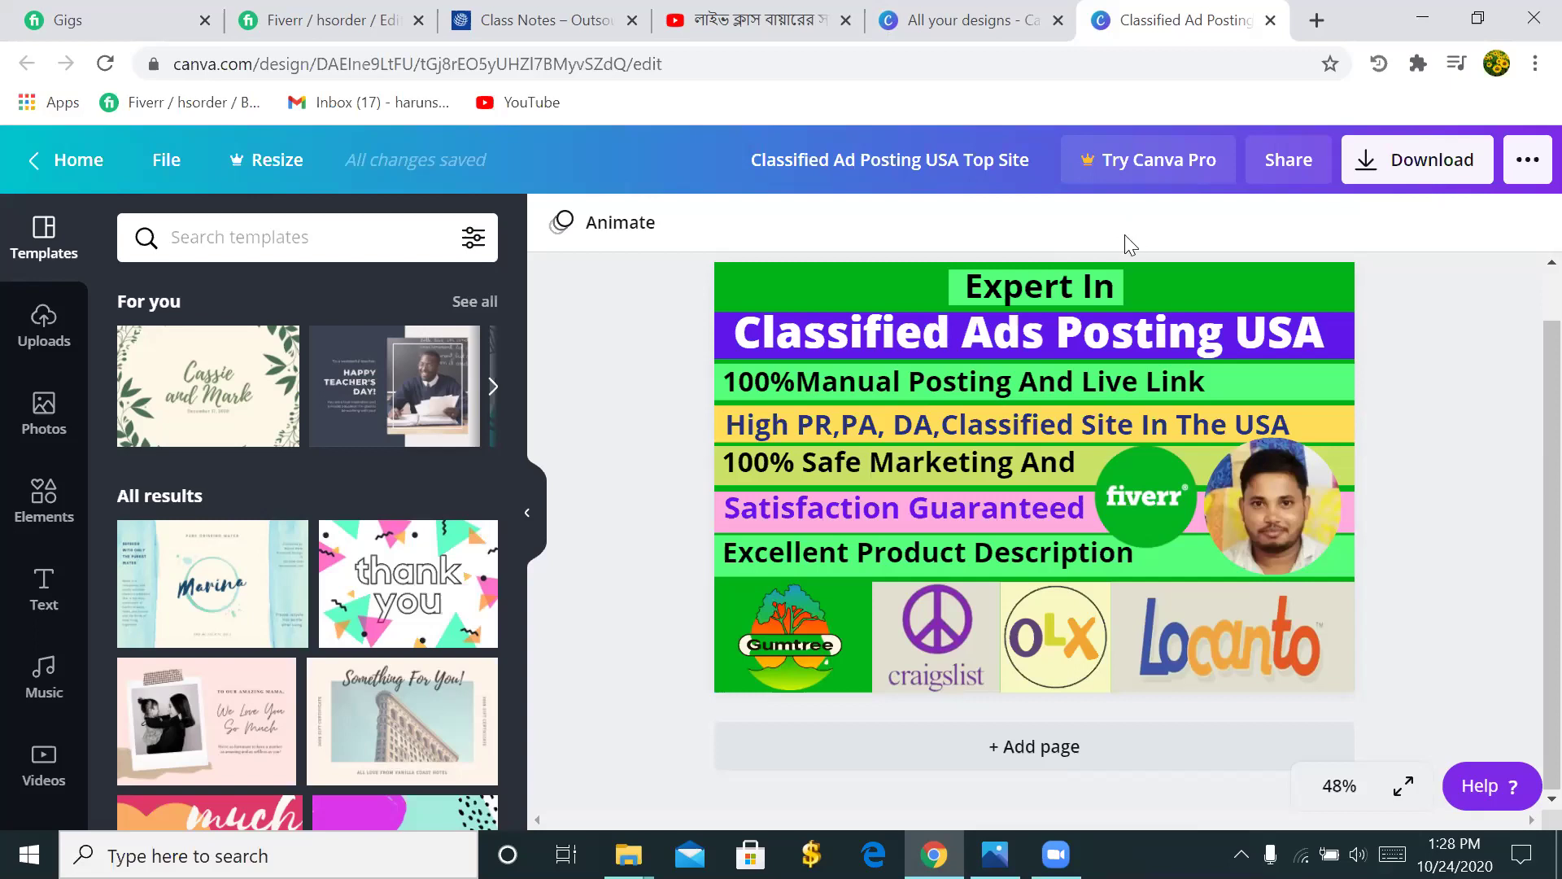
- Return to the Google ranking gig's editor on Fiverr, save the gig and open its preview
left_click(387, 15)
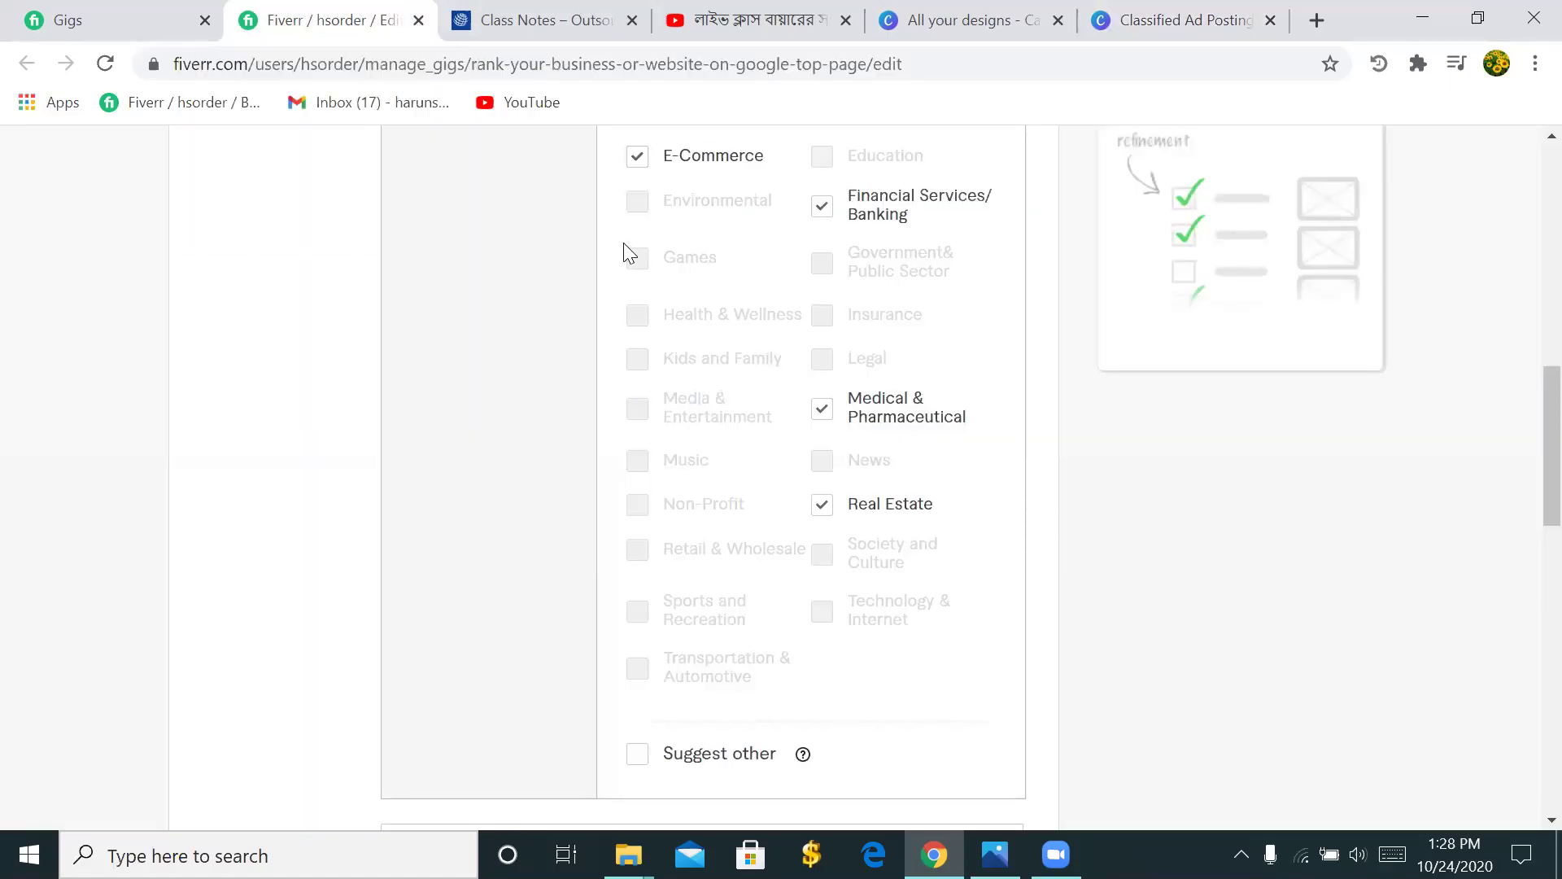
scroll(623, 243, "up", 10)
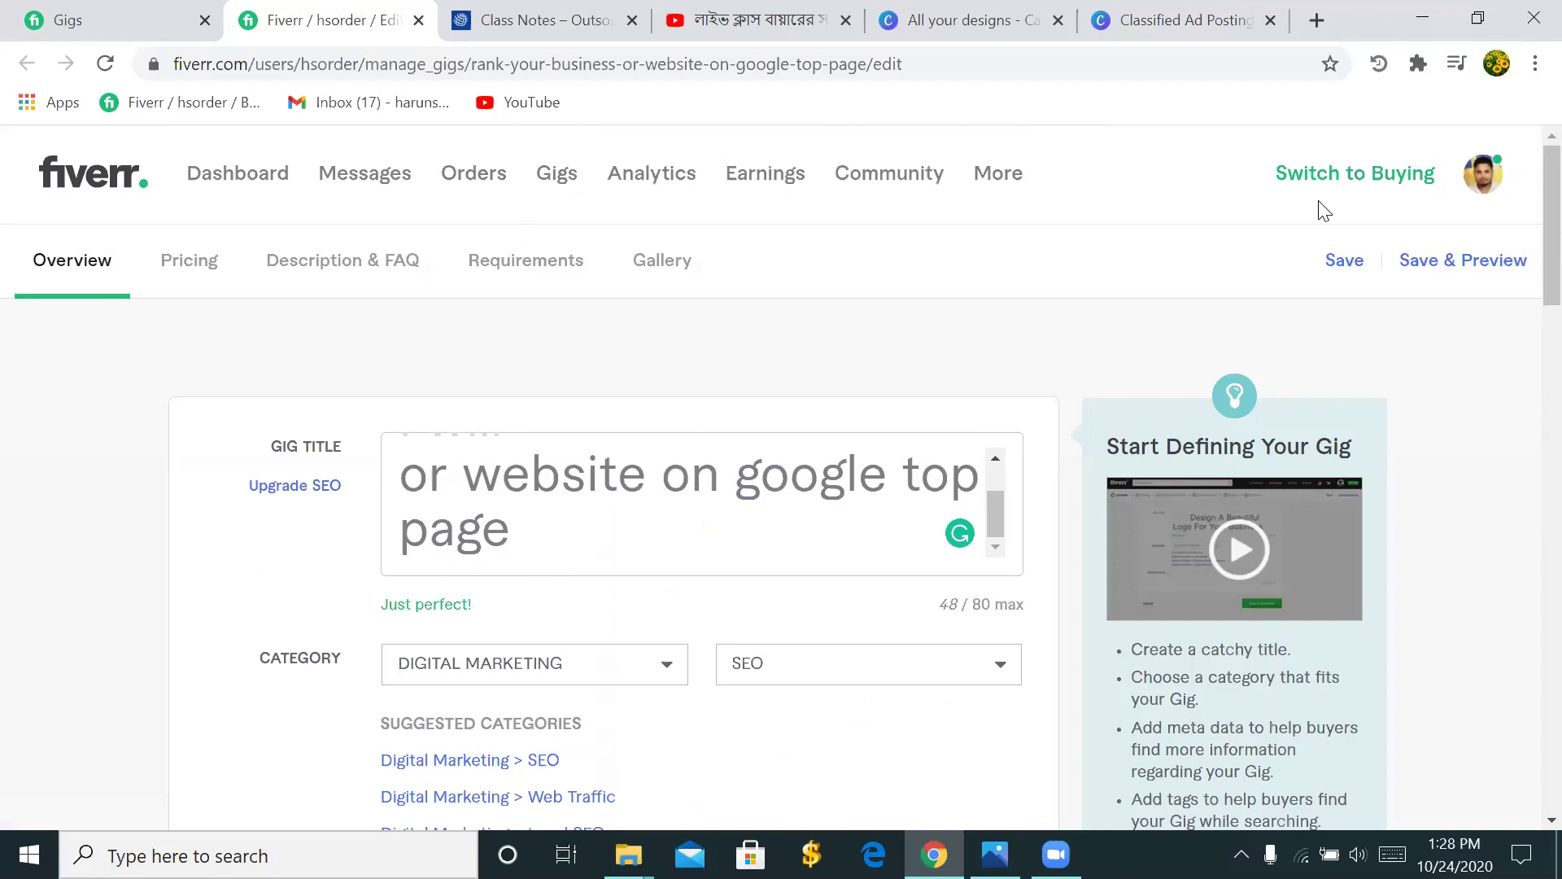
left_click(798, 477)
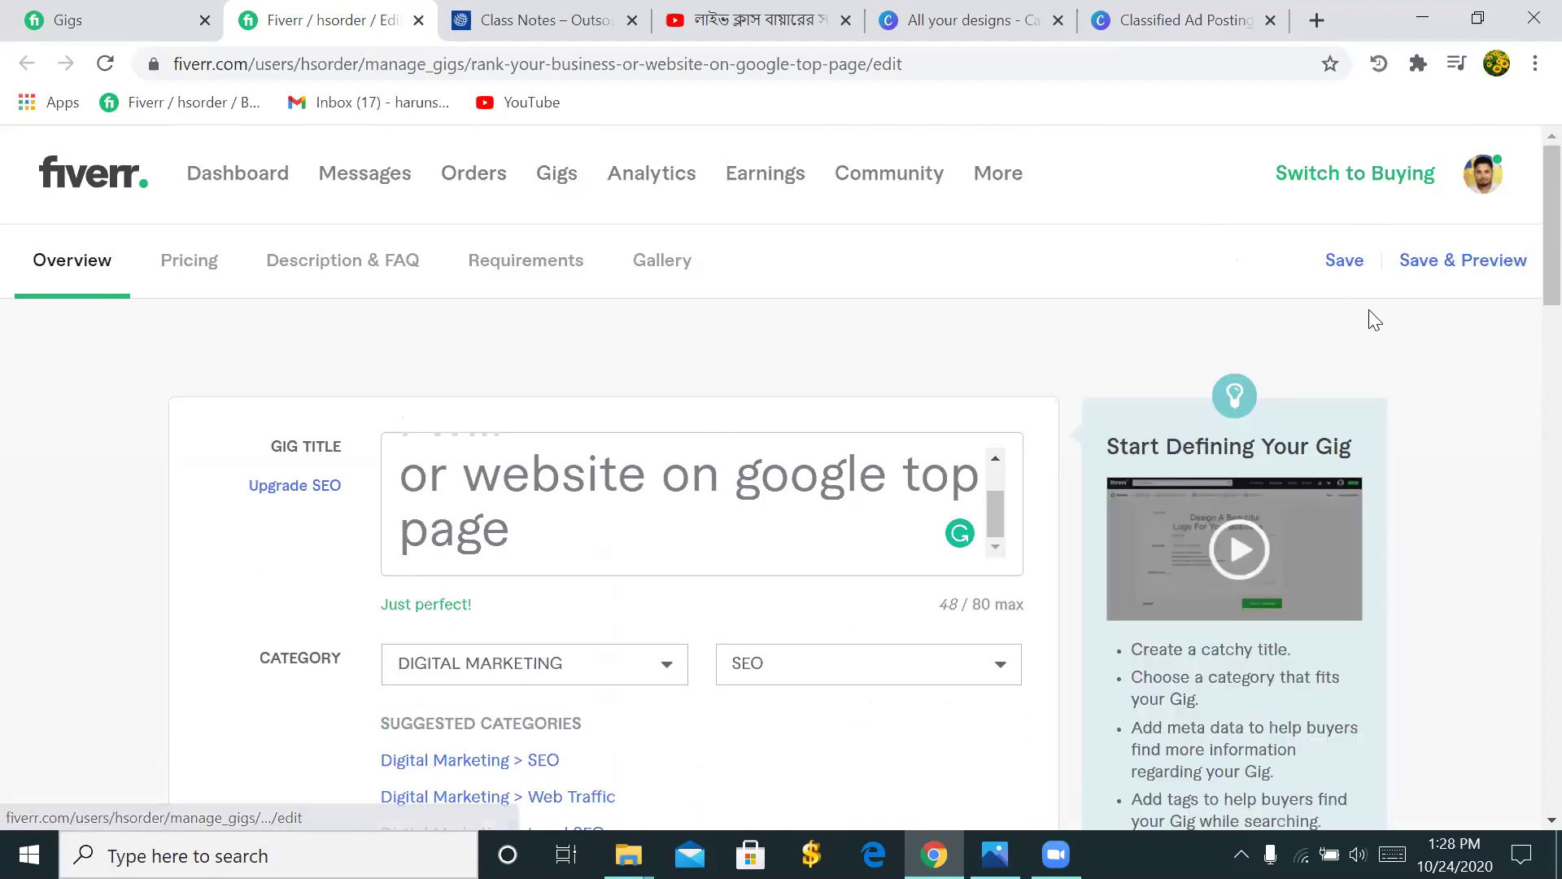
left_click(1436, 262)
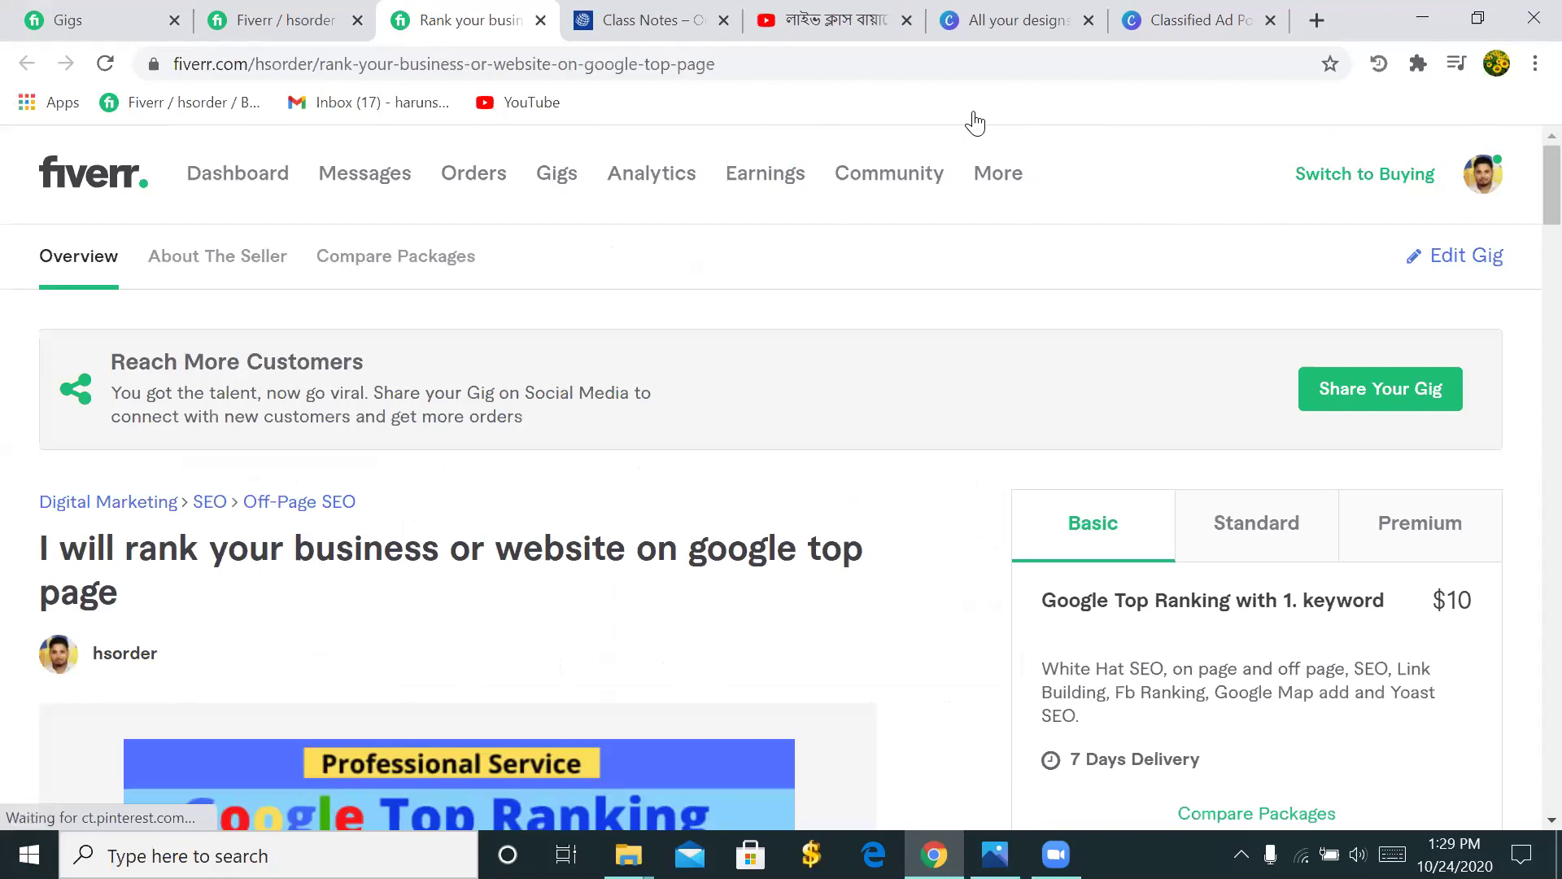
- Review the previewed gig's title, category path, gallery images, Basic package and service description
scroll(900, 540, "down", 7)
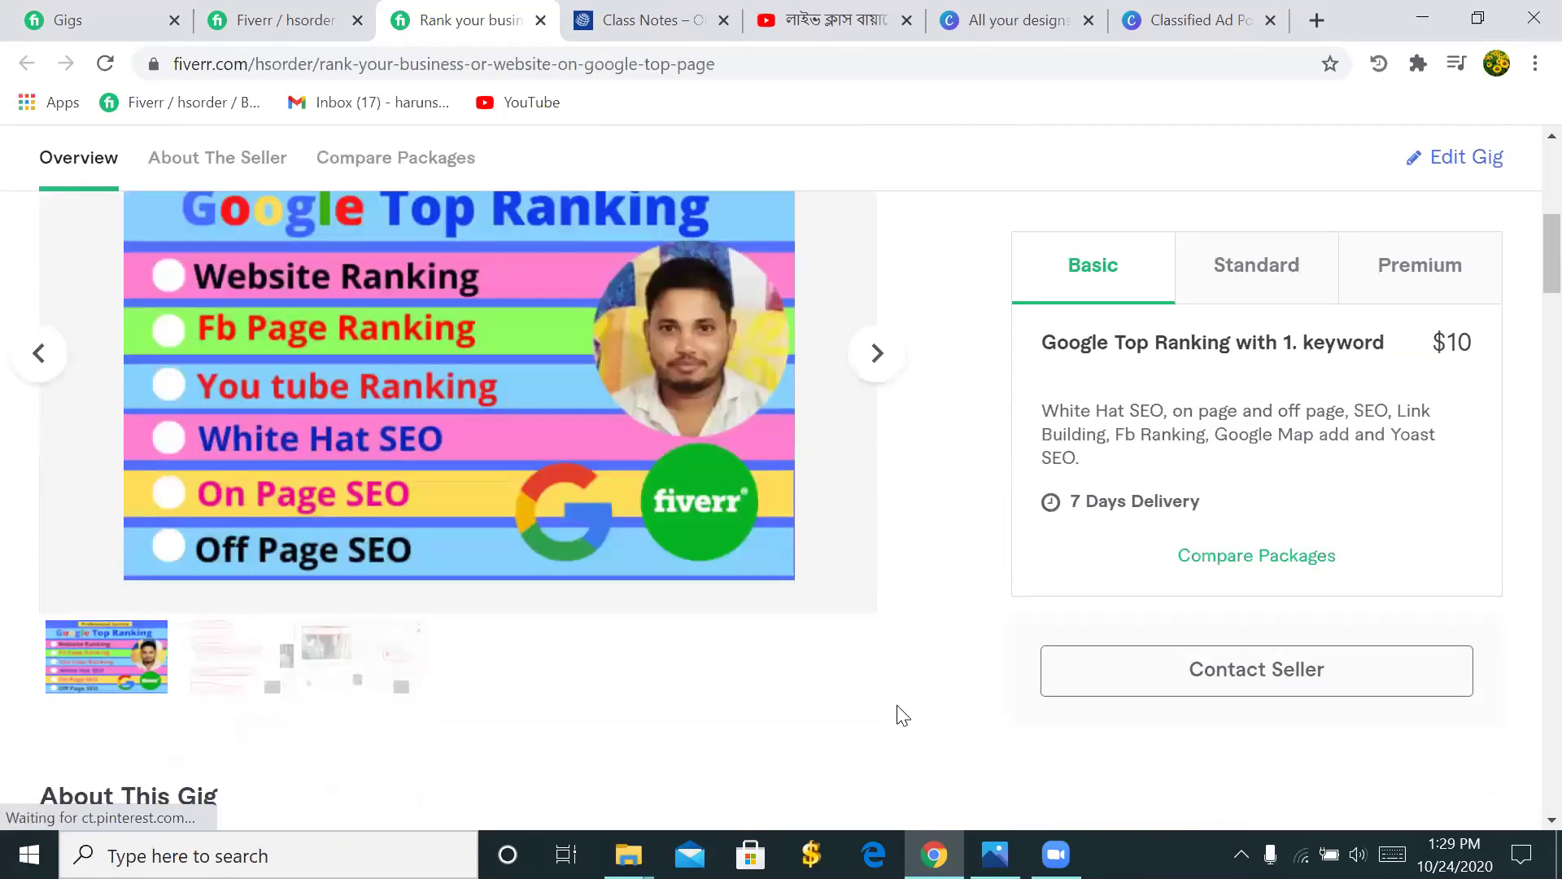
scroll(1184, 427, "up", 7)
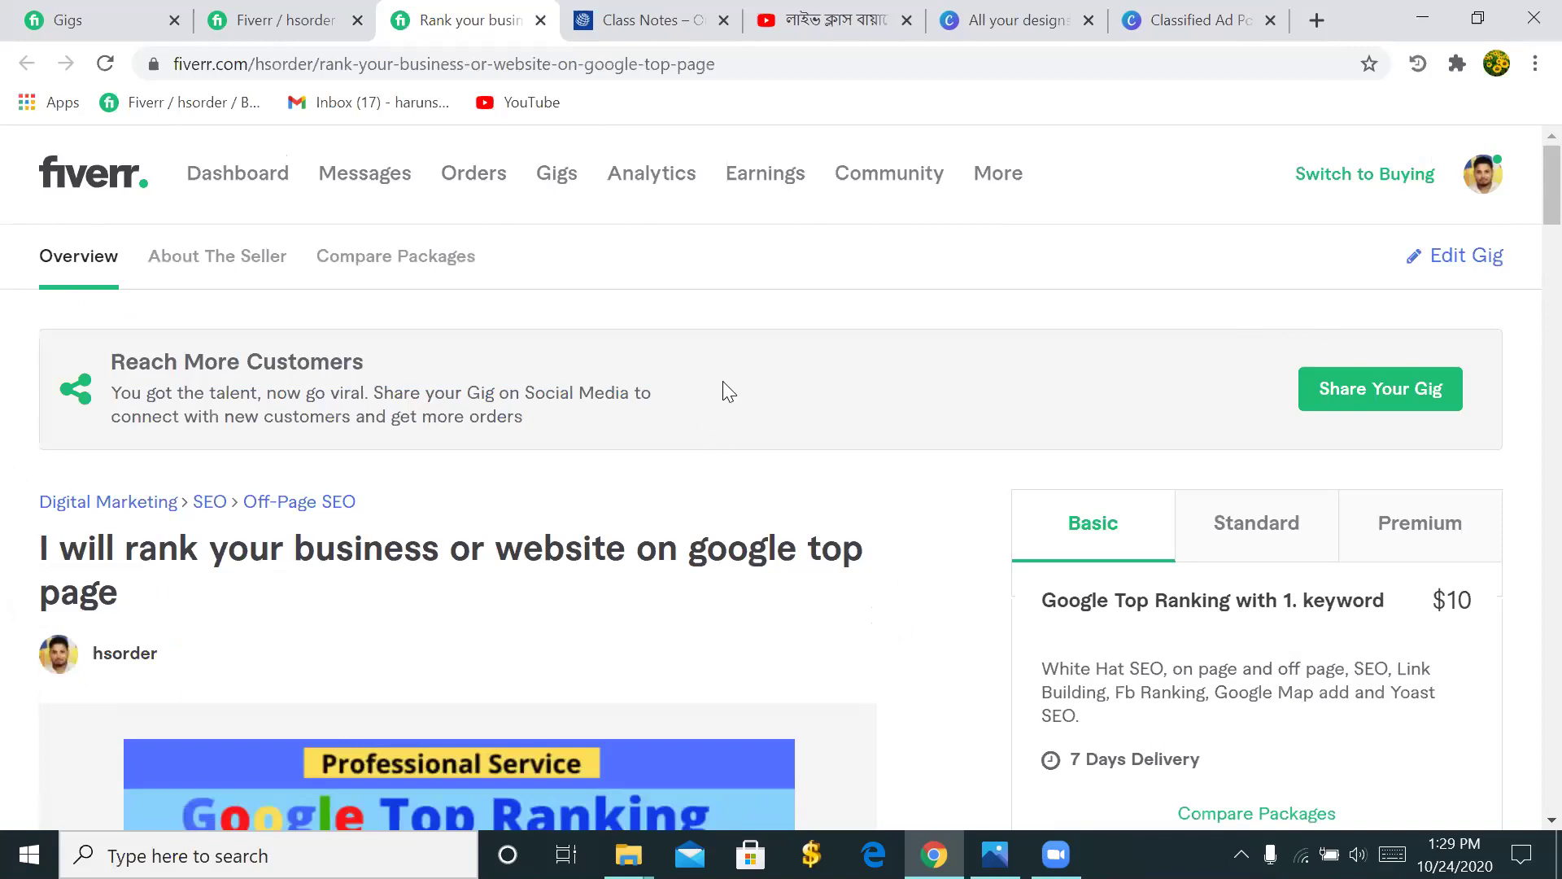
scroll(732, 454, "down", 12)
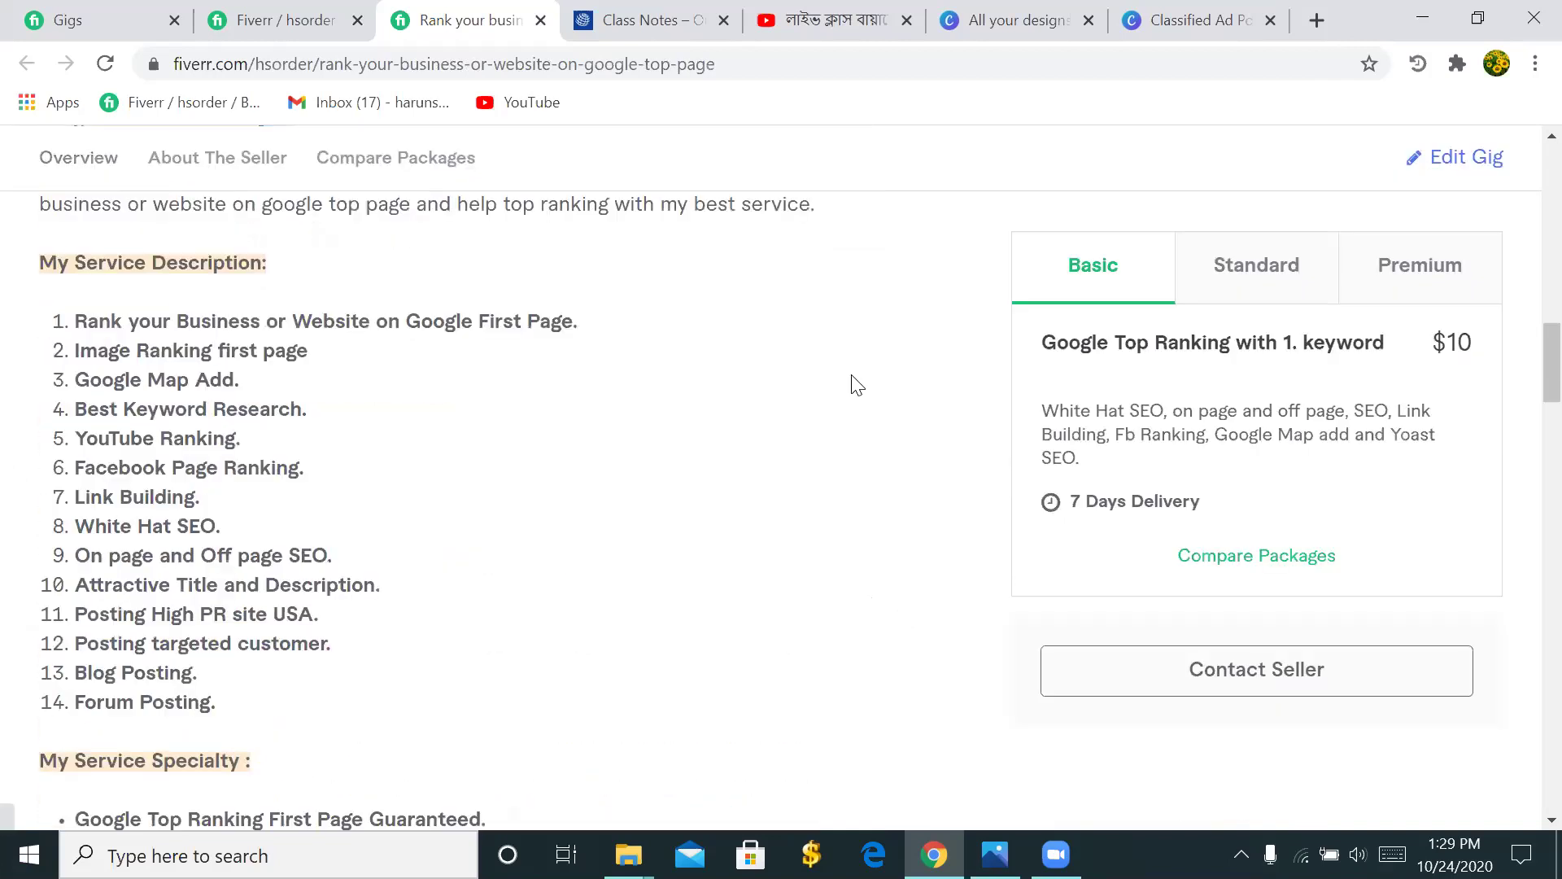
scroll(1311, 293, "up", 12)
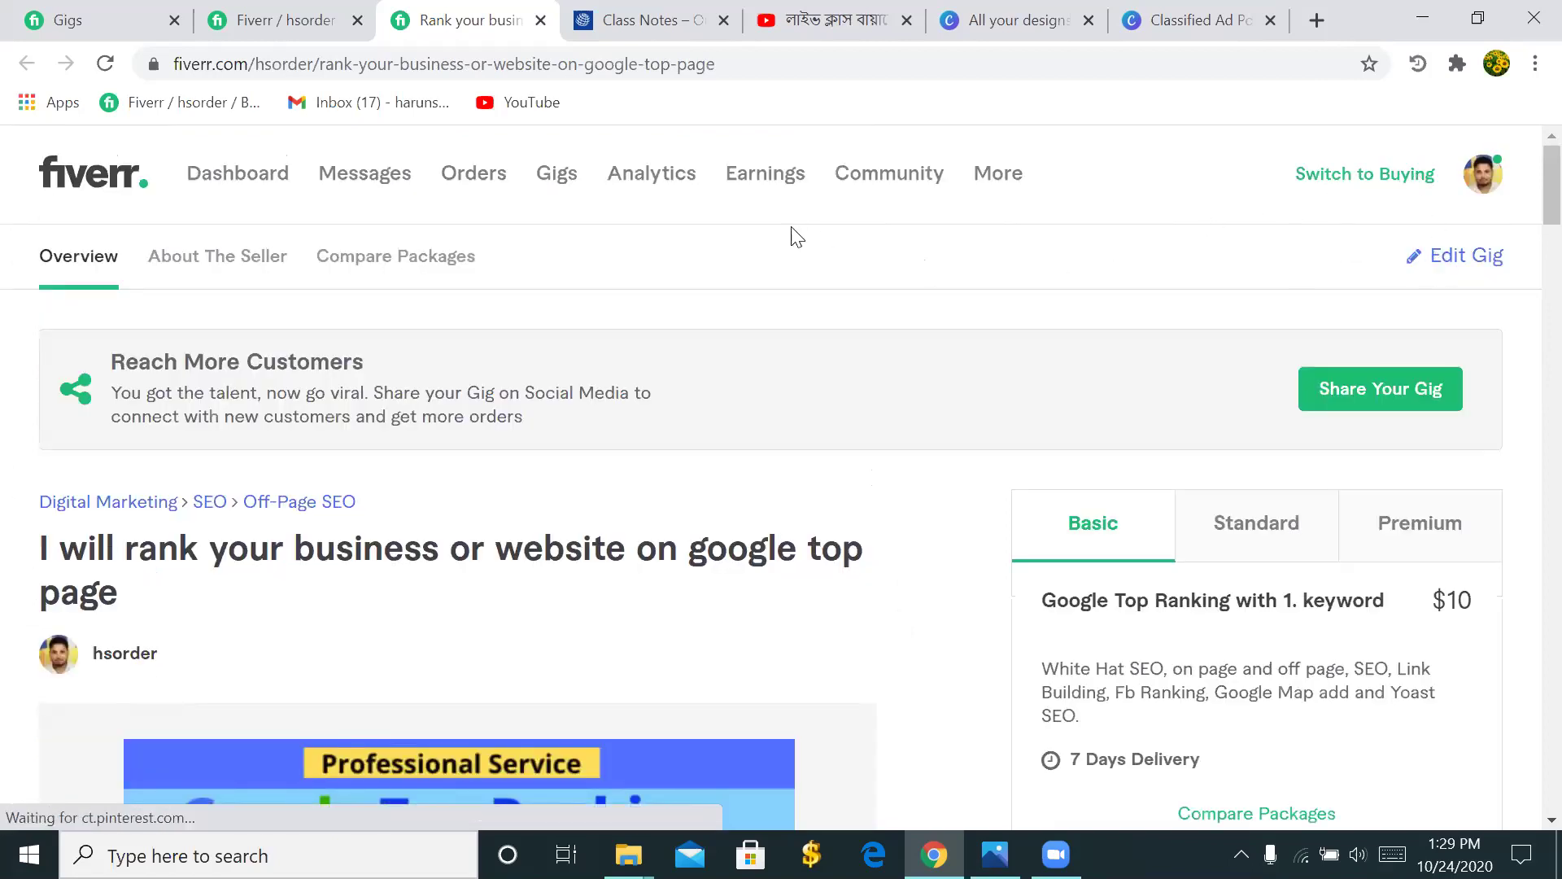
- Activate the paused gig "rank your business or website on google top page" from the gigs list
left_click(549, 173)
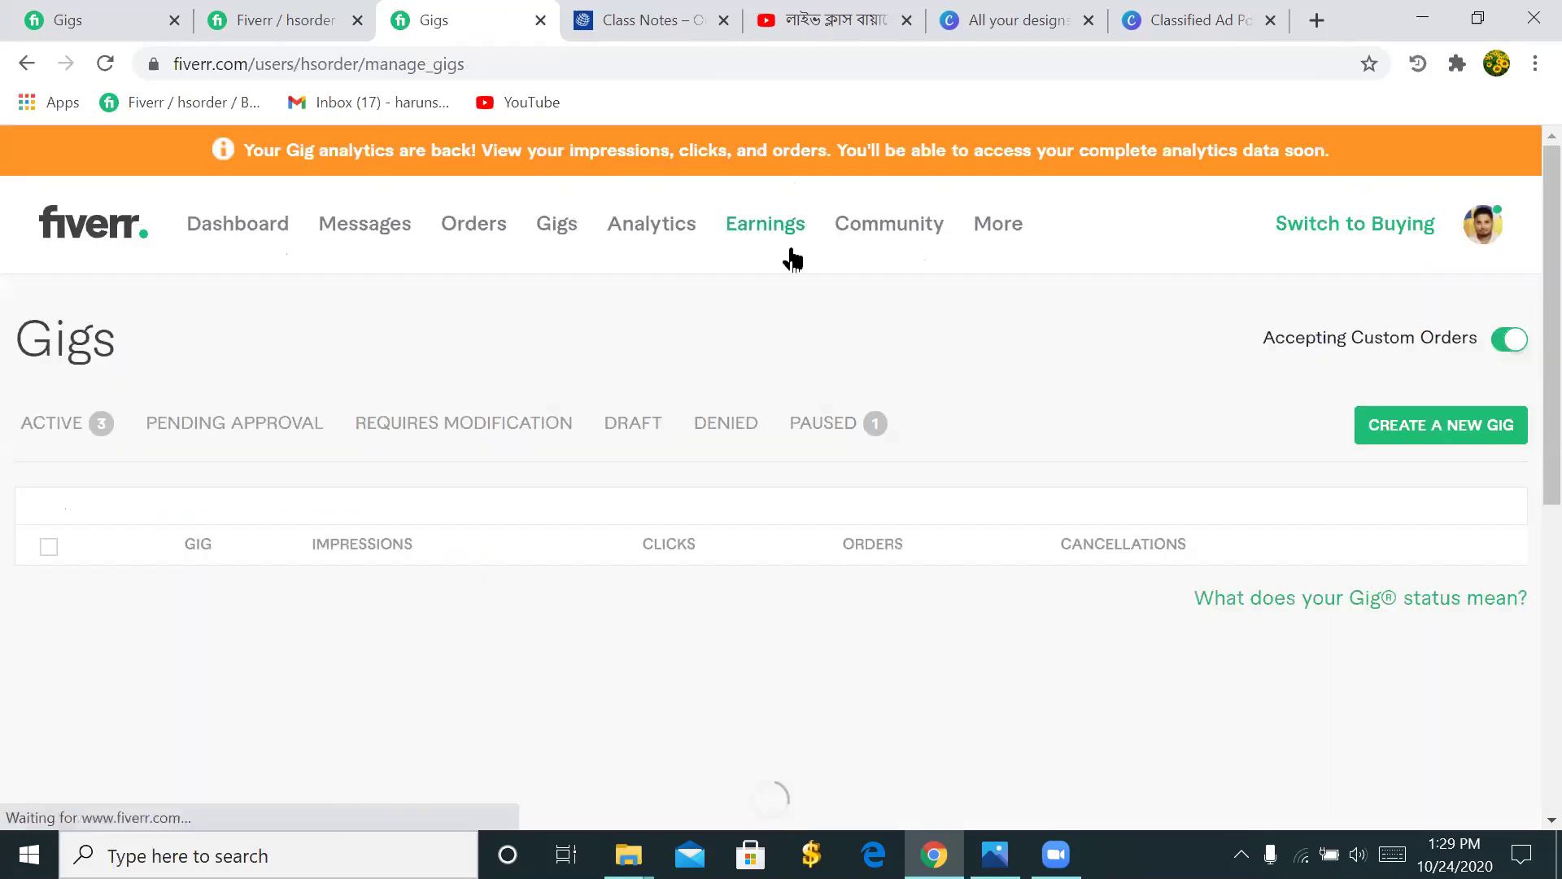
scroll(809, 407, "down", 1)
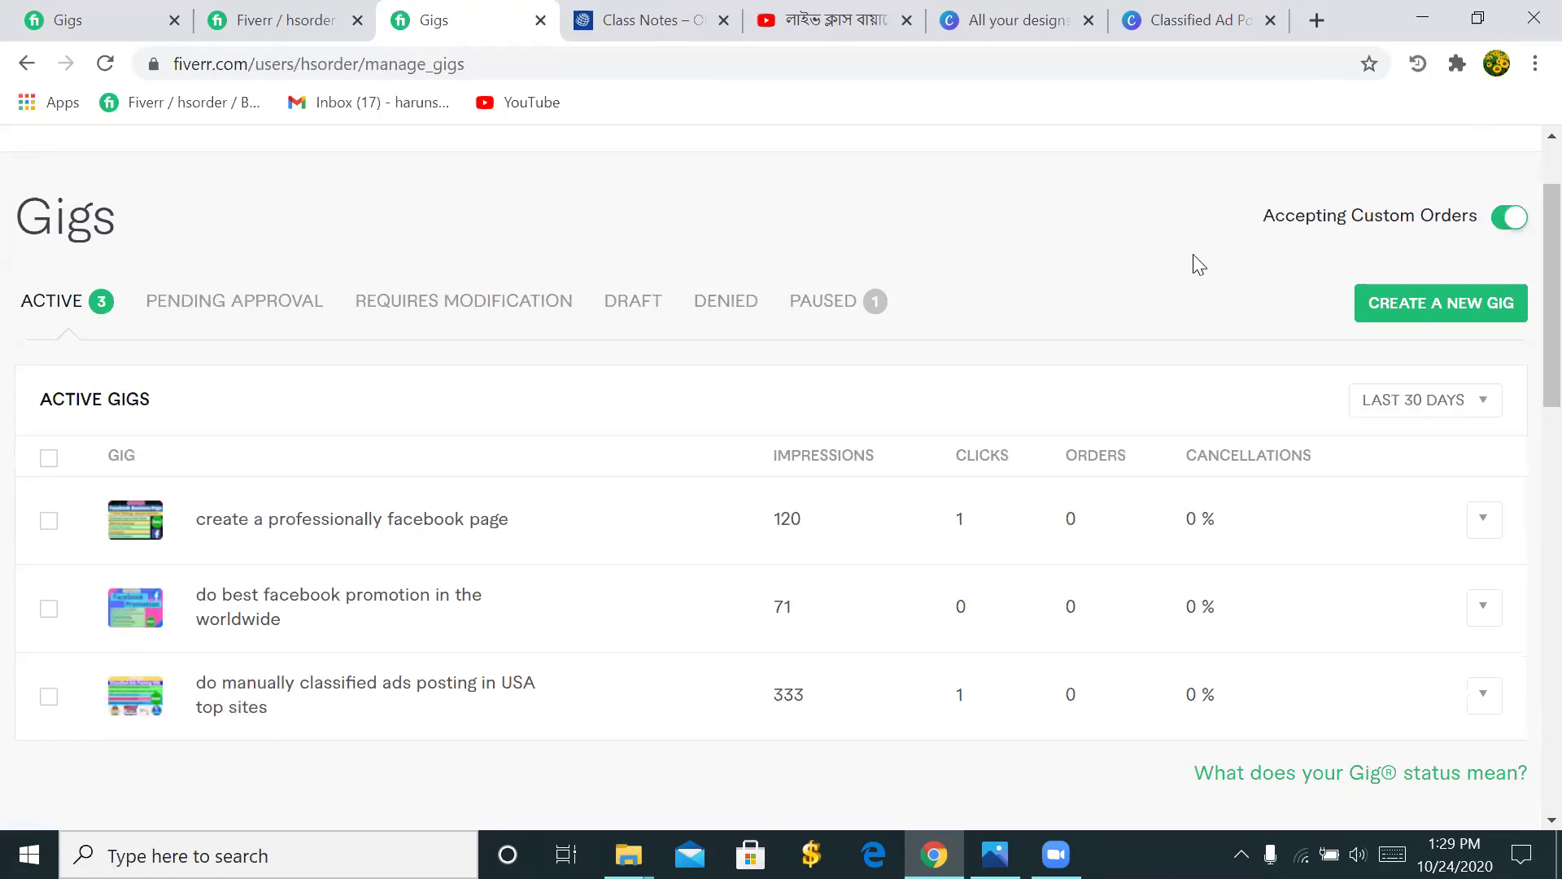
scroll(1017, 390, "up", 1)
left_click(864, 423)
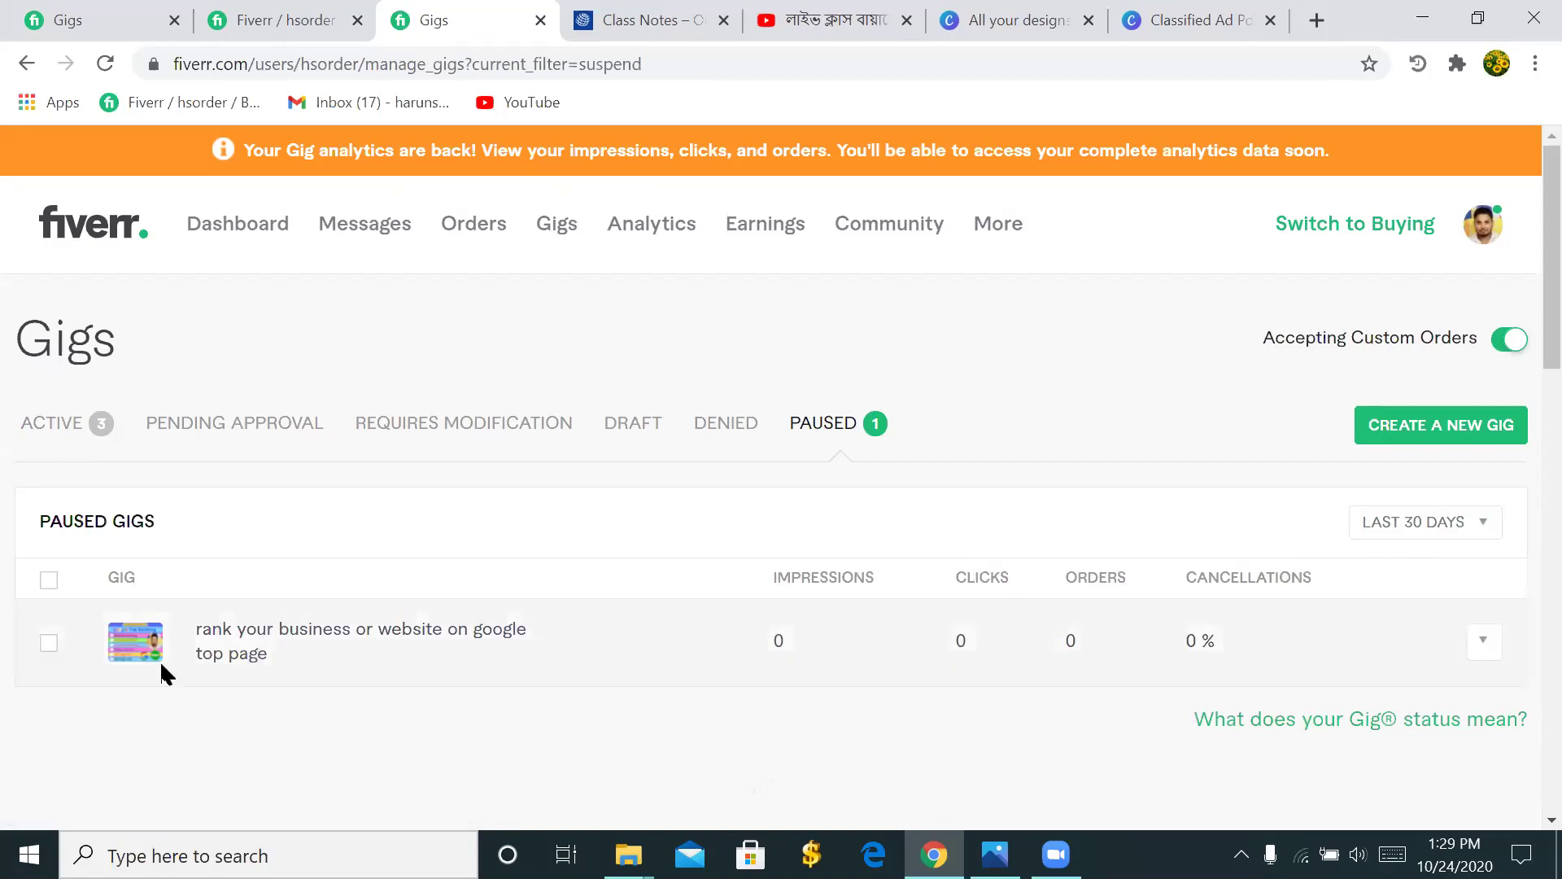
scroll(403, 602, "down", 1)
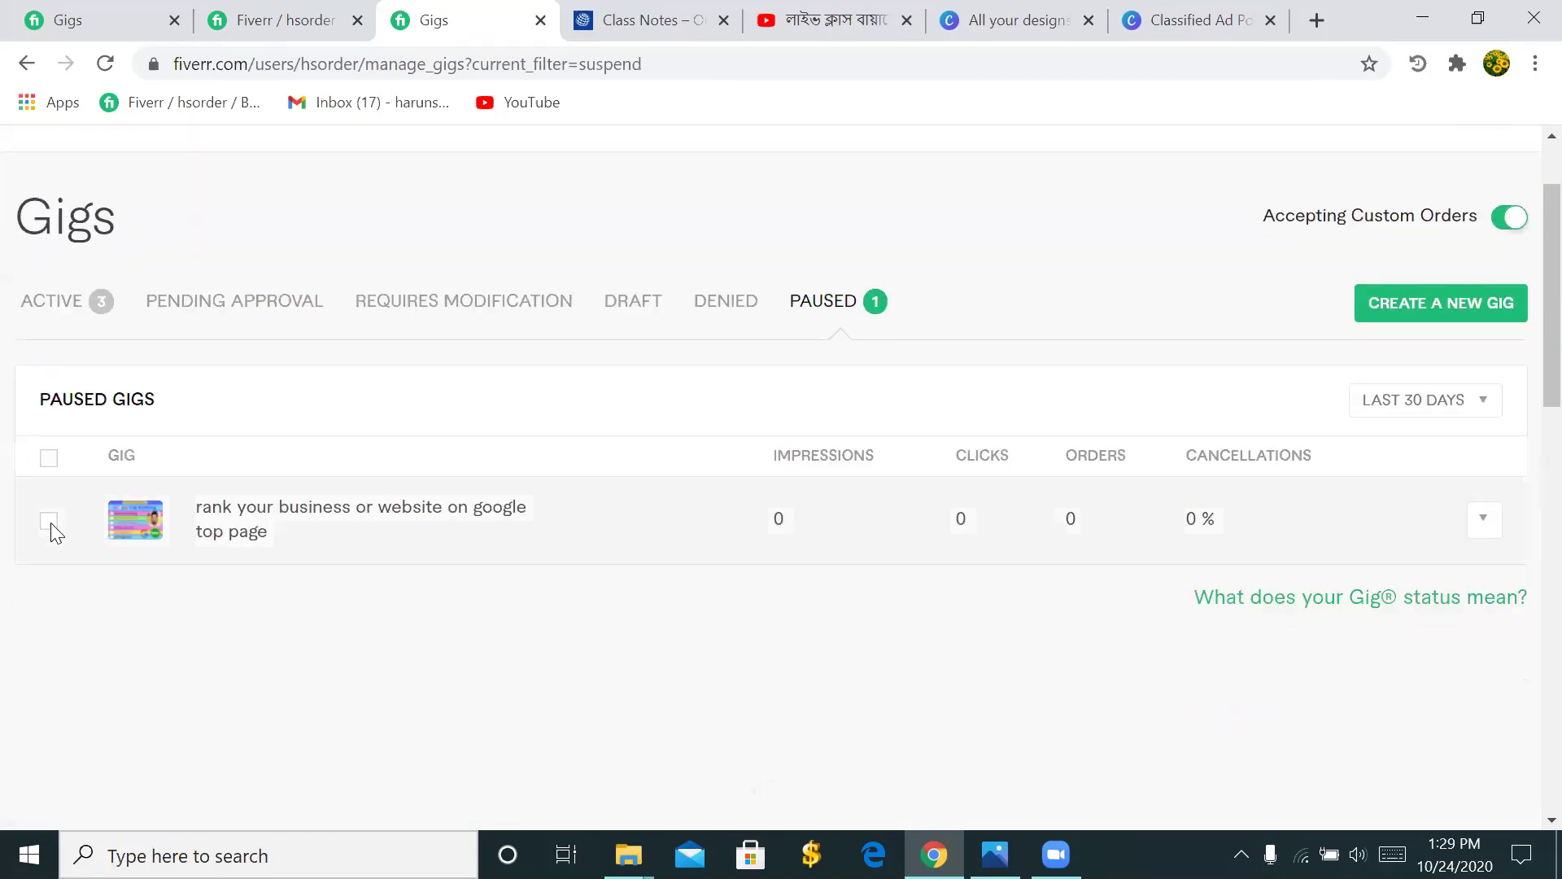
left_click(1472, 529)
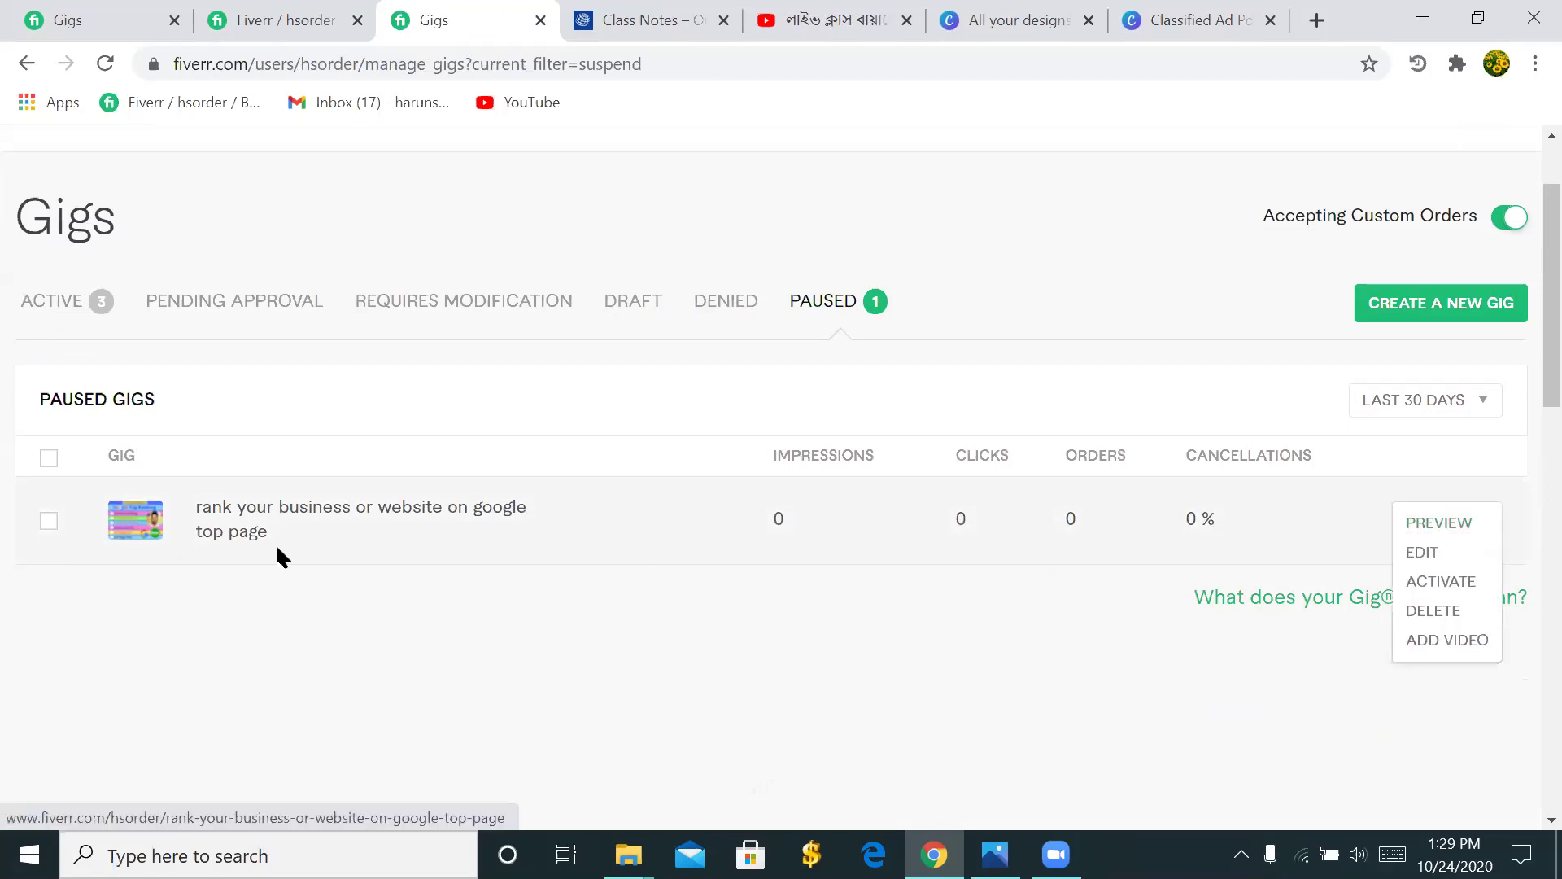
left_click(47, 521)
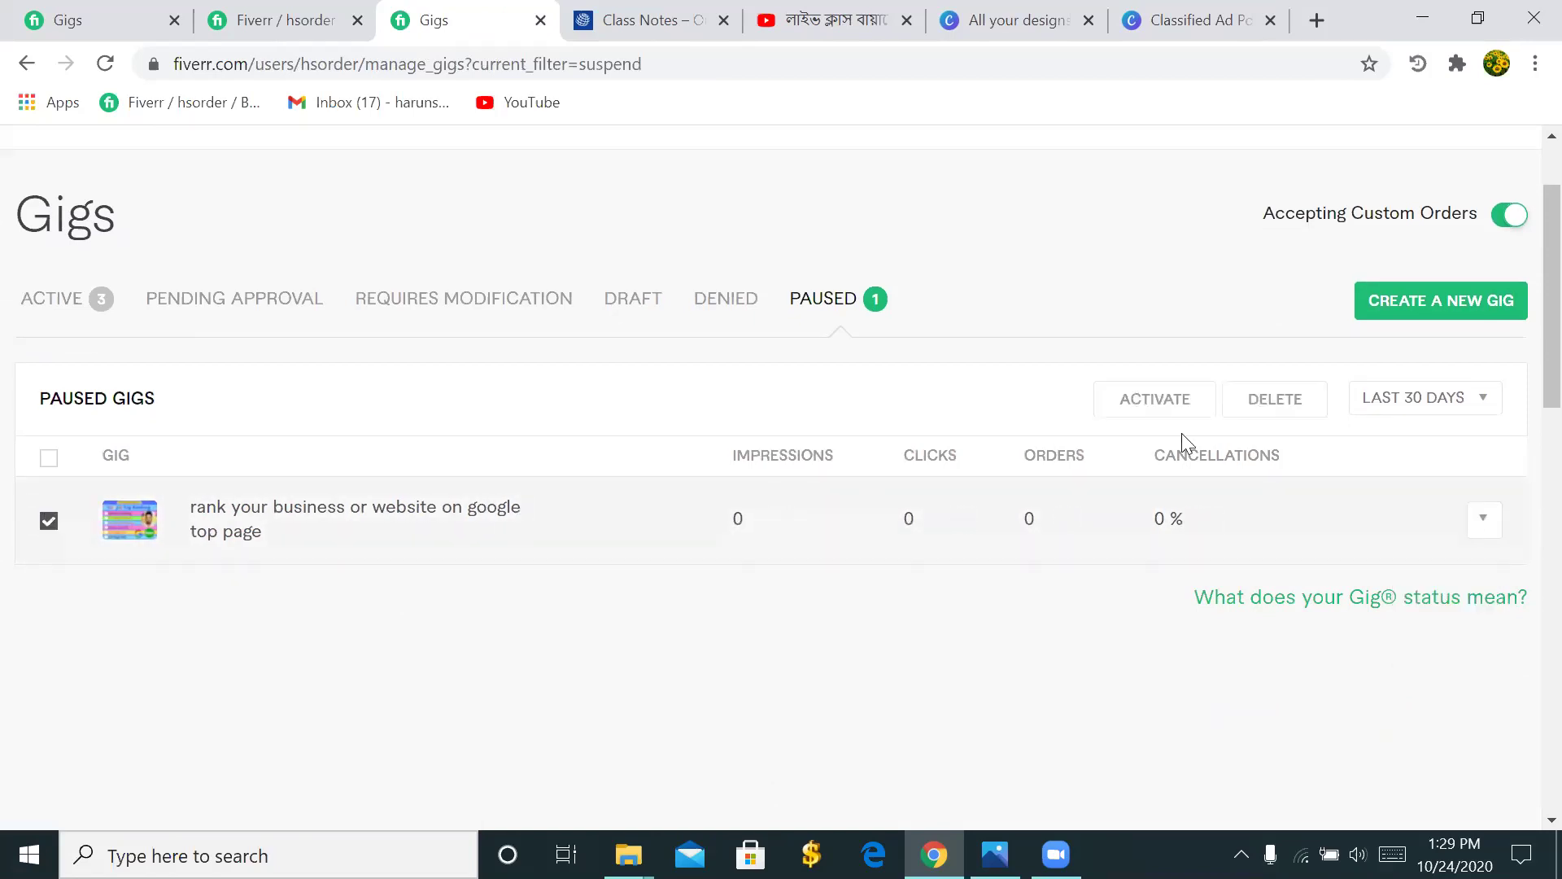
left_click(1176, 401)
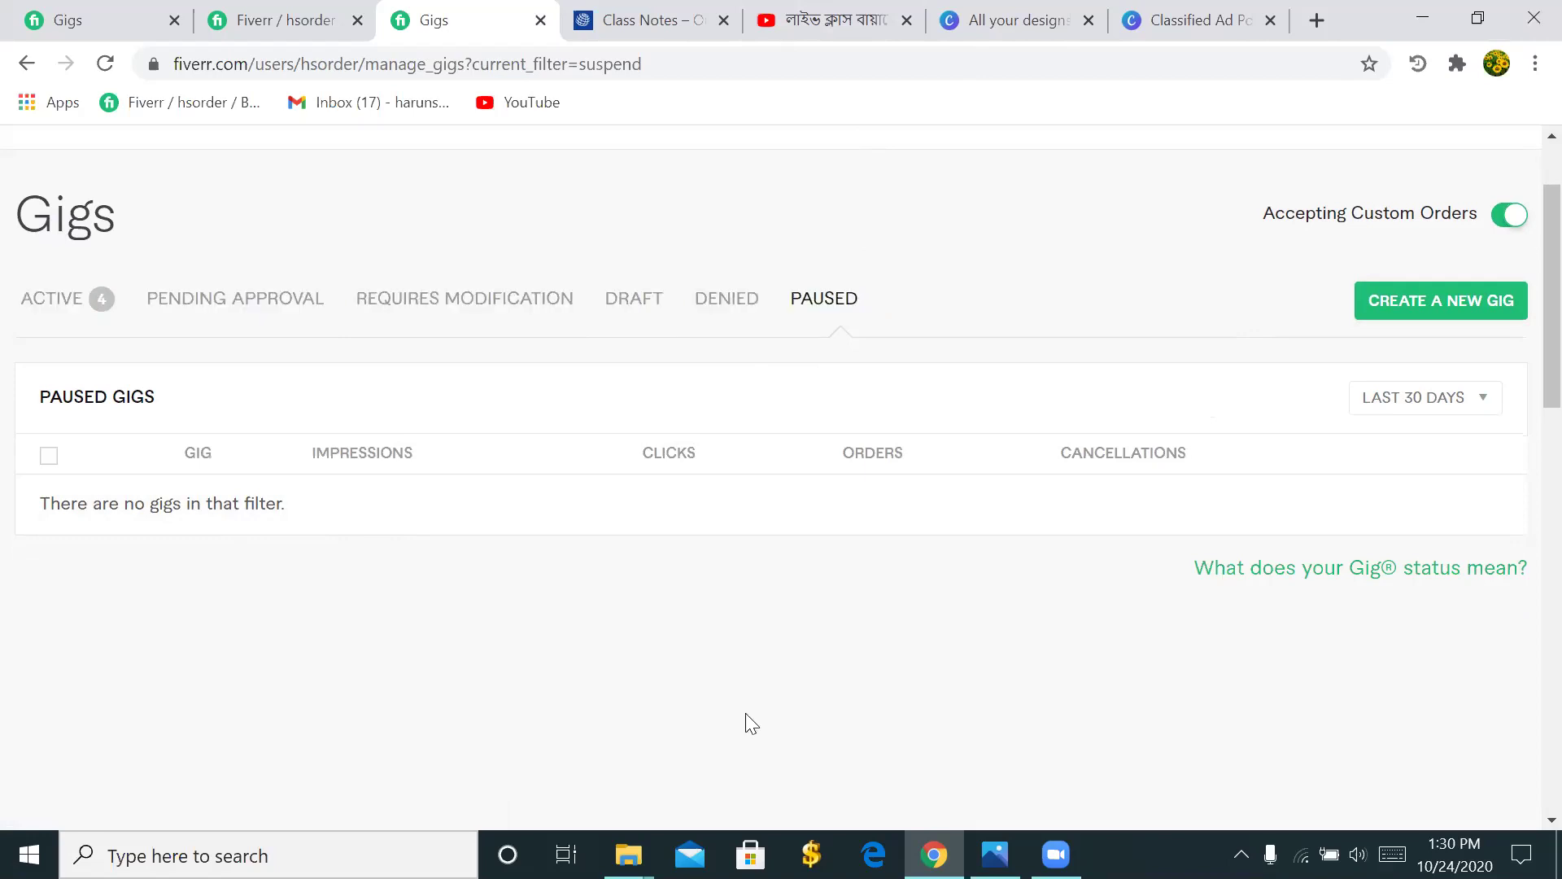
- Show the active gigs and look over their impressions, clicks and orders
left_click(45, 303)
scroll(384, 417, "down", 2)
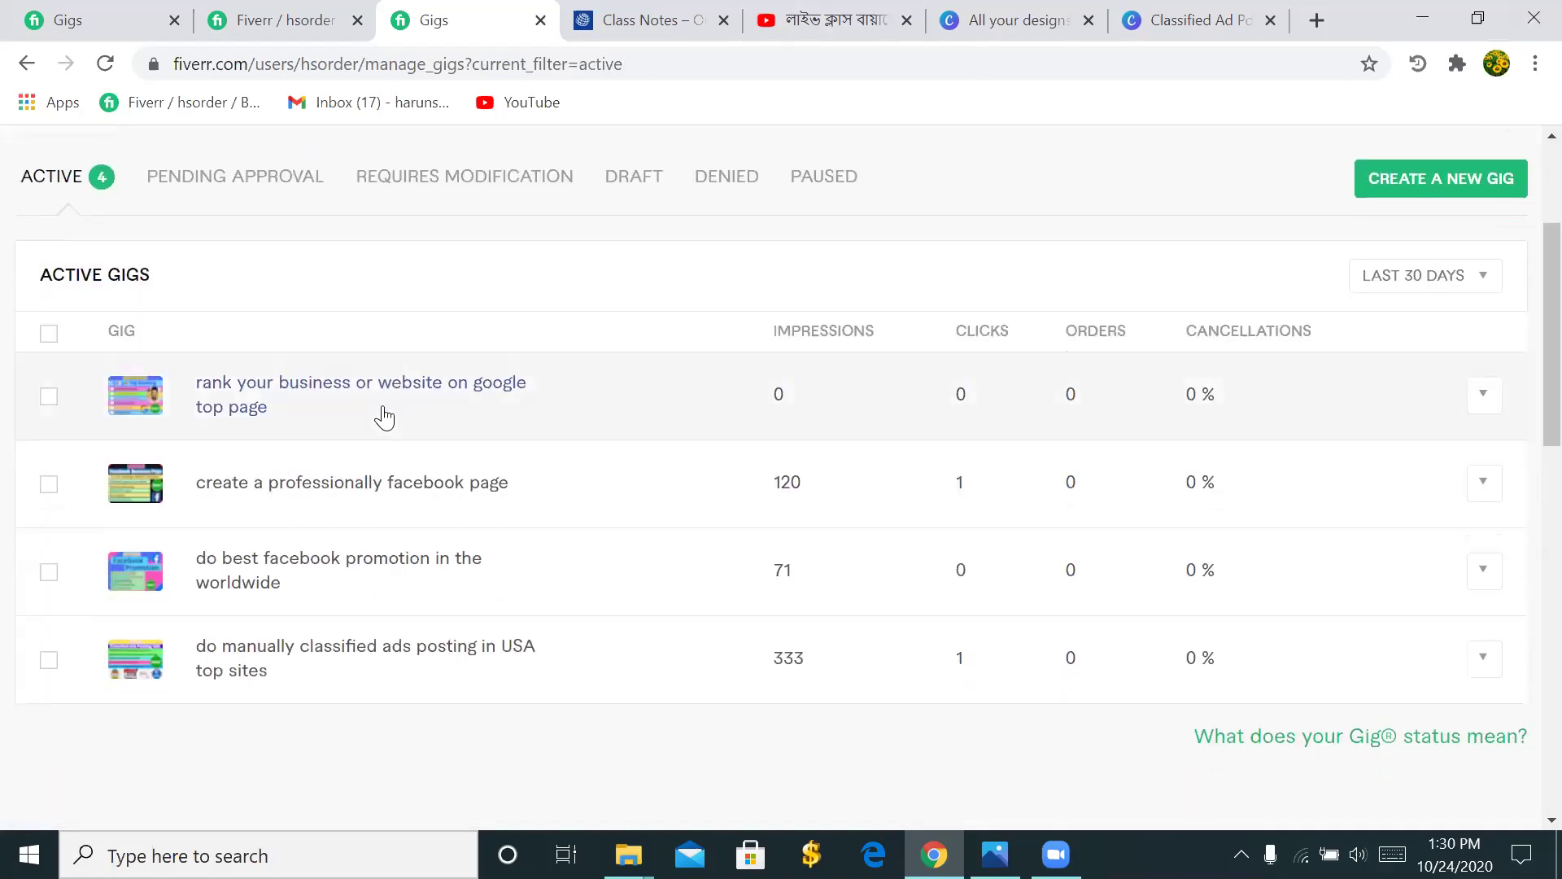
scroll(97, 496, "down", 1)
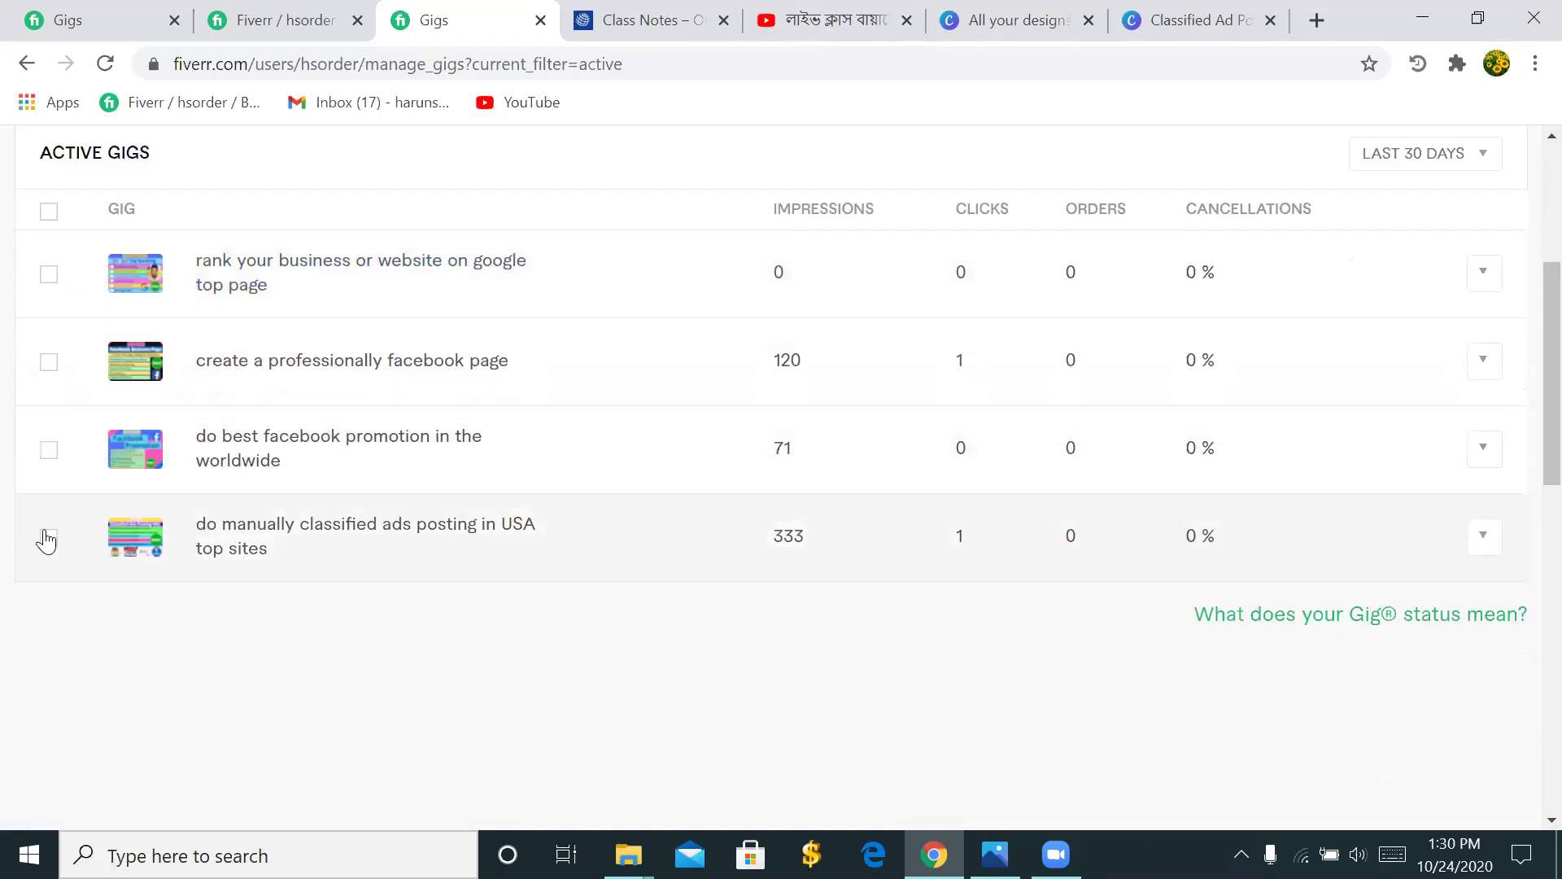
- Open the USA classified ads posting gig's editor to check its title, category and tags, and return to the gigs list
left_click(47, 540)
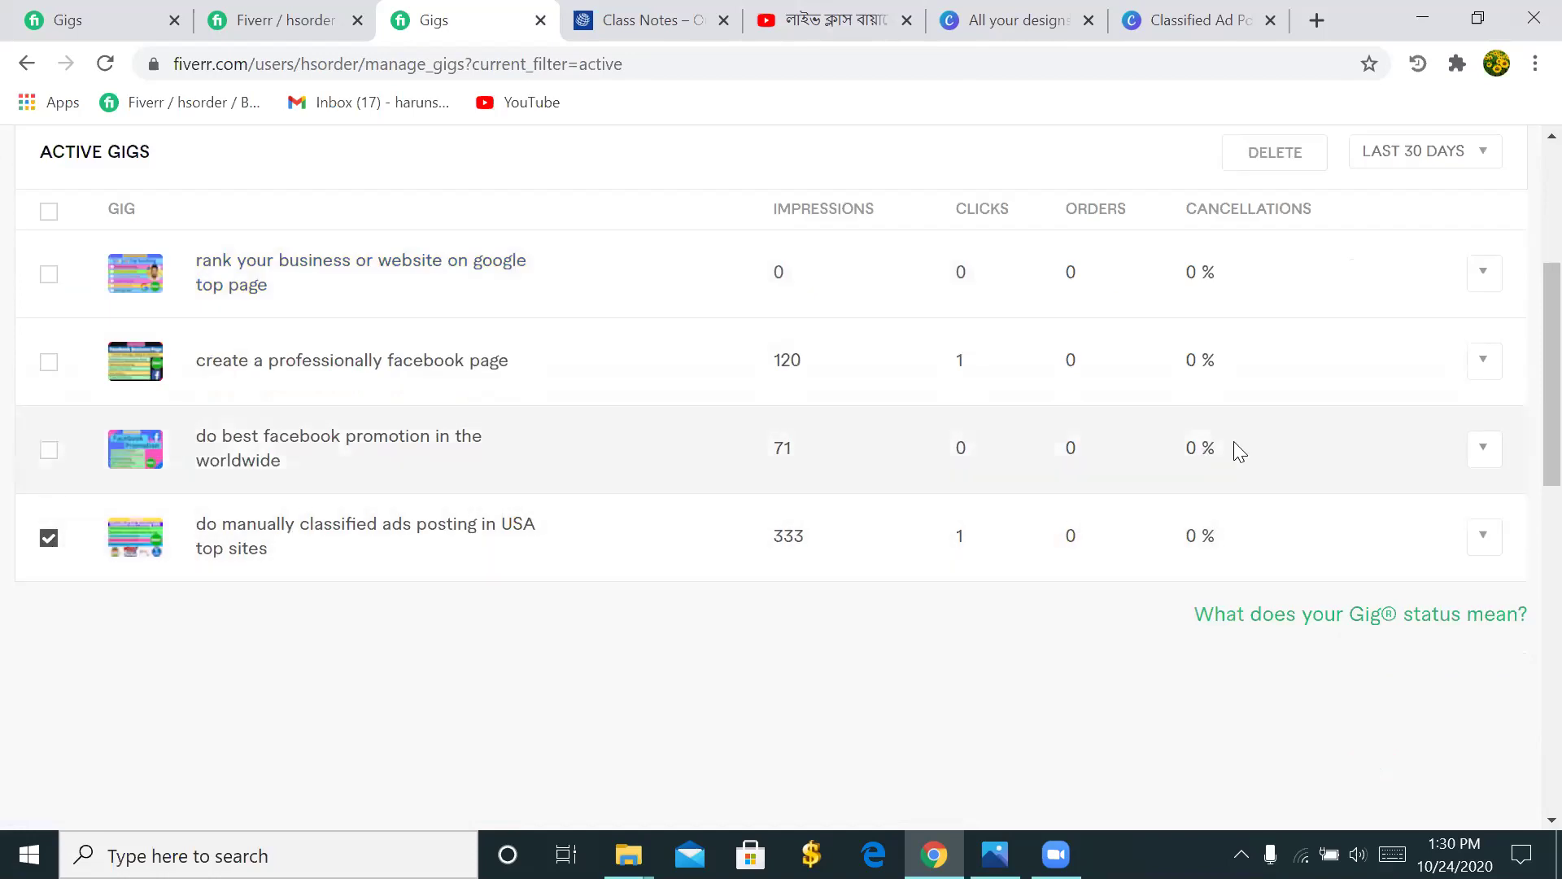
left_click(1475, 547)
left_click(1395, 578)
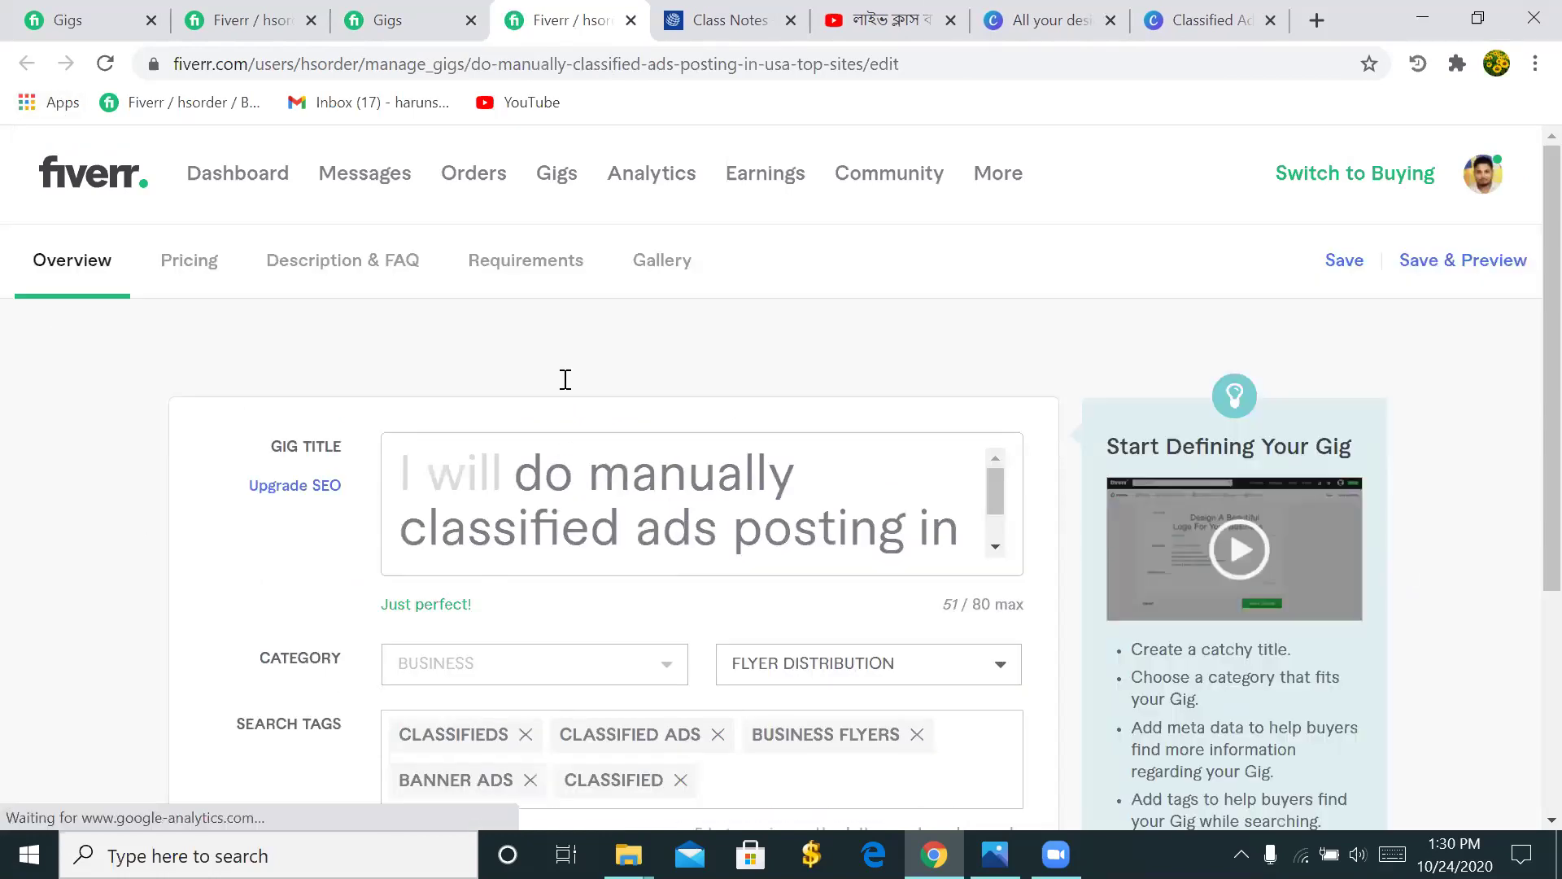
left_click(538, 183)
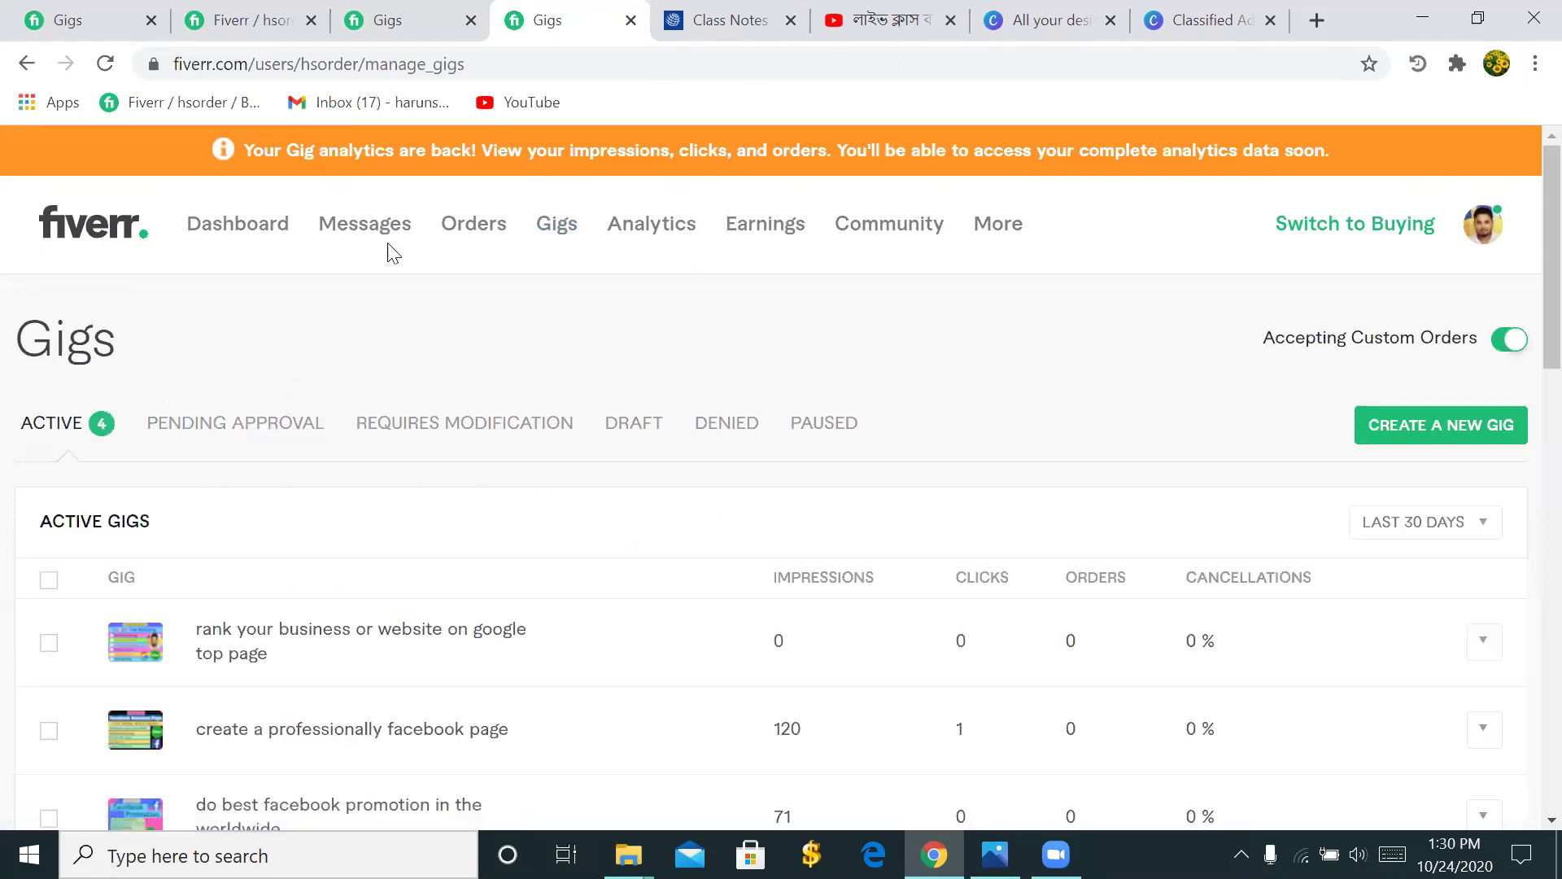
left_click(632, 21)
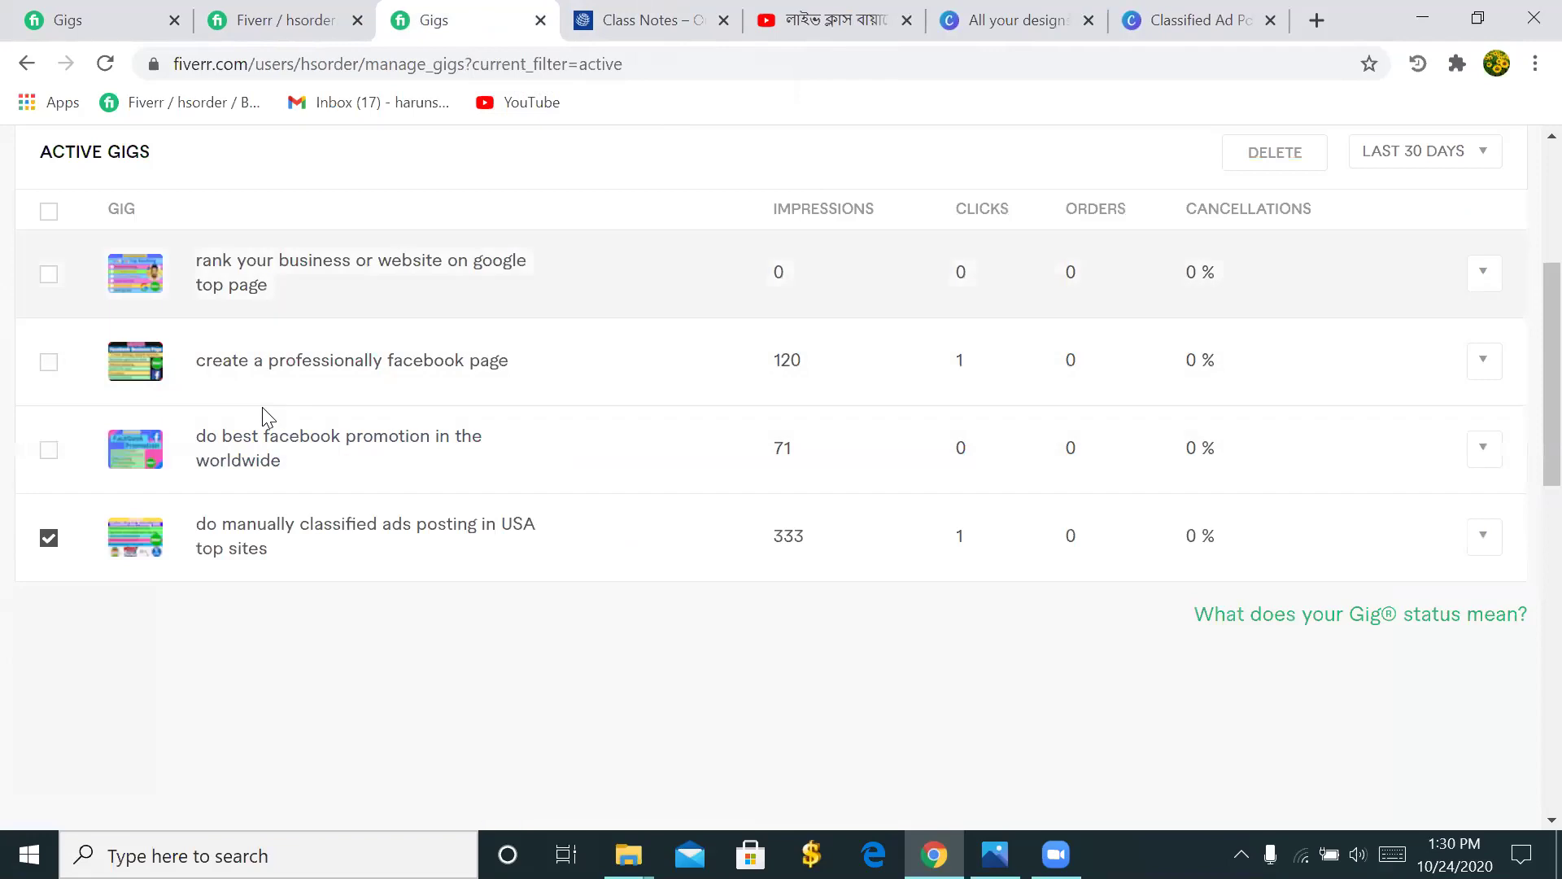
- Select the "rank your business or website on google top page" gig among the active gigs and open it for editing
scroll(318, 303, "up", 1)
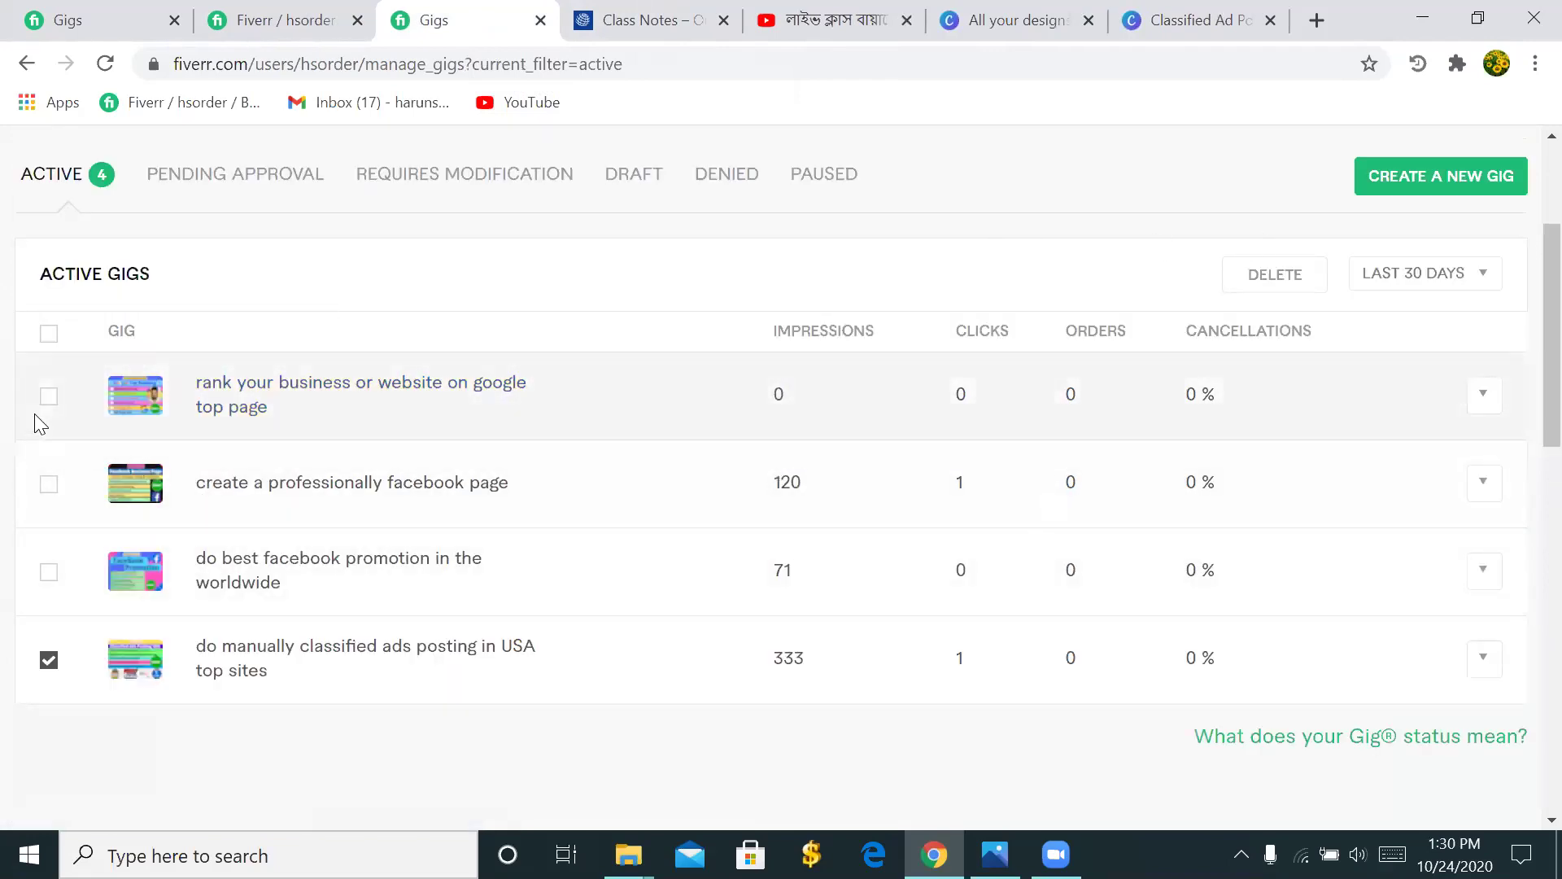
left_click(48, 399)
scroll(1058, 414, "up", 1)
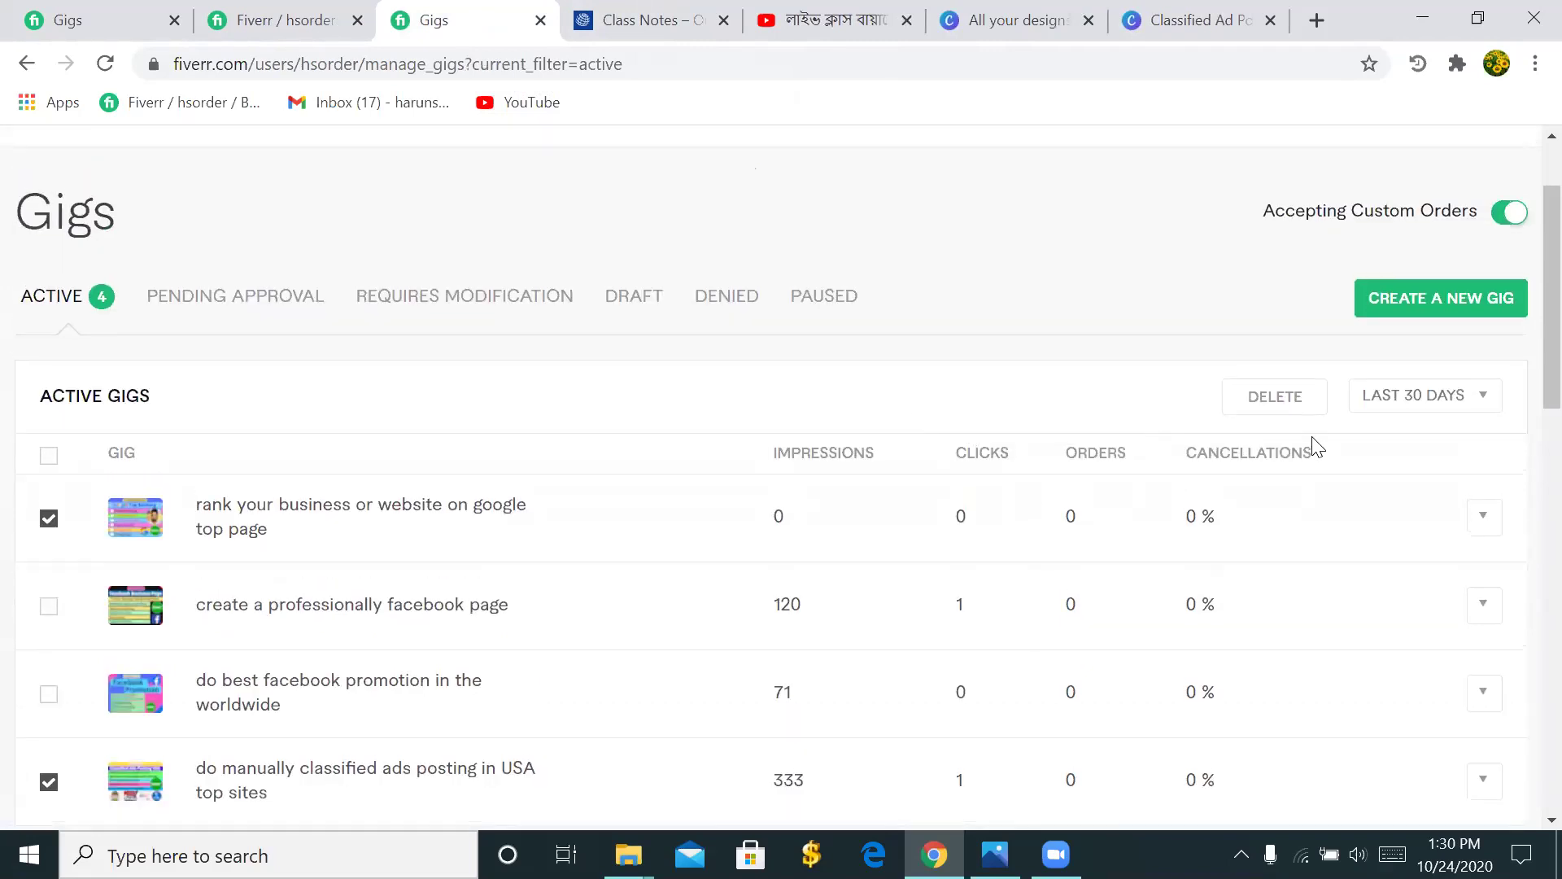
left_click(1482, 517)
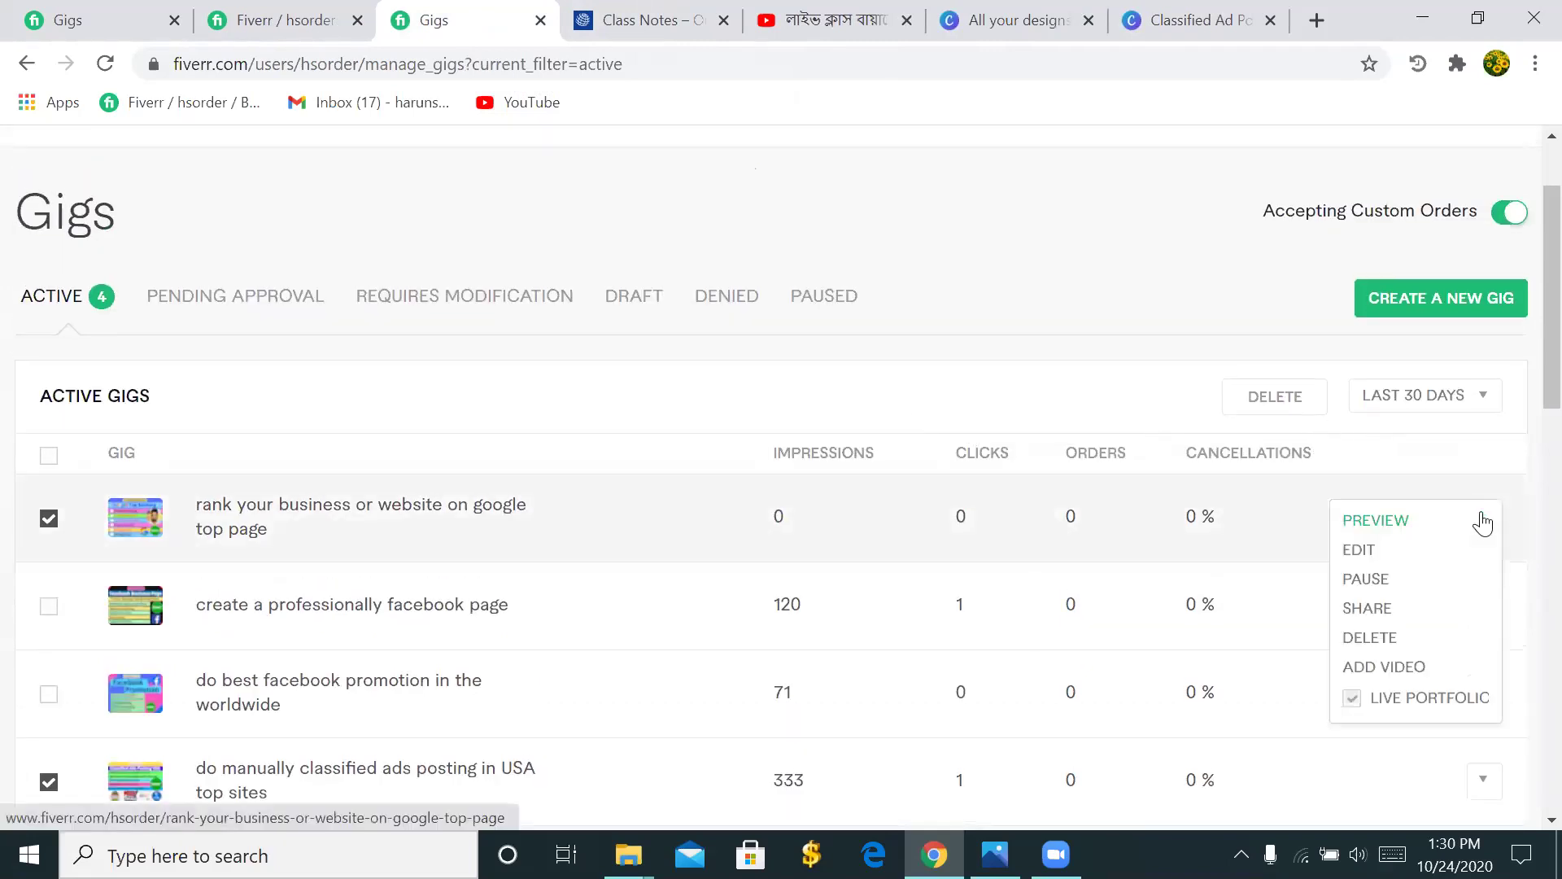
left_click(1373, 551)
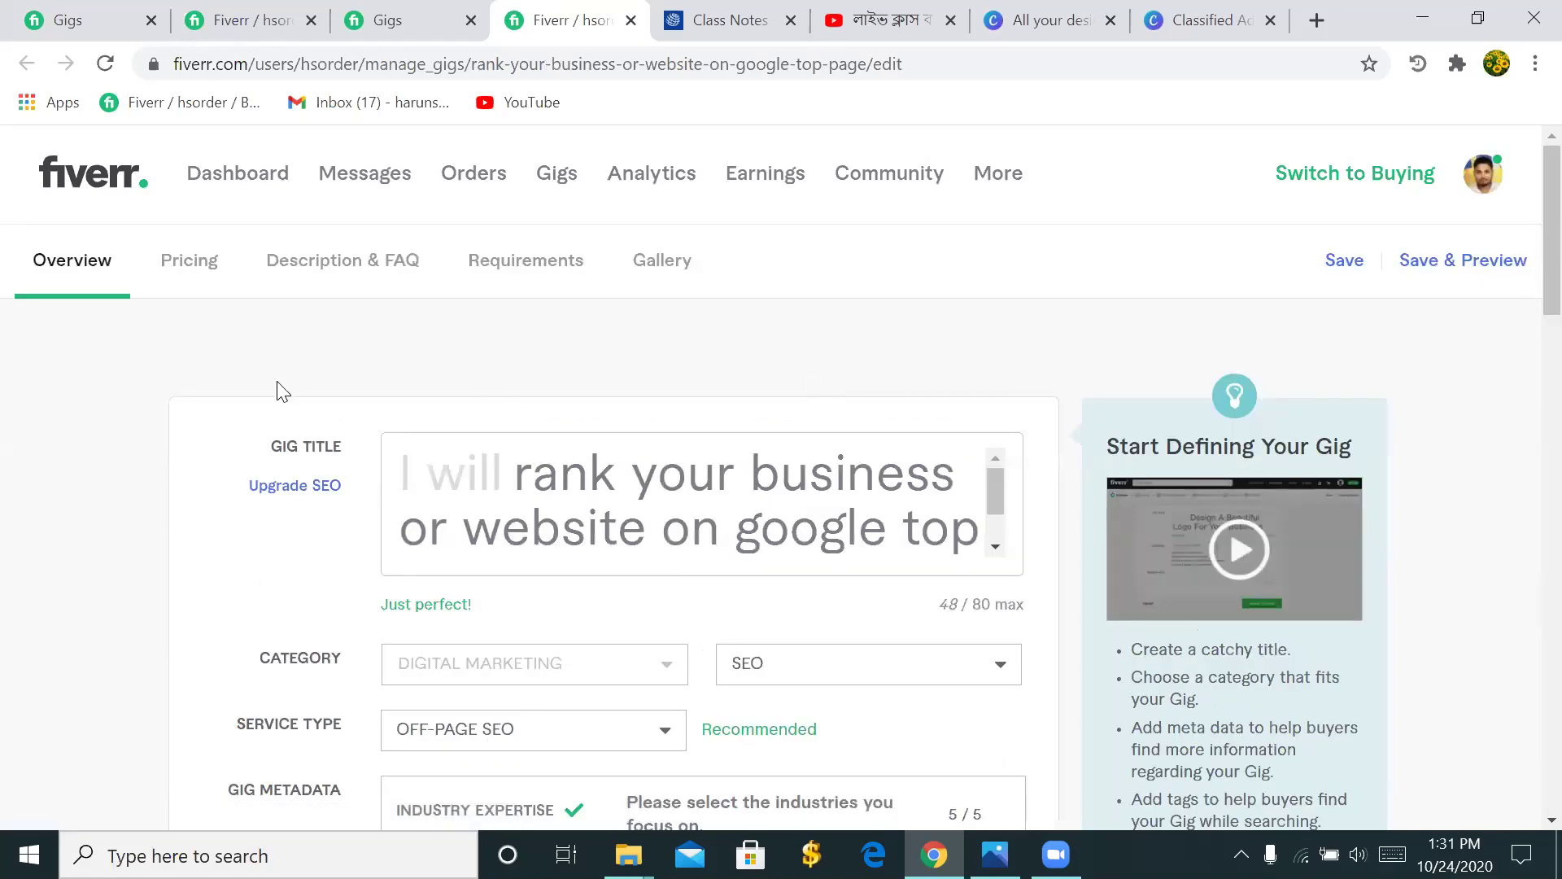
- Recheck the search tags and industry selections in the reopened Google ranking gig's overview
scroll(603, 505, "down", 15)
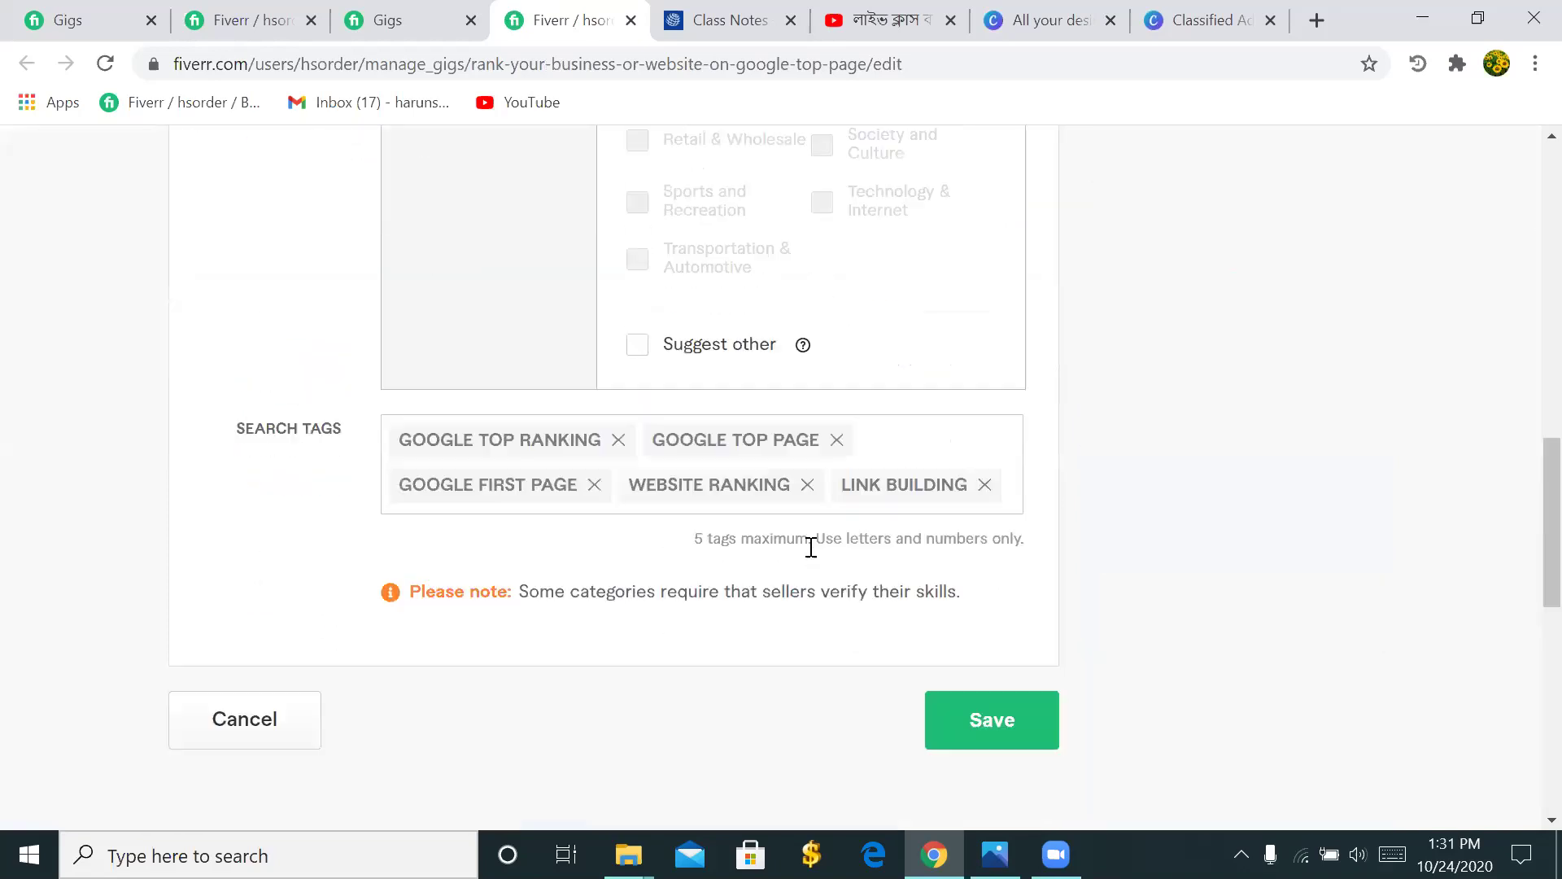
left_click(981, 237)
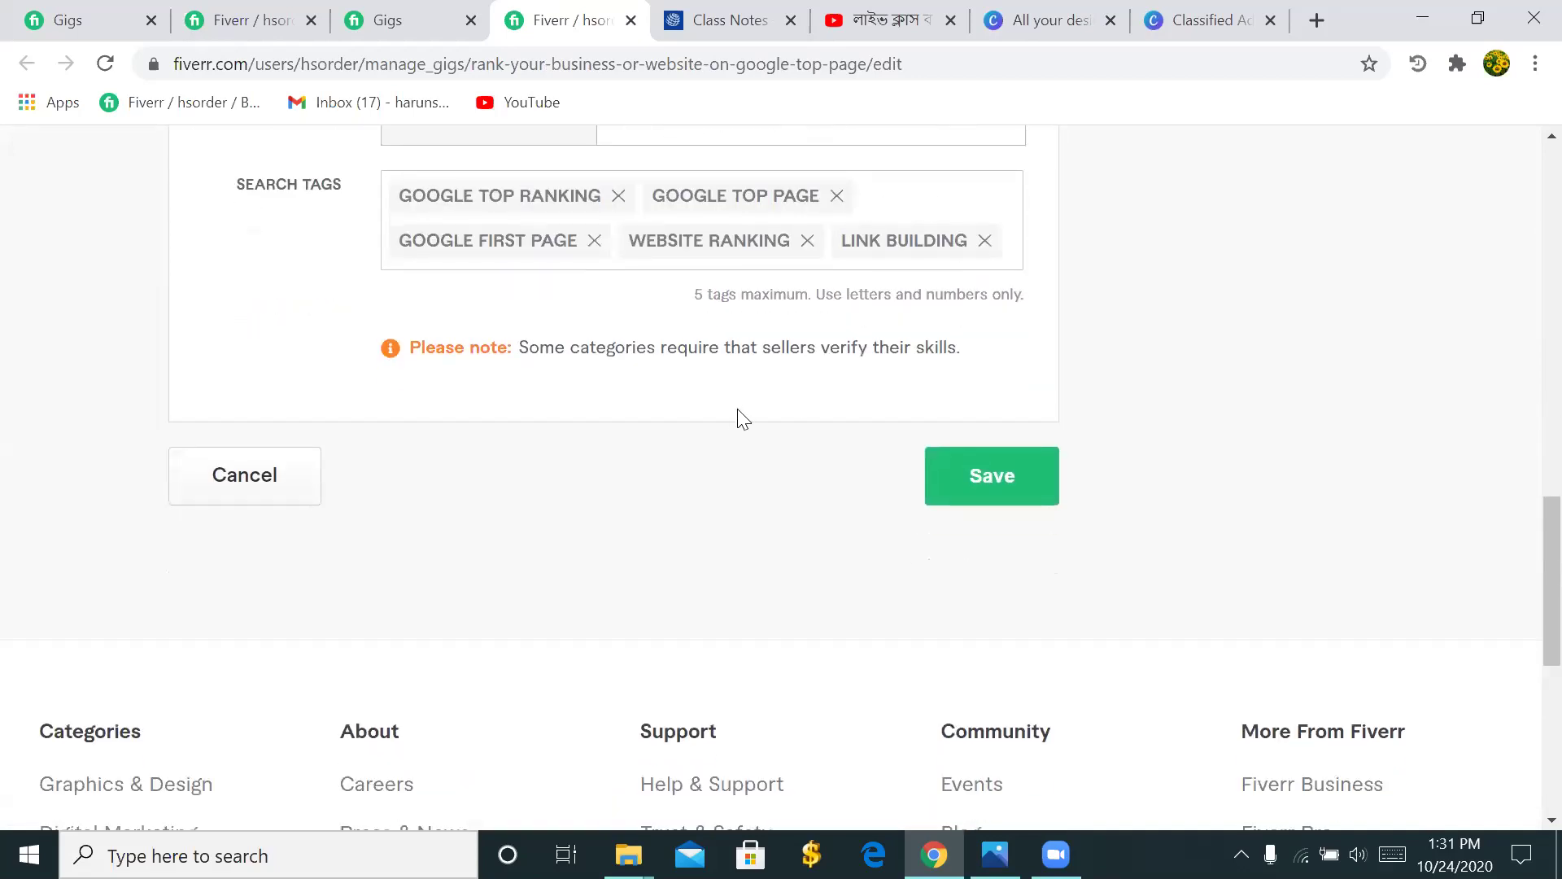
scroll(742, 419, "up", 3)
scroll(737, 421, "up", 6)
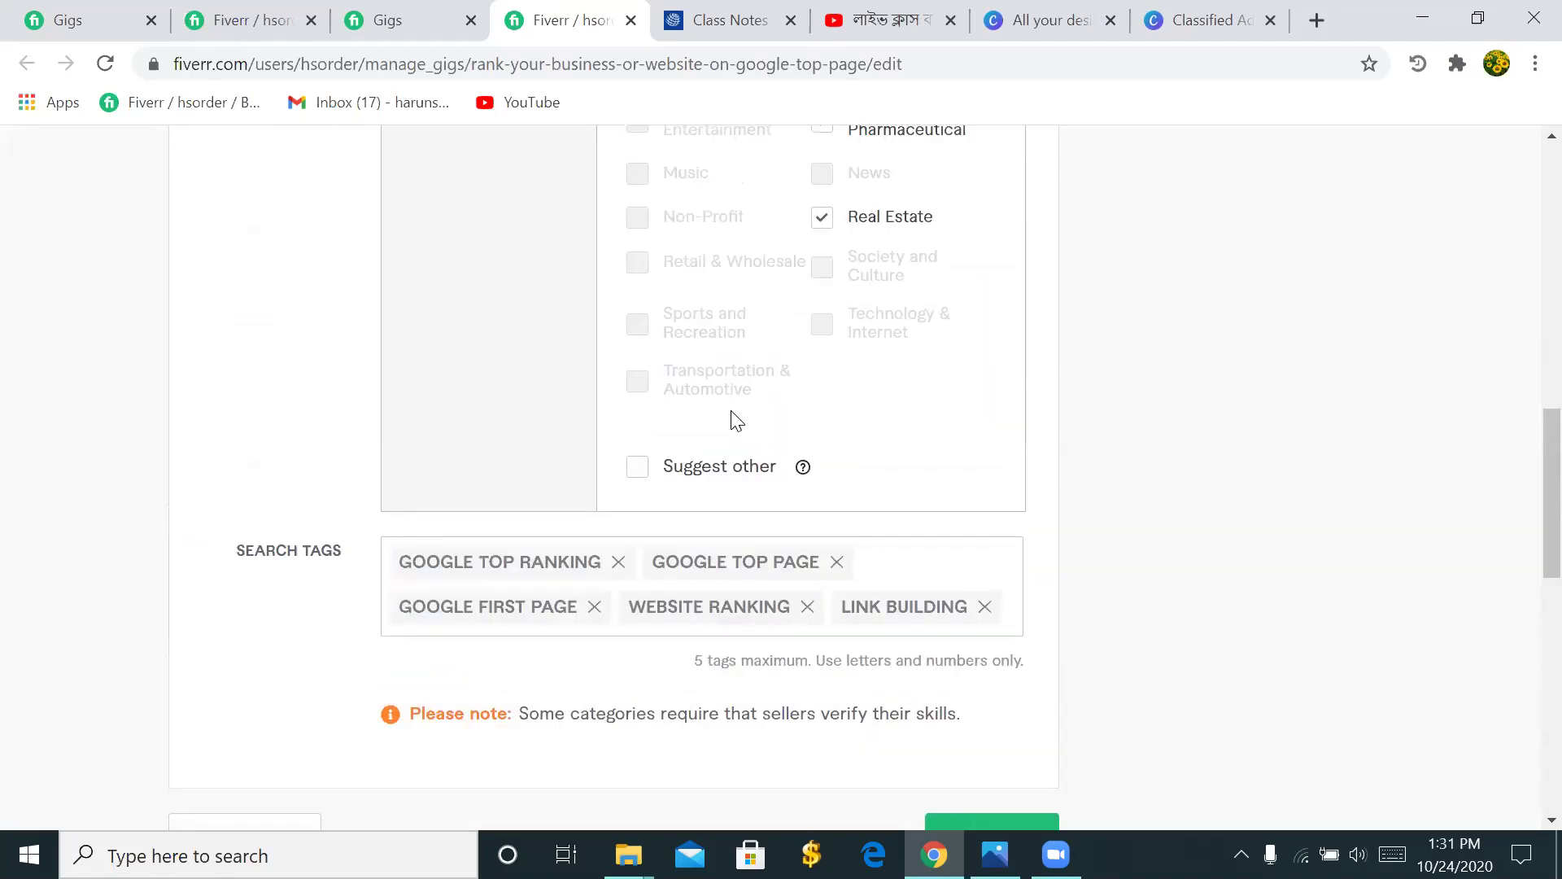
- Close the Google ranking gig's editor and open the USA classified ads posting gig for editing
scroll(697, 400, "up", 9)
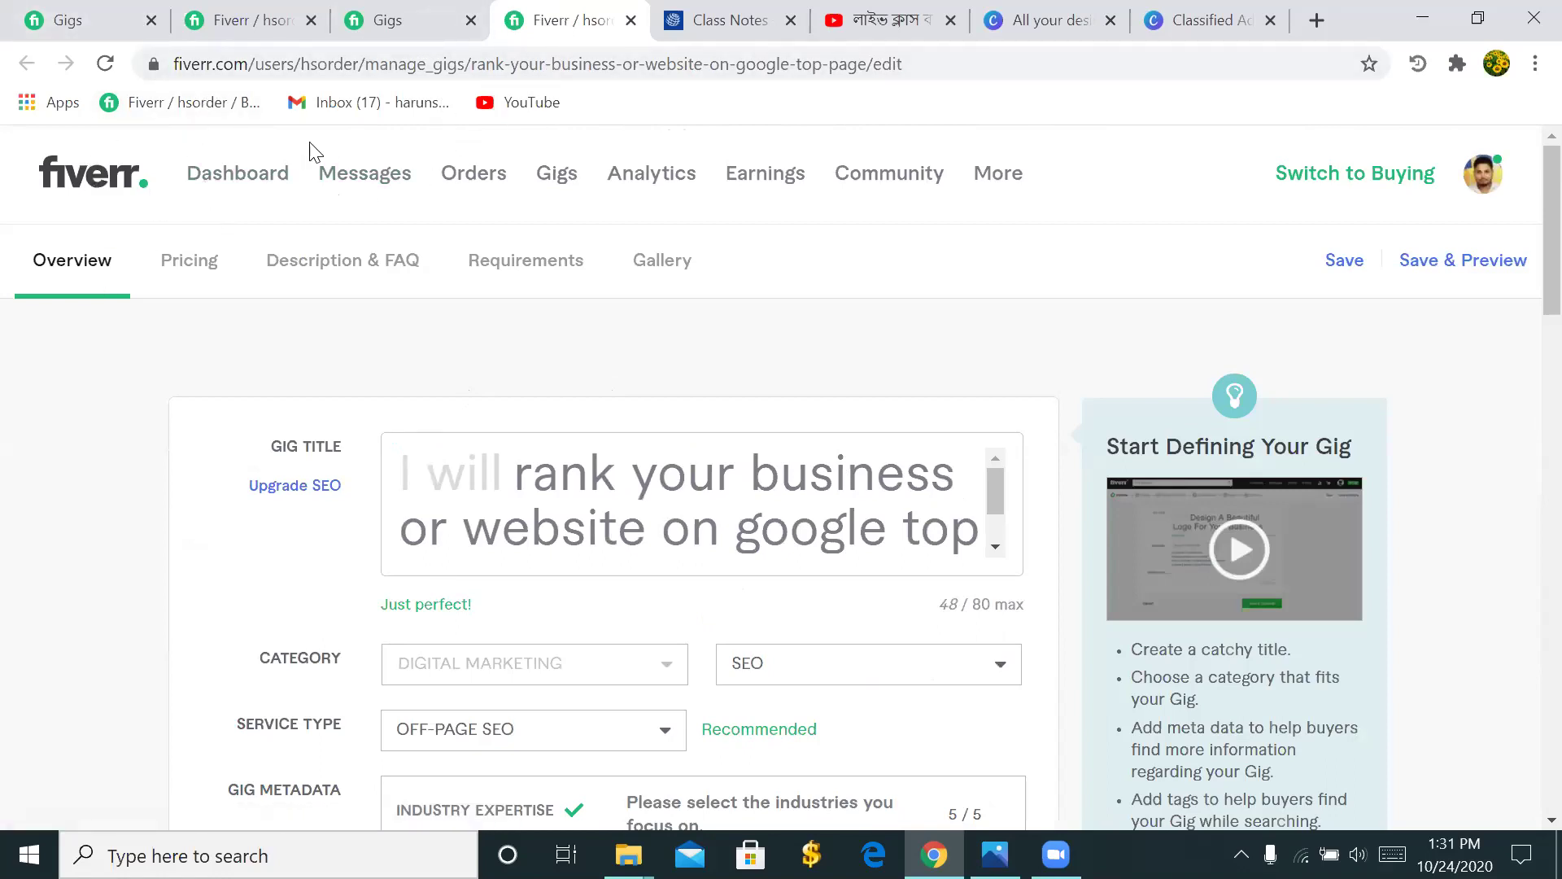
left_click(631, 20)
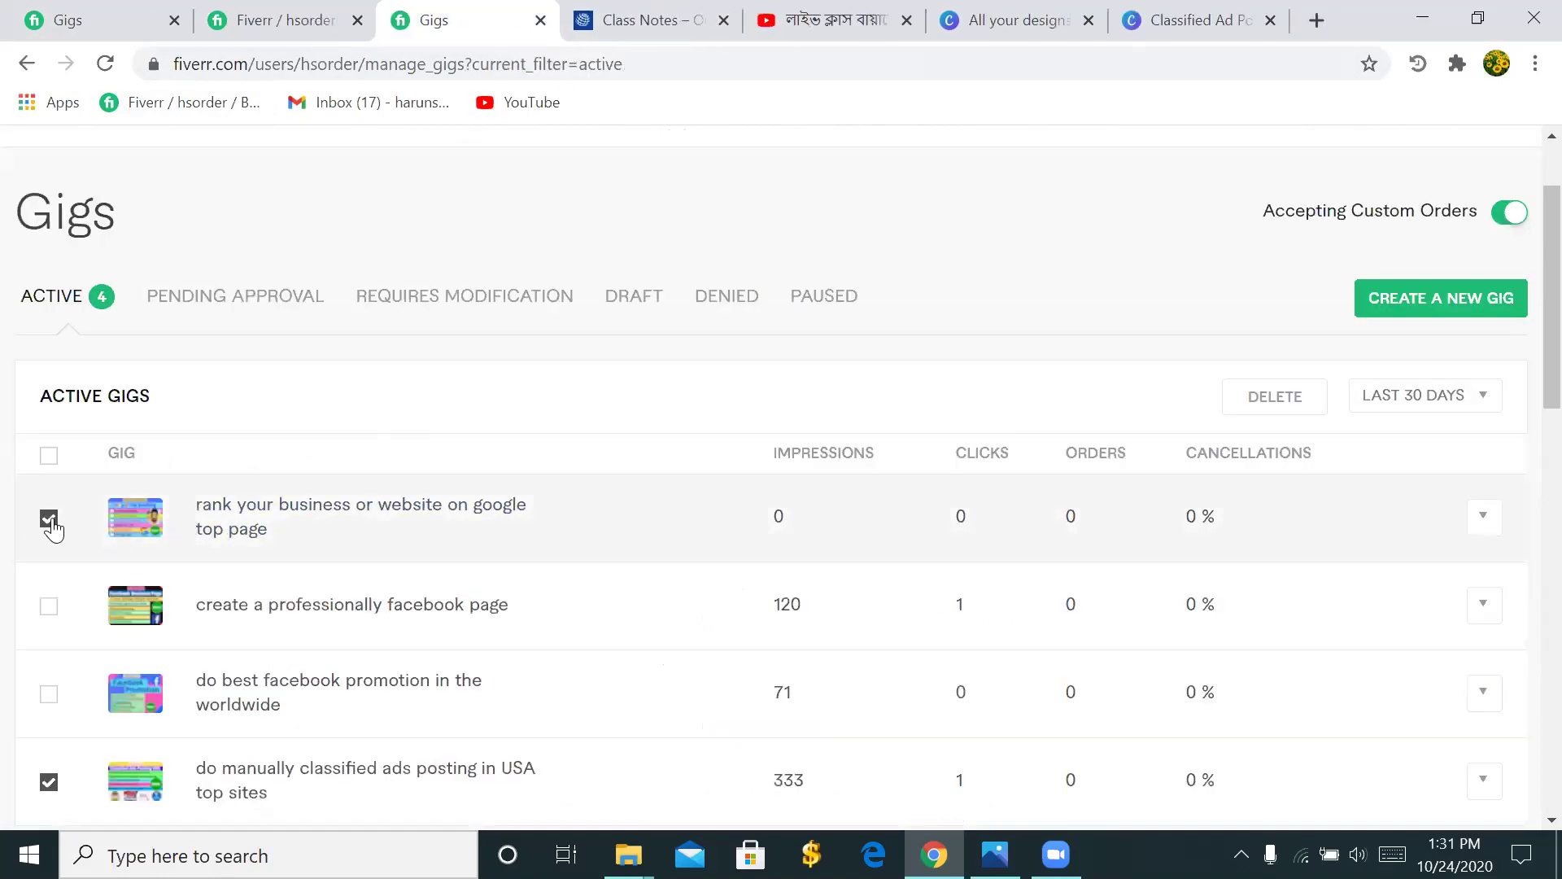
scroll(1186, 486, "down", 3)
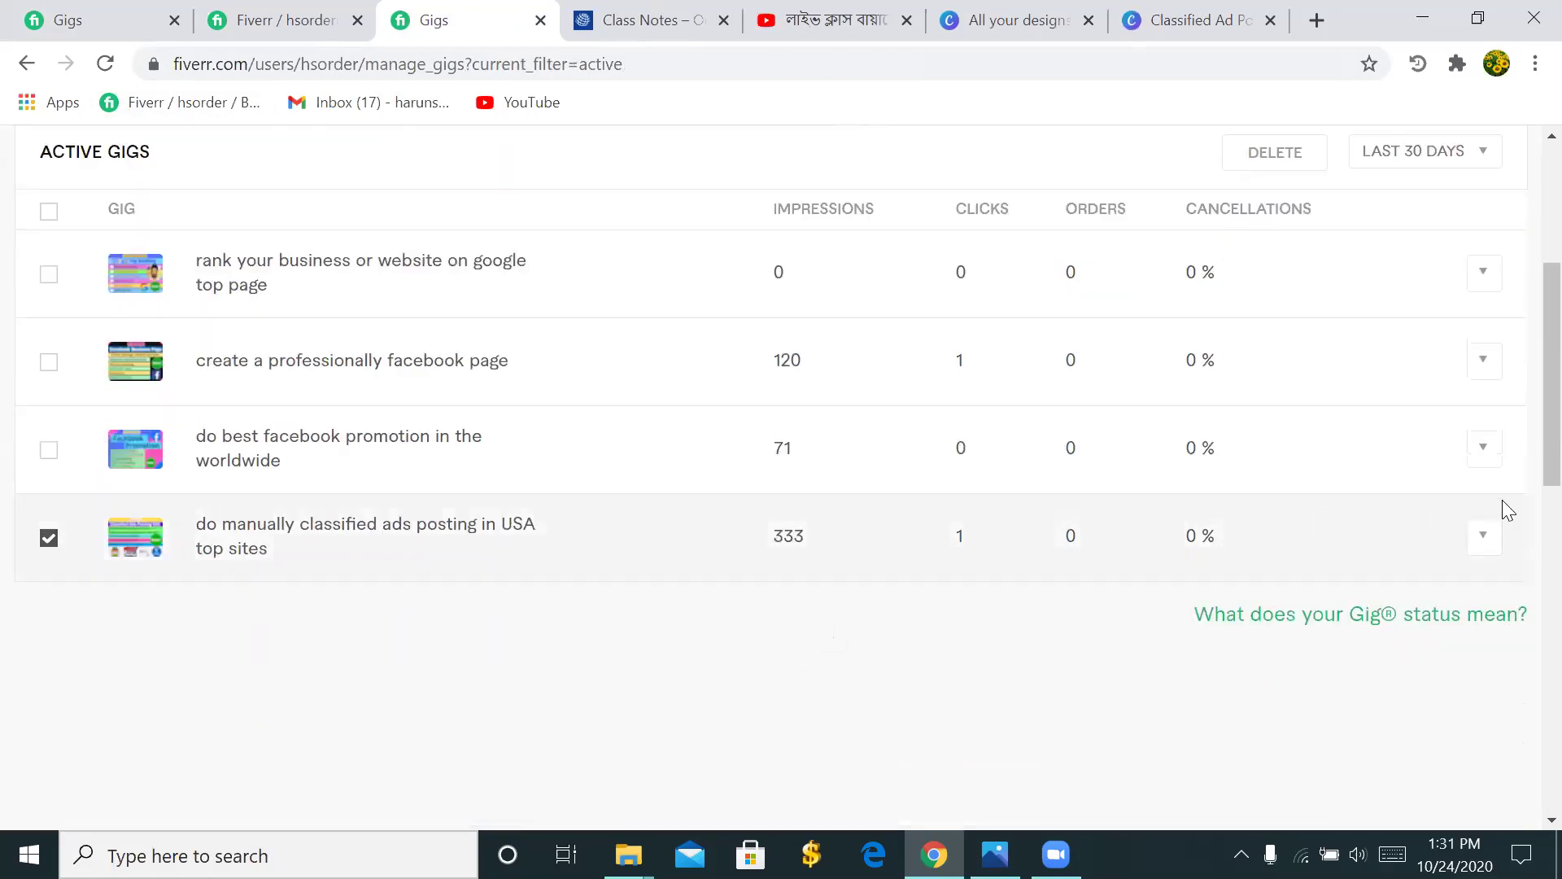
left_click(1480, 535)
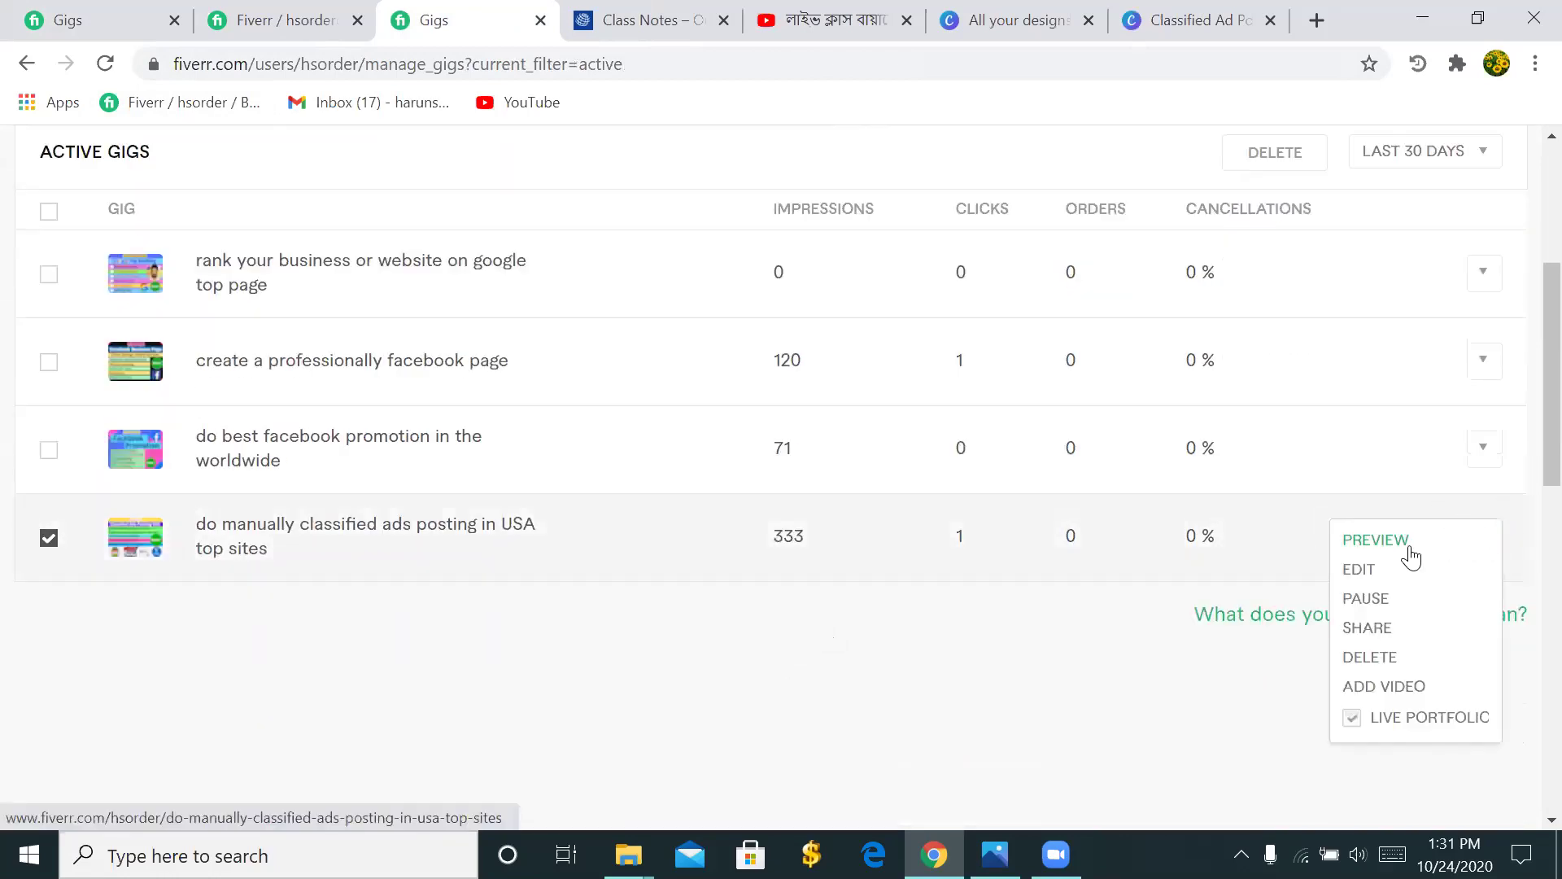
left_click(1369, 573)
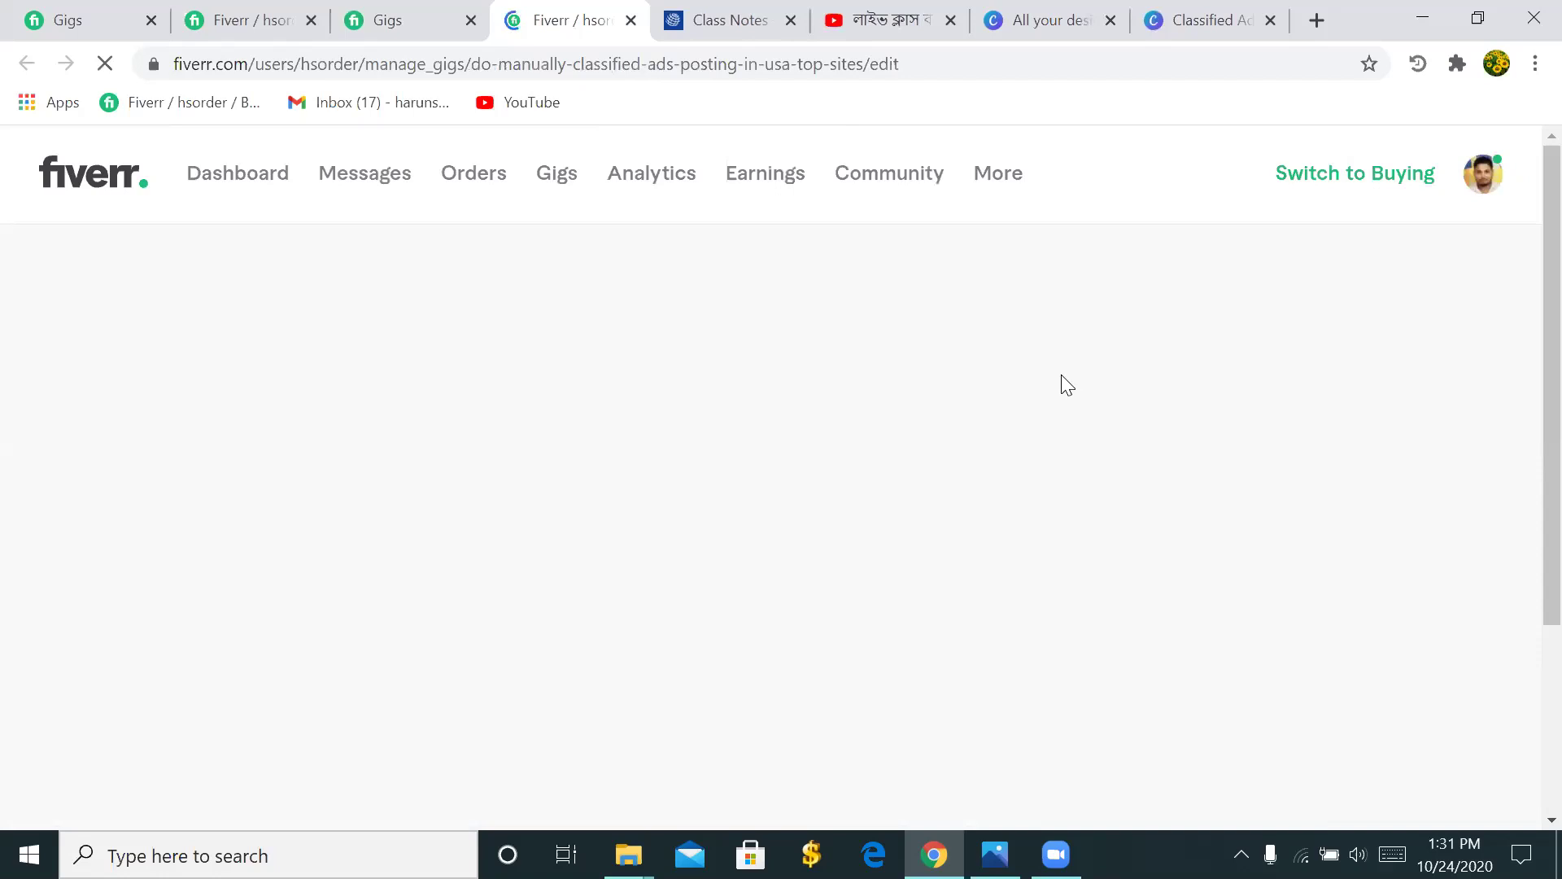
- Check the classified ads gig's category and search tags in its overview and save the overview
scroll(725, 423, "down", 1)
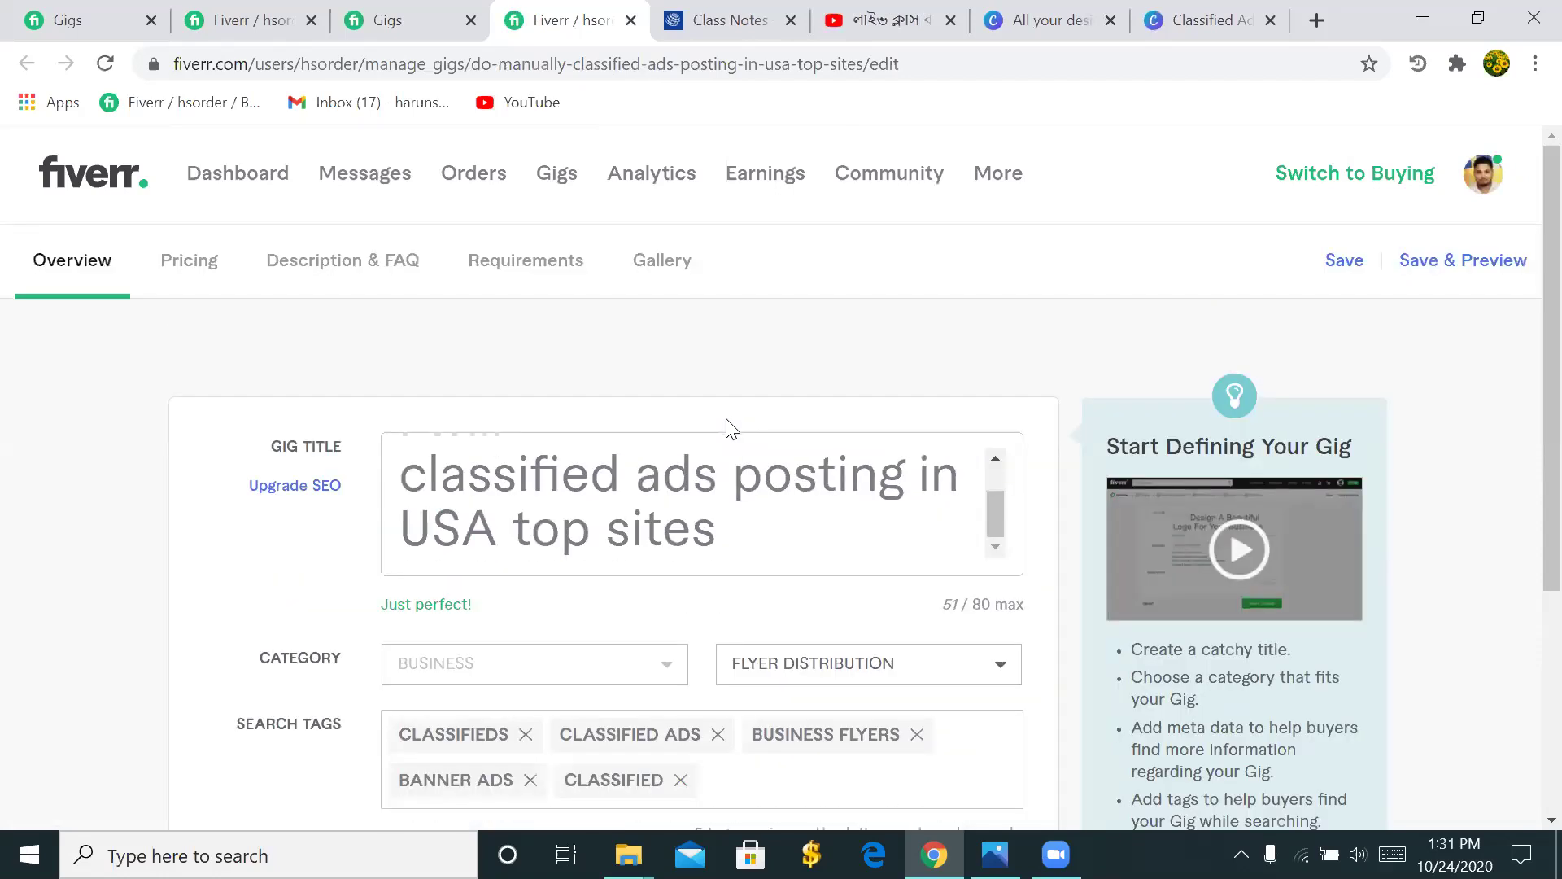
scroll(737, 460, "down", 1)
scroll(736, 460, "down", 4)
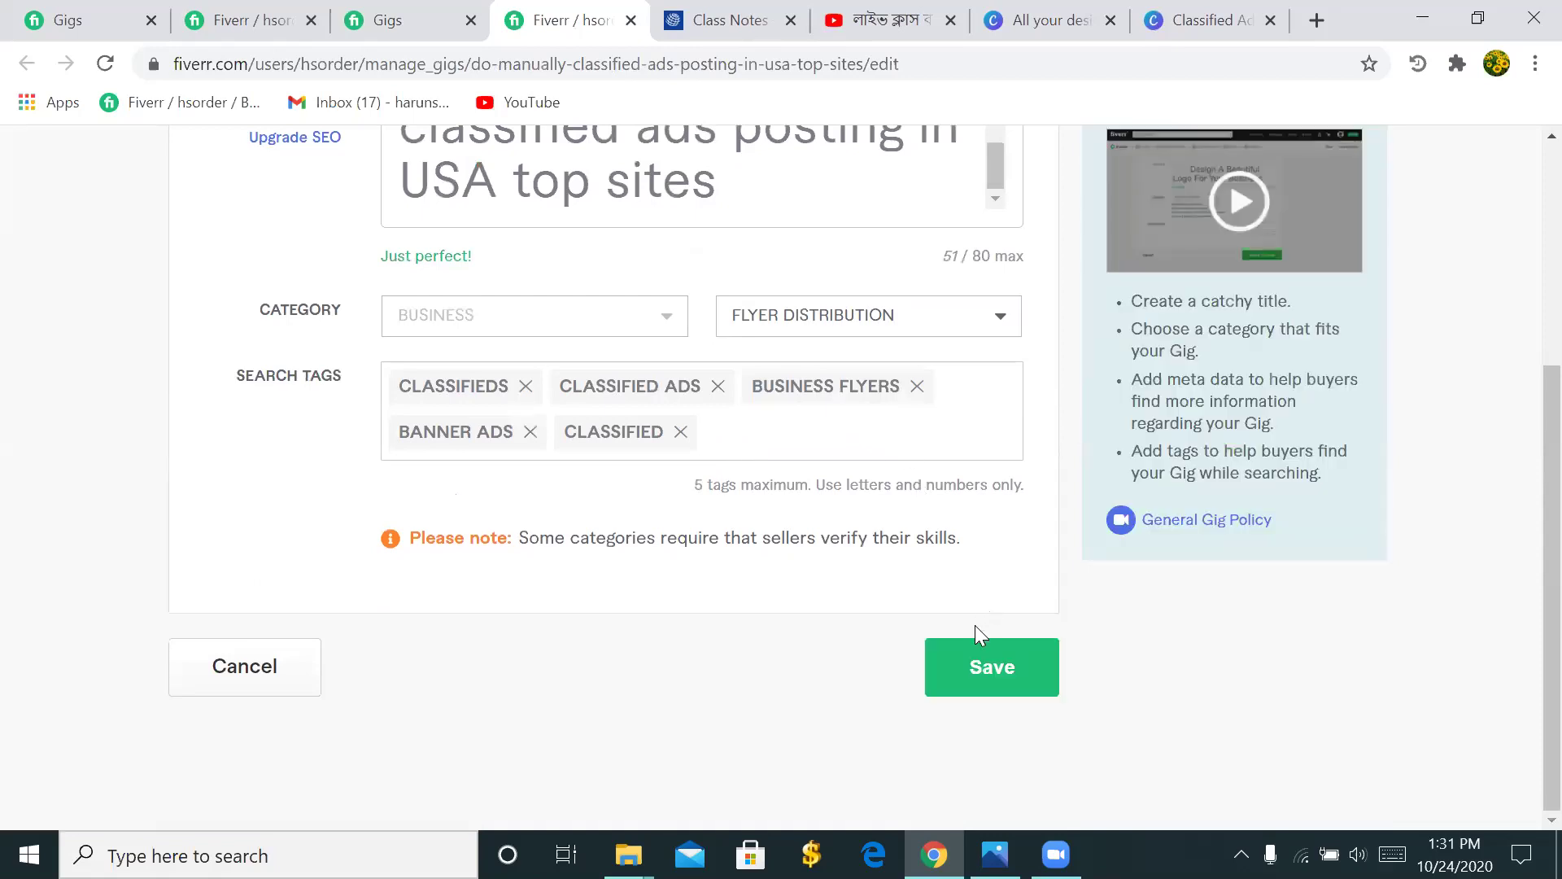
left_click(963, 667)
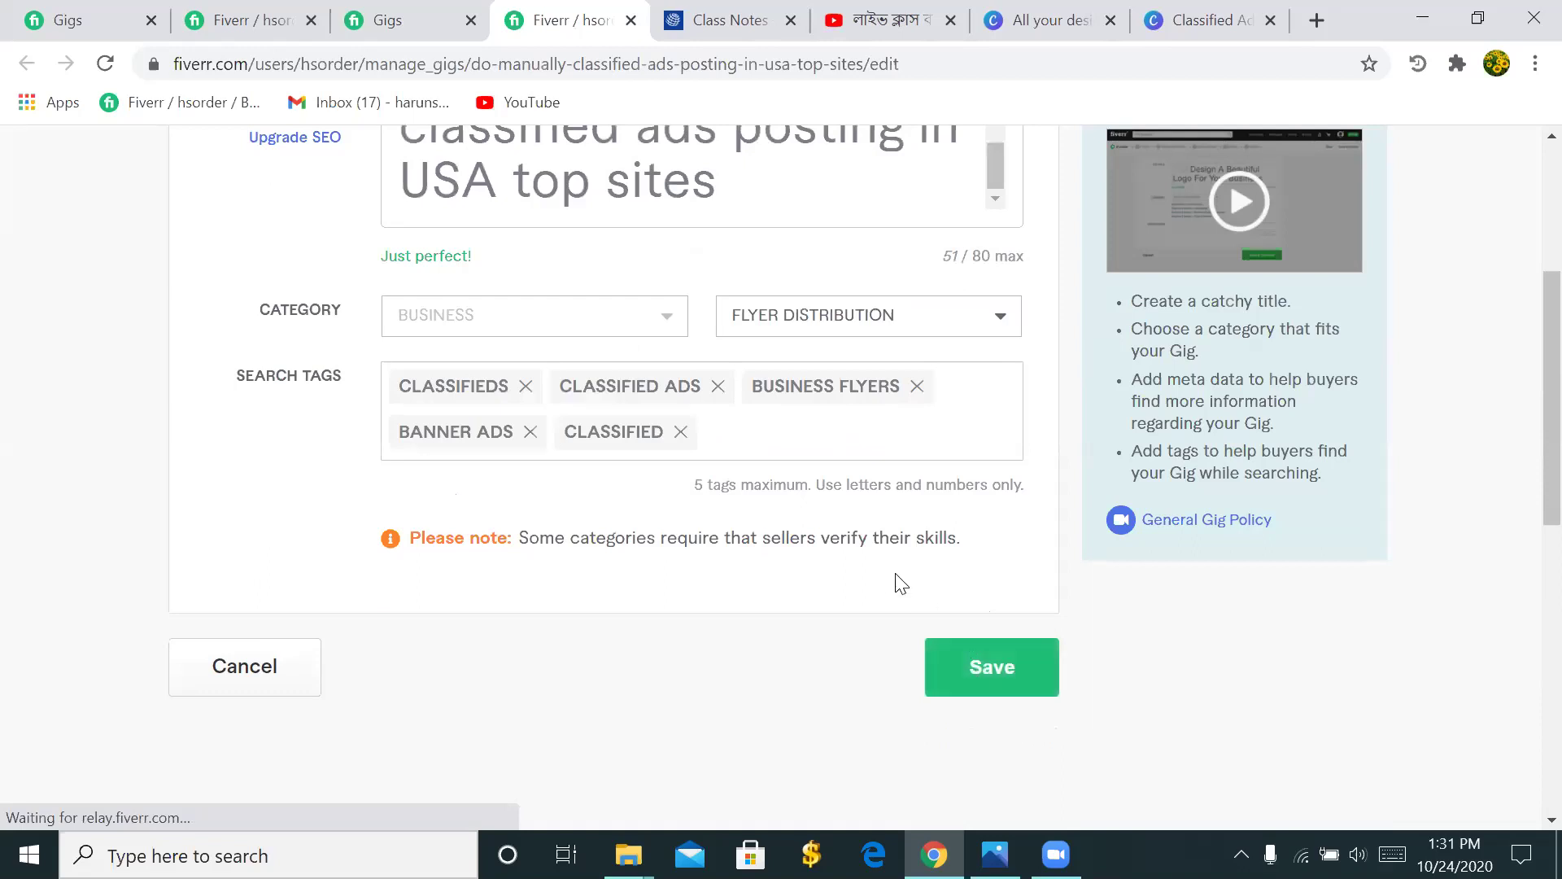
scroll(903, 583, "down", 1)
left_click(967, 551)
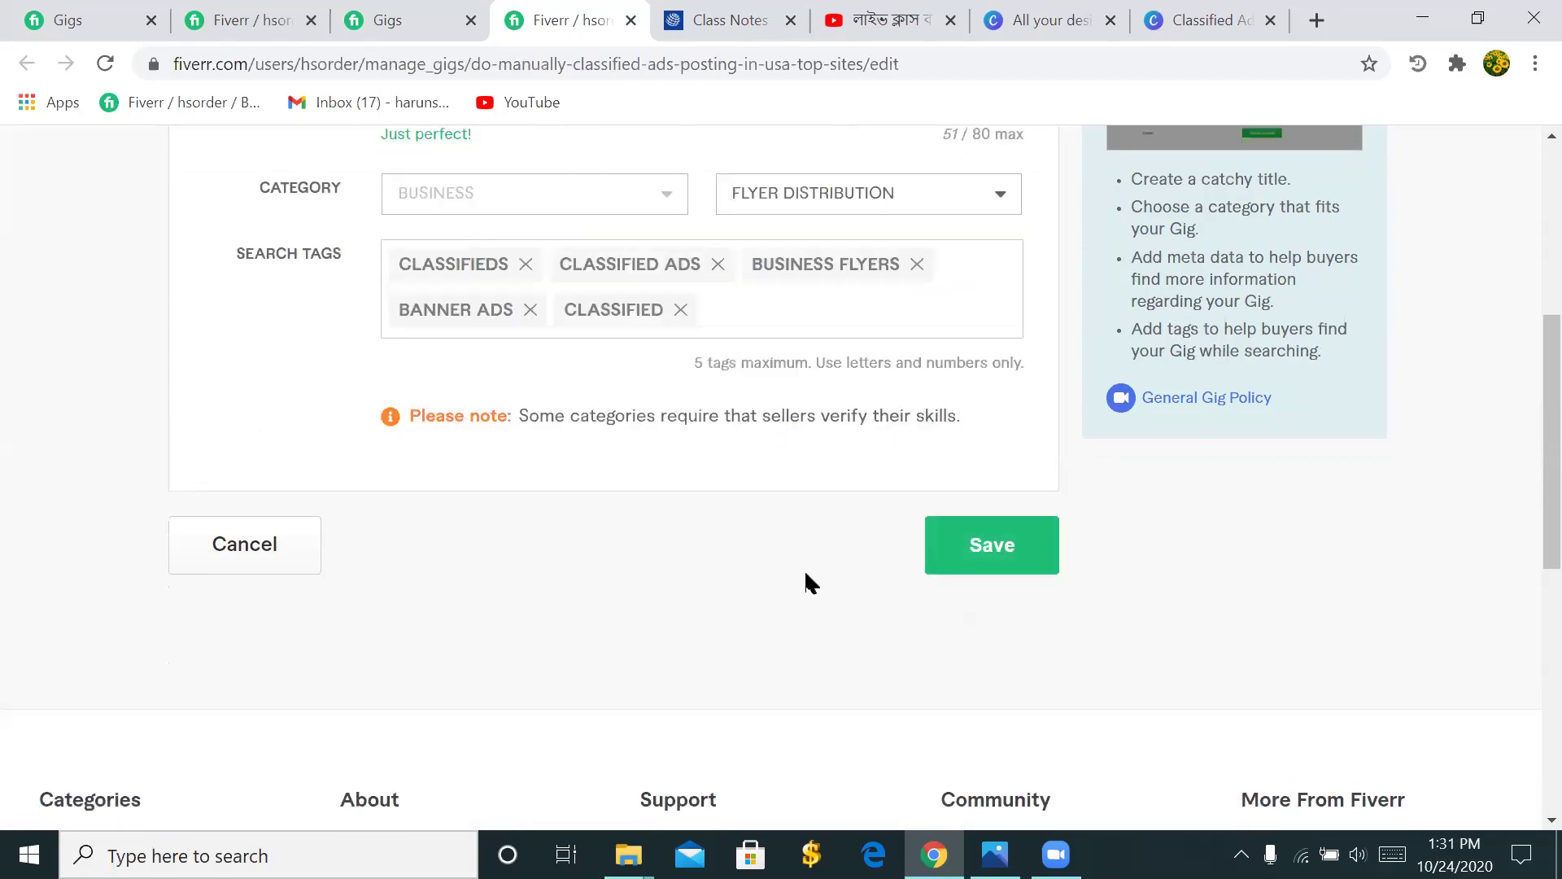
- Upload "Classified Ad Posting USA Top Site (1).png" from Downloads as the gig gallery's primary photo, and save and preview the gig
scroll(806, 574, "up", 5)
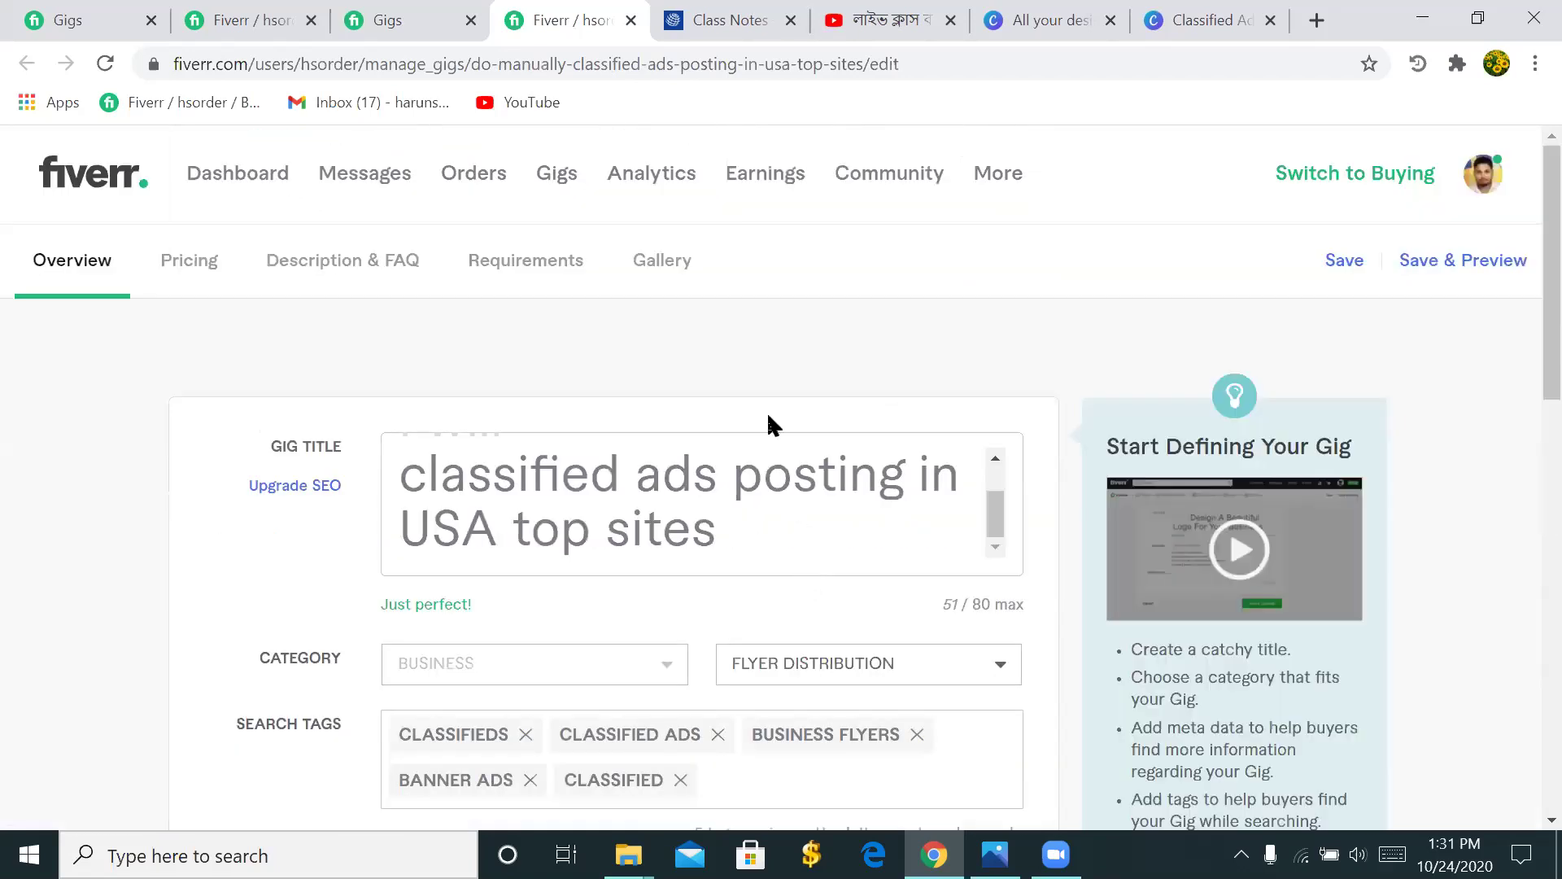
left_click(663, 259)
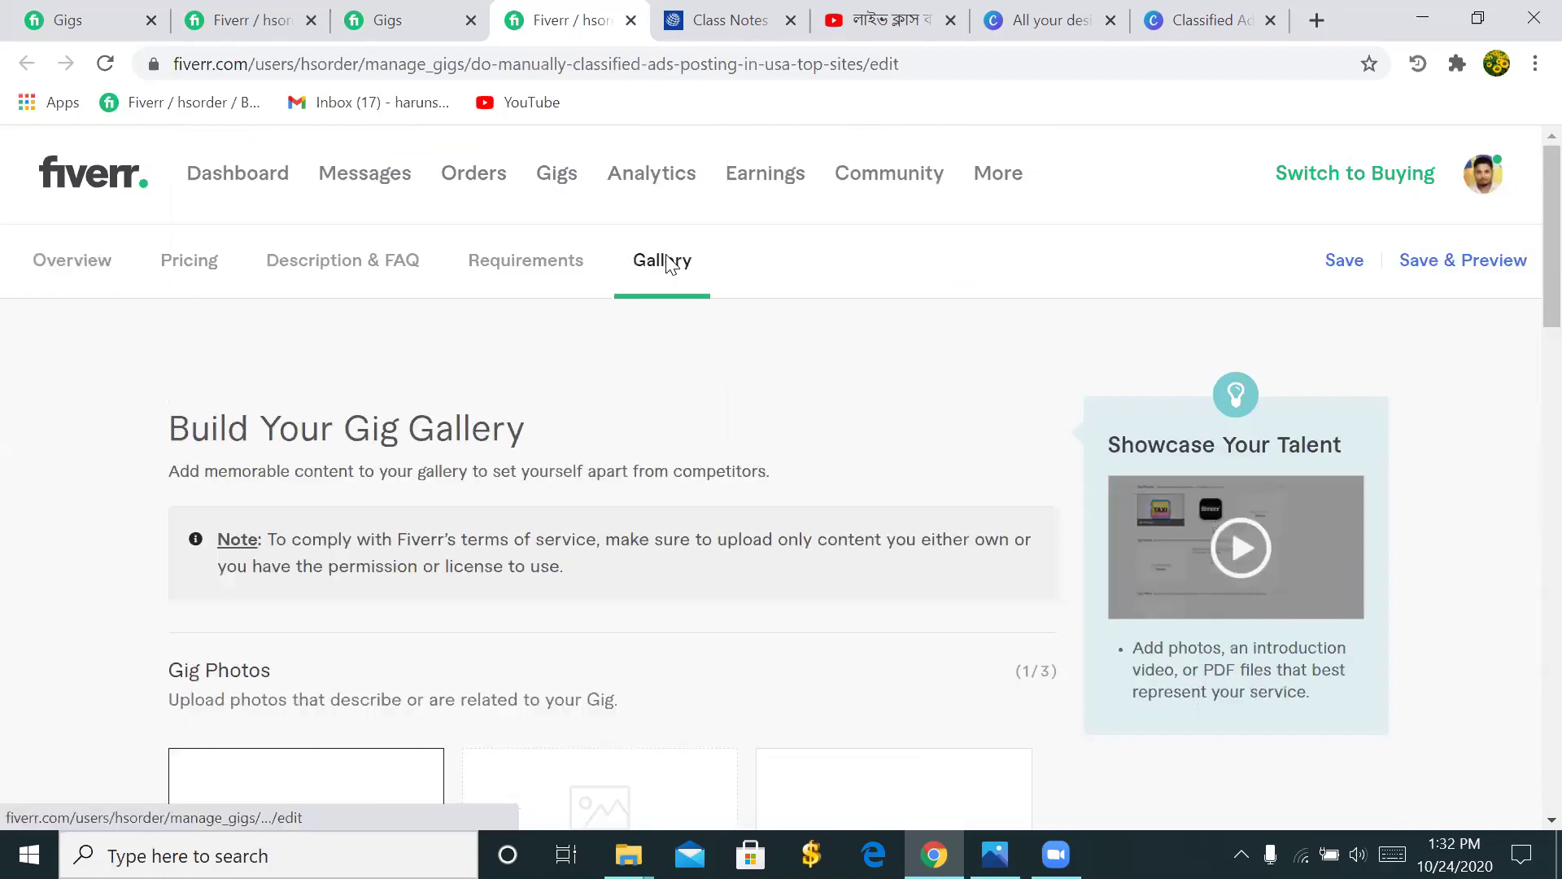
scroll(667, 265, "down", 1)
scroll(664, 262, "down", 5)
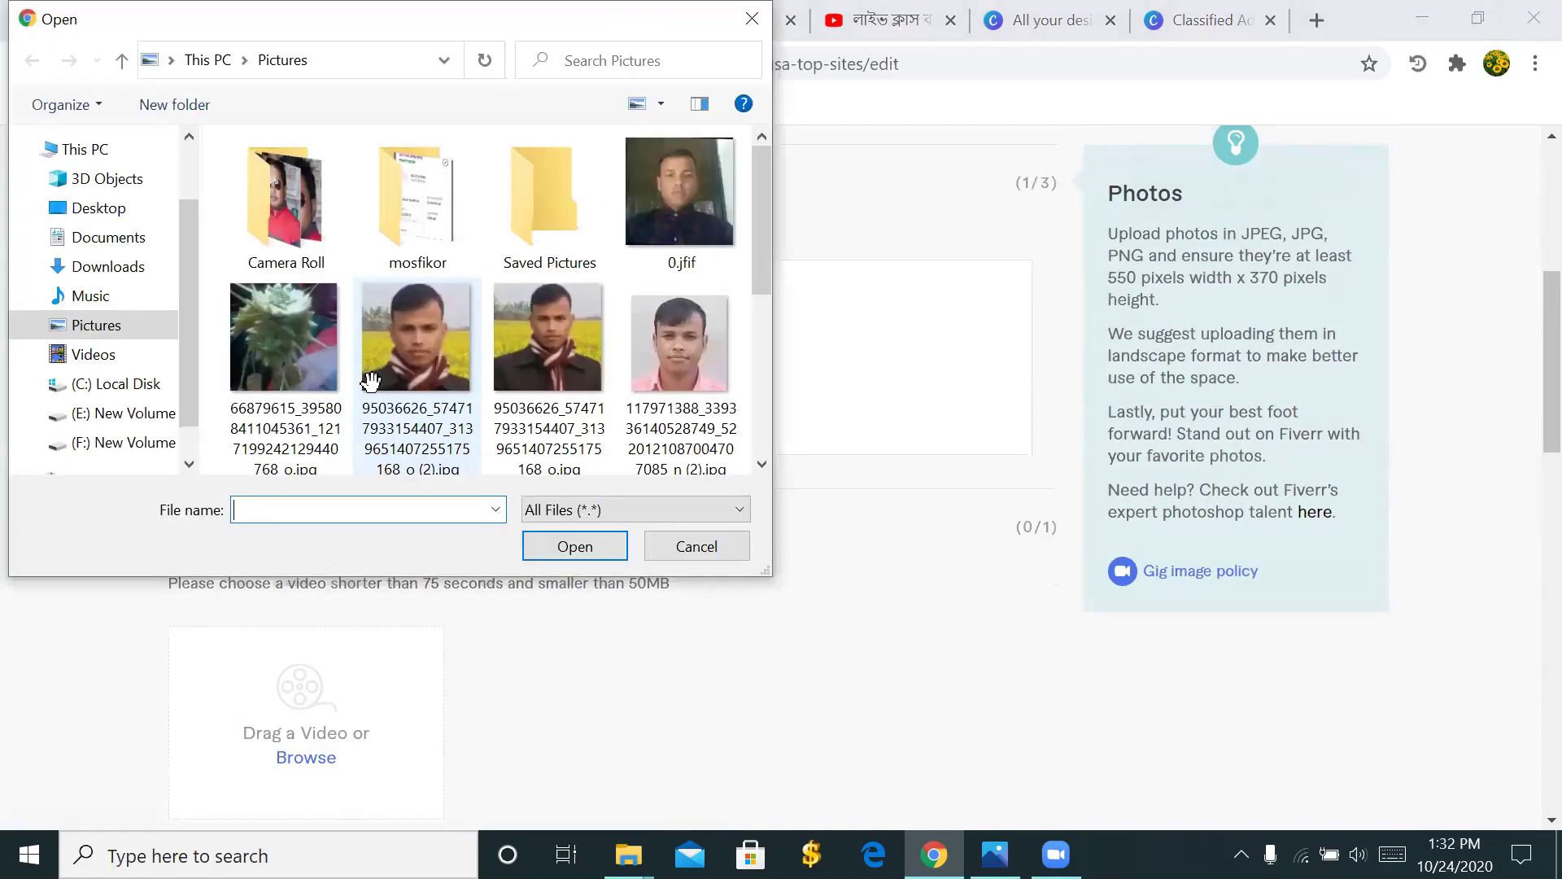
scroll(370, 380, "down", 3)
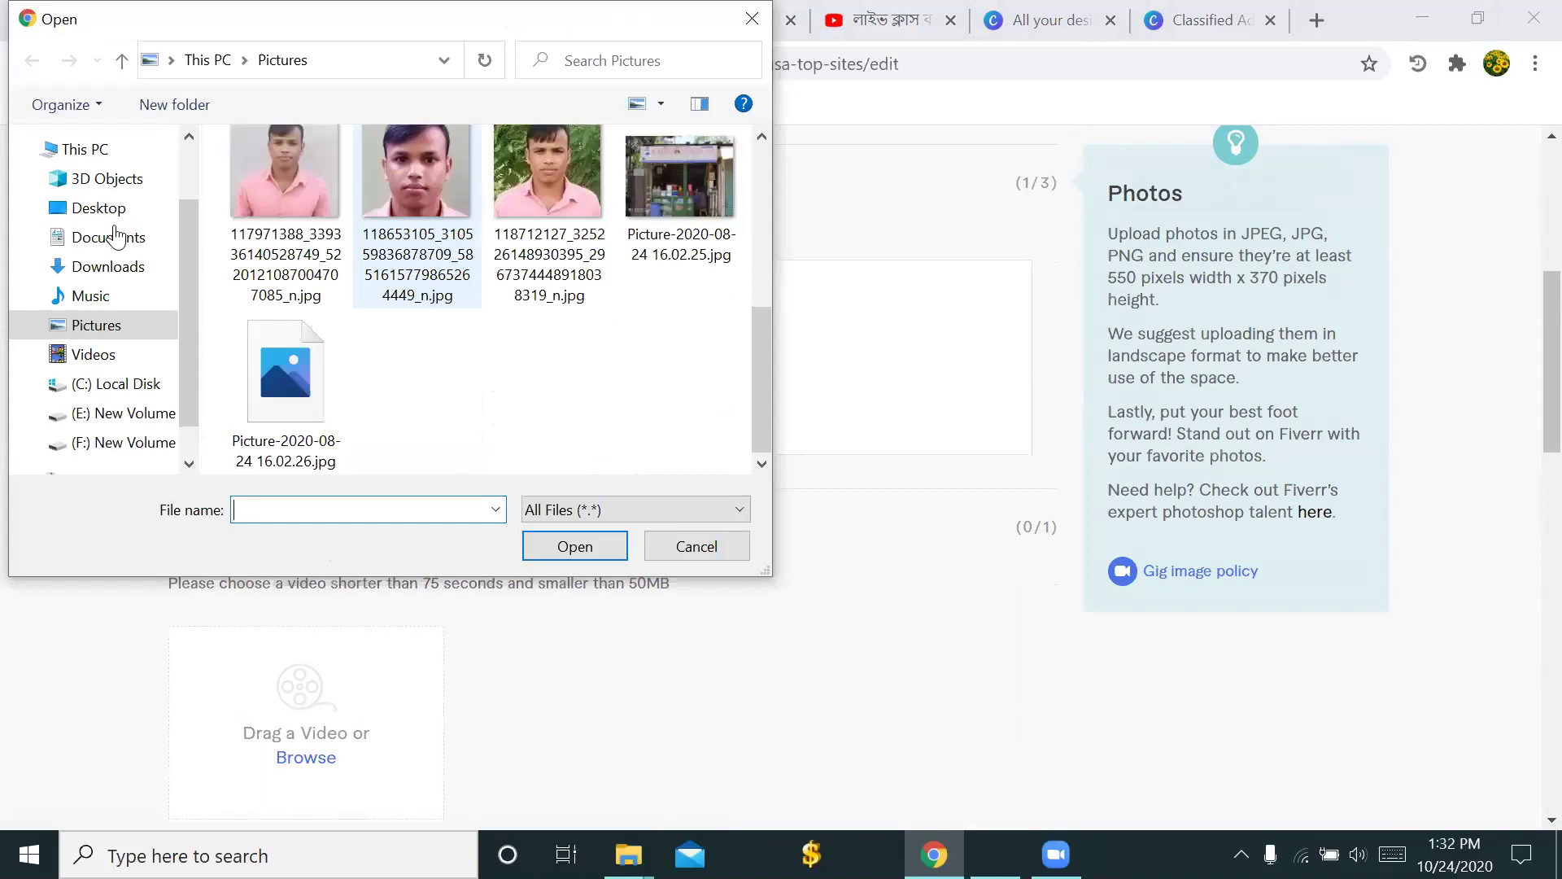
left_click(143, 272)
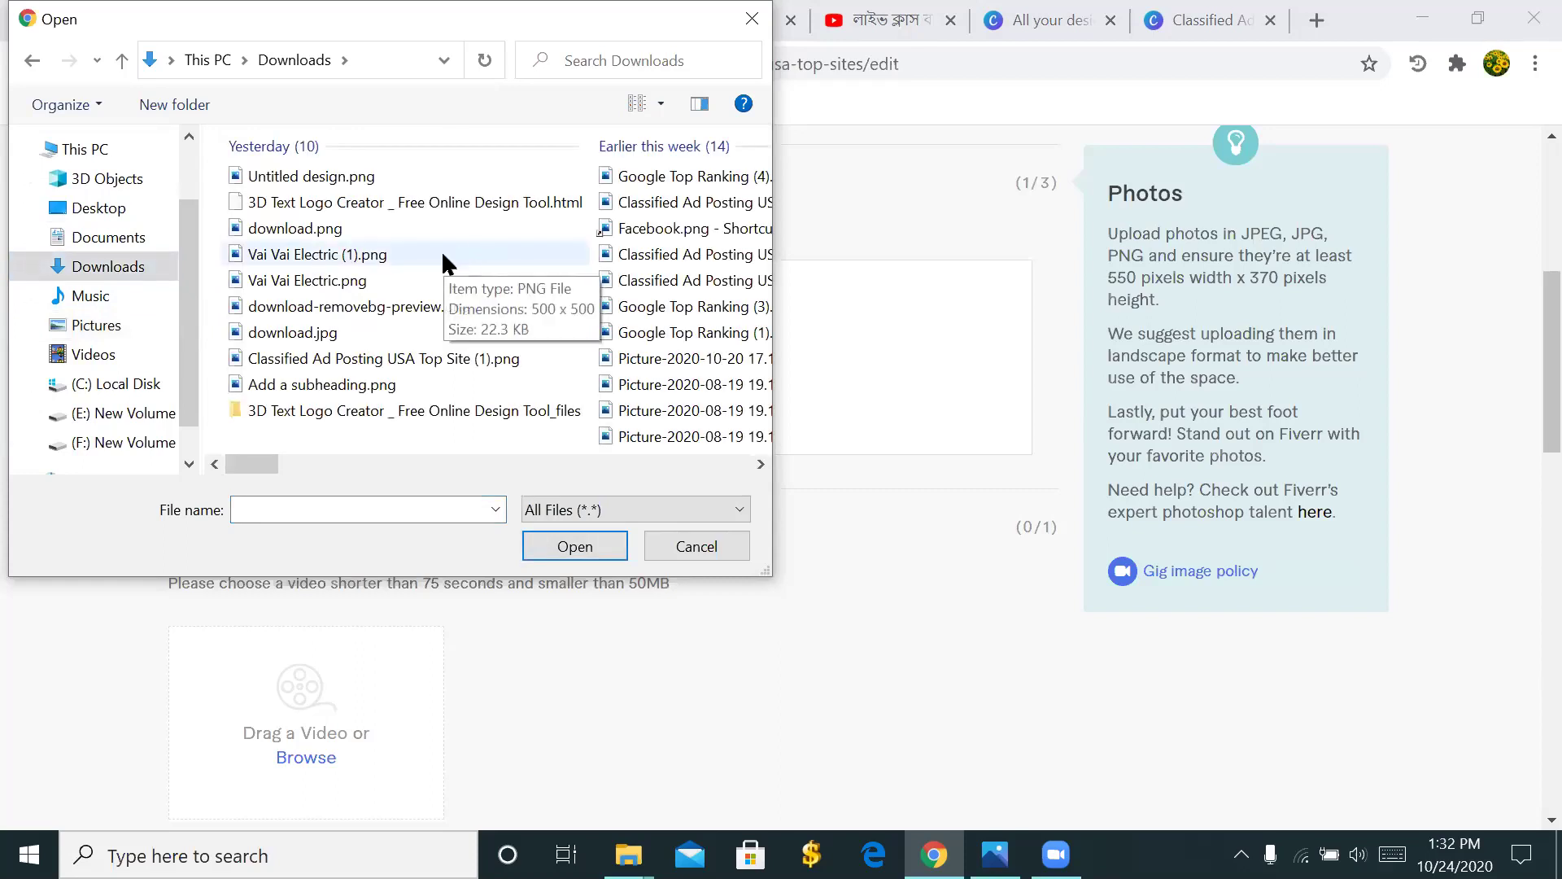
left_click(350, 358)
left_click(560, 538)
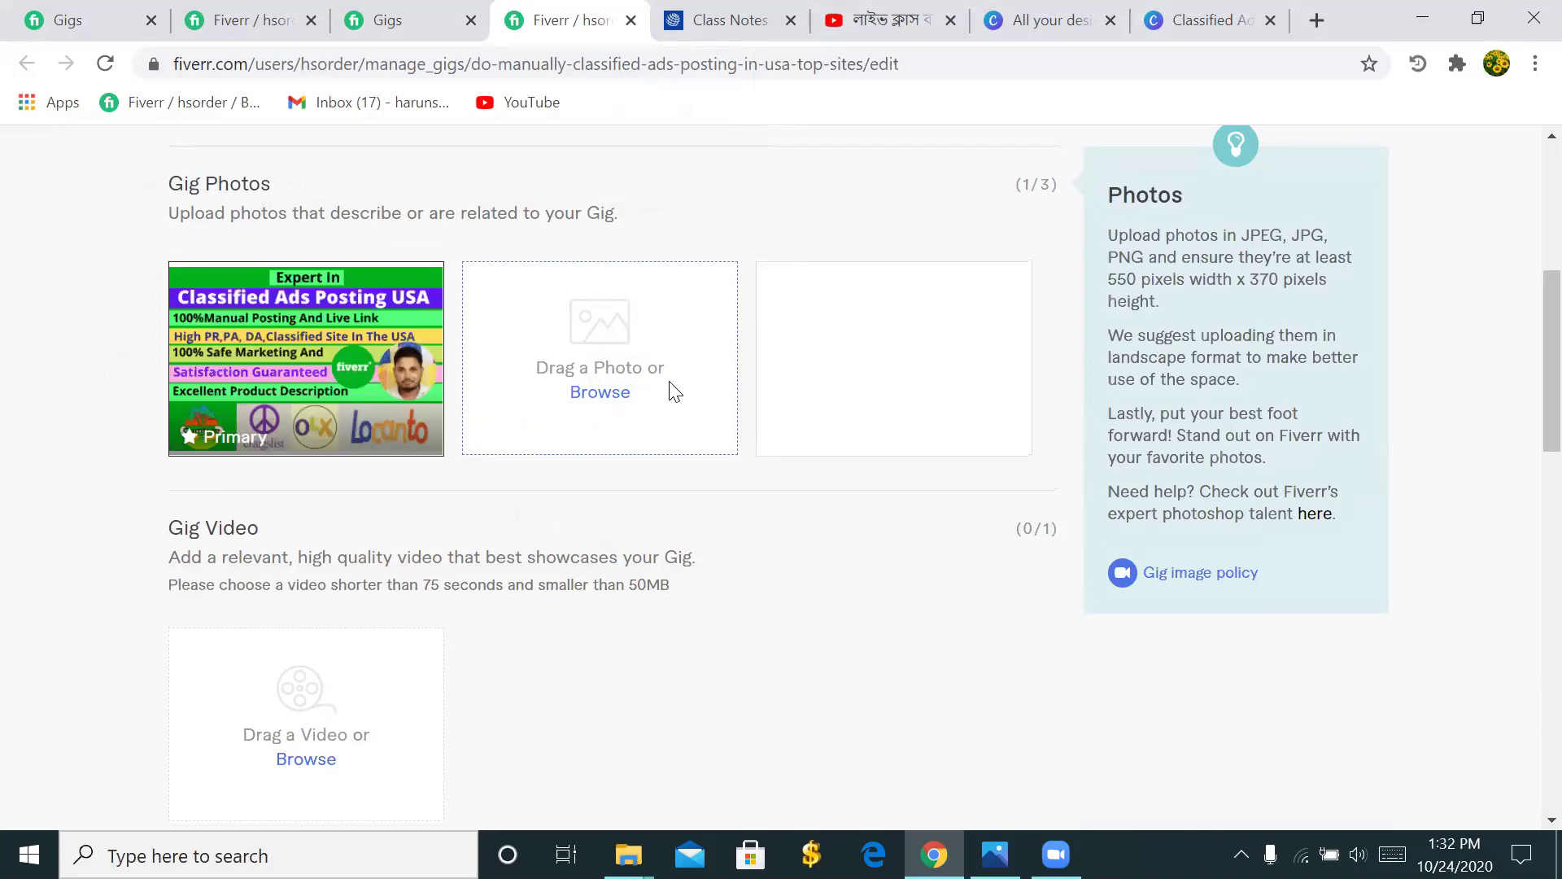
scroll(743, 432, "up", 5)
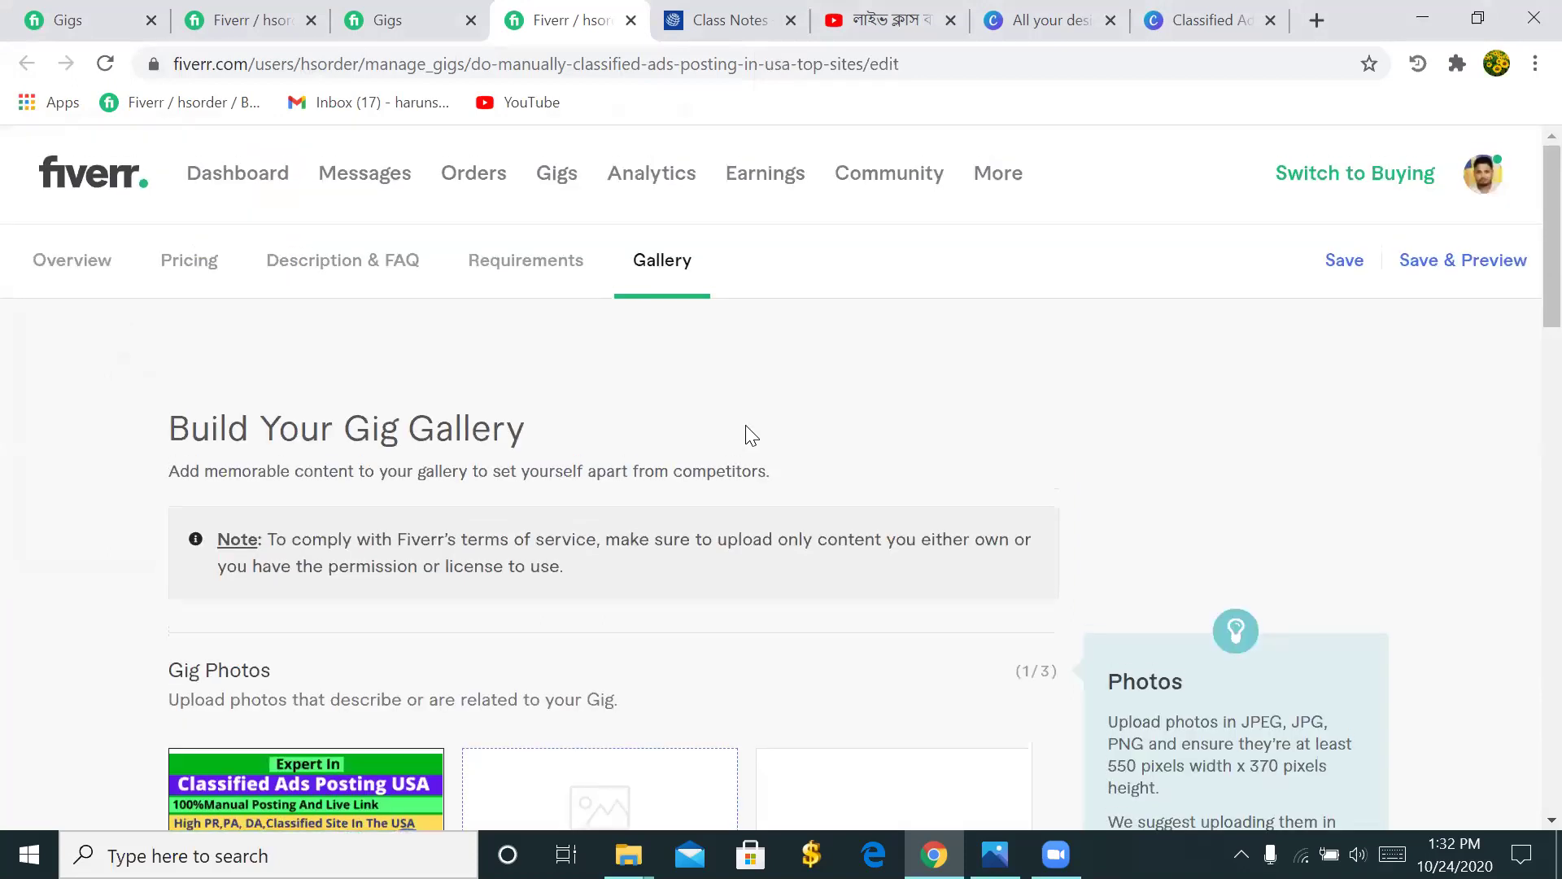
left_click(1469, 263)
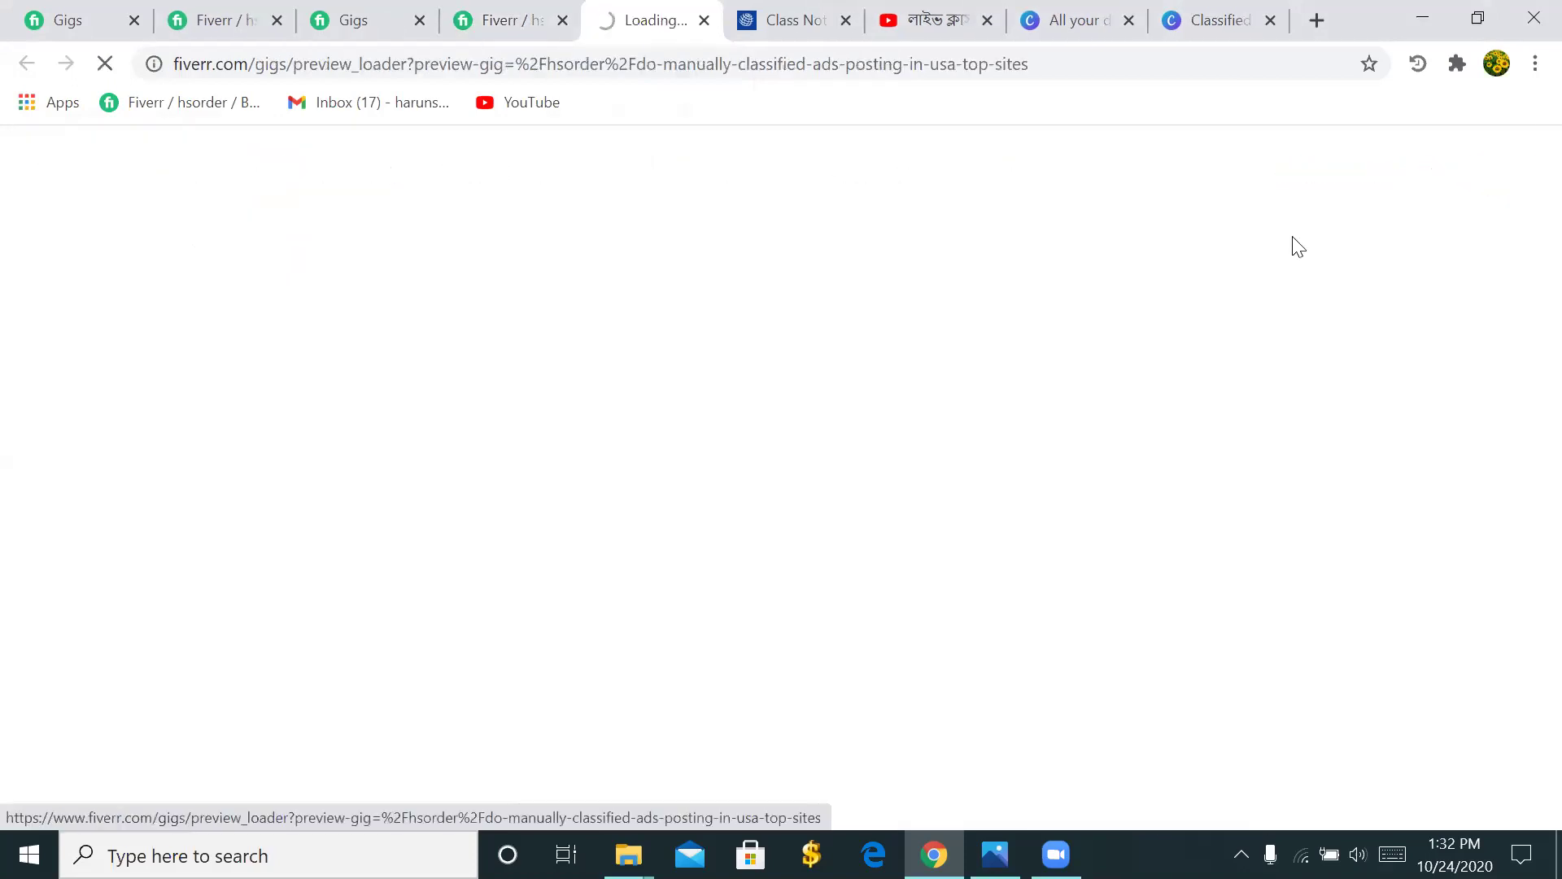